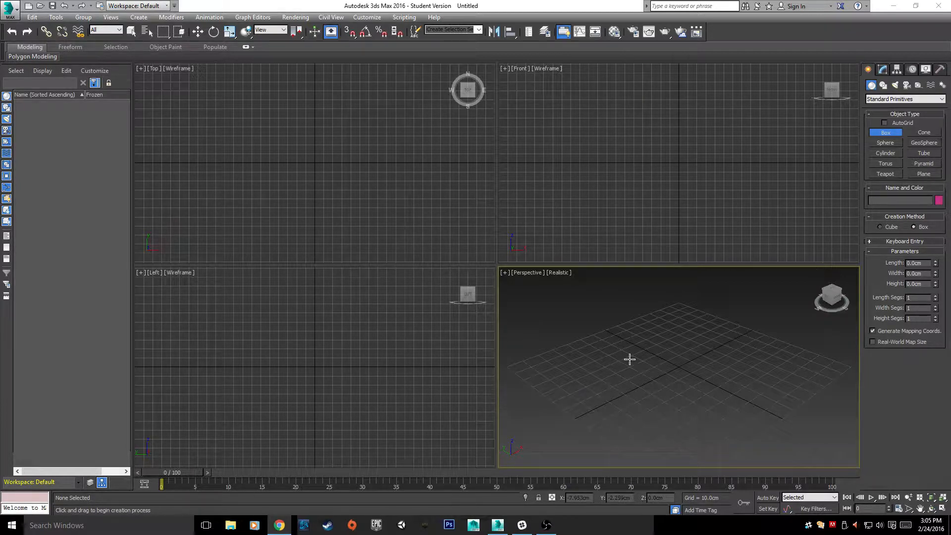
left_click_drag(554, 351, 606, 357)
left_click(606, 349)
middle_click_drag(606, 349, 692, 369, "alt")
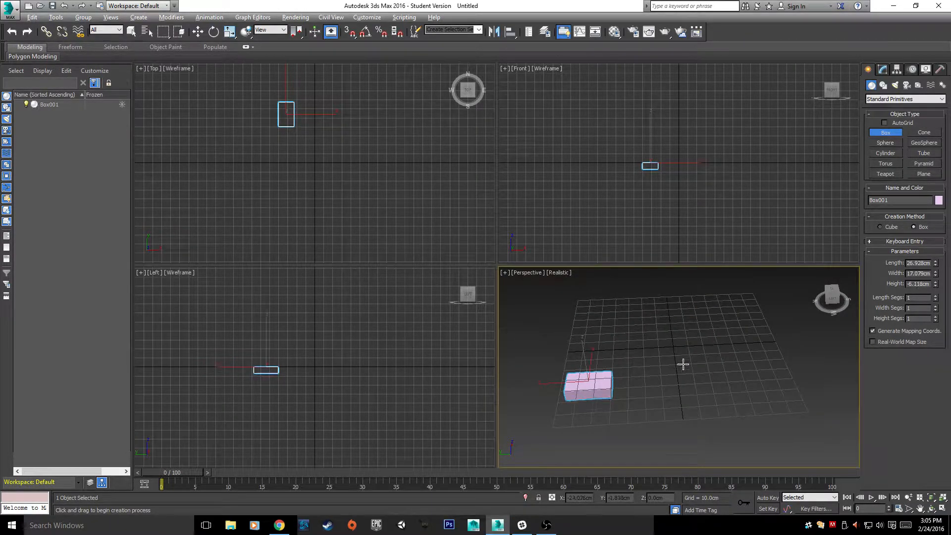
mouse_move(739, 335)
middle_mouse_down("alt")
mouse_move(654, 338)
mouse_move(810, 365)
mouse_move(813, 356)
mouse_move(567, 363)
mouse_move(610, 347)
mouse_move(671, 282)
mouse_move(667, 378)
mouse_move(723, 343)
middle_mouse_up("alt")
scroll(706, 421, "down", 8)
scroll(689, 390, "up", 2)
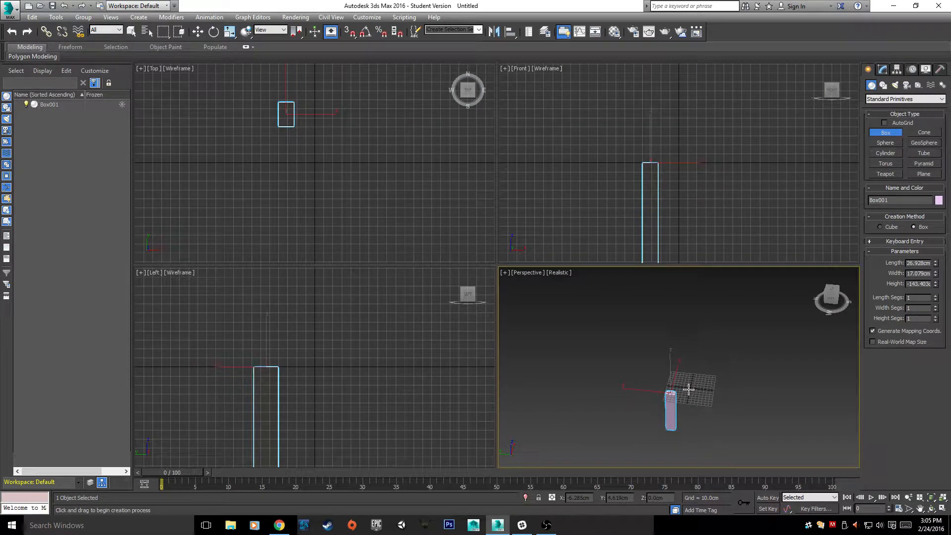
scroll(689, 389, "up", 5)
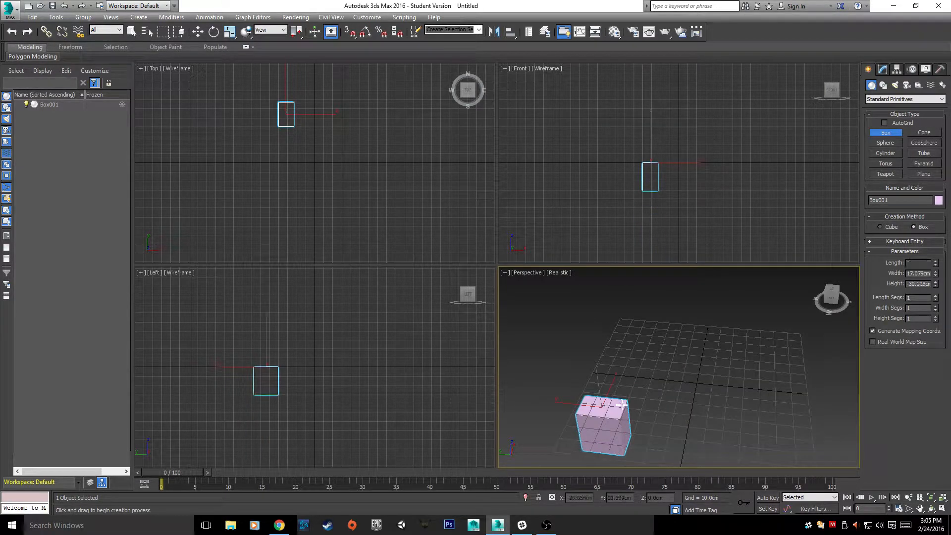
right_click(615, 371)
middle_click_drag(685, 371, 642, 412, "alt")
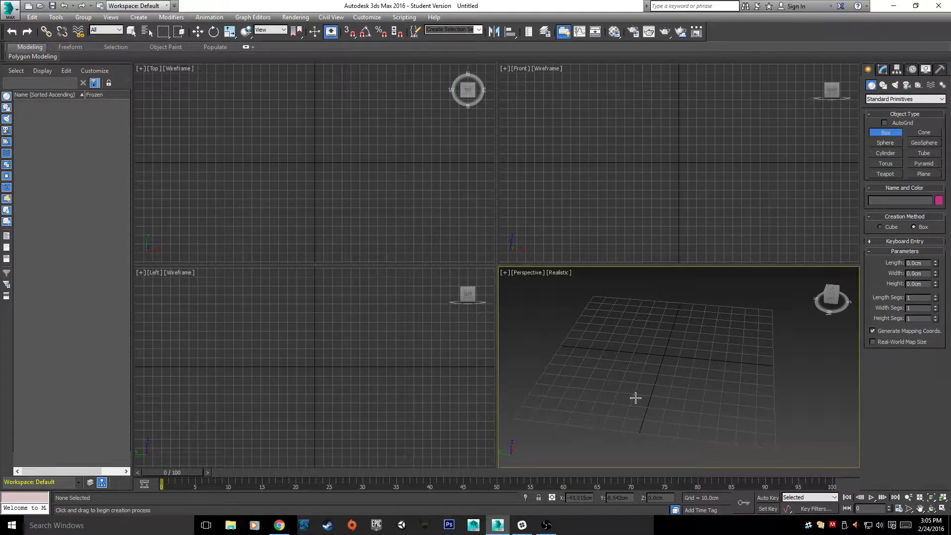
- Look through the Front, Left and Perspective viewports, maximizing and restoring the Perspective and Front views
left_click(646, 139)
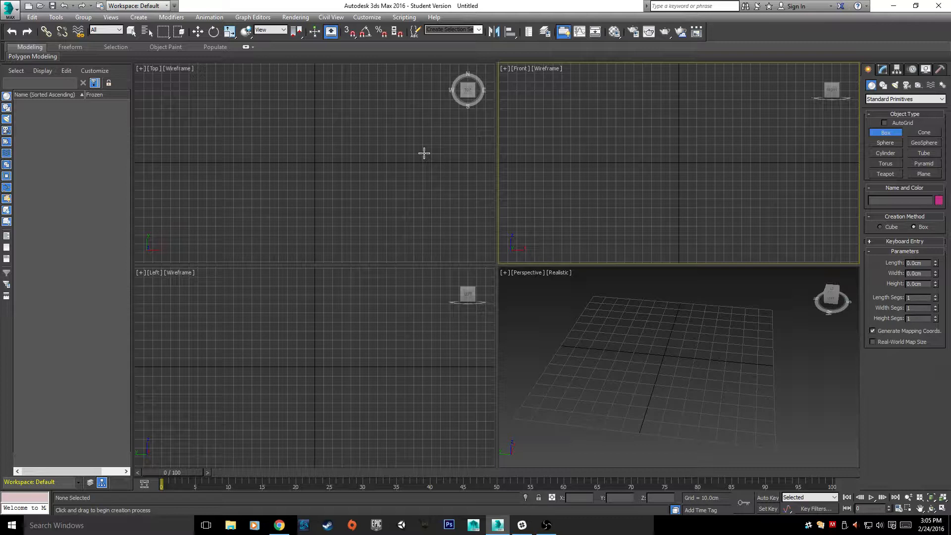
left_click(376, 342)
left_click(695, 350)
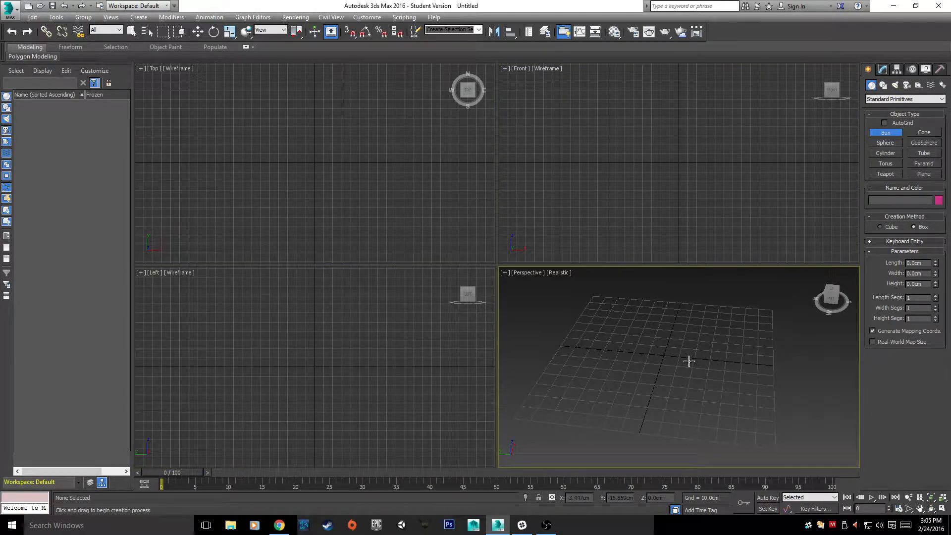
key("alt+w")
key("alt+w")
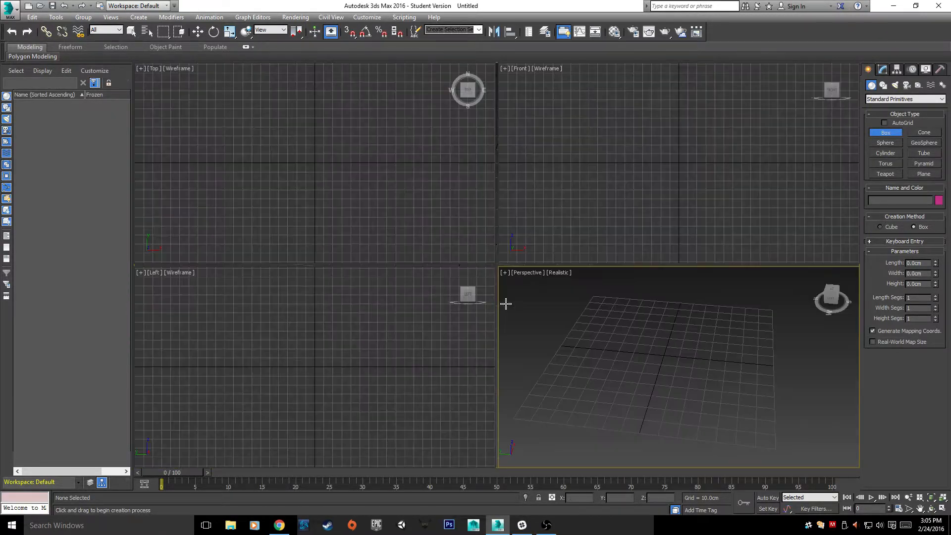
left_click(679, 173)
key("alt+w")
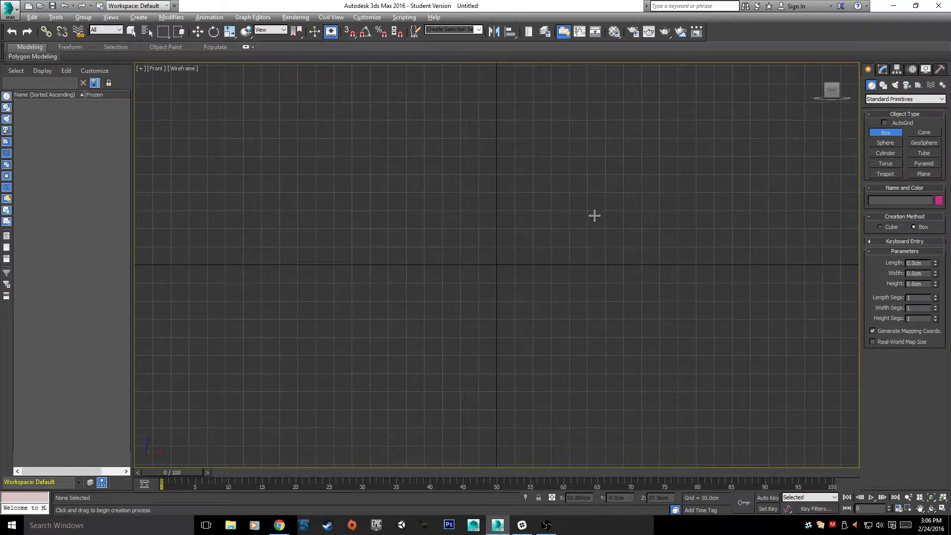
key("alt+w")
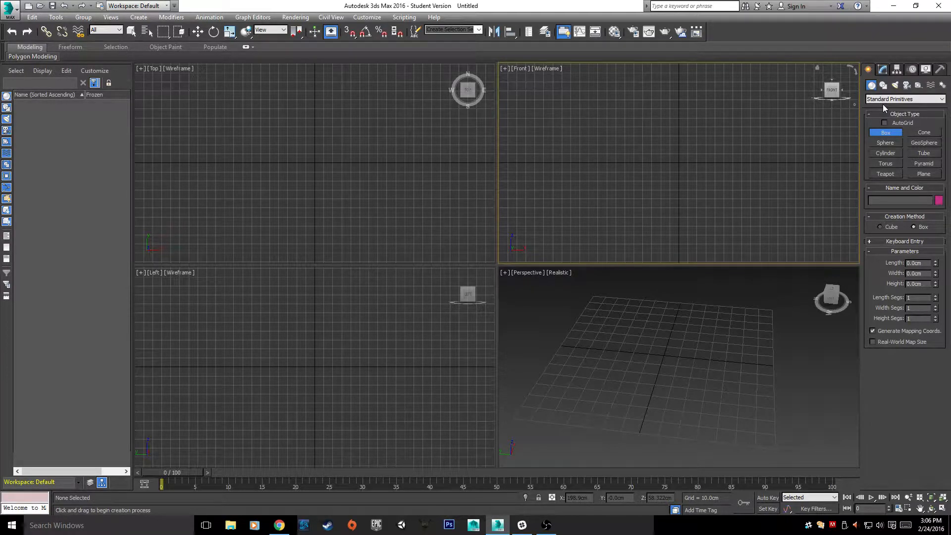
- Examine the object types offered for shapes, lights, helpers, space warps and systems, and return to the geometry category
left_click(884, 85)
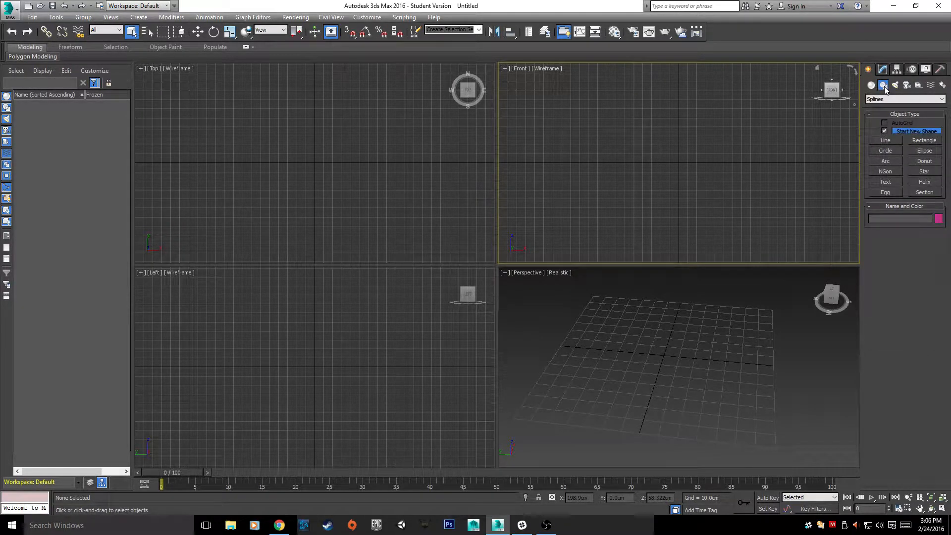
left_click(893, 99)
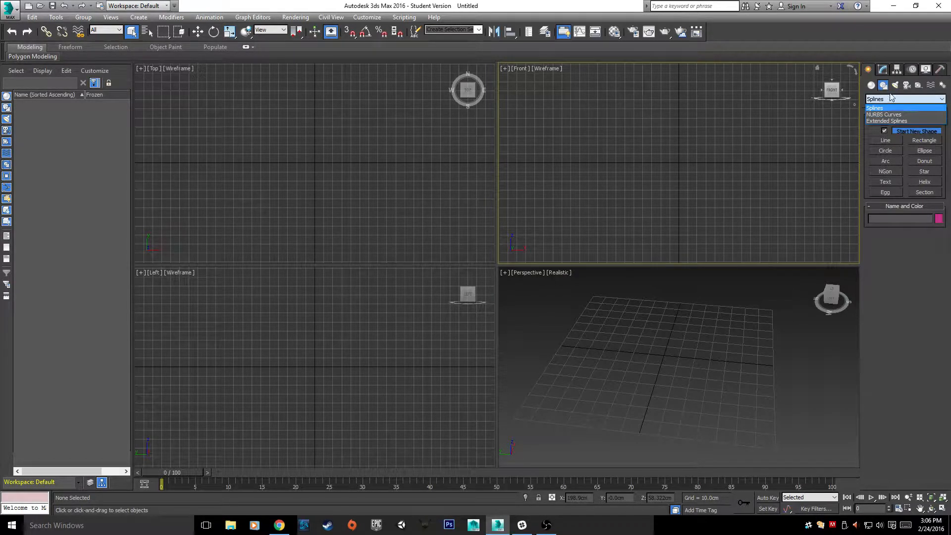
left_click(895, 85)
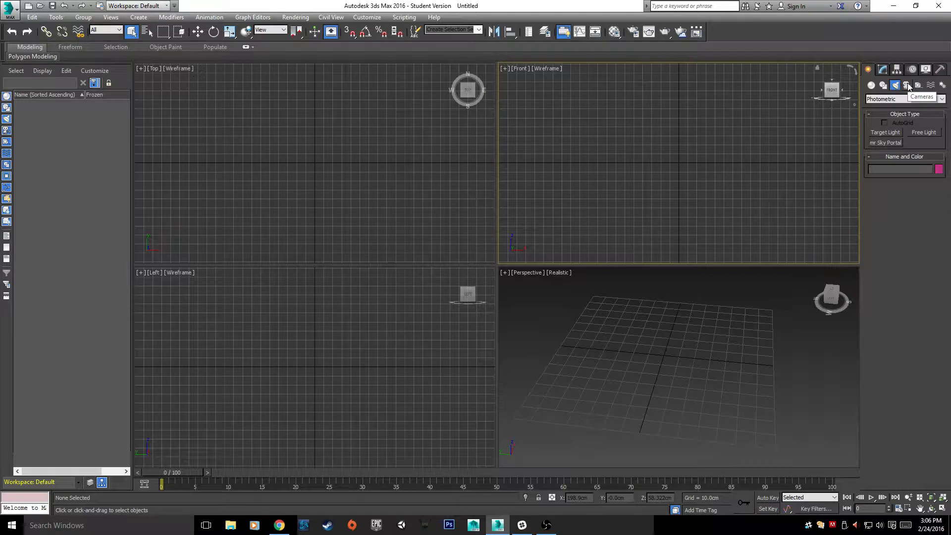
left_click(918, 85)
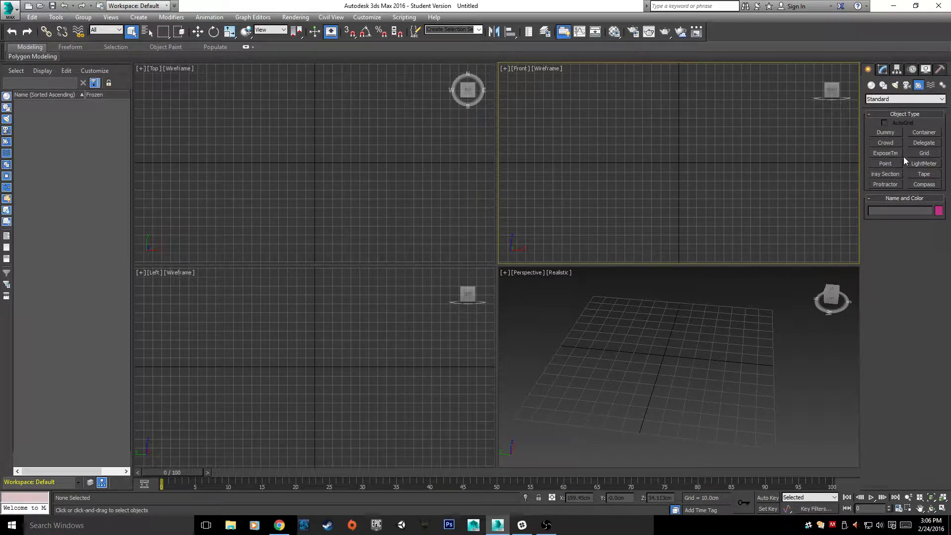
left_click(932, 85)
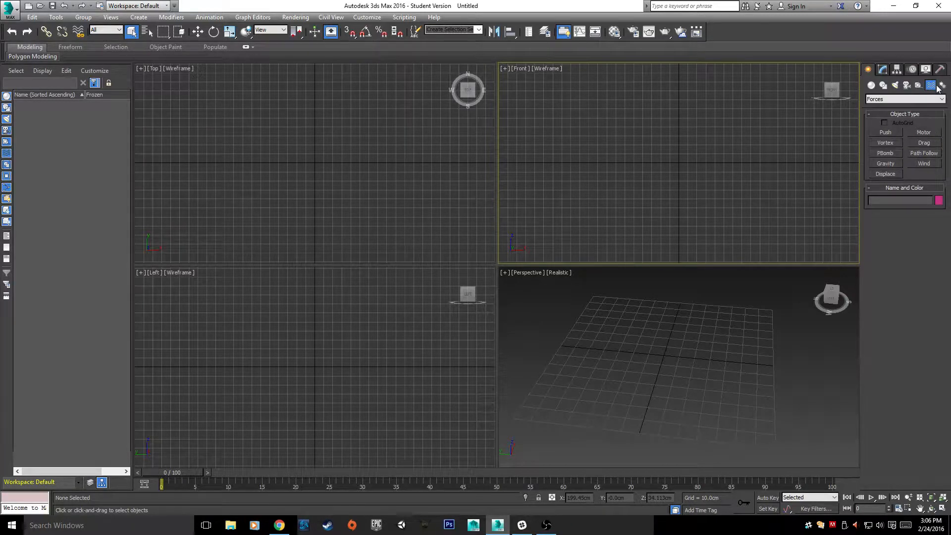
left_click(942, 85)
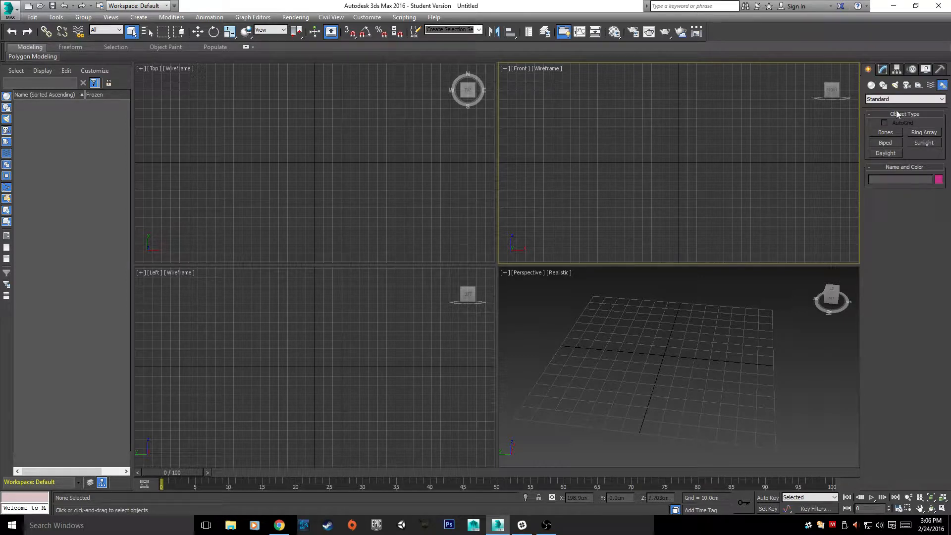
left_click(883, 86)
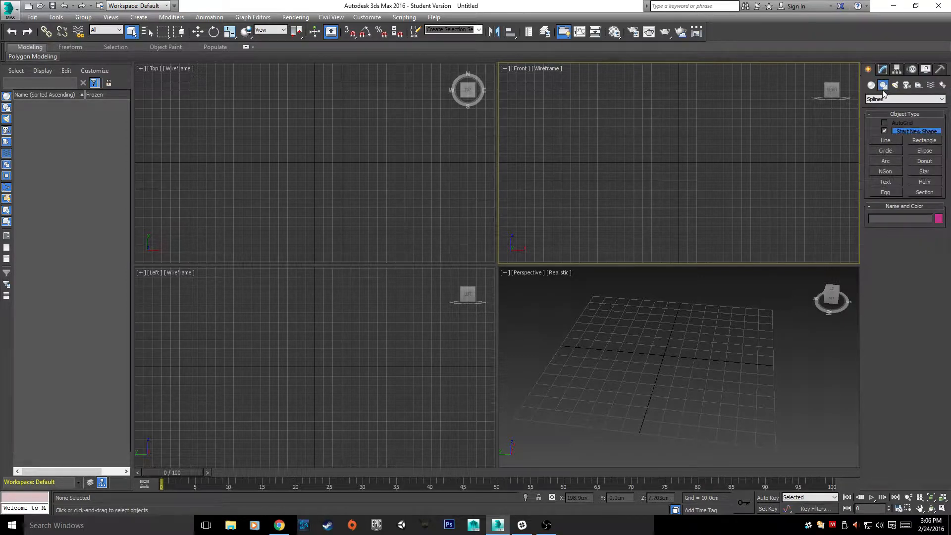
left_click(871, 85)
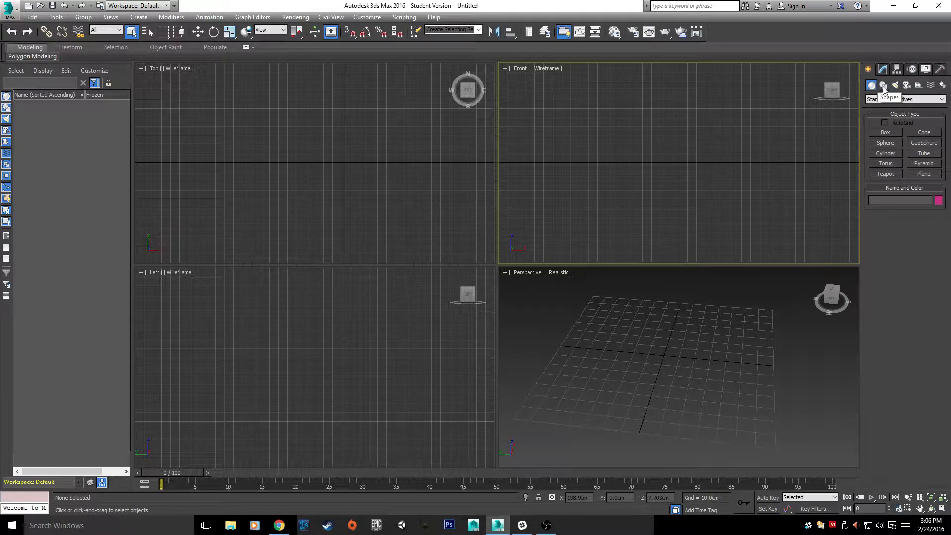
- Switch the geometry object types from Standard Primitives to Extended Primitives
left_click(921, 101)
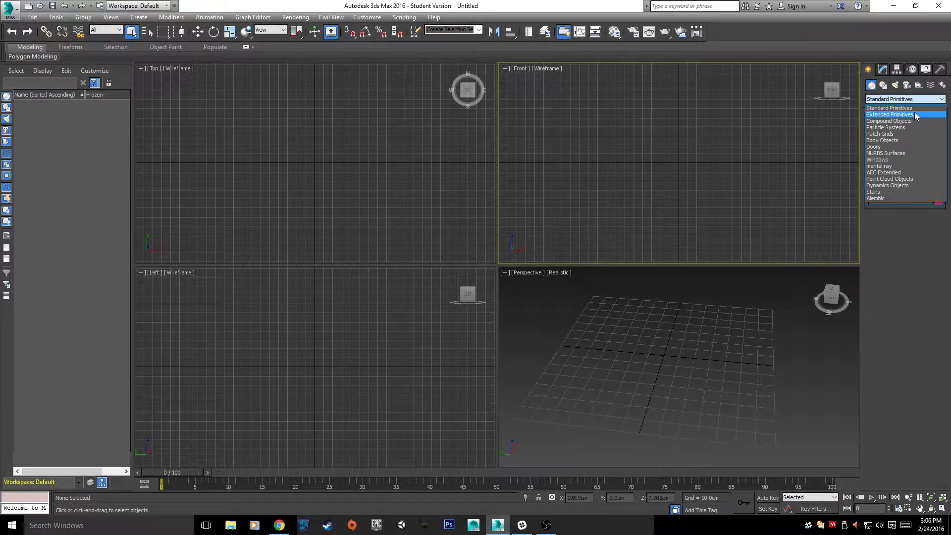
left_click(914, 114)
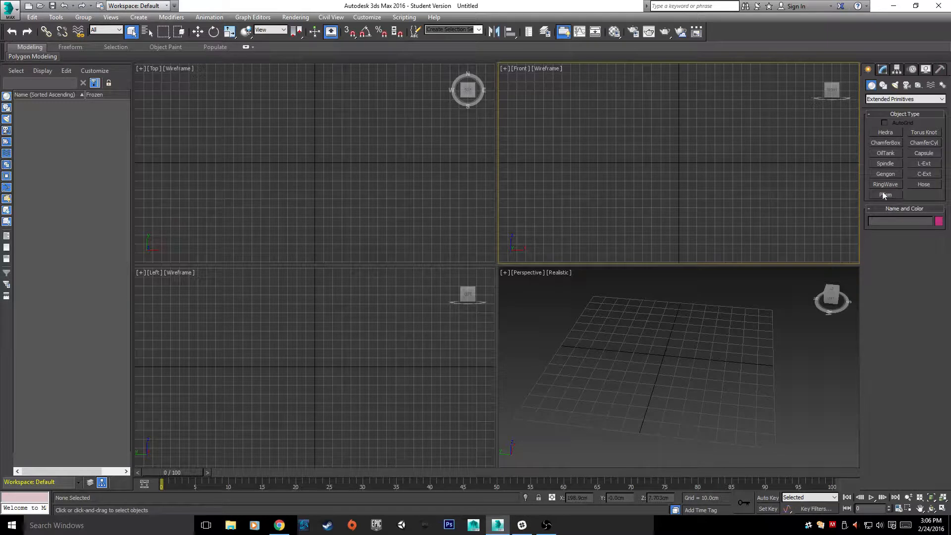
- Create a spindle near the grid centre in the Perspective view, with about 14.8 cm radius, 33.7 cm height and 12.5 cm cap height
left_click(886, 163)
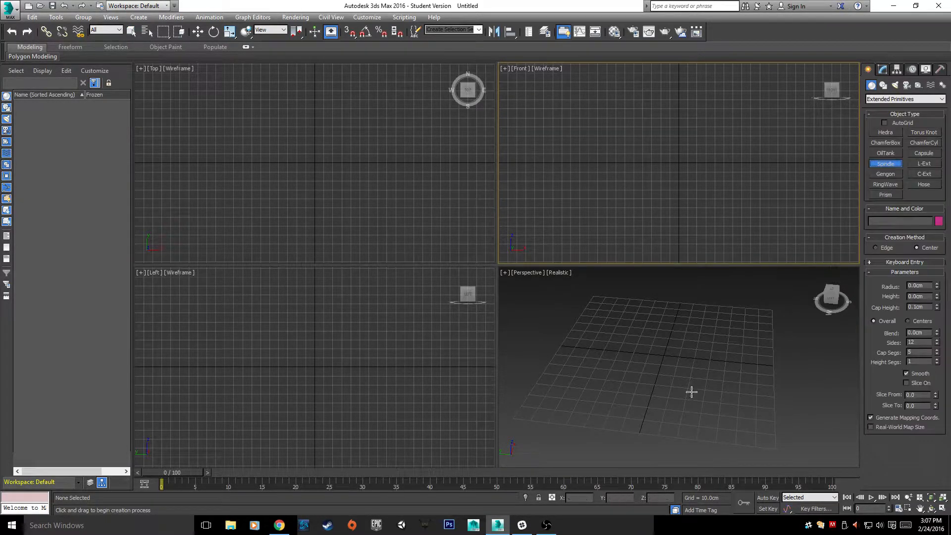
left_click_drag(668, 359, 692, 361)
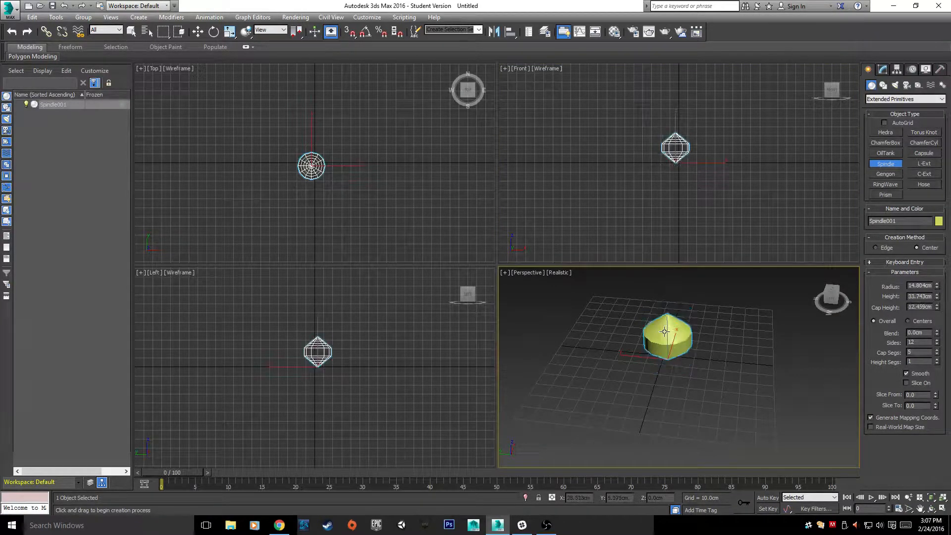
left_click(673, 344)
right_click(711, 358)
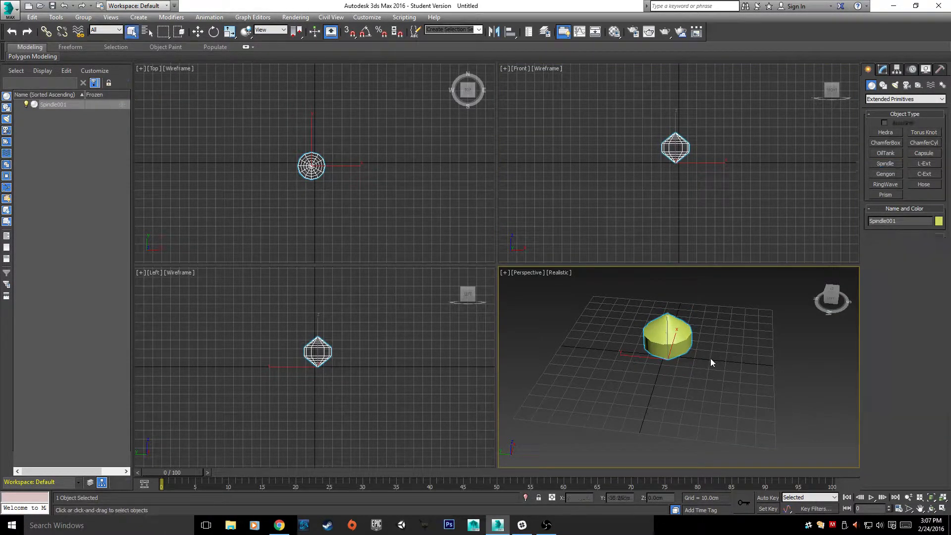
- Inspect the spindle from closer up and from another angle, and delete it
scroll(703, 369, "up", 5)
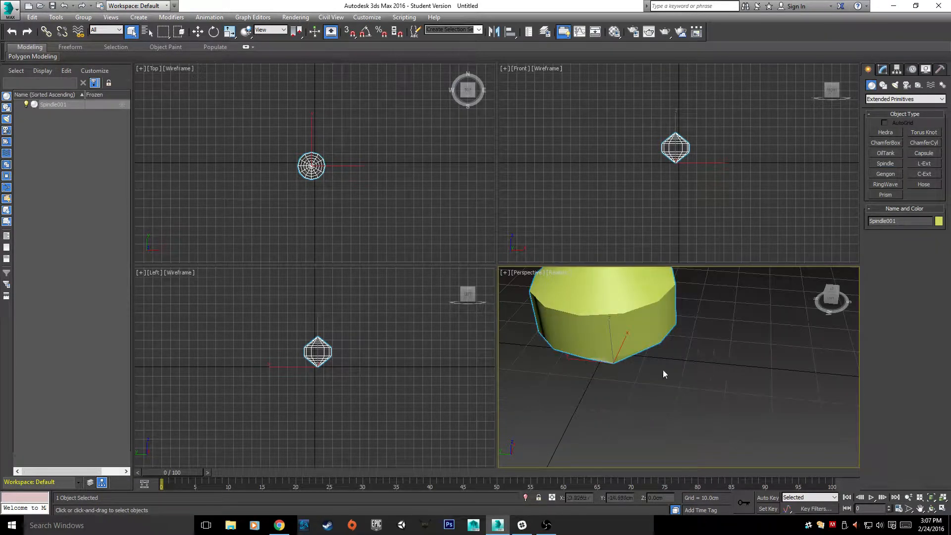
middle_click_drag(631, 379, 625, 326, "alt")
right_click(662, 341)
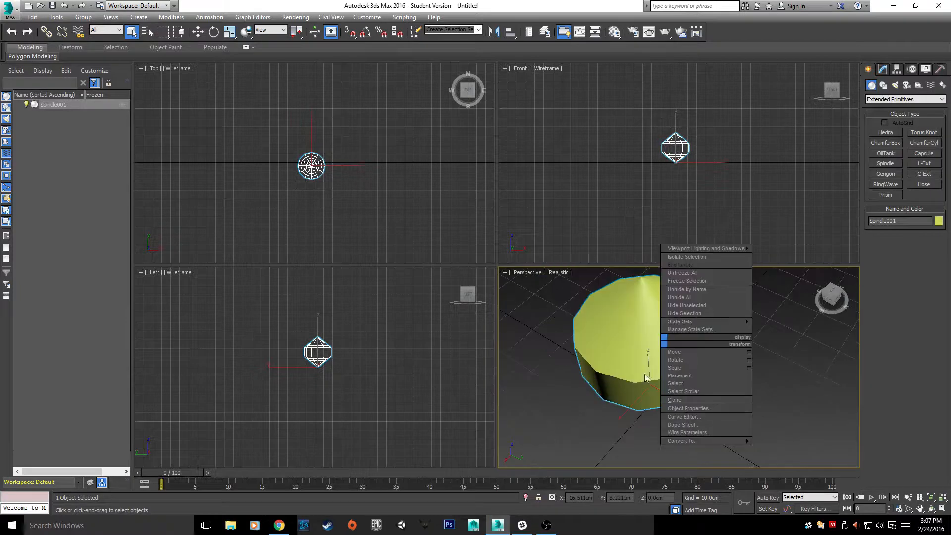
mouse_move(705, 441)
left_click(618, 339)
key("Delete")
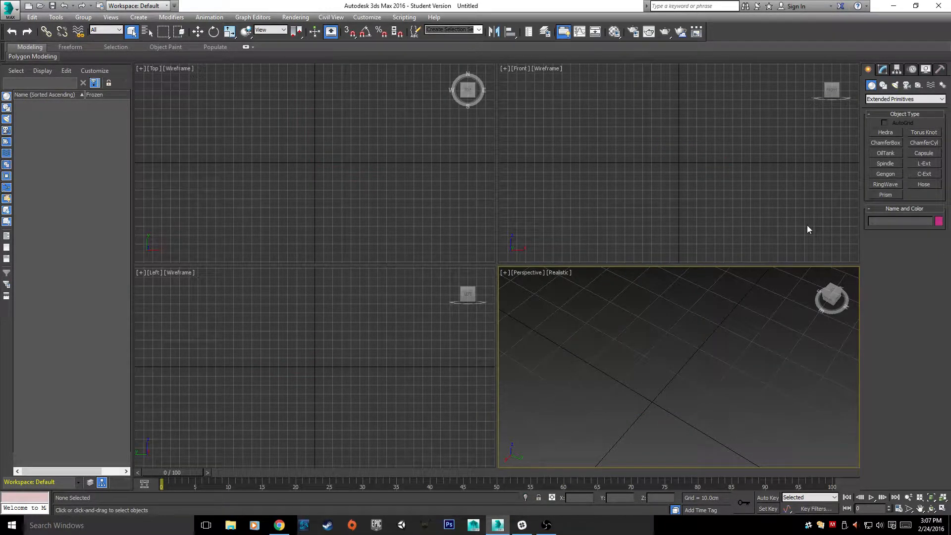
left_click(885, 174)
left_click_drag(684, 365, 743, 369)
left_click(711, 306)
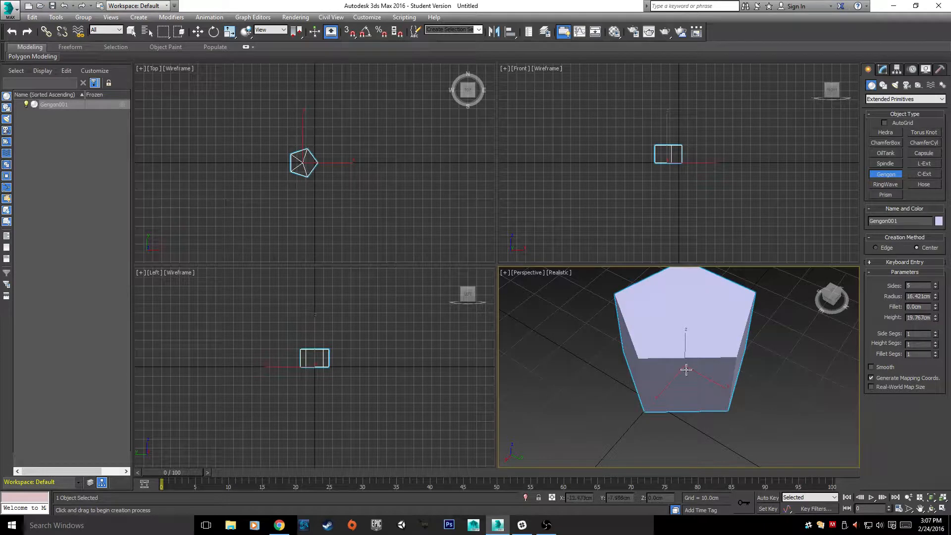
right_click(738, 350)
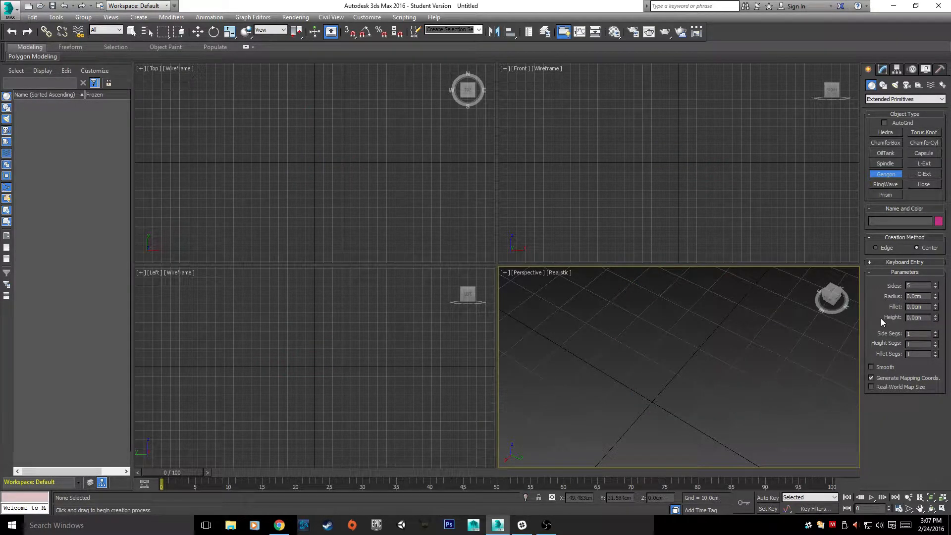
- Create an oil tank near the grid centre in the Perspective view, with about 11.9 cm radius, 28.8 cm height and 9.7 cm cap height
left_click(888, 154)
left_click_drag(643, 360, 690, 370)
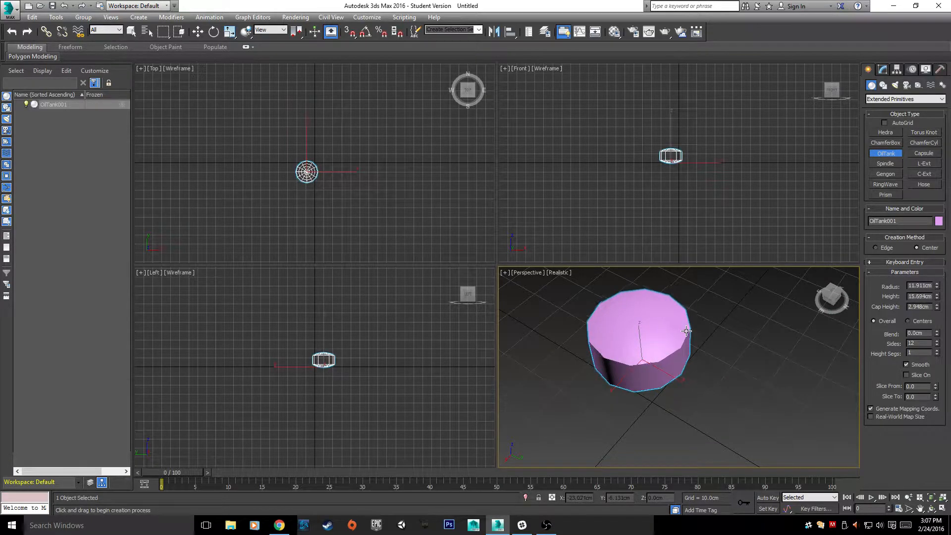
left_click(664, 283)
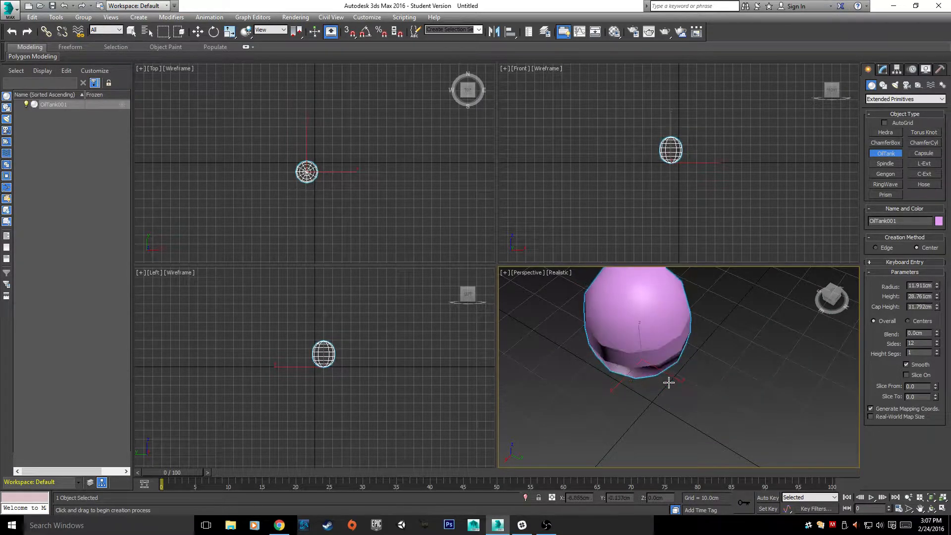
left_click(669, 357)
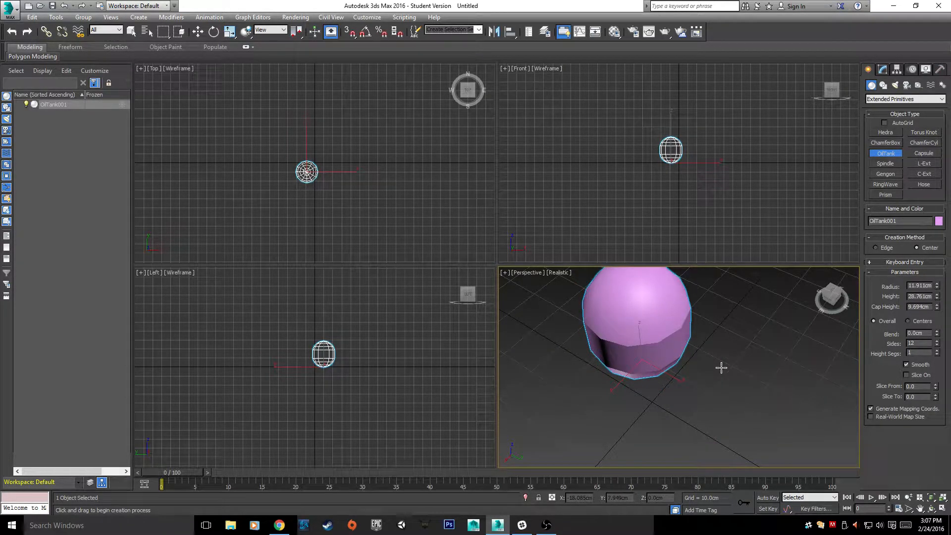
- Set the oil tank's radius to 12 cm, height to 30 cm and cap height to 10 cm
middle_click_drag(722, 368, 613, 381, "alt")
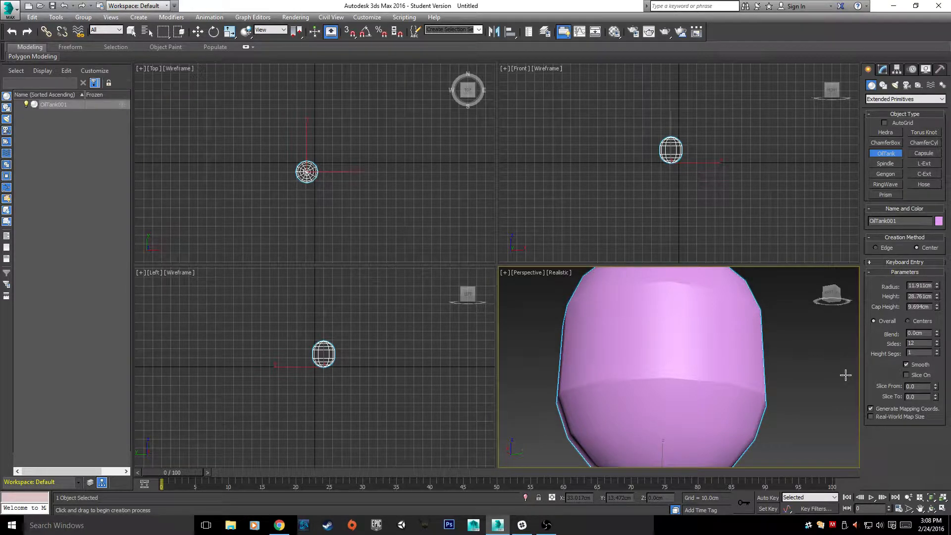
double_click(919, 285)
type("12")
key("Tab")
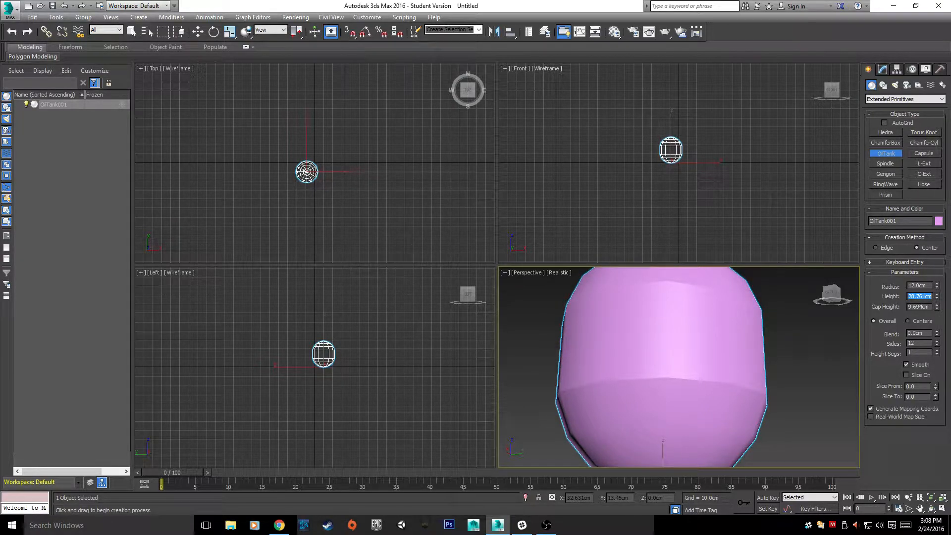
type("30")
key("Tab")
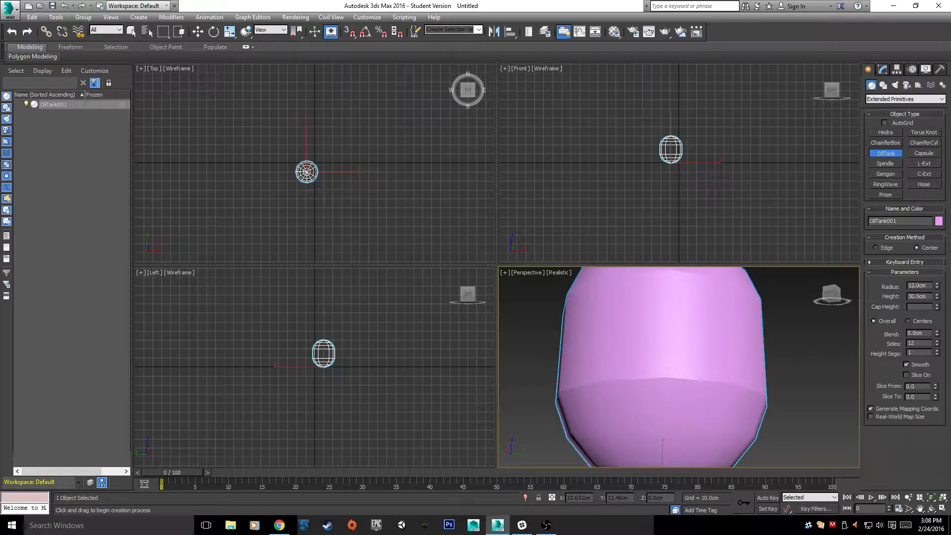
type("10")
key("Return")
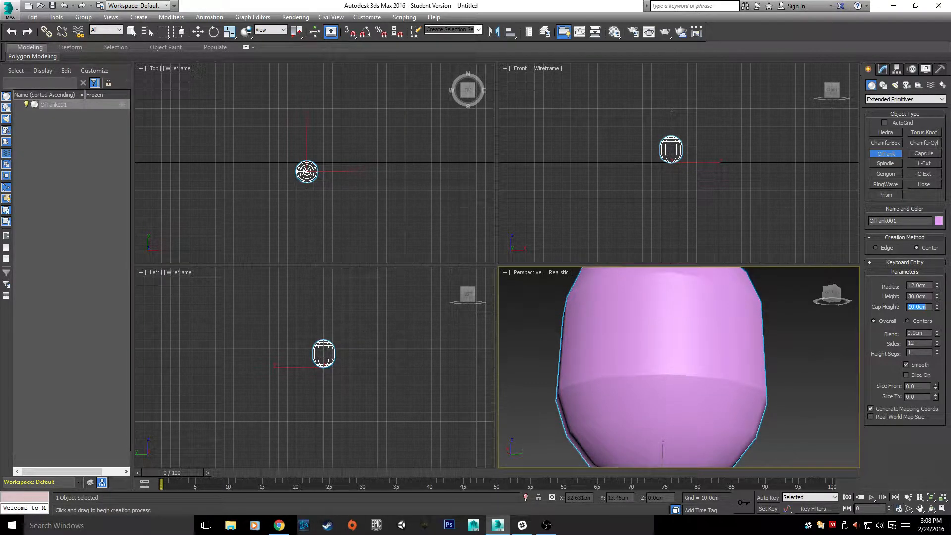
middle_click_drag(741, 374, 707, 405)
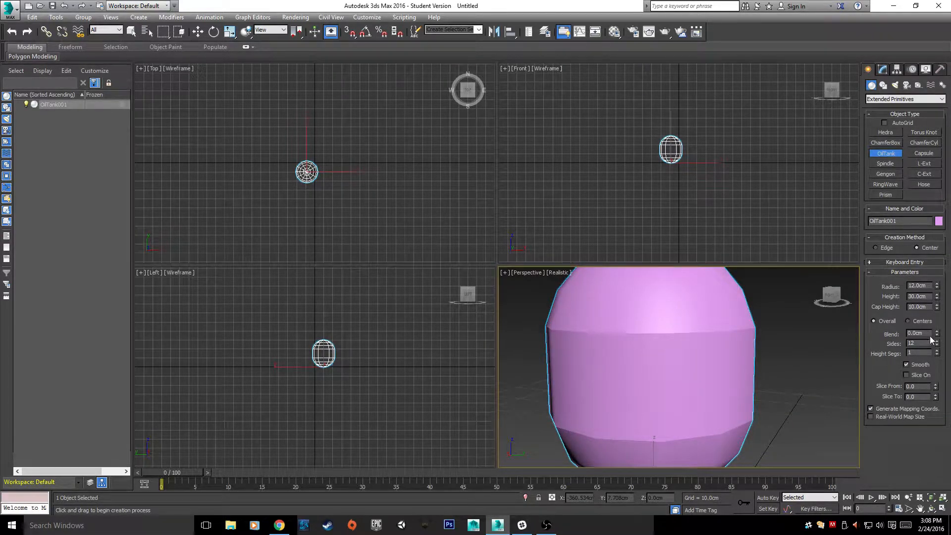
- Try a 5 cm blend on the oil tank and settle on a 2 cm blend
double_click(914, 332)
type("5")
key("Return")
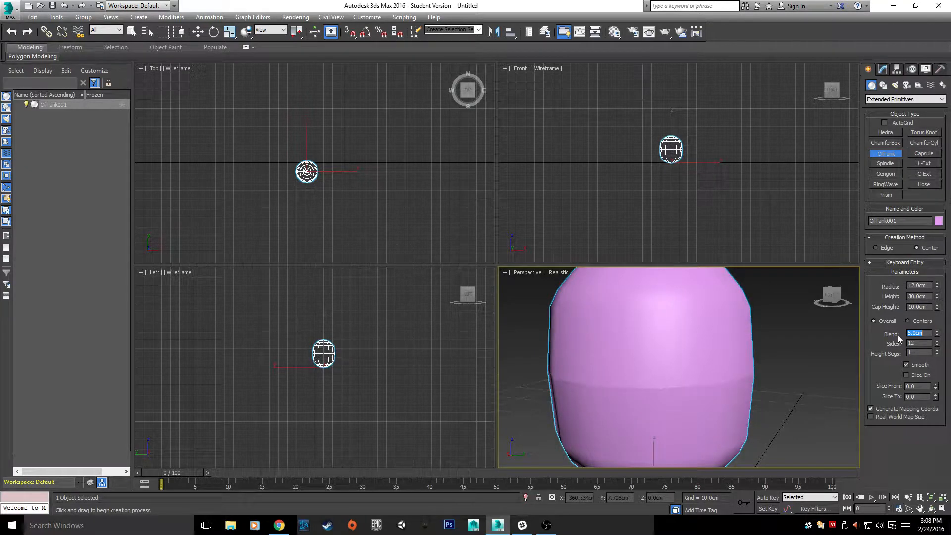
scroll(704, 386, "down", 3)
scroll(704, 386, "up", 3)
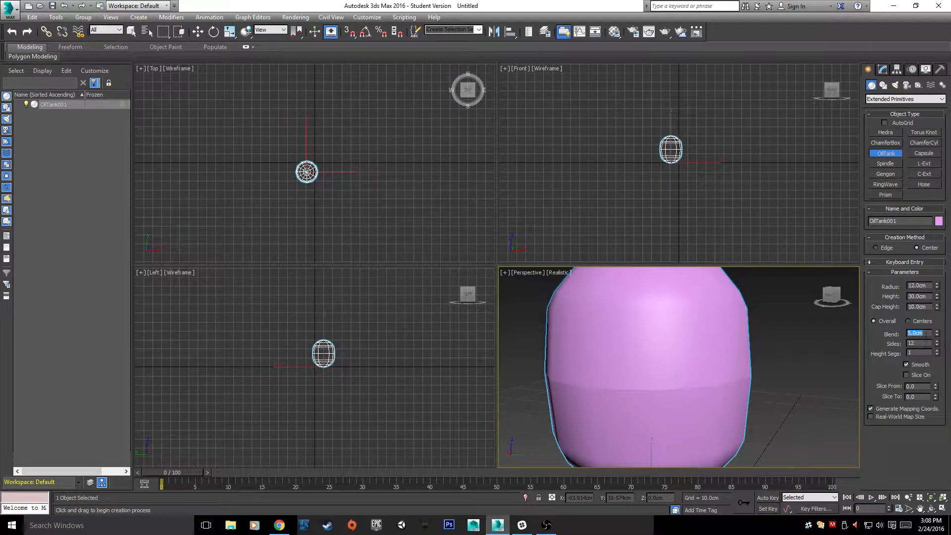
type("2")
key("Return")
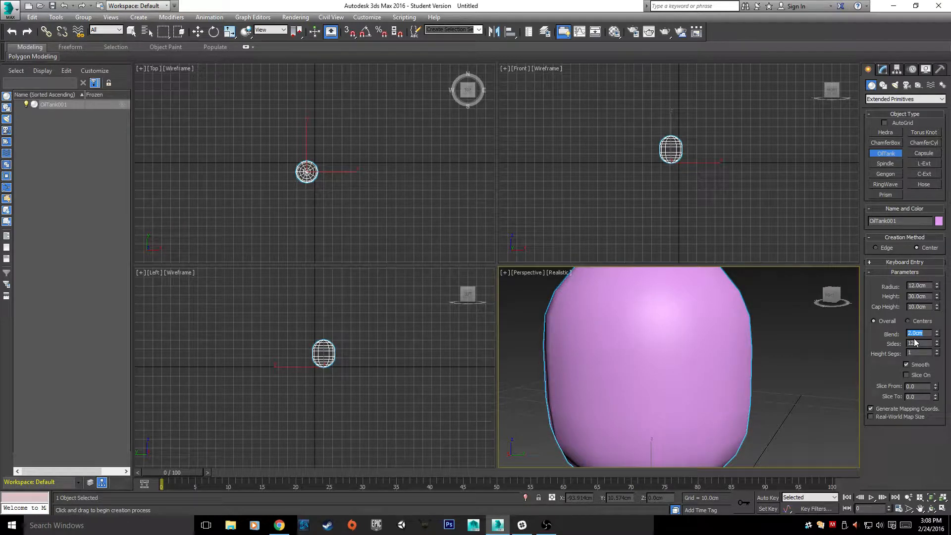
- Set the oil tank's number of sides to 5
double_click(916, 343)
type("5")
key("Return")
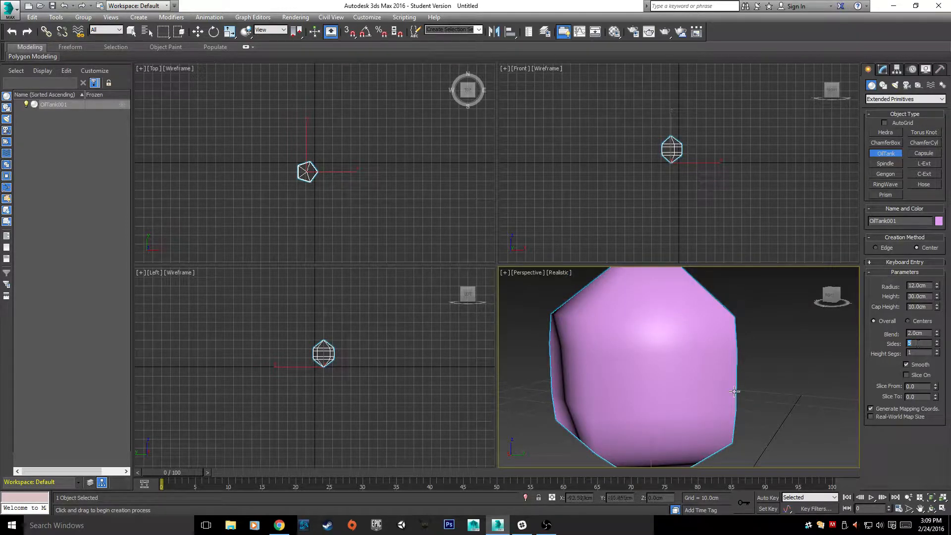
middle_click_drag(629, 440, 658, 321, "alt")
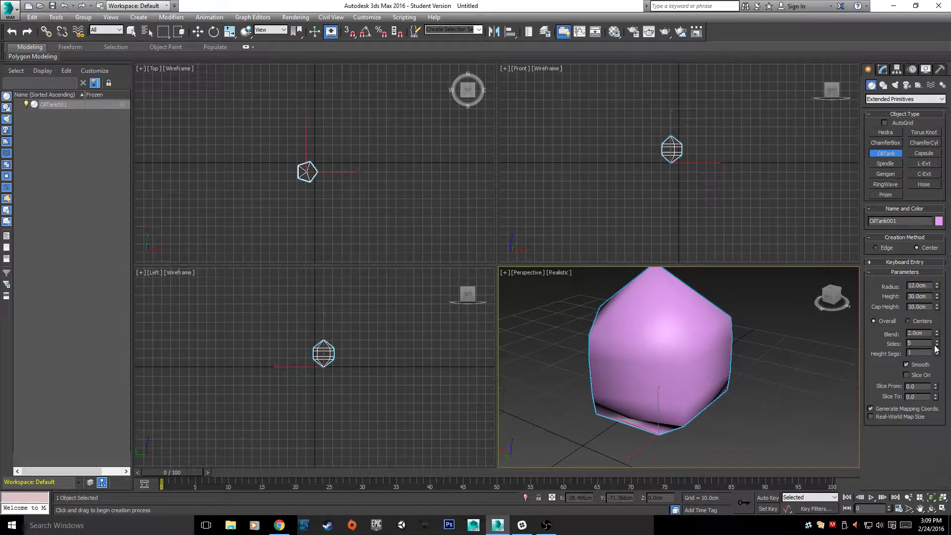
- Turn off smoothing on the five-sided oil tank to compare the faceted shape, and turn smoothing back on
left_click(916, 365)
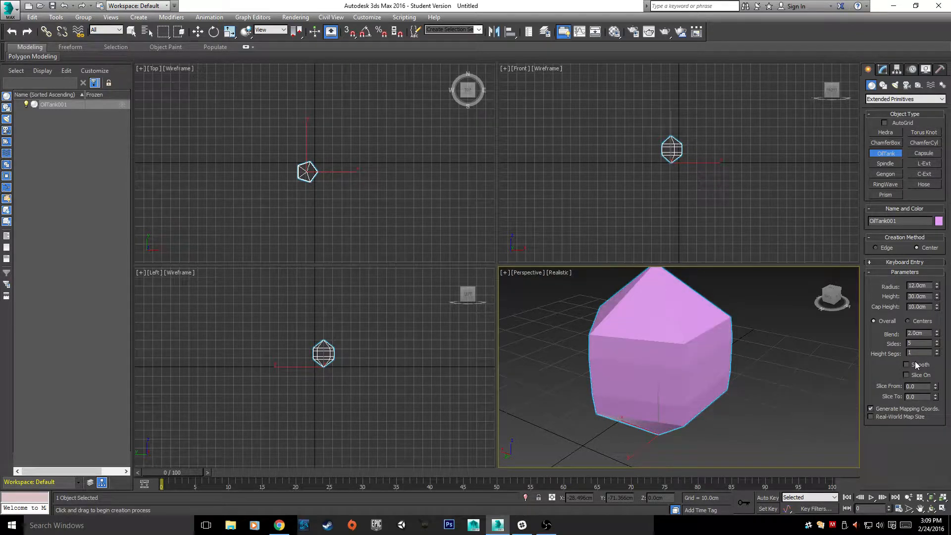
mouse_move(798, 354)
middle_mouse_down("alt")
mouse_move(703, 319)
mouse_move(737, 317)
middle_mouse_up("alt")
left_click(906, 364)
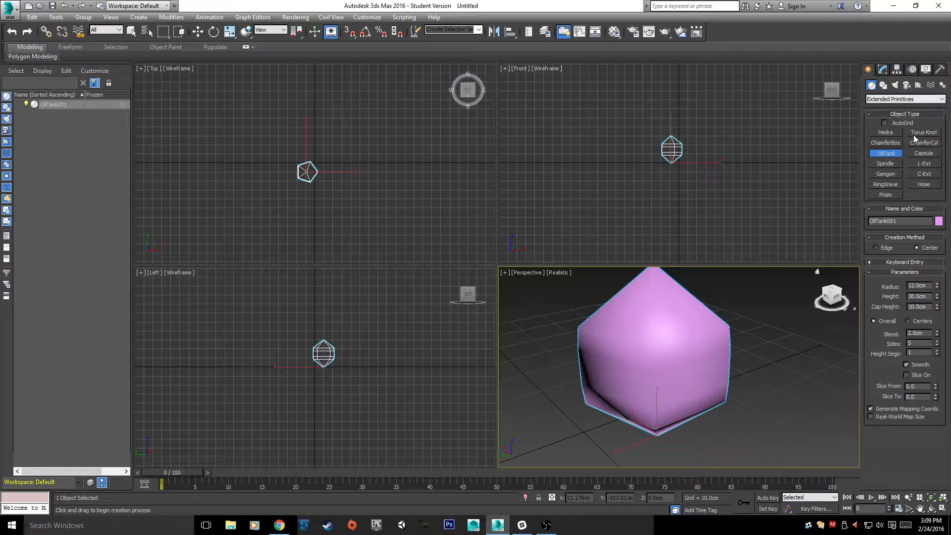
- Create a free hose beside the oil tank in the Perspective view, with about 48.5 cm height
left_click(922, 185)
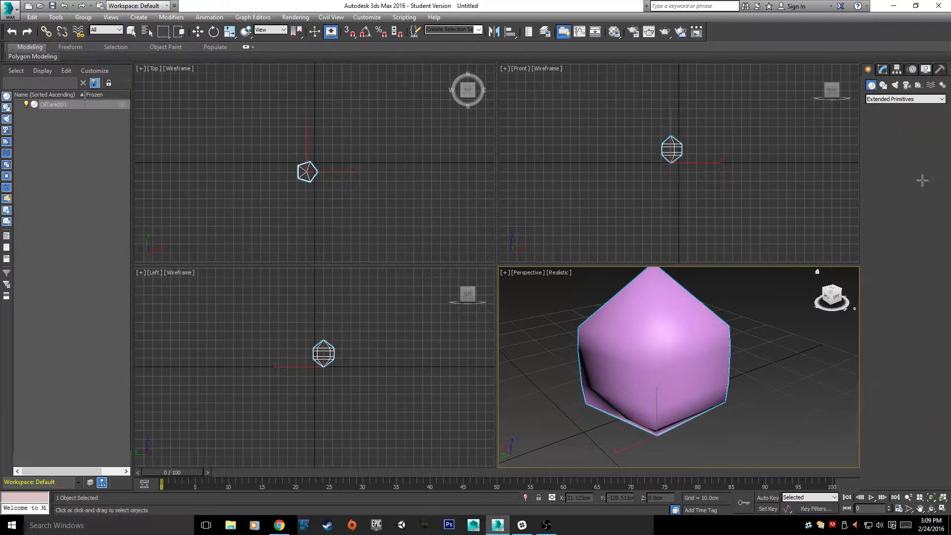
scroll(651, 347, "up", 5)
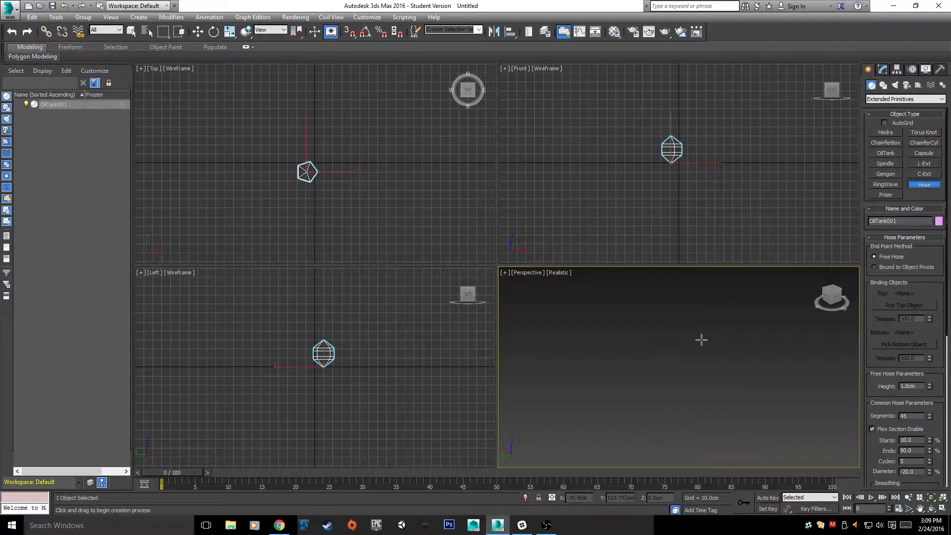
scroll(728, 314, "down", 10)
middle_click_drag(740, 313, 728, 345, "alt")
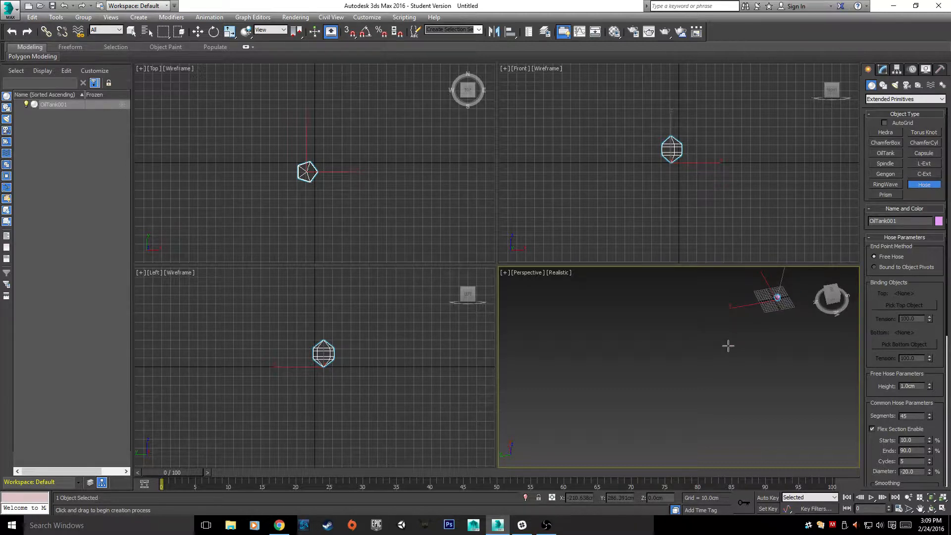
scroll(645, 384, "up", 6)
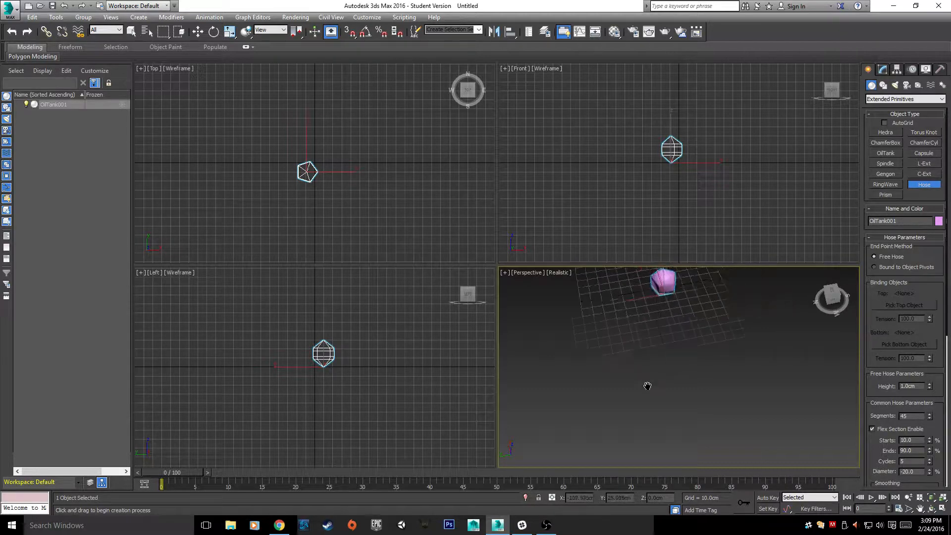
left_click_drag(621, 353, 683, 360)
left_click(654, 276)
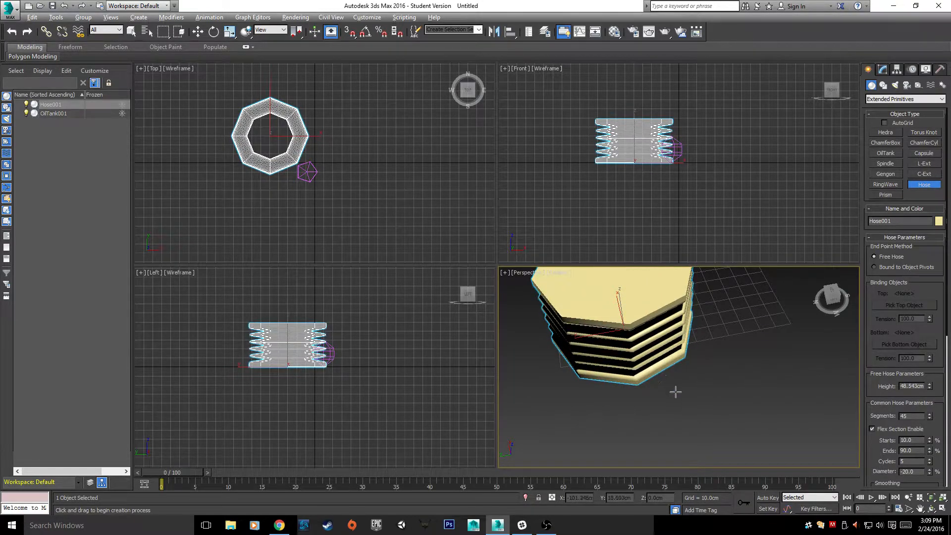
middle_click_drag(675, 390, 727, 390, "alt")
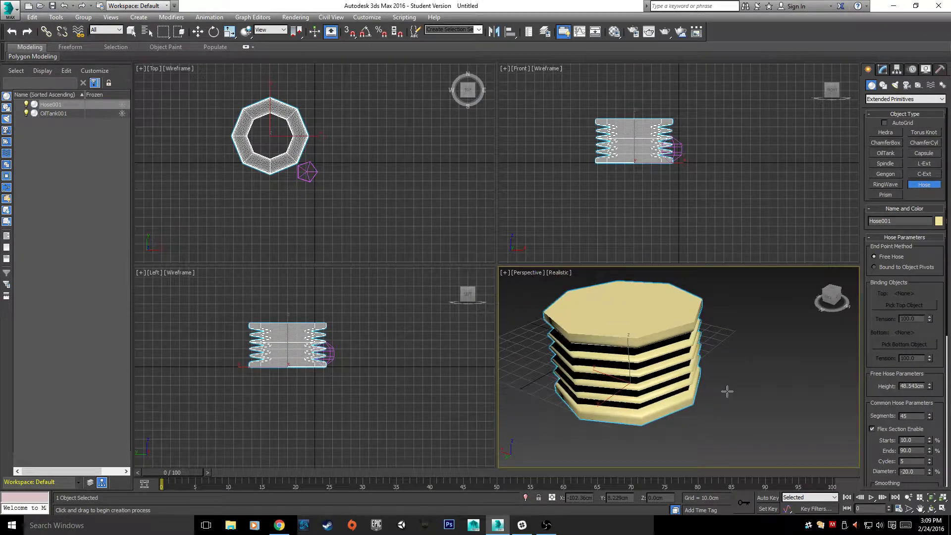
middle_click_drag(696, 441, 680, 403, "alt")
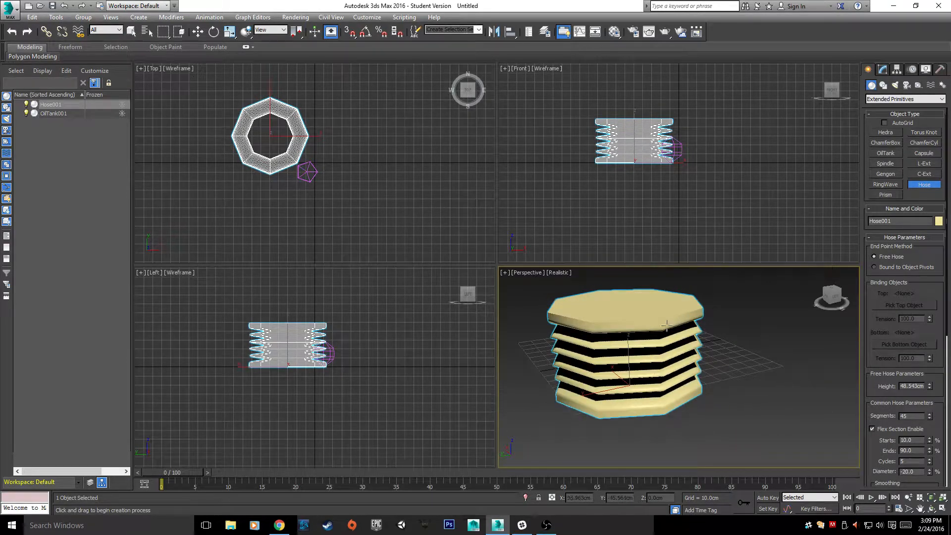
- Delete the hose and the oil tank, and switch the geometry category to Standard Primitives
right_click(638, 378)
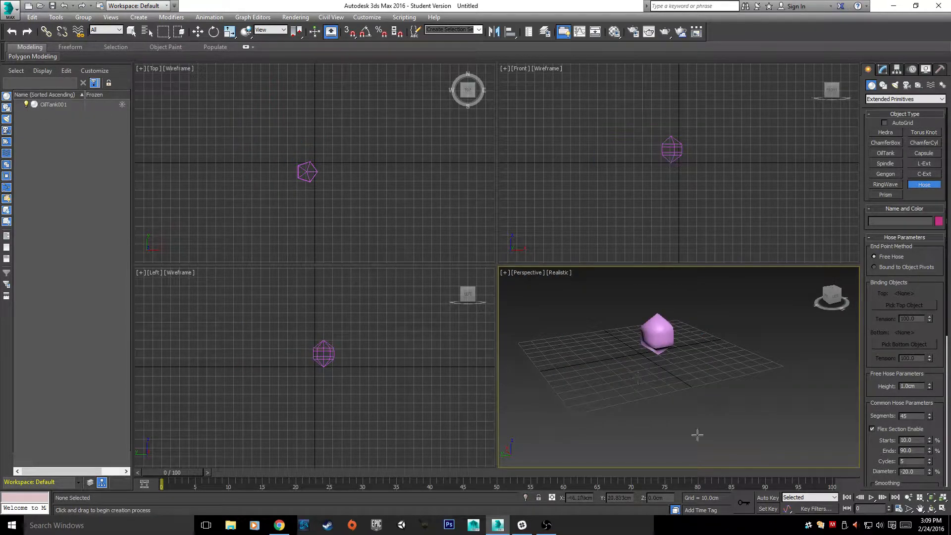
key("w")
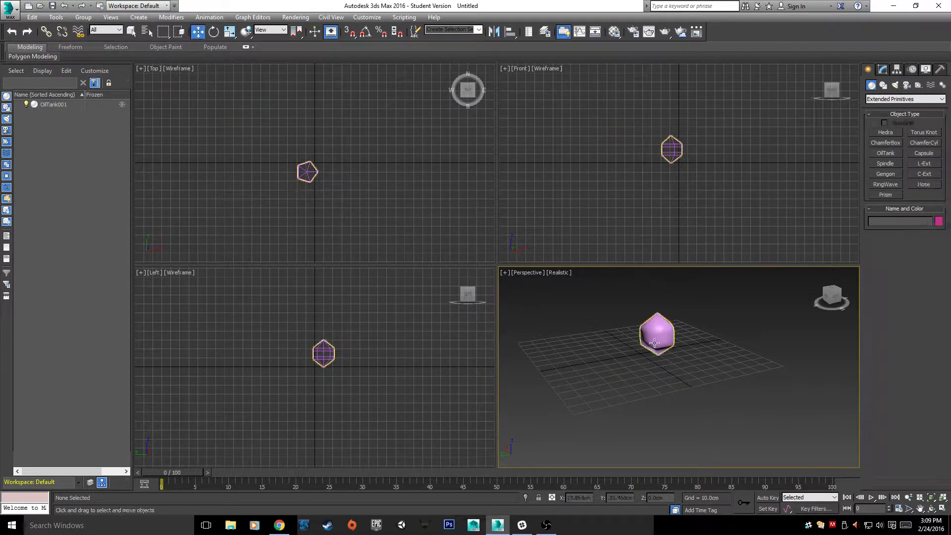
left_click(654, 342)
key("Delete")
left_click(887, 99)
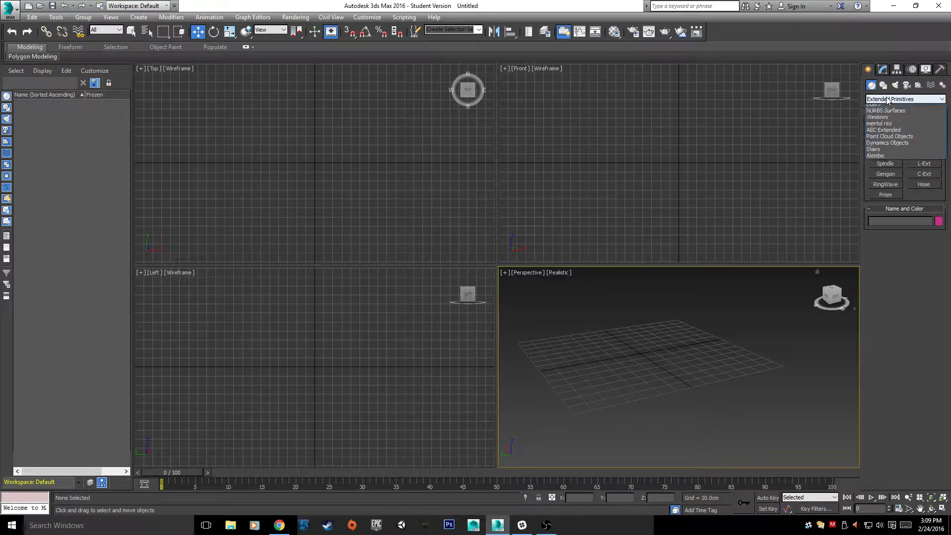
left_click(887, 107)
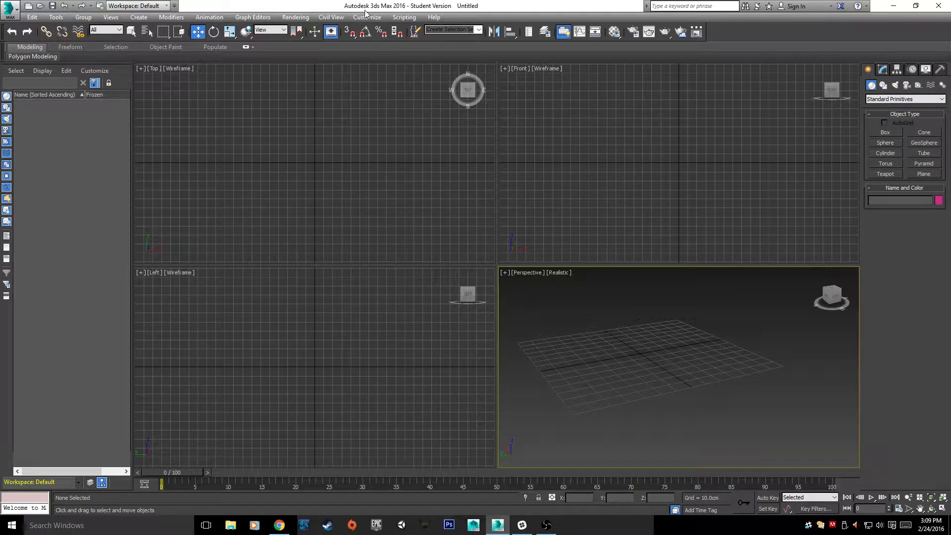
- Review the metric display unit choices in the units setup and confirm with Centimeters kept
left_click(403, 18)
mouse_move(367, 17)
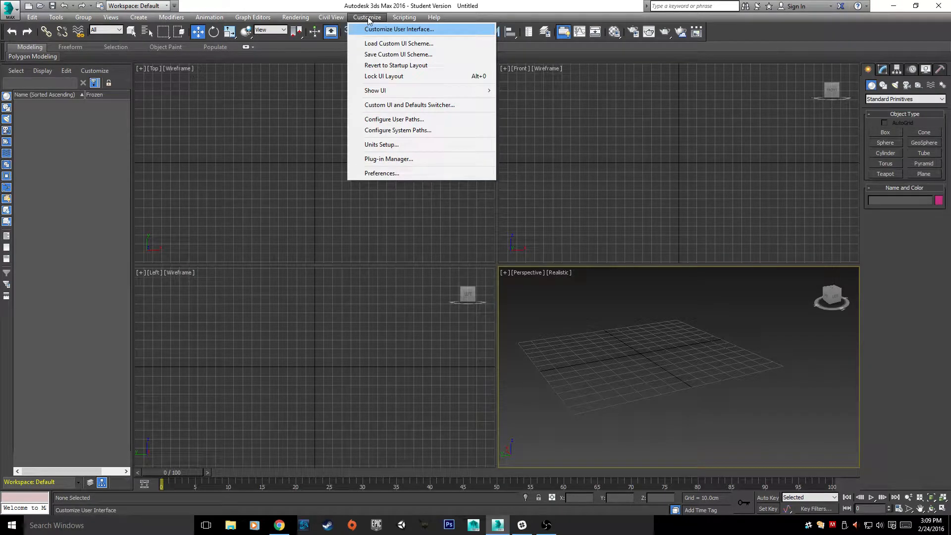
left_click(386, 146)
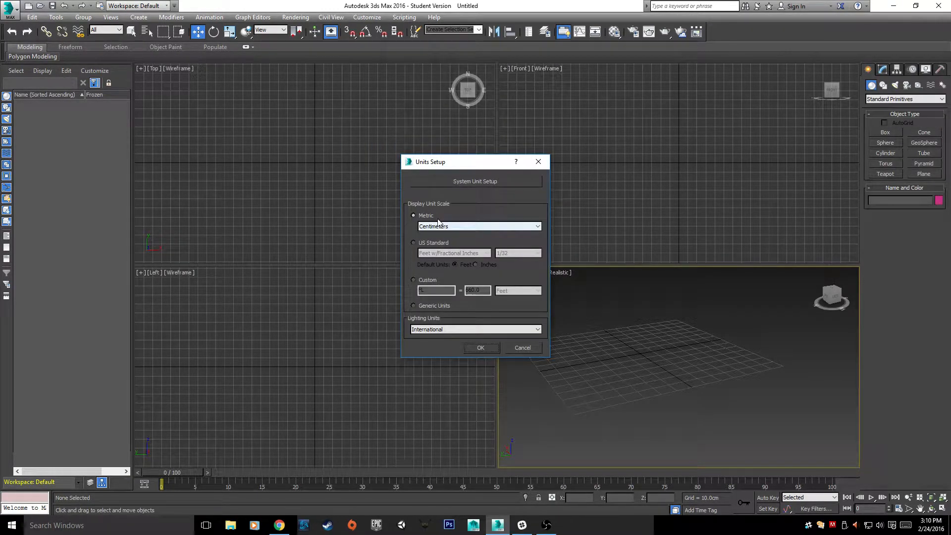
left_click(424, 226)
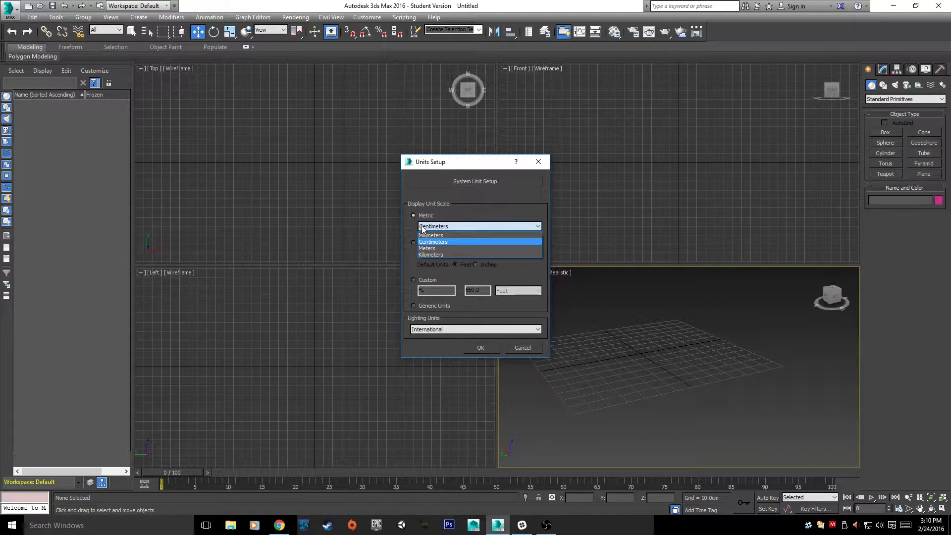
left_click(481, 270)
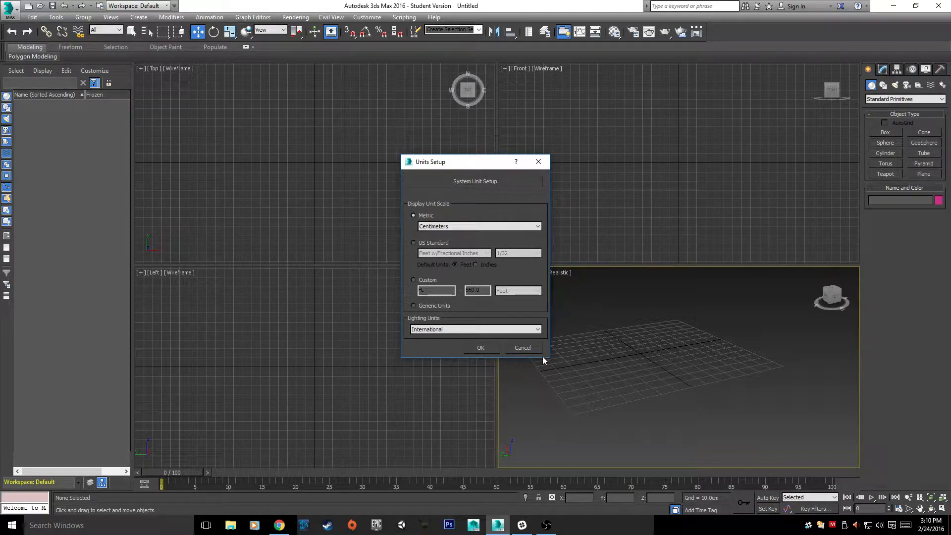
left_click(478, 346)
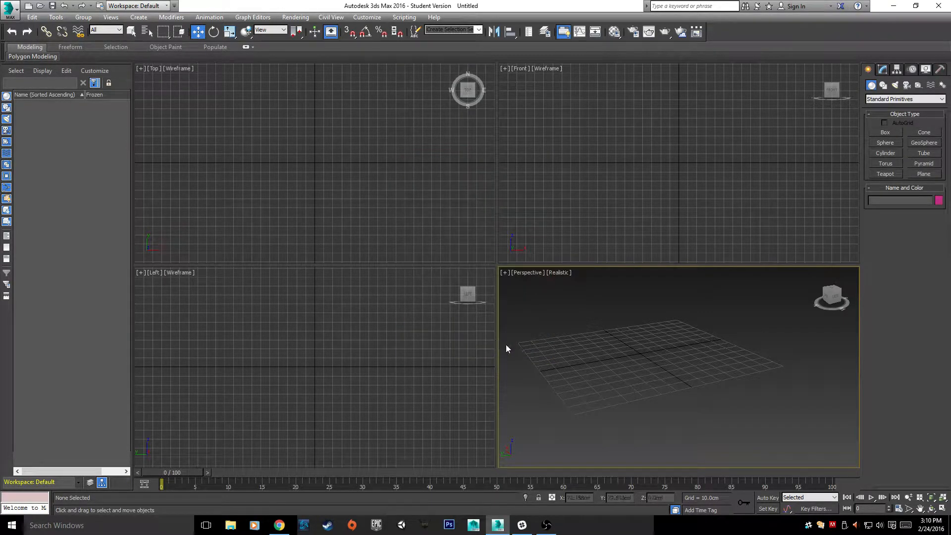
- Examine the General, Files and Viewports preference settings, including undo levels and auto backup, and accept them as they are
left_click(367, 17)
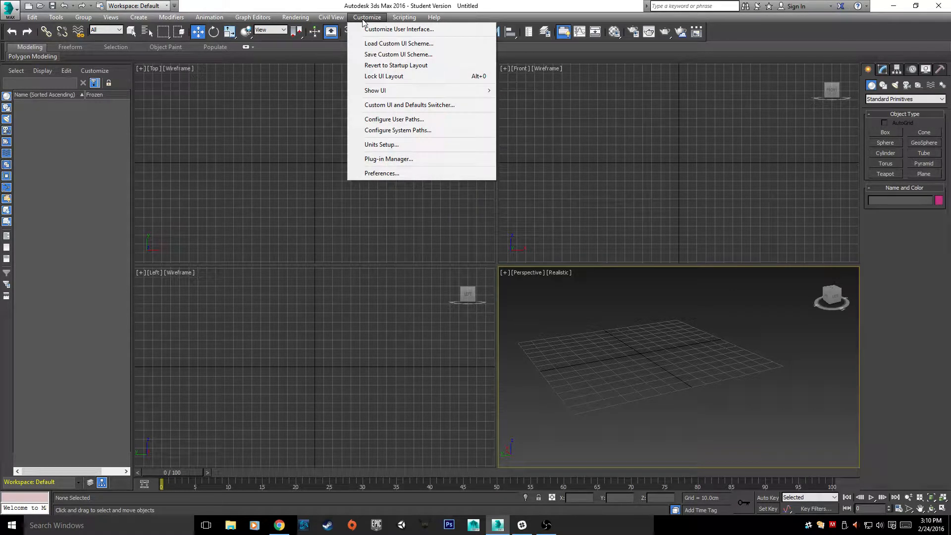
left_click(415, 175)
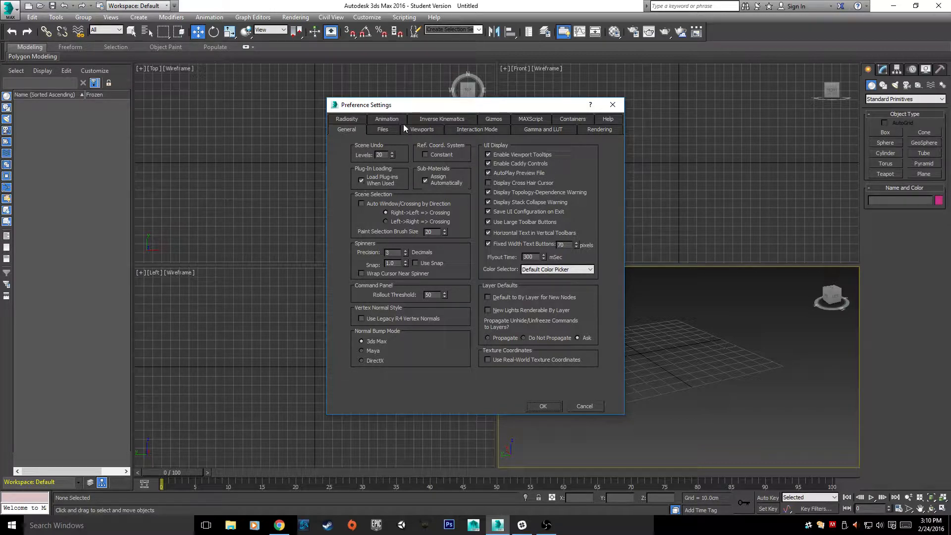
left_click(371, 130)
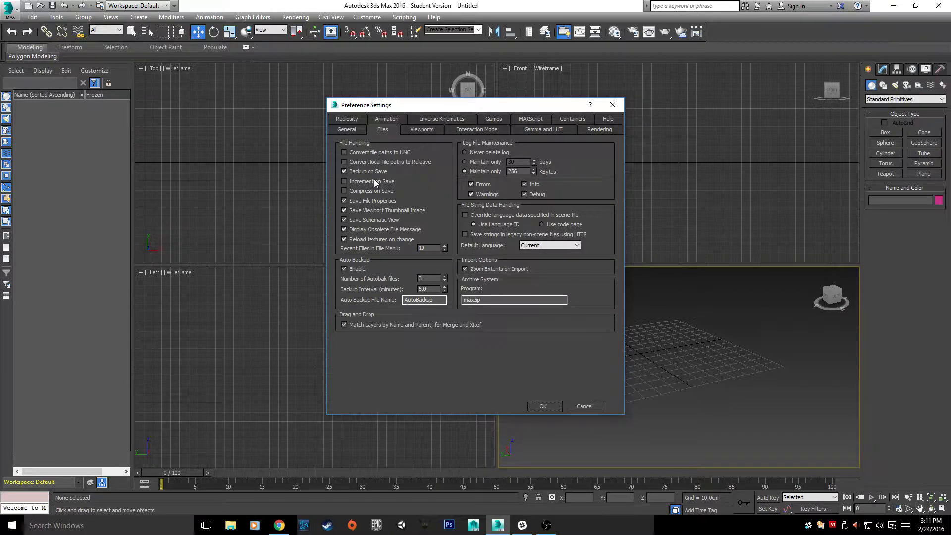
left_click(419, 129)
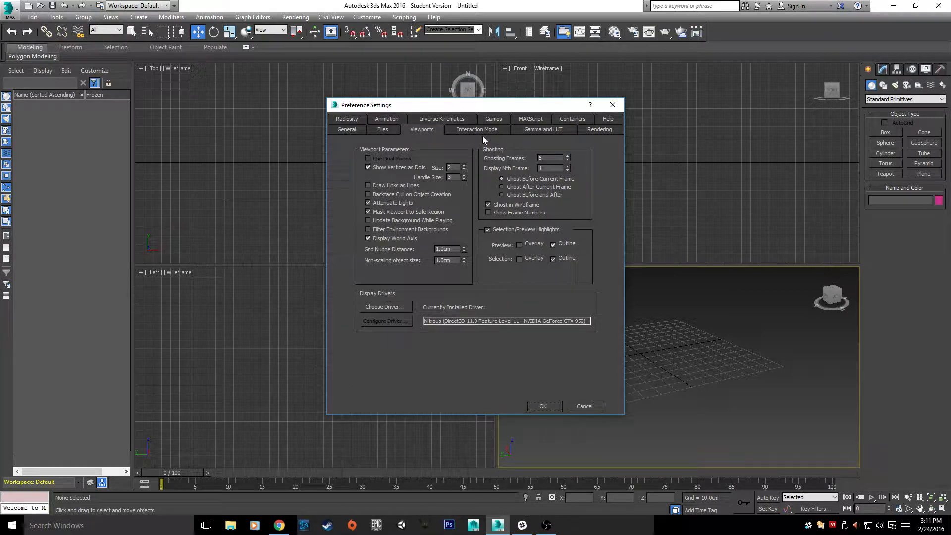
left_click(340, 130)
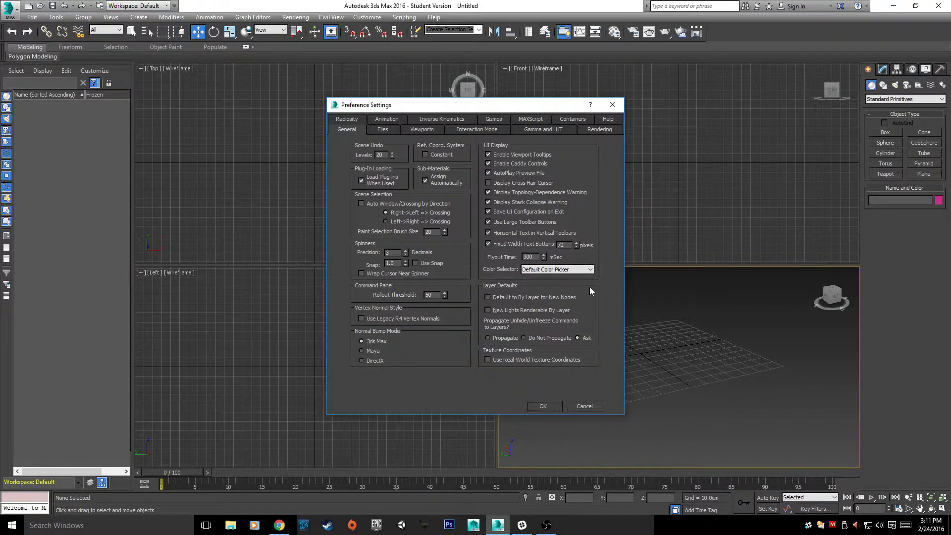
left_click(558, 406)
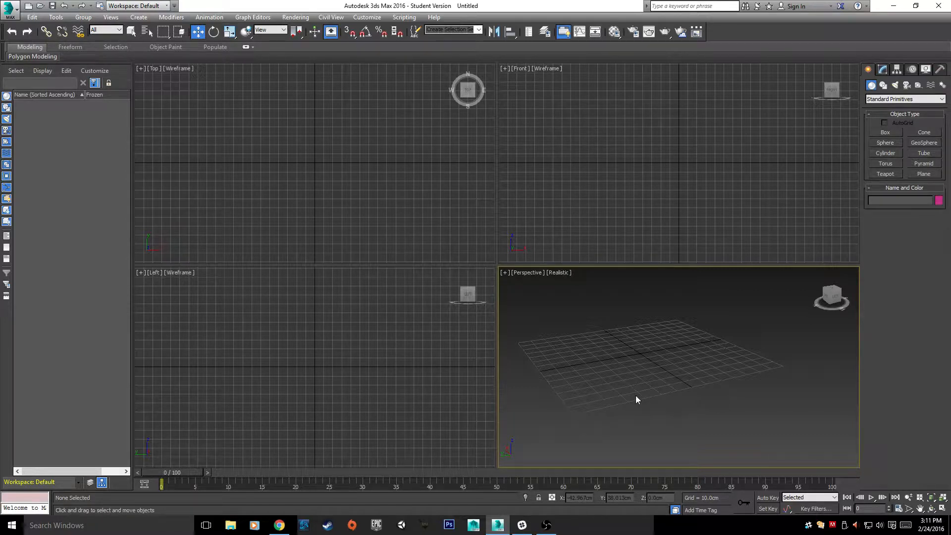
- Create a box at the grid centre in the Perspective view, about 19.4 cm long, 18.6 cm wide and 14.1 cm high
left_click(885, 132)
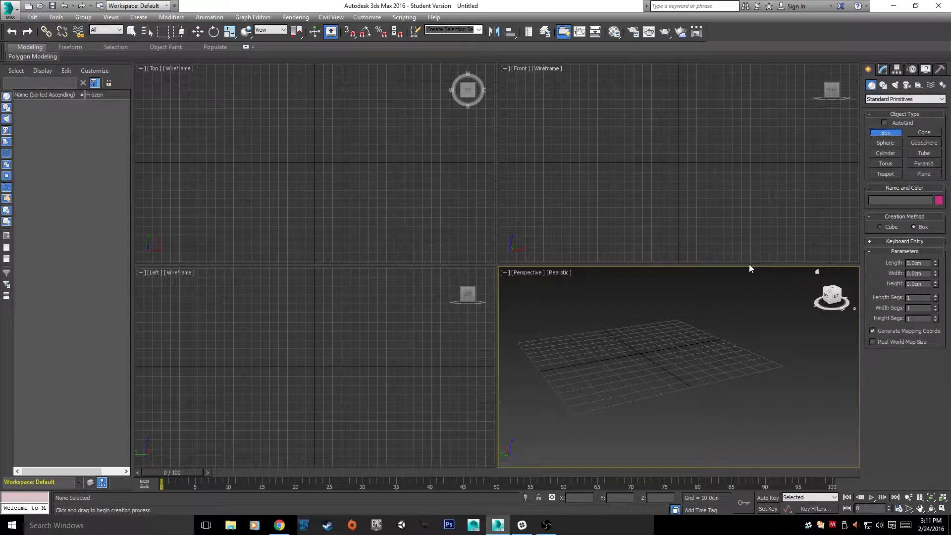
middle_click_drag(747, 268, 800, 331, "alt")
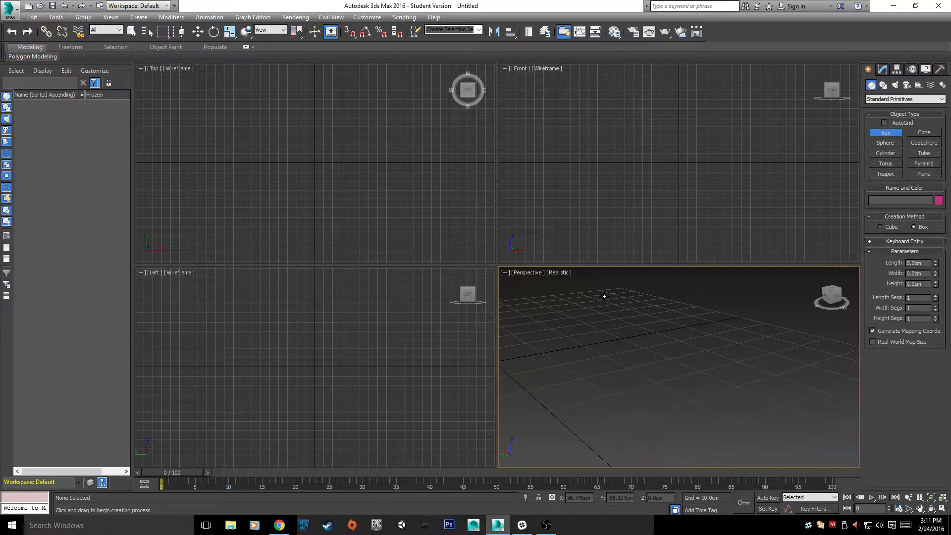
middle_click_drag(604, 296, 567, 373, "alt")
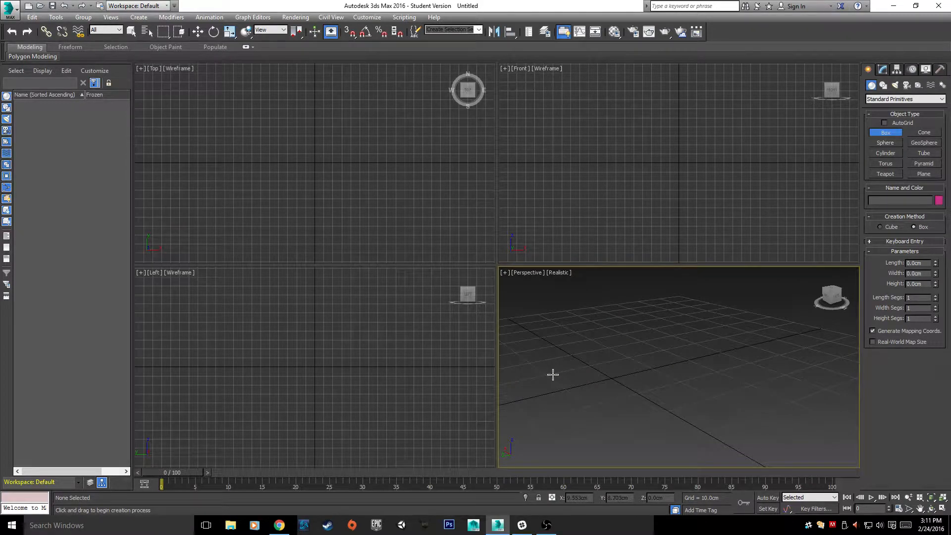
left_click_drag(553, 375, 680, 380)
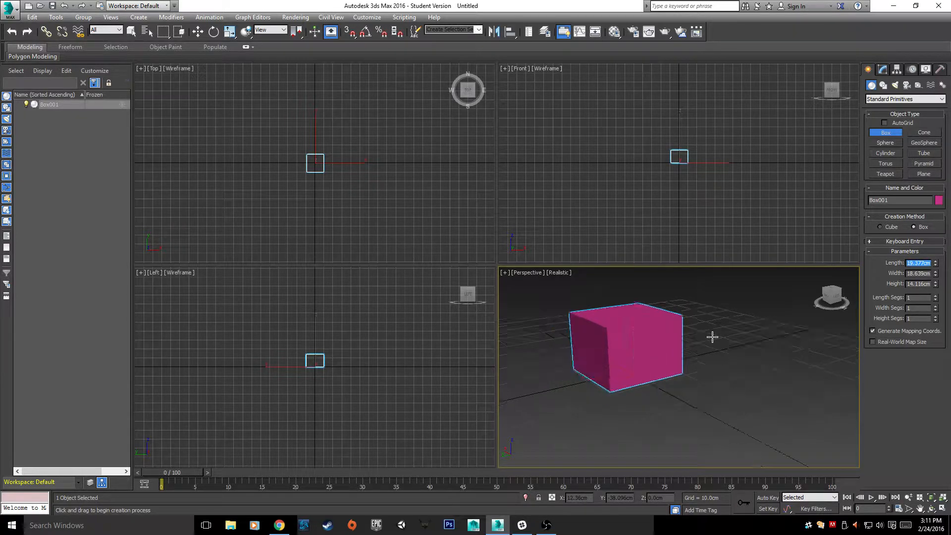
- Switch to the Move tool and delete the box from the scene
scroll(712, 337, "down", 1)
key("w")
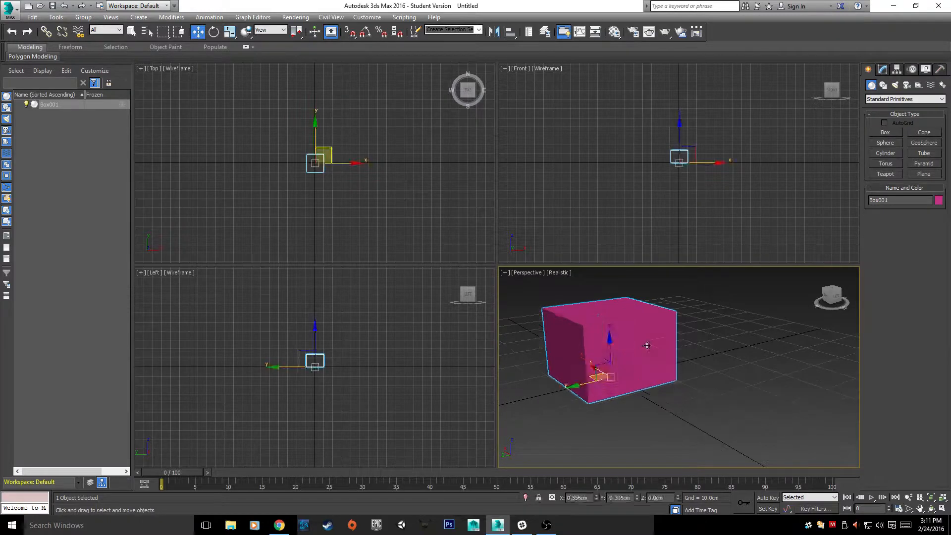
key("Delete")
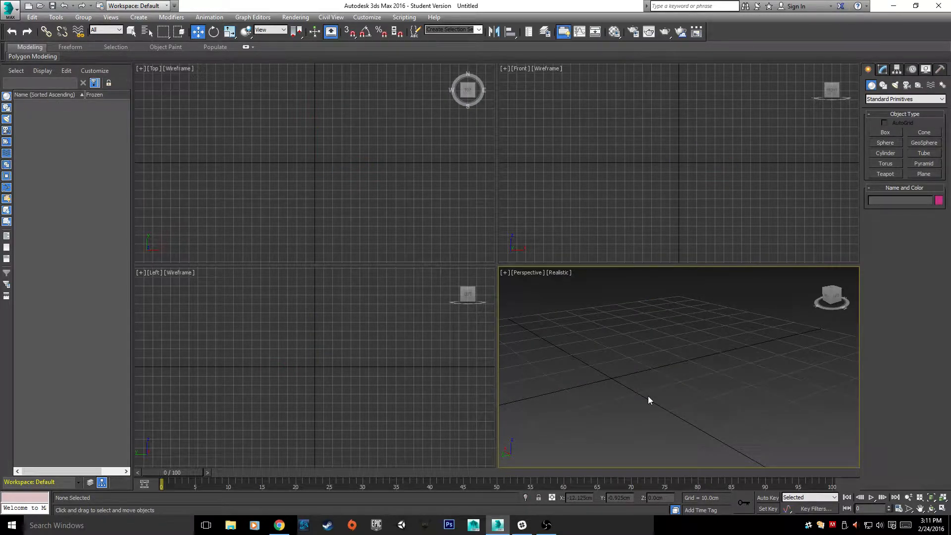
- Start the Box primitive and try to preset its length, width and height to 10 cm
left_click(886, 133)
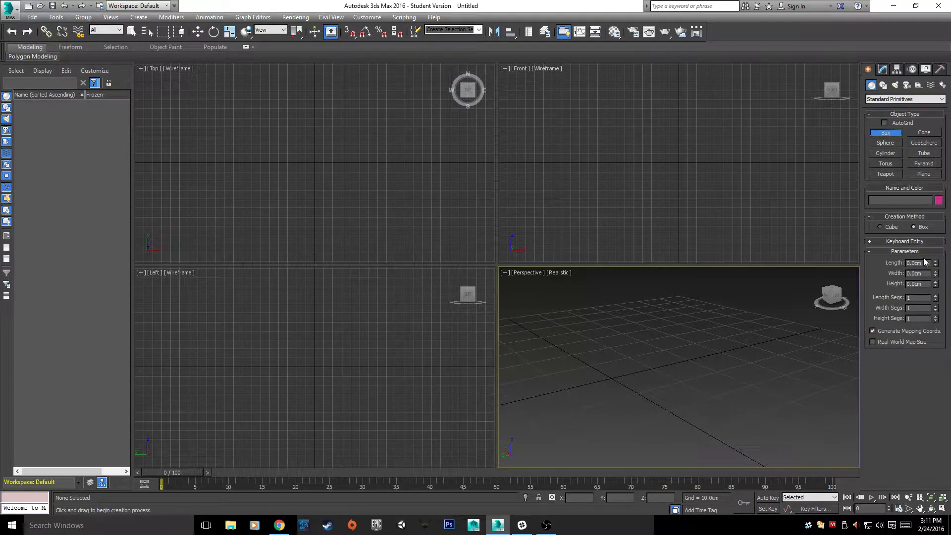
left_click(925, 263)
type("10")
key("Tab")
type("10")
key("Tab")
type("10")
left_click(924, 297)
left_click_drag(924, 297, 886, 305)
- Draw a box at the grid centre in the Perspective view, about 18.9 cm long, 20.3 cm wide and 11 cm high
left_click(551, 376)
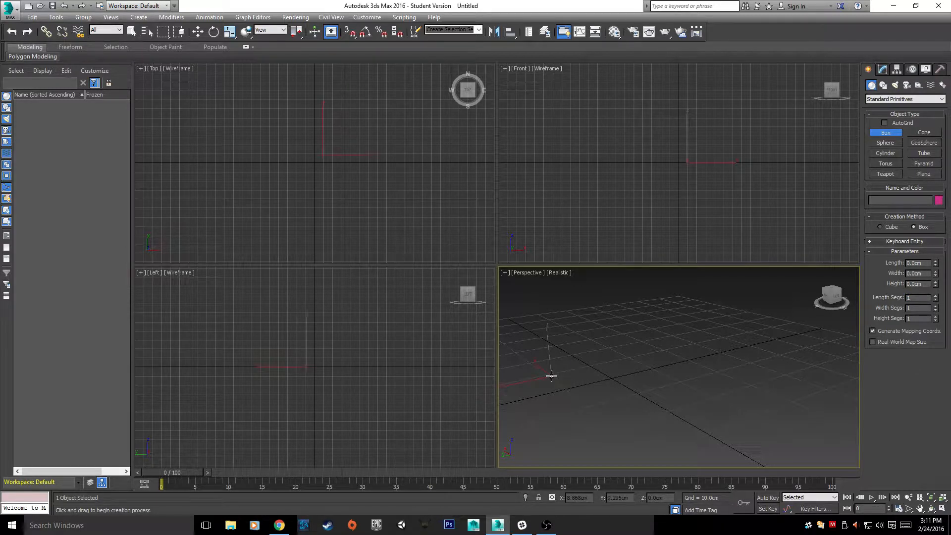
left_click_drag(551, 376, 684, 384)
left_click(677, 331)
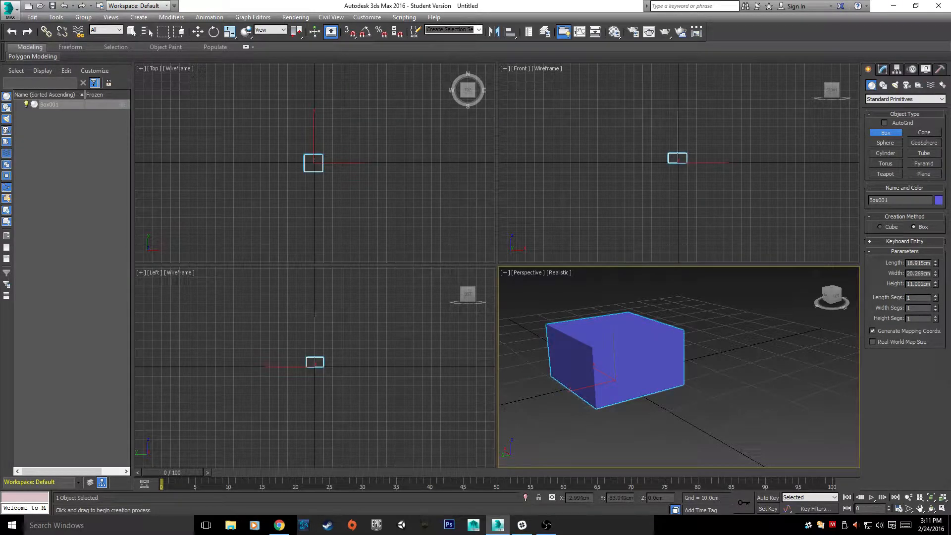
- Set the box's length, width and height to 10 cm each
double_click(920, 263)
type("10")
key("Tab")
type("10")
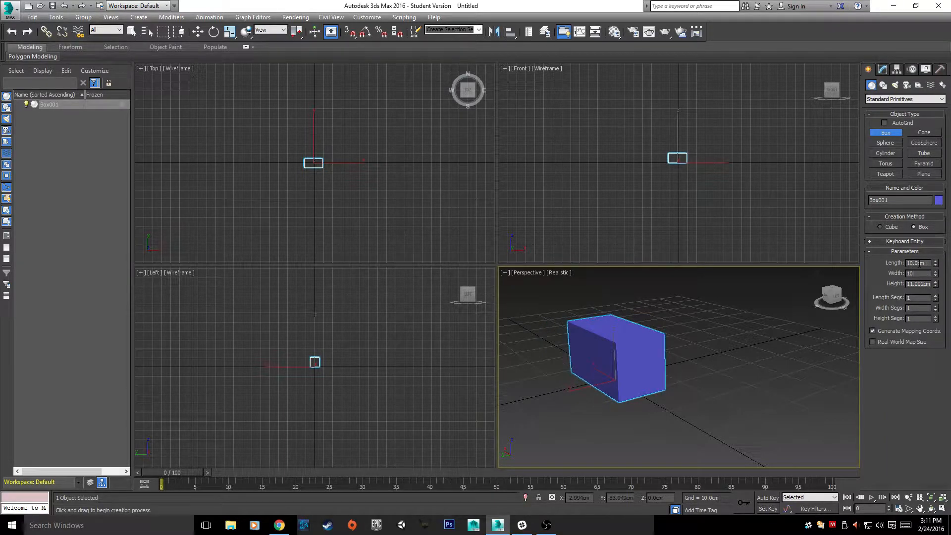
key("Tab")
type("10")
key("Return")
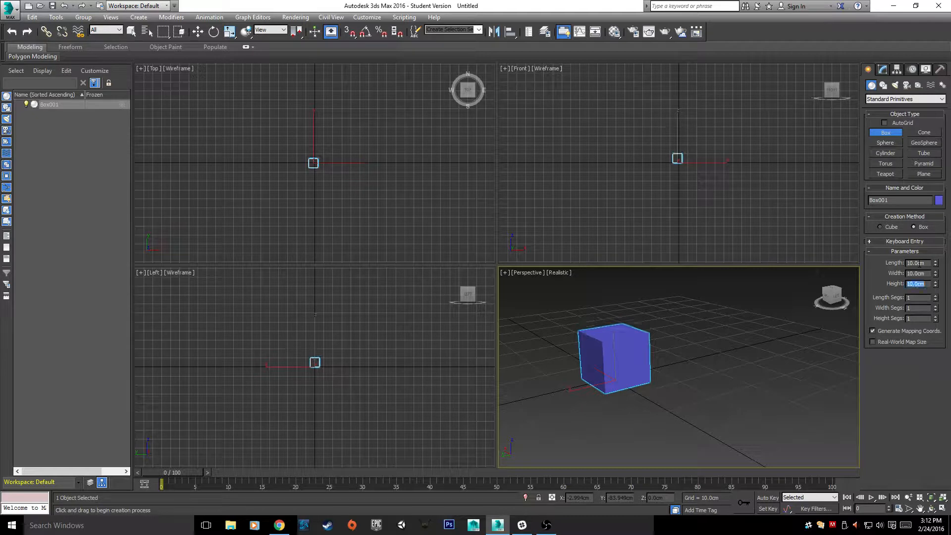
- Set the box's width segments and length segments to 2
double_click(920, 307)
type("2")
left_click(924, 298)
double_click(924, 298)
- Turn on Edged Faces shading in the Perspective view and check the segment lines on the box
middle_click_drag(602, 323, 662, 345, "alt")
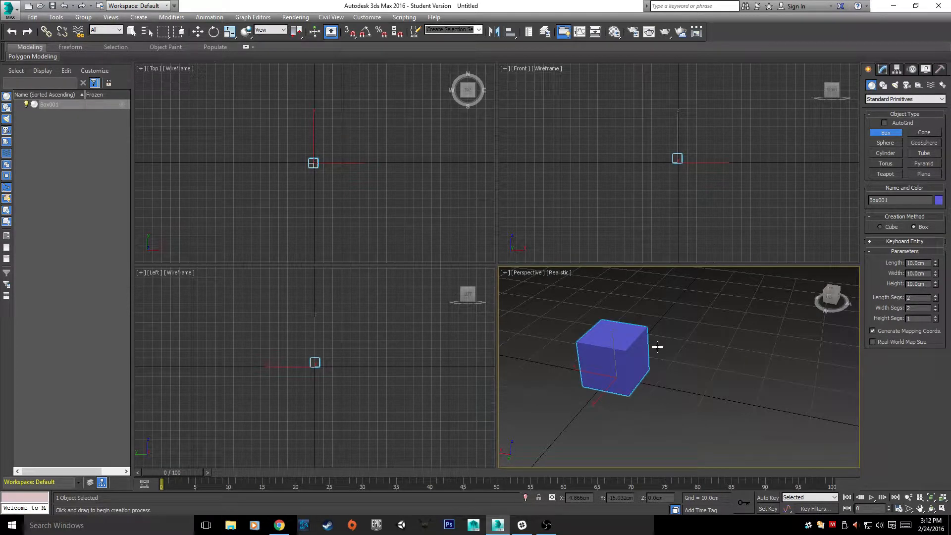
left_click(559, 273)
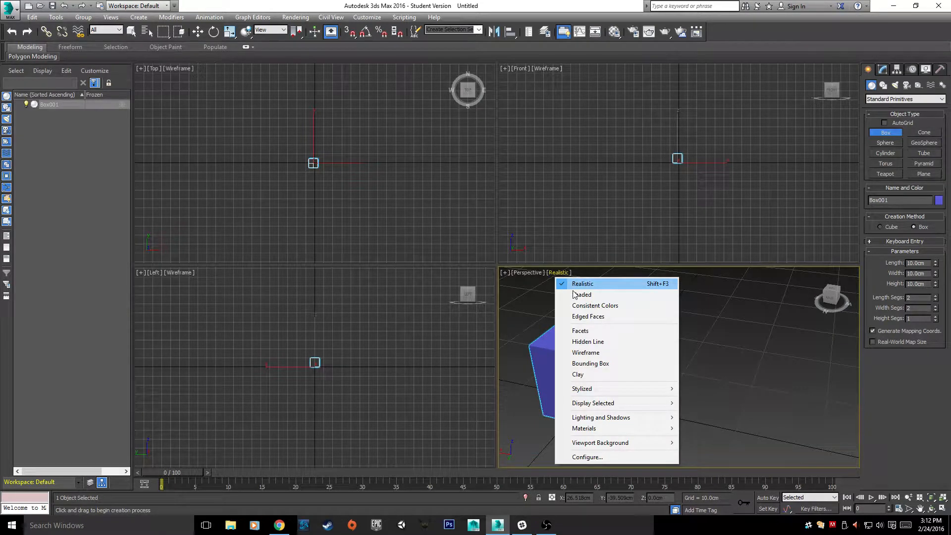
left_click(588, 316)
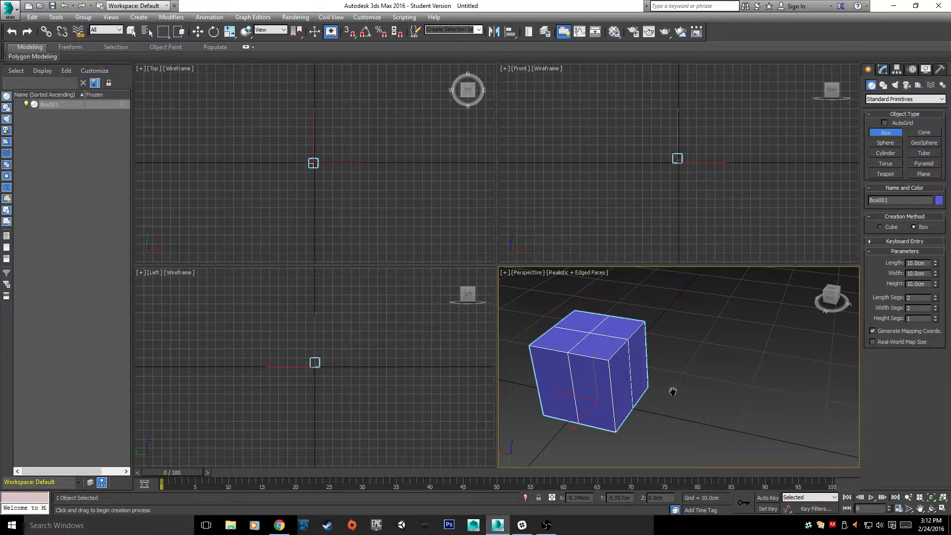
scroll(764, 398, "down", 5)
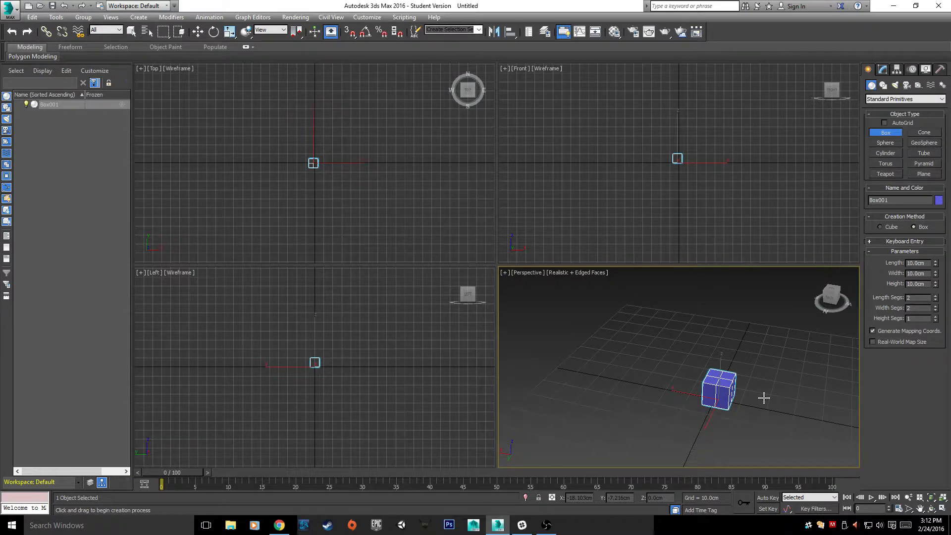
scroll(764, 397, "up", 4)
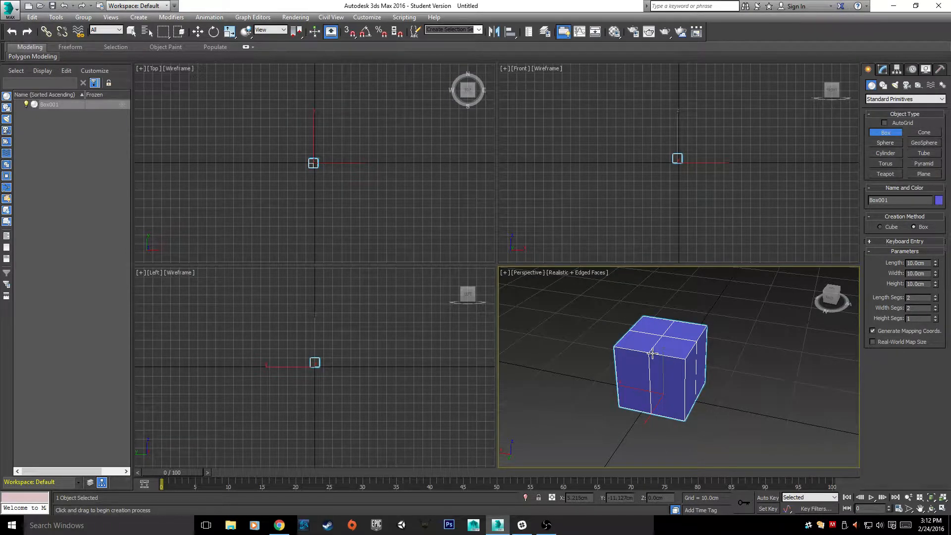
middle_click_drag(653, 353, 690, 391, "alt")
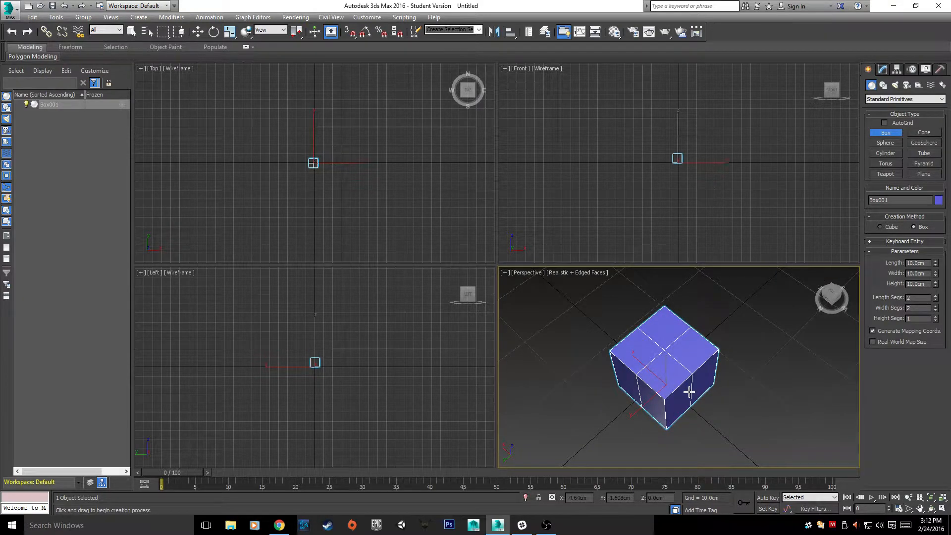
- Maximize the Perspective viewport and inspect the box from above and below
key("alt+w")
scroll(609, 280, "up", 5)
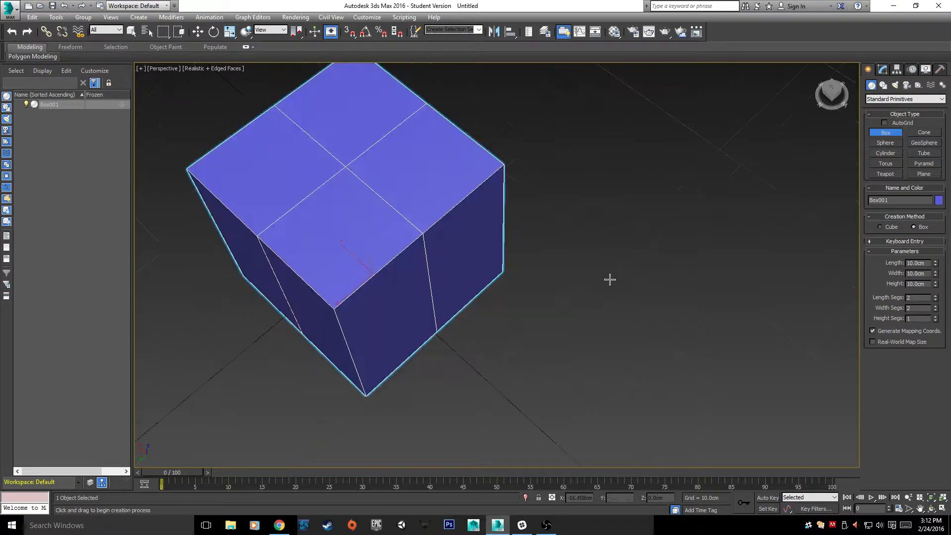
middle_click_drag(458, 322, 456, 326)
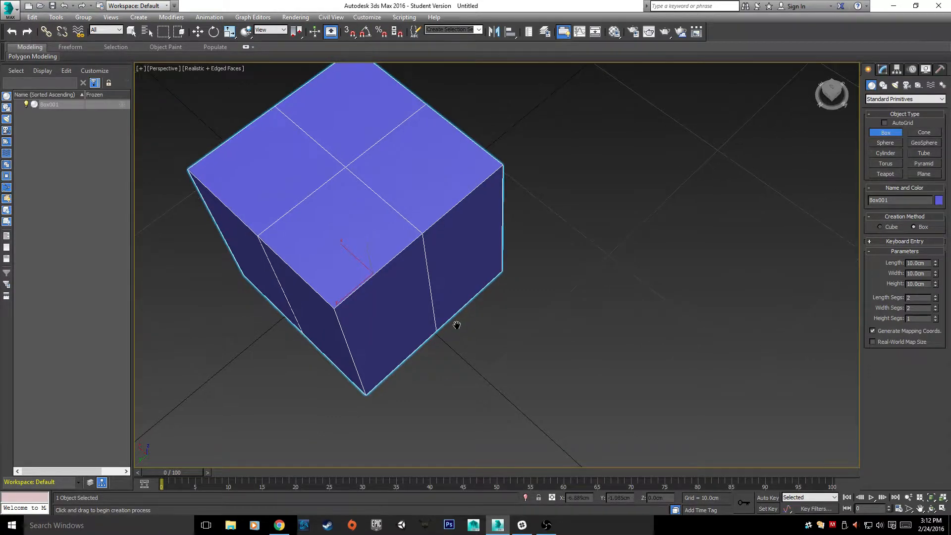
scroll(456, 325, "down", 1)
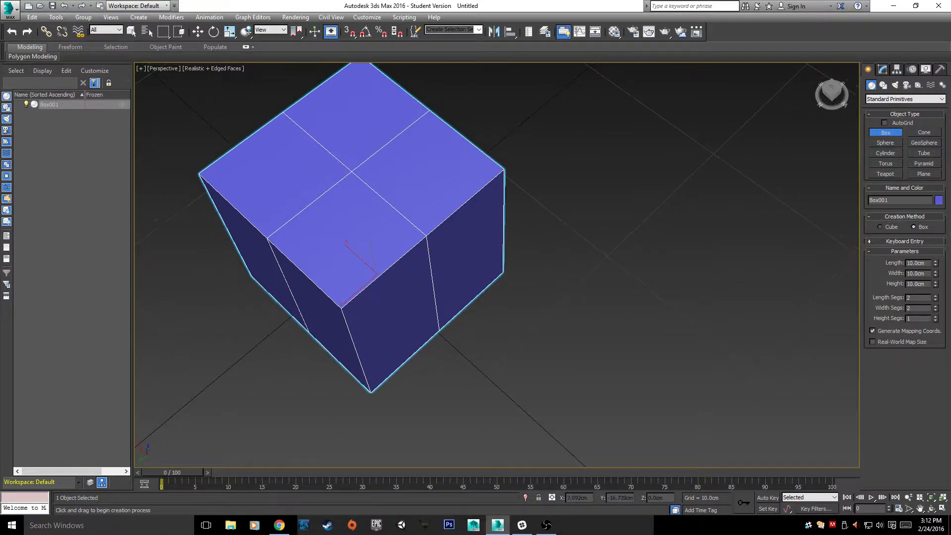
middle_click_drag(634, 354, 512, 301, "alt")
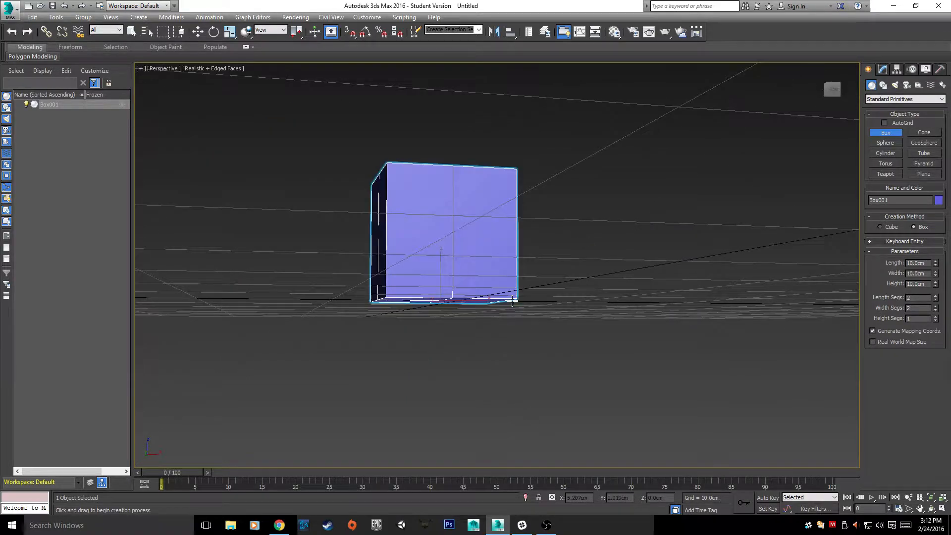
- Show the box's modifier settings and convert the box to an Editable Poly
left_click(885, 71)
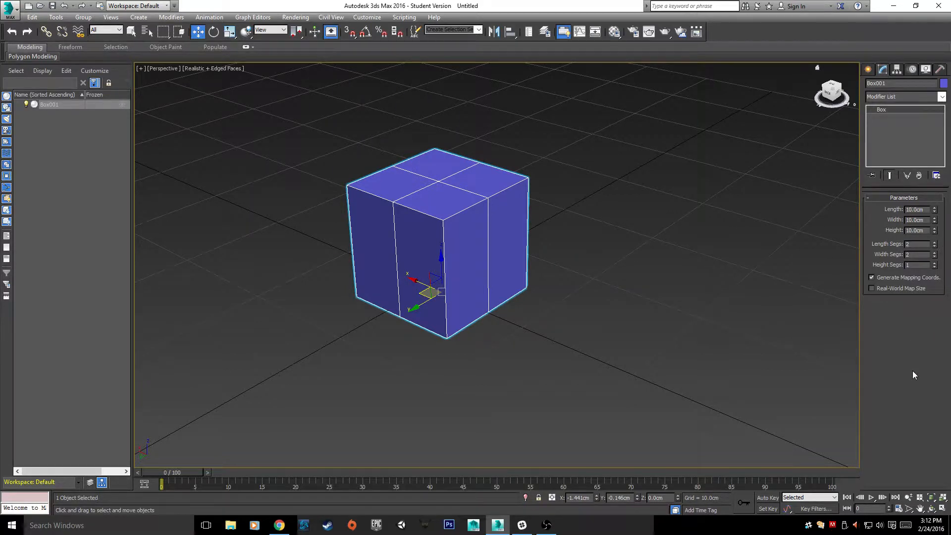
right_click(504, 262)
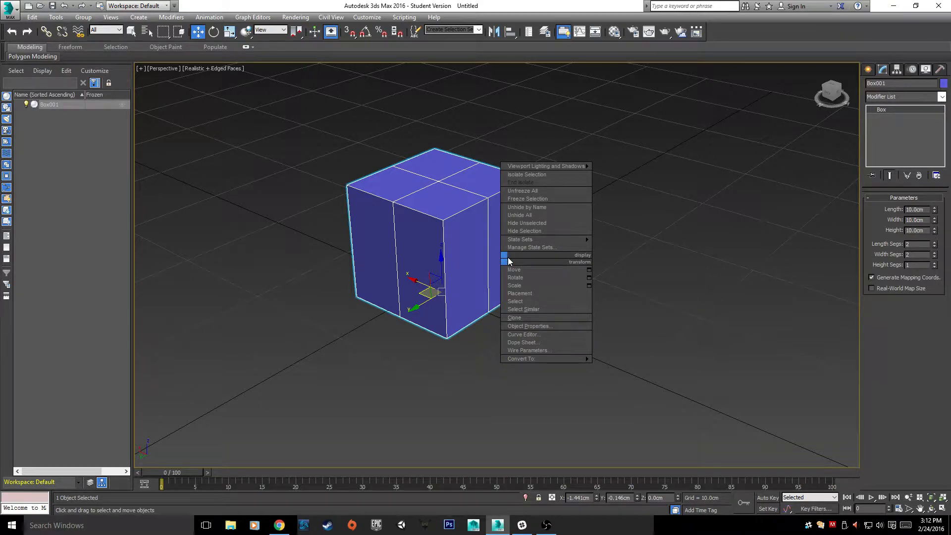
mouse_move(555, 357)
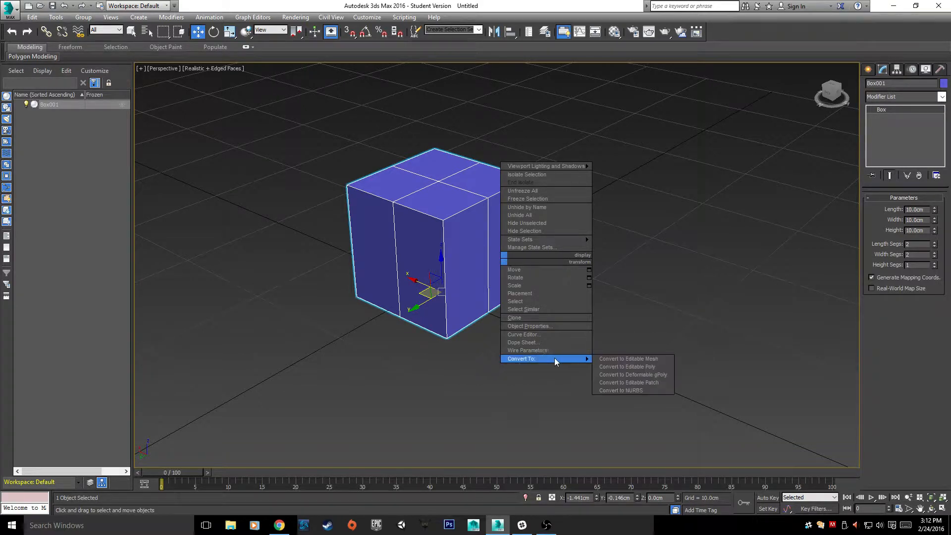
left_click(636, 368)
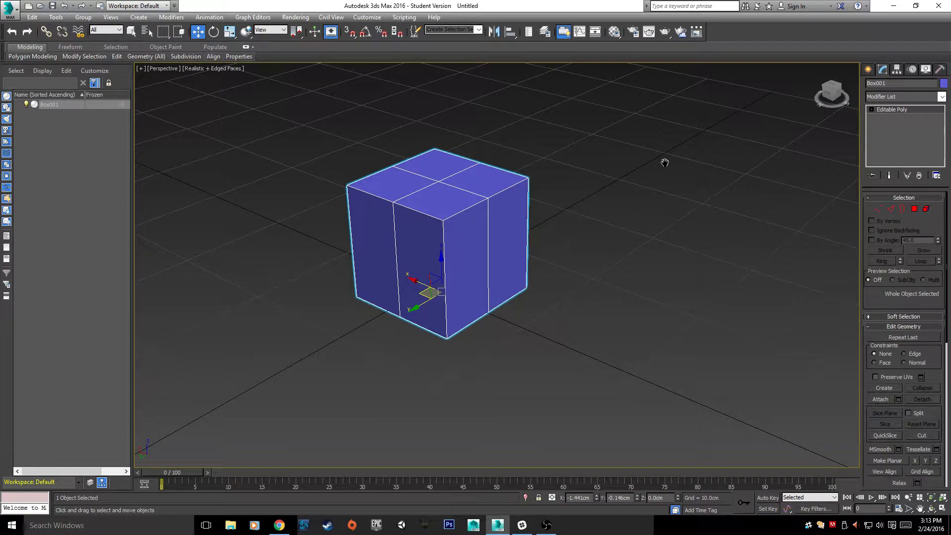
- Examine the editable poly box from different distances and angles, switching to the Scale tool and back to Move
middle_click_drag(665, 163, 730, 239)
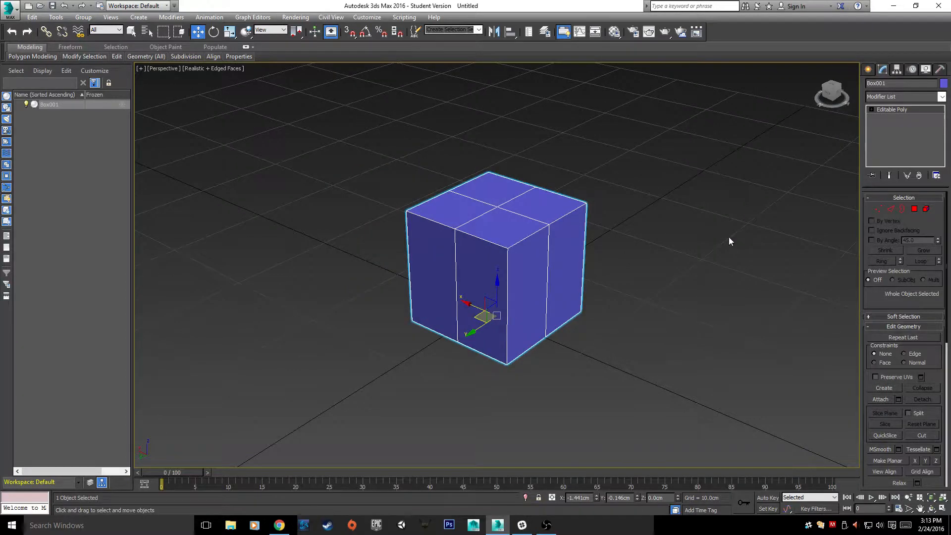
key("space")
scroll(469, 323, "up", 2)
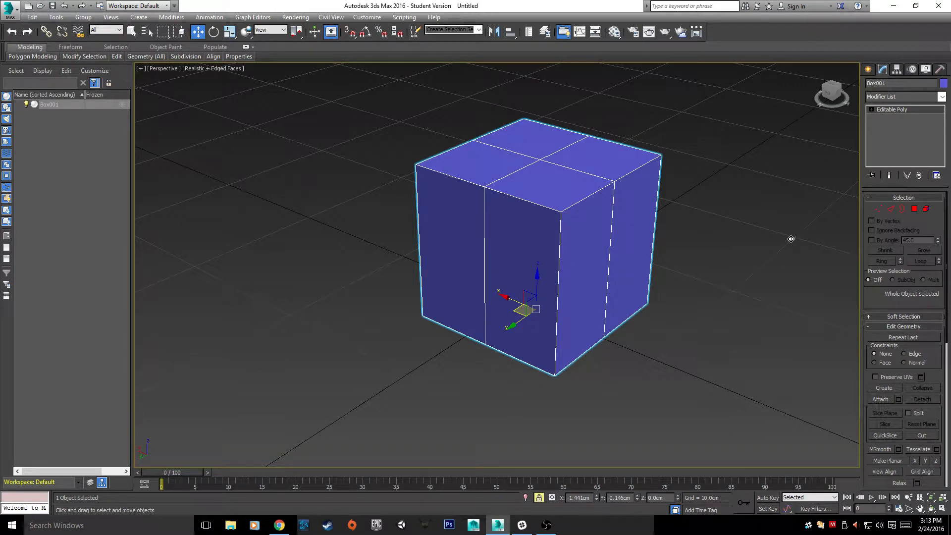
key("r")
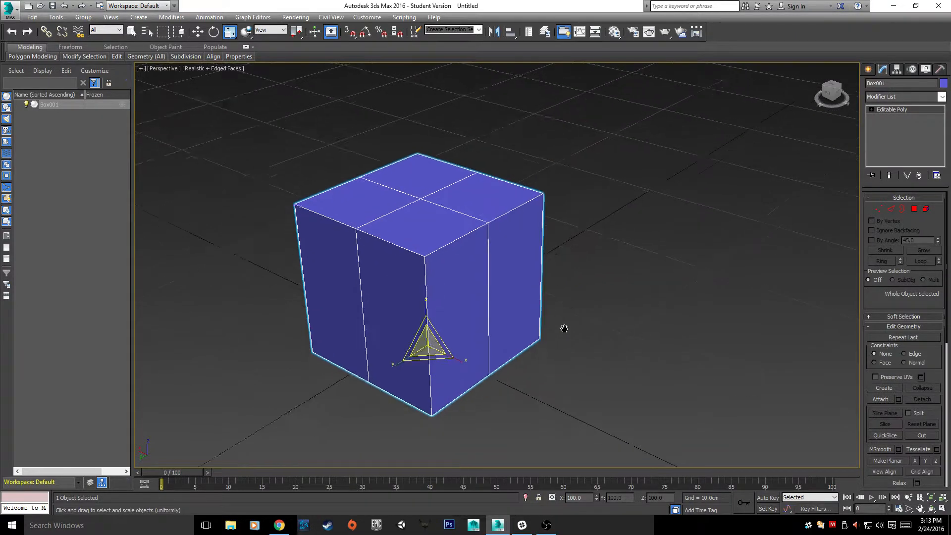
middle_click_drag(565, 327, 574, 340, "alt")
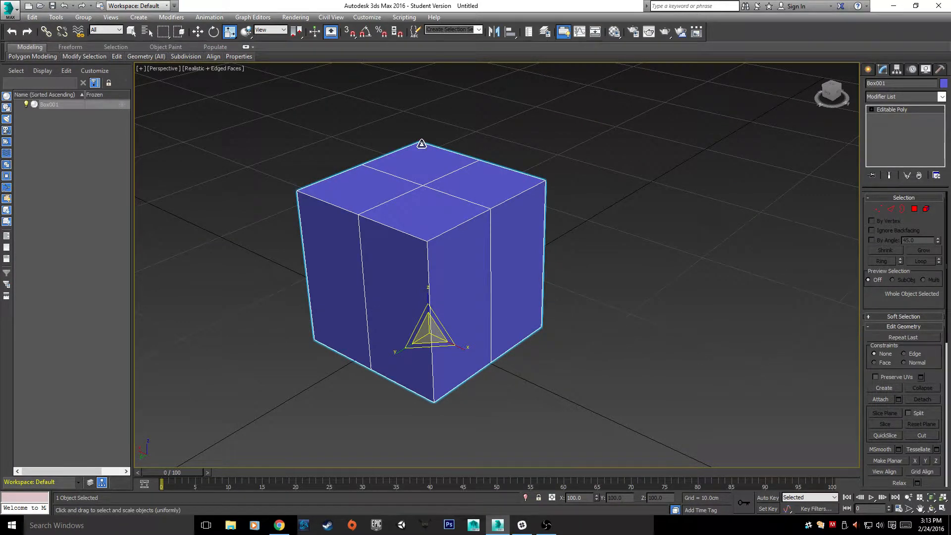
scroll(510, 261, "down", 8)
scroll(511, 261, "up", 8)
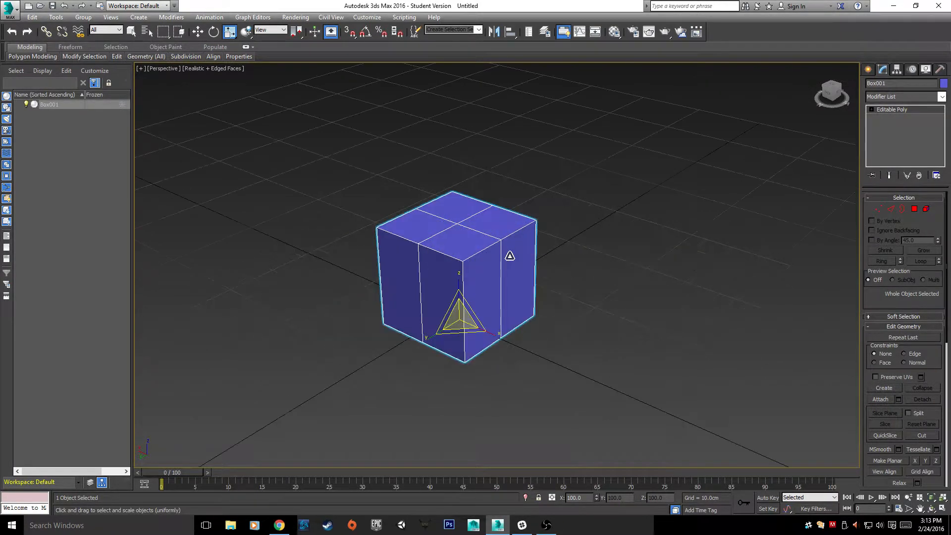
scroll(509, 256, "up", 5)
key("w")
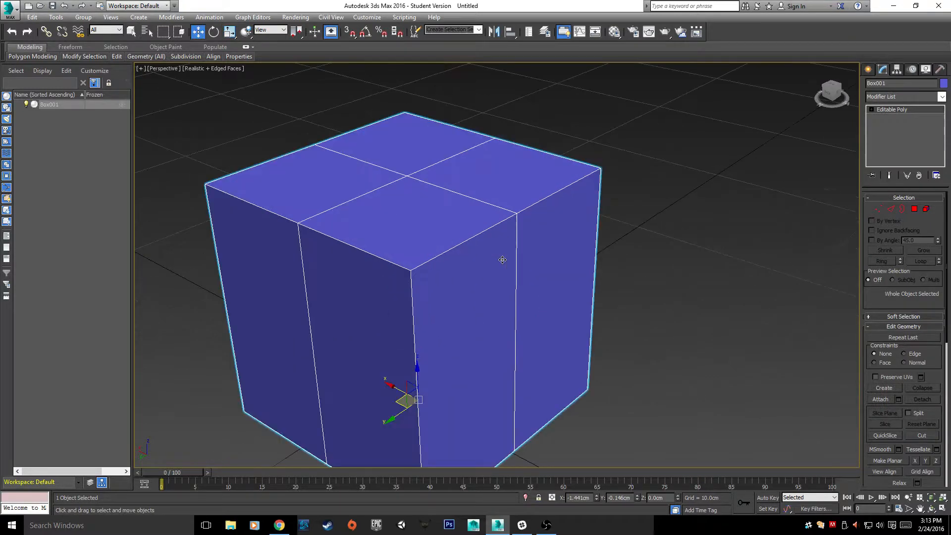
scroll(502, 260, "down", 4)
- Activate border selection on the editable poly box and look closely at its front corner
right_click(501, 248)
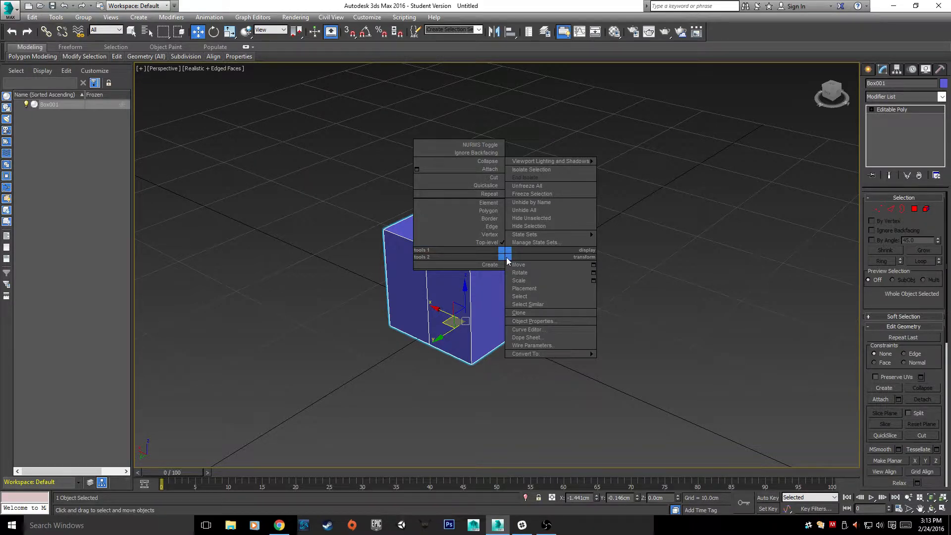
left_click(493, 219)
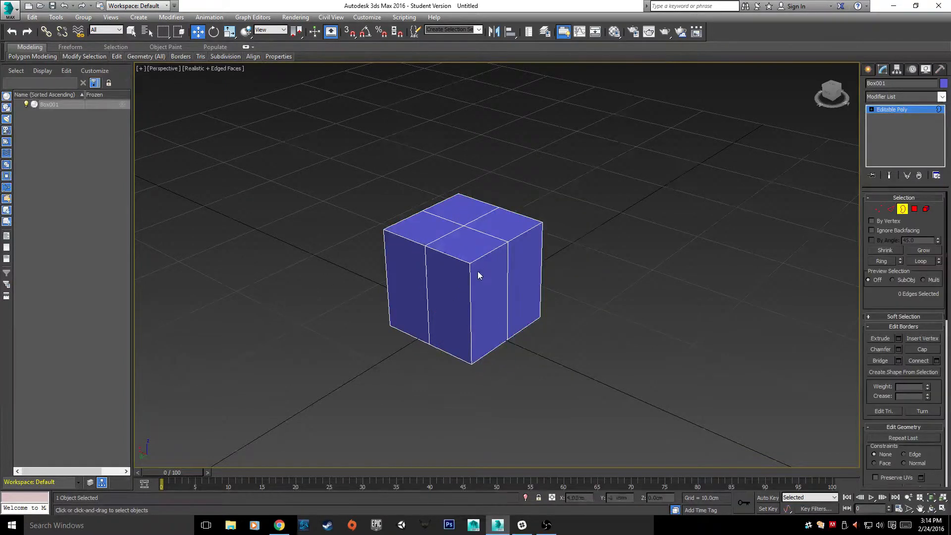
scroll(486, 272, "up", 10)
scroll(486, 272, "down", 8)
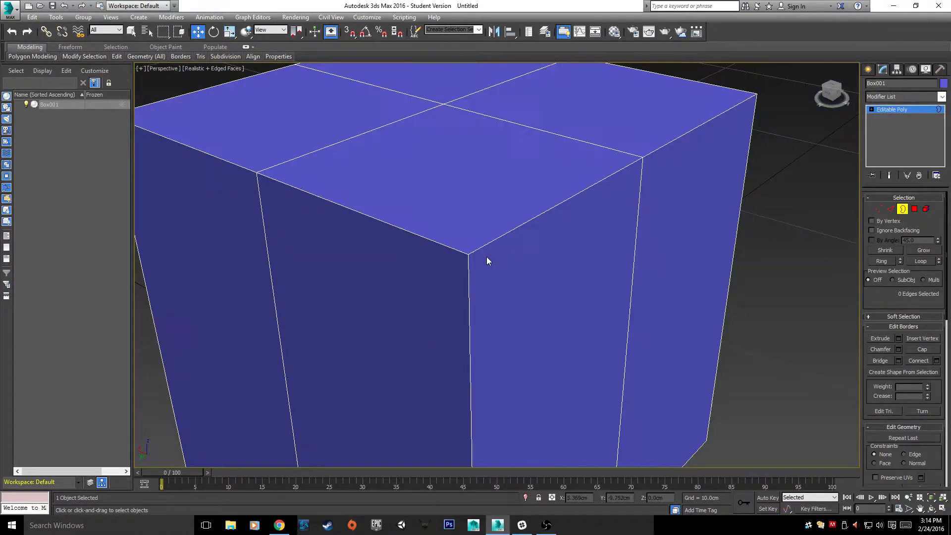
- In edge selection, select the four edges along two adjacent sides of the box's top and raise them about 1.4 cm
left_click(891, 209)
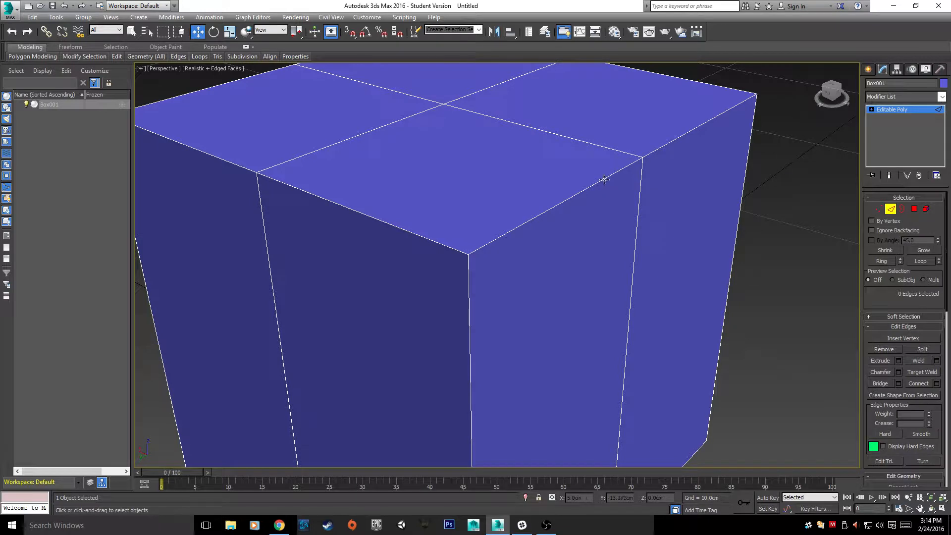
double_click(604, 180)
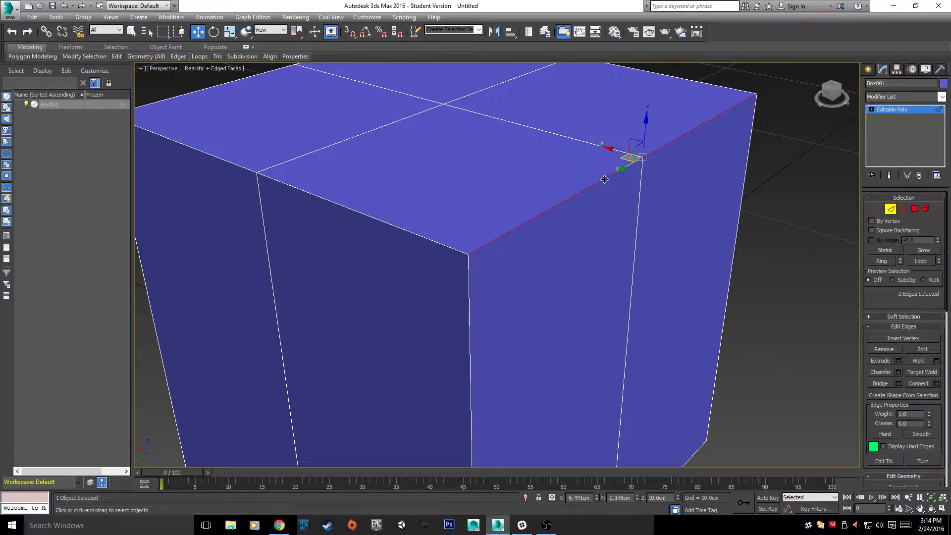
double_click(449, 246, "ctrl")
scroll(459, 248, "down", 6)
scroll(460, 247, "up", 8)
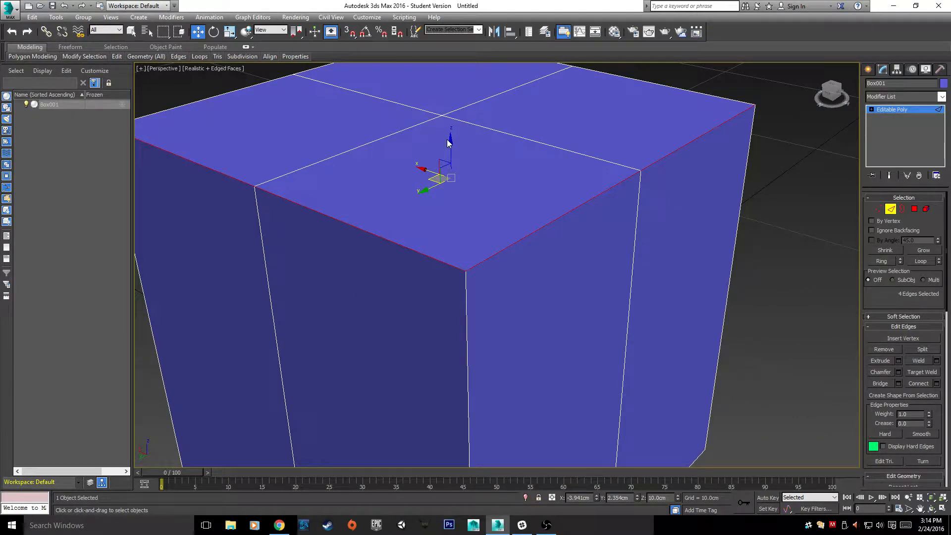
left_click_drag(449, 142, 462, 69)
scroll(550, 192, "down", 7)
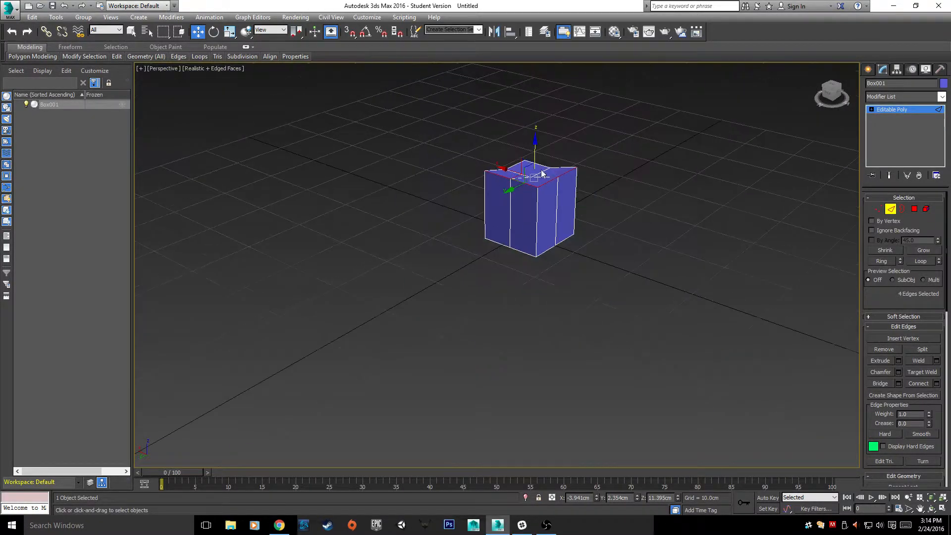
- In vertex selection, raise the centre vertex of the box's top about 3.3 cm
key("d")
middle_click_drag(675, 169, 605, 207)
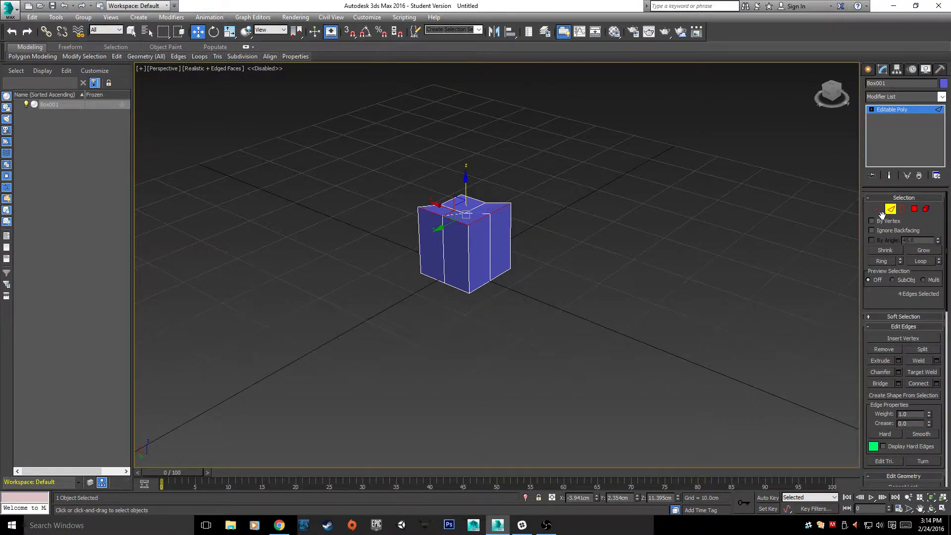
left_click(878, 209)
middle_click_drag(686, 248, 818, 258)
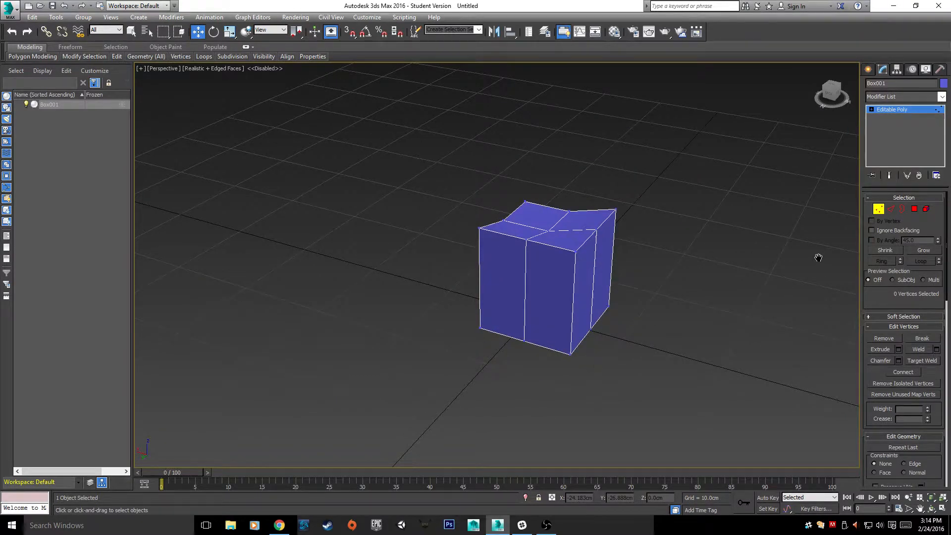
scroll(817, 257, "up", 5)
left_click(366, 169)
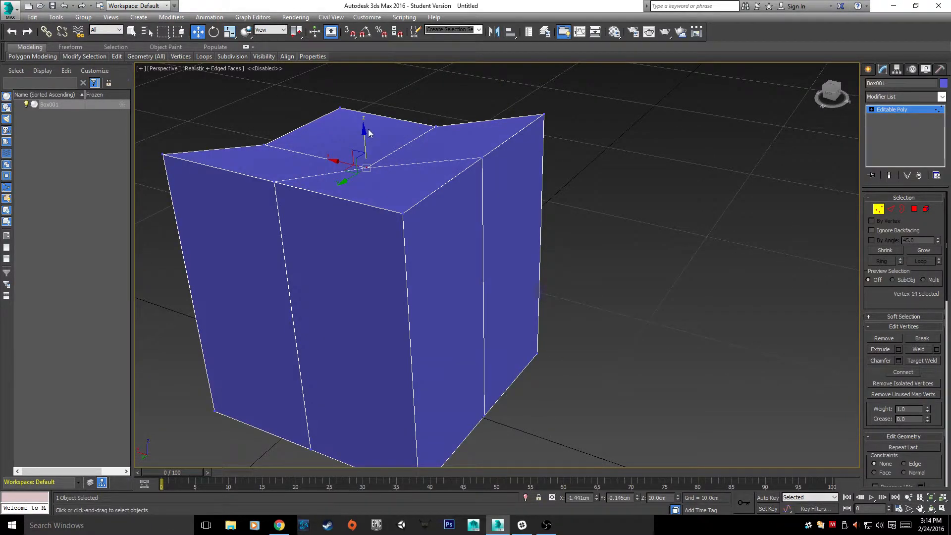
left_click_drag(365, 128, 364, 88)
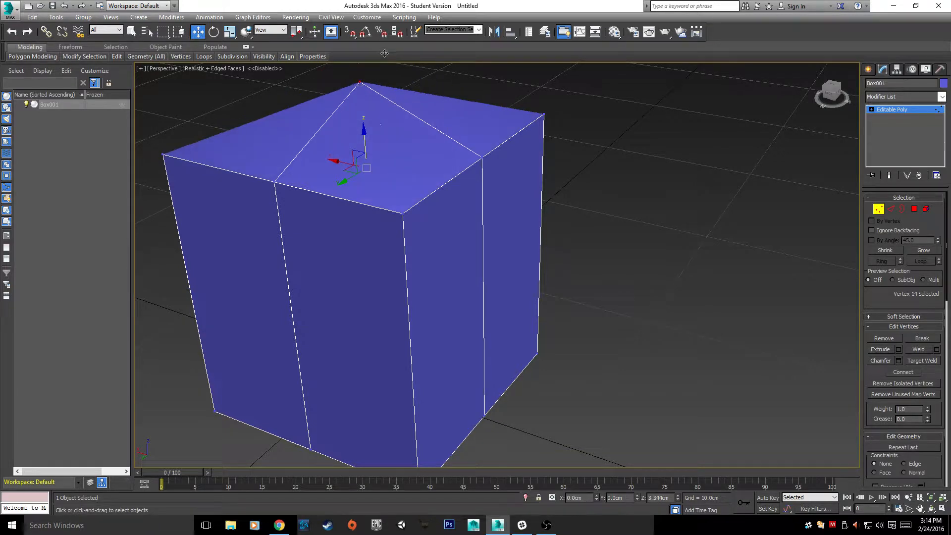
scroll(639, 282, "down", 8)
- Lower one corner vertex of the box's top to a height of about 8.9 cm
middle_click_drag(627, 280, 582, 245, "alt")
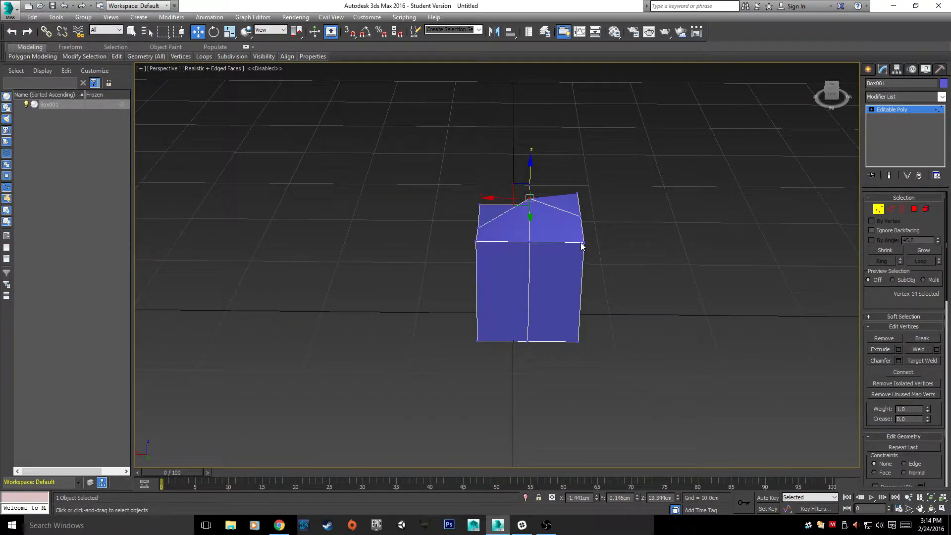
left_click(587, 210)
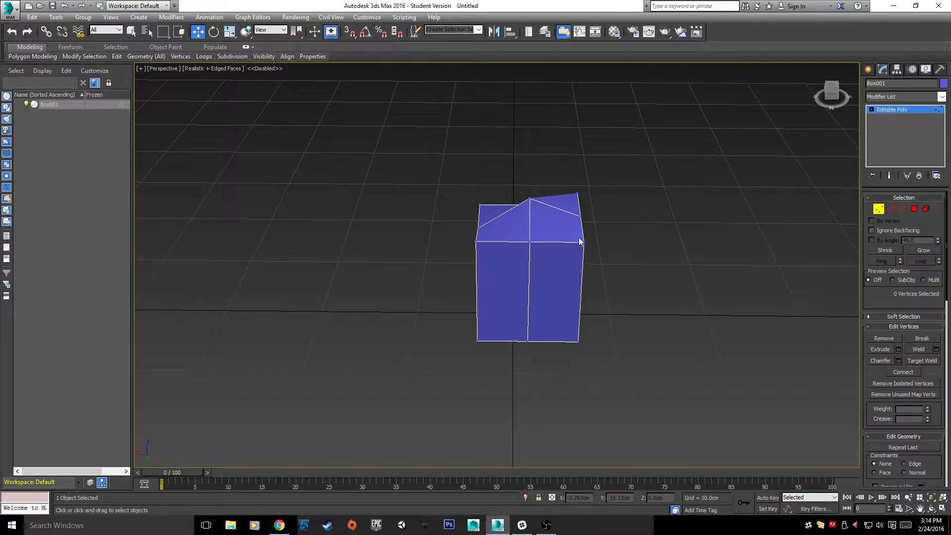
left_click(581, 241)
left_click_drag(587, 211, 589, 235)
middle_click_drag(546, 302, 674, 240, "alt")
scroll(574, 285, "up", 4)
scroll(565, 265, "down", 6)
scroll(565, 284, "up", 5)
scroll(675, 239, "down", 2)
- Rename the box as pooBox
left_click_drag(890, 84, 856, 82)
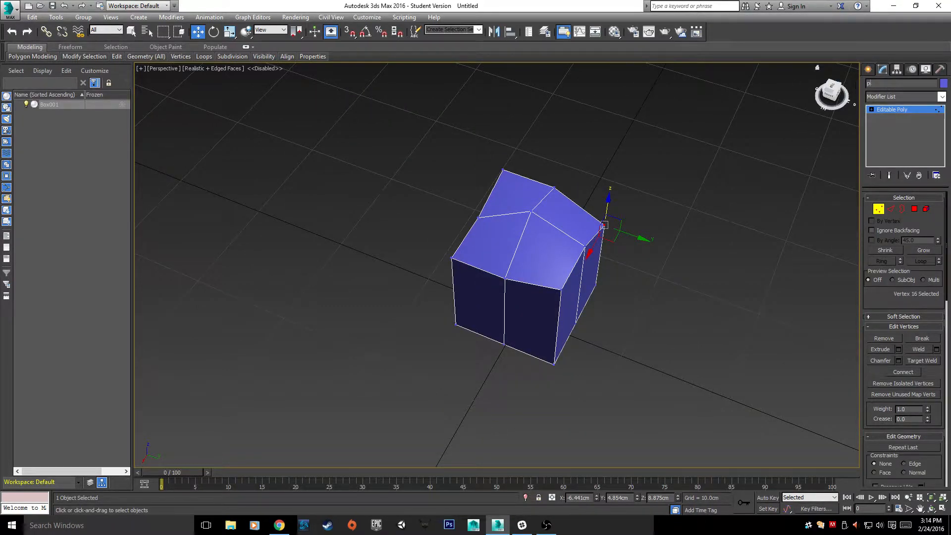
type("pooBox")
key("Return")
- Create a standard-primitive teapot with a radius of about 12.9 cm beside pooBox, finishing with the Move tool active
left_click(868, 69)
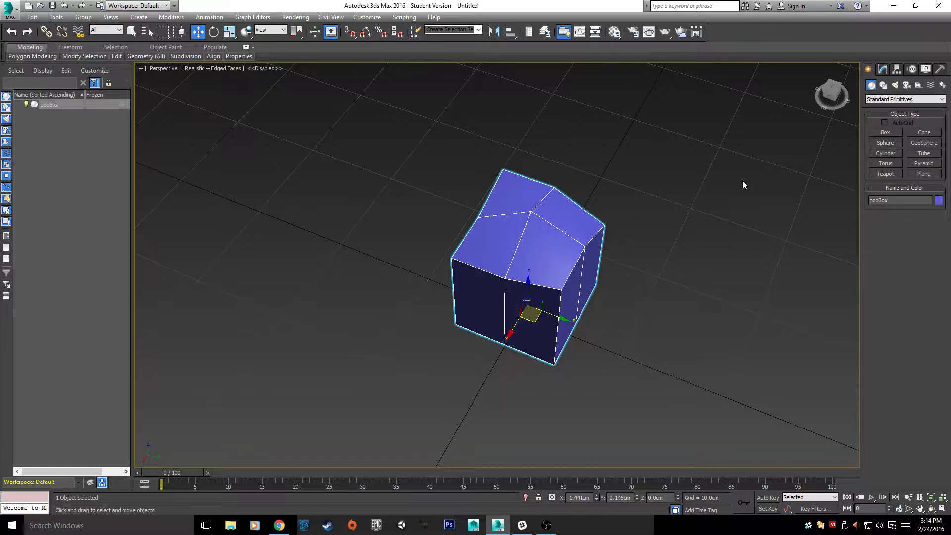
scroll(743, 181, "down", 6)
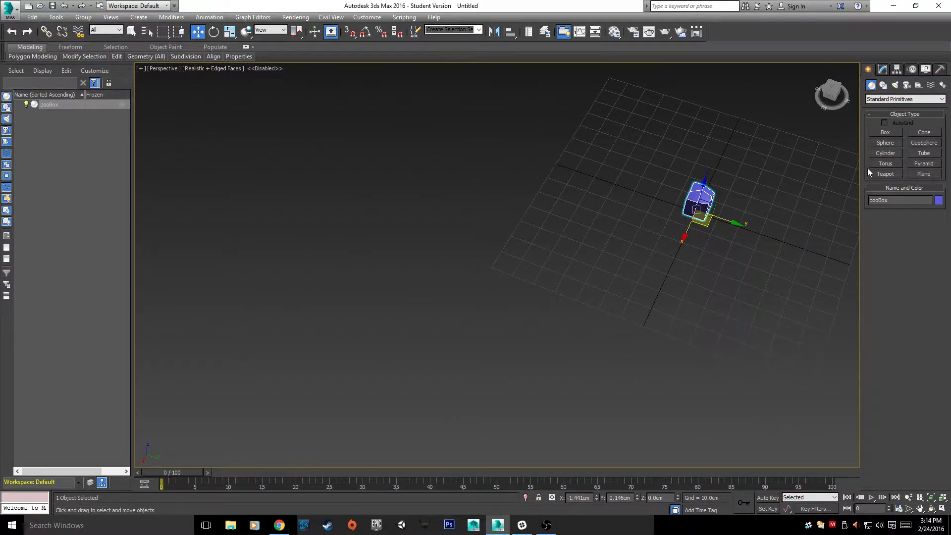
left_click(885, 174)
left_click_drag(621, 218, 645, 236)
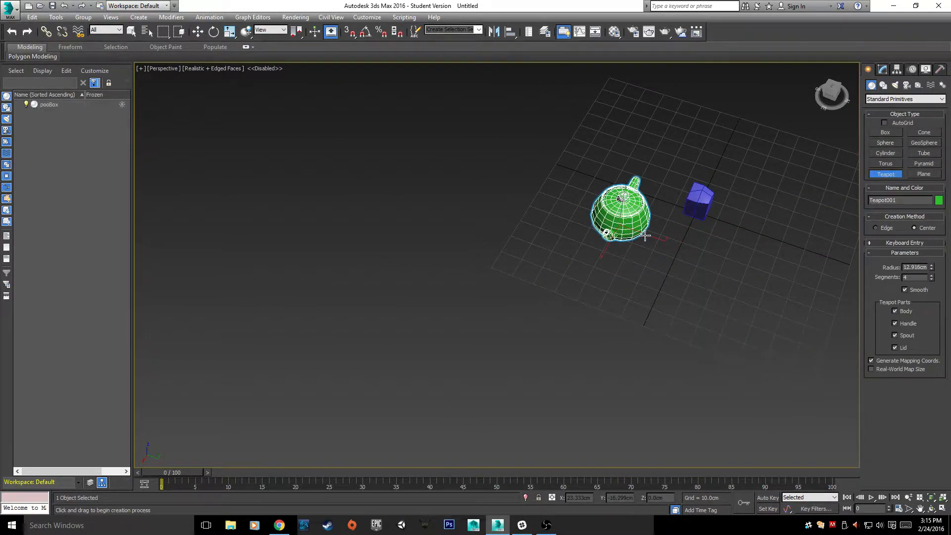
scroll(646, 237, "up", 6)
middle_click_drag(620, 254, 614, 136, "alt")
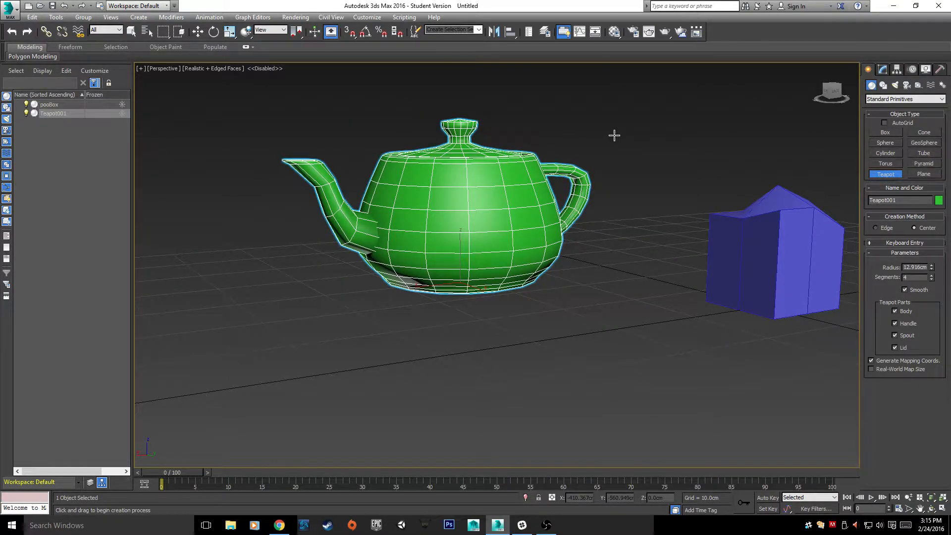
middle_click_drag(615, 135, 655, 195, "alt")
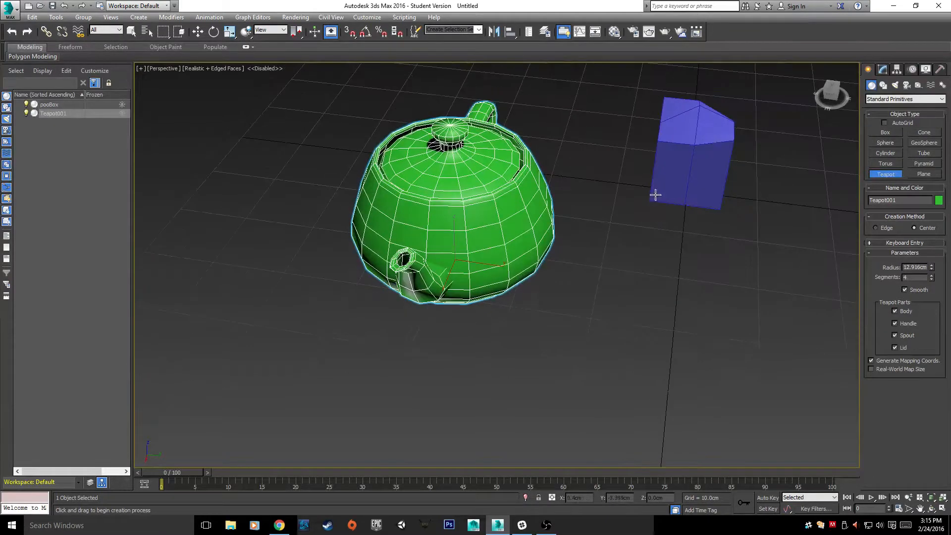
key("w")
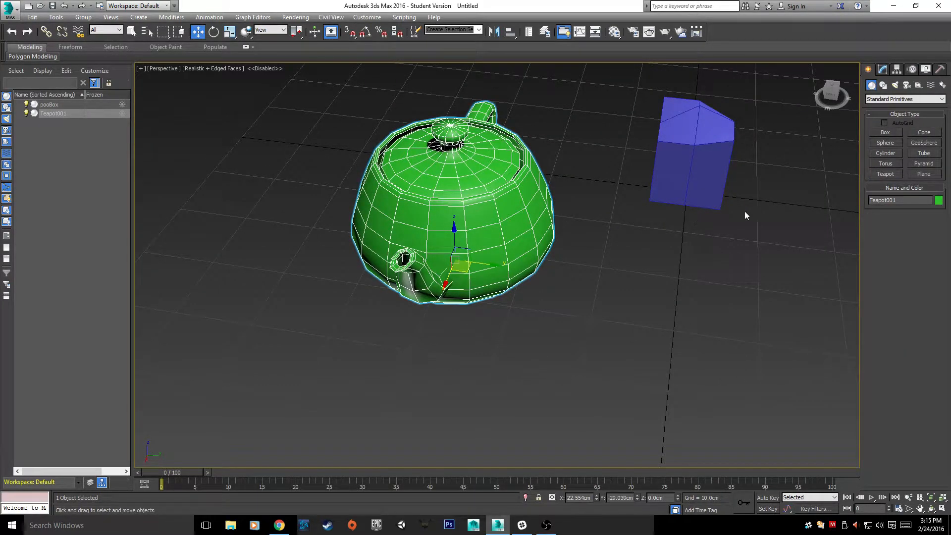
- Convert the teapot to an Editable Poly
middle_click_drag(759, 207, 436, 132, "alt")
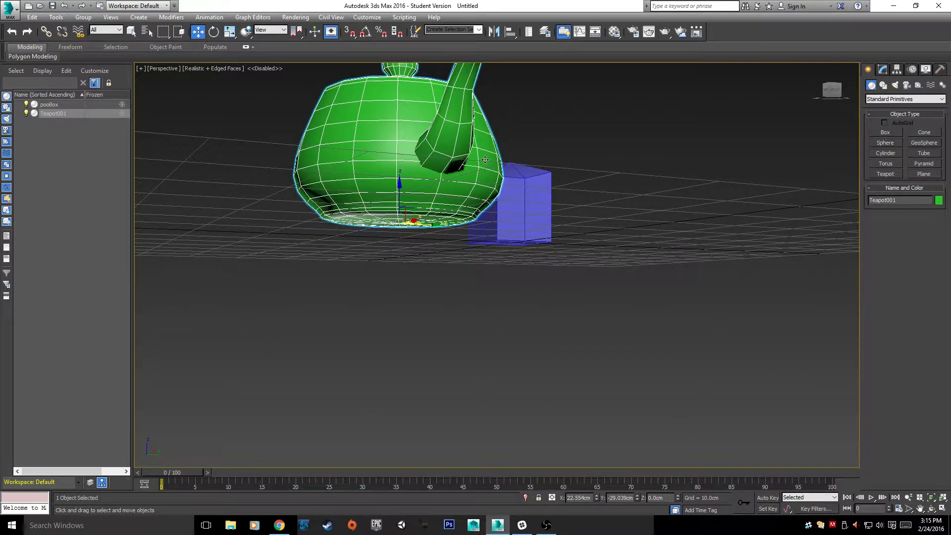
middle_click_drag(485, 159, 671, 202, "alt")
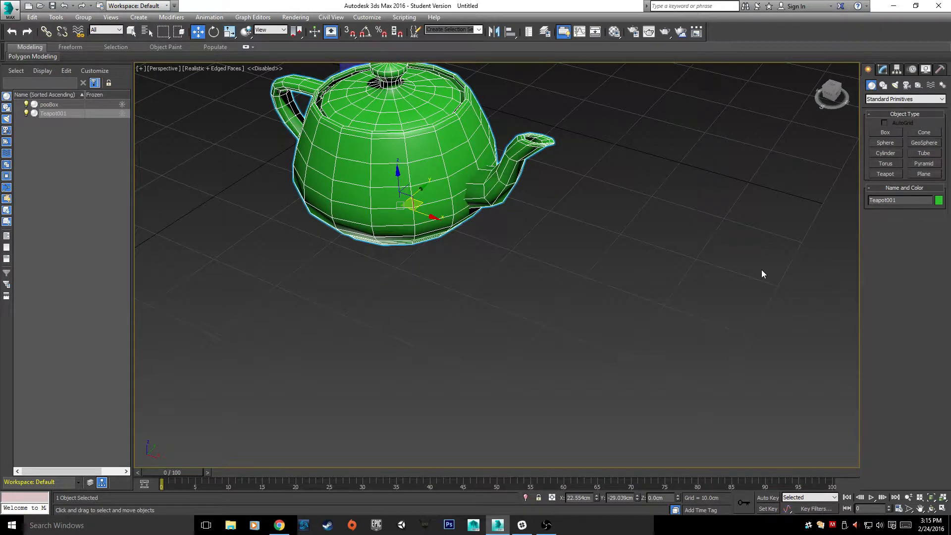
middle_click_drag(569, 218, 503, 221, "alt")
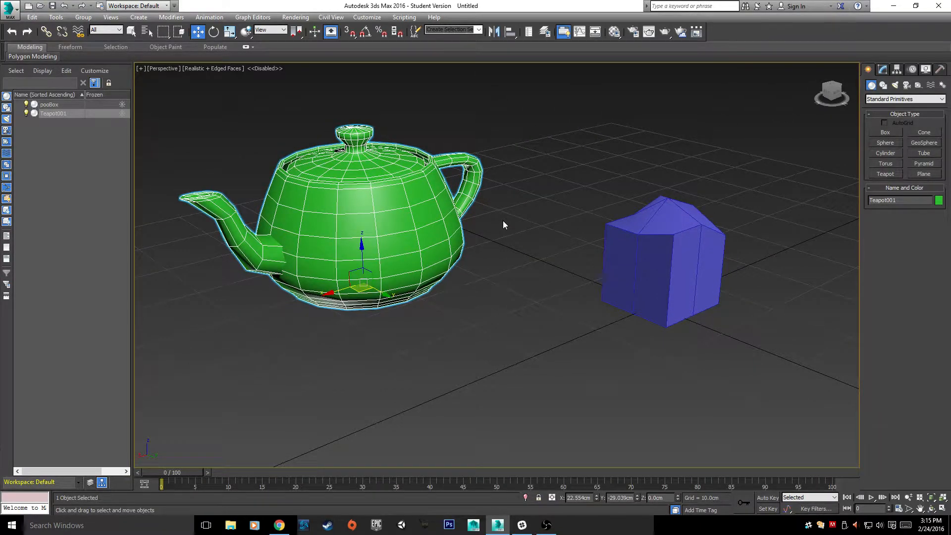
right_click(404, 222)
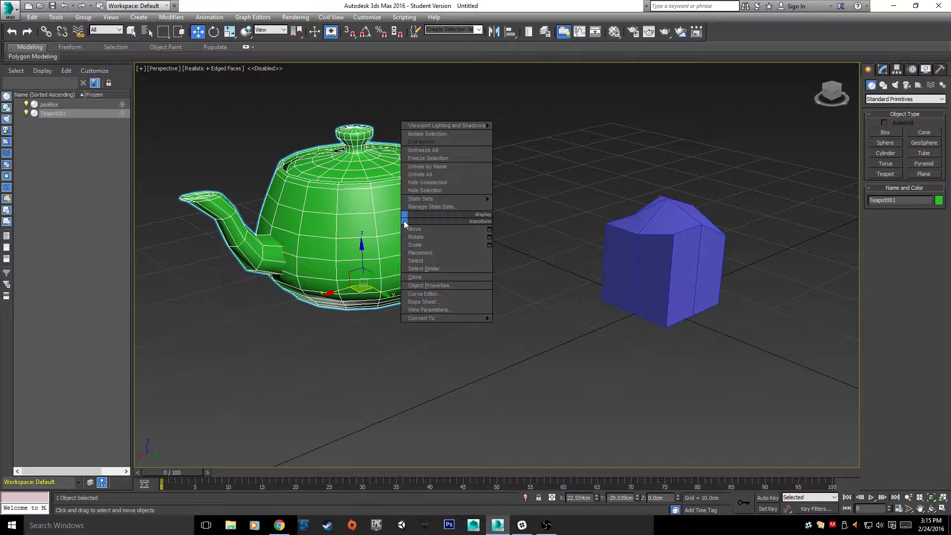
mouse_move(421, 318)
left_click(519, 326)
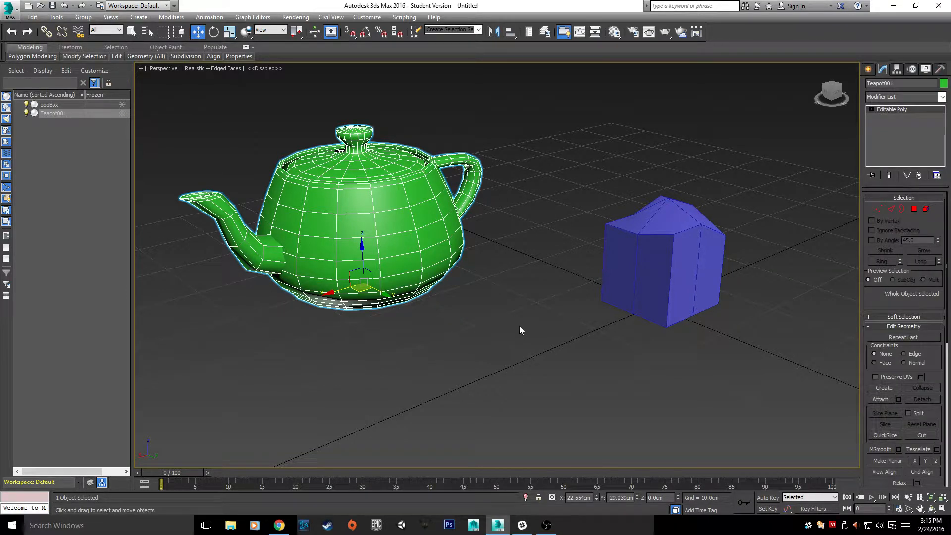
- In vertex selection, select pooBox's nine bottom vertices and scale them outward to widen its base, then deselect them
left_click(664, 270)
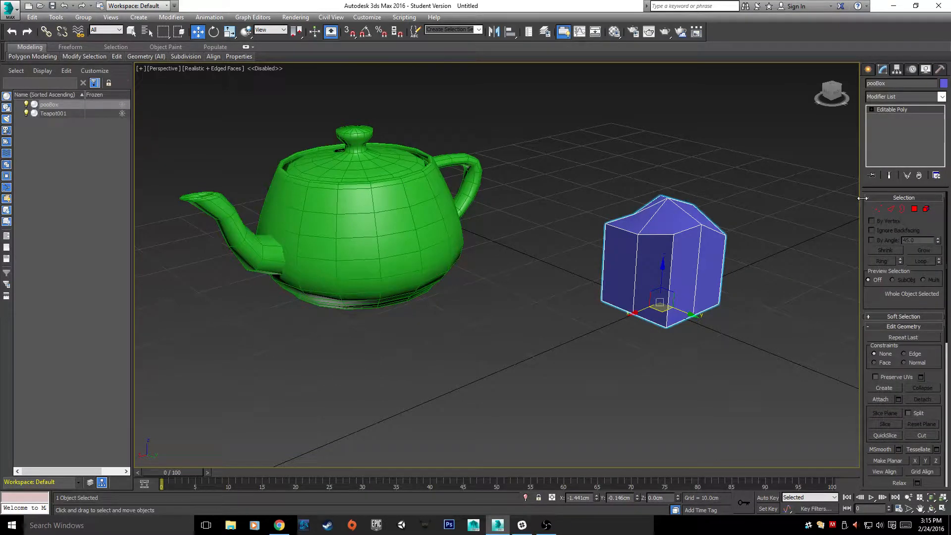
left_click(879, 209)
left_click_drag(756, 380, 510, 240)
middle_click_drag(509, 240, 587, 300, "alt")
scroll(664, 325, "up", 4)
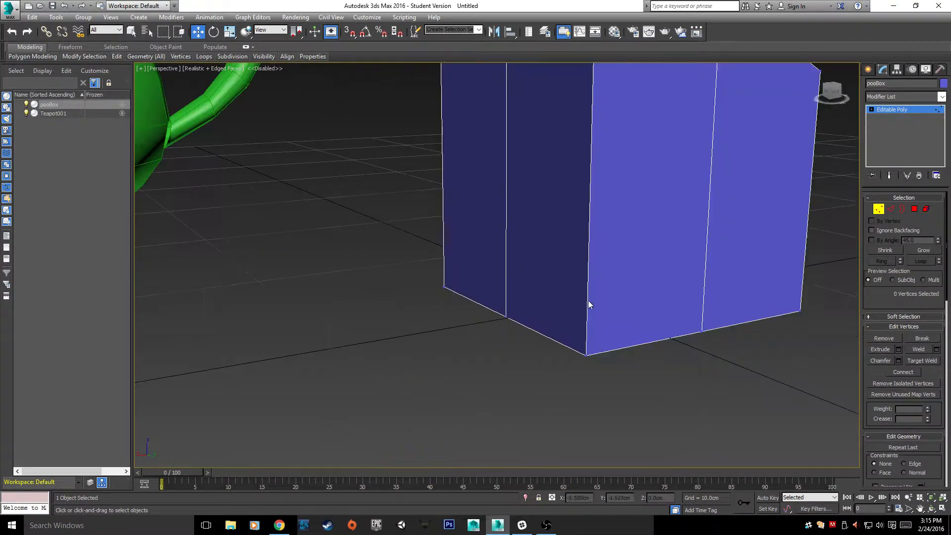
left_click_drag(252, 159, 819, 436)
key("r")
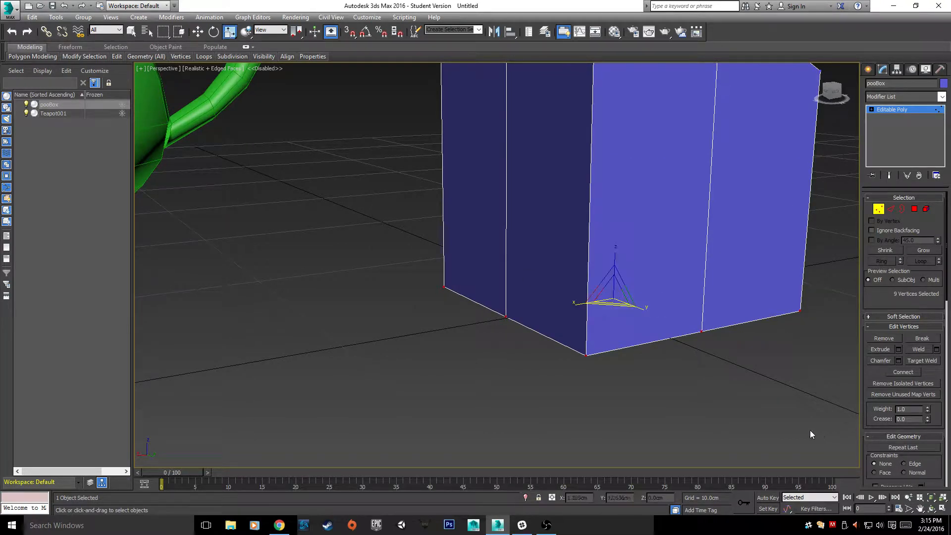
left_click_drag(615, 297, 627, 249)
scroll(627, 249, "down", 8)
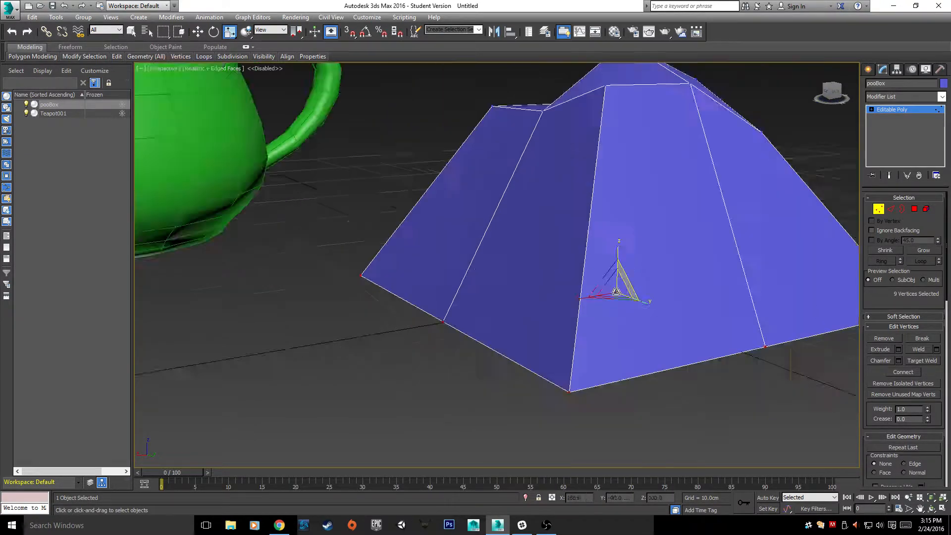
left_click(391, 221)
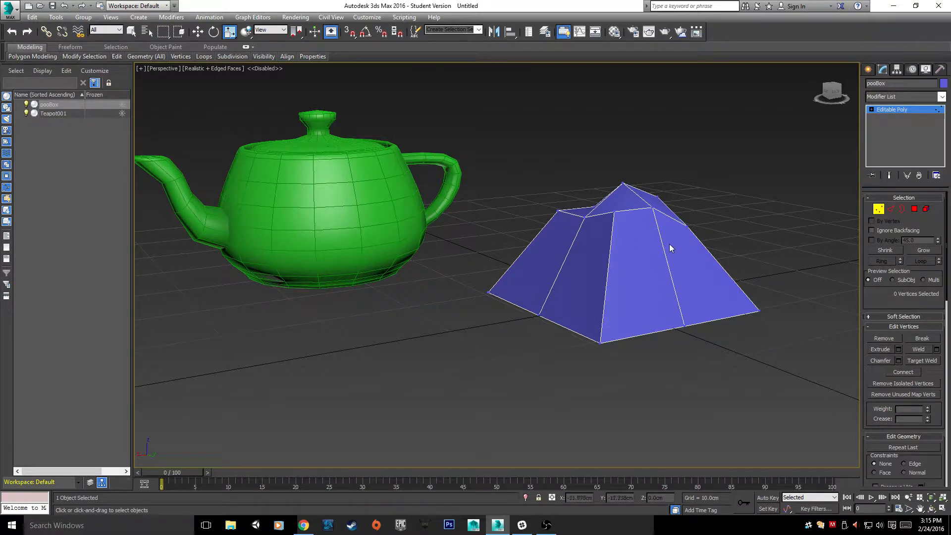
- Toggle vertex selection off and on for pooBox, then return it to the top level
left_click(873, 210)
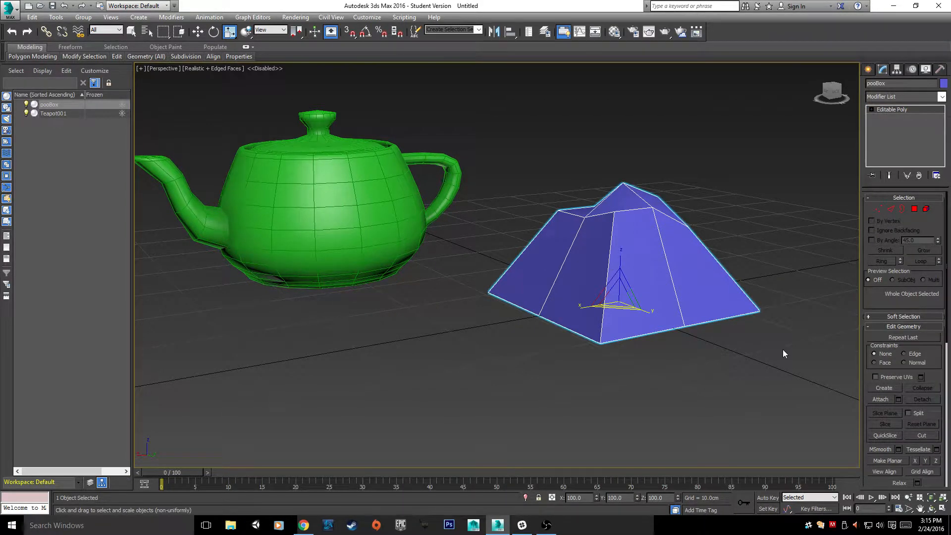
key("1")
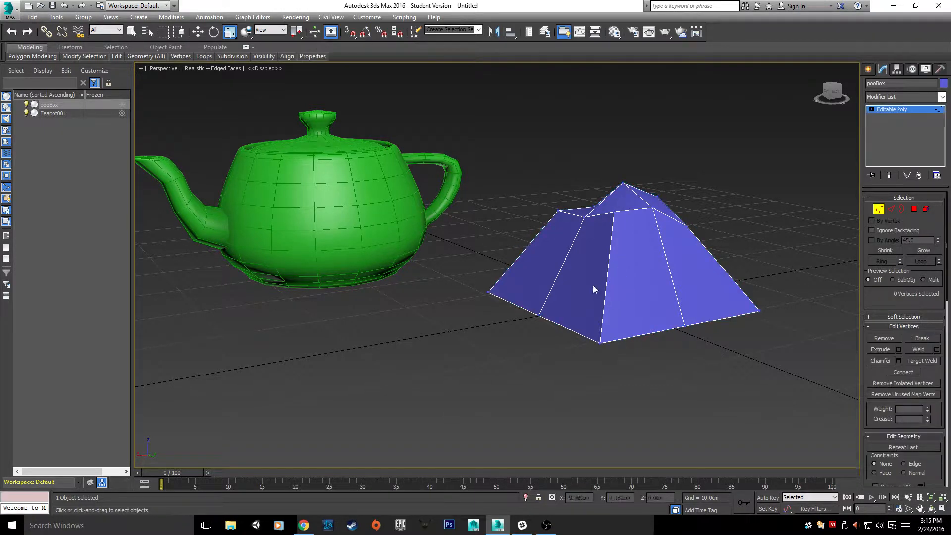
right_click(627, 268)
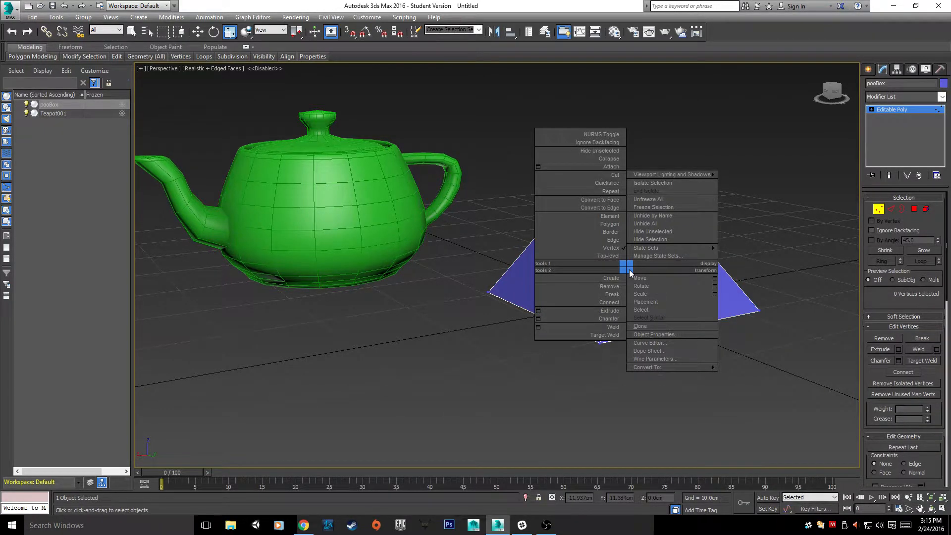
left_click(608, 256)
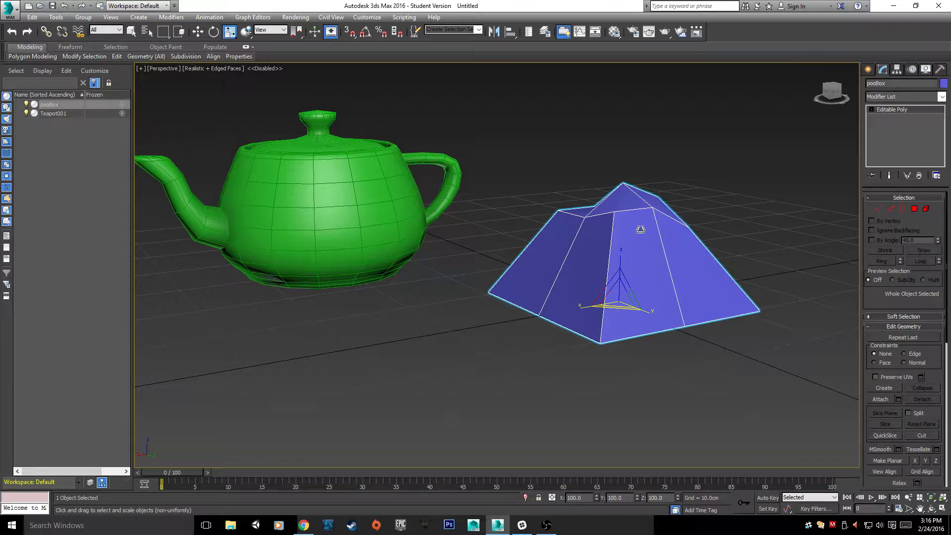
- Select the teapot and pooBox together to view them as separate objects, and reselect pooBox alone
left_click(416, 198)
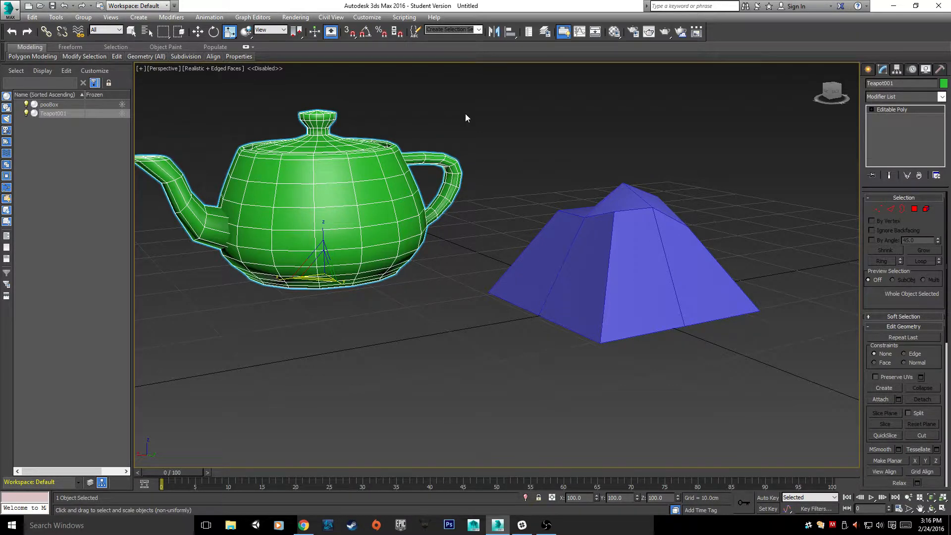
left_click(413, 107)
left_click_drag(413, 107, 790, 385)
scroll(790, 385, "down", 8)
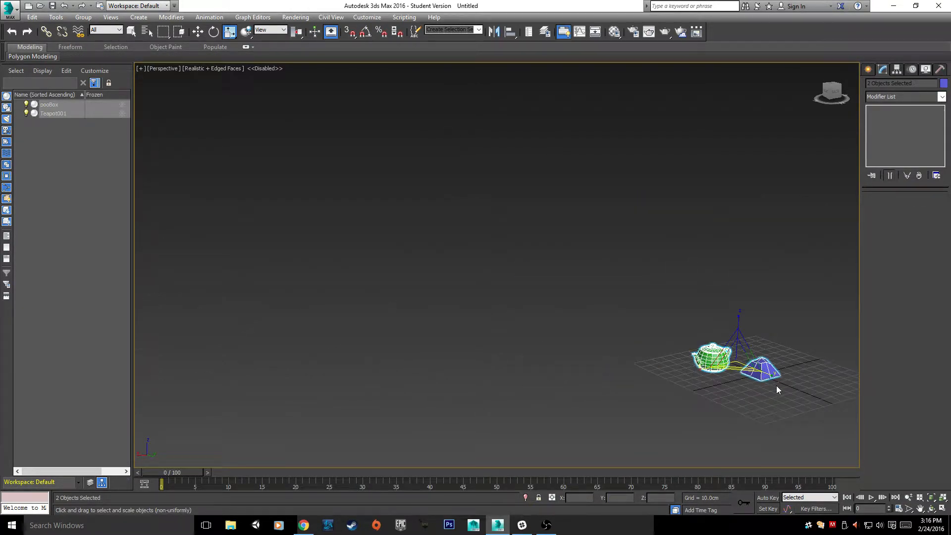
scroll(777, 385, "up", 8)
scroll(621, 295, "down", 5)
scroll(621, 296, "up", 3)
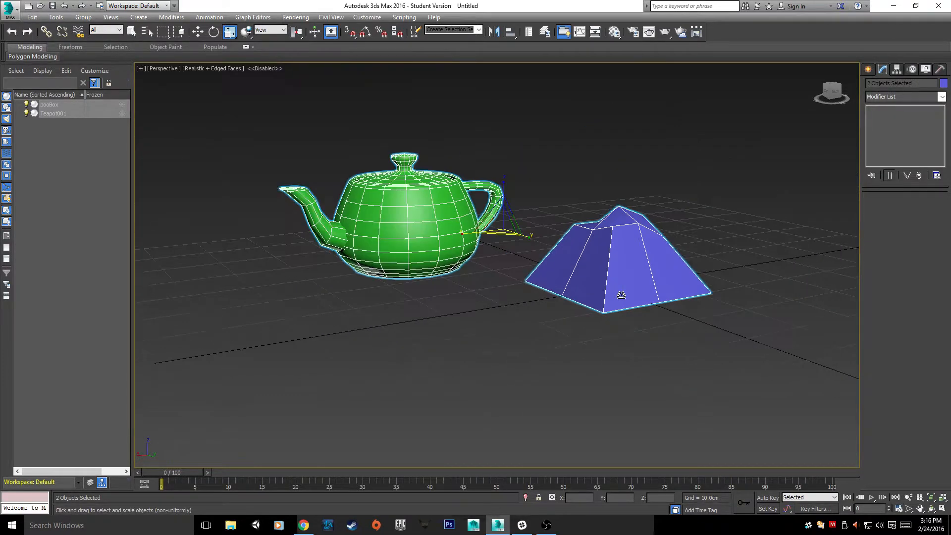
left_click(598, 267)
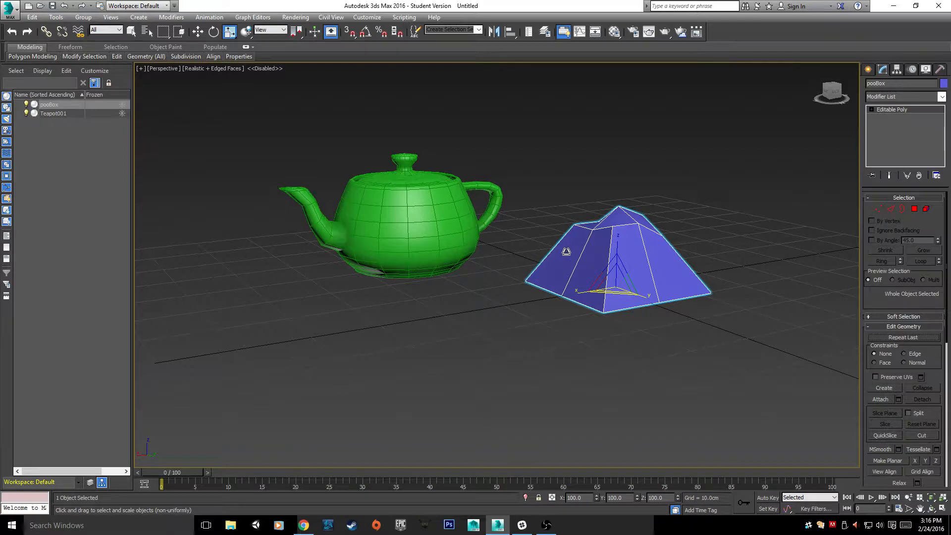
- Attach the blue pooBox pyramid to the teapot so both form one Editable Poly object, then end the Attach command
left_click(466, 233)
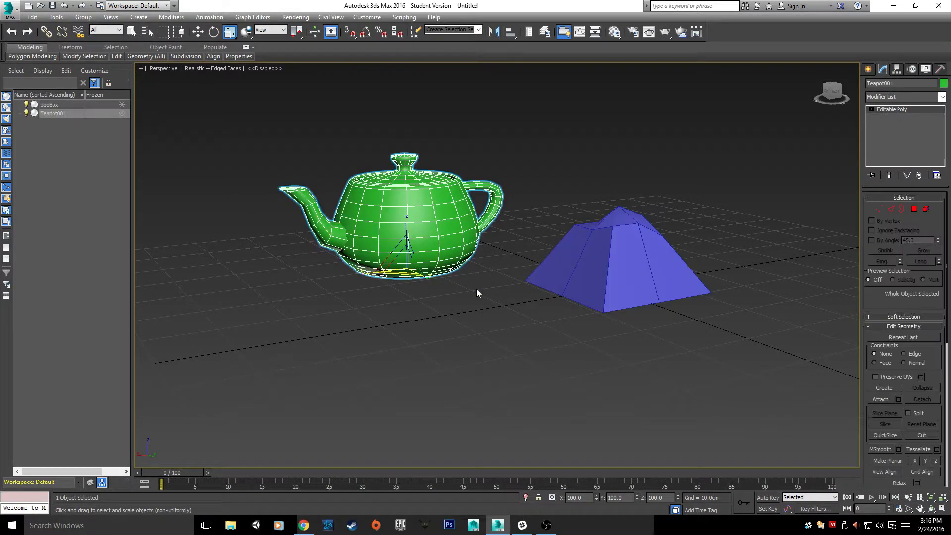
scroll(525, 301, "up", 5)
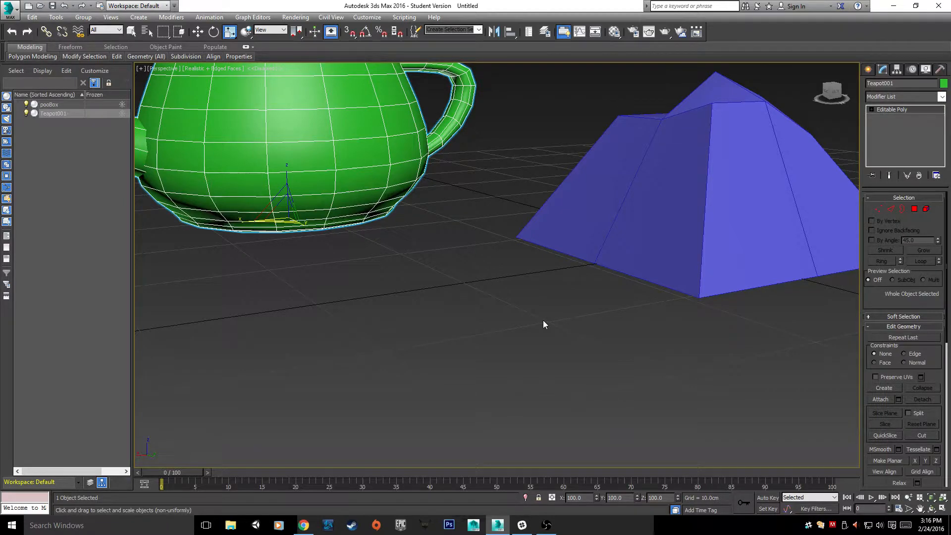
middle_click_drag(543, 325, 637, 295, "alt")
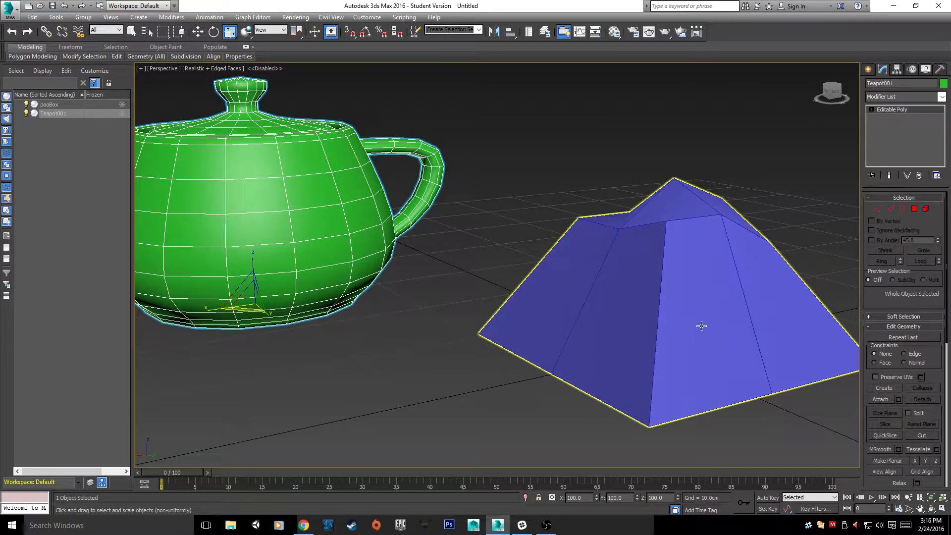
left_click(882, 399)
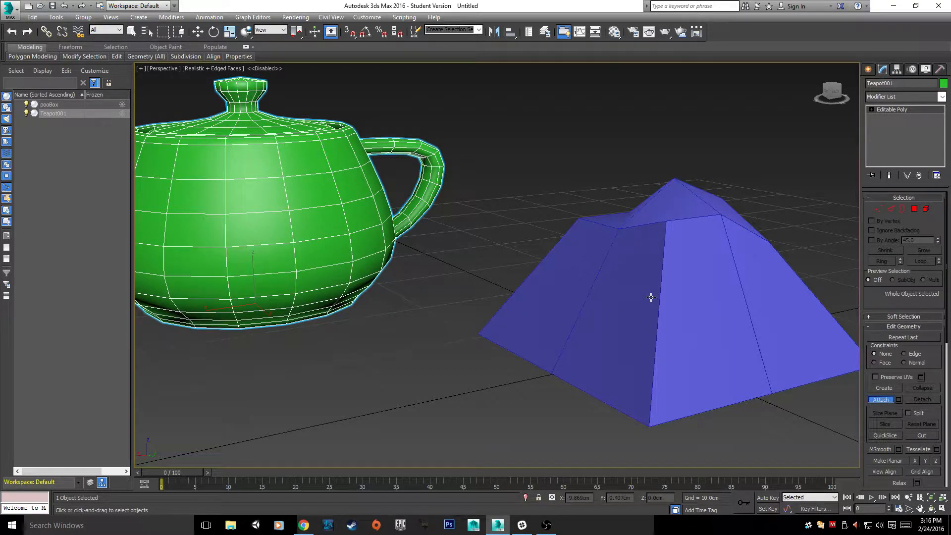
left_click(651, 296)
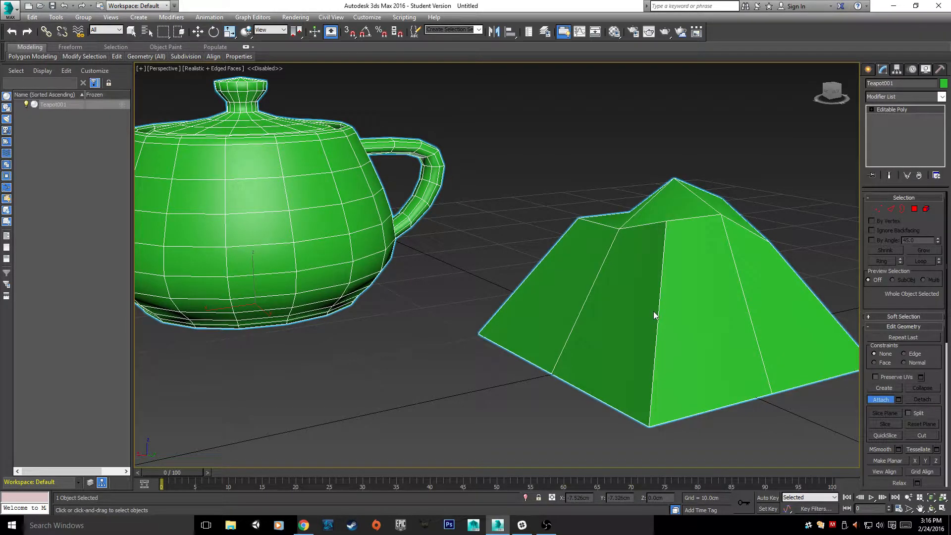
left_click(887, 400)
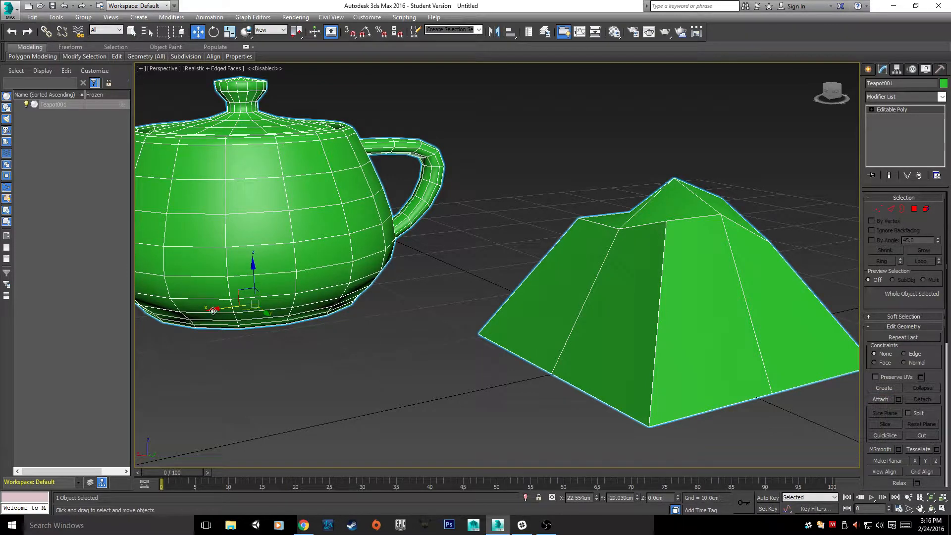
- In vertex selection, try to target weld the pyramid's bottom corner vertex to the teapot, then cancel the weld
middle_click_drag(216, 310, 148, 325)
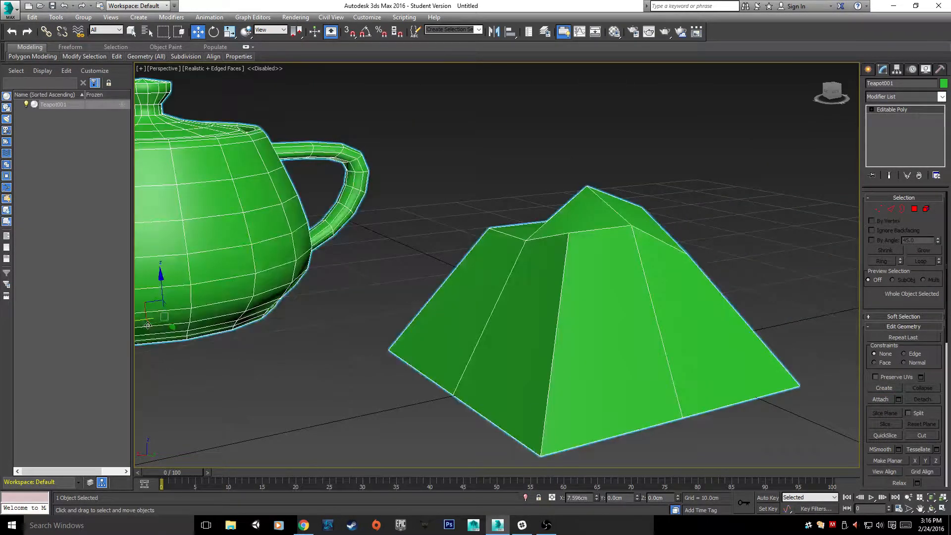
scroll(357, 307, "down", 5)
middle_click_drag(317, 298, 430, 355, "alt")
scroll(506, 245, "up", 4)
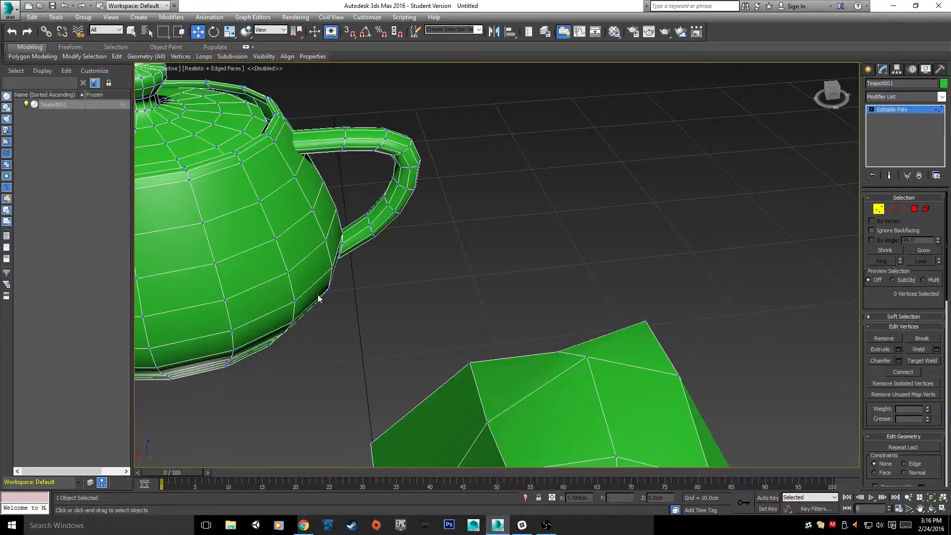
middle_click_drag(446, 359, 450, 387, "alt")
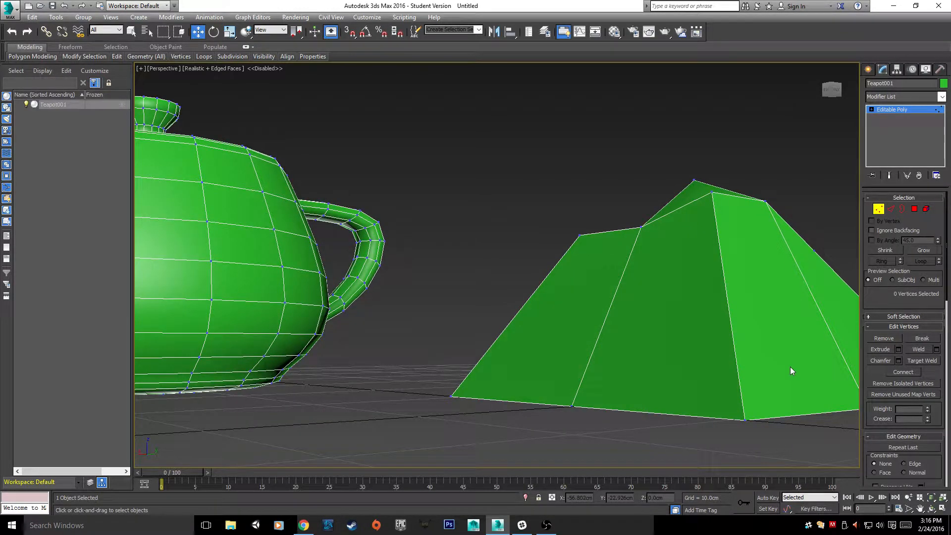
left_click(922, 361)
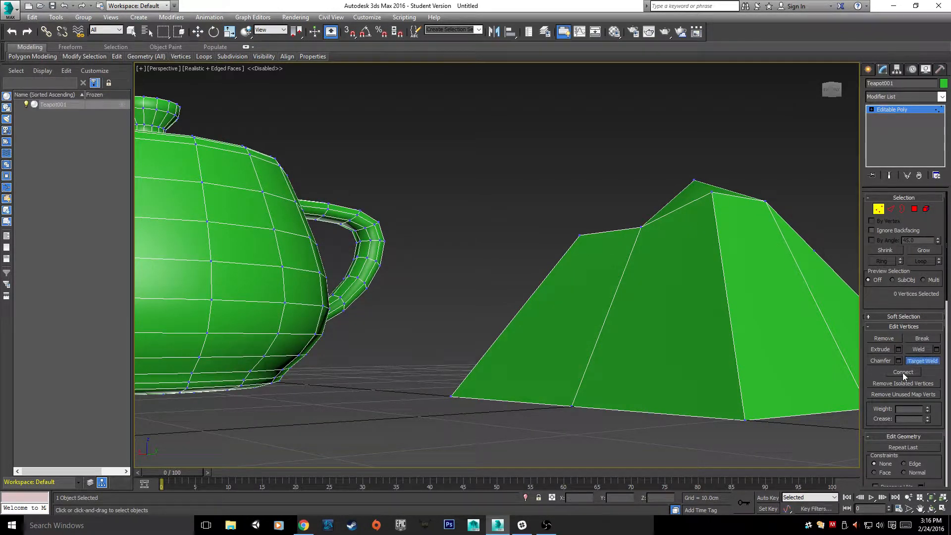
left_click(448, 395)
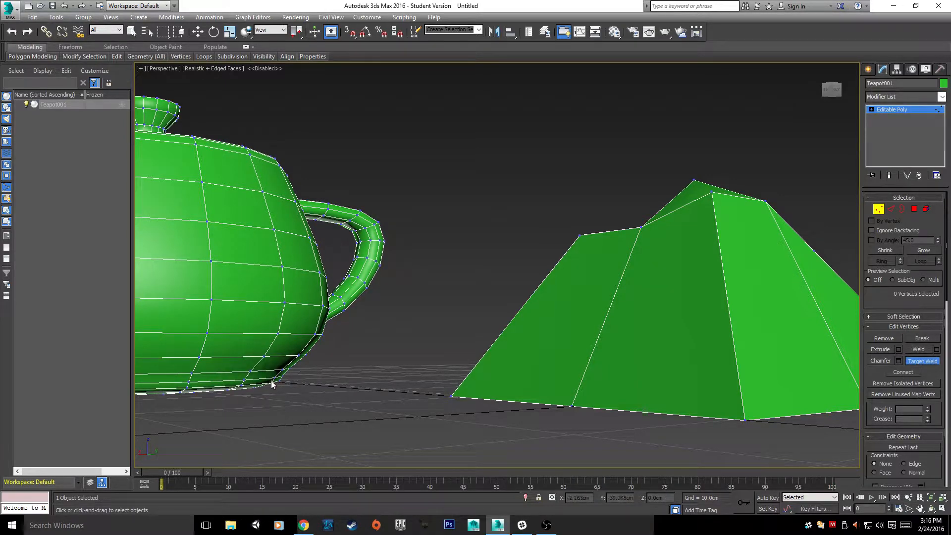
middle_click_drag(309, 445, 415, 328, "alt")
scroll(438, 300, "up", 5)
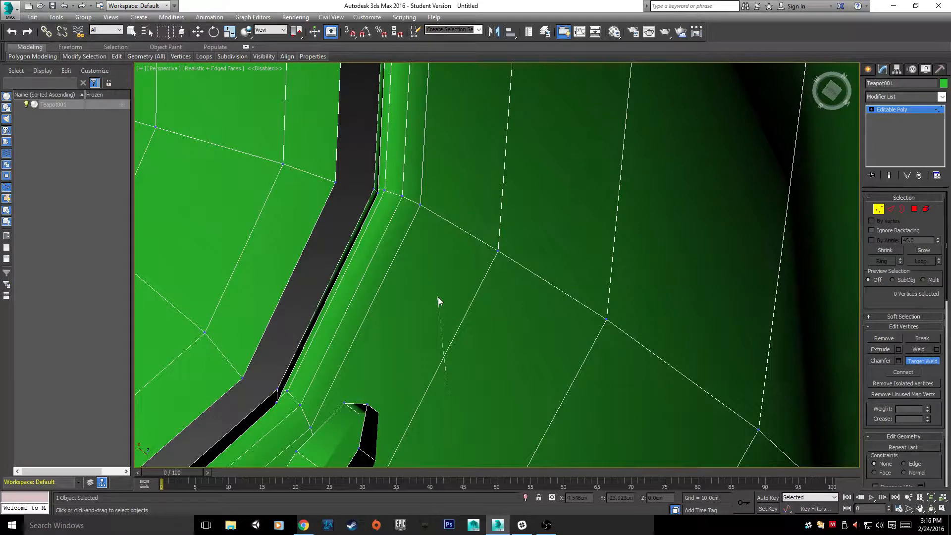
scroll(438, 297, "down", 5)
middle_click_drag(470, 164, 421, 261, "alt")
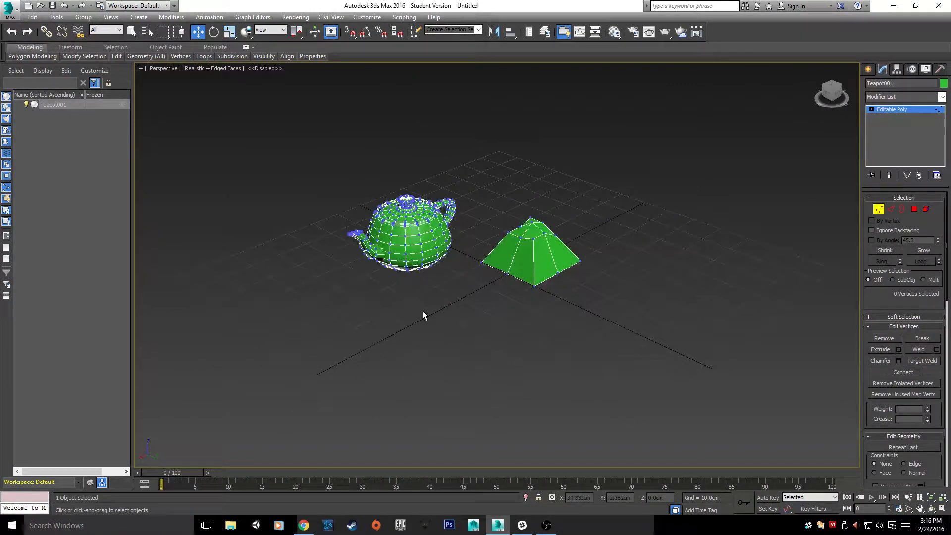
- Return to the object level, window-select around the pyramid part, and examine the combined object
left_click_drag(471, 195, 559, 324)
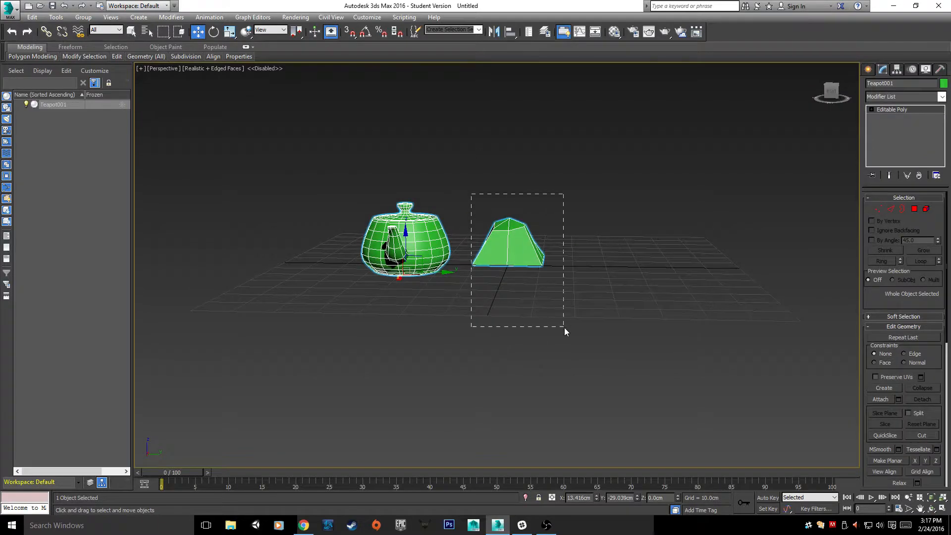
scroll(556, 323, "up", 5)
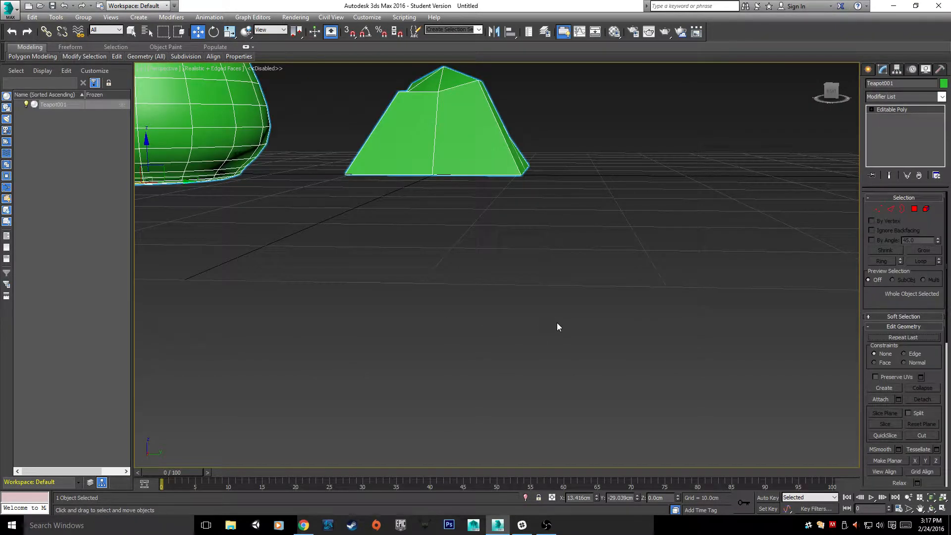
scroll(557, 323, "up", 3)
middle_click_drag(556, 323, 270, 287)
scroll(515, 416, "down", 3)
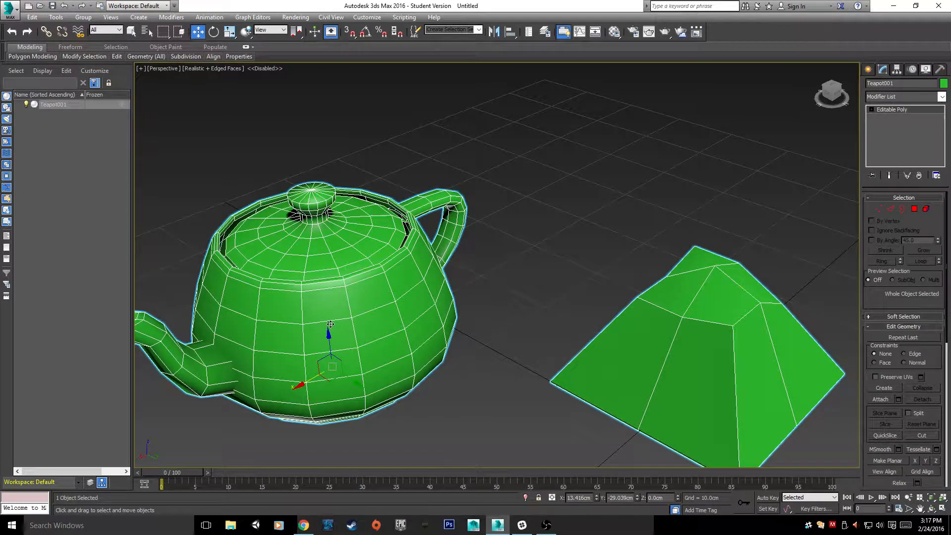
- In element selection, select the pyramid element and move it toward the teapot
key("5")
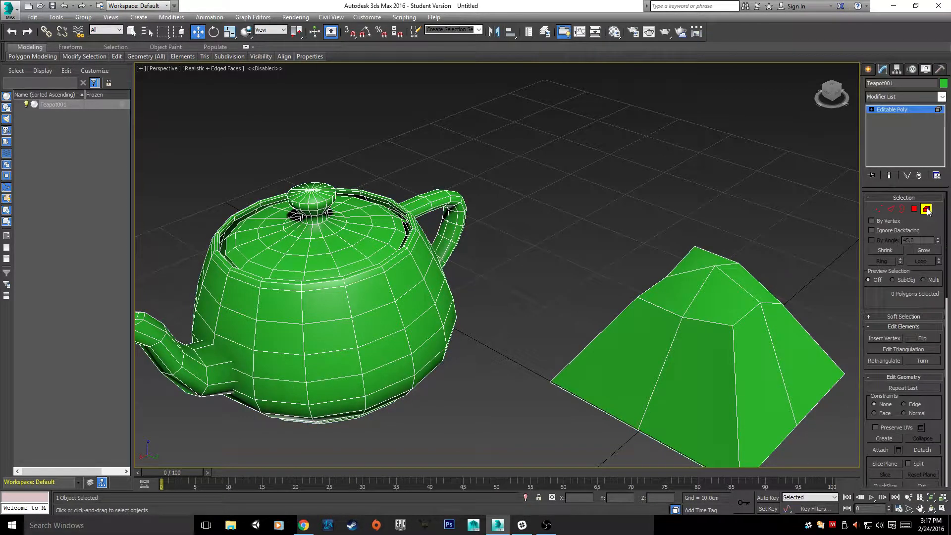
left_click(664, 359)
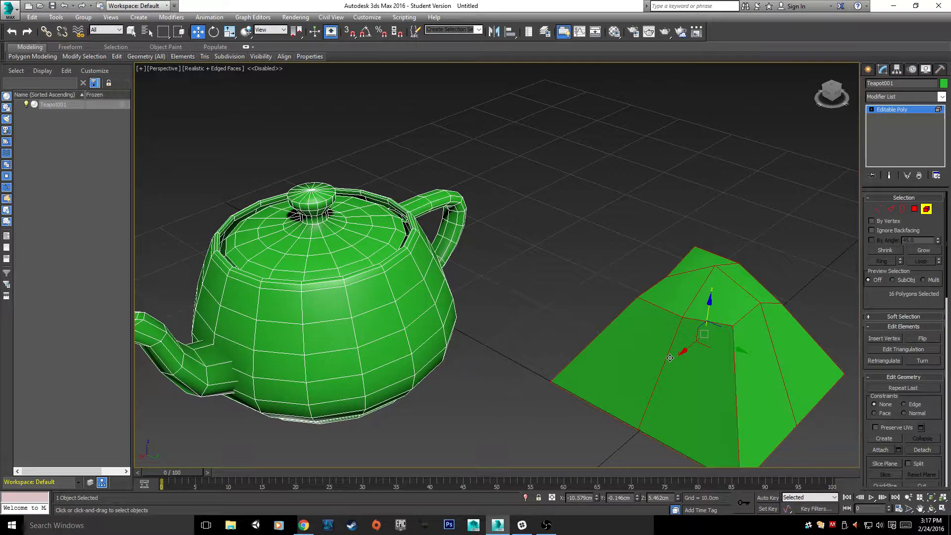
left_click_drag(709, 346, 690, 353)
middle_click_drag(691, 353, 429, 430, "alt")
middle_click_drag(327, 334, 181, 204, "alt")
- Select the teapot's lid, body, spout and handle elements in turn, add the lid and spout to the handle selection, then leave element selection
left_click(462, 130)
middle_click_drag(462, 130, 480, 381, "alt")
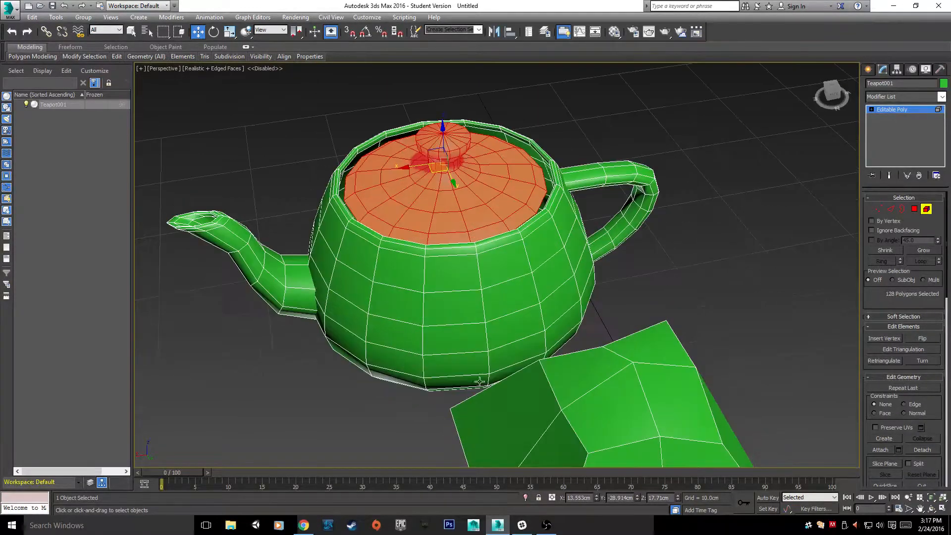
left_click(421, 322)
left_click(273, 277)
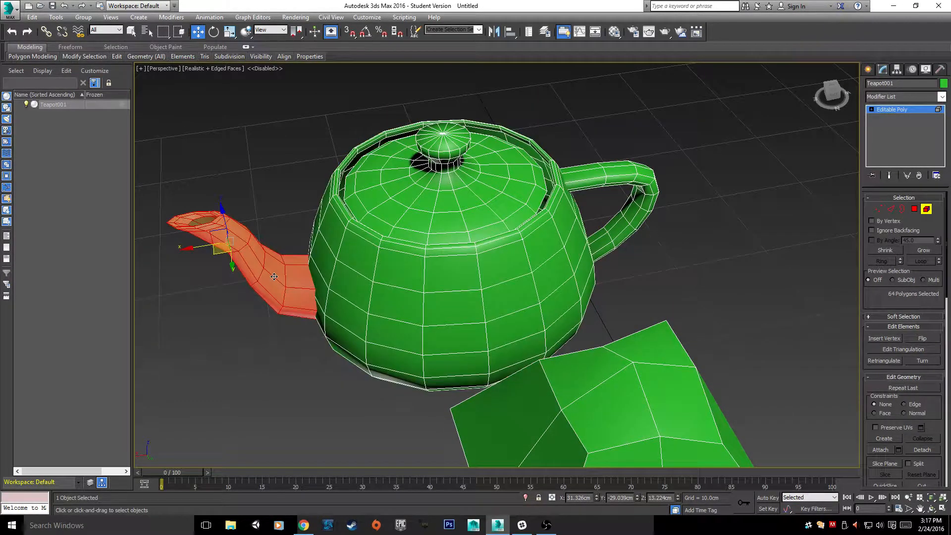
left_click(625, 166)
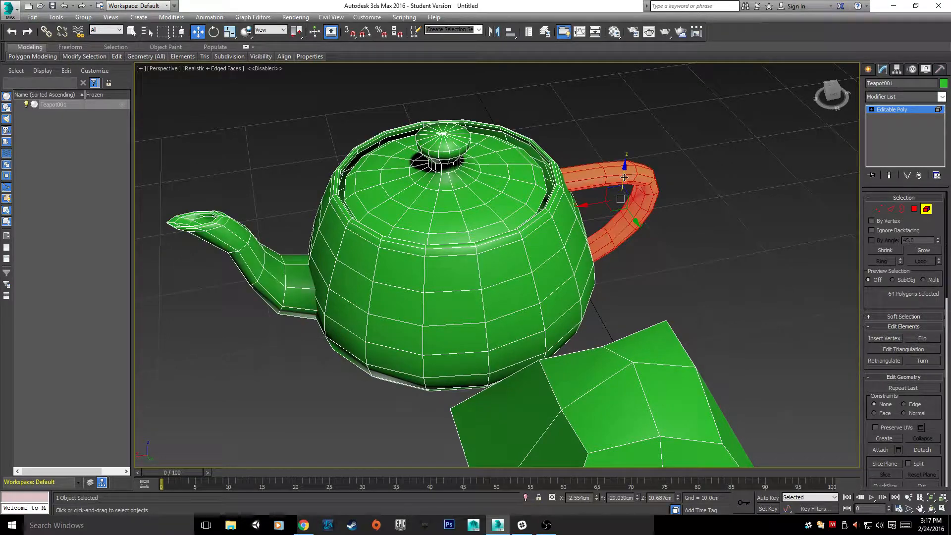
middle_click_drag(626, 165, 447, 399, "alt")
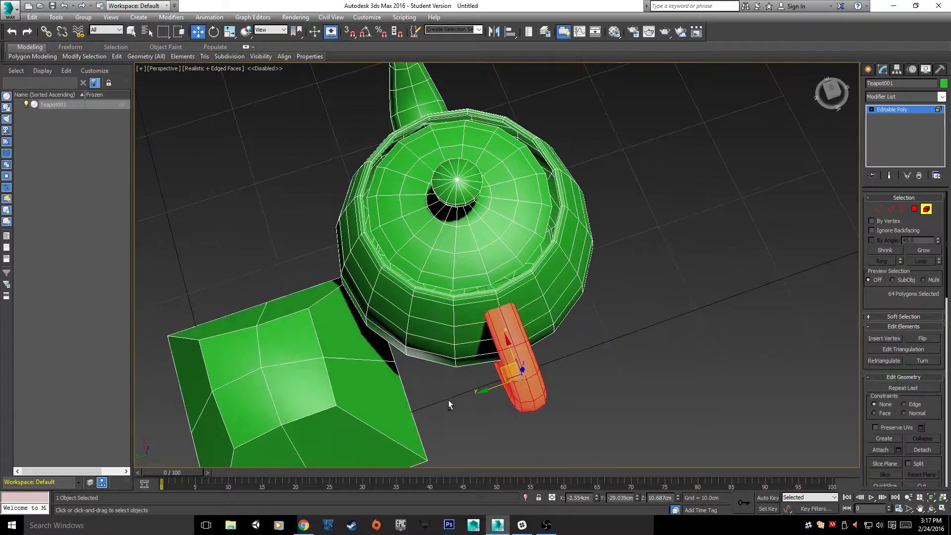
left_click(492, 140, "ctrl")
middle_click_drag(492, 140, 624, 208, "alt")
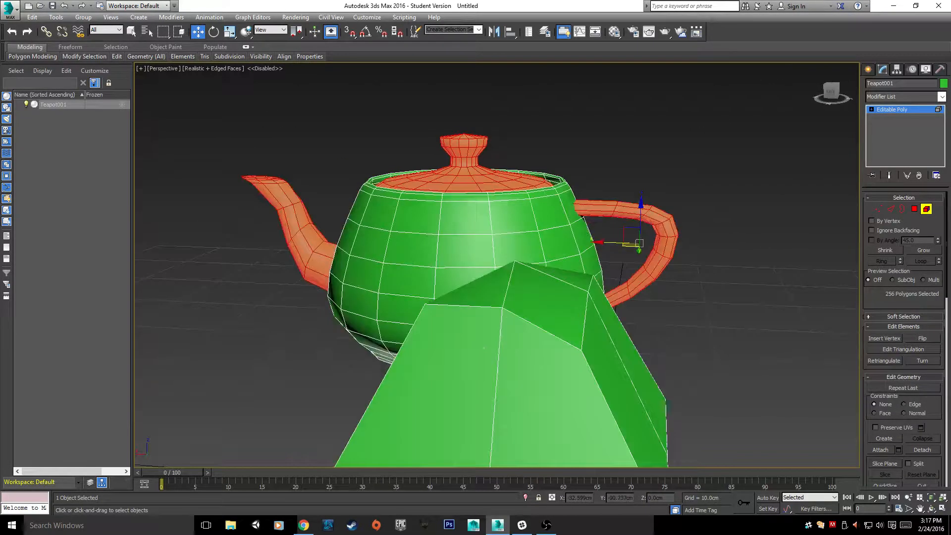
left_click(926, 209)
- Delete the combined teapot and pyramid object
middle_click_drag(842, 268, 592, 352, "alt")
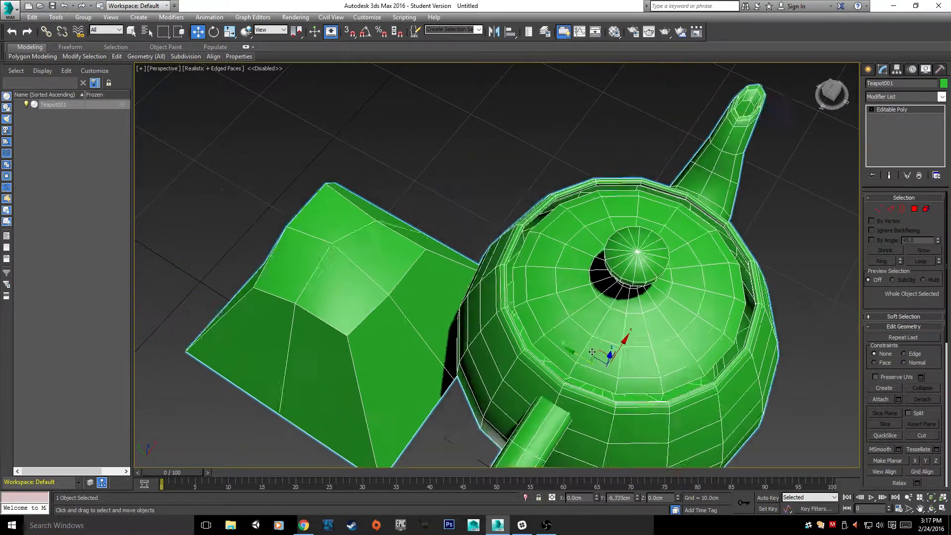
scroll(592, 352, "down", 6)
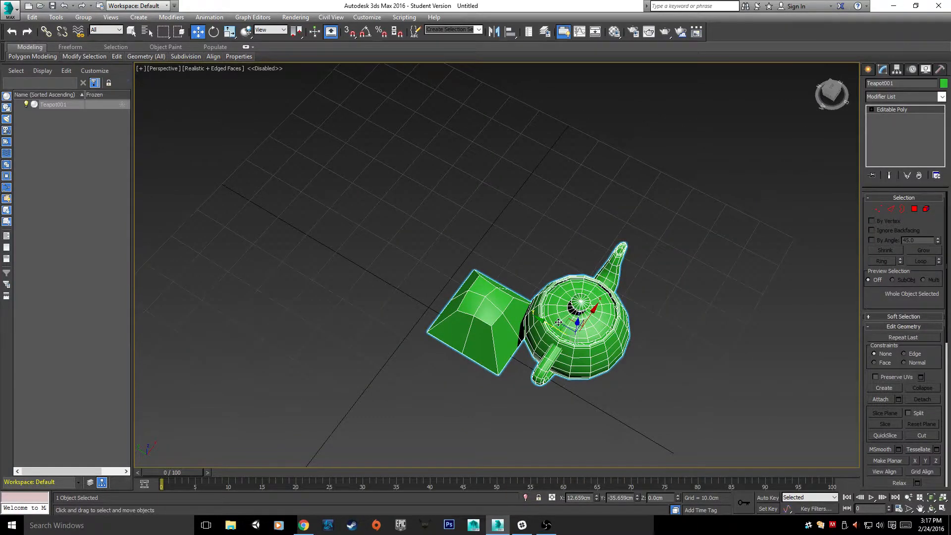
key("Delete")
- Draw a box about 21.6 cm long, 23.8 cm wide and 20.2 cm high, with one length segment and one width segment
left_click(869, 70)
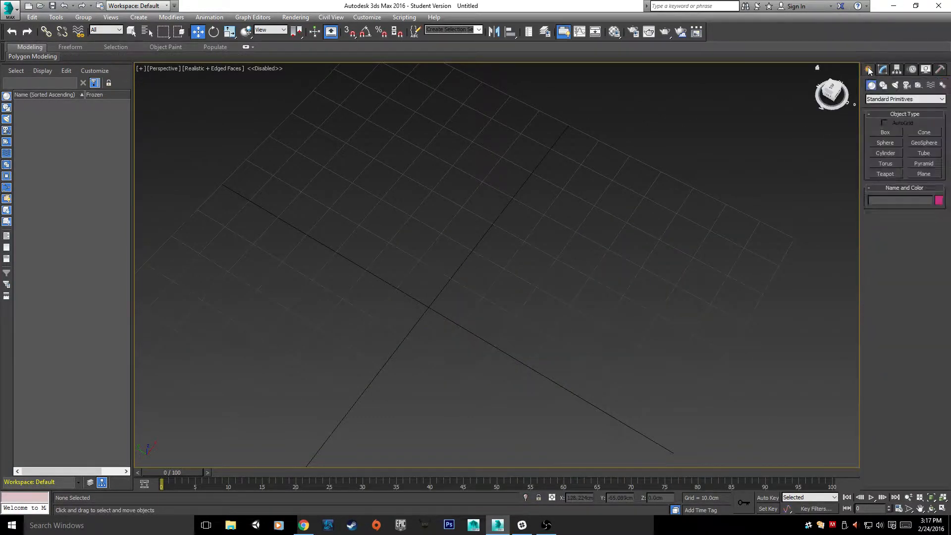
left_click(886, 133)
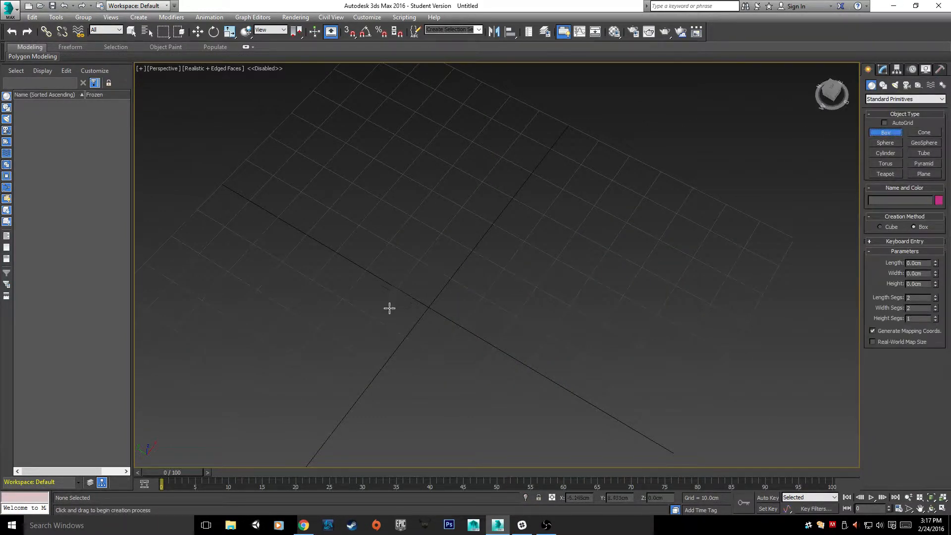
left_click_drag(378, 312, 494, 281)
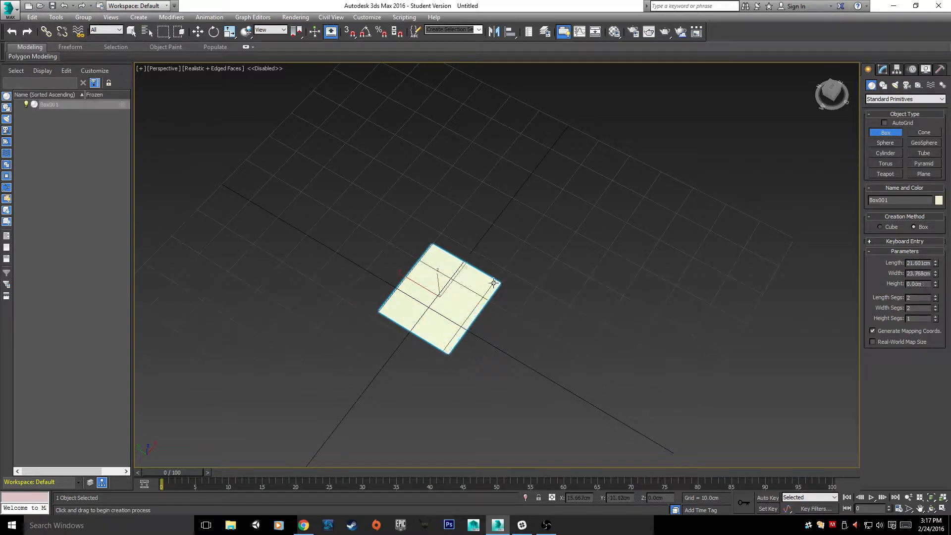
left_click(461, 204)
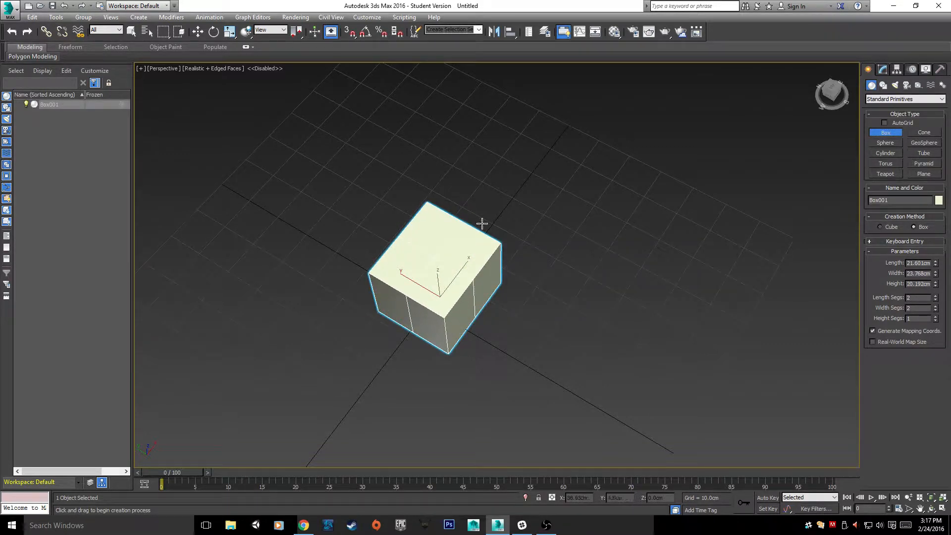
left_click(935, 299)
left_click(935, 311)
- Reset the box's length, width and height to zero
right_click(936, 265)
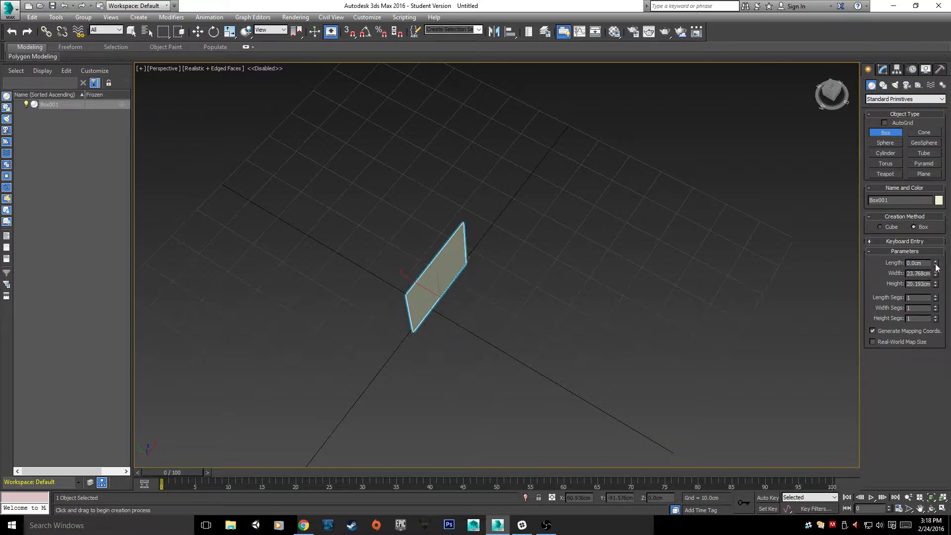
right_click(935, 274)
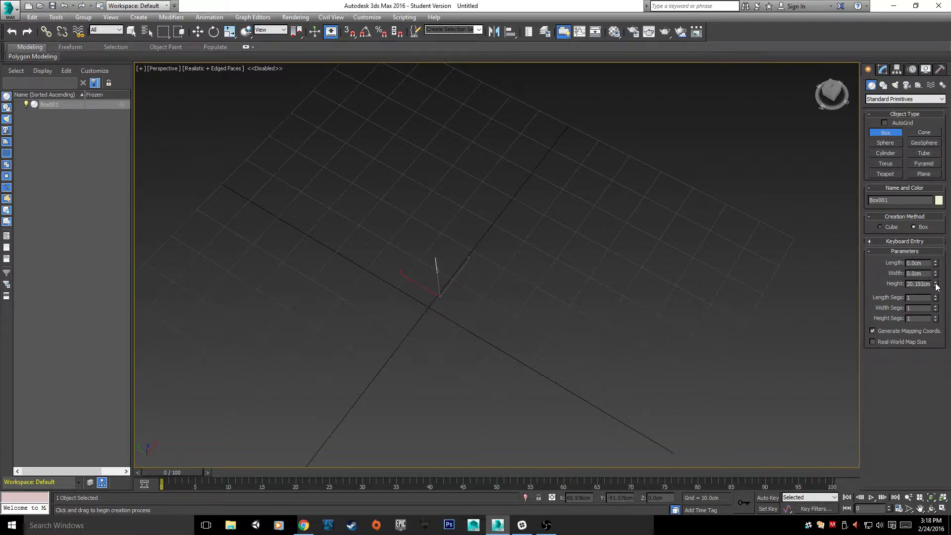
right_click(937, 285)
- Set the box's length to 30 cm, width to 45 cm and height to 186 cm, and bring the whole box into view
double_click(915, 263)
type("30")
key("Tab")
type("45")
key("Tab")
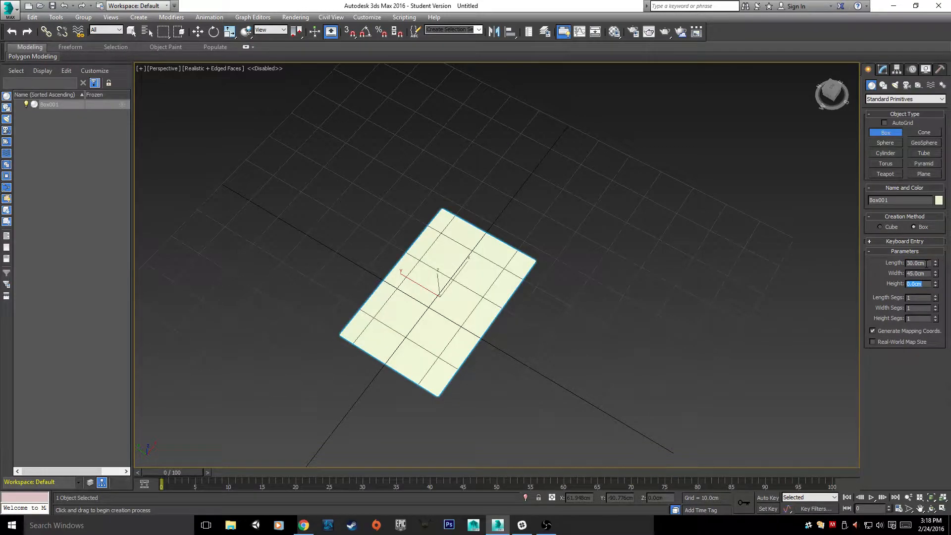
type("8")
type("186")
key("Return")
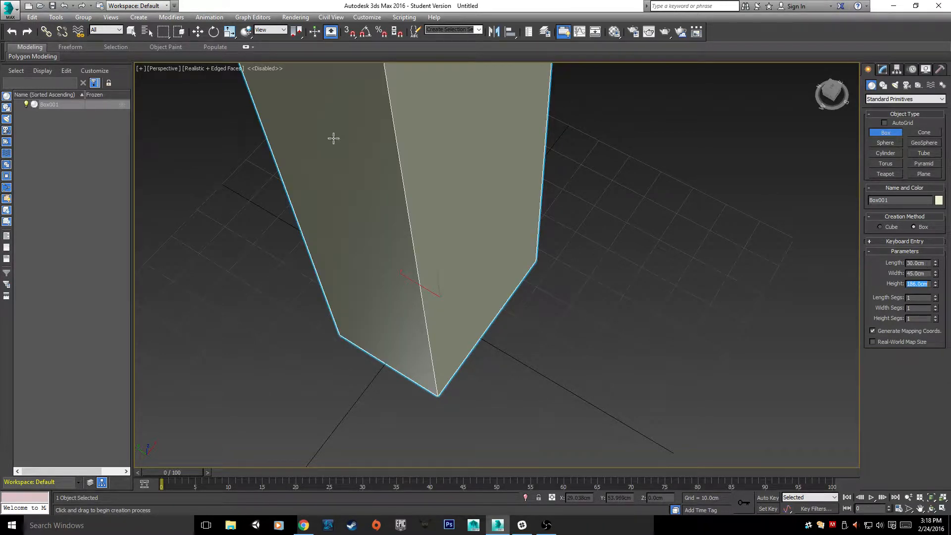
scroll(334, 138, "down", 6)
middle_click_drag(721, 298, 696, 255, "alt")
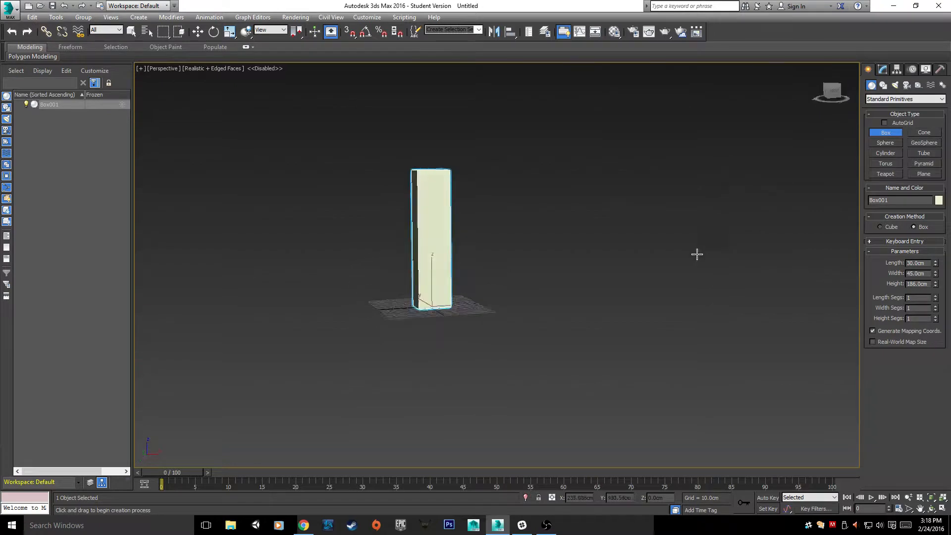
scroll(293, 246, "up", 8)
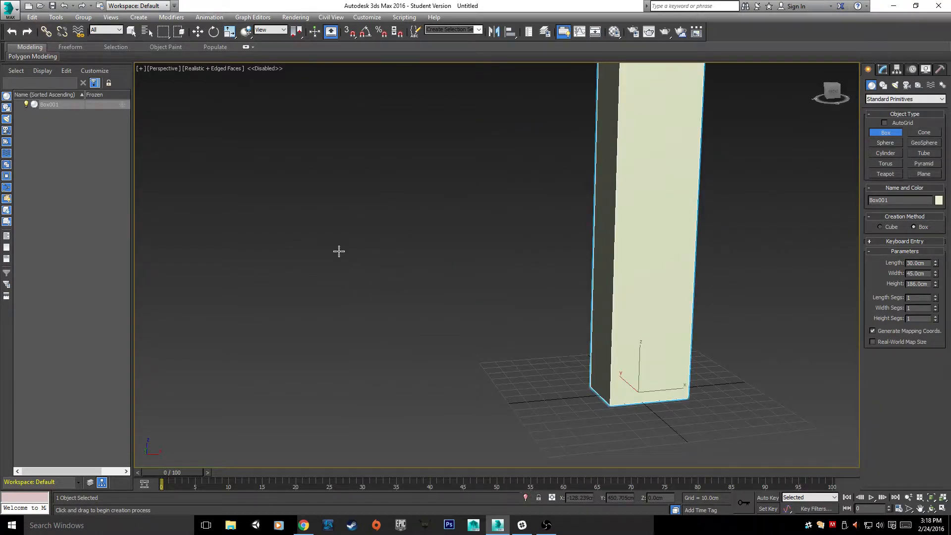
- Set the box's length to 45 cm and its width to 60 cm
scroll(339, 251, "down", 4)
middle_click_drag(488, 260, 641, 412, "alt")
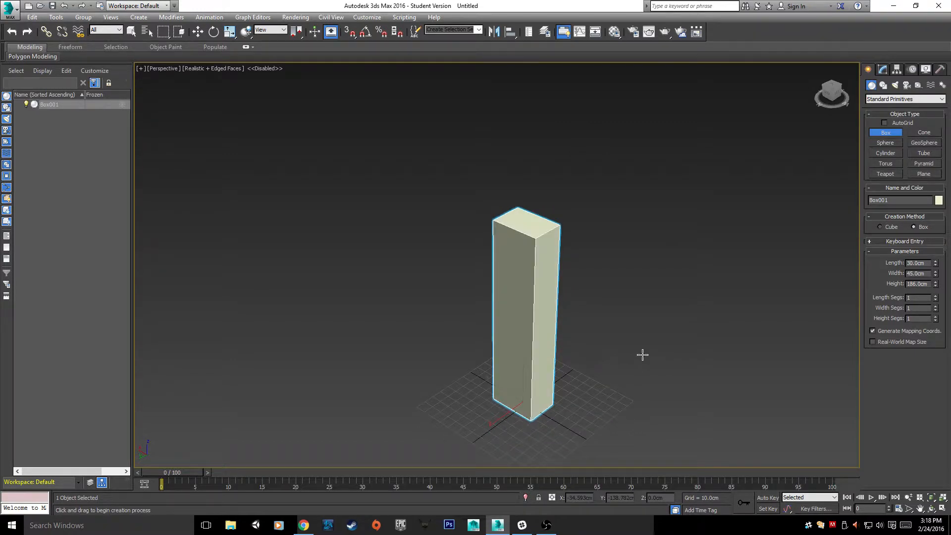
middle_click_drag(643, 355, 663, 297, "alt")
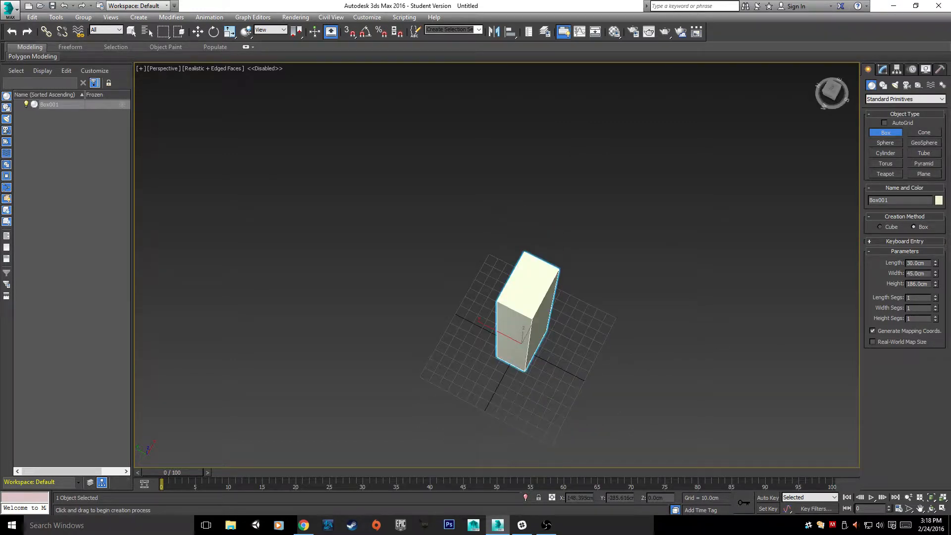
double_click(922, 263)
type("45")
key("Tab")
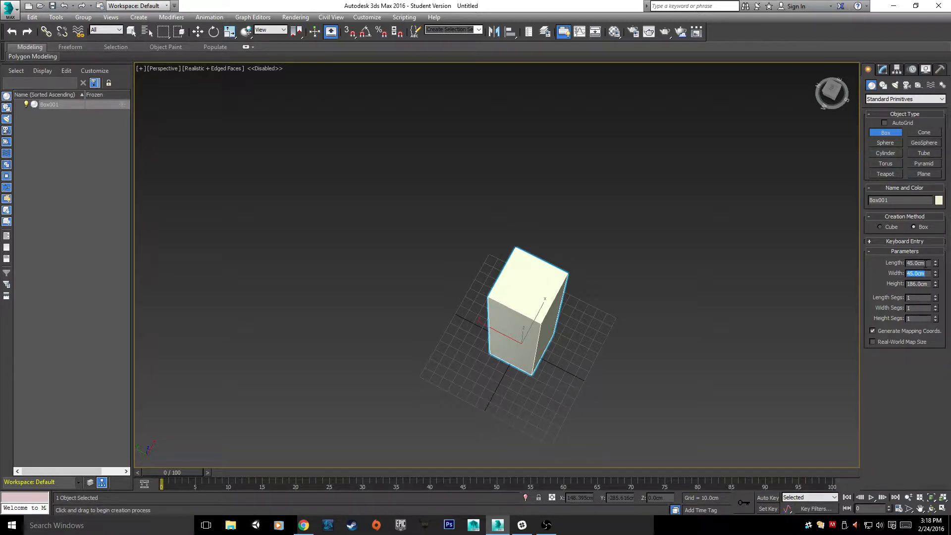
type("60")
key("Return")
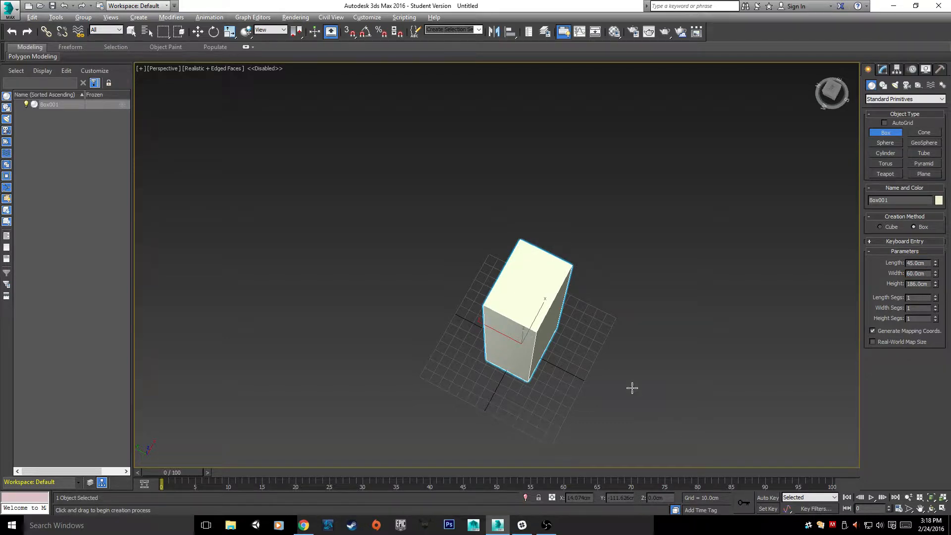
- Convert the box to an Editable Poly and move it along X to about 282 cm, away from the grid
middle_click_drag(632, 388, 616, 346, "alt")
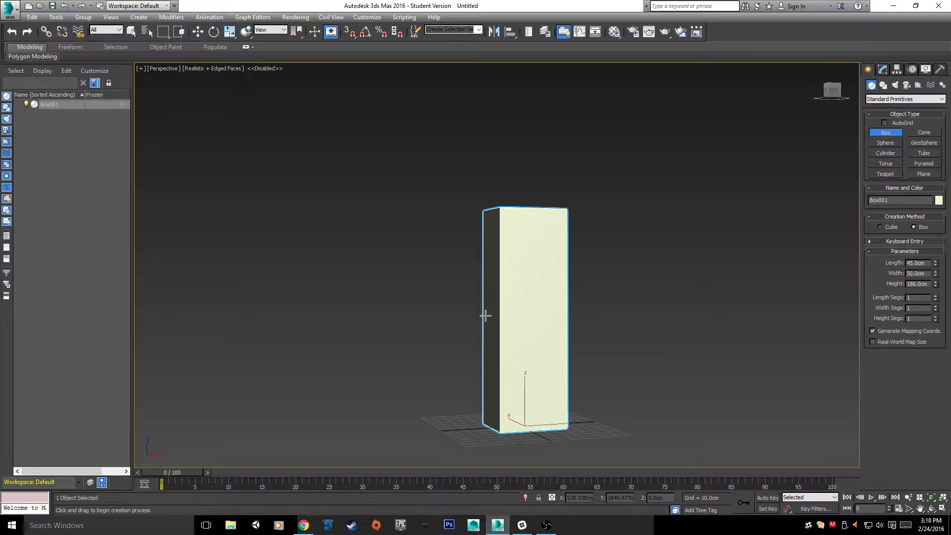
scroll(485, 315, "down", 3)
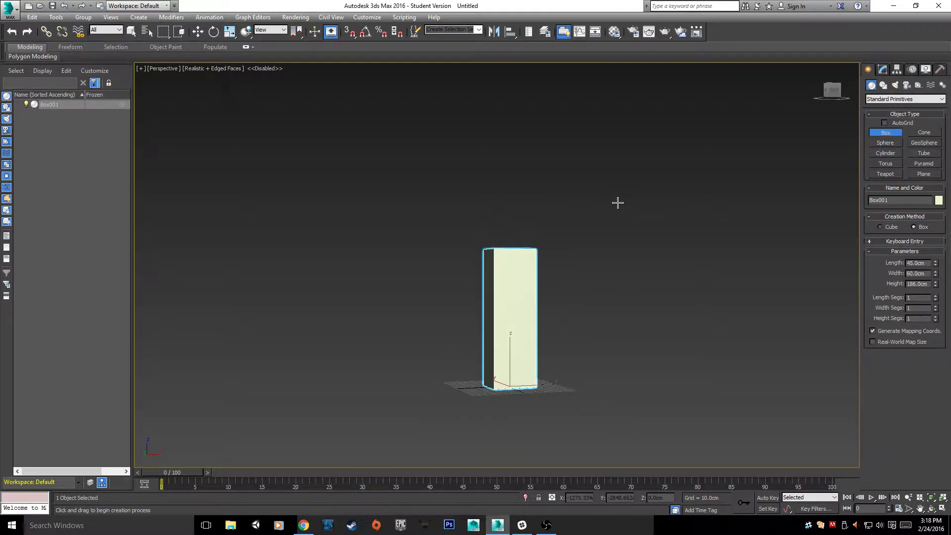
middle_click_drag(618, 202, 592, 303, "alt")
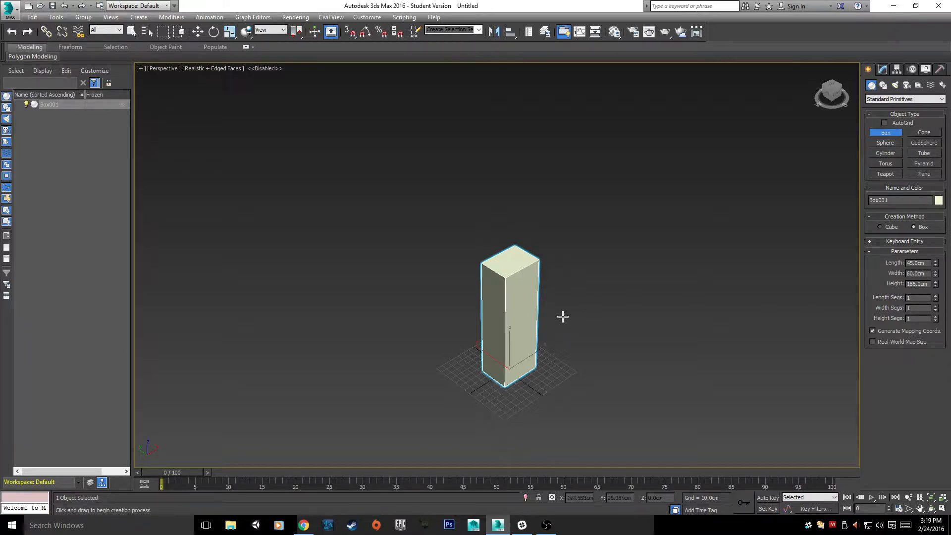
right_click(525, 299)
mouse_move(551, 400)
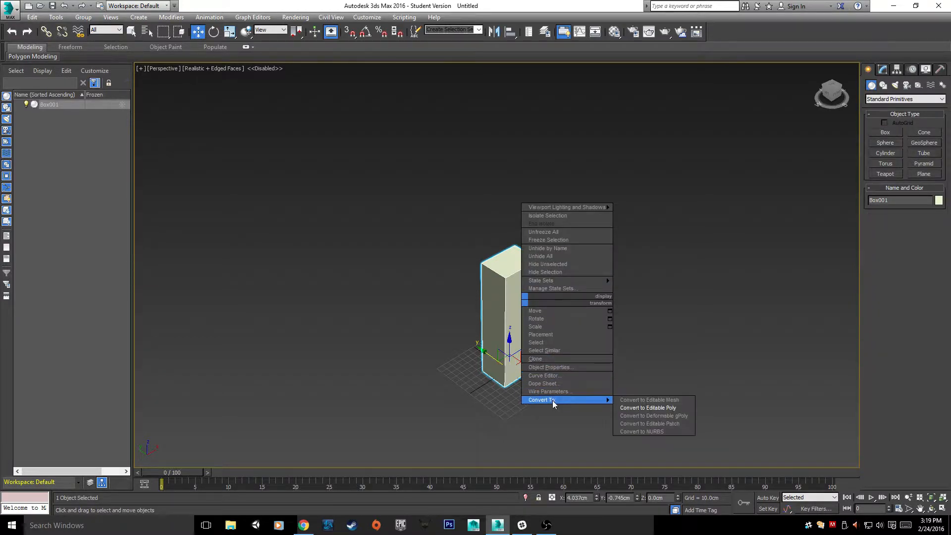
left_click(639, 411)
left_click_drag(558, 372, 703, 374)
scroll(598, 373, "down", 3)
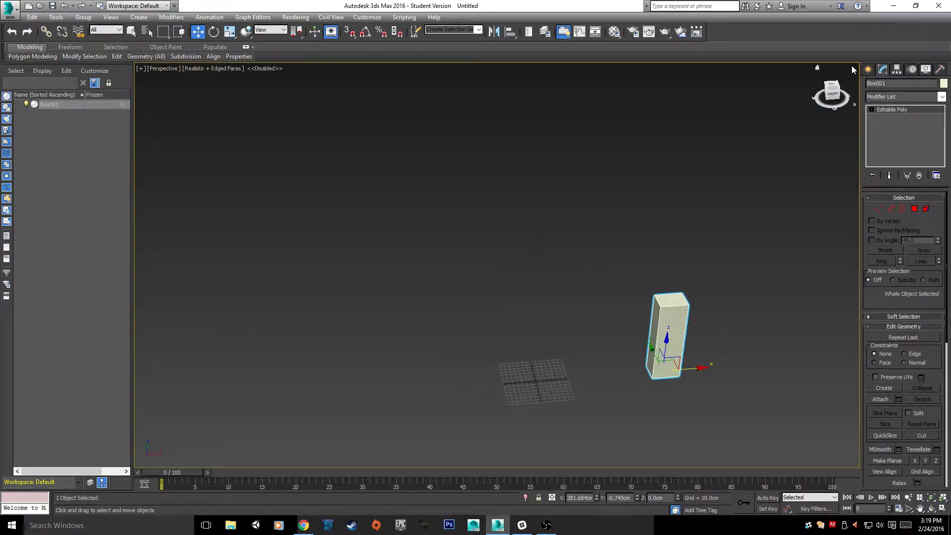
- Draw a second box on the grid, about 25 cm long, 176 cm wide and 293 cm high
left_click(868, 68)
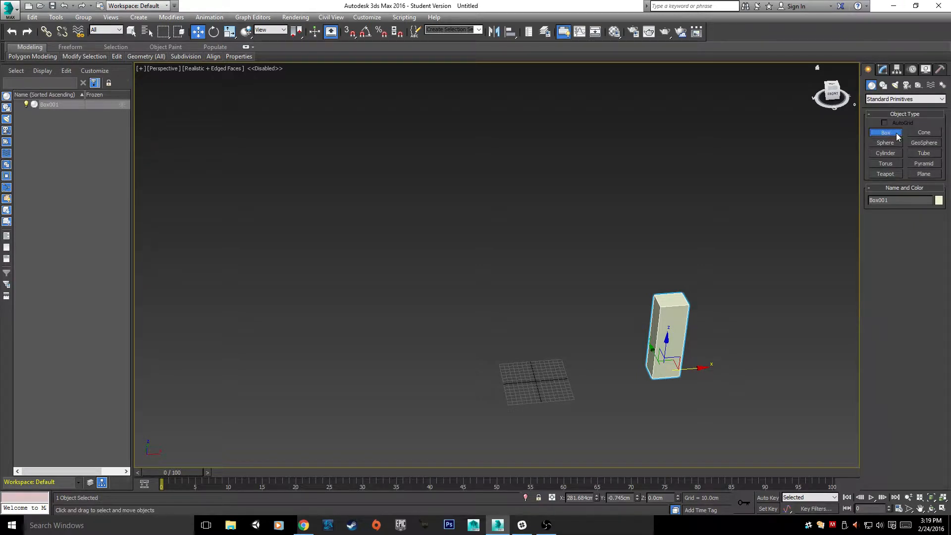
left_click(896, 133)
left_click_drag(495, 377, 576, 373)
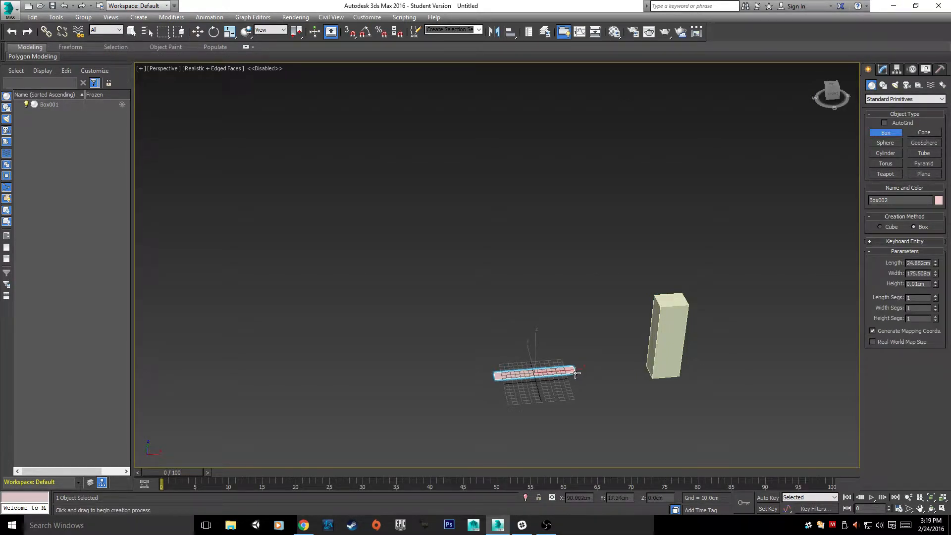
left_click(614, 239)
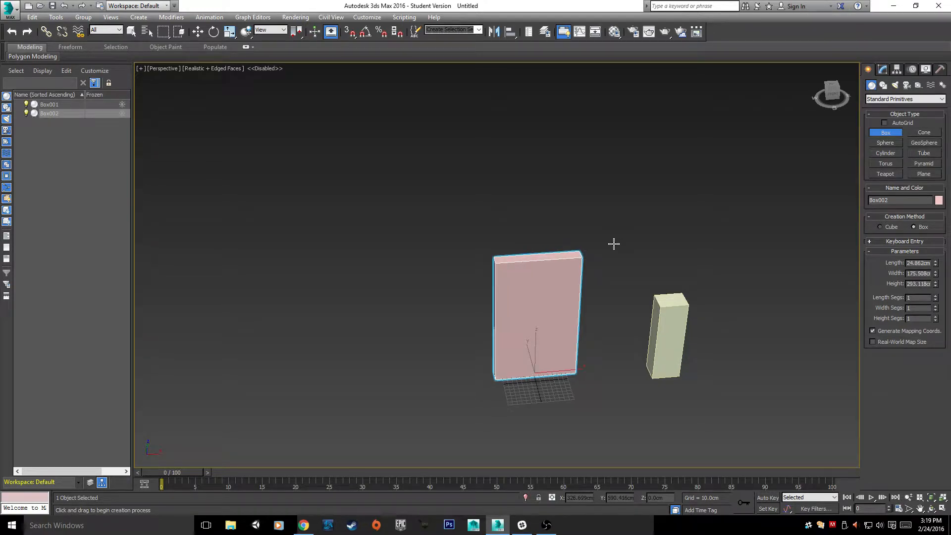
- Set the second box's height to 330 cm and its width to 200 cm
middle_click_drag(614, 244, 579, 287, "alt")
scroll(579, 287, "up", 3)
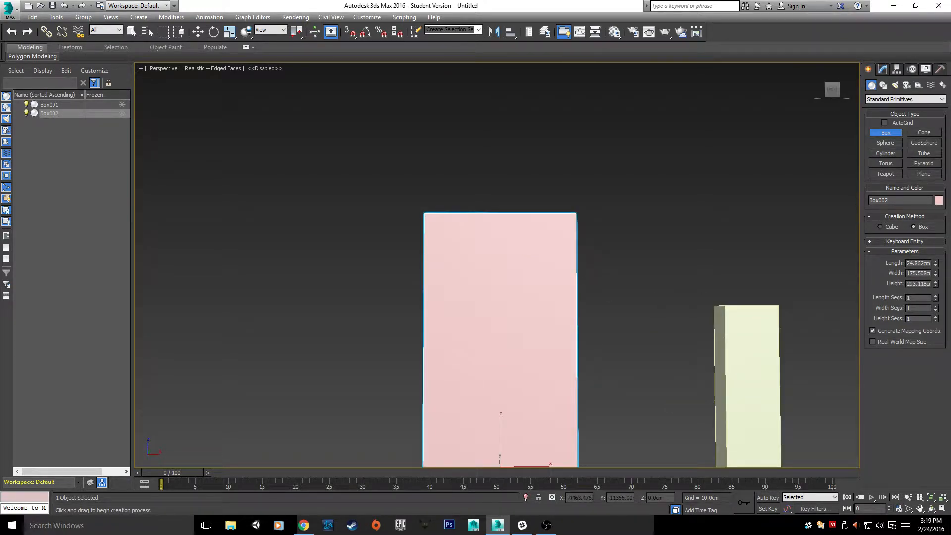
double_click(924, 263)
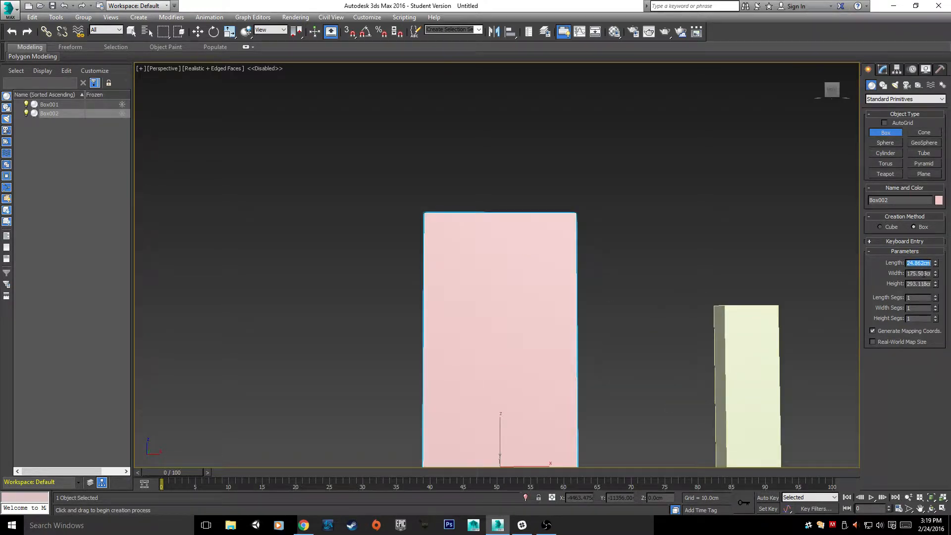
left_click(924, 310)
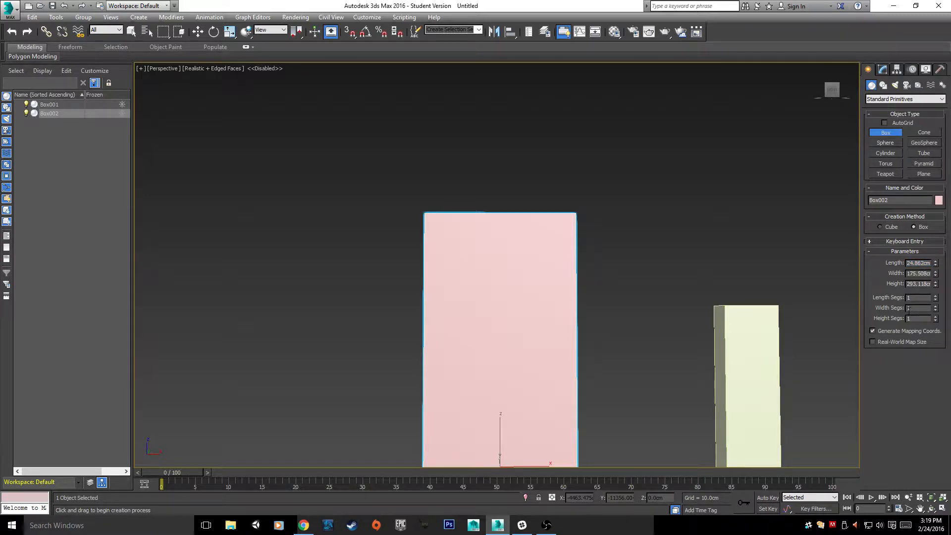
double_click(921, 284)
type("330")
key("Return")
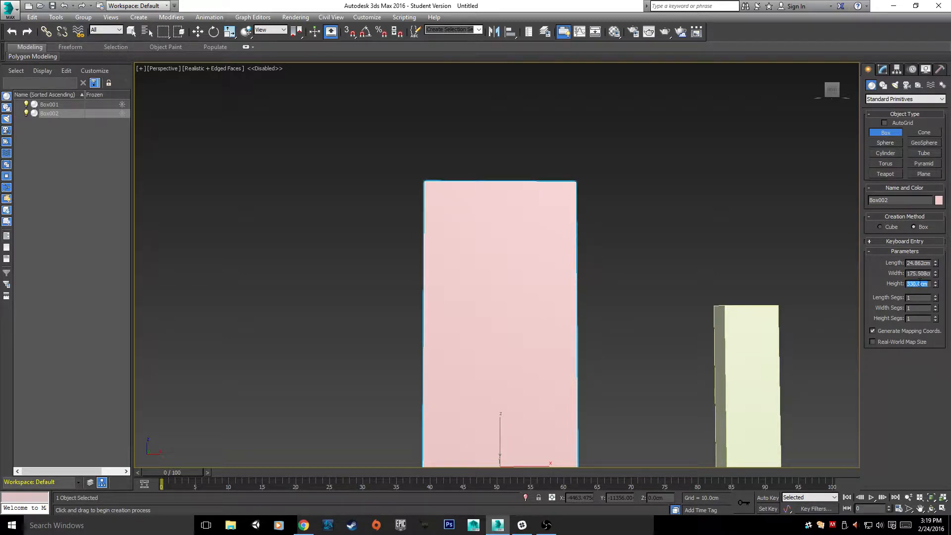
double_click(921, 273)
type("200")
key("Return")
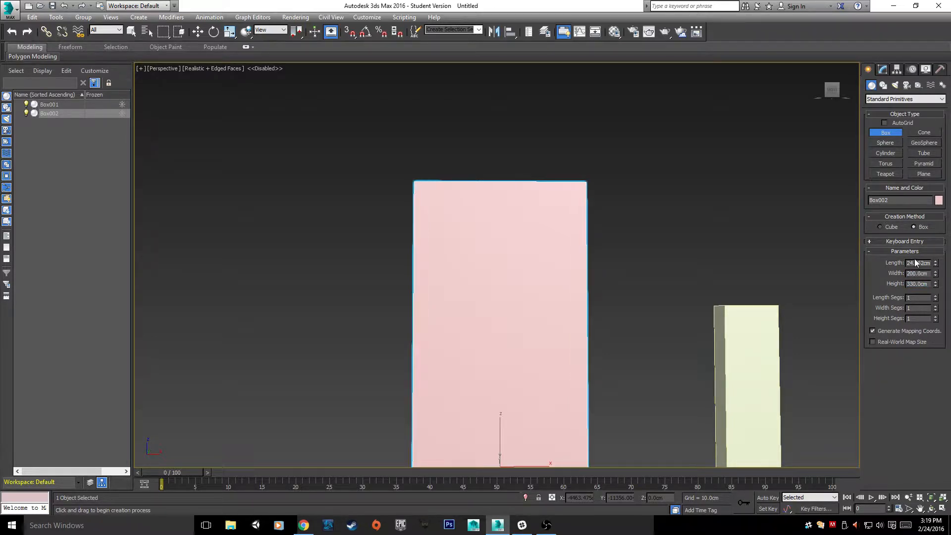
- Set the second box's length to 24 cm
double_click(916, 263)
middle_click_drag(378, 236, 444, 293, "alt")
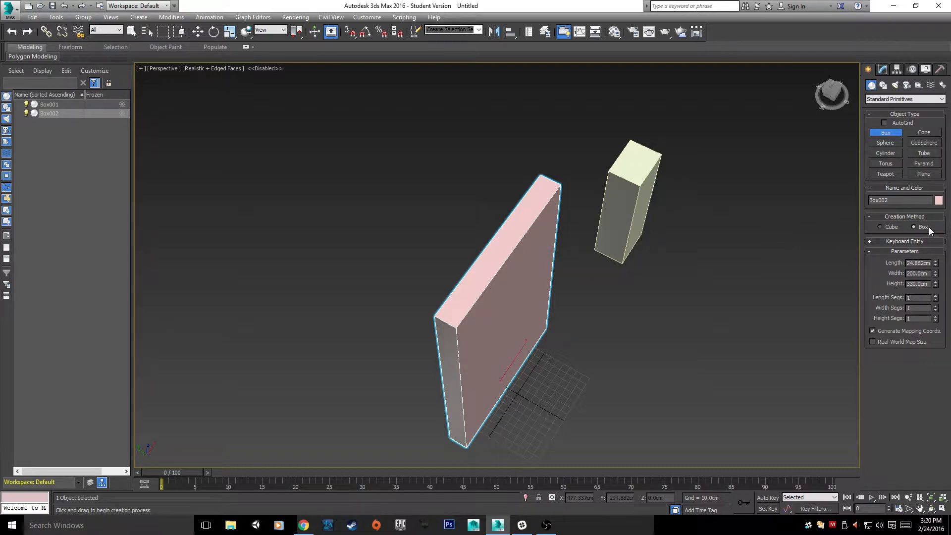
double_click(916, 263)
type("24")
key("Return")
- Switch to the Move tool and convert the wall-like second box to an Editable Poly
middle_click_drag(520, 388, 631, 274, "alt")
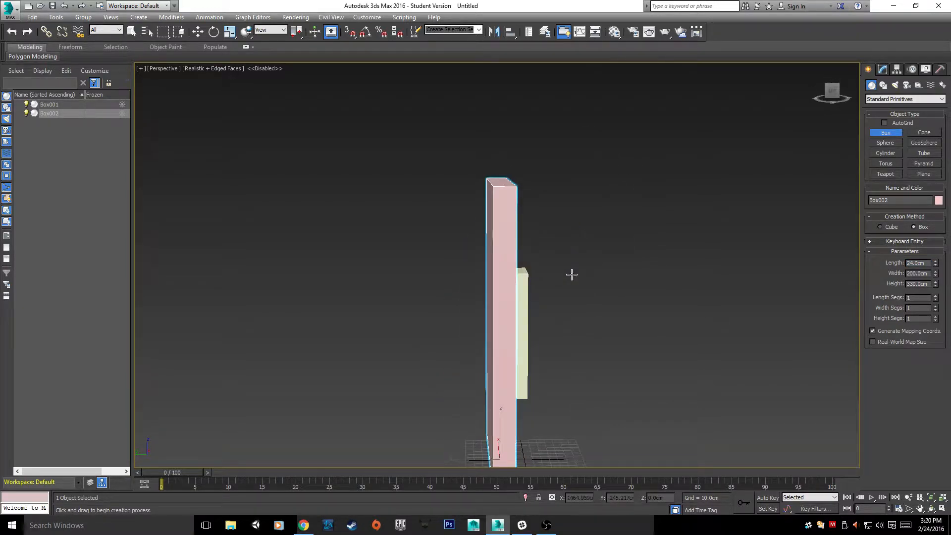
middle_click_drag(571, 275, 565, 299, "alt")
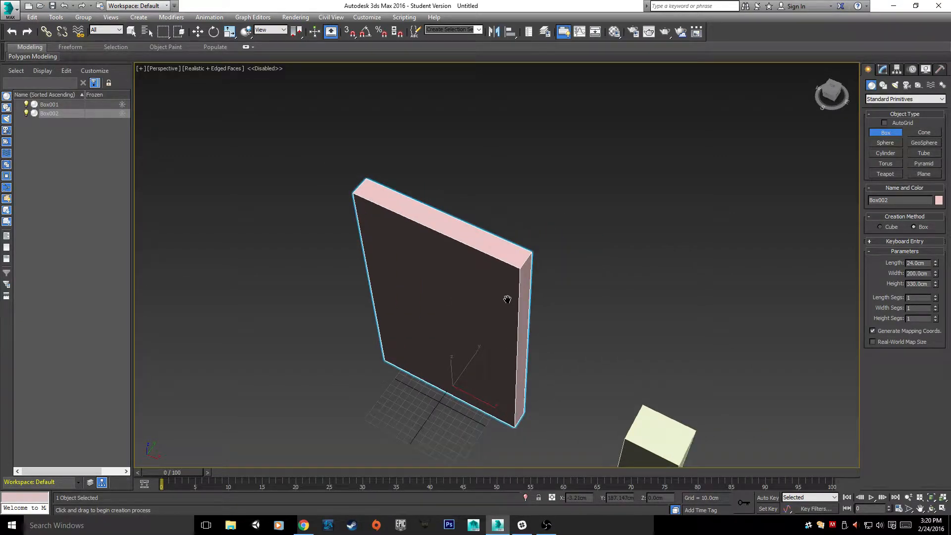
middle_click_drag(507, 299, 505, 290, "alt")
key("w")
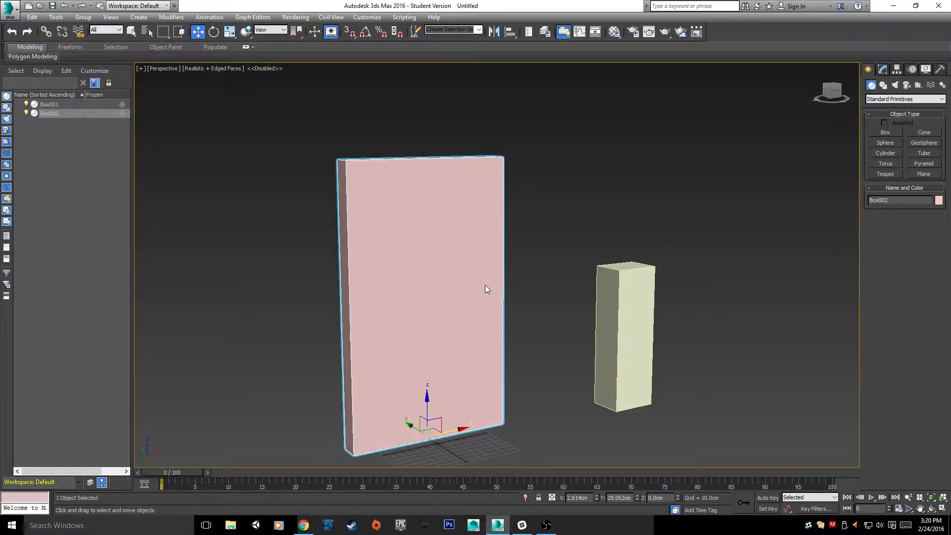
right_click(486, 290)
mouse_move(559, 385)
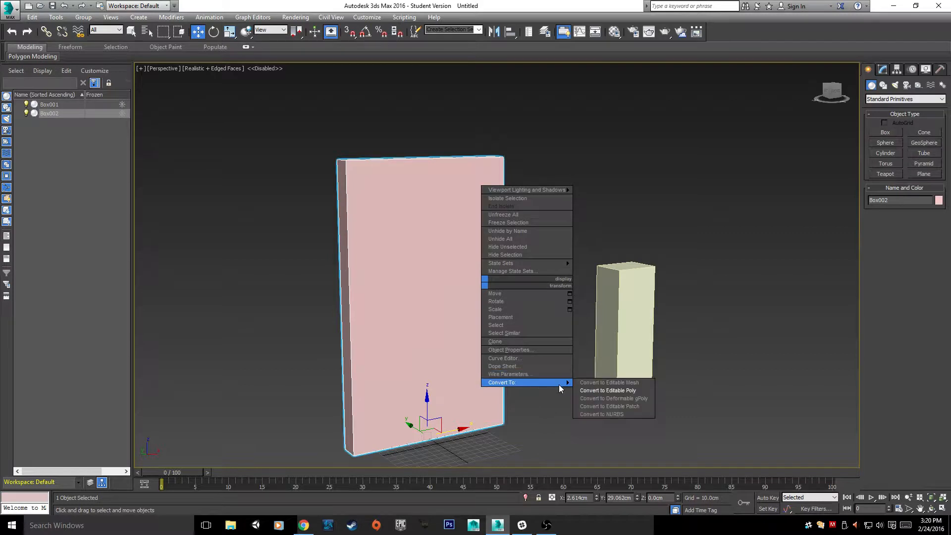
left_click(608, 391)
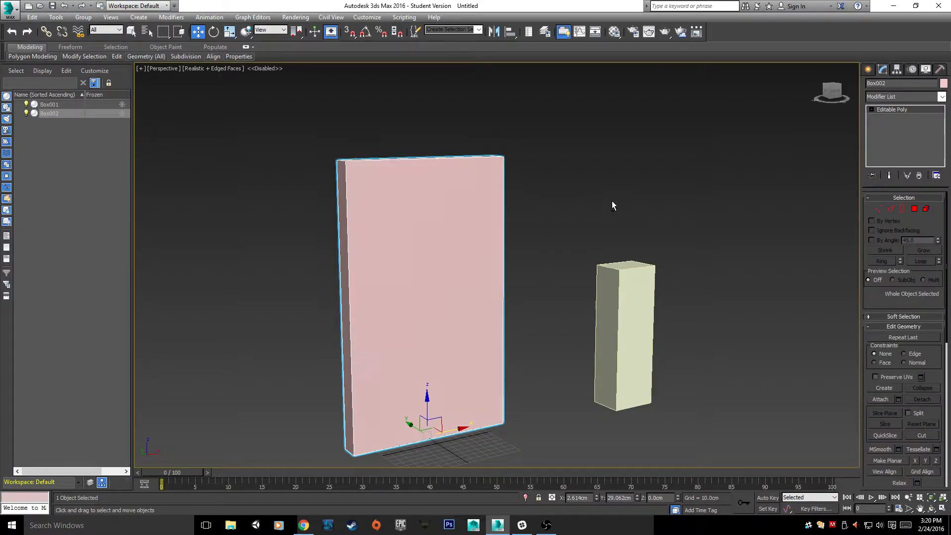
- Insert a horizontal edge loop with SwiftLoop around the upper part of the wall-like box, roughly a quarter of the way down
middle_click_drag(613, 206, 616, 239, "alt")
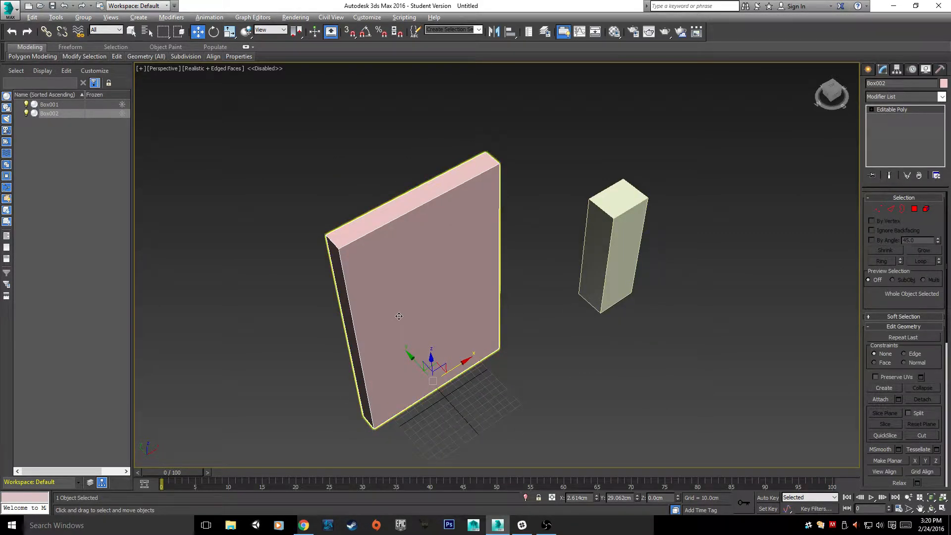
middle_click_drag(601, 445, 629, 424, "alt")
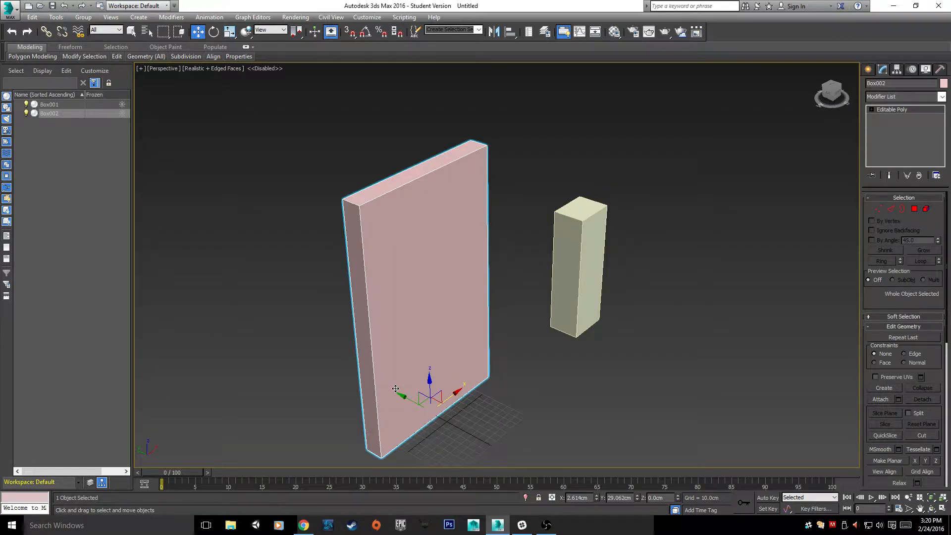
scroll(555, 377, "up", 3)
scroll(555, 376, "down", 3)
scroll(555, 377, "up", 3)
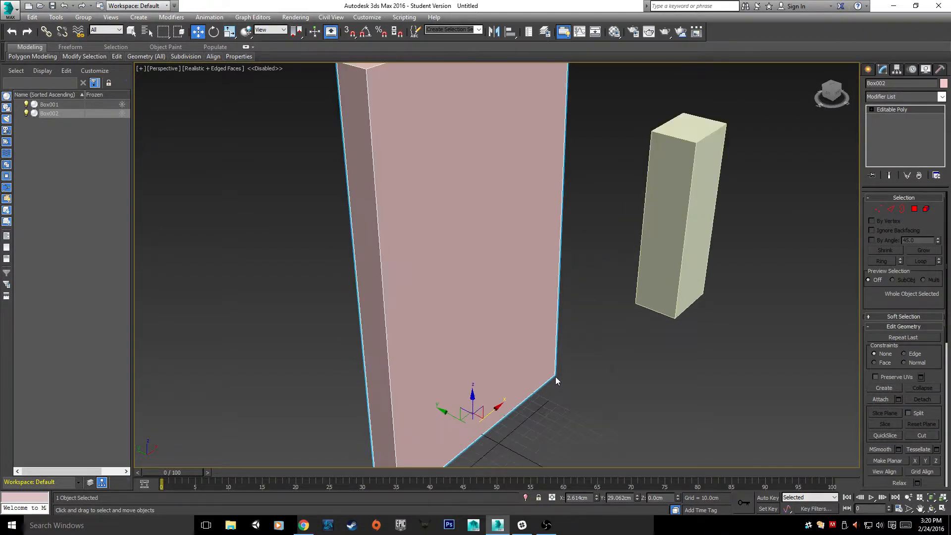
scroll(555, 376, "down", 3)
mouse_move(149, 58)
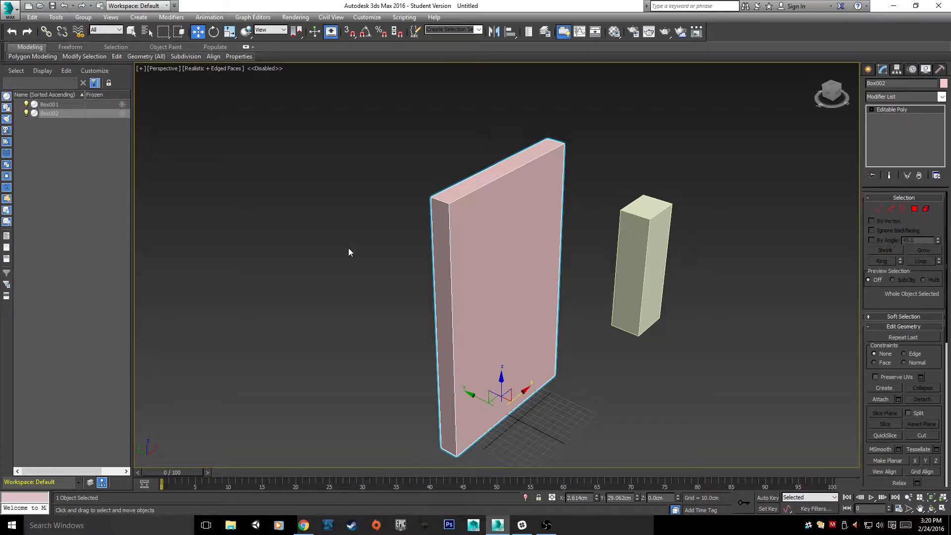
mouse_move(87, 56)
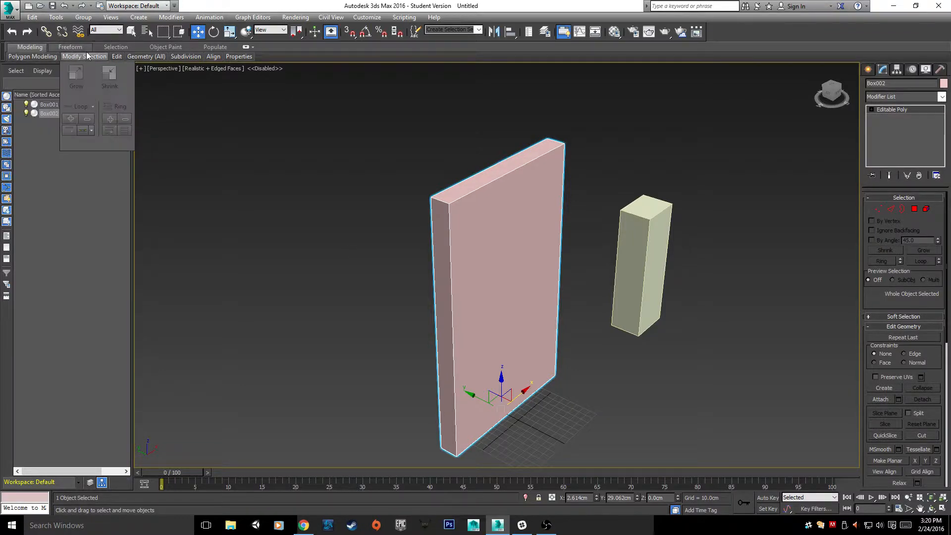
mouse_move(118, 59)
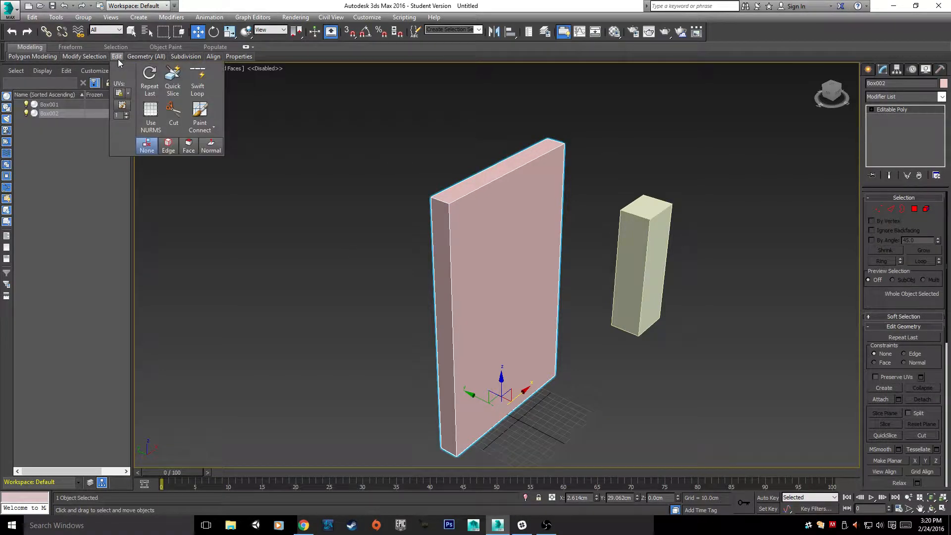
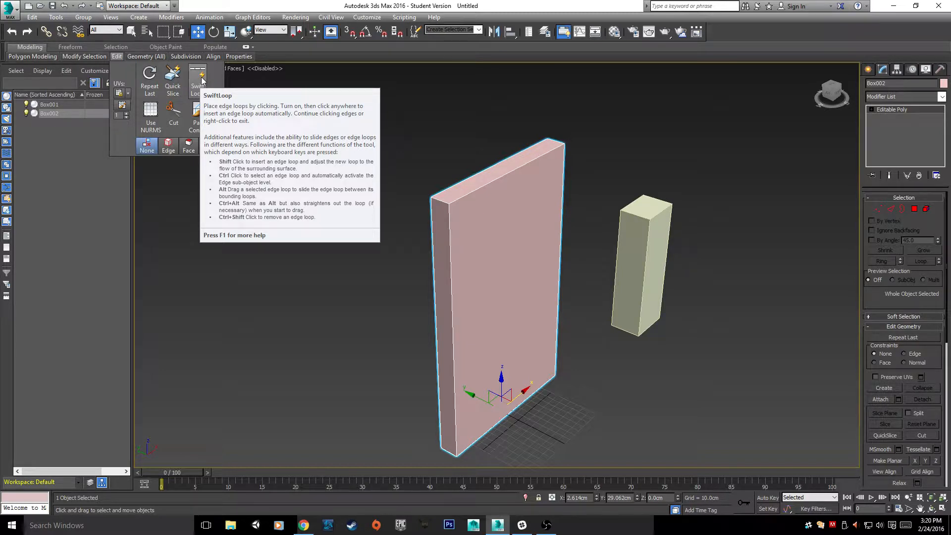
left_click(202, 79)
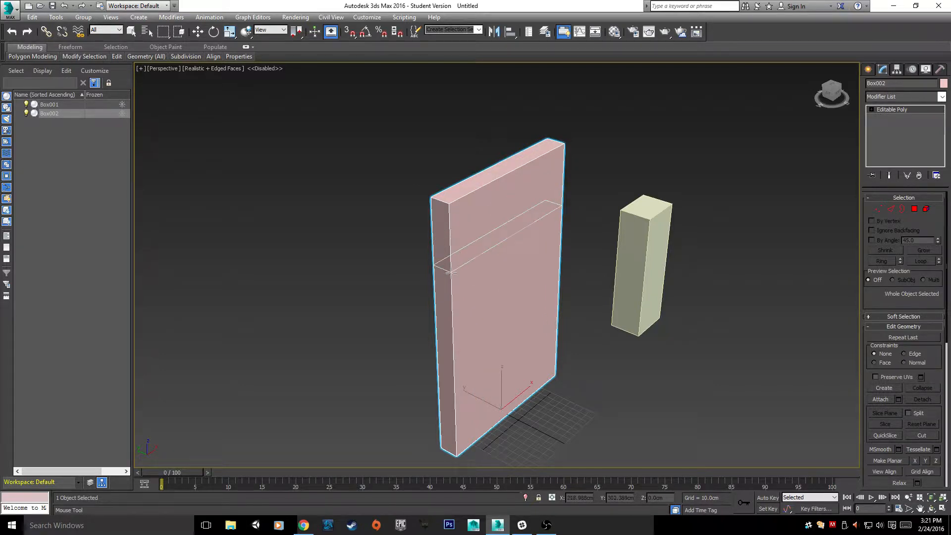
middle_click_drag(451, 272, 524, 317, "alt")
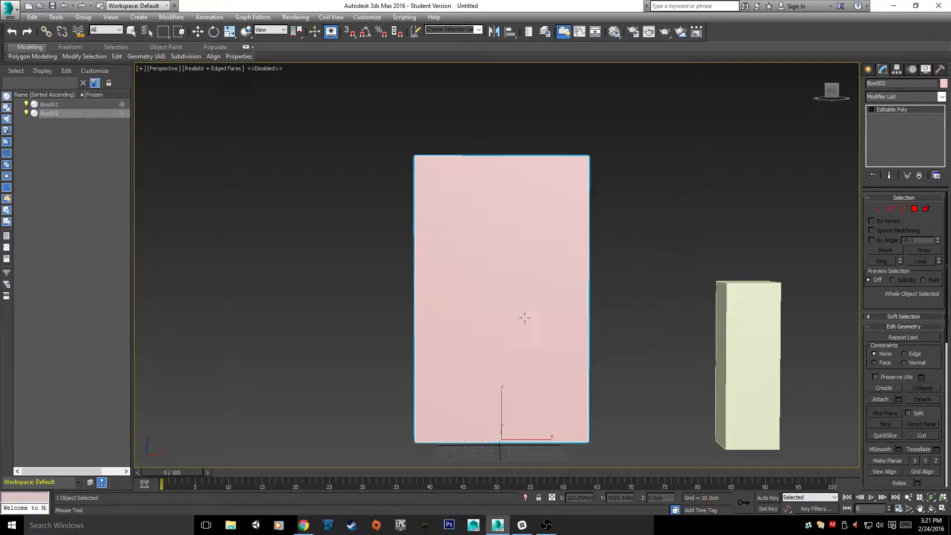
left_click(577, 235)
- Insert two vertical edge loops near the sides of the wall-like box with SwiftLoop, then return to the Move tool
left_click(456, 249)
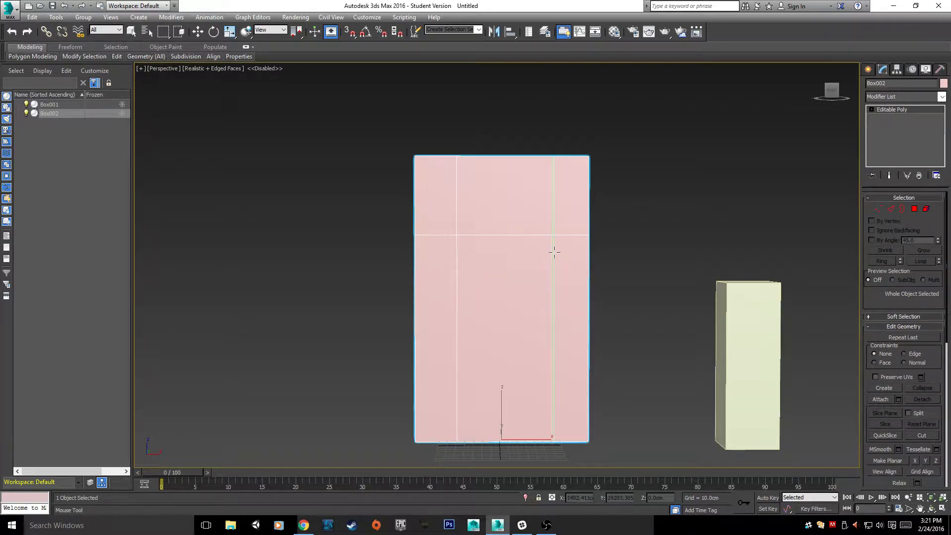
left_click(555, 252)
scroll(585, 284, "up", 10)
key("w")
middle_click_drag(586, 284, 497, 208, "alt")
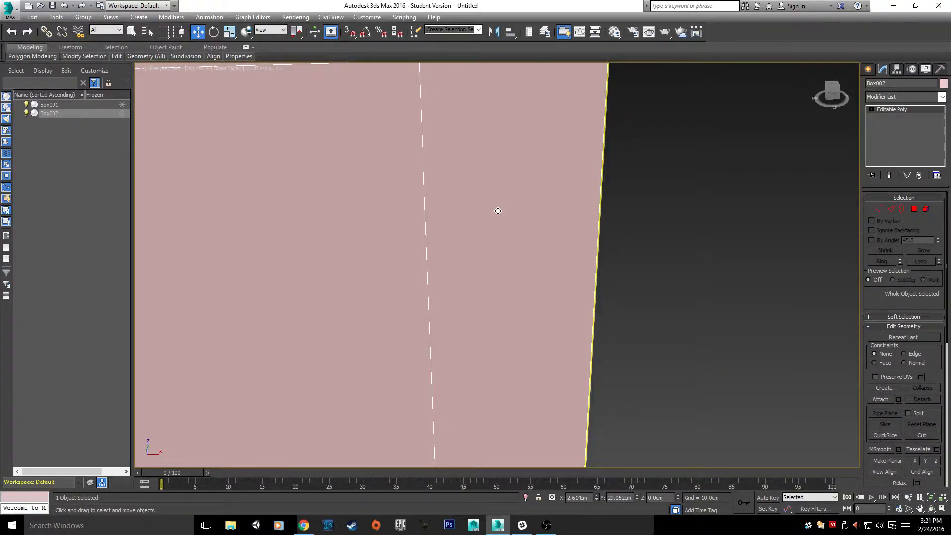
scroll(497, 210, "down", 10)
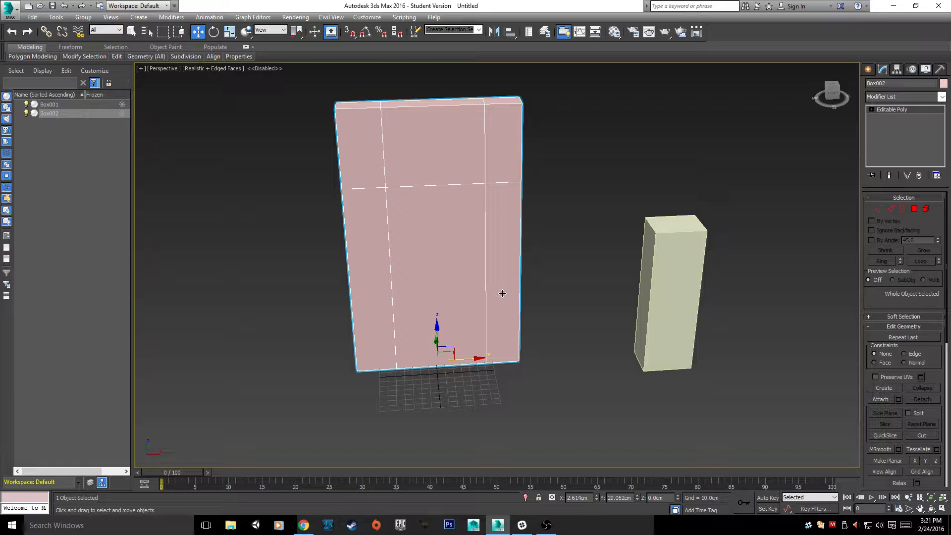
- Select the wall's right vertical edge loop and move it slightly inward along X, to about 56.8 cm
key("2")
double_click(486, 278)
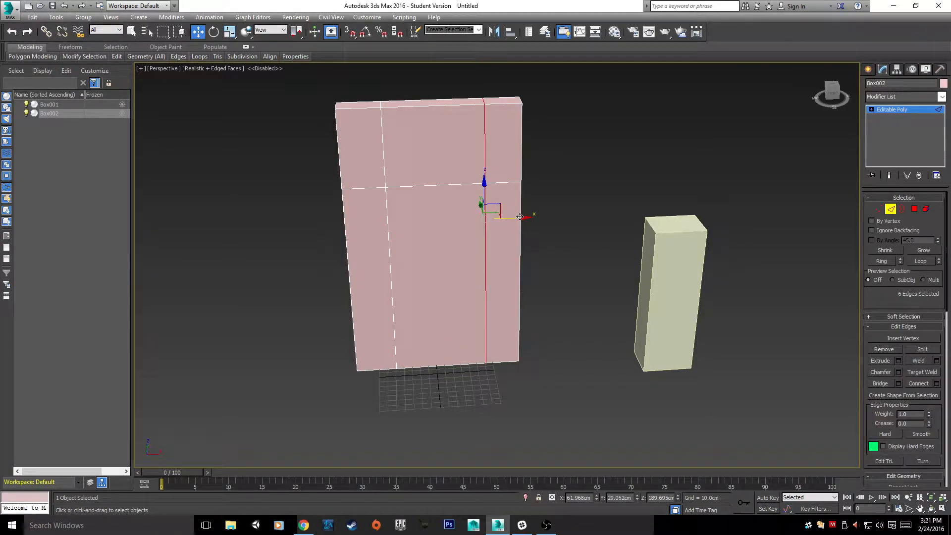
left_click_drag(519, 217, 514, 217)
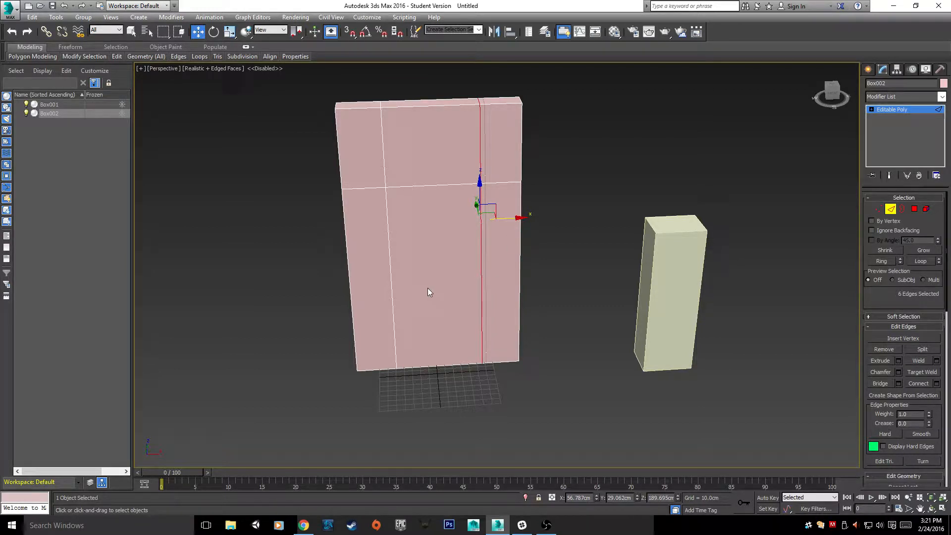
- Switch to polygon editing and select the tall door-shaped polygon in the lower middle of the wall's front
middle_click_drag(344, 280, 568, 370, "alt")
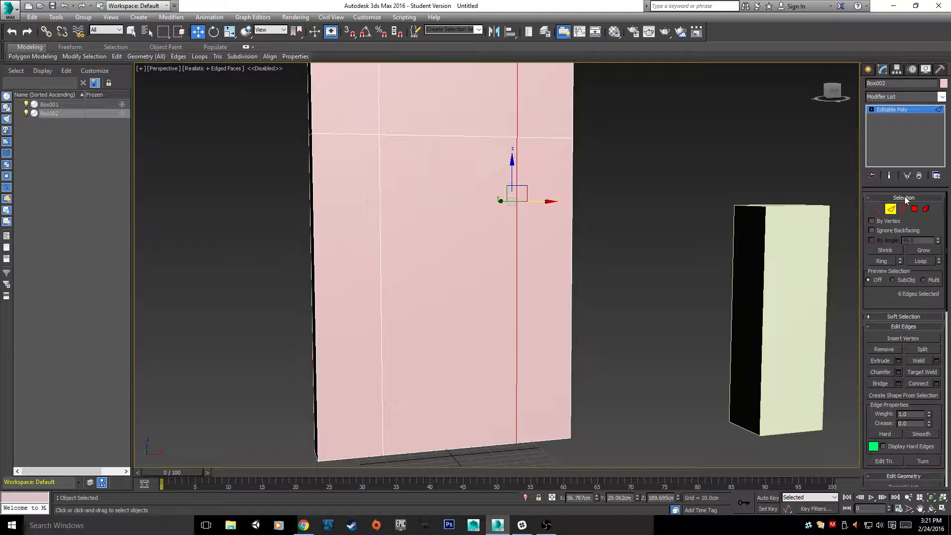
left_click(914, 209)
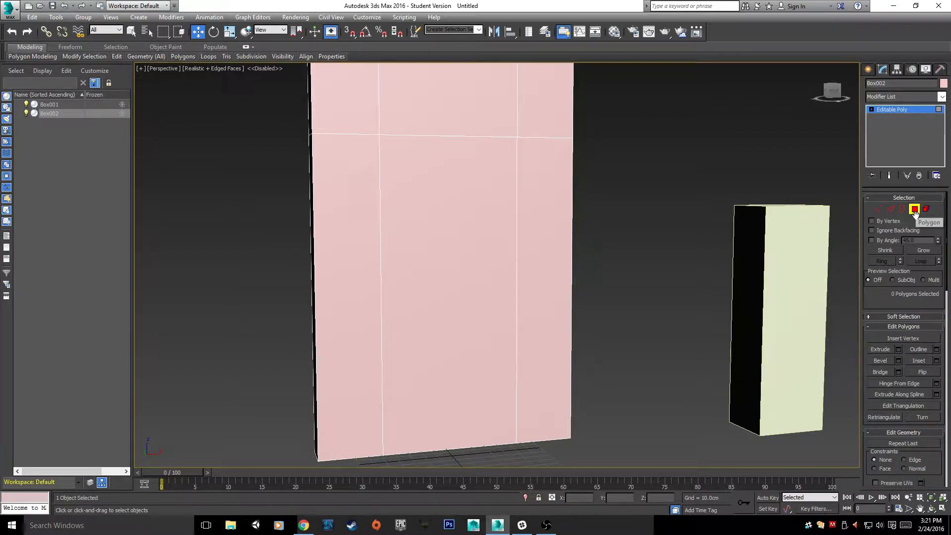
left_click(468, 316)
scroll(446, 312, "down", 4)
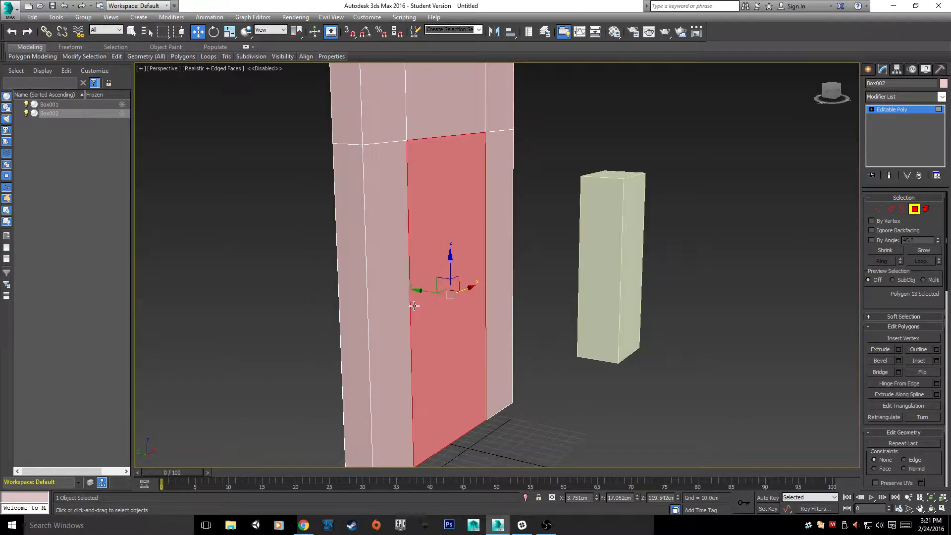
middle_click_drag(414, 306, 382, 321, "alt")
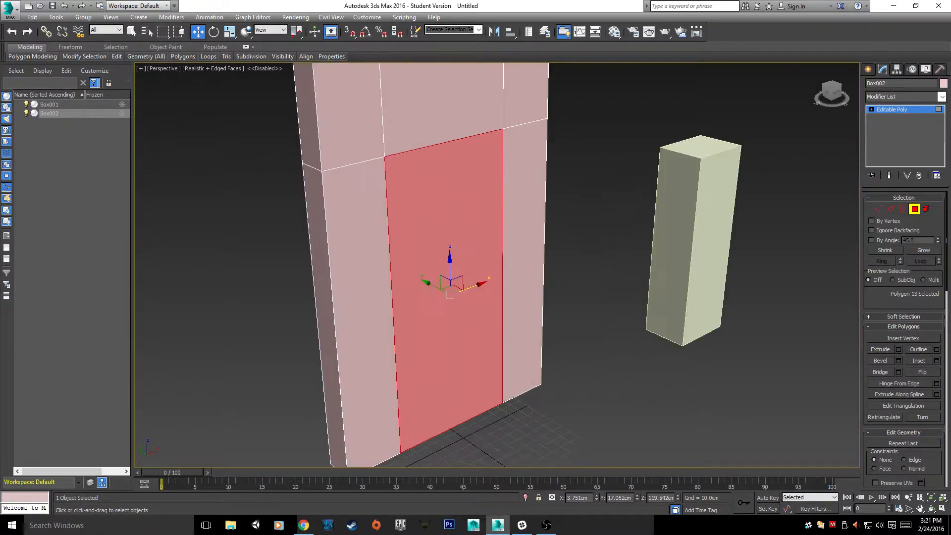
- Try to bevel the selected door polygon with a height of 0 cm and an outline of about -11.4 cm
left_click(898, 361)
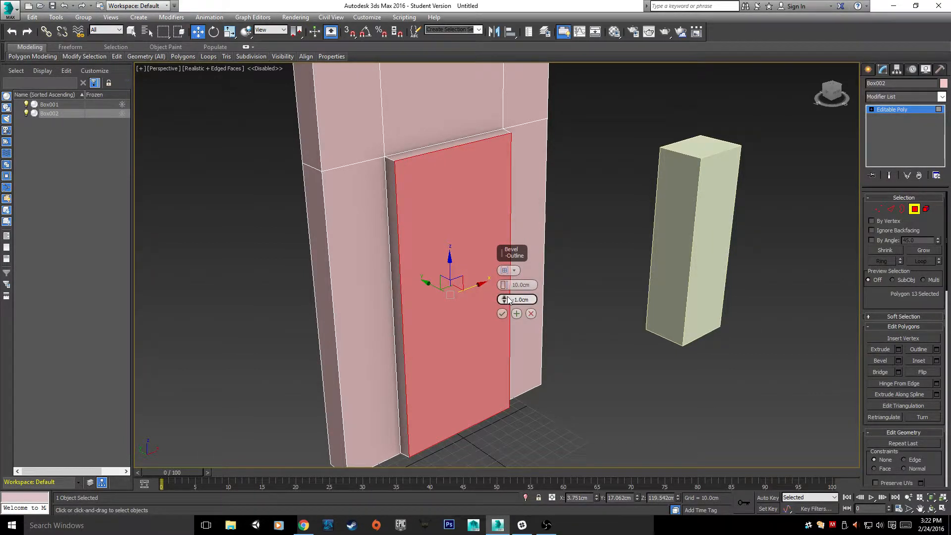
right_click(504, 286)
left_click_drag(505, 300, 507, 352)
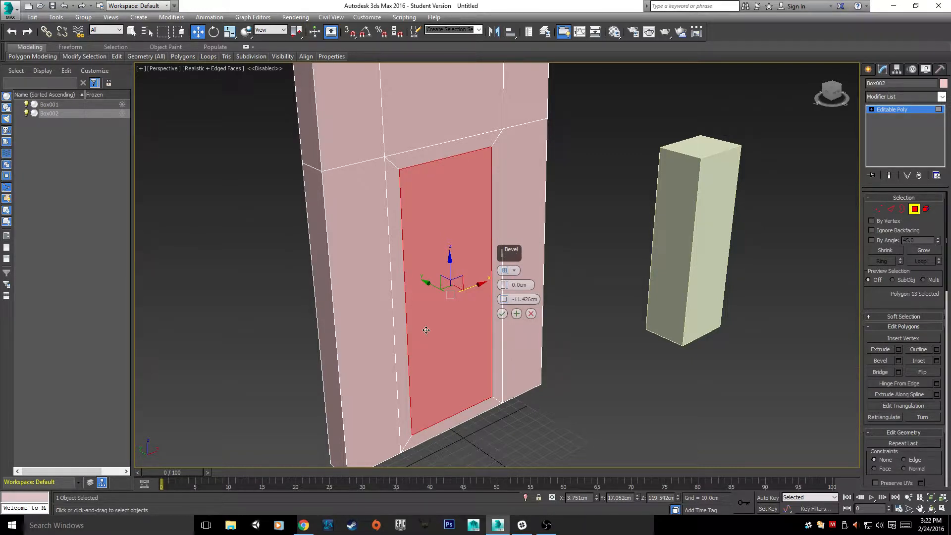
left_click(530, 313)
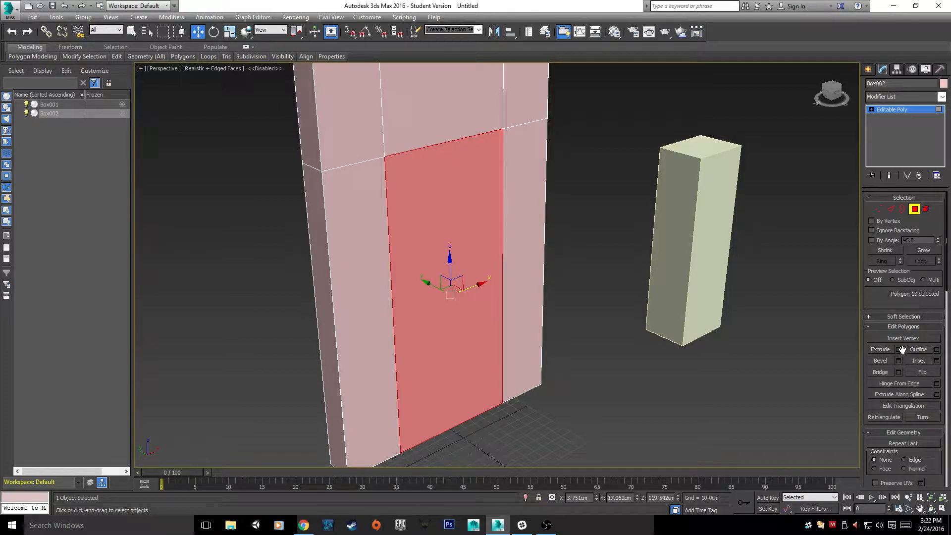
- Try to extrude the selected door polygon by 10 cm with the extrusion type set to Group
left_click(898, 349)
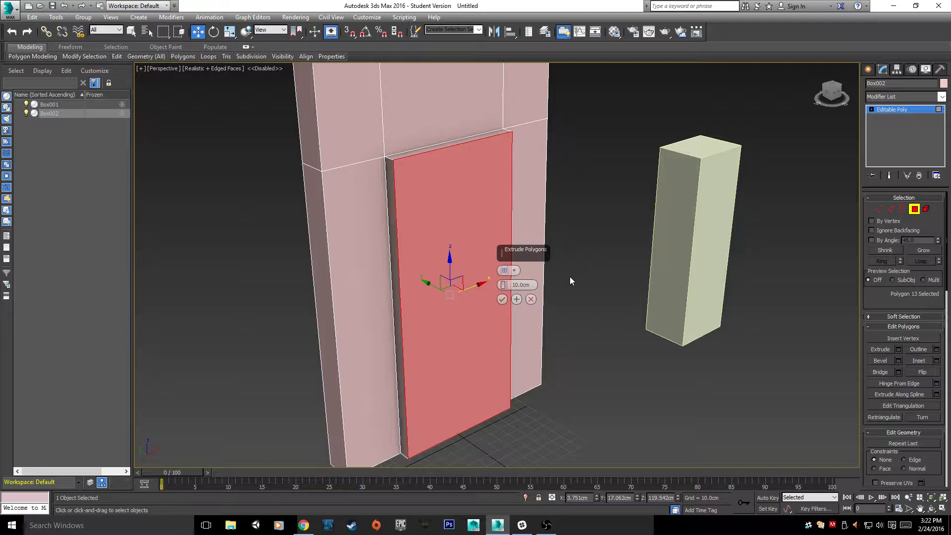
left_click(510, 270)
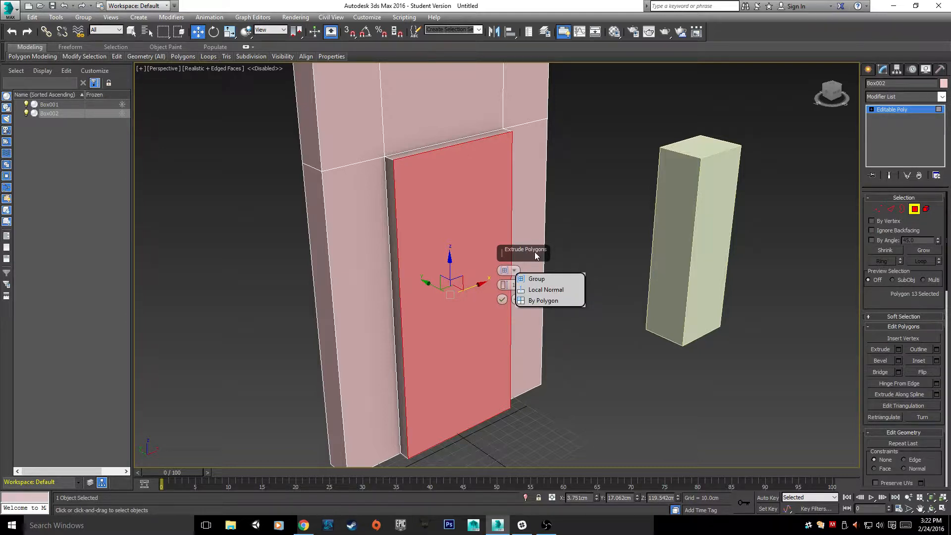
left_click(542, 280)
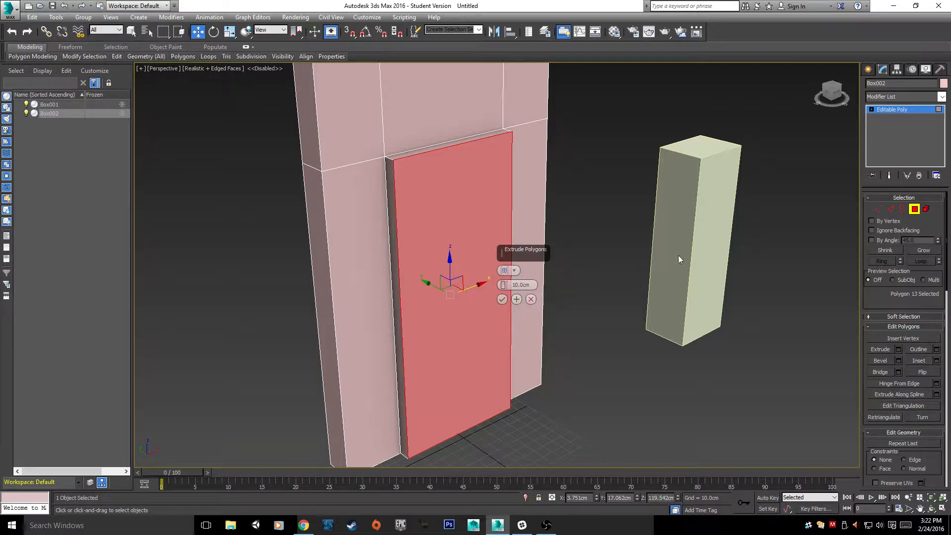
left_click(529, 299)
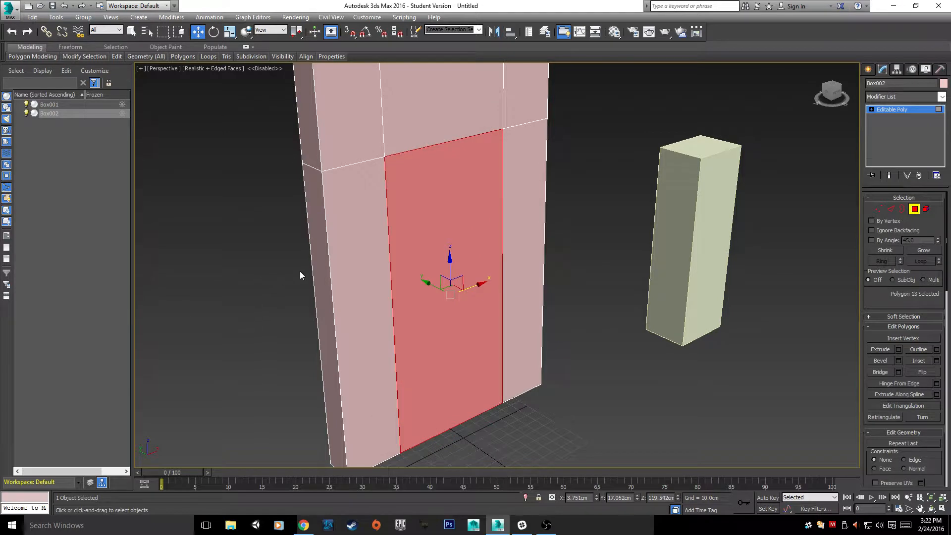
- Try to extrude the door polygon together with the wall's lower side polygon by 10 cm, comparing the By Polygon and Group types
left_click(314, 279, "ctrl")
scroll(314, 279, "down", 3)
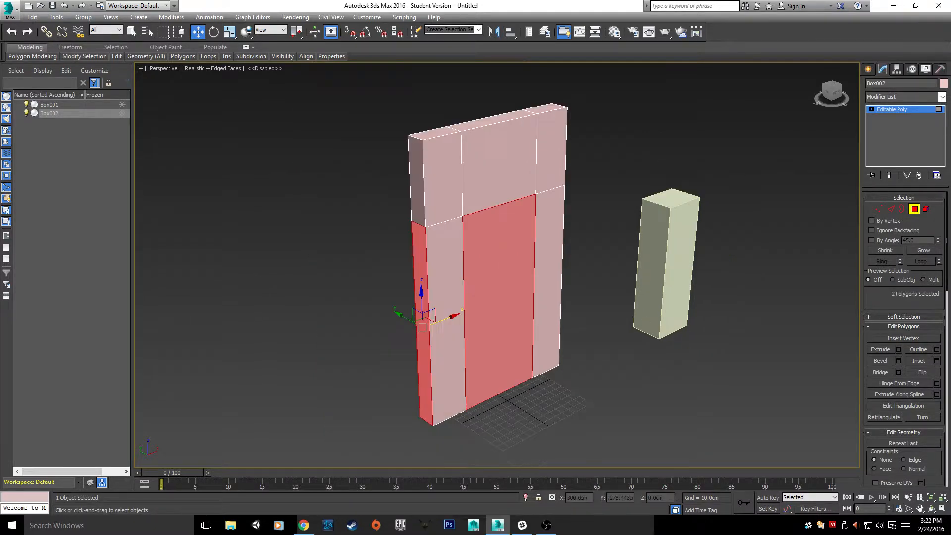
left_click(898, 349)
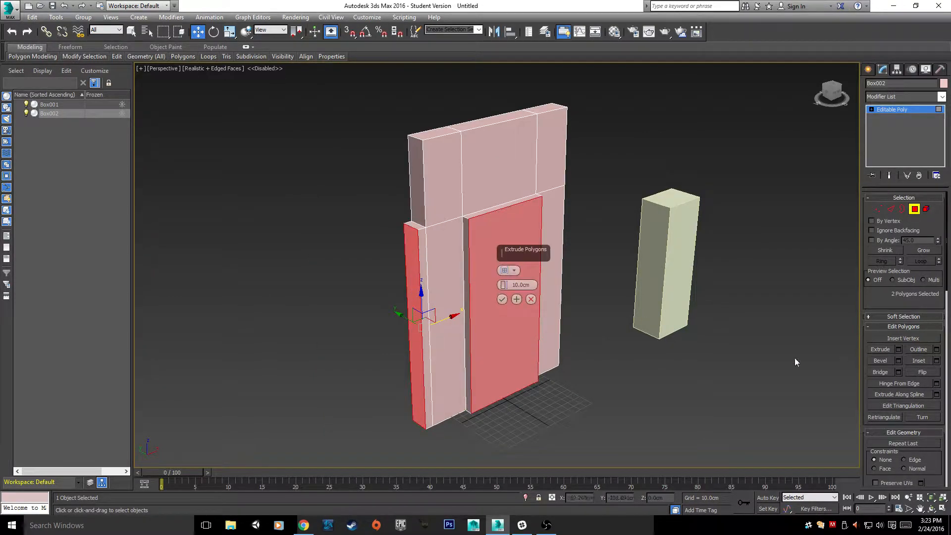
scroll(505, 365, "up", 3)
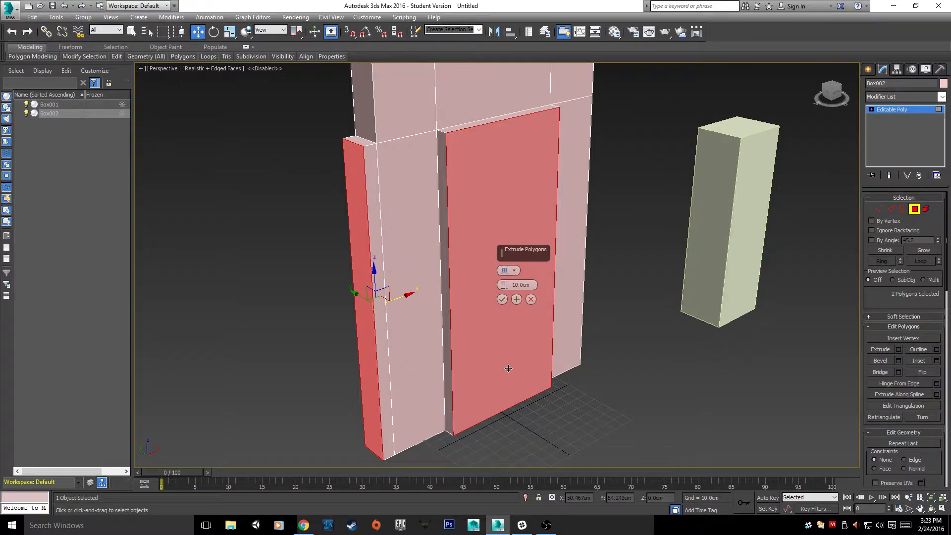
middle_click_drag(507, 367, 446, 327)
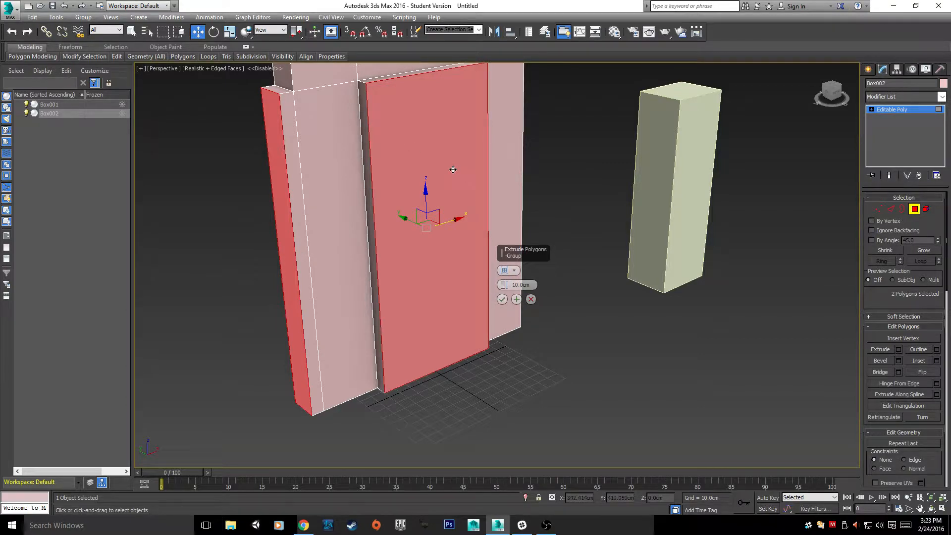
left_click(514, 271)
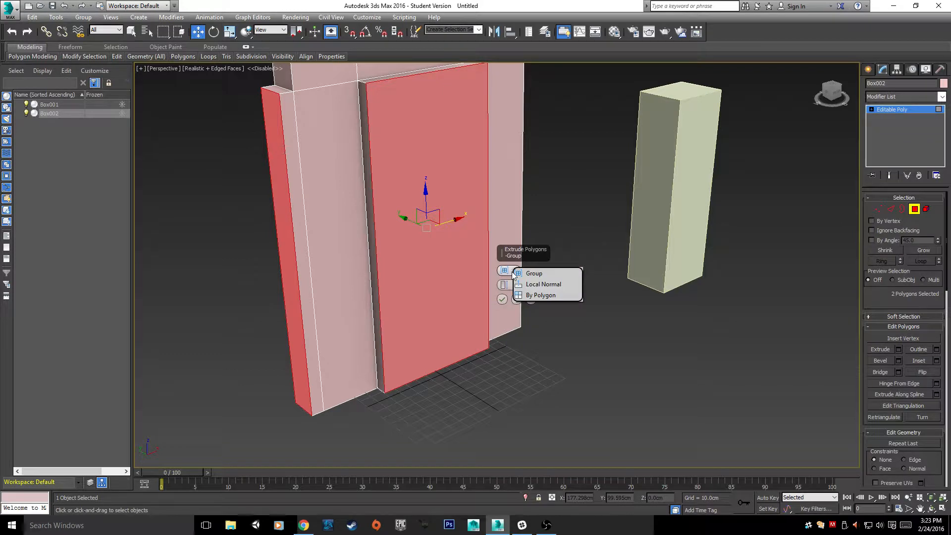
left_click(540, 296)
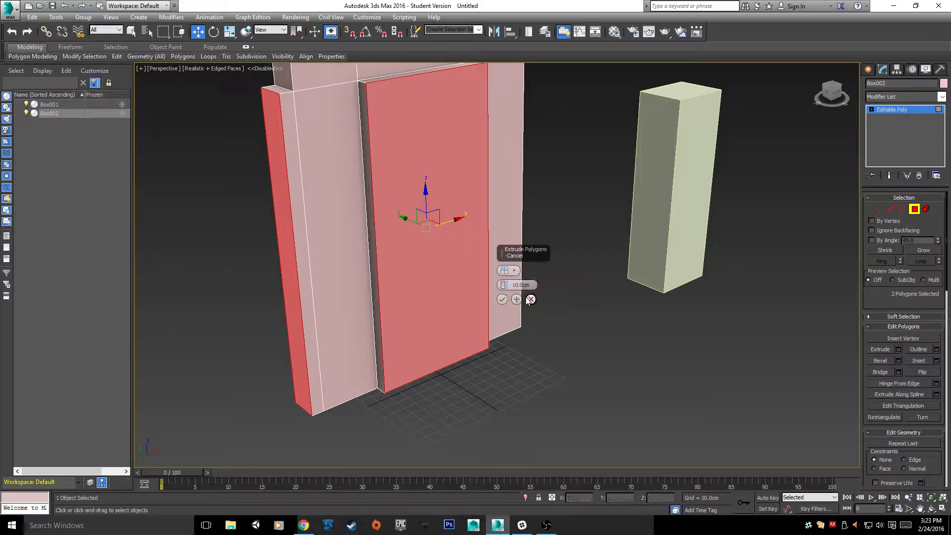
left_click(514, 271)
left_click(515, 273)
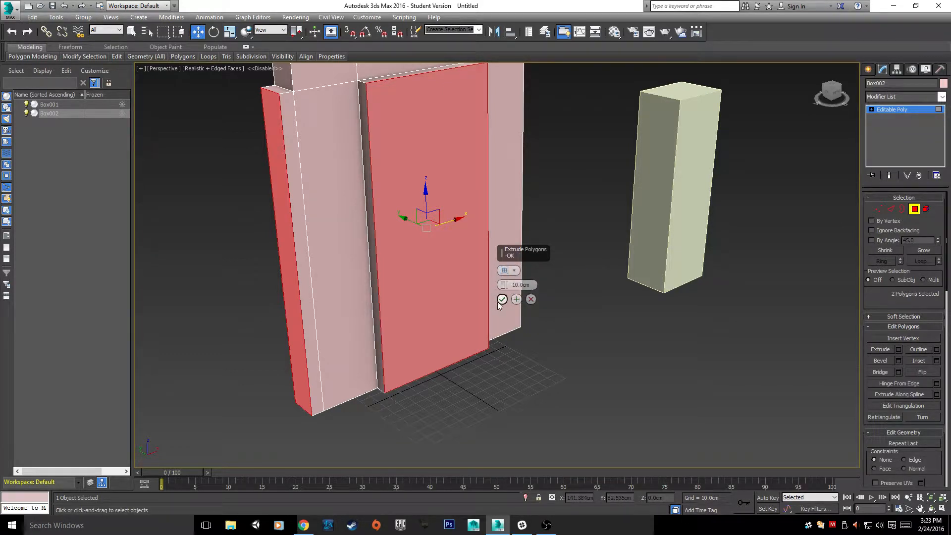
left_click(528, 303)
- Select only the front door polygon, try extruding it about -23.2 cm into the wall, and delete the polygon
scroll(600, 331, "up", 3)
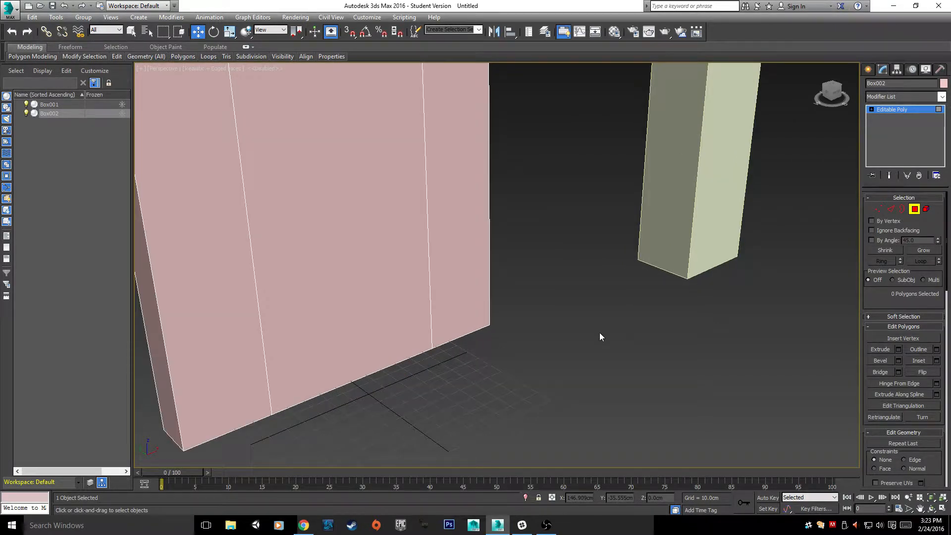
scroll(600, 332, "down", 4)
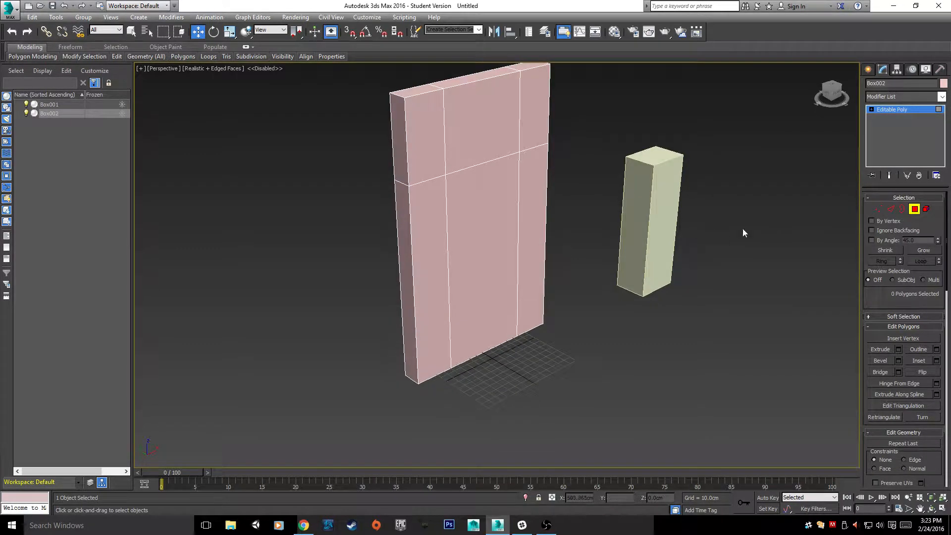
scroll(499, 253, "up", 2)
middle_click_drag(505, 322, 507, 401)
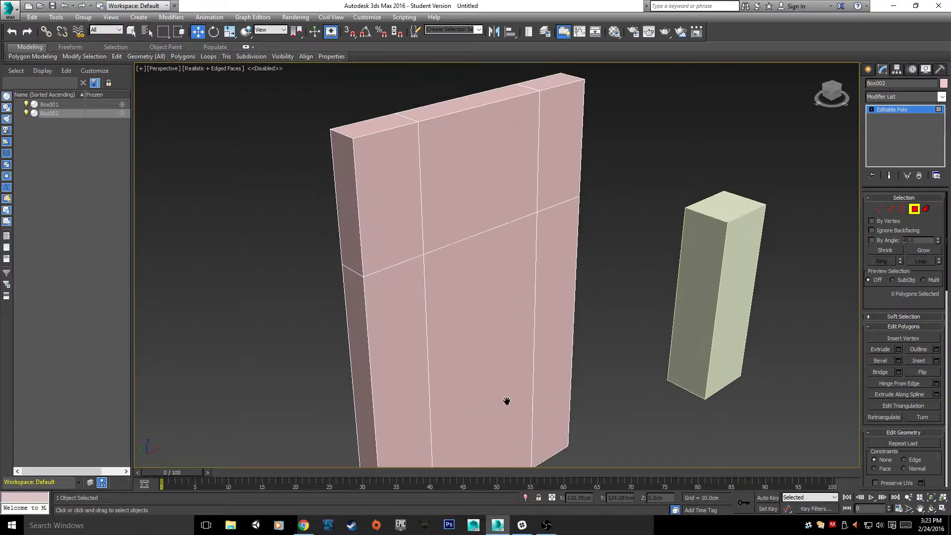
left_click(507, 401)
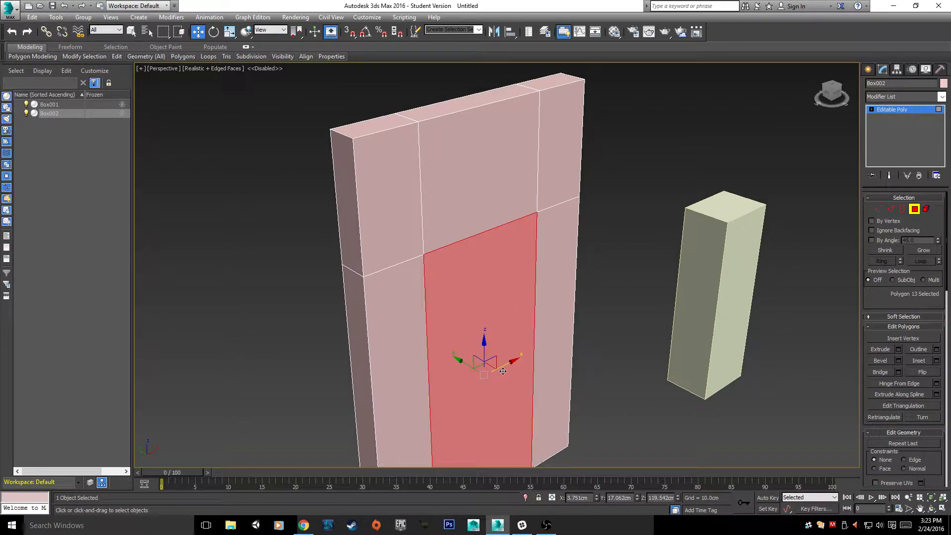
left_click(898, 350)
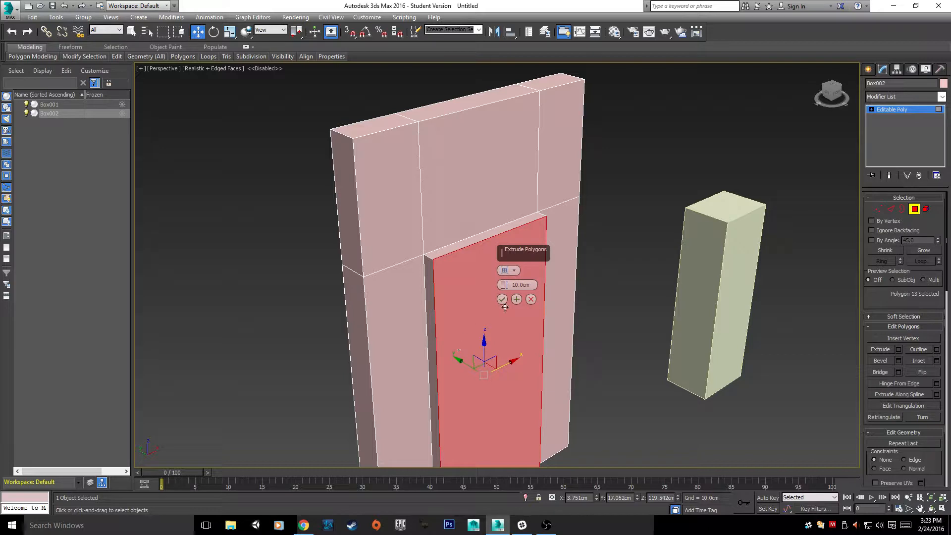
left_click_drag(504, 285, 550, 430)
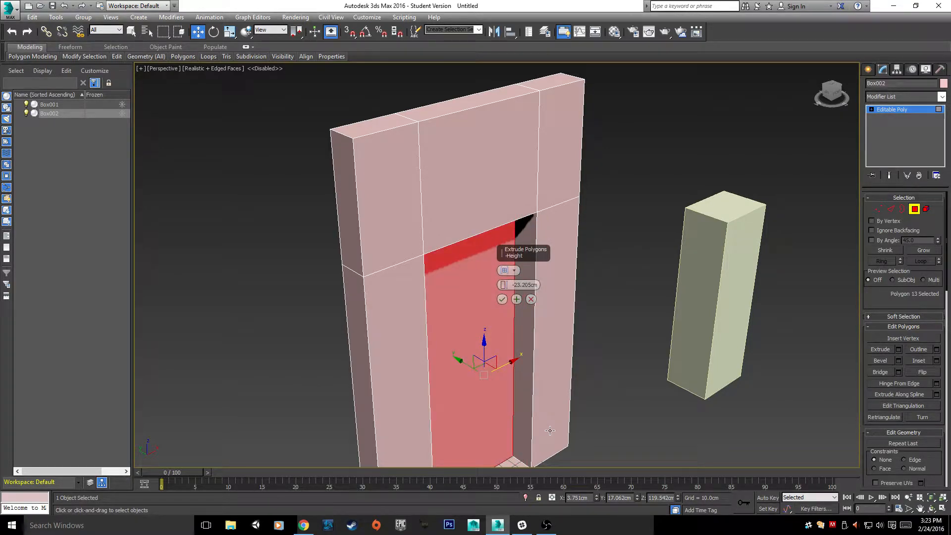
key("Delete")
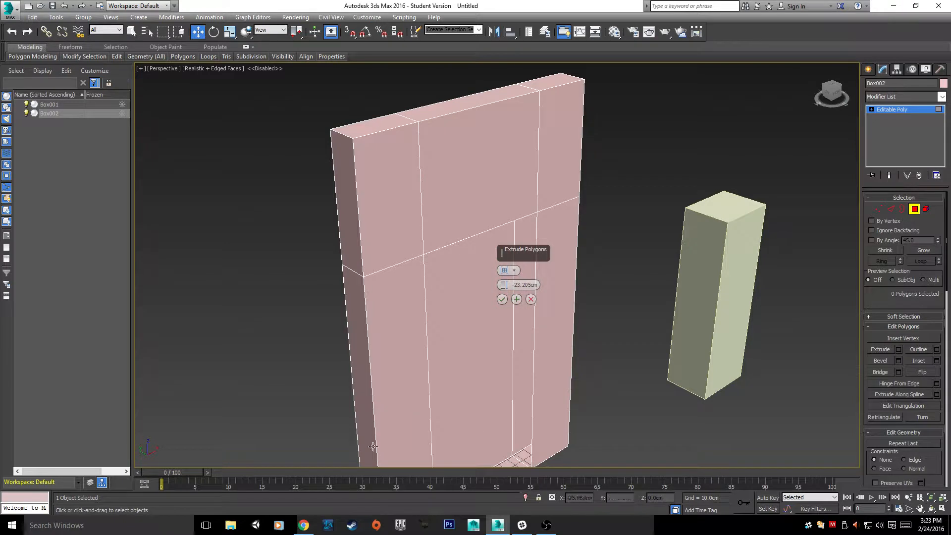
left_click(502, 299)
- Delete the door's back polygon and the bottom polygon between the two posts to open the doorway through the wall
left_click(481, 328)
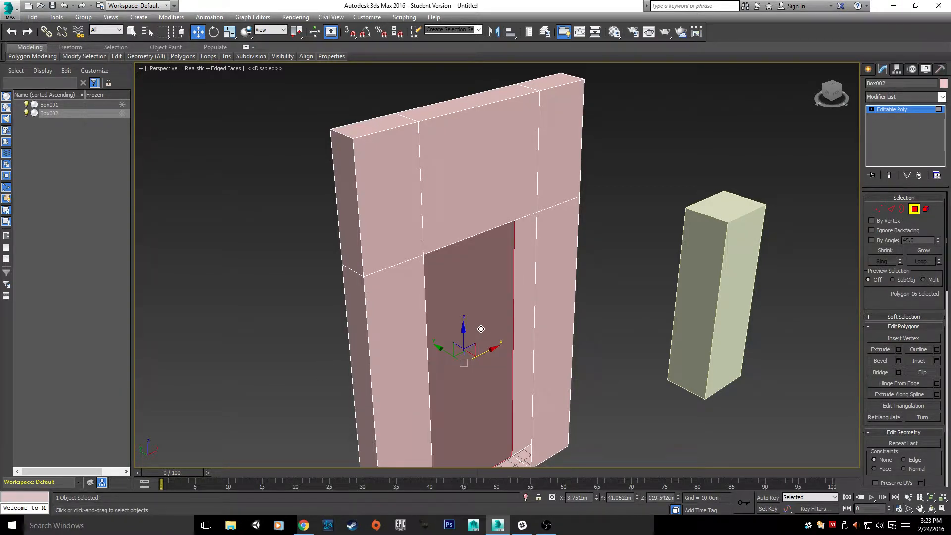
key("Delete")
middle_click_drag(481, 329, 426, 312, "alt")
left_click(424, 320)
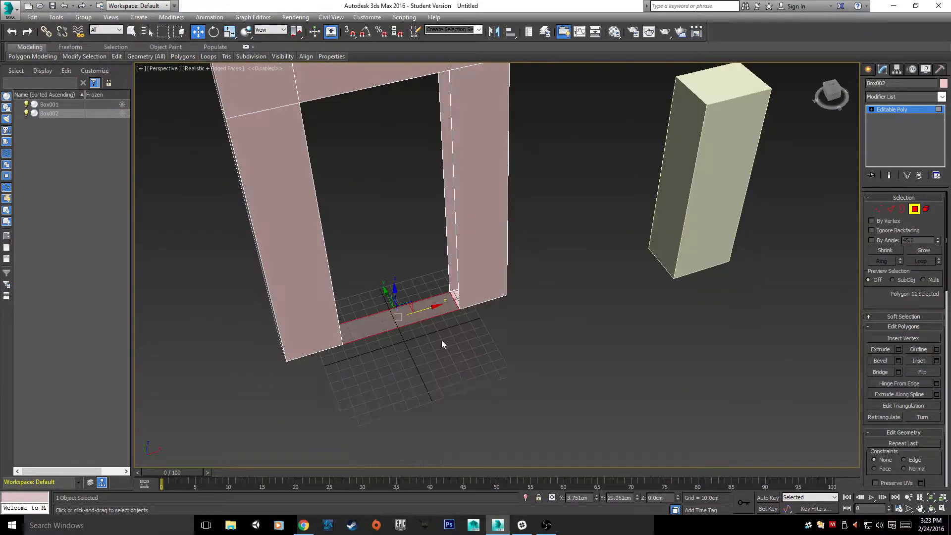
left_click(561, 369)
- Bridge the front and back inner vertical edges of the right post to close the doorway's open side
scroll(462, 265, "up", 5)
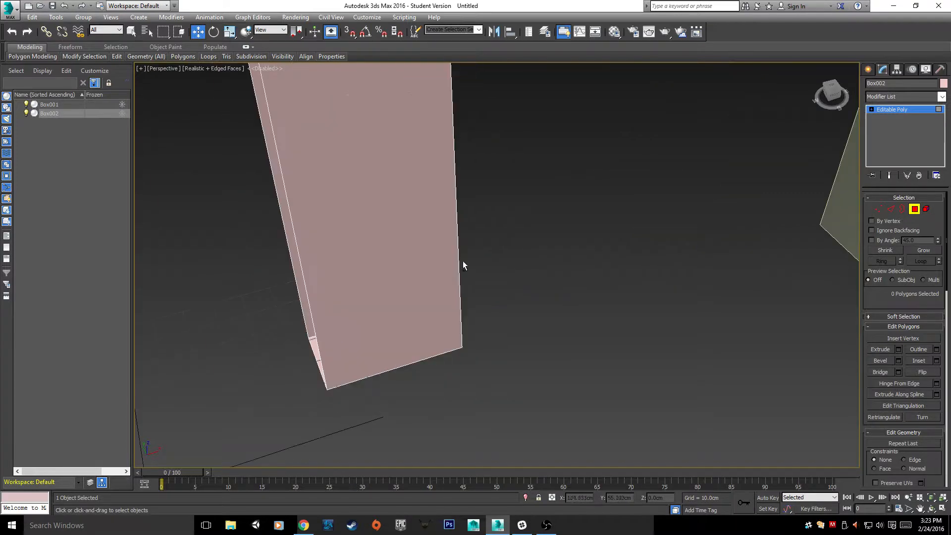
middle_click_drag(366, 287, 630, 233, "alt")
scroll(630, 233, "down", 5)
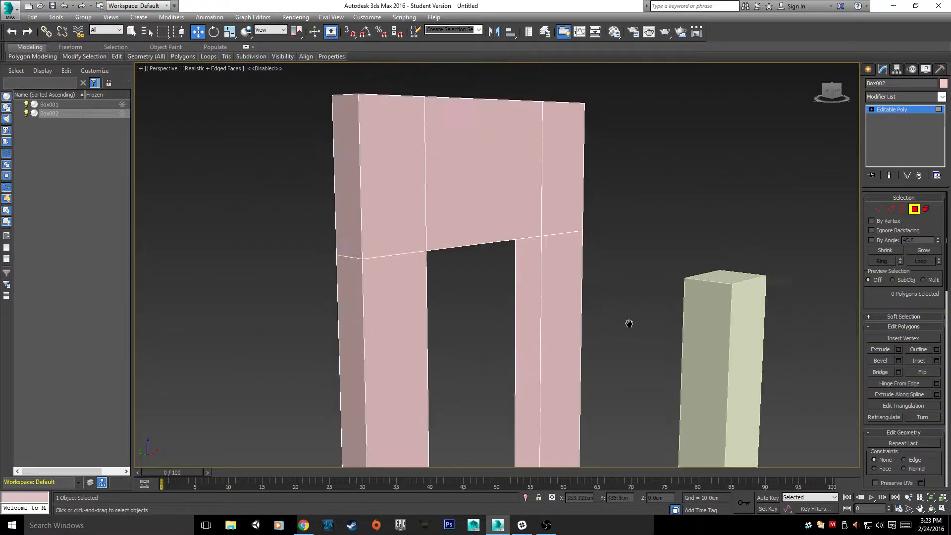
middle_click_drag(629, 322, 672, 223, "alt")
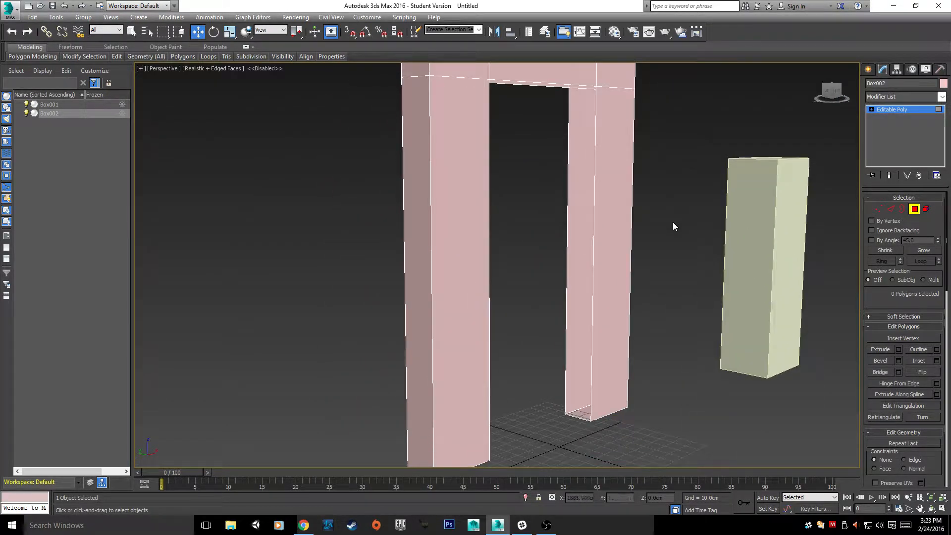
left_click(891, 209)
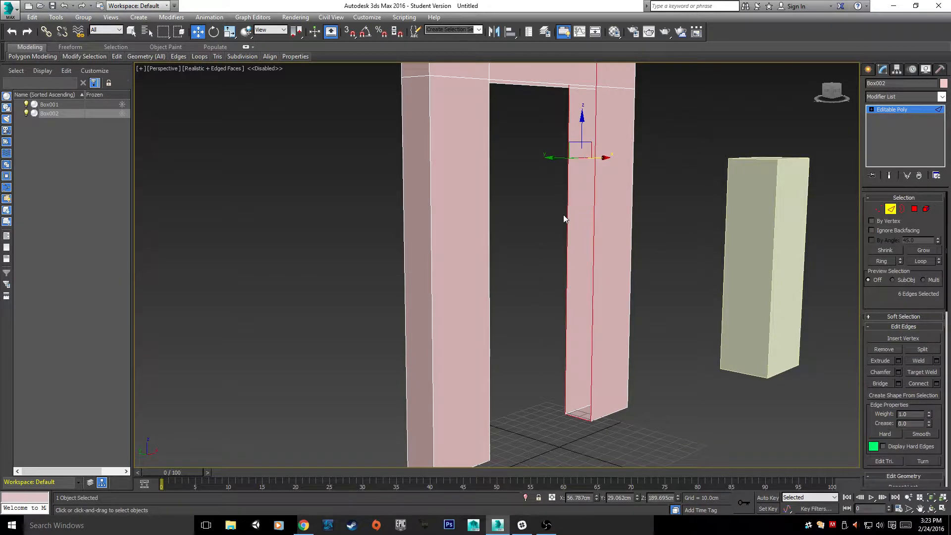
left_click(565, 215)
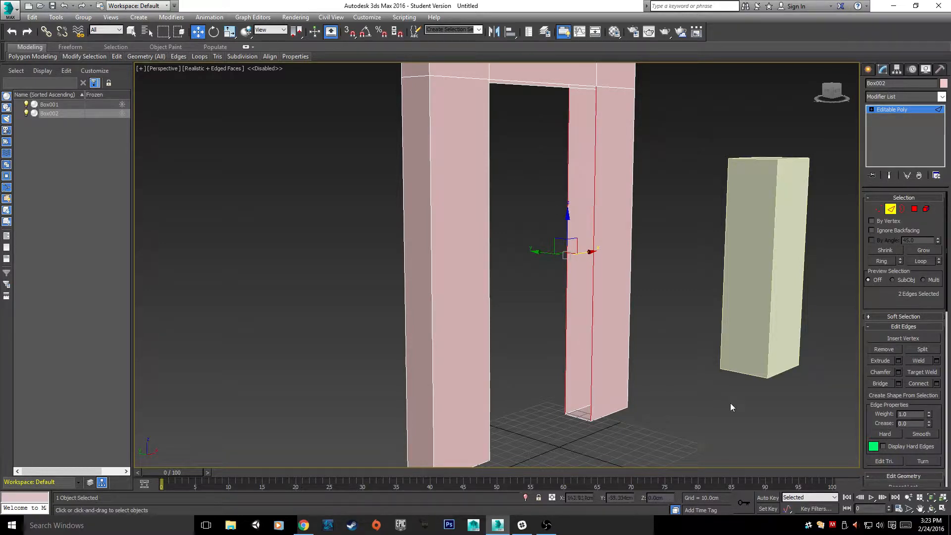
left_click(880, 383)
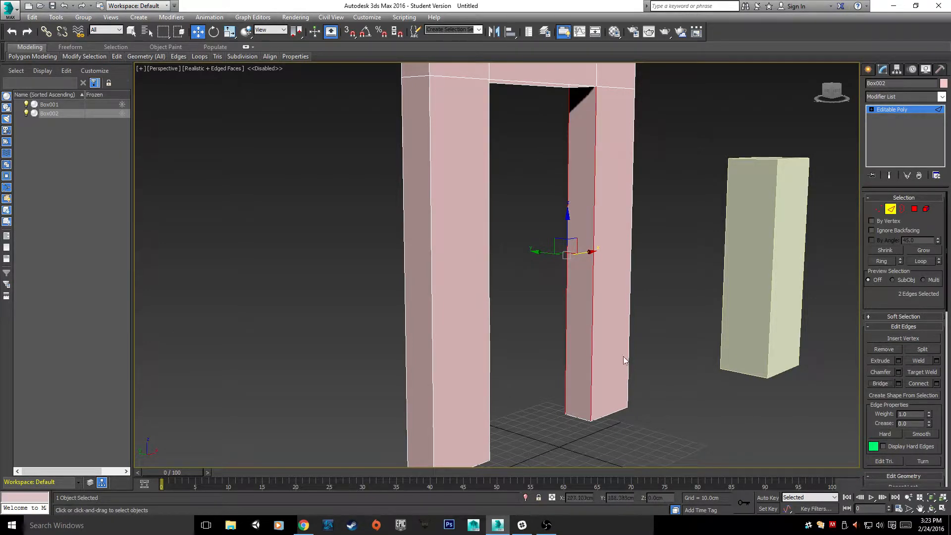
- Bridge the right post's two selected inner vertical edges through the Bridge settings, with 1 segment
left_click(895, 386)
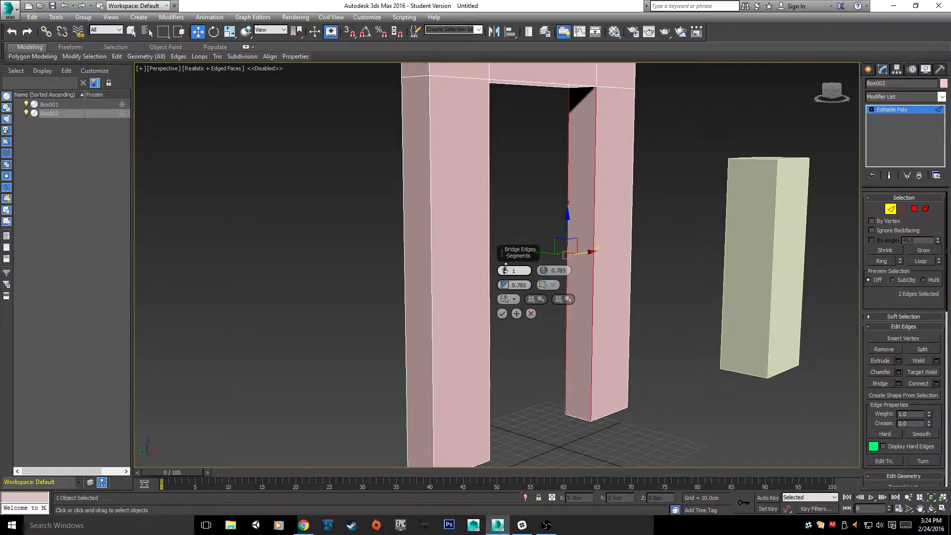
left_click_drag(505, 267, 496, 348)
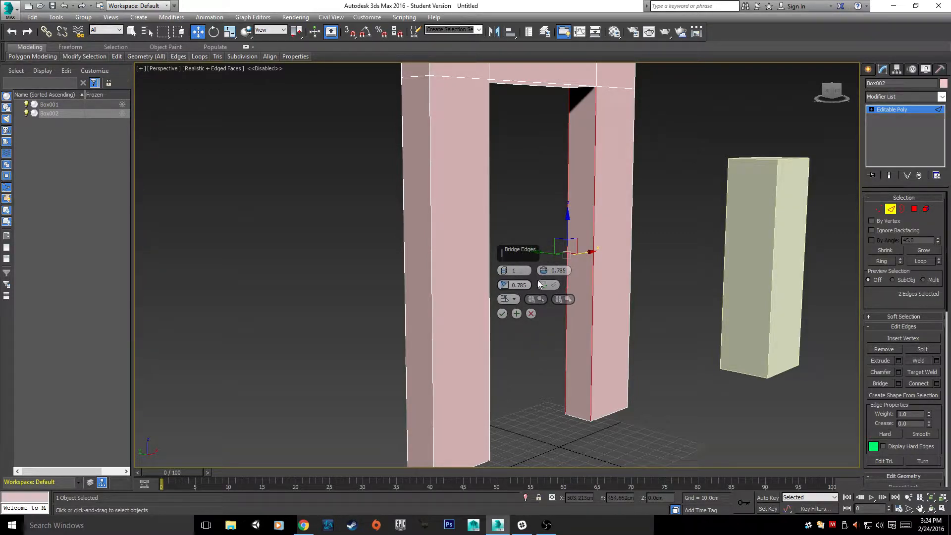
left_click(502, 315)
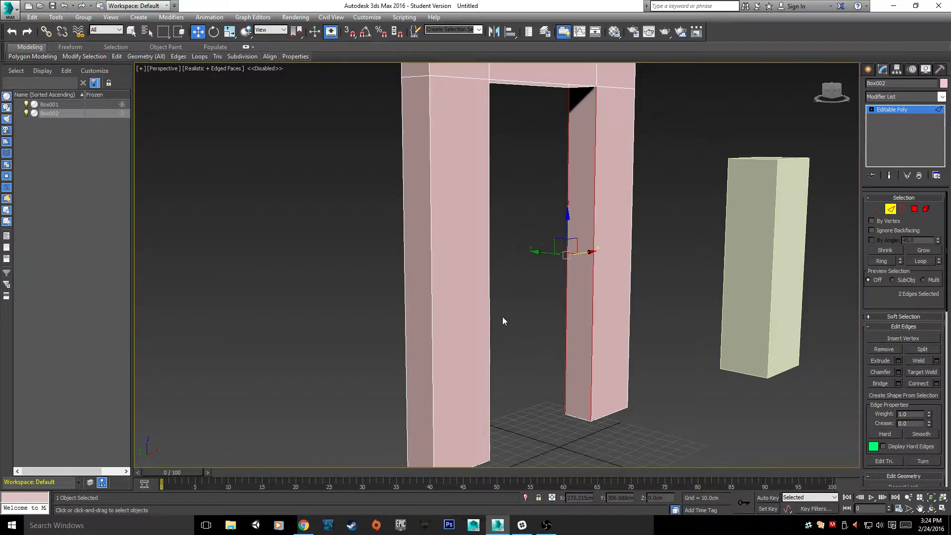
- Bridge the front and back horizontal edges above the doorway to close the underside of the lintel
middle_click_drag(502, 321, 587, 292)
left_click(543, 236)
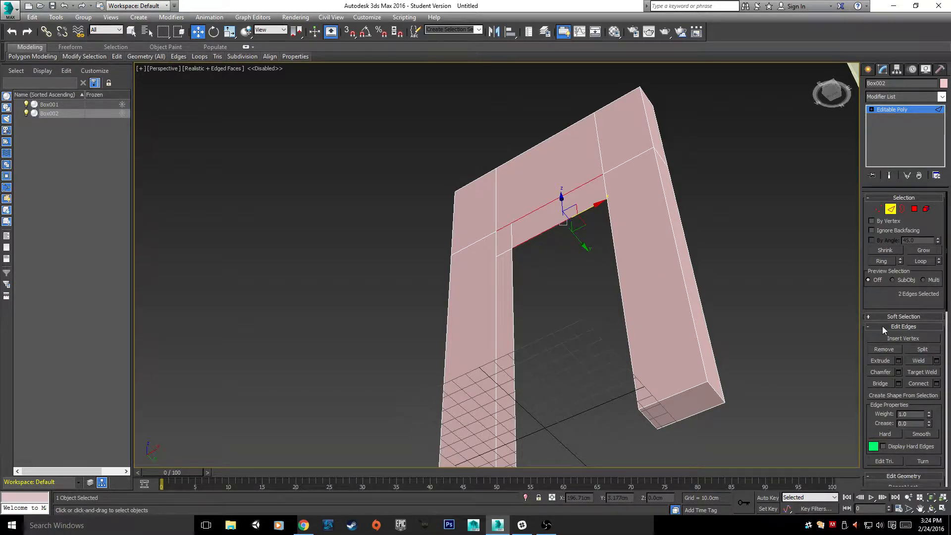
left_click(880, 383)
middle_click_drag(500, 354, 502, 394, "alt")
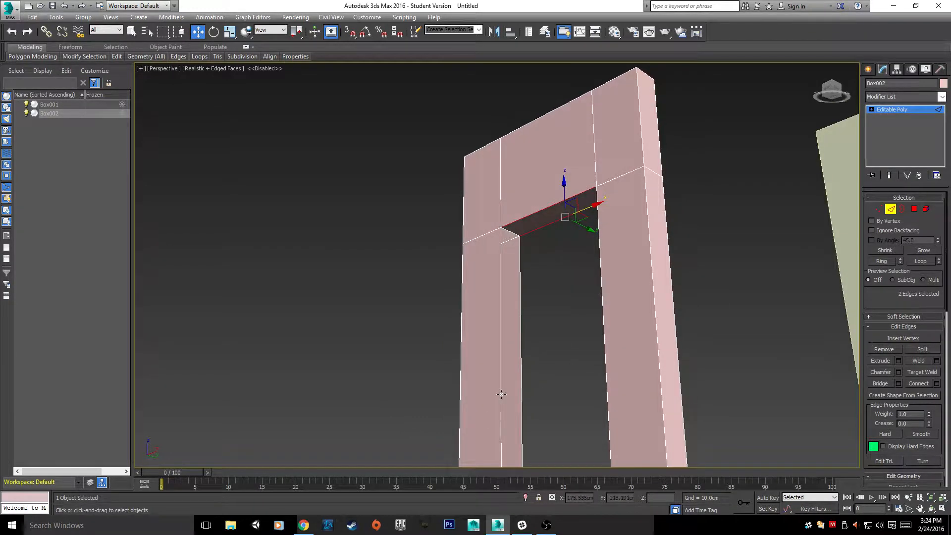
- Bridge the front and back inner vertical edges of the left post, and clear the edge selection
left_click(501, 394)
left_click(519, 379, "ctrl")
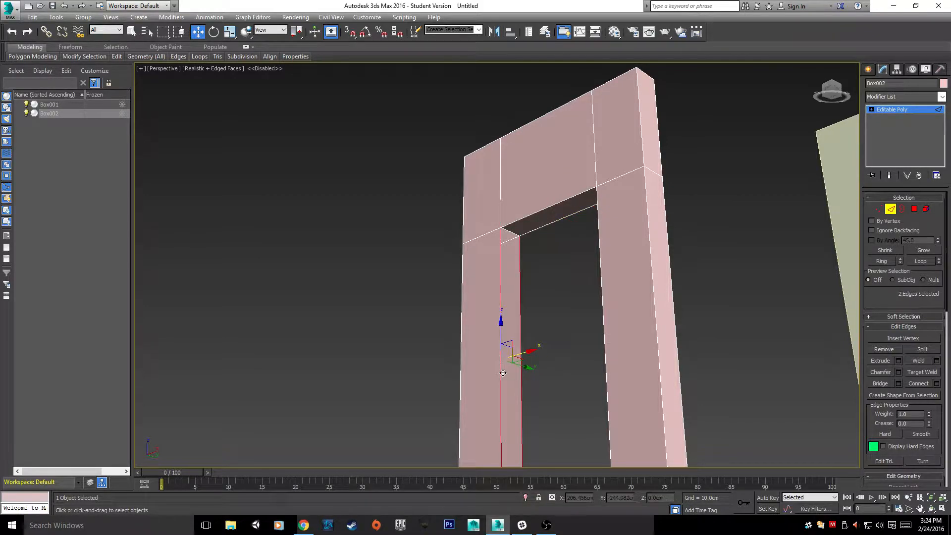
left_click(880, 383)
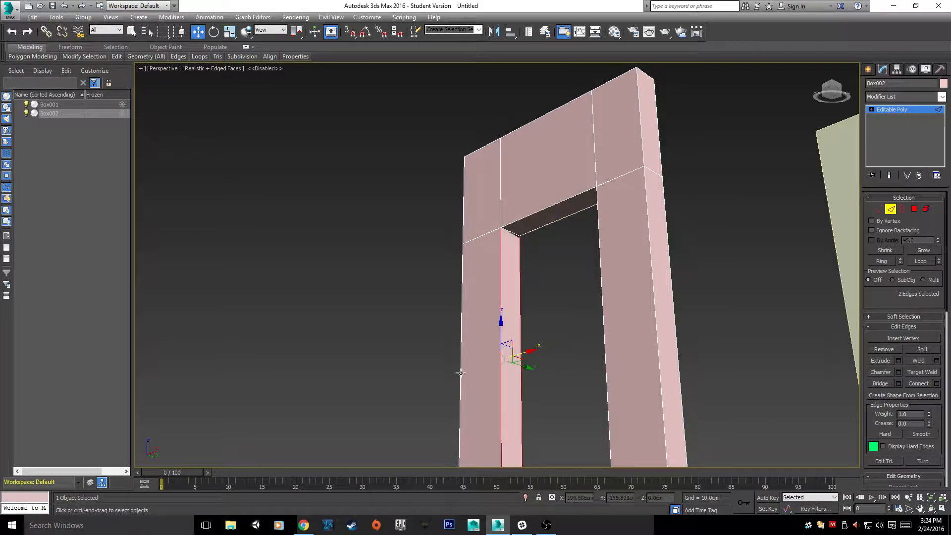
middle_click_drag(465, 376, 521, 299, "alt")
left_click(480, 376)
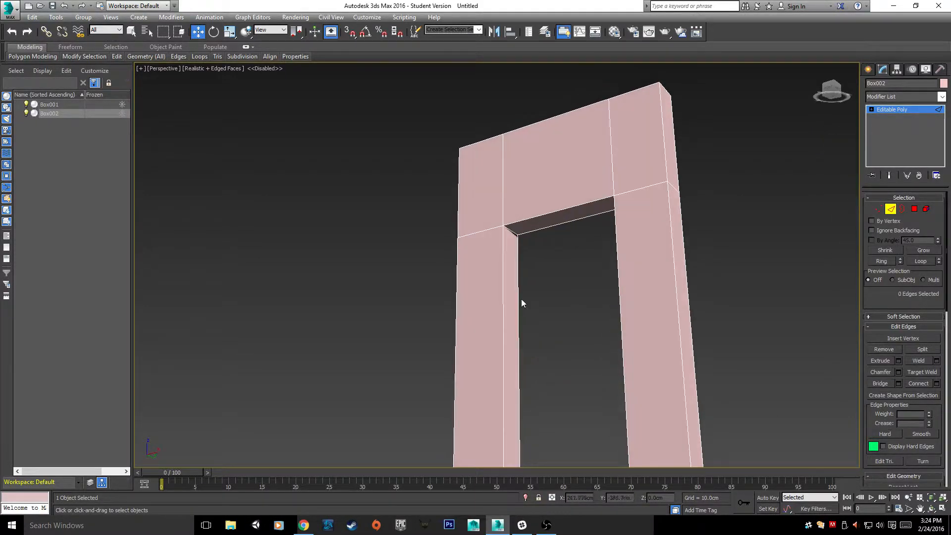
- Chamfer the three front edges around the doorway opening by 1.0 cm with 1 segment
scroll(524, 314, "up", 5)
scroll(586, 284, "up", 3)
scroll(587, 285, "down", 3)
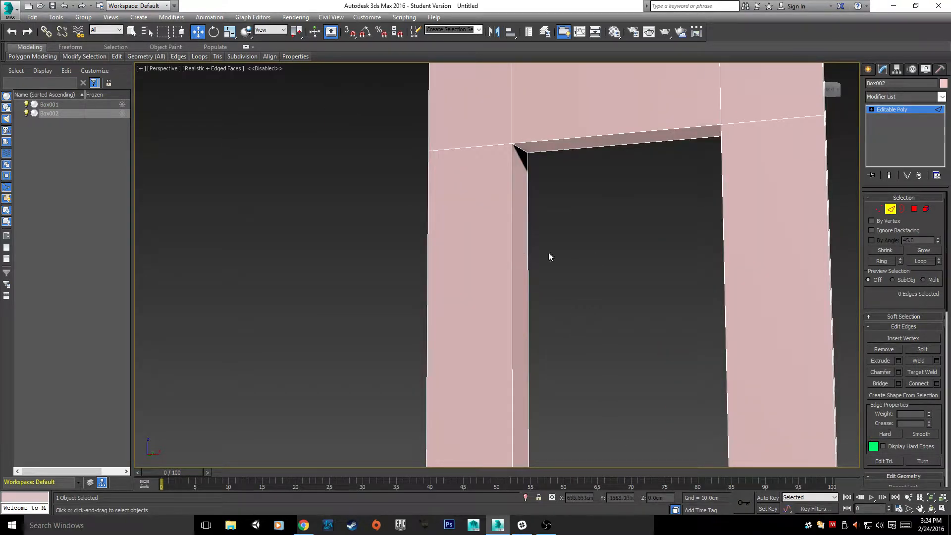
left_click(511, 251)
left_click(596, 134, "ctrl")
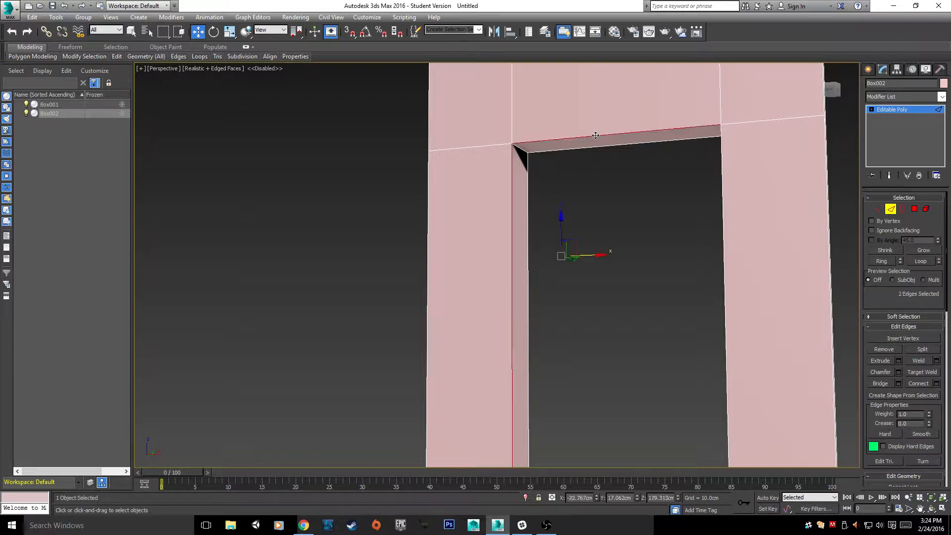
left_click(723, 206, "ctrl")
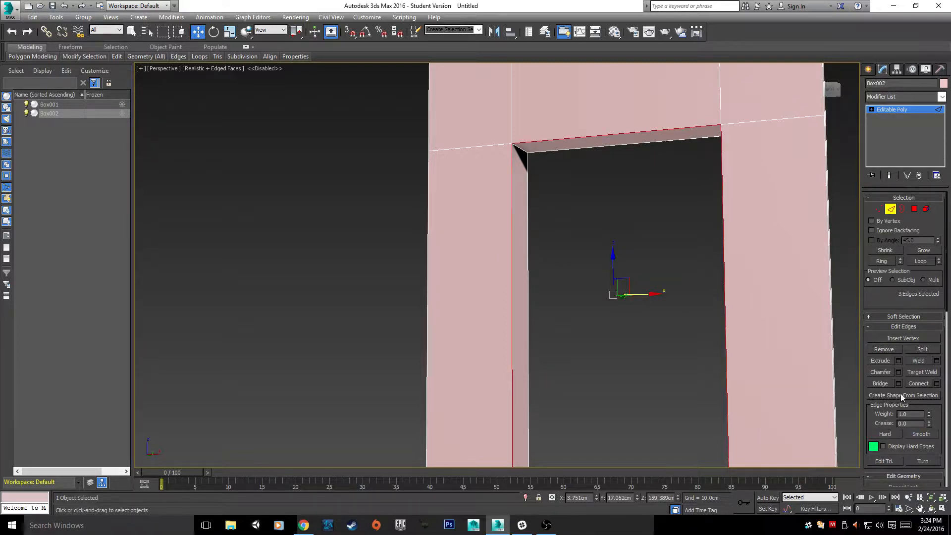
left_click(899, 371)
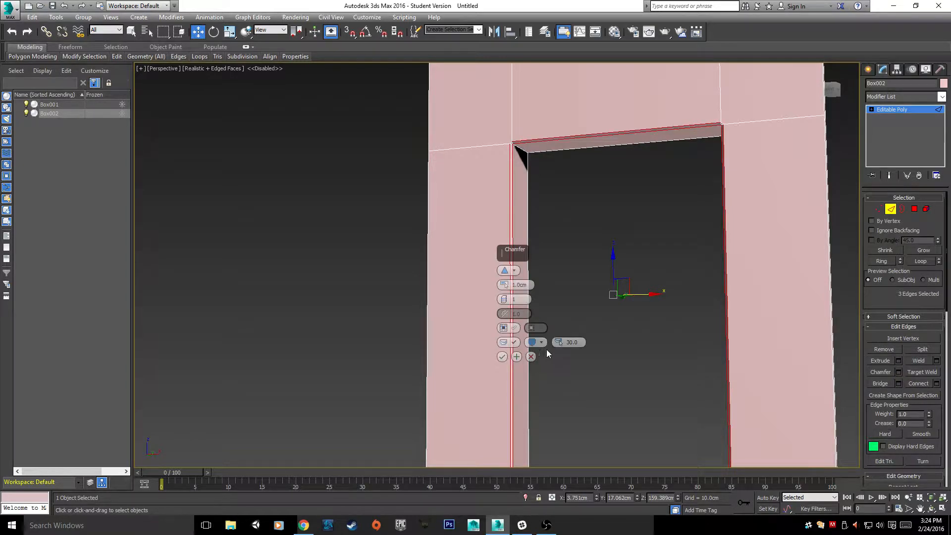
middle_click_drag(624, 366, 825, 361, "alt")
scroll(692, 311, "up", 5)
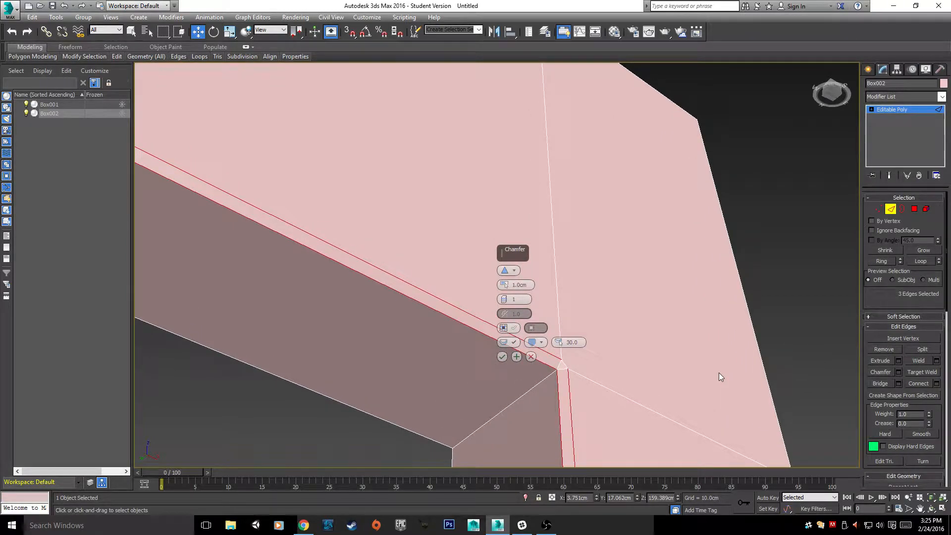
middle_click_drag(718, 373, 742, 384)
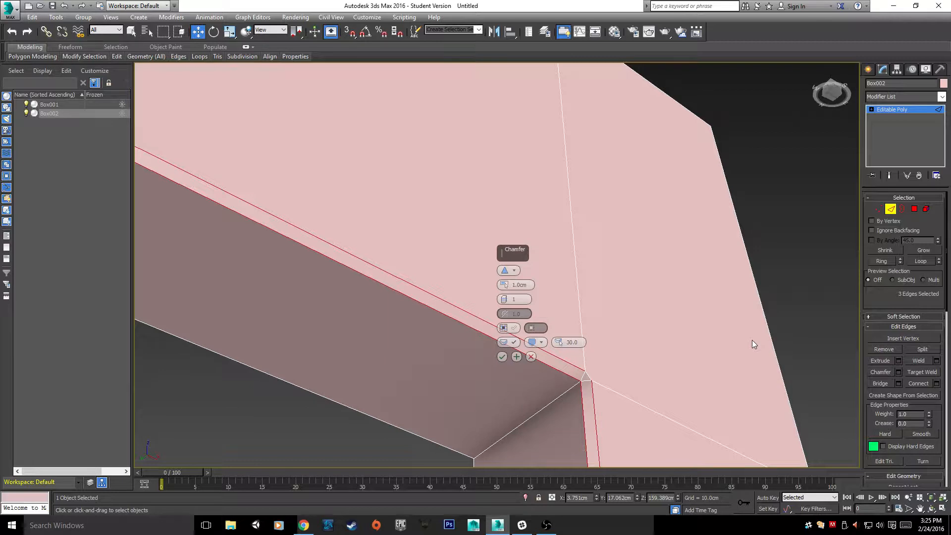
scroll(612, 436, "up", 5)
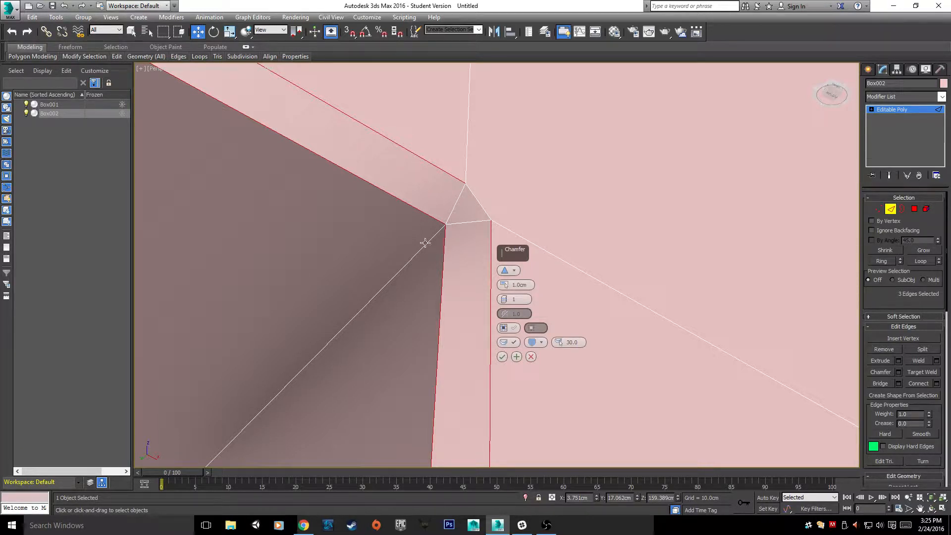
scroll(384, 236, "down", 5)
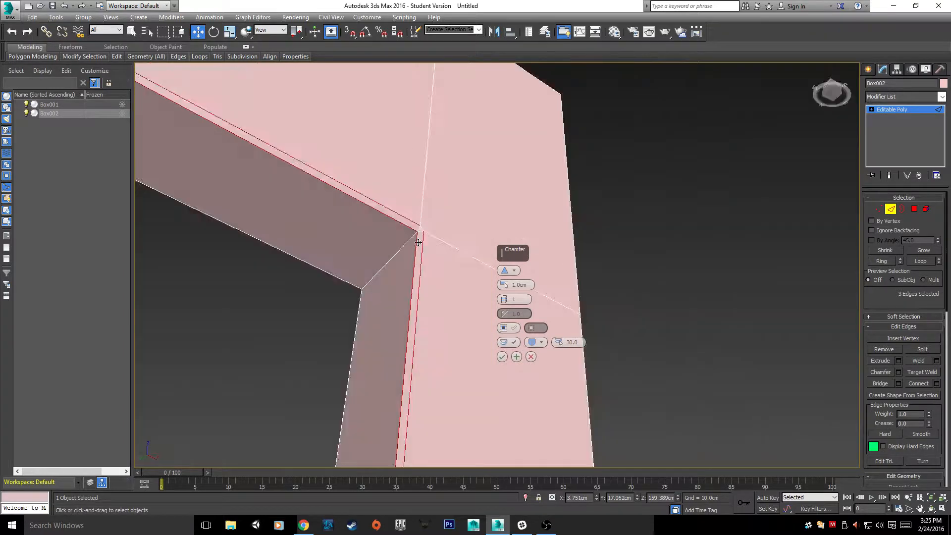
middle_click_drag(385, 236, 457, 172, "alt")
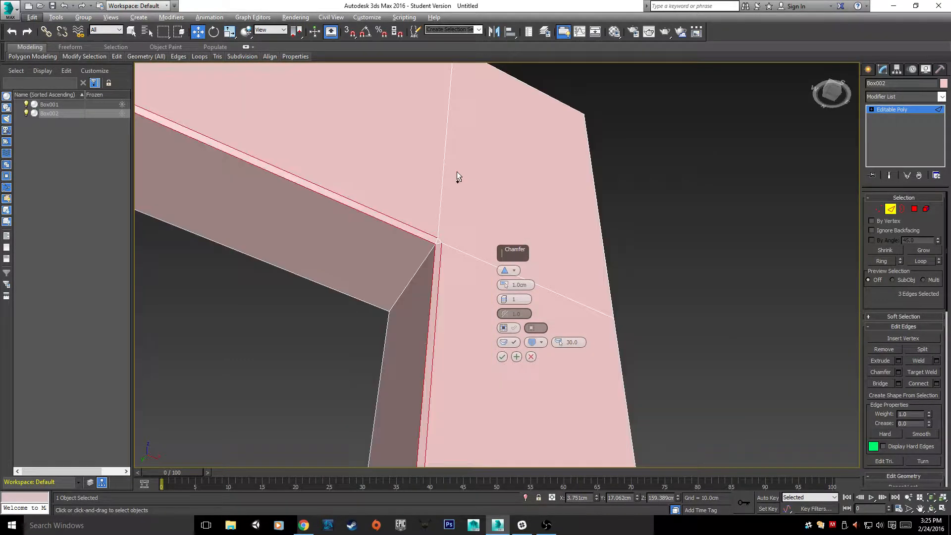
scroll(435, 218, "up", 1)
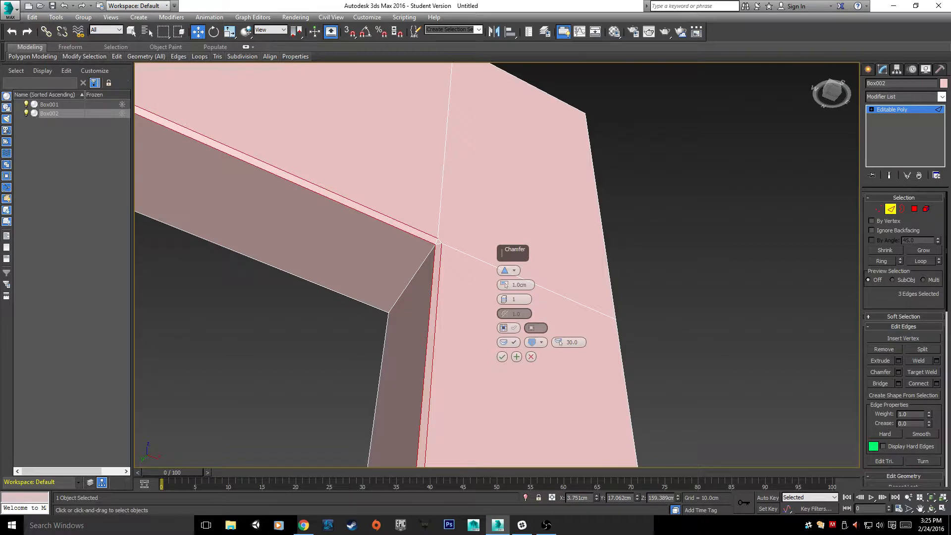
scroll(433, 300, "up", 4)
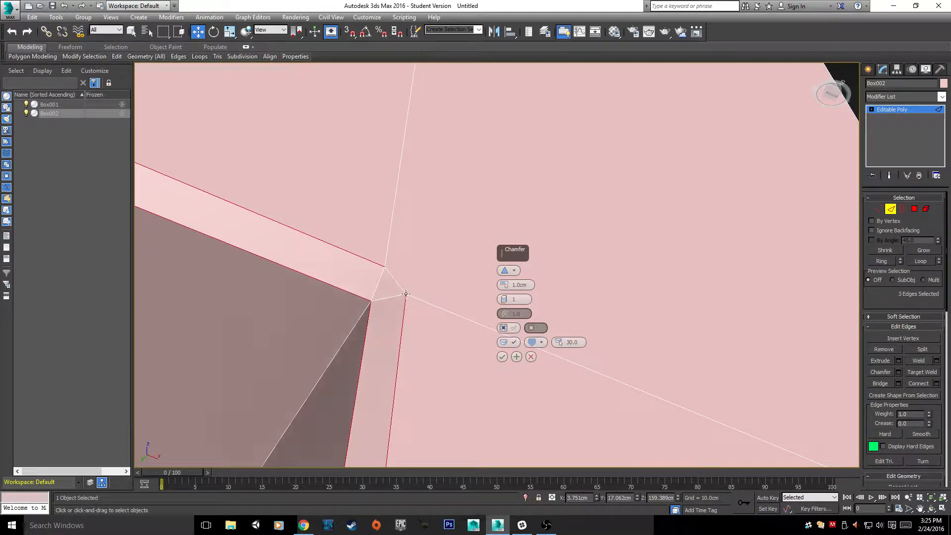
left_click(502, 356)
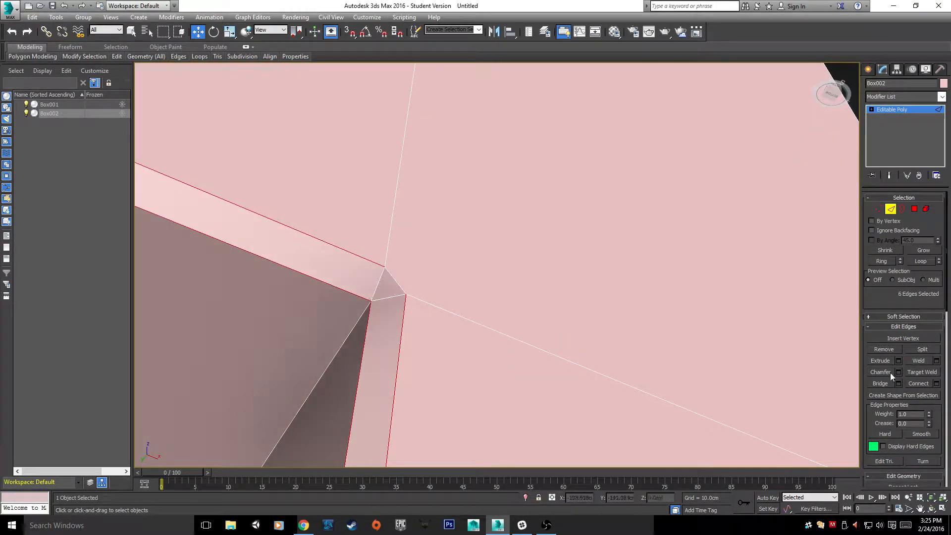
- Collapse the two front-face vertices of the small chamfer triangle at the doorway's upper right corner into one
key("1")
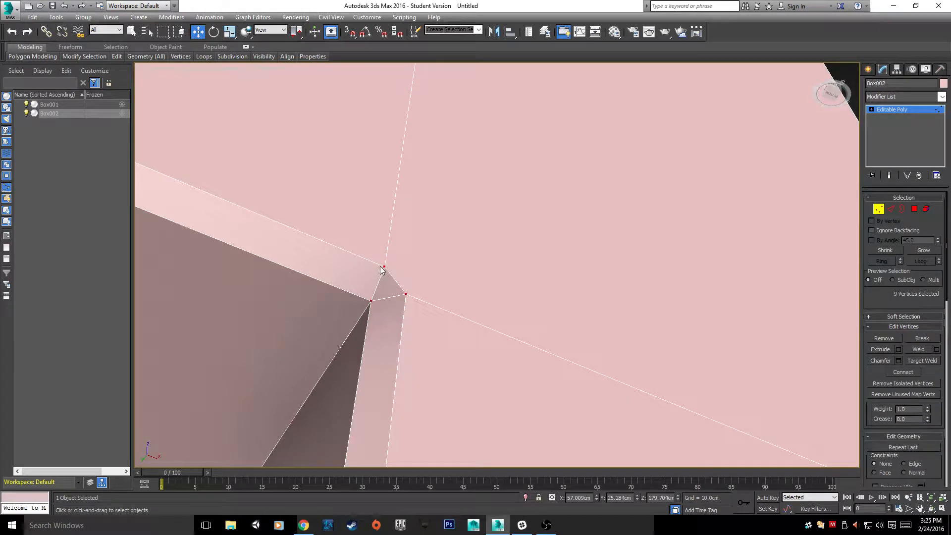
left_click(385, 267)
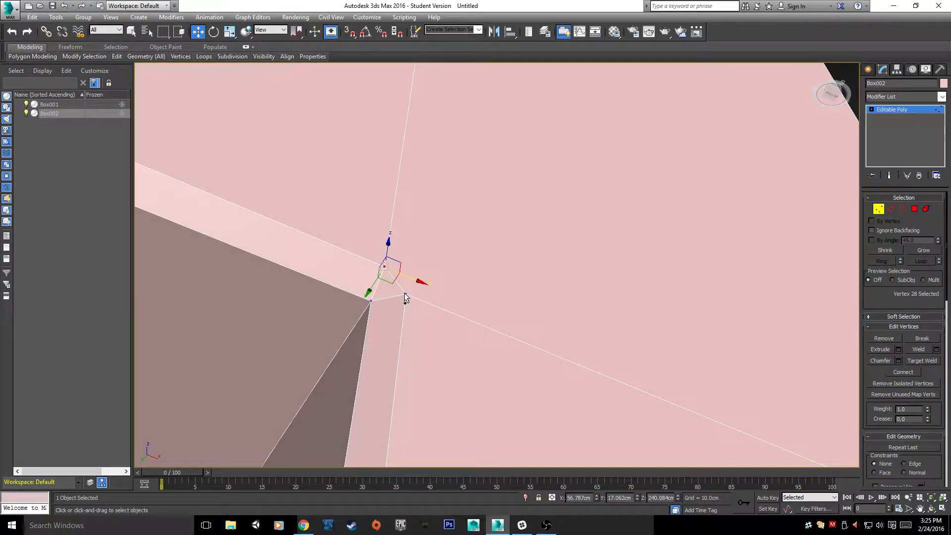
left_click(404, 294, "ctrl")
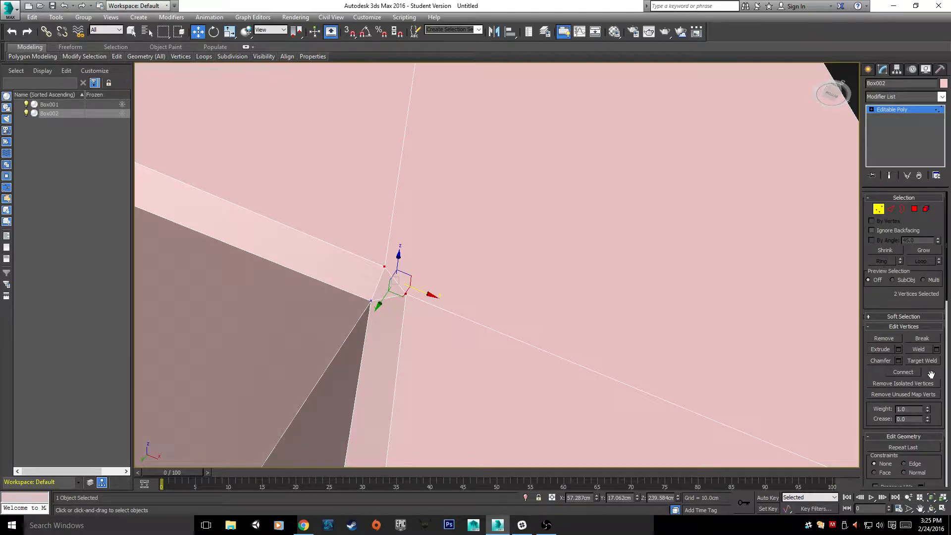
left_click_drag(931, 374, 923, 247)
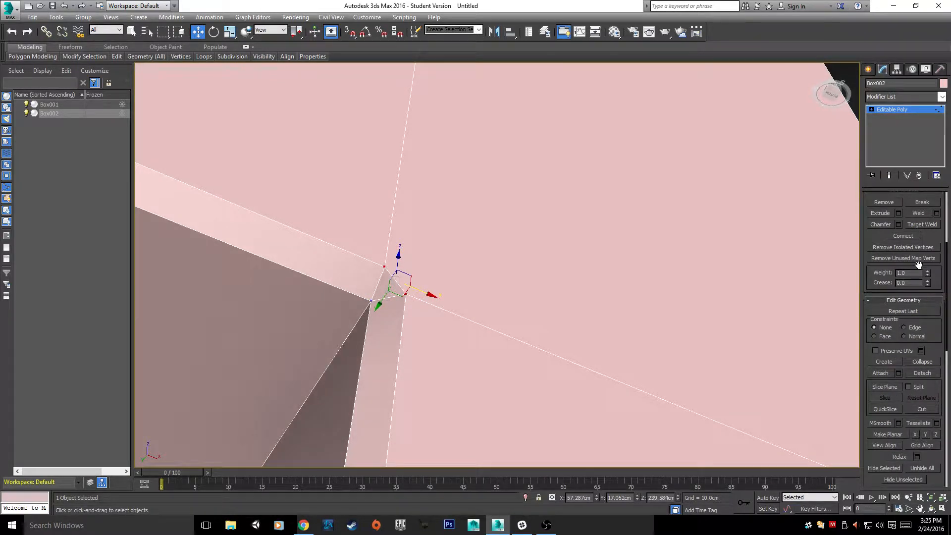
scroll(557, 327, "down", 5)
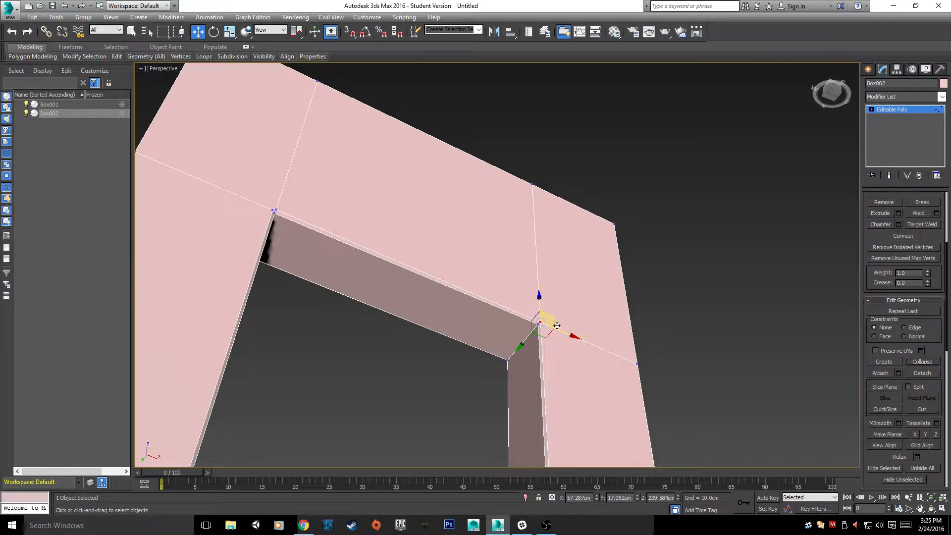
scroll(556, 326, "up", 10)
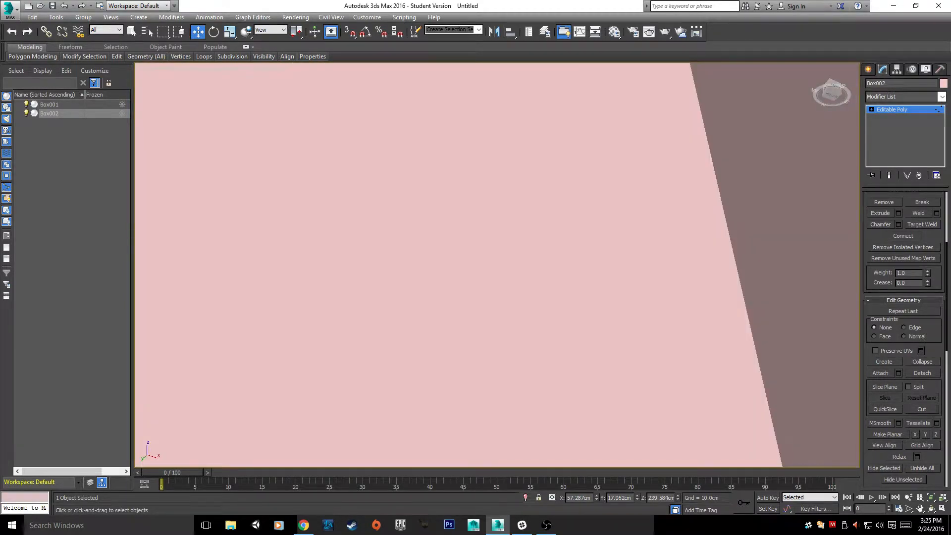
scroll(532, 384, "down", 3)
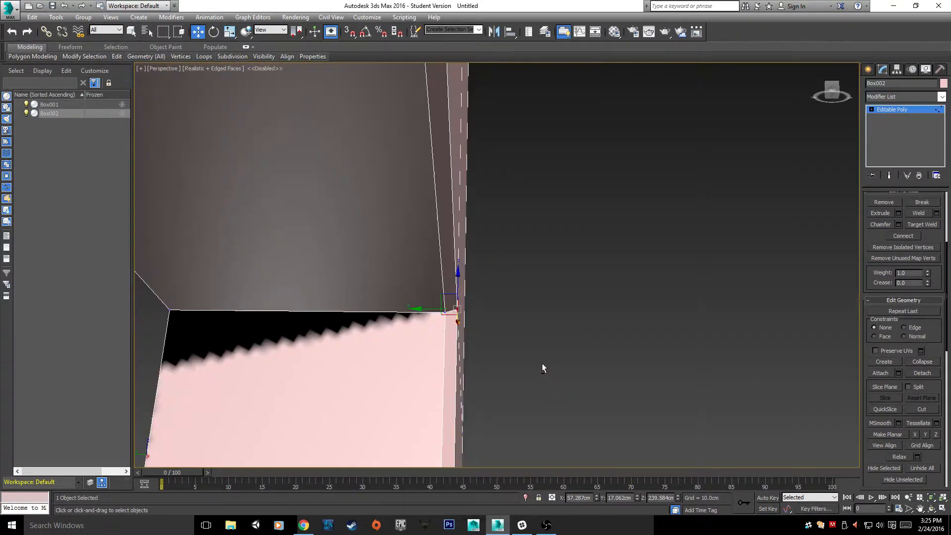
scroll(462, 315, "up", 5)
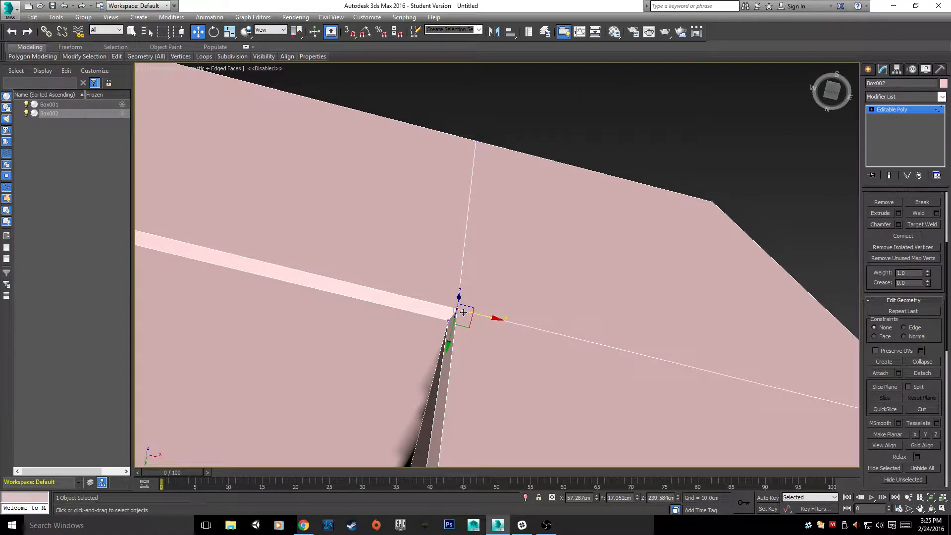
scroll(462, 315, "down", 5)
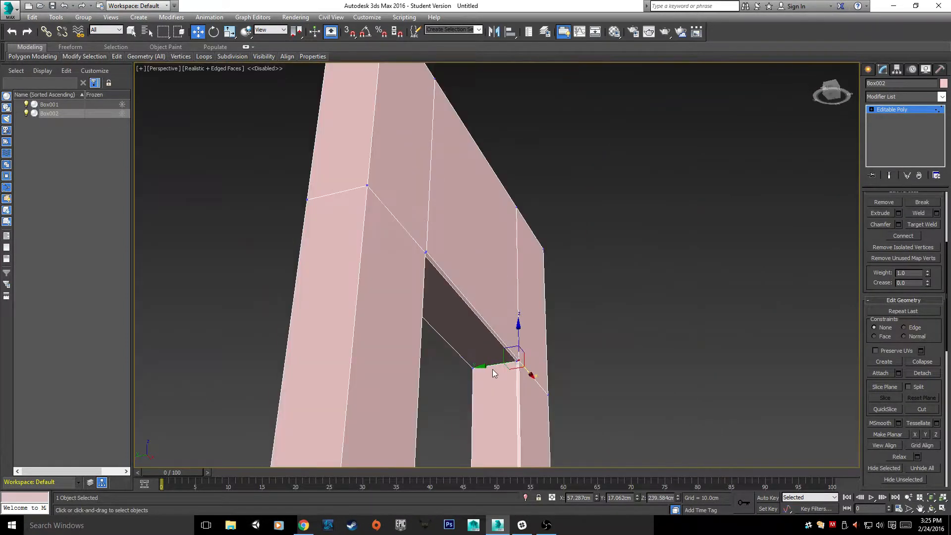
- Collapse the two front-face vertices of the chamfer triangle at the doorway's upper left corner into one
middle_click_drag(457, 373, 379, 376, "alt")
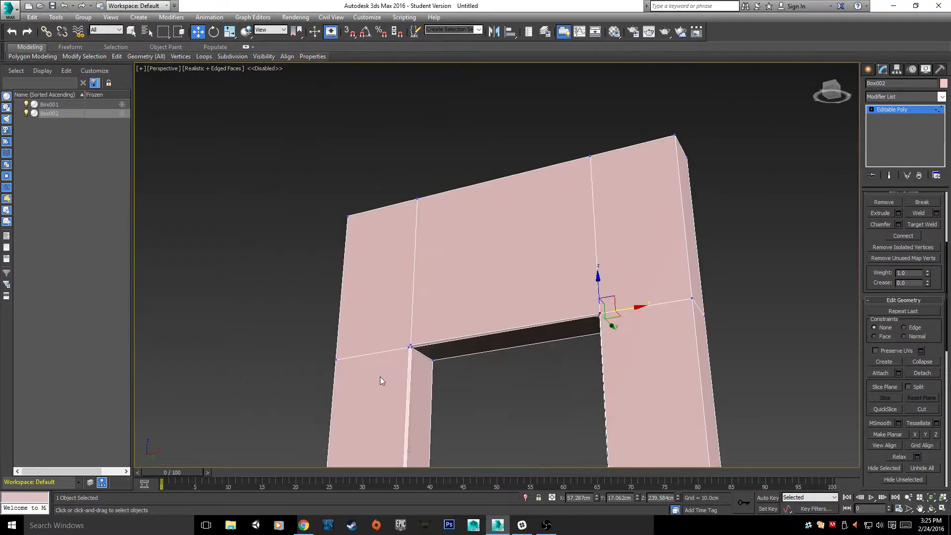
scroll(390, 355, "up", 5)
scroll(450, 332, "up", 3)
scroll(478, 331, "down", 3)
scroll(479, 331, "up", 2)
scroll(479, 331, "down", 1)
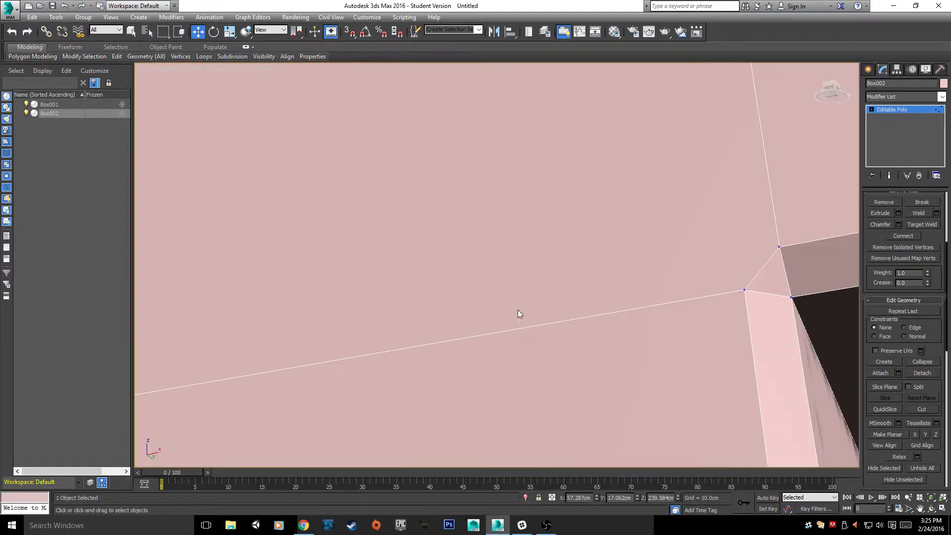
middle_click_drag(631, 286, 604, 272)
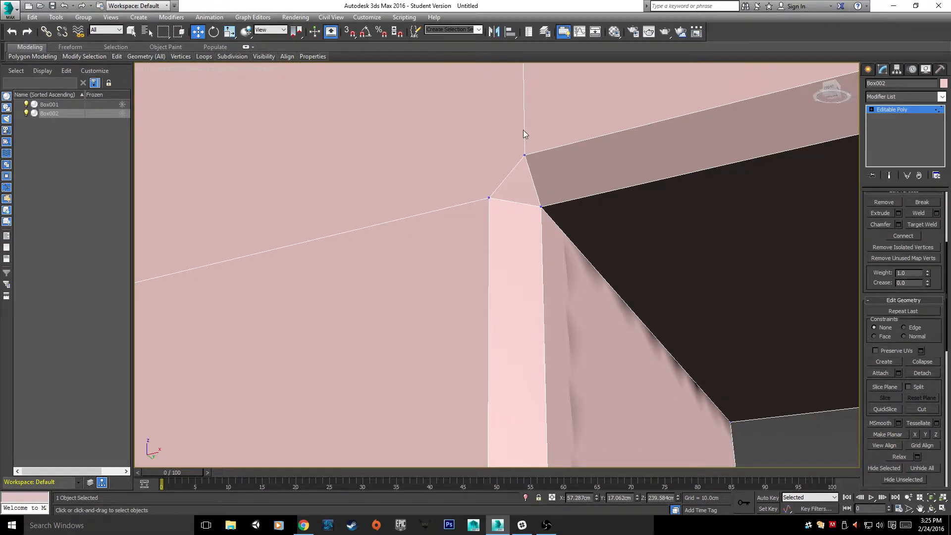
left_click(524, 155)
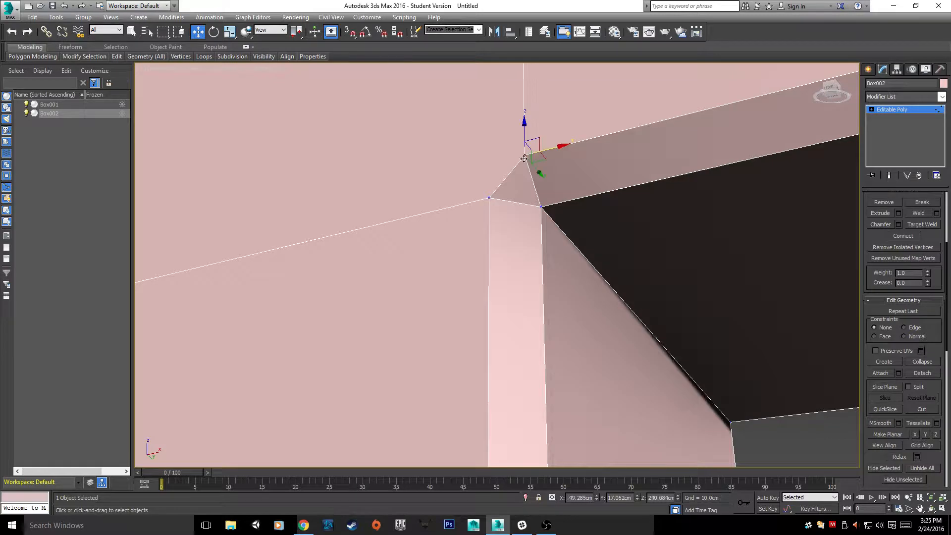
left_click(489, 197, "ctrl")
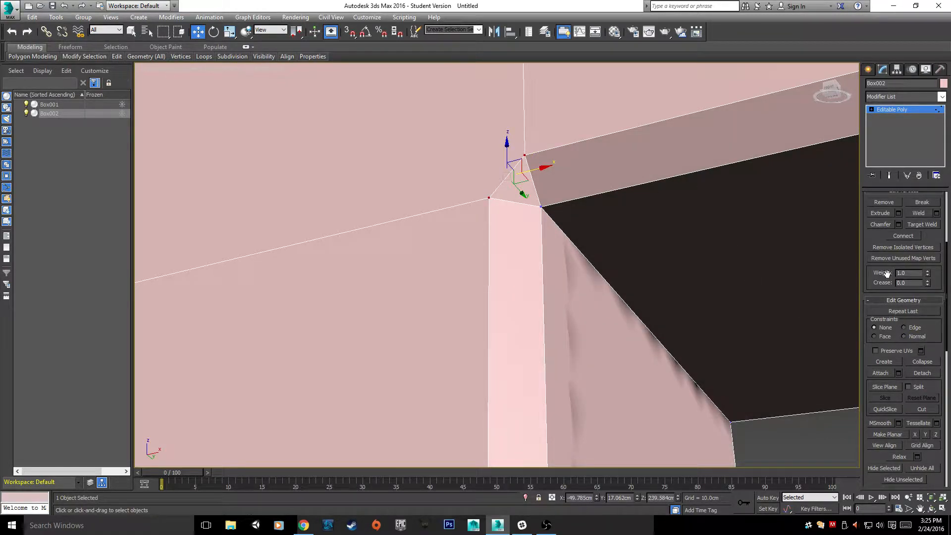
left_click(922, 361)
scroll(537, 322, "down", 4)
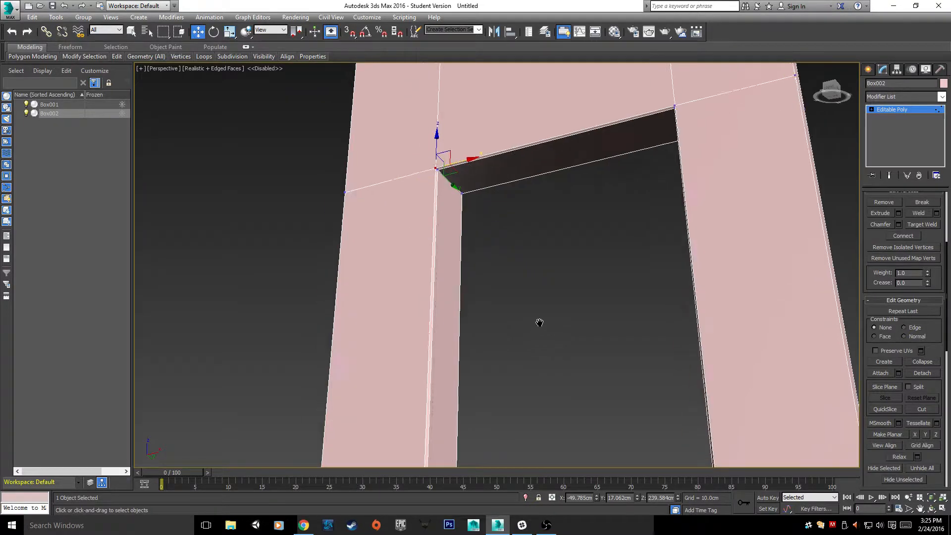
- Examine the doorway's posts, chamfered front edges, upper inner corners and post bottoms from several angles
middle_click_drag(537, 322, 569, 75)
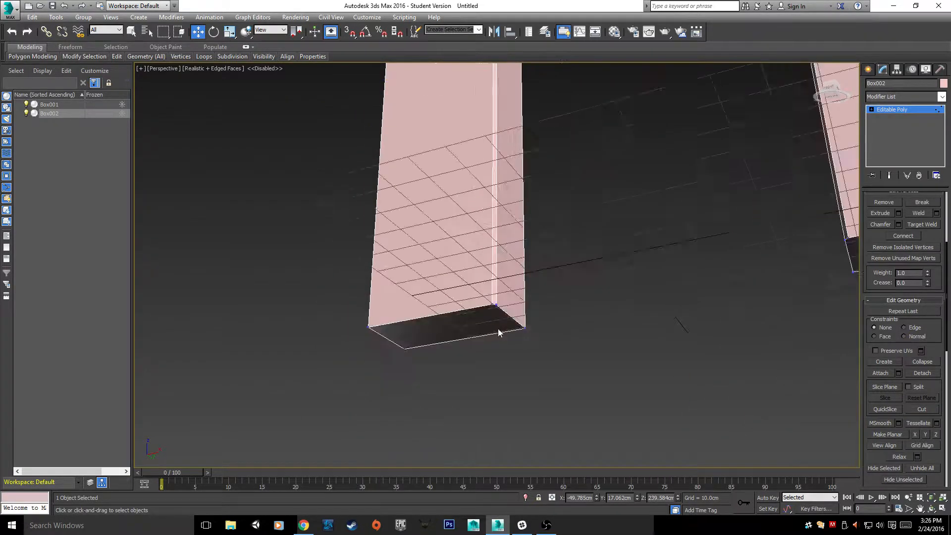
scroll(498, 332, "up", 5)
scroll(491, 341, "down", 5)
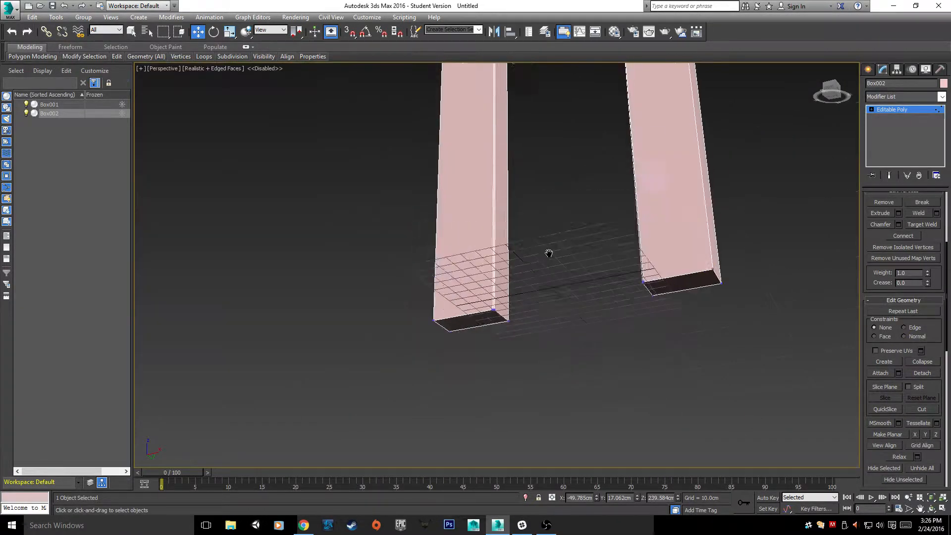
middle_click_drag(548, 251, 465, 343)
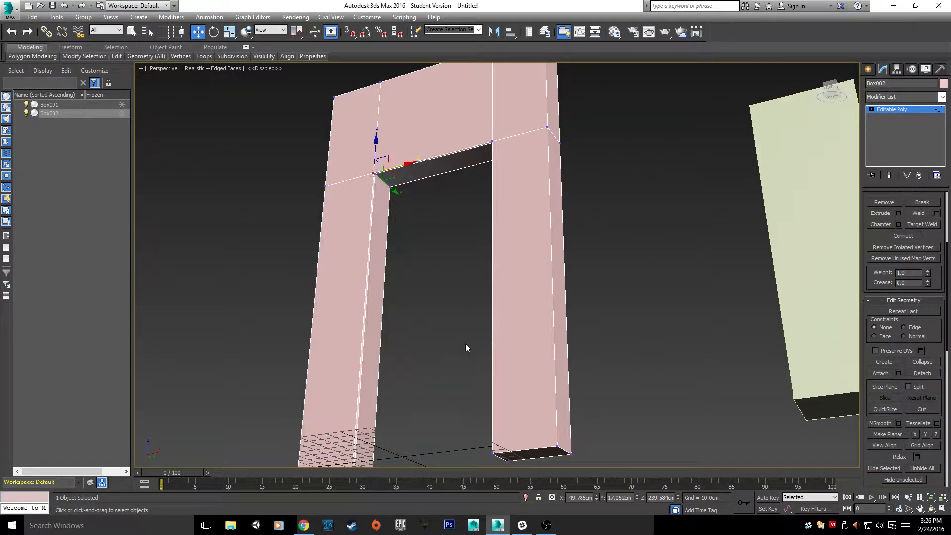
scroll(465, 344, "up", 6)
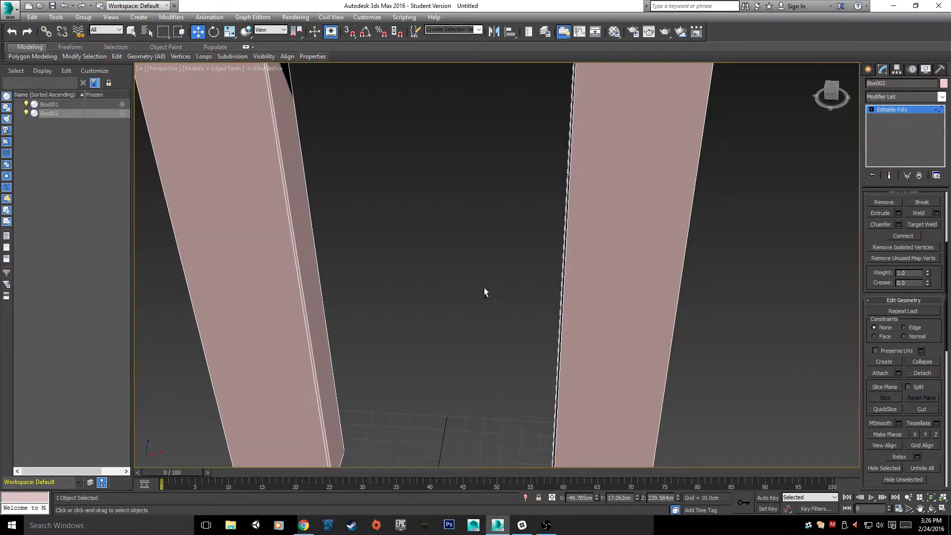
scroll(483, 288, "down", 6)
scroll(587, 314, "up", 3)
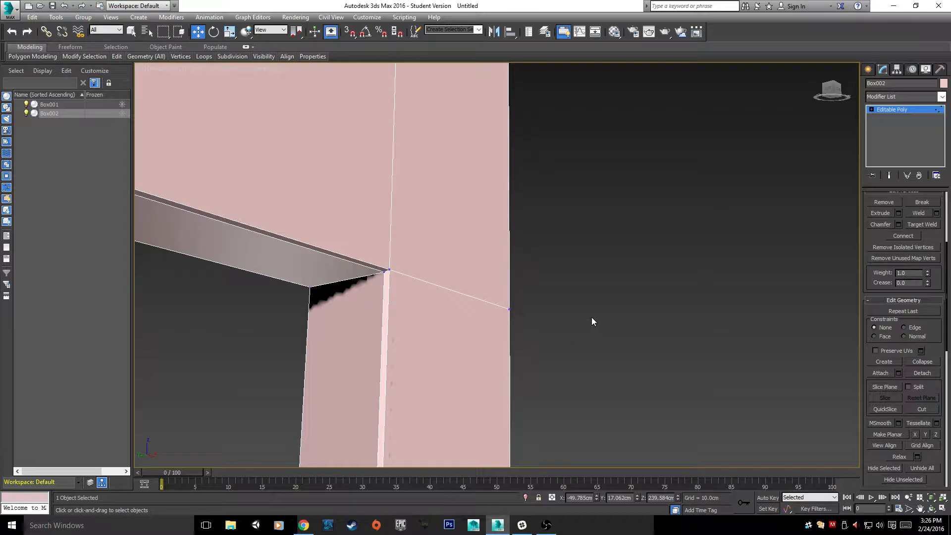
scroll(591, 317, "up", 2)
middle_click_drag(447, 311, 563, 318)
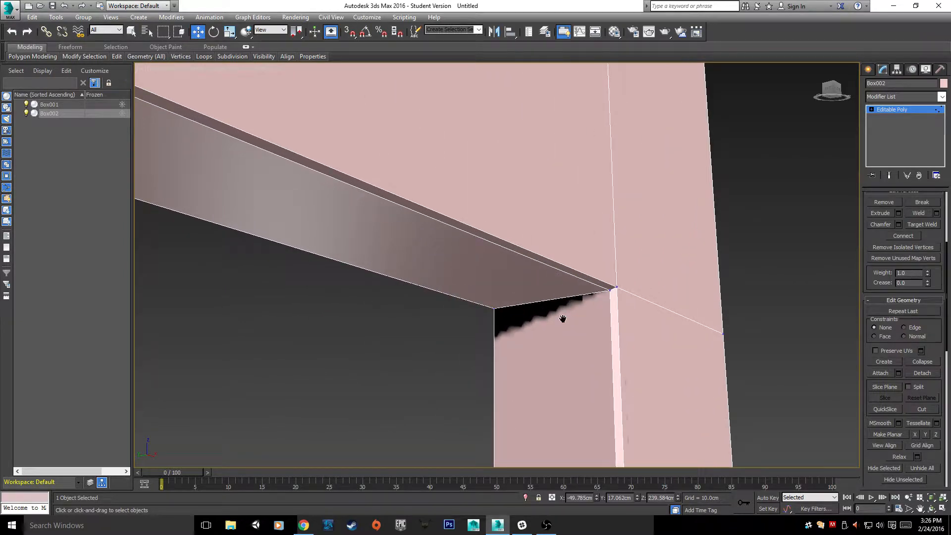
scroll(554, 382, "up", 3)
scroll(545, 389, "down", 3)
scroll(544, 387, "up", 3)
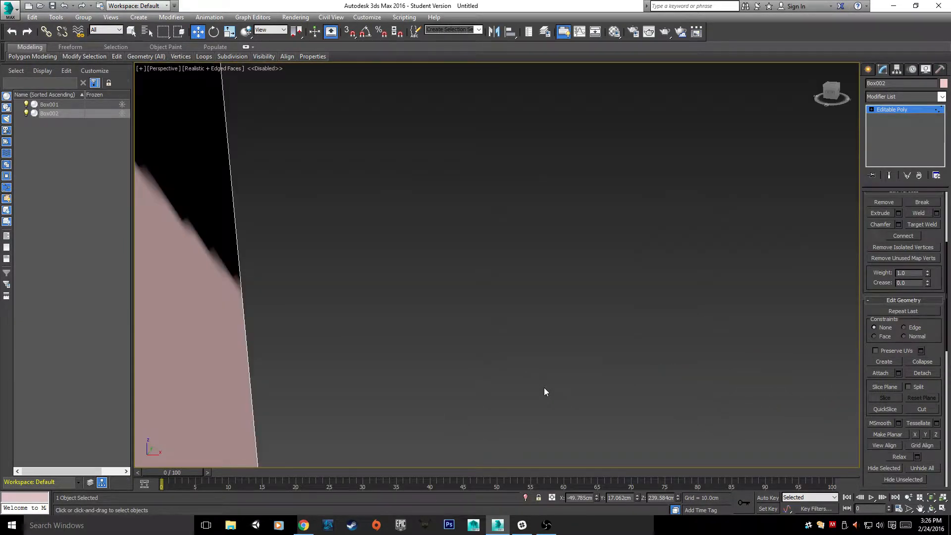
scroll(544, 388, "down", 3)
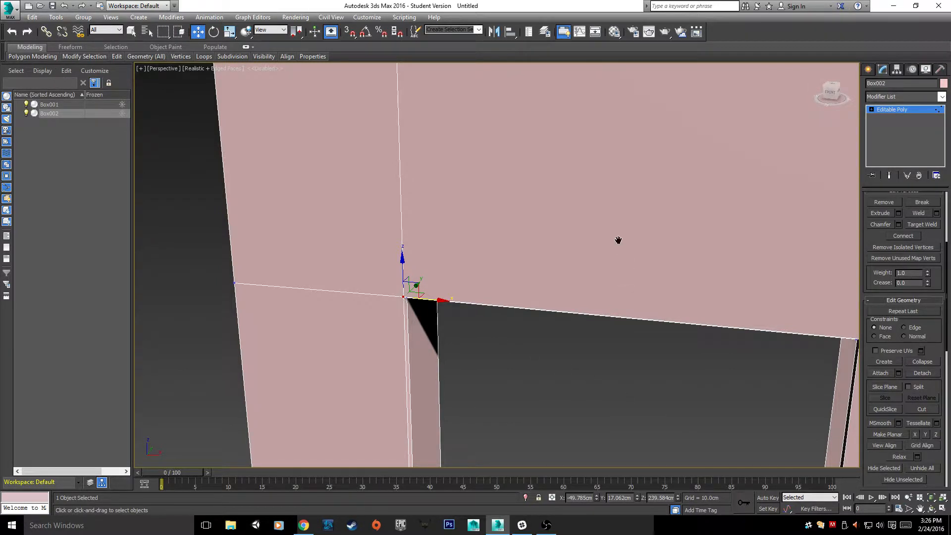
mouse_move(617, 240)
middle_mouse_down("alt")
mouse_move(464, 274)
mouse_move(469, 248)
mouse_move(522, 216)
mouse_move(378, 306)
mouse_move(613, 231)
middle_mouse_up("alt")
middle_click_drag(745, 183, 564, 168, "alt")
middle_click_drag(530, 247, 536, 221, "alt")
scroll(470, 222, "down", 6)
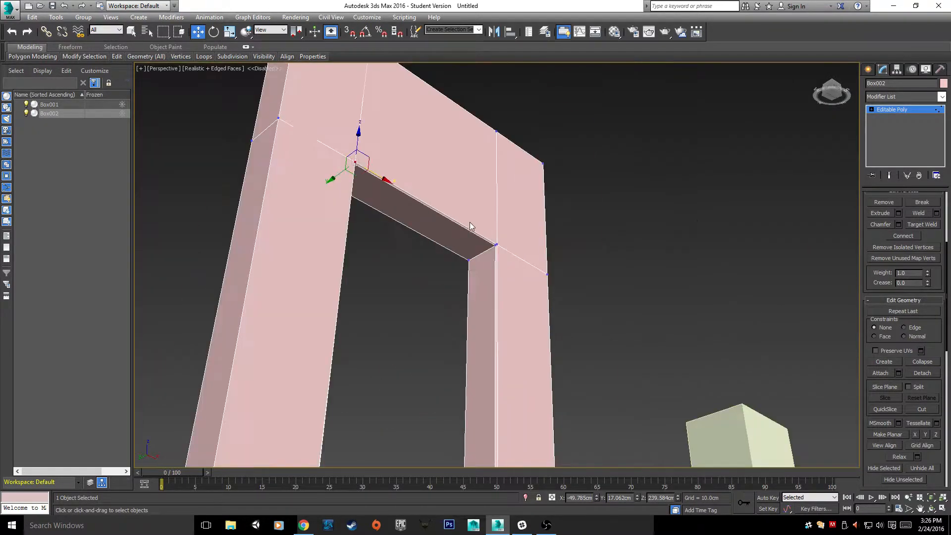
middle_click_drag(470, 255, 404, 239, "alt")
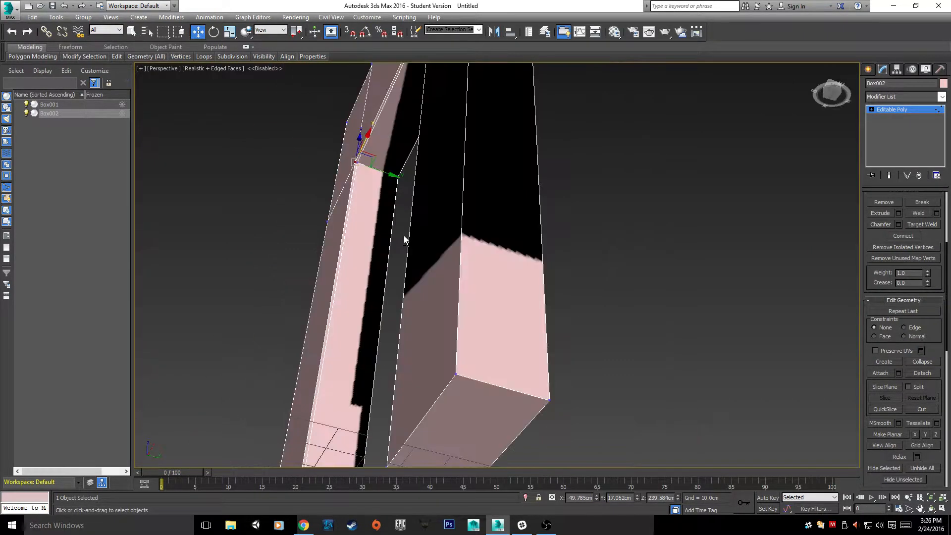
scroll(404, 239, "down", 5)
middle_click_drag(426, 159, 434, 132)
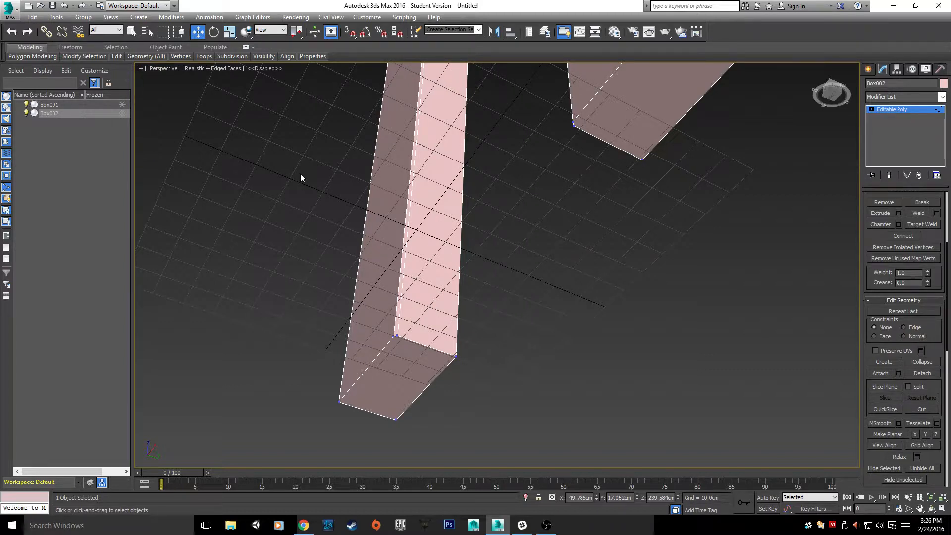
- Insert two parallel SwiftLoop edge loops around the doorway's inner faces, forming a narrow strip behind the front chamfer
mouse_move(116, 56)
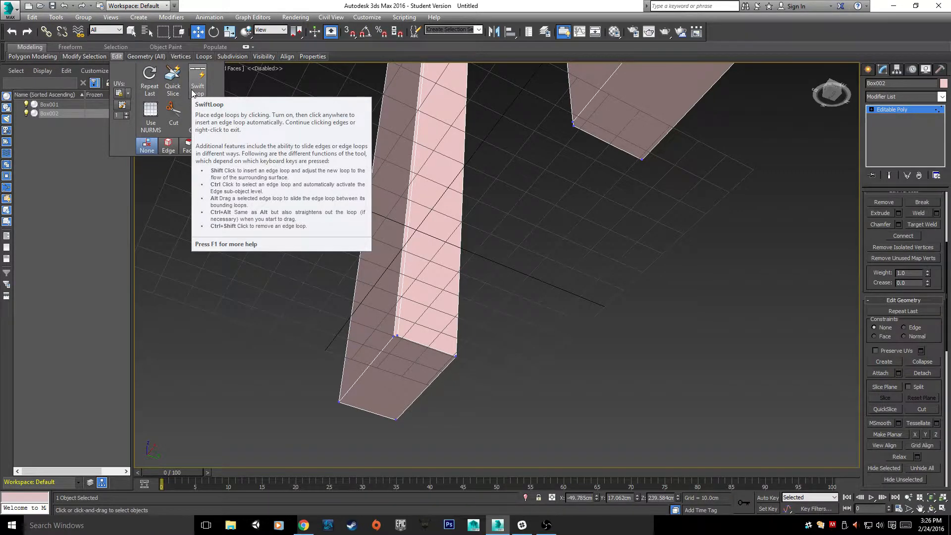
left_click(193, 92)
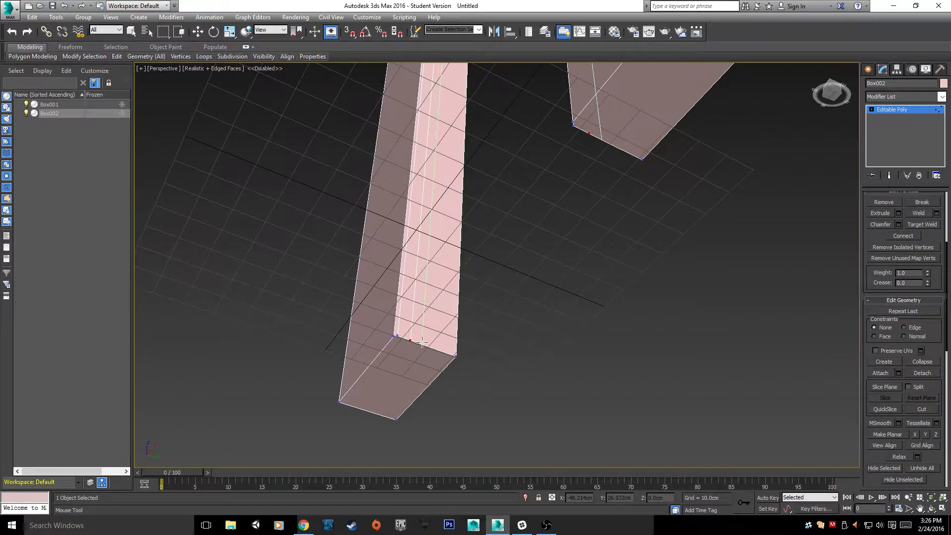
left_click(421, 341)
key("w")
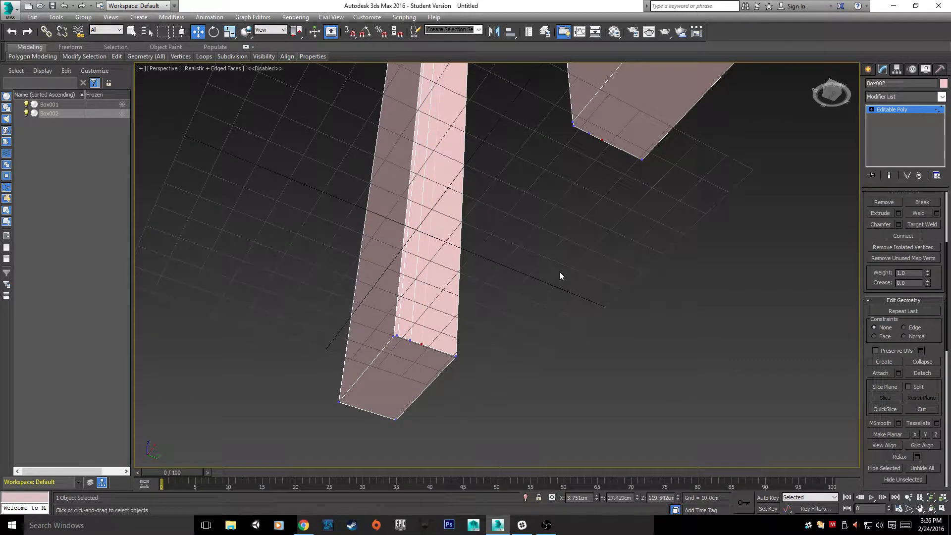
- Select the narrow strip polygon between the two new loops on the left post's inner face
middle_click_drag(626, 229, 617, 205, "alt")
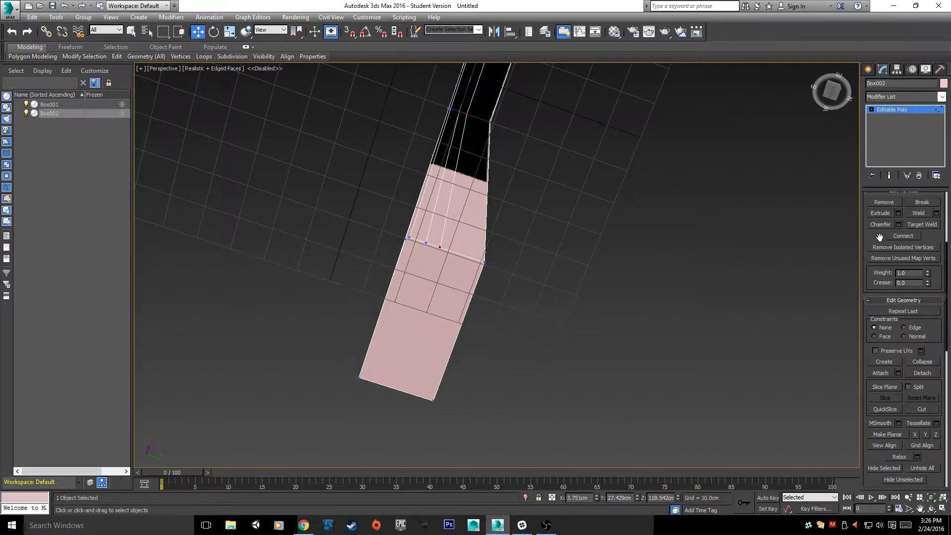
scroll(880, 237, "up", 5)
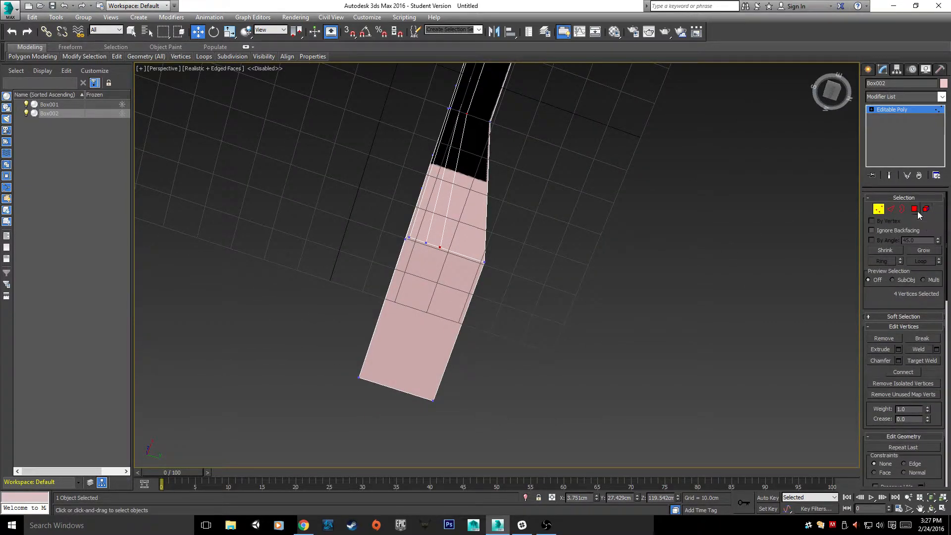
left_click(916, 210)
left_click(488, 228)
left_click(444, 210)
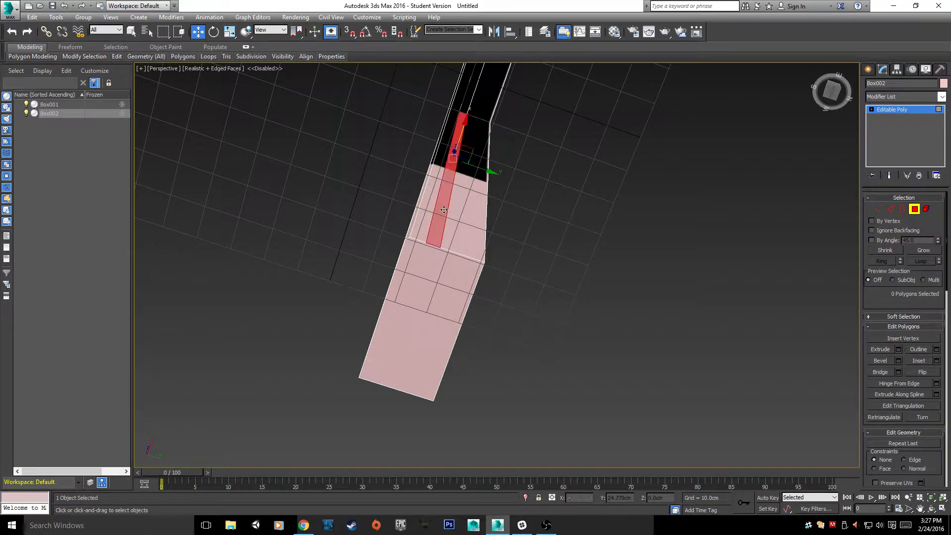
- Extrude the strip polygon into the doorway opening and move its end along X to about 45.7 cm, just short of the right post
middle_click_drag(573, 149, 453, 455, "alt")
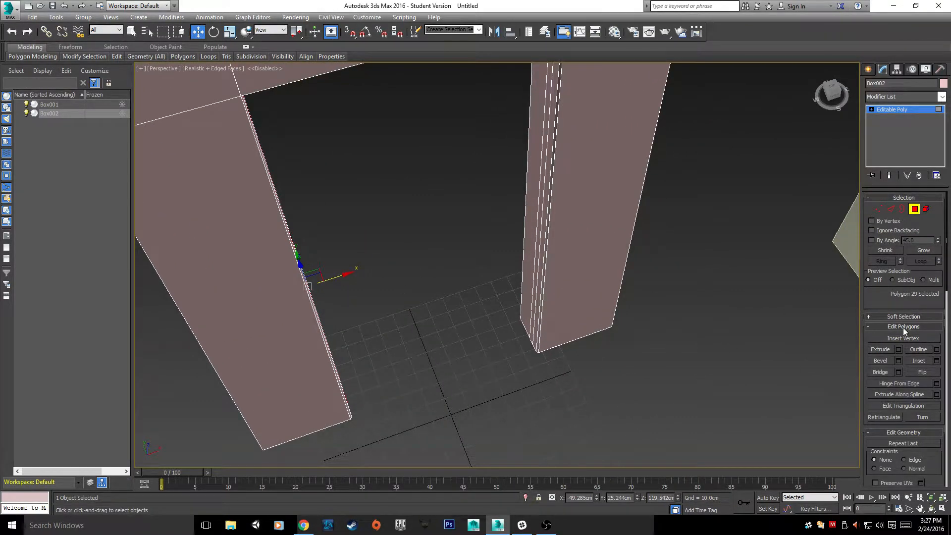
left_click(878, 349)
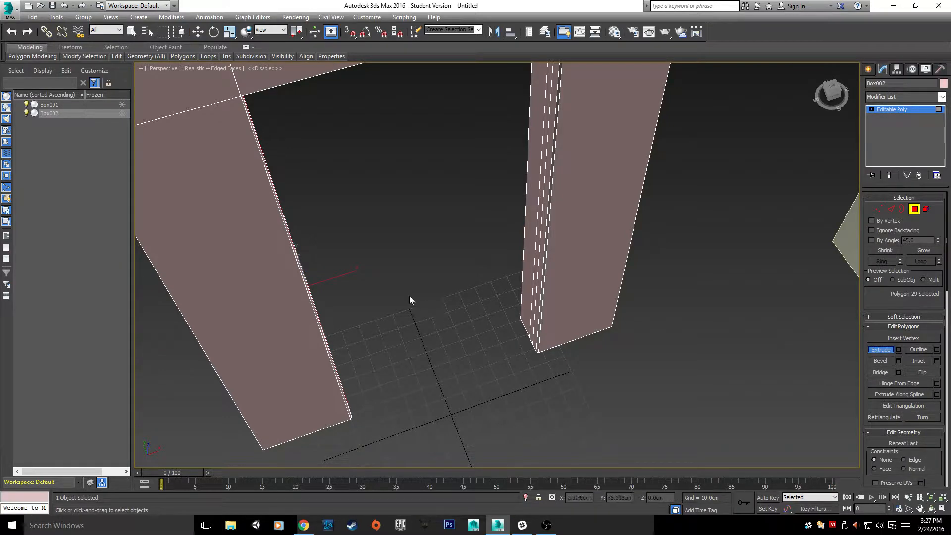
scroll(438, 294, "up", 4)
middle_click_drag(414, 276, 318, 307, "alt")
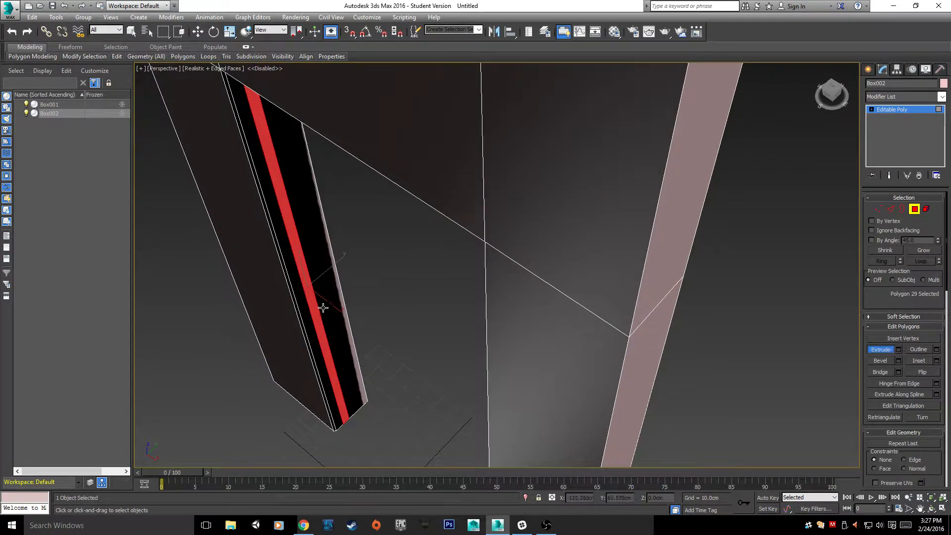
left_click_drag(291, 291, 347, 183)
middle_click_drag(377, 205, 452, 274, "alt")
key("w")
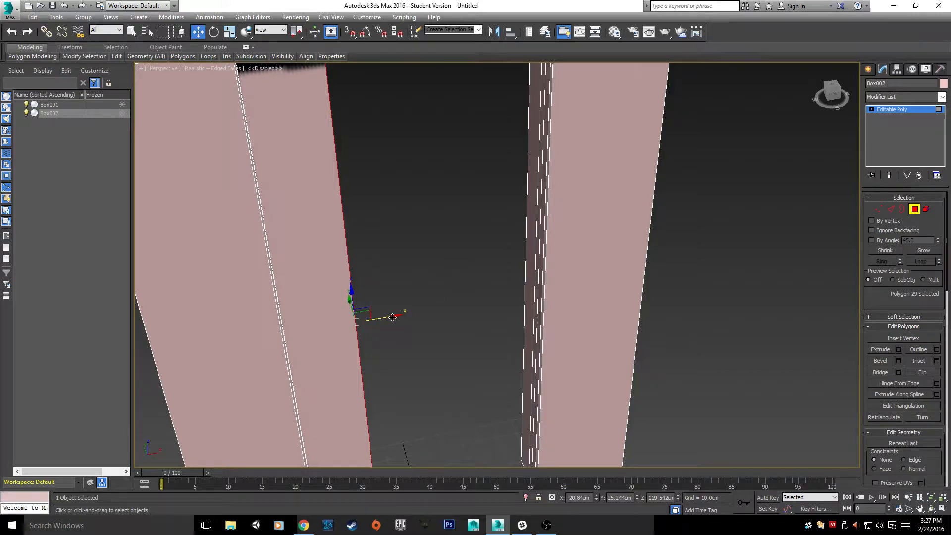
left_click_drag(387, 316, 557, 313)
- Delete the strip polygon between the two loops on the right post's inner face
middle_click_drag(589, 327, 527, 286, "alt")
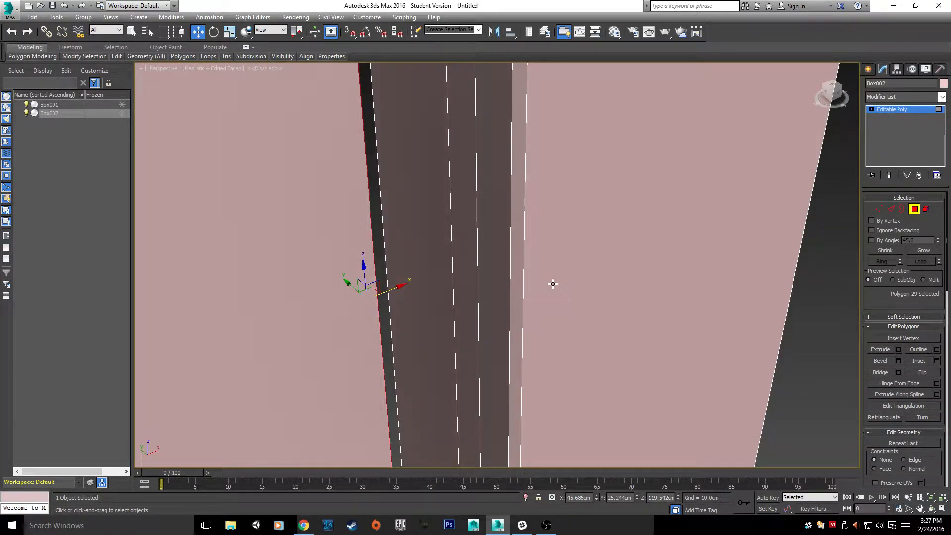
left_click(537, 229)
left_click(469, 226)
key("Delete")
- Delete the strip polygon between the two loops on the underside of the doorway's top
mouse_move(554, 244)
middle_mouse_down("alt")
mouse_move(558, 276)
mouse_move(571, 264)
mouse_move(506, 153)
middle_mouse_up("alt")
scroll(571, 263, "down", 5)
scroll(505, 154, "up", 5)
left_click(472, 334)
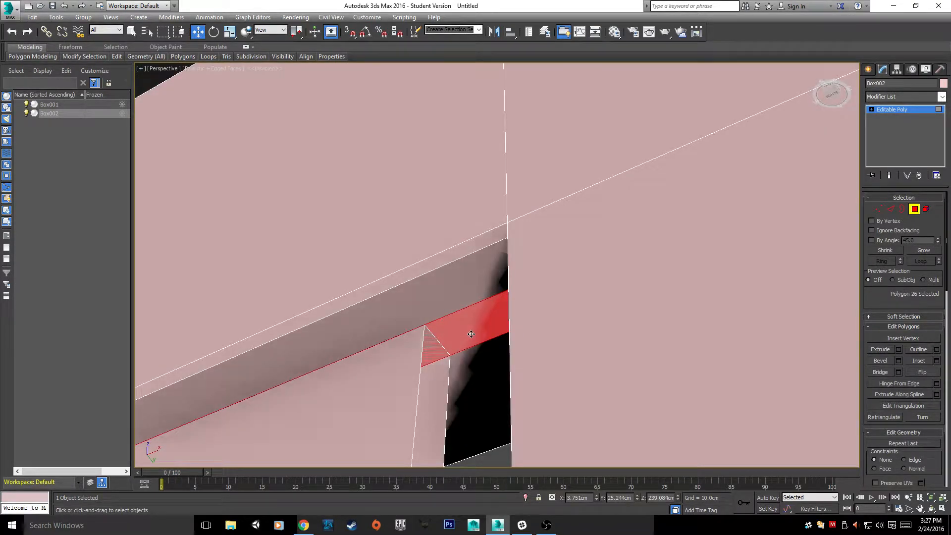
key("Delete")
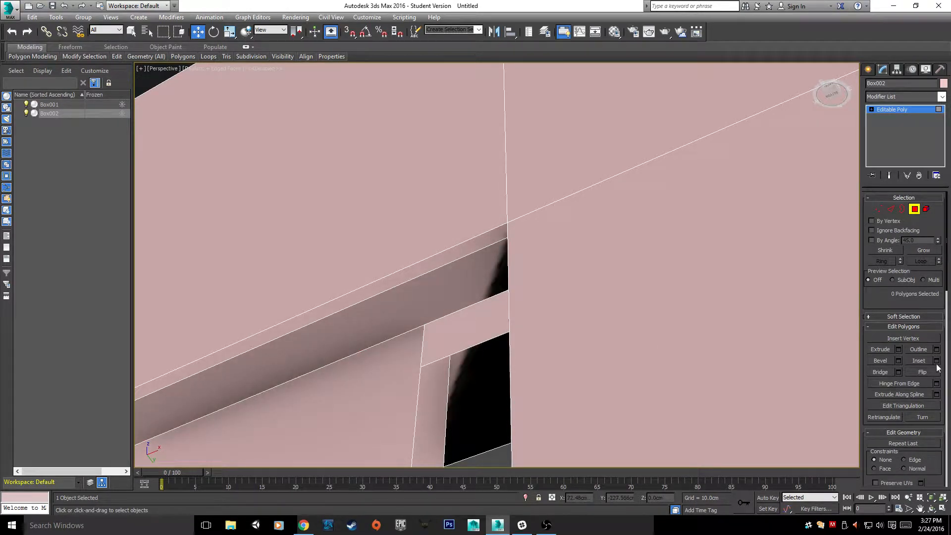
- Target Weld the two upper end vertices of the extruded panel onto the matching upper corner vertices of the right post
left_click(879, 199)
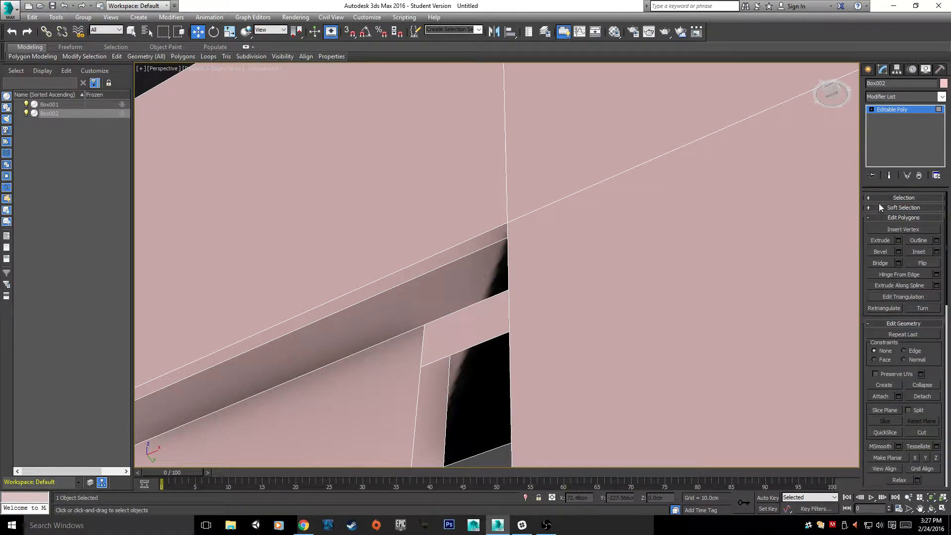
left_click(880, 199)
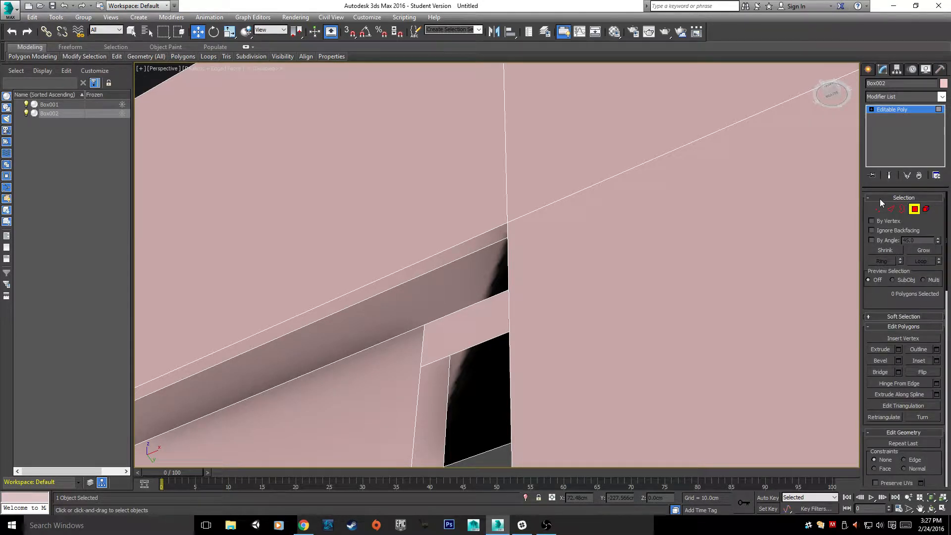
left_click(878, 209)
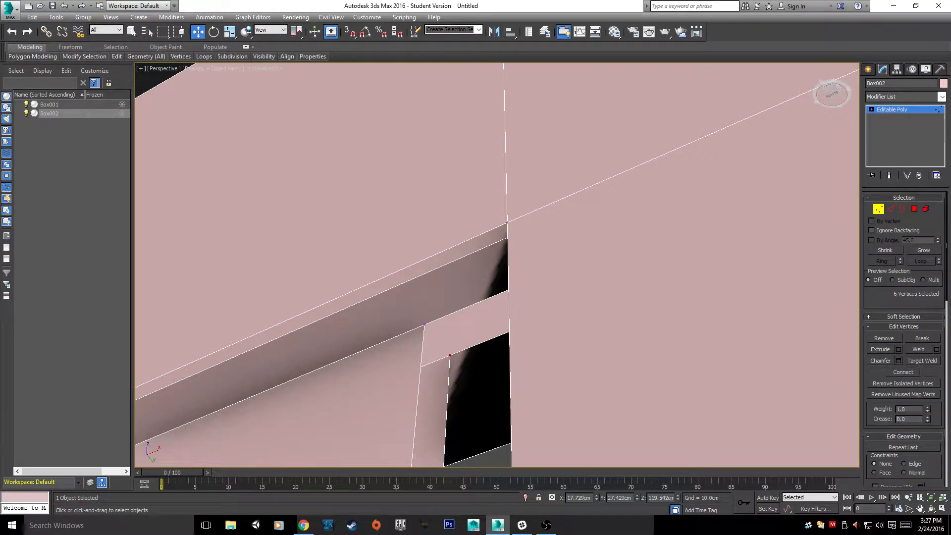
left_click(923, 360)
middle_click_drag(498, 411, 558, 174)
middle_click_drag(518, 252, 491, 237, "alt")
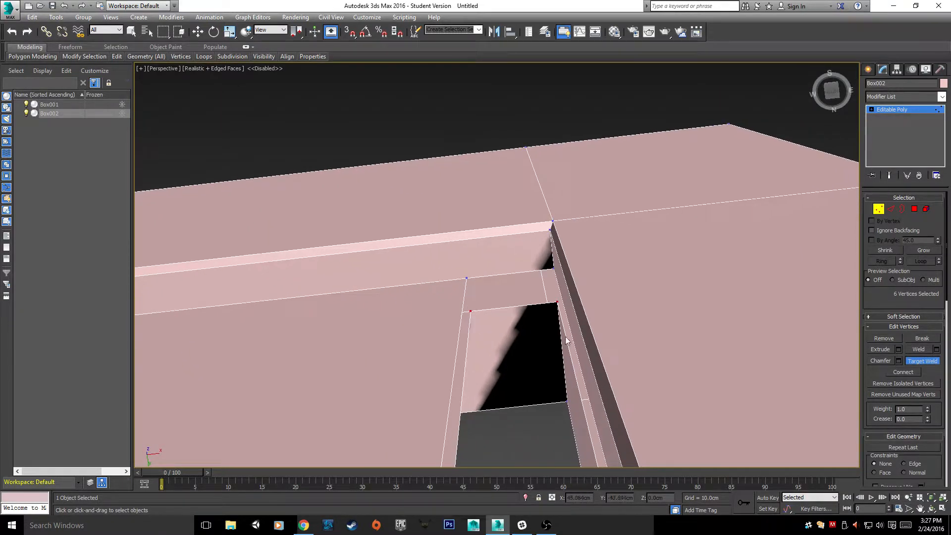
left_click(469, 319)
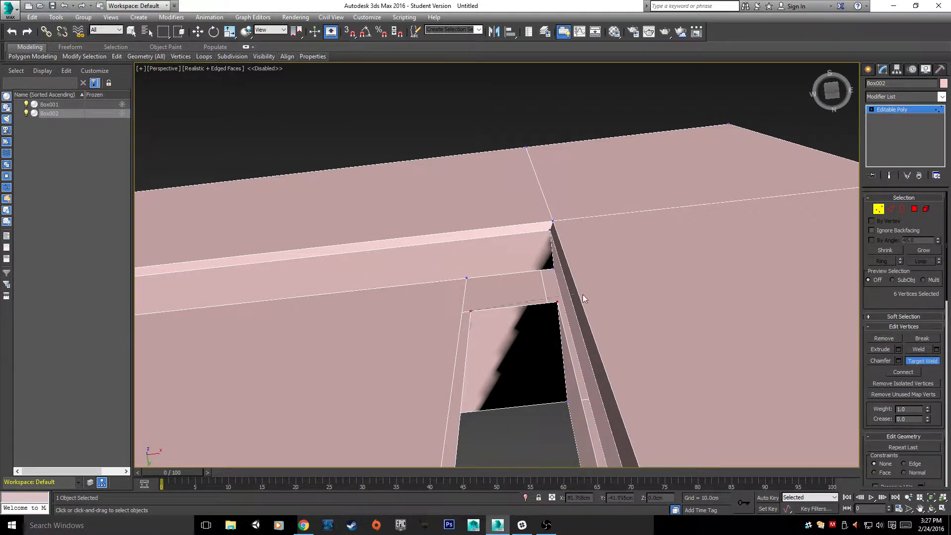
left_click(557, 300)
left_click(467, 279)
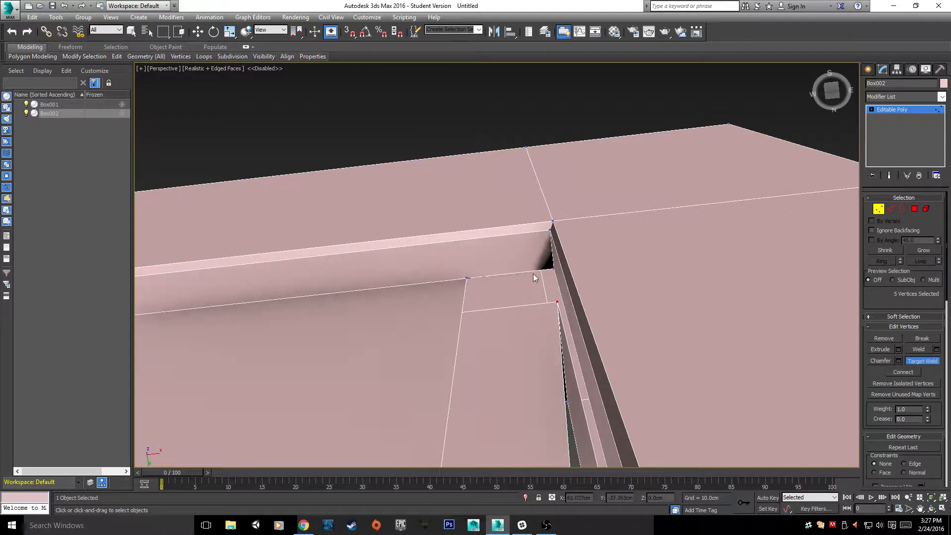
left_click(552, 267)
- Target Weld the panel's two bottom end vertices onto the matching bottom vertices of the right post, and switch to polygon selection
middle_click_drag(530, 286, 578, 328, "alt")
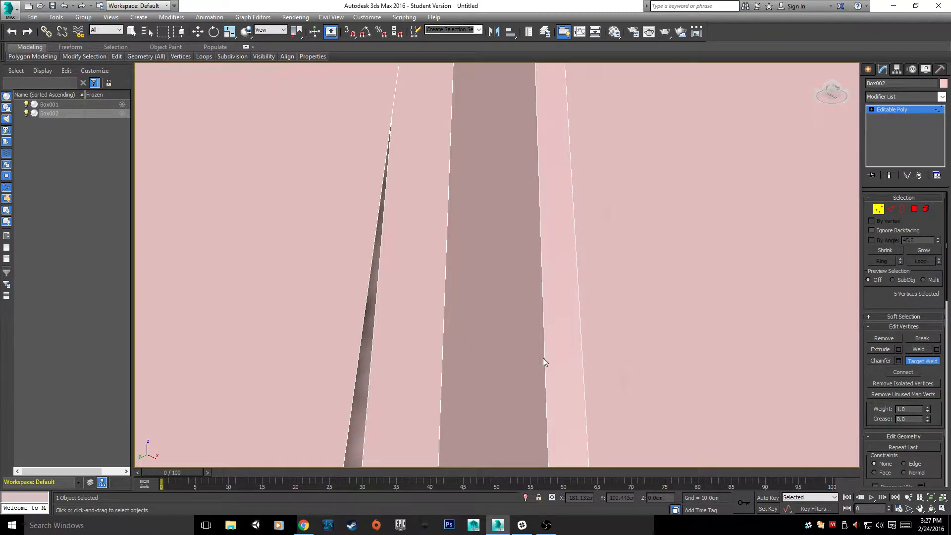
middle_click_drag(543, 357, 488, 274, "alt")
scroll(488, 274, "up", 6)
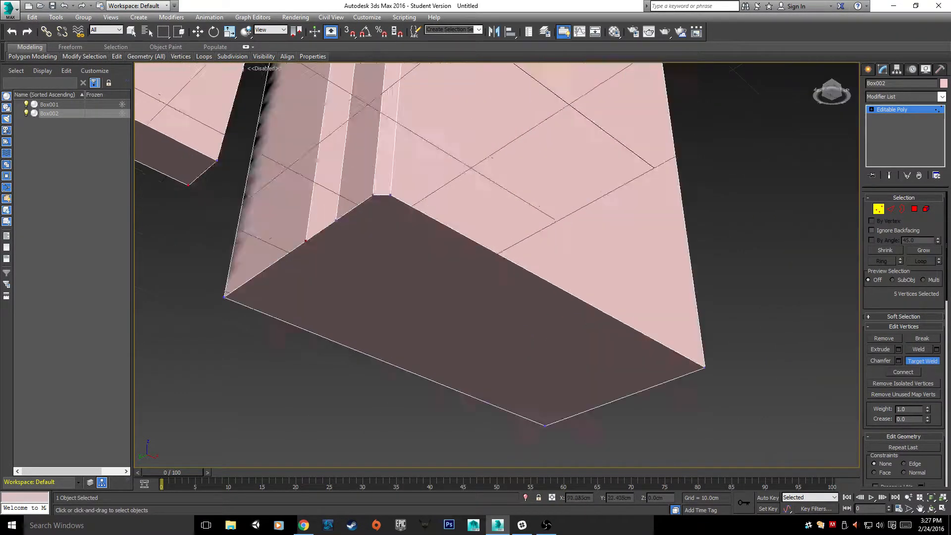
scroll(488, 274, "down", 2)
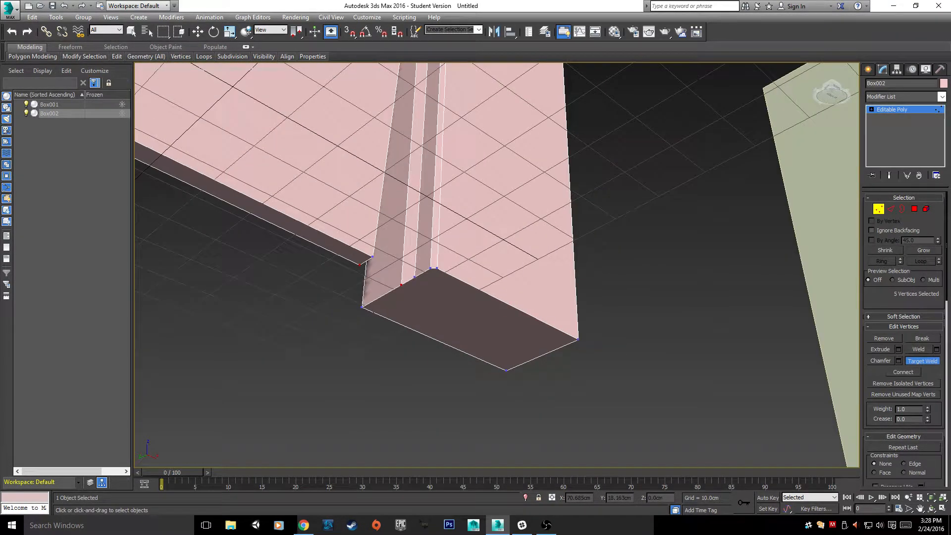
left_click(371, 257)
left_click(415, 276)
left_click(358, 266)
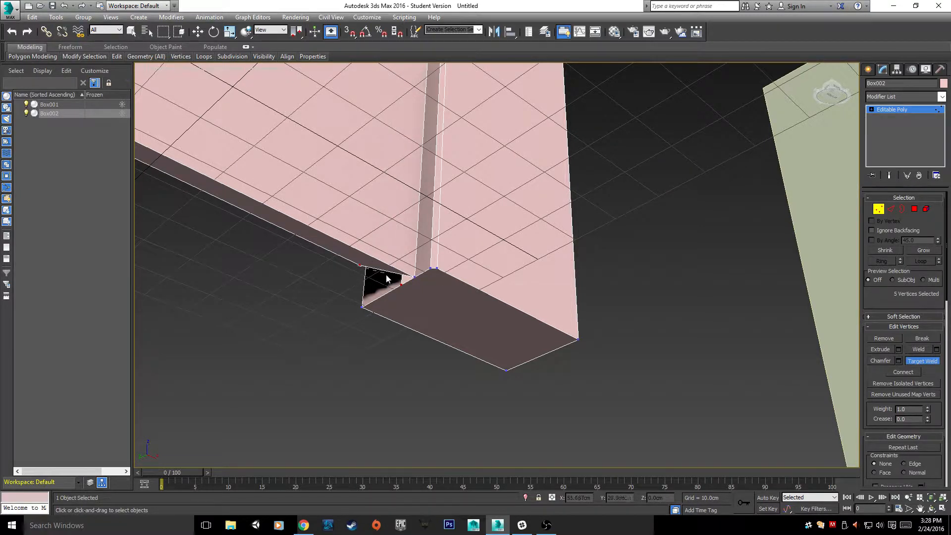
left_click(401, 285)
middle_click_drag(513, 263, 617, 340, "alt")
left_click(914, 209)
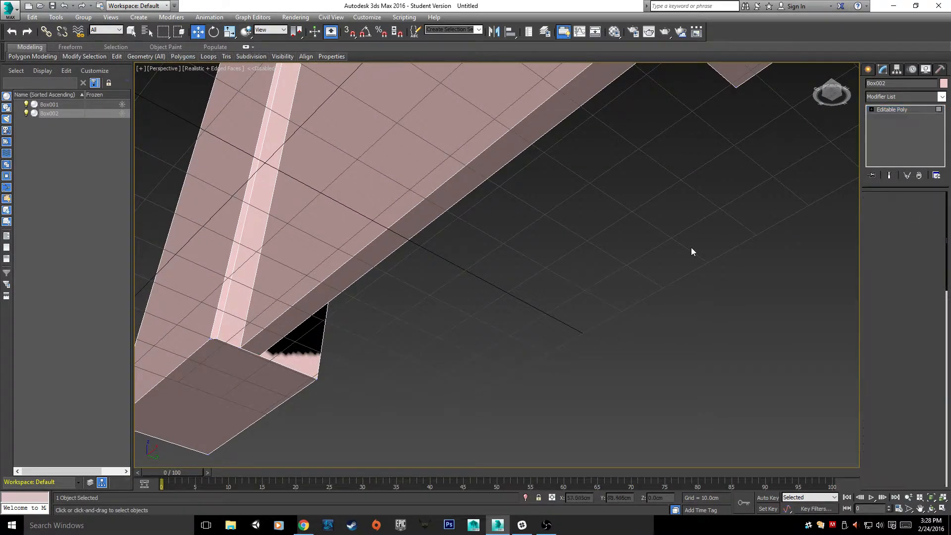
- Delete the bottom polygons of the door panel and of both door posts
key("w")
left_click(382, 259)
key("Delete")
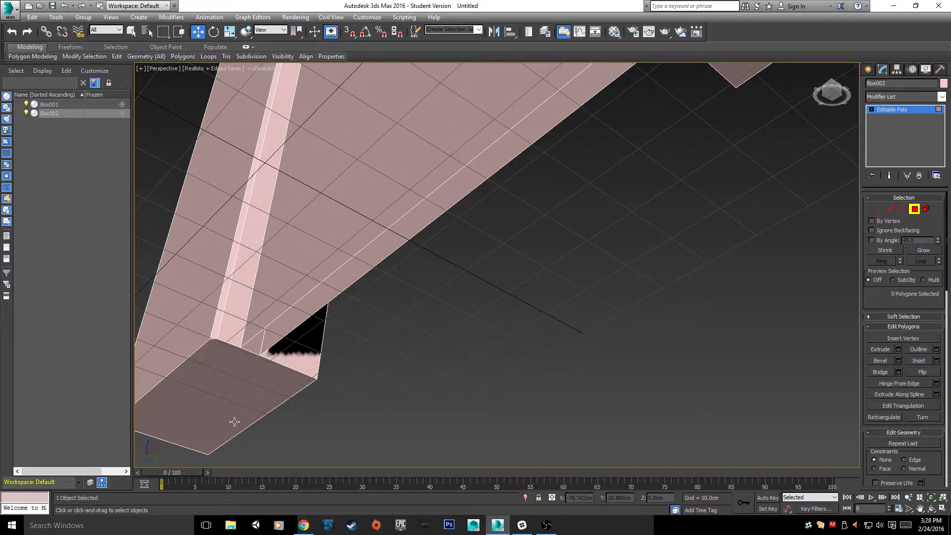
left_click(233, 419)
key("Delete")
middle_click_drag(657, 272, 534, 409)
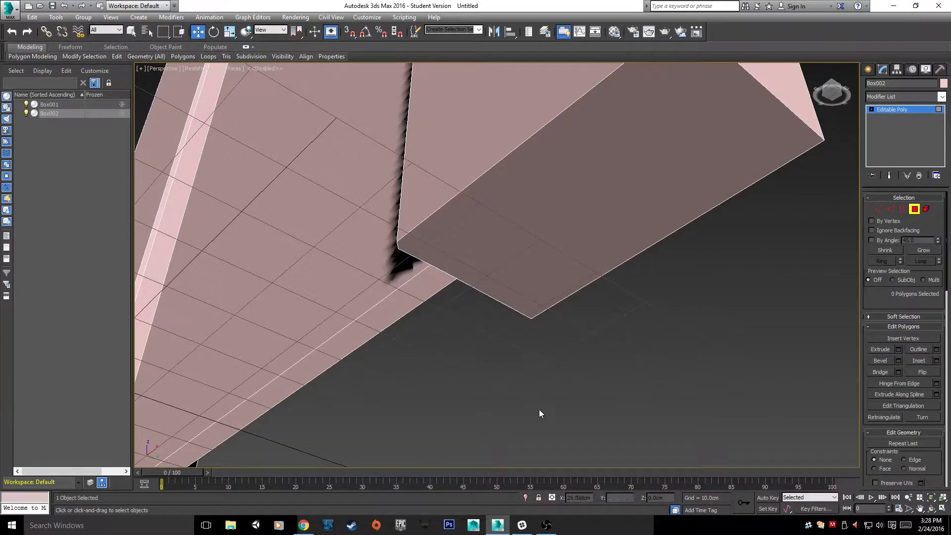
left_click(552, 131)
key("Delete")
- Examine the door frame and its inset panel from below, the front and the back
scroll(813, 147, "down", 6)
scroll(753, 163, "up", 2)
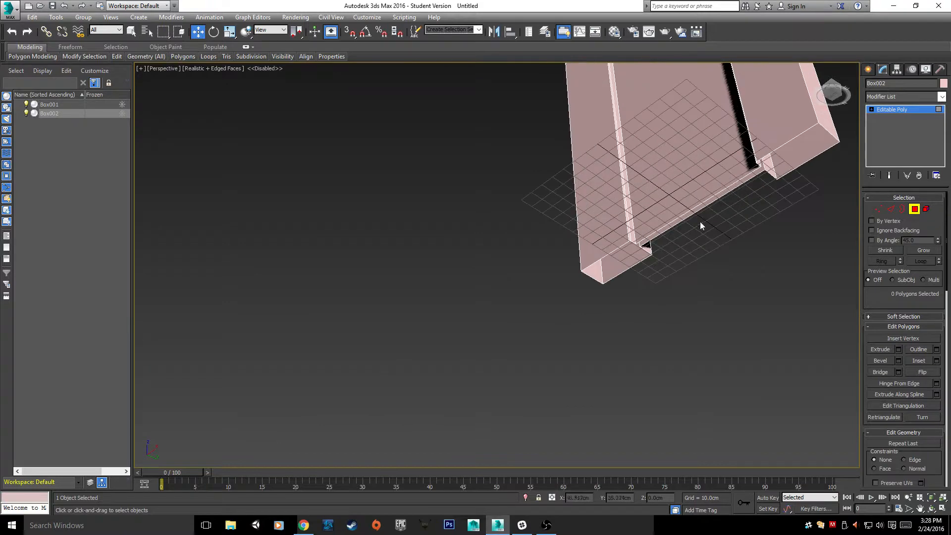
middle_click_drag(623, 223, 517, 157, "alt")
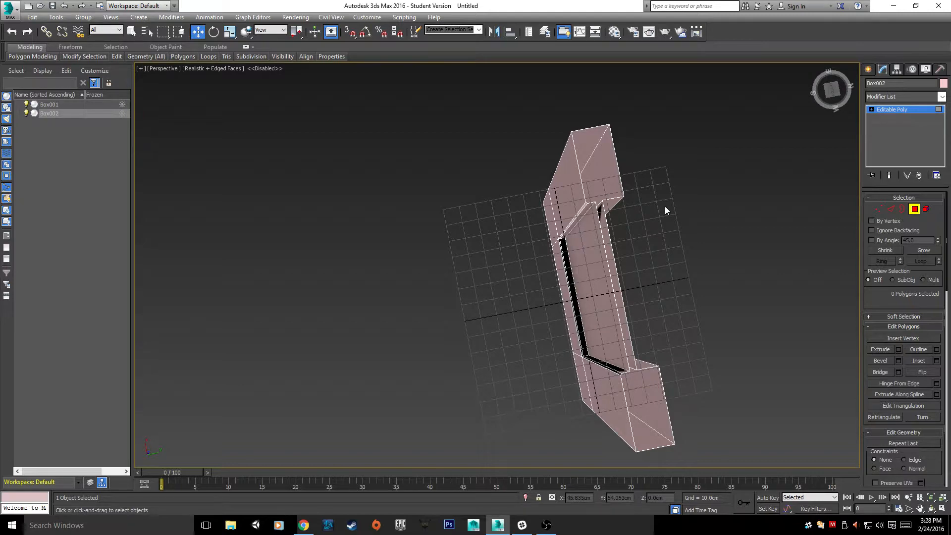
middle_click_drag(579, 250, 686, 308, "alt")
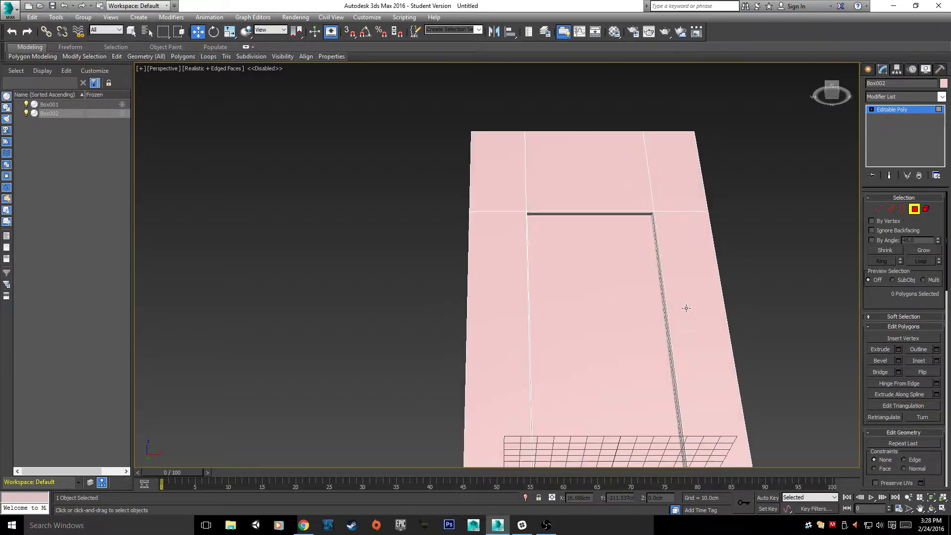
middle_click_drag(641, 273, 322, 382, "alt")
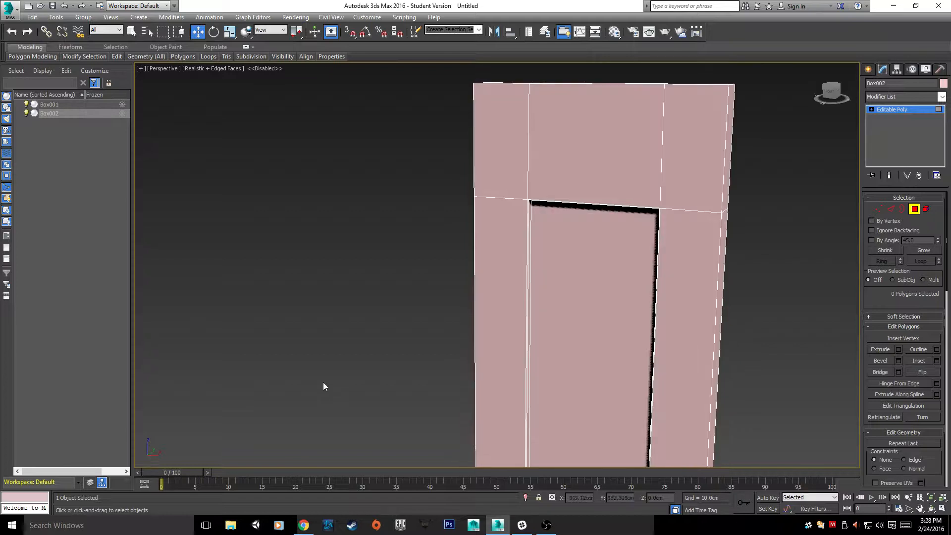
scroll(570, 349, "up", 5)
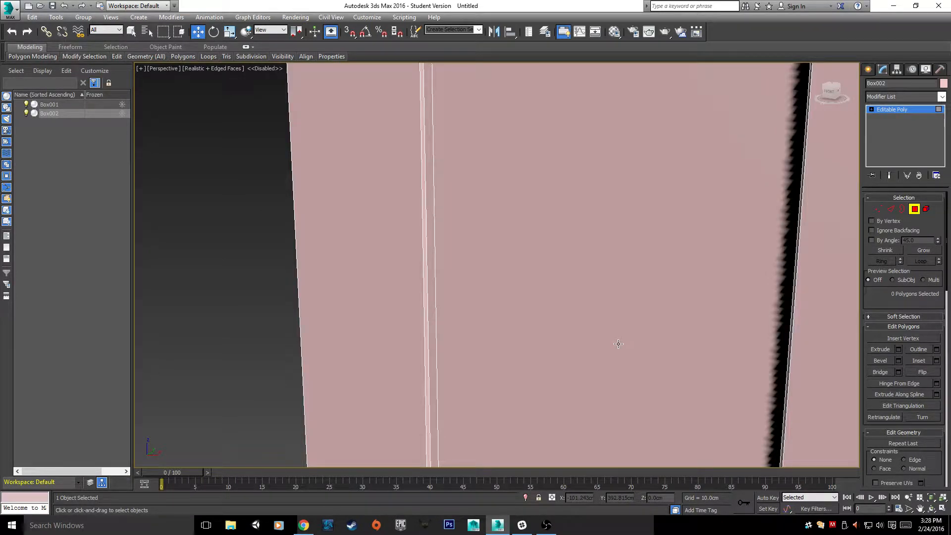
scroll(524, 267, "down", 5)
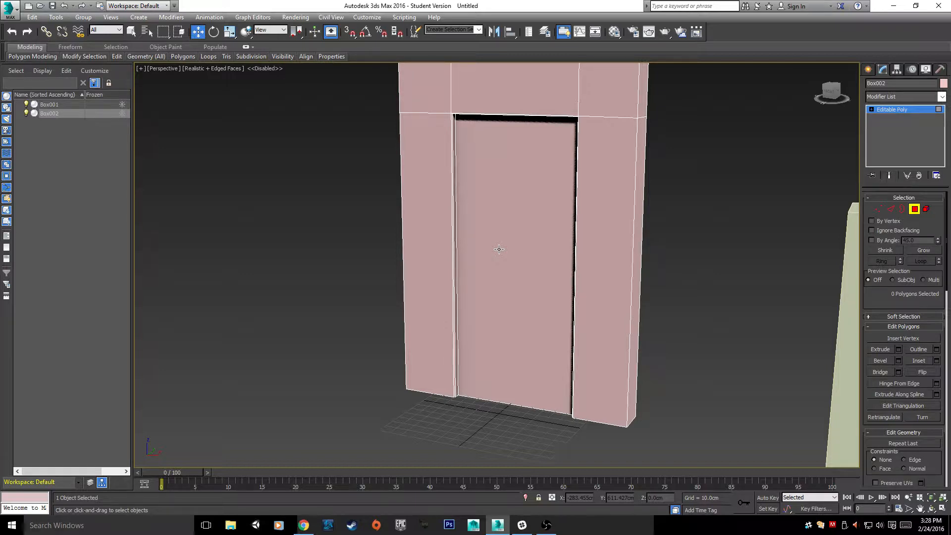
scroll(499, 249, "up", 3)
scroll(581, 188, "down", 5)
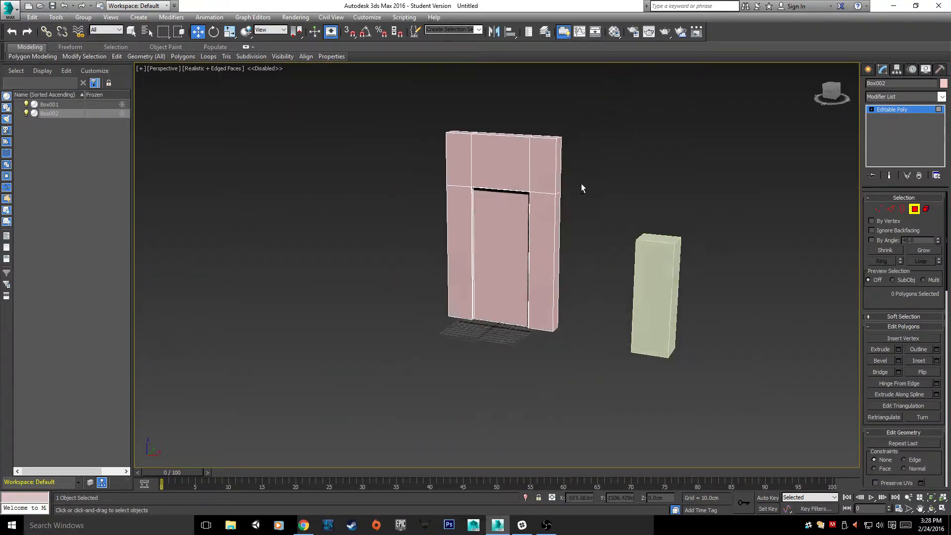
middle_click_drag(581, 184, 558, 204, "alt")
middle_click_drag(557, 204, 444, 327)
middle_click_drag(394, 304, 496, 240)
scroll(473, 253, "up", 7)
scroll(482, 195, "down", 2)
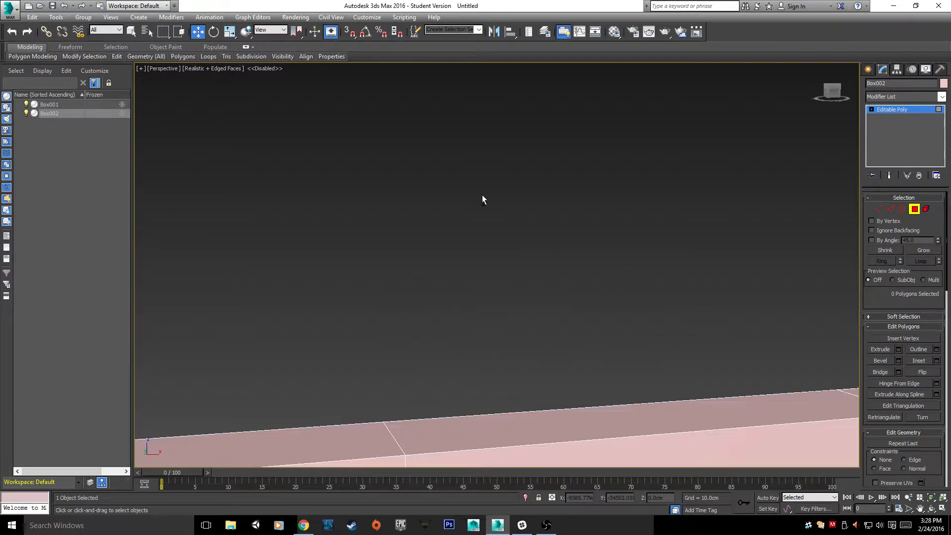
scroll(481, 249, "down", 2)
middle_click_drag(481, 250, 398, 54)
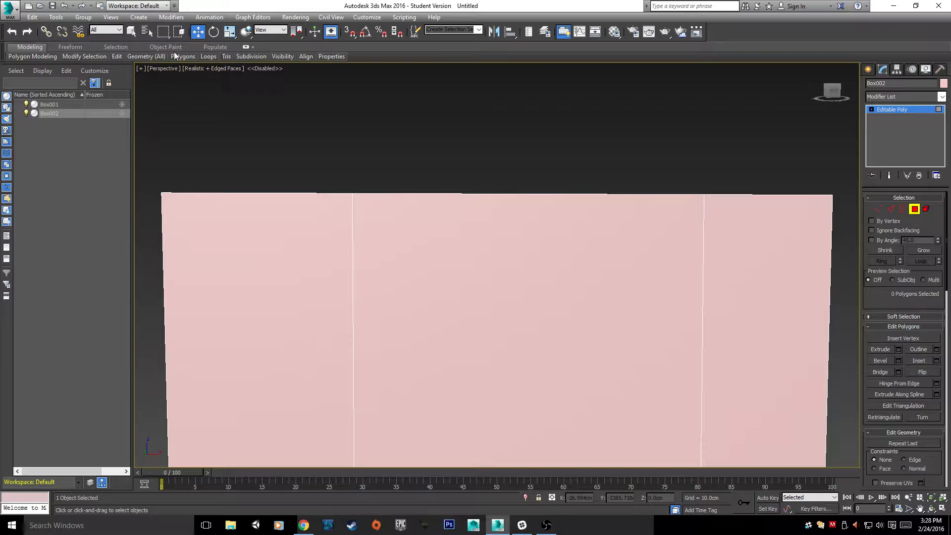
- In edge selection, cut a triangle into the face above the doorway with the Cut tool, then return to the Move tool
mouse_move(117, 56)
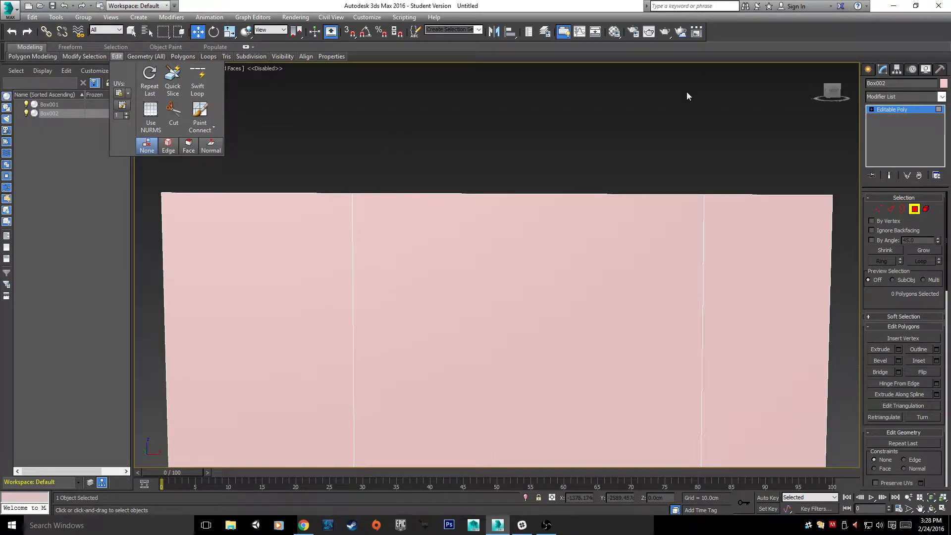
middle_click_drag(686, 91, 603, 166, "alt")
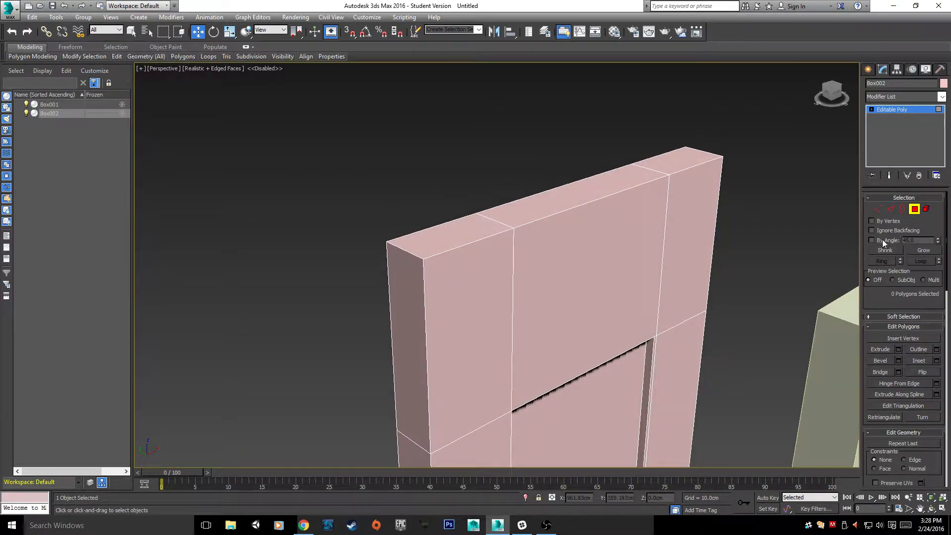
left_click(890, 209)
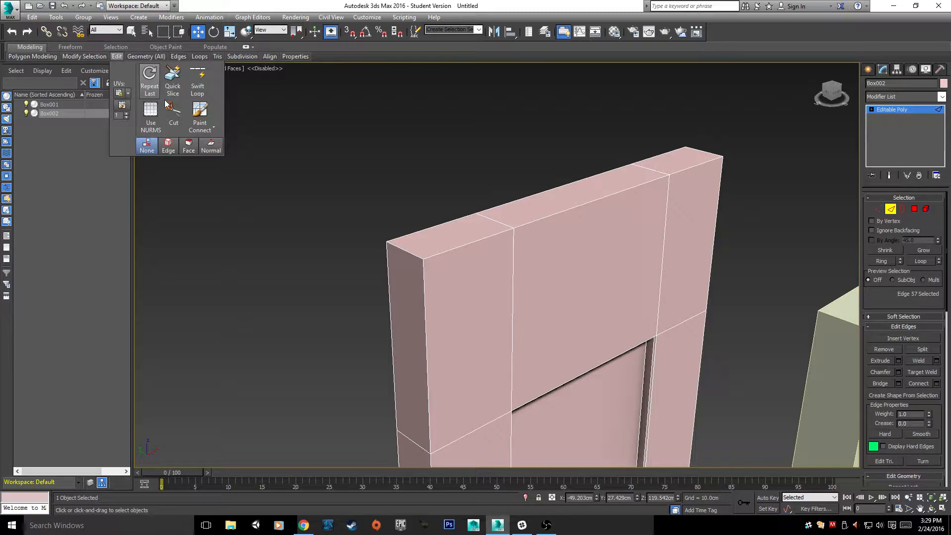
left_click(168, 106)
middle_click_drag(489, 189, 500, 236, "alt")
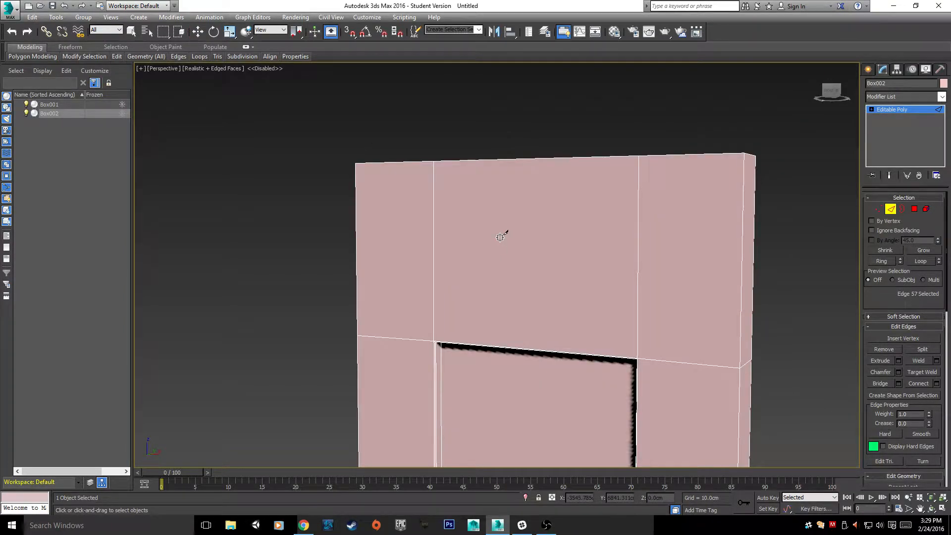
left_click(501, 237)
left_click(584, 229)
left_click(553, 293)
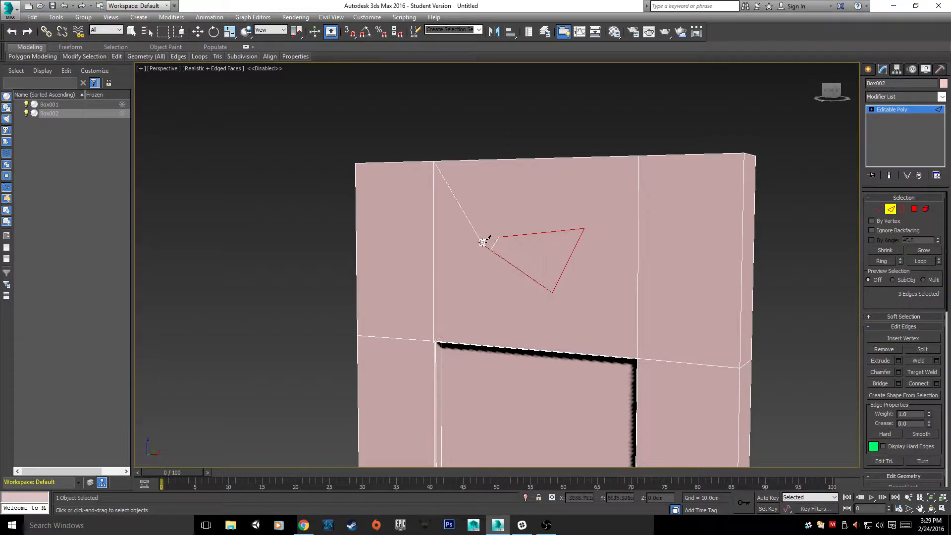
left_click(501, 239)
left_click(427, 345)
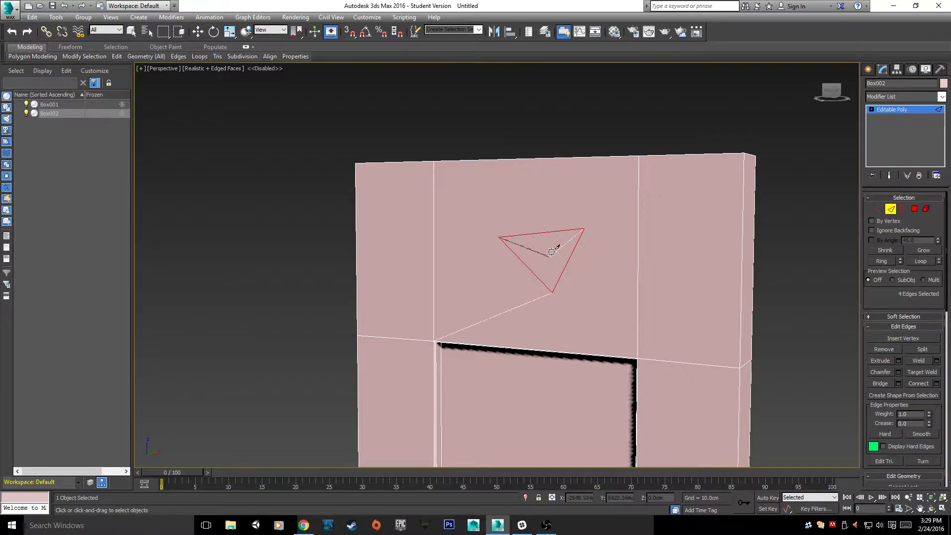
key("w")
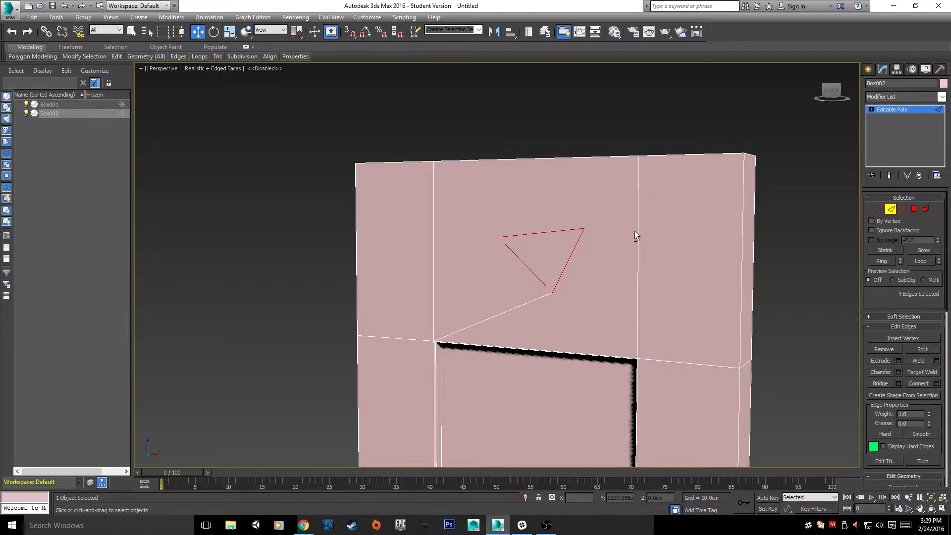
- Examine the triangular cut above the doorway up close, and undo it
middle_click_drag(634, 230, 634, 269, "alt")
scroll(635, 269, "up", 2)
scroll(563, 375, "up", 3)
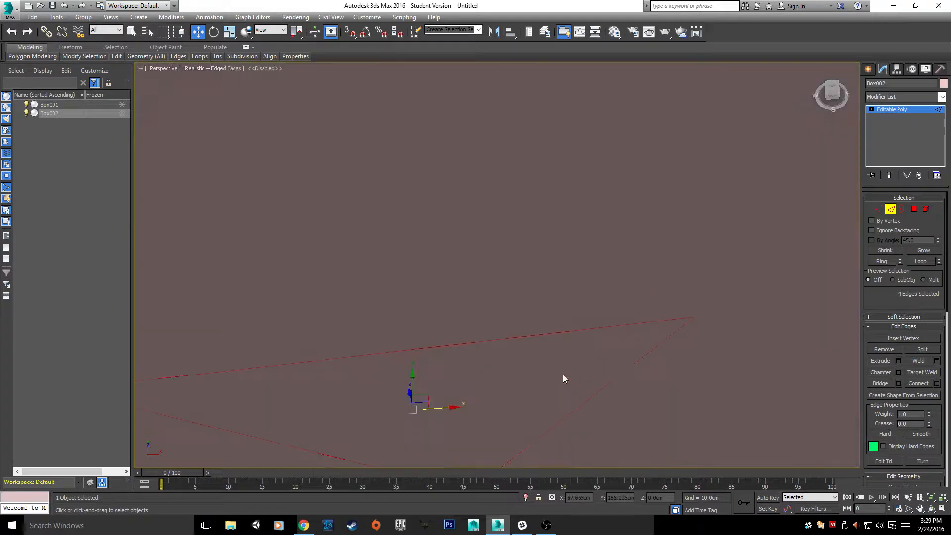
scroll(540, 291, "down", 6)
scroll(601, 252, "up", 5)
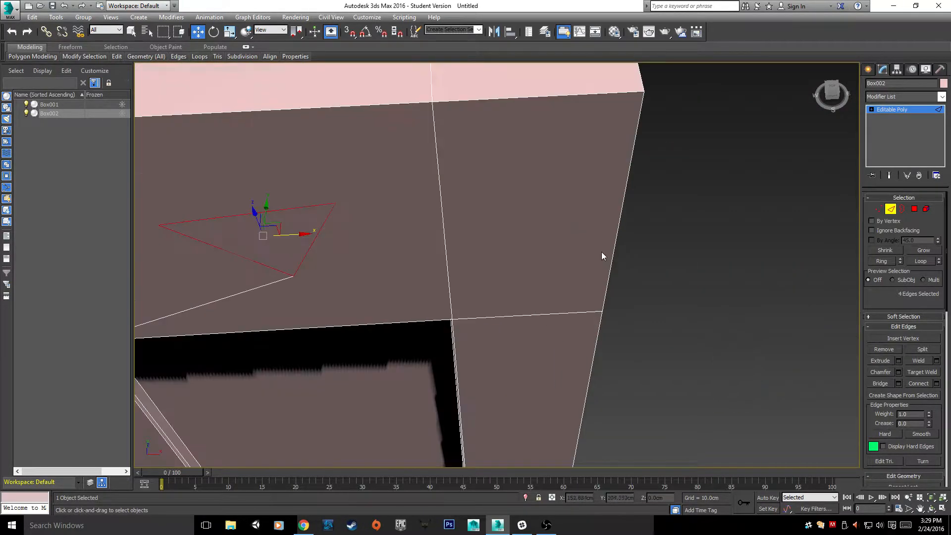
middle_click_drag(560, 218, 716, 249, "alt")
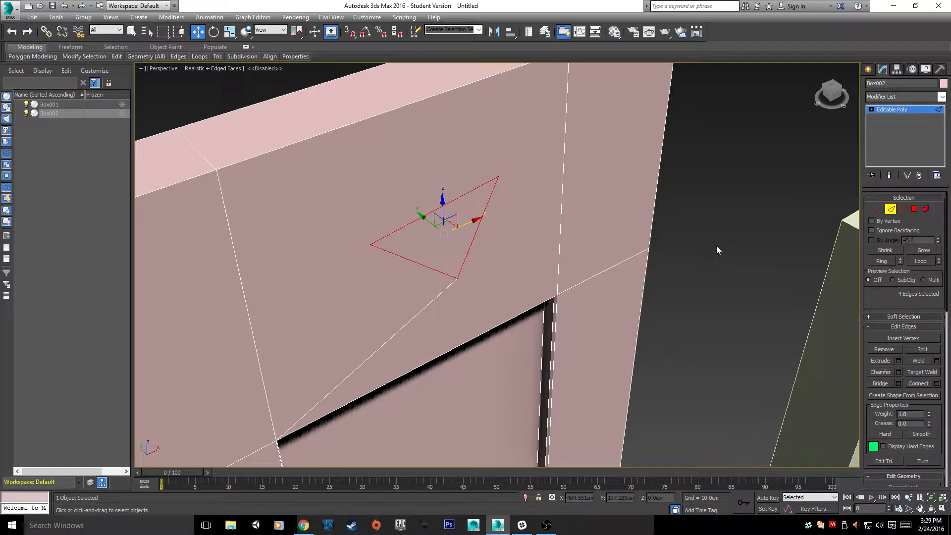
key("ctrl+z")
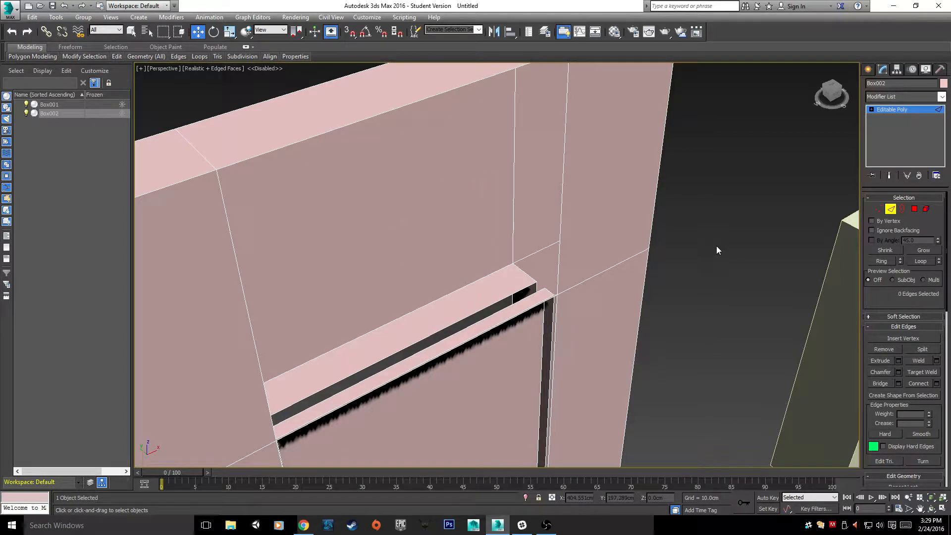
key("ctrl+y")
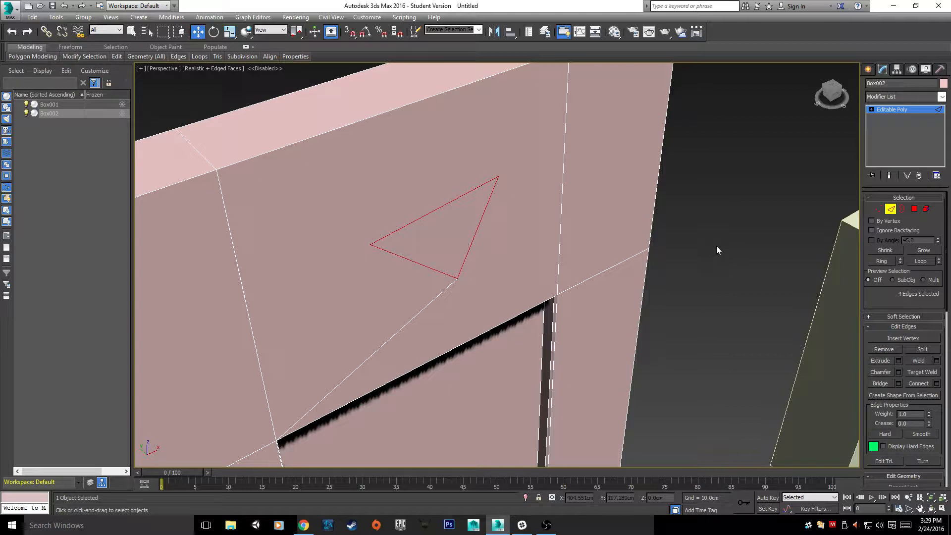
key("ctrl+z")
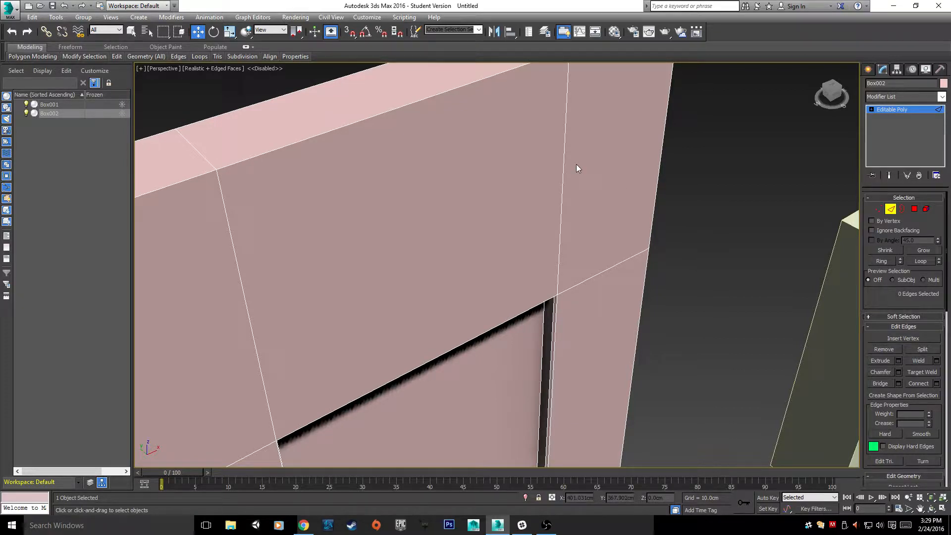
- Select the upper right and lower left corner vertices of the face above the doorway
middle_click_drag(765, 170, 417, 204, "alt")
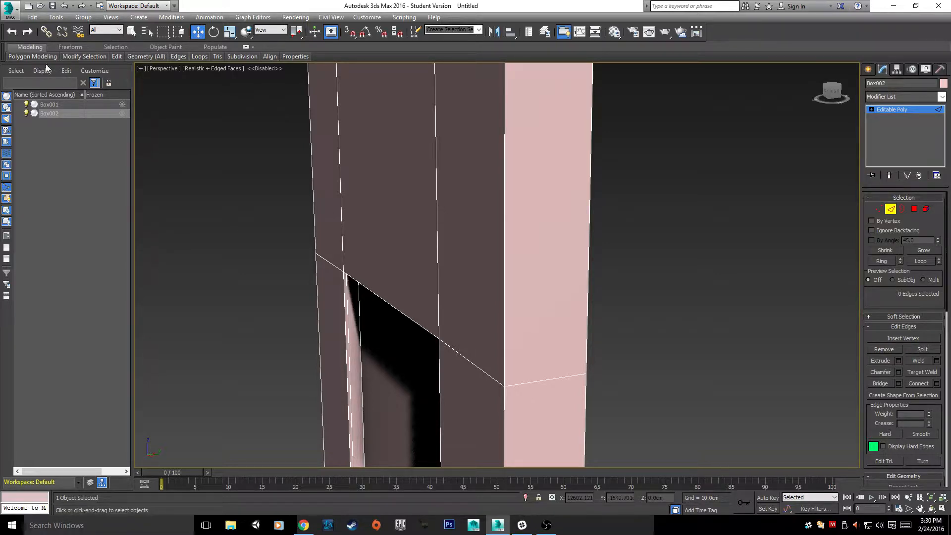
middle_click_drag(620, 210, 607, 250)
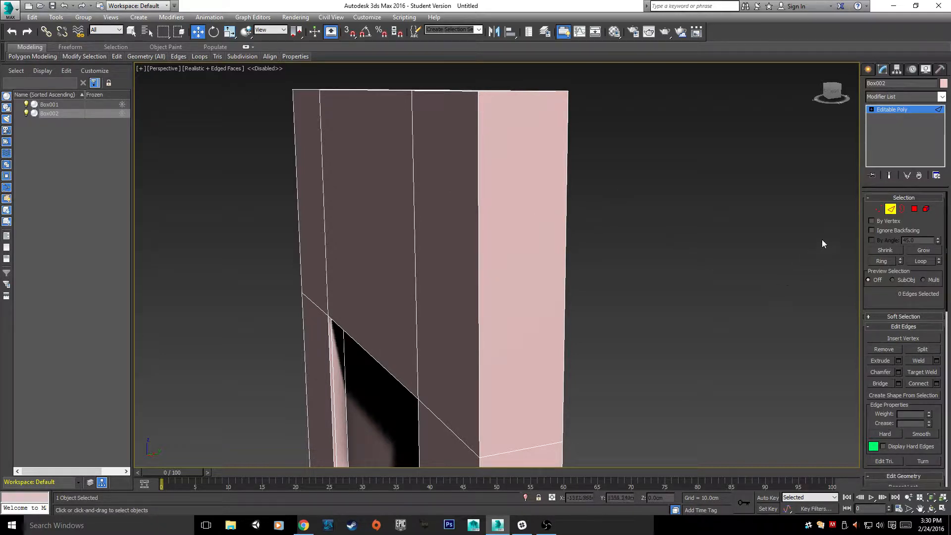
key("1")
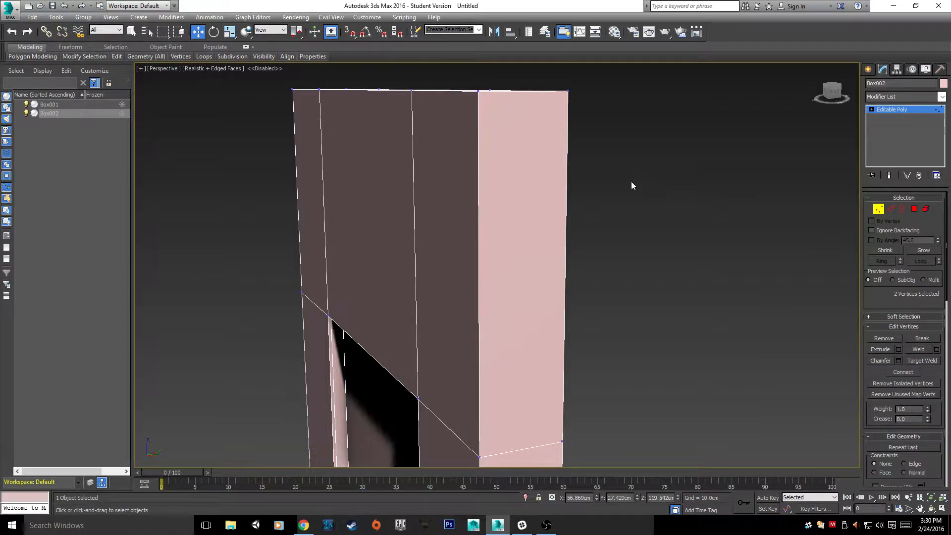
left_click(412, 90)
middle_click_drag(314, 198, 357, 265, "alt")
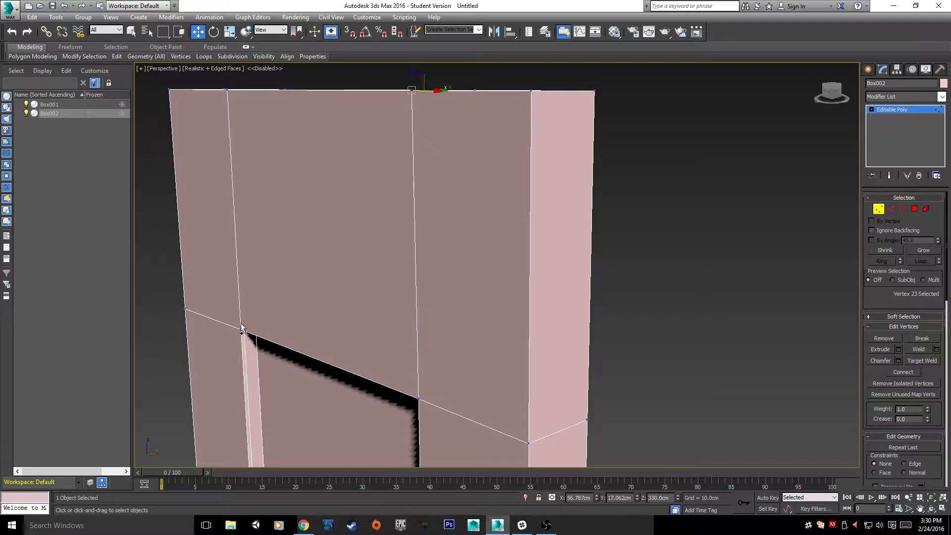
left_click(241, 330, "ctrl")
middle_click_drag(241, 330, 283, 312, "alt")
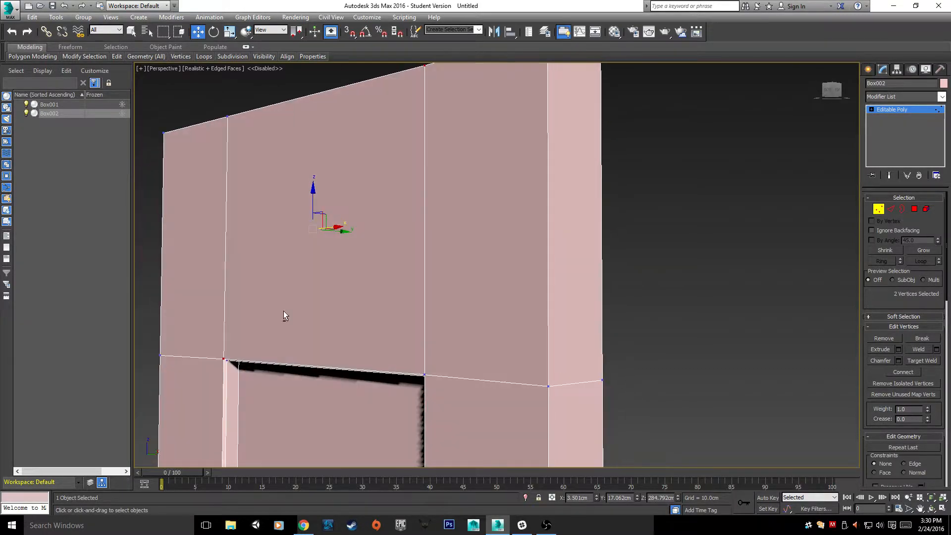
mouse_move(200, 55)
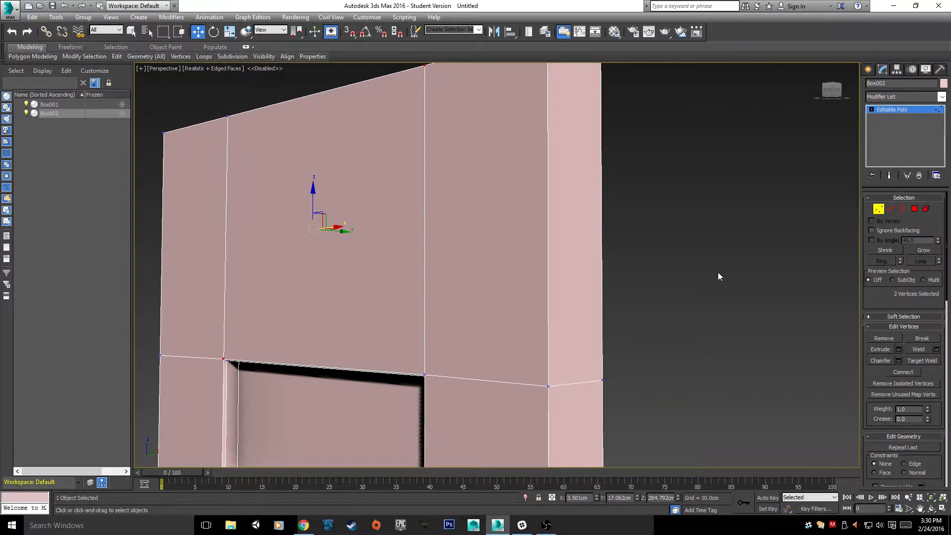
- Switch to edge selection for the upper part of the door frame
middle_click_drag(719, 276, 673, 406)
key("2")
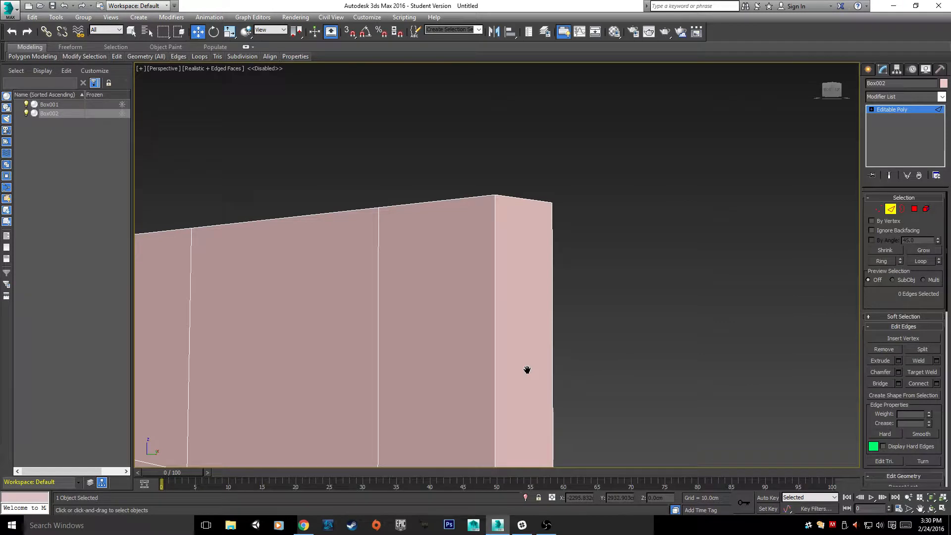
- Select the eight vertical edges around the block above the doorway opening and insert one vertex in each
scroll(527, 369, "down", 10)
left_click_drag(558, 250, 153, 311)
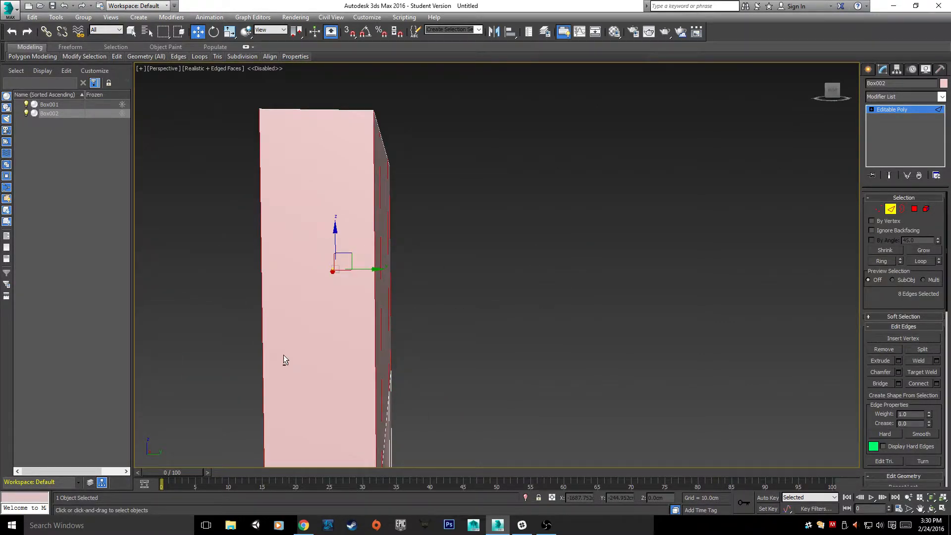
scroll(283, 354, "up", 5)
scroll(374, 320, "down", 5)
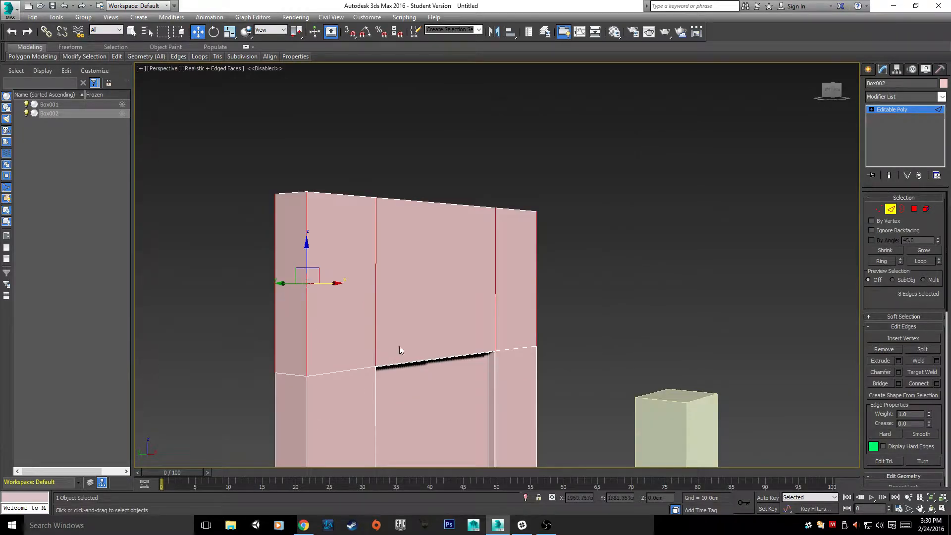
scroll(289, 336, "up", 10)
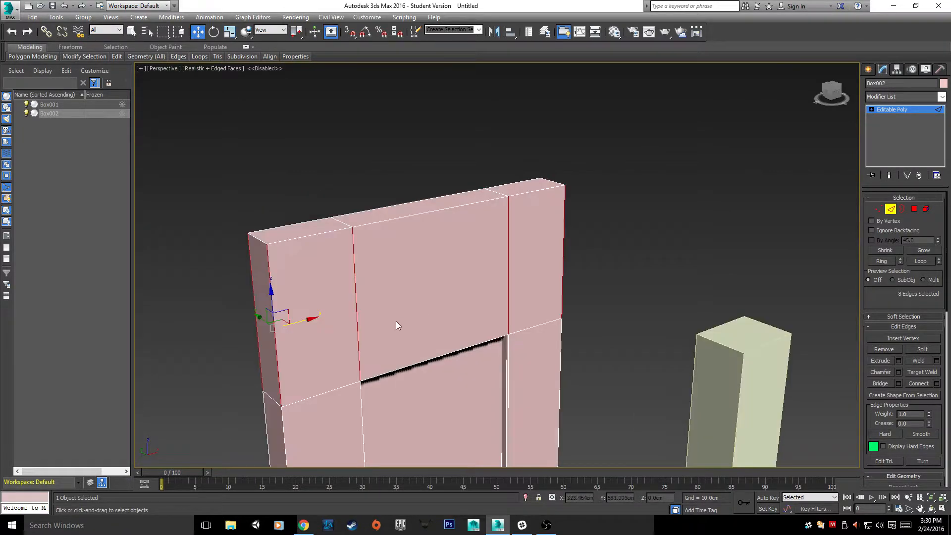
scroll(264, 271, "down", 8)
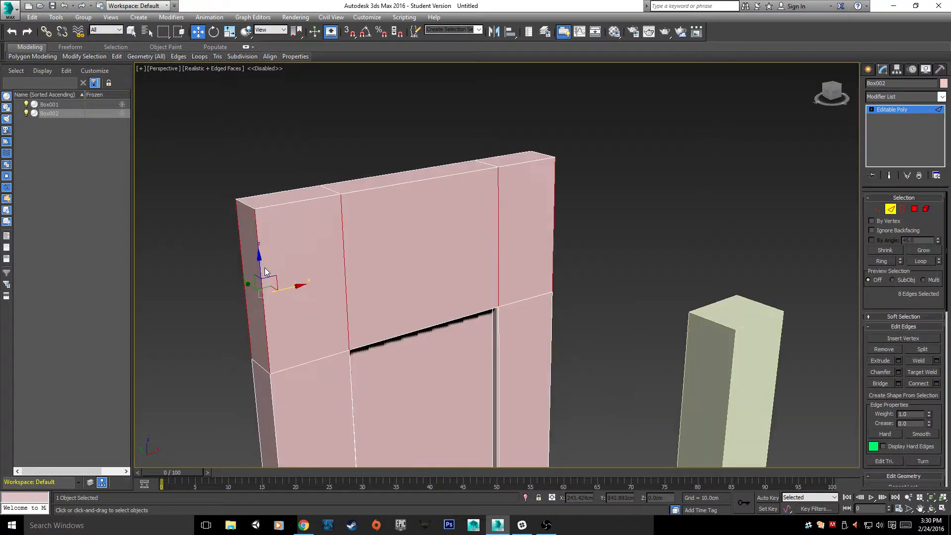
scroll(437, 352, "up", 3)
middle_click_drag(437, 353, 640, 332)
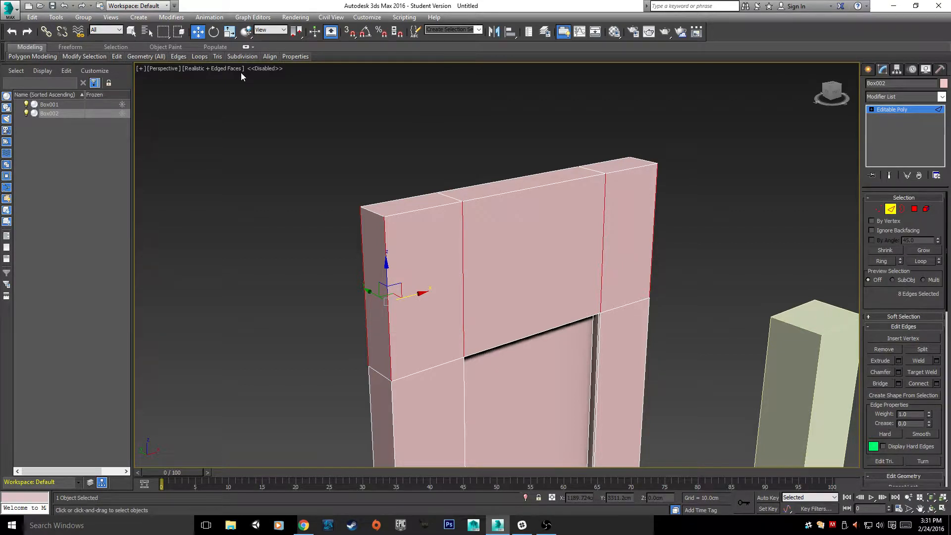
mouse_move(200, 56)
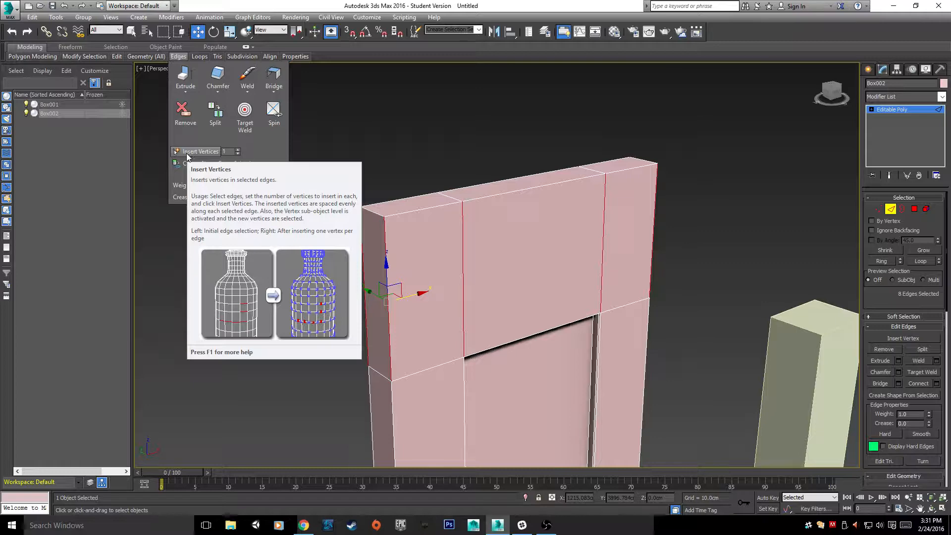
left_click(187, 154)
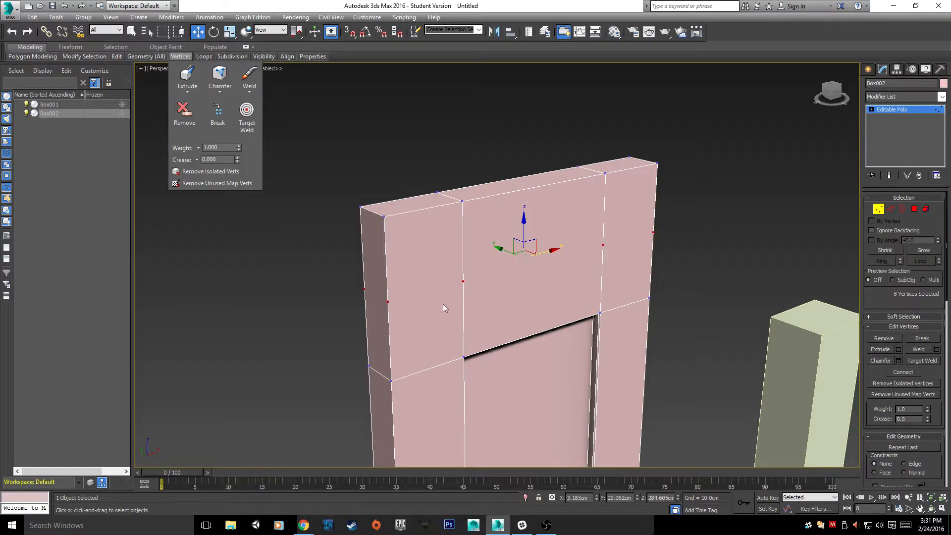
- Connect the eight inserted vertices into a horizontal edge loop around the block above the doorway opening
middle_click_drag(702, 242, 753, 228, "alt")
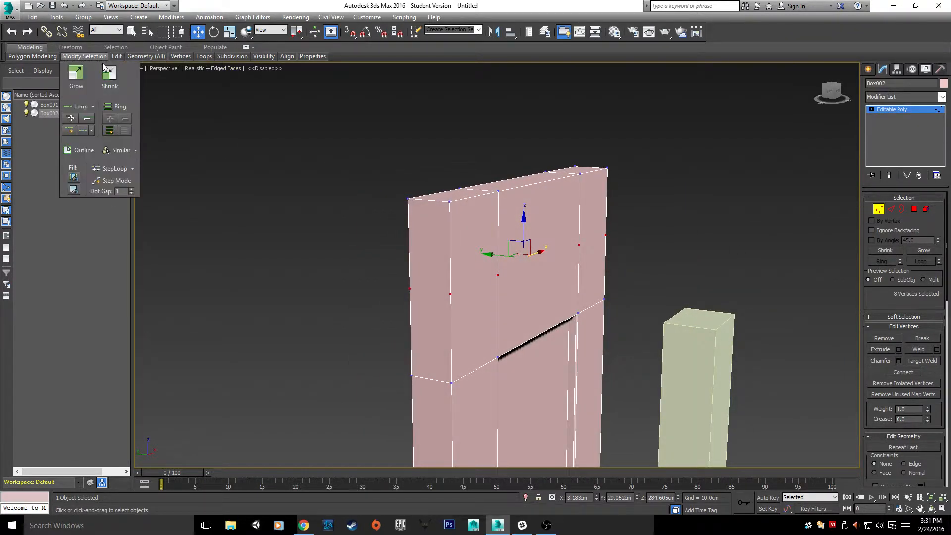
mouse_move(117, 56)
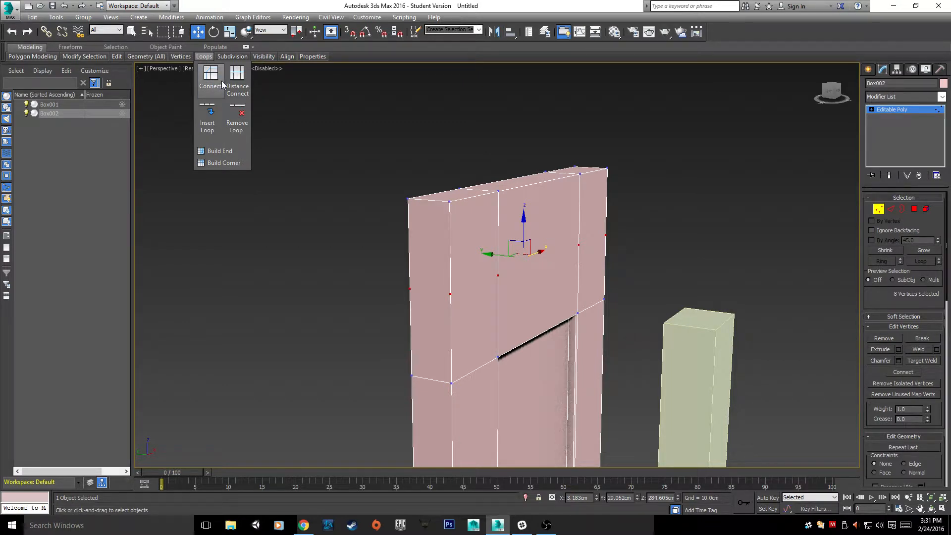
middle_click_drag(644, 248, 703, 266, "alt")
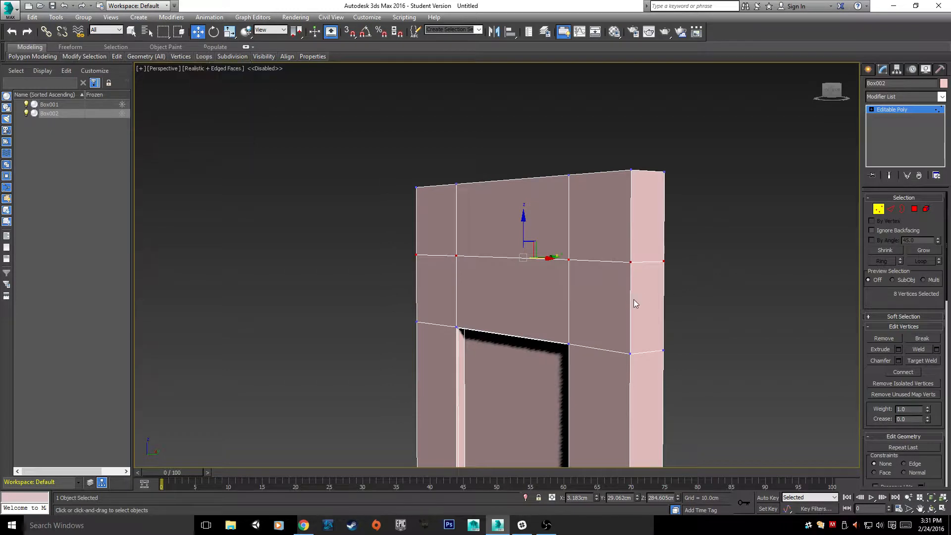
middle_click_drag(634, 299, 646, 280, "alt")
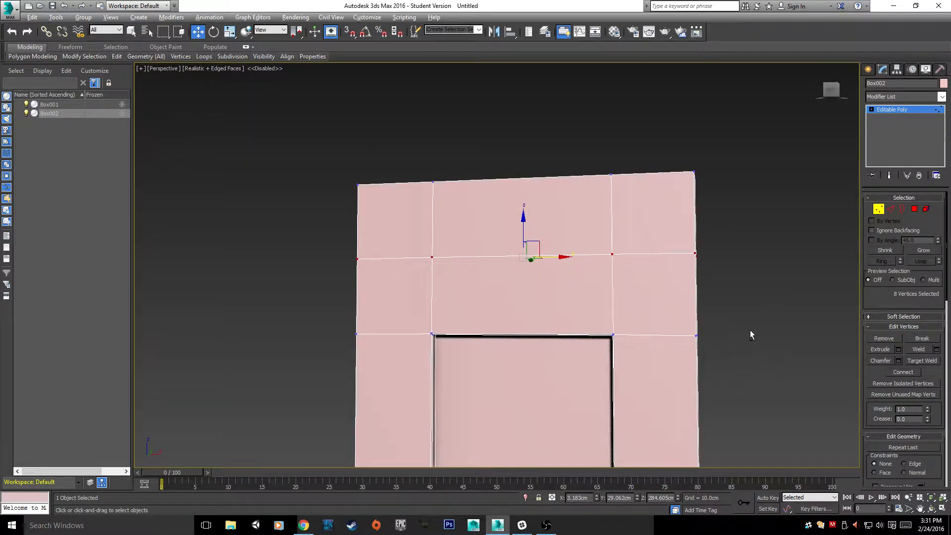
middle_click_drag(750, 330, 769, 342, "alt")
- Try connecting the two outer vertices level with the opening's top diagonally to the two inner vertices of the new loop
left_click(691, 334)
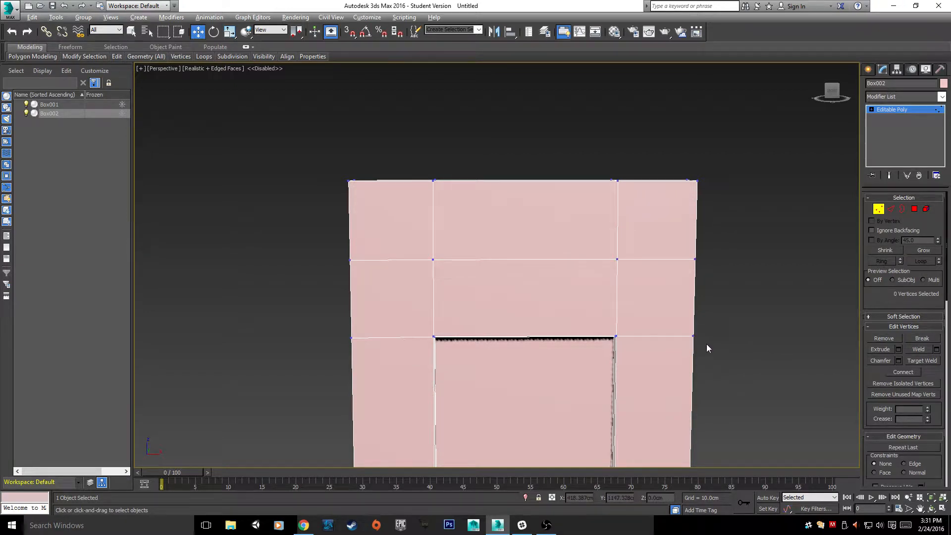
left_click(694, 336)
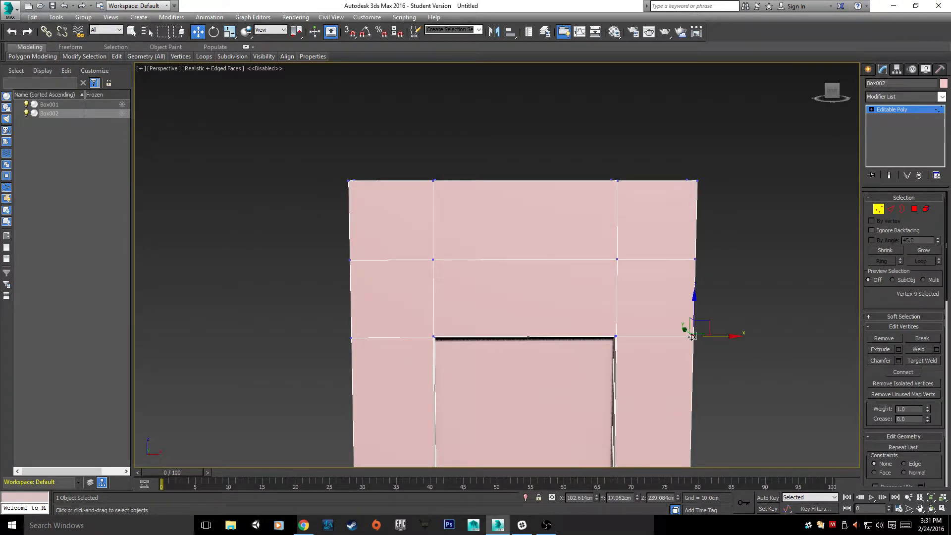
left_click(618, 257, "ctrl")
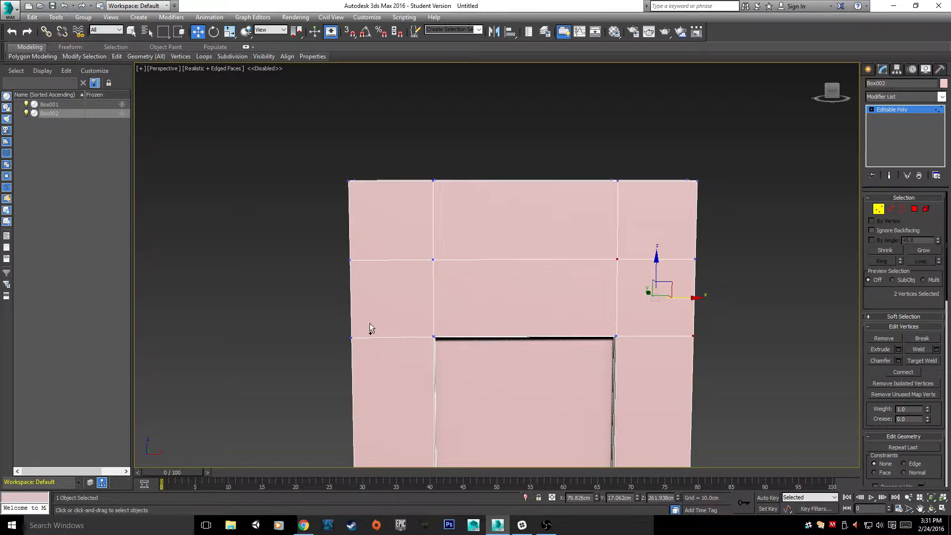
left_click(432, 259, "ctrl")
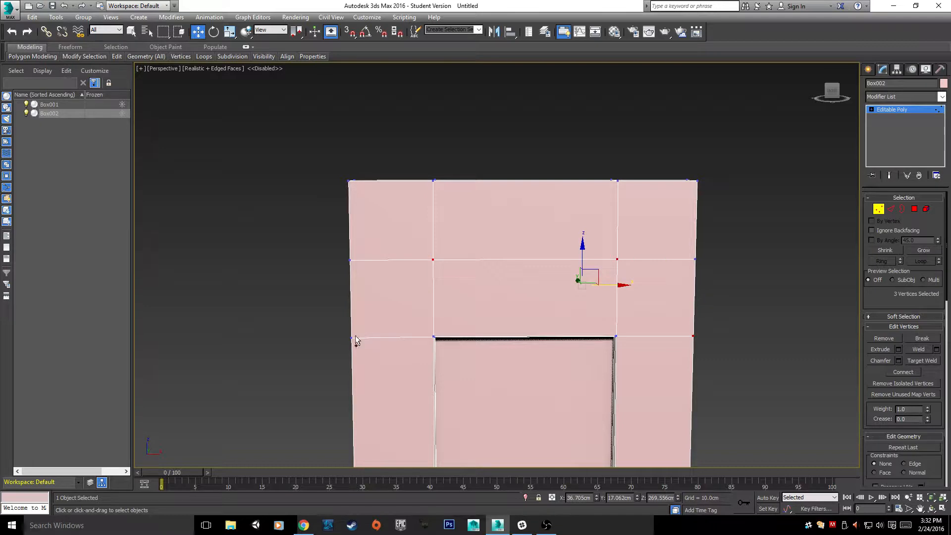
left_click(351, 337, "ctrl")
middle_click_drag(792, 297, 761, 325, "alt")
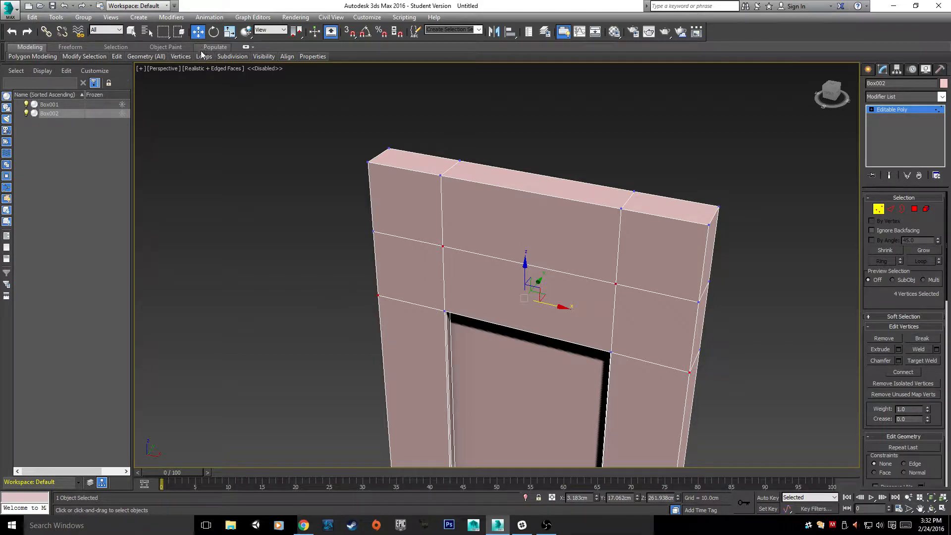
mouse_move(202, 57)
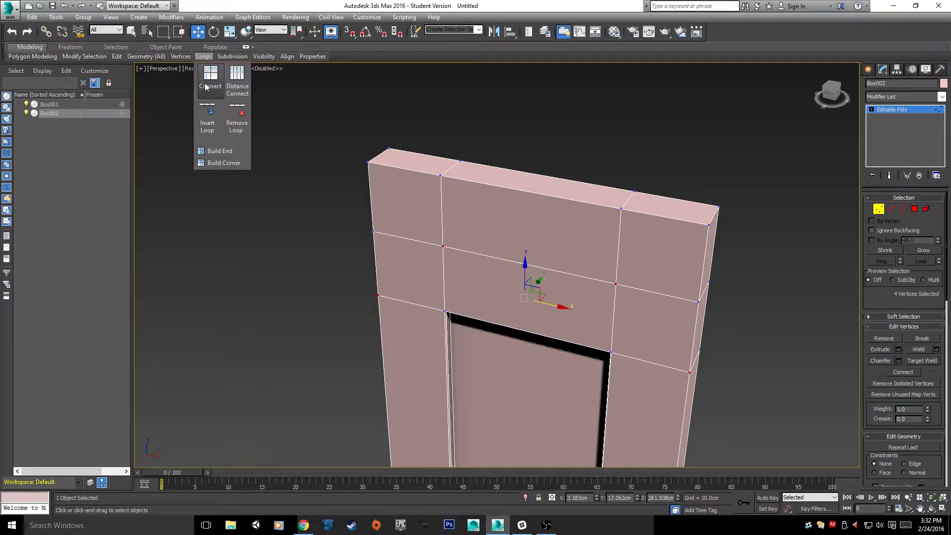
left_click(236, 87)
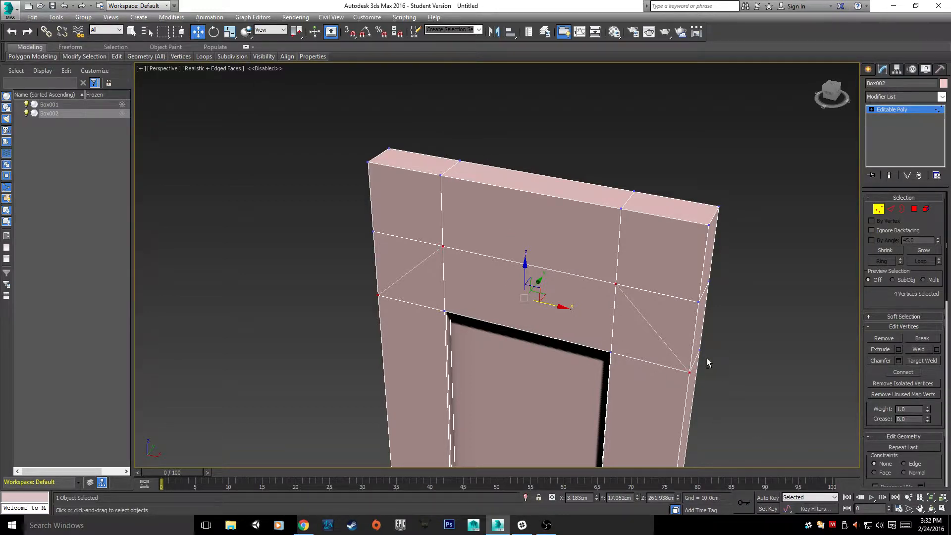
middle_click_drag(707, 358, 783, 309, "alt")
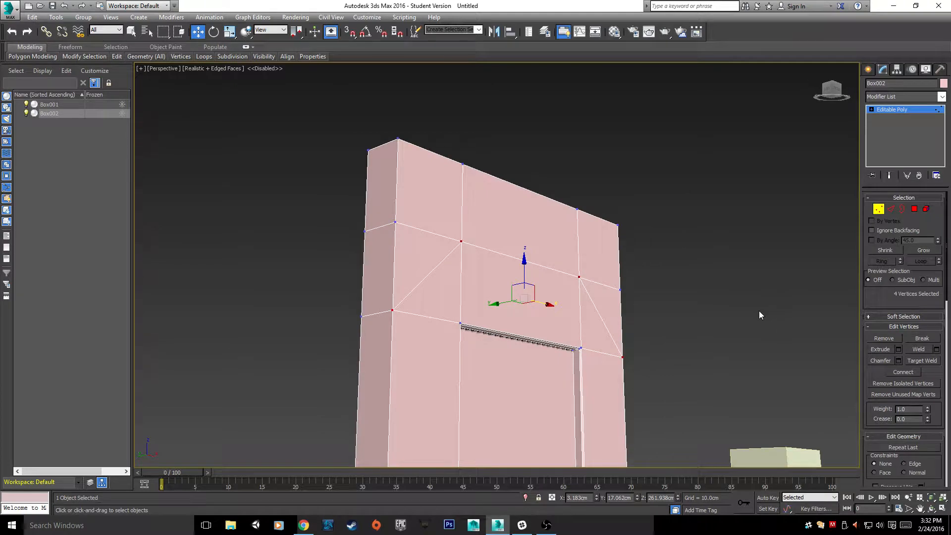
left_click(739, 322)
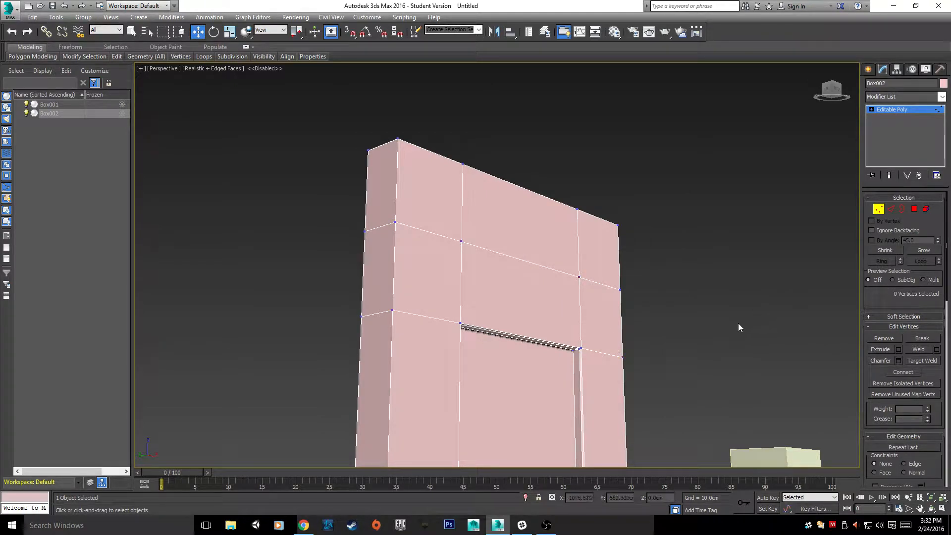
- Bevel the uppermost middle polygon above the opening with a height of 8.953 cm and an outline of -11.426 cm
middle_click_drag(724, 322, 488, 221, "alt")
key("4")
left_click(503, 267)
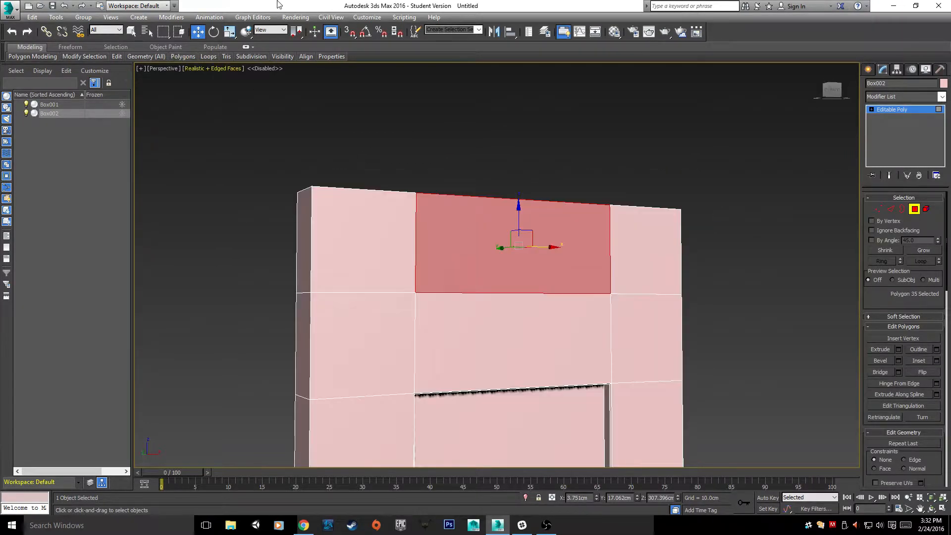
left_click(898, 361)
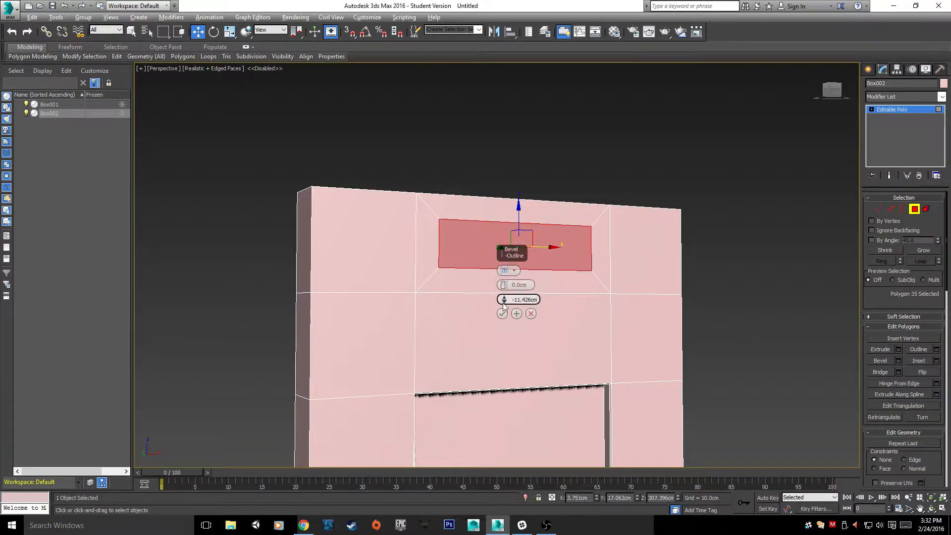
middle_click_drag(516, 302, 542, 331, "alt")
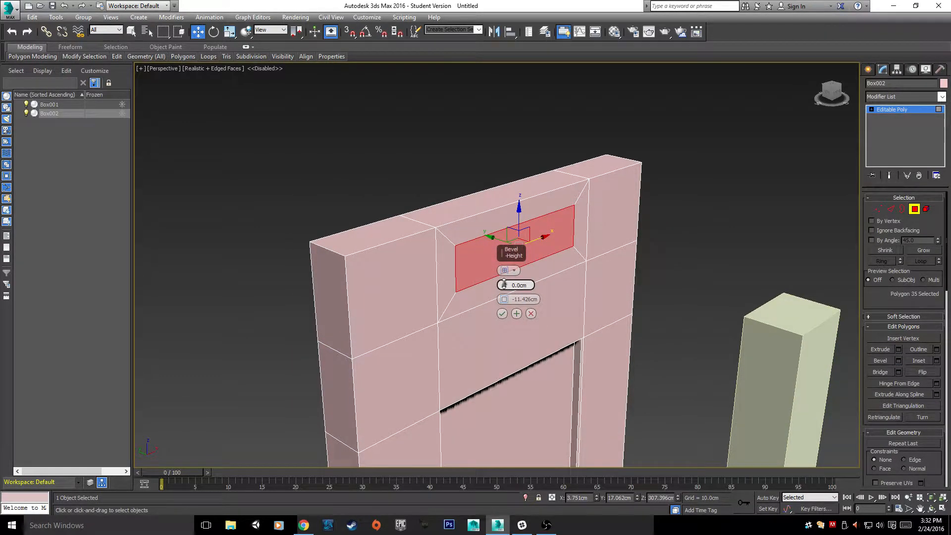
left_click_drag(504, 285, 503, 235)
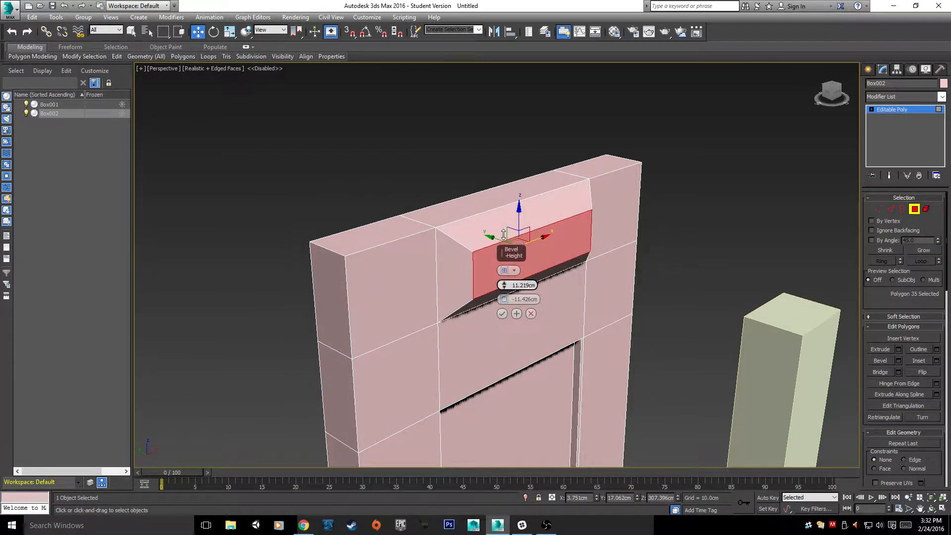
left_click(502, 314)
- Bevel the three polygons in the row directly above the opening by polygon, with height 8.953 cm and outline -11.426 cm
left_click(608, 305)
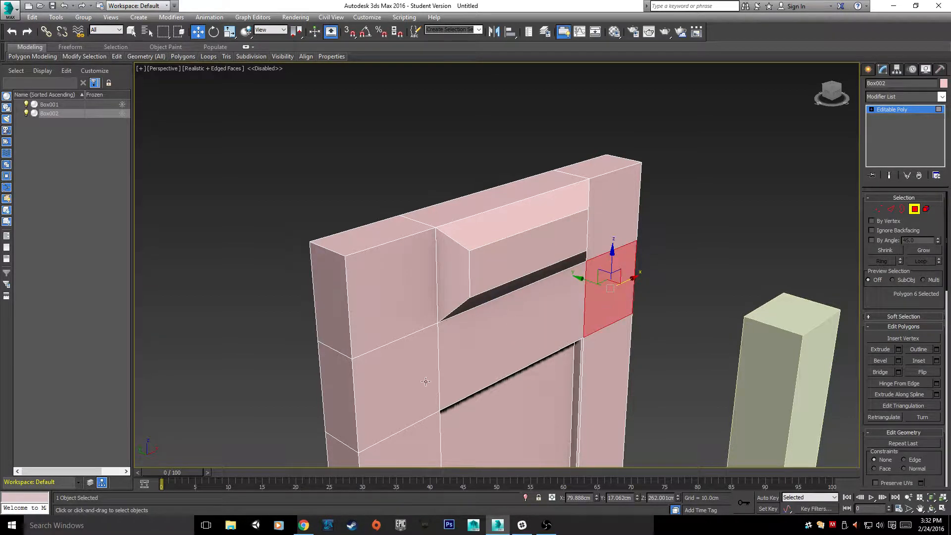
left_click(425, 383, "ctrl")
left_click(519, 379, "ctrl")
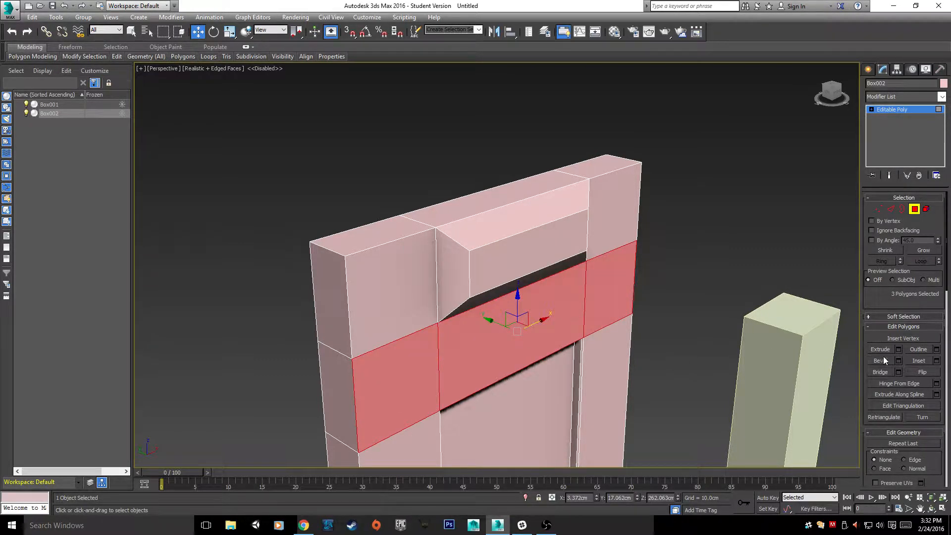
left_click(901, 360)
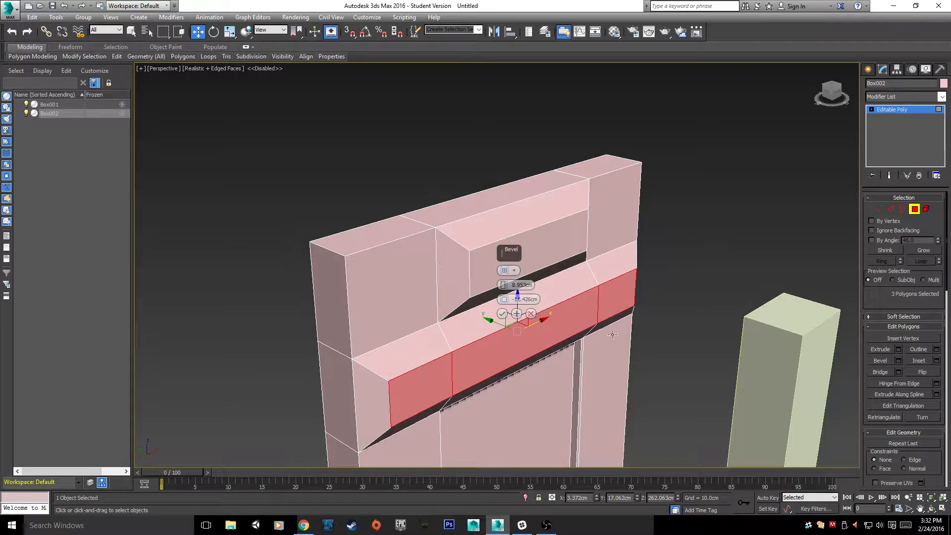
left_click(516, 271)
left_click(537, 297)
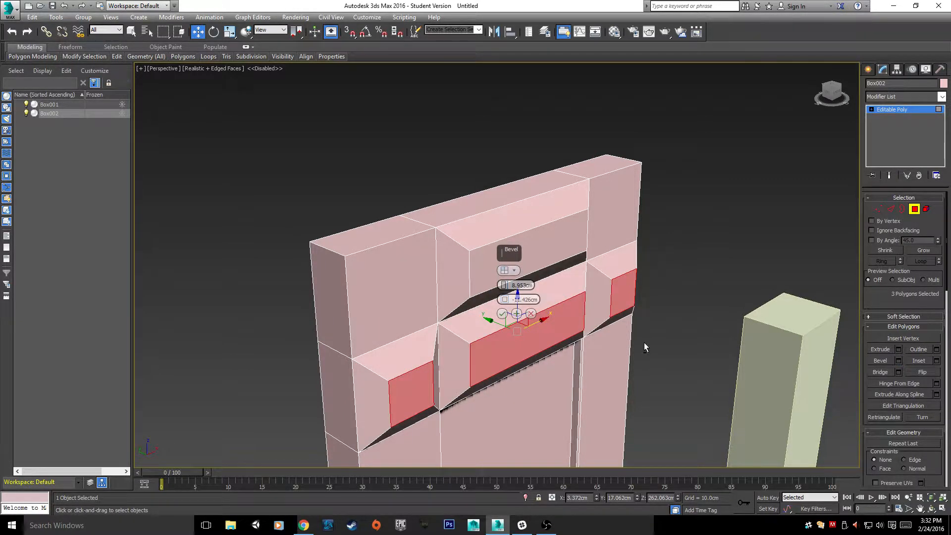
middle_click_drag(644, 343, 657, 327, "alt")
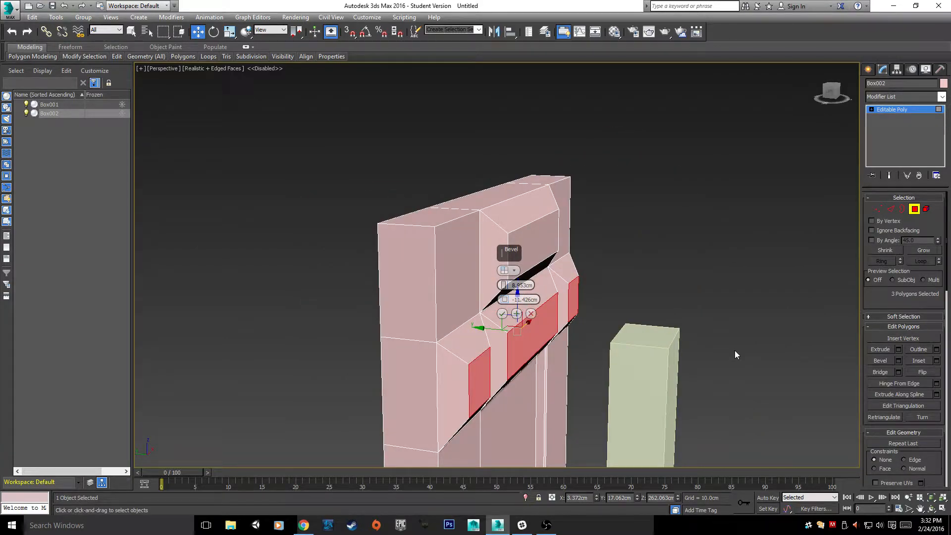
left_click(502, 314)
middle_click_drag(734, 354, 600, 346, "alt")
left_click(768, 317)
- Insert a horizontal edge loop around the doorway model just above its base with Swift Loop, and clear the edge selection
scroll(731, 361, "down", 5)
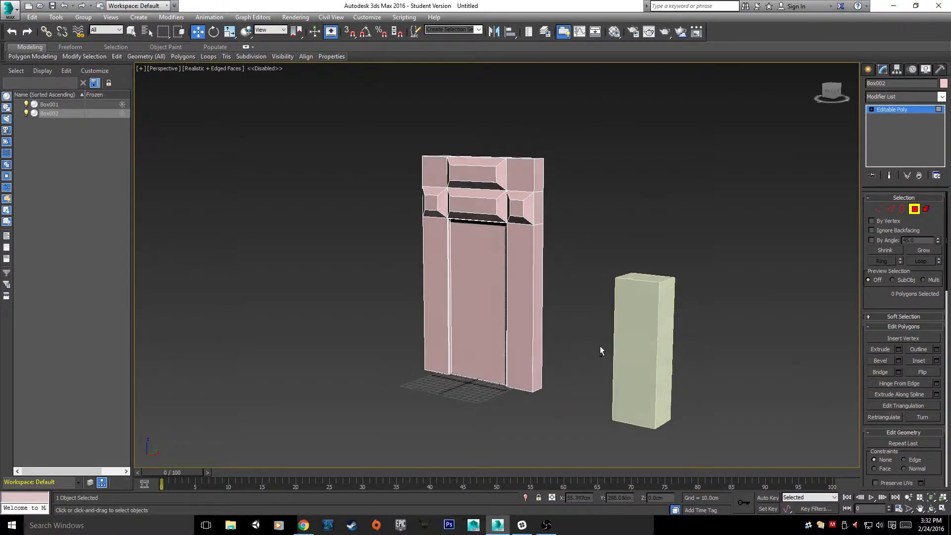
key("z")
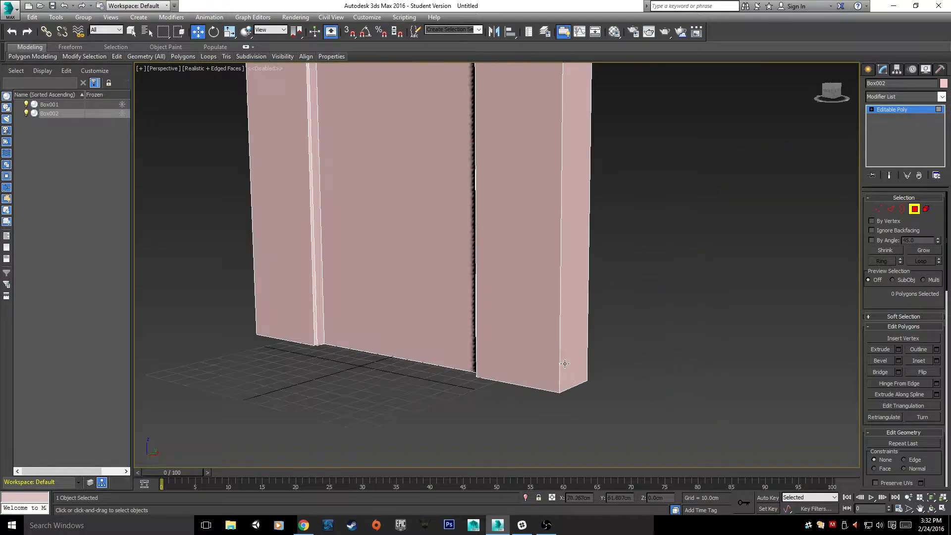
left_click(891, 212)
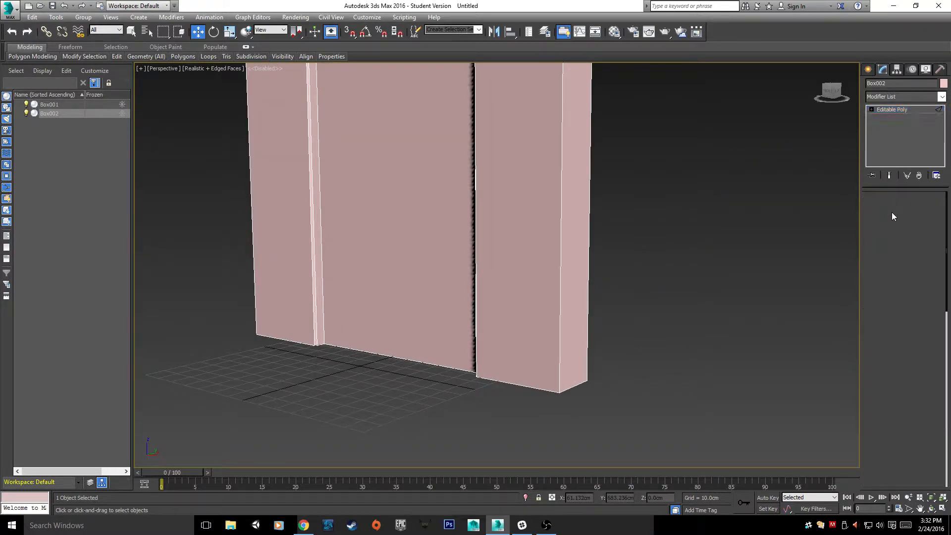
left_click(117, 56)
left_click(197, 80)
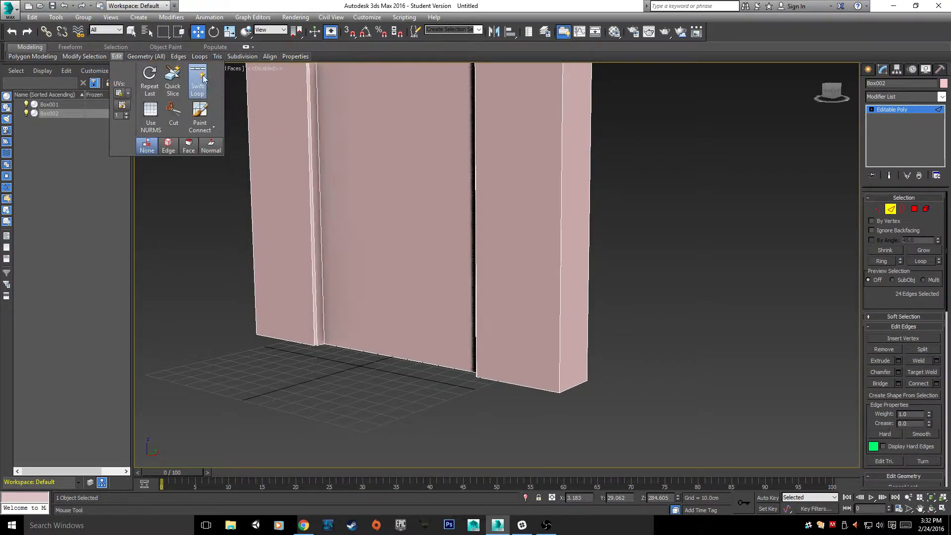
left_click(561, 369)
middle_click_drag(560, 369, 570, 275, "alt")
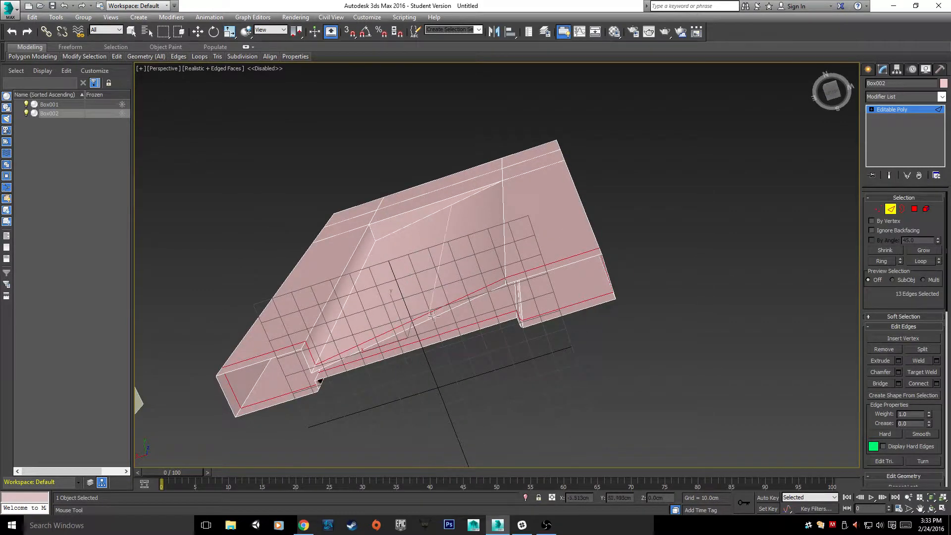
key("w")
middle_click_drag(439, 289, 491, 248)
left_click(551, 302)
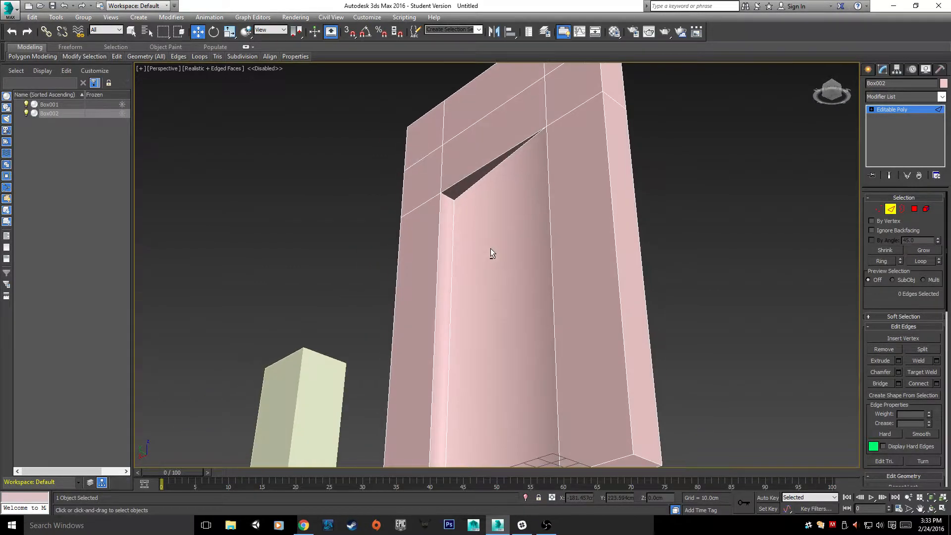
- Delete the two narrow polygons lining the doorway recess, the wedge along its top and the strip along its side
left_click(914, 209)
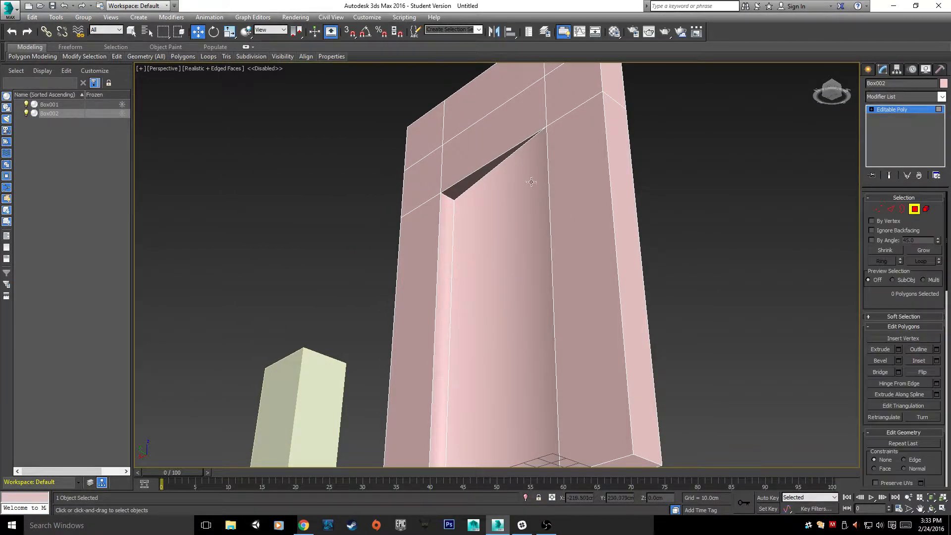
left_click(456, 189)
left_click(441, 238, "ctrl")
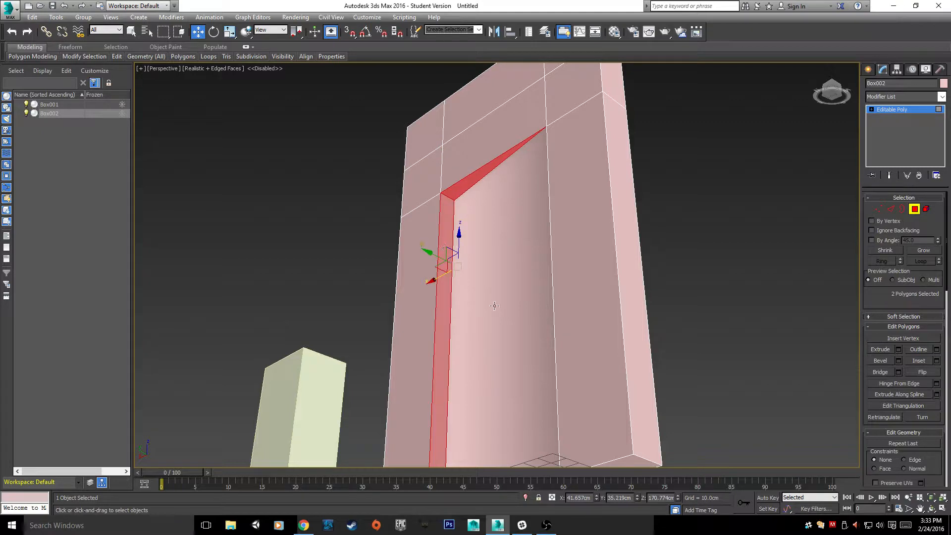
key("Delete")
middle_click_drag(494, 305, 521, 343, "alt")
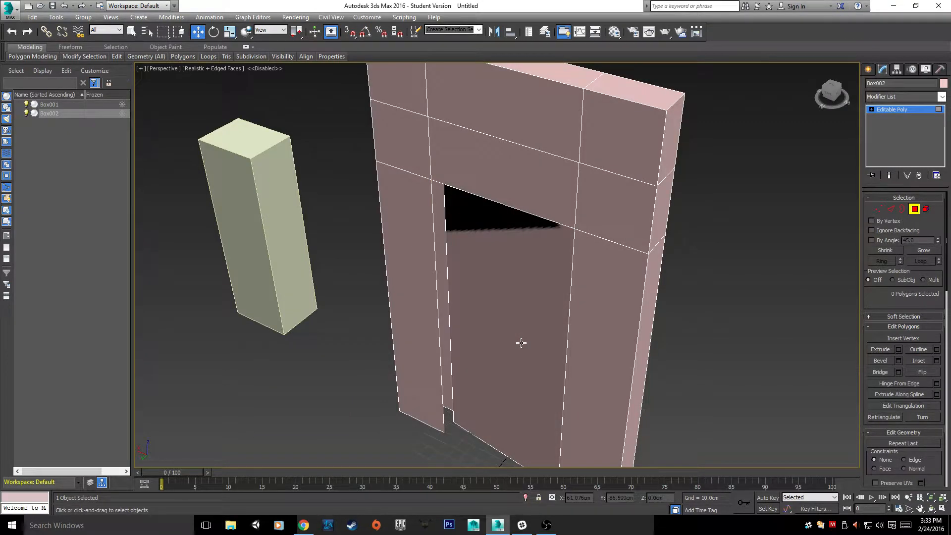
middle_click_drag(421, 238, 429, 165, "alt")
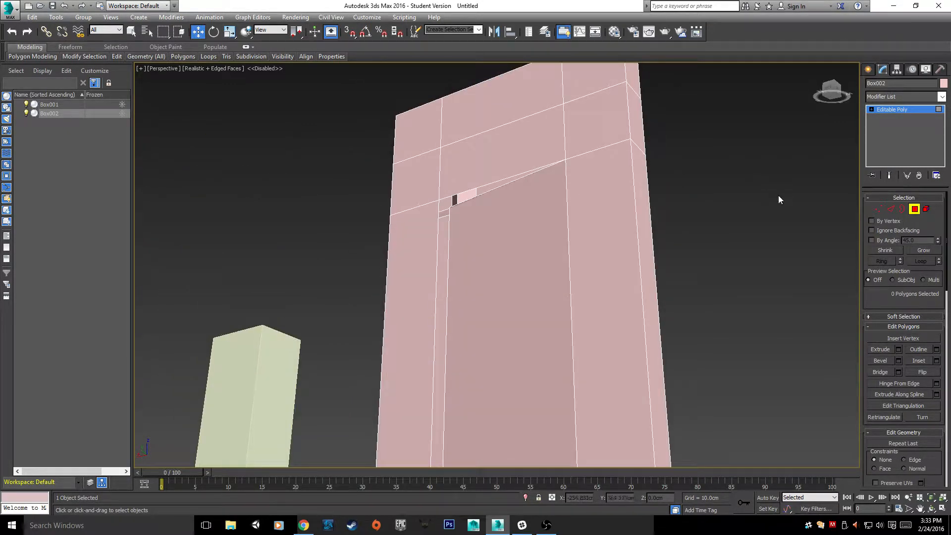
- Target Weld the recessed panel's free upper corner vertex to the neighbouring upper corner vertex of the opening
left_click(877, 210)
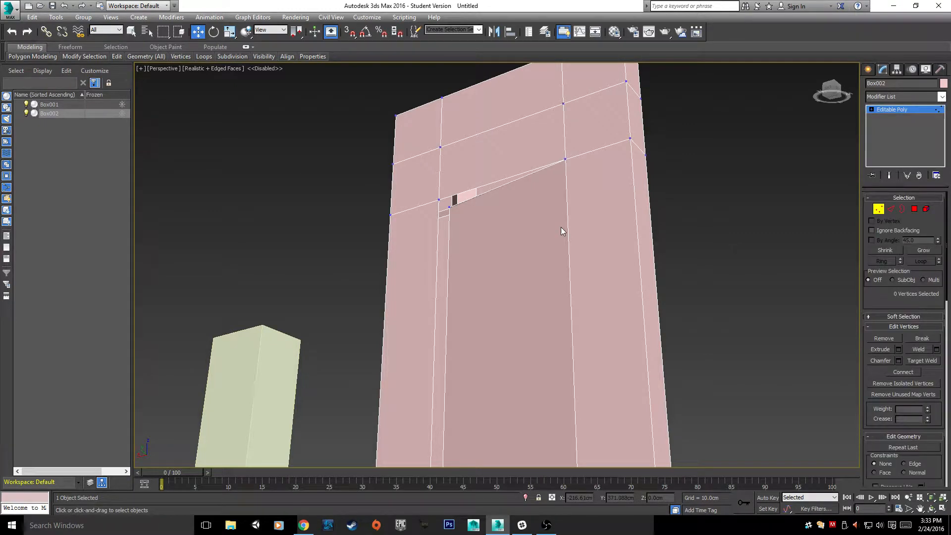
left_click(925, 363)
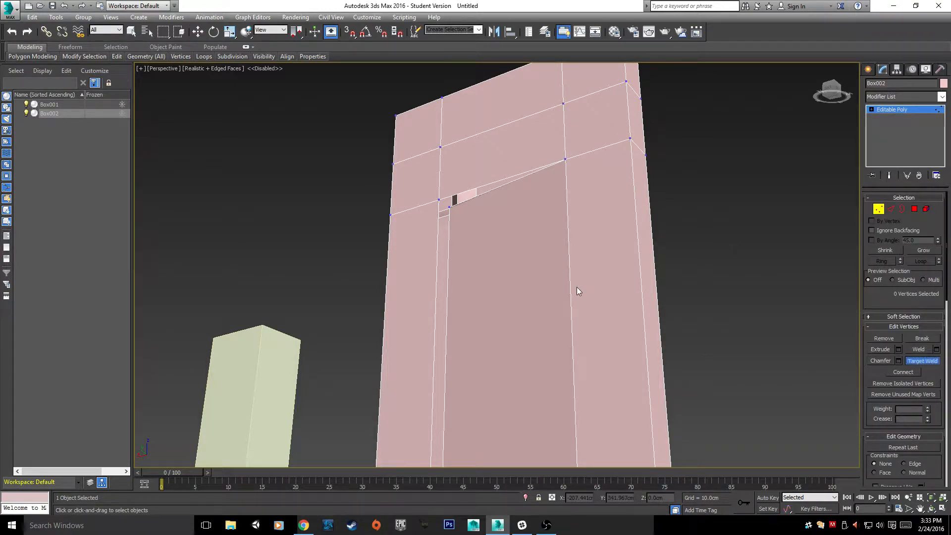
left_click(449, 207)
middle_click_drag(484, 203, 477, 221, "alt")
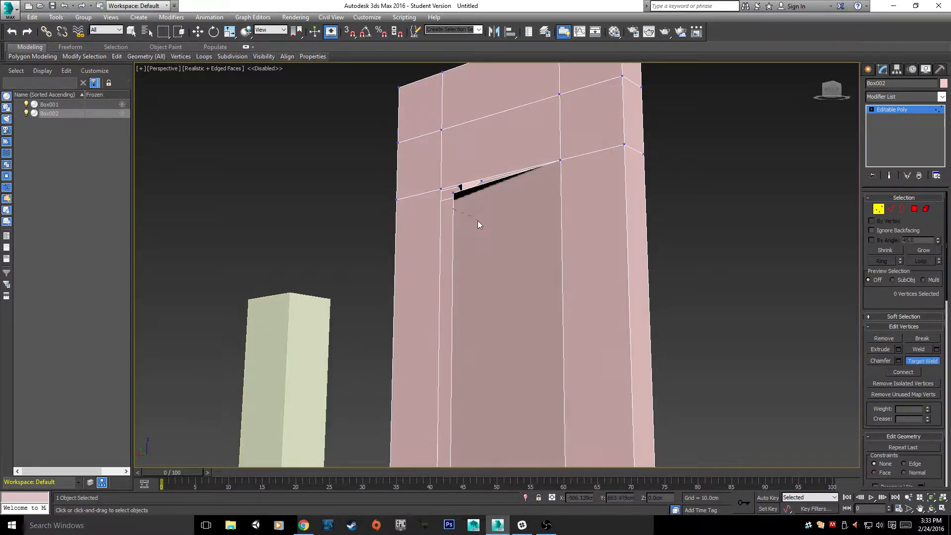
right_click(475, 219)
left_click(700, 251)
scroll(702, 252, "up", 2)
middle_click_drag(711, 257, 881, 278, "alt")
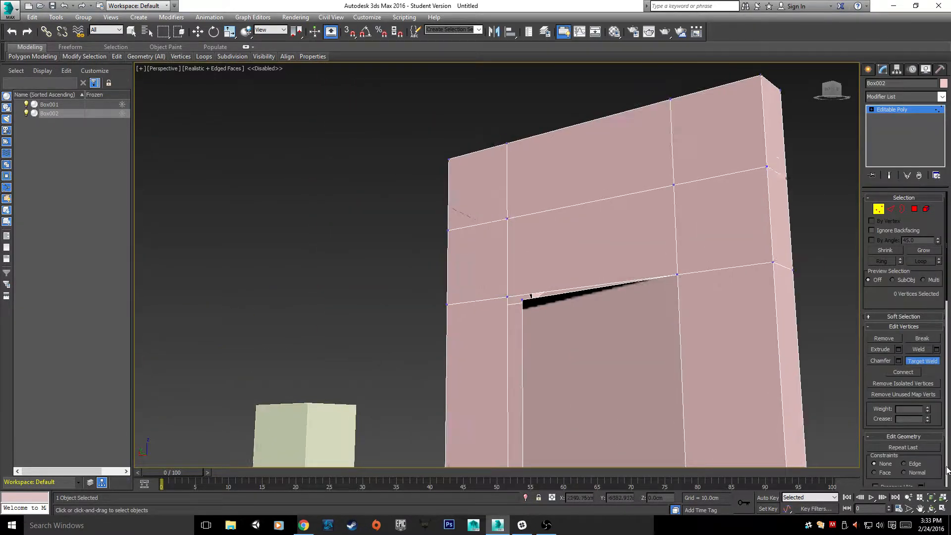
scroll(882, 283, "down", 1)
scroll(614, 392, "up", 5)
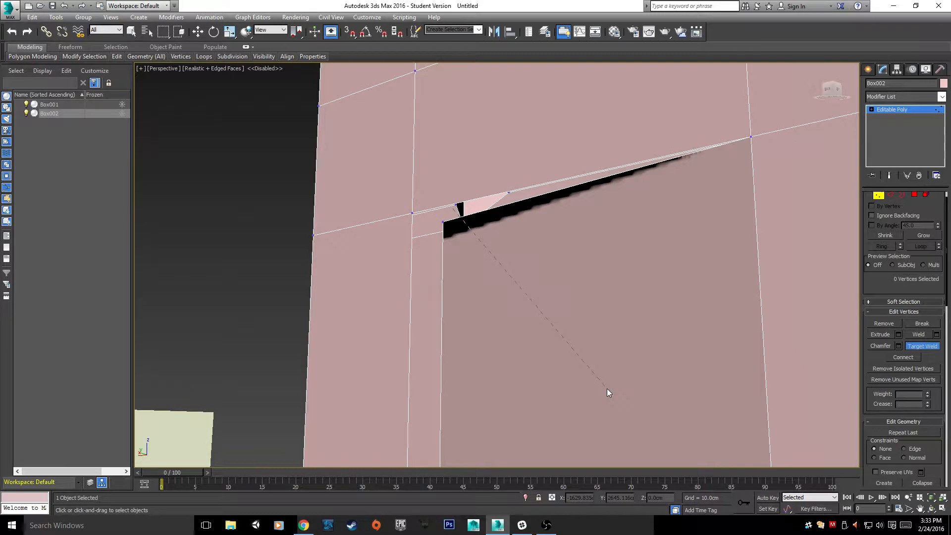
key("w")
left_click(920, 346)
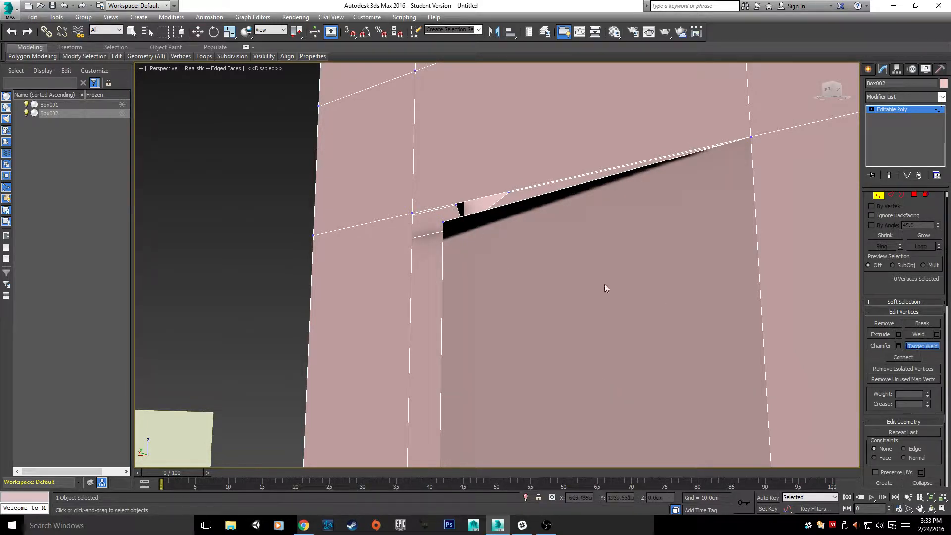
left_click(442, 222)
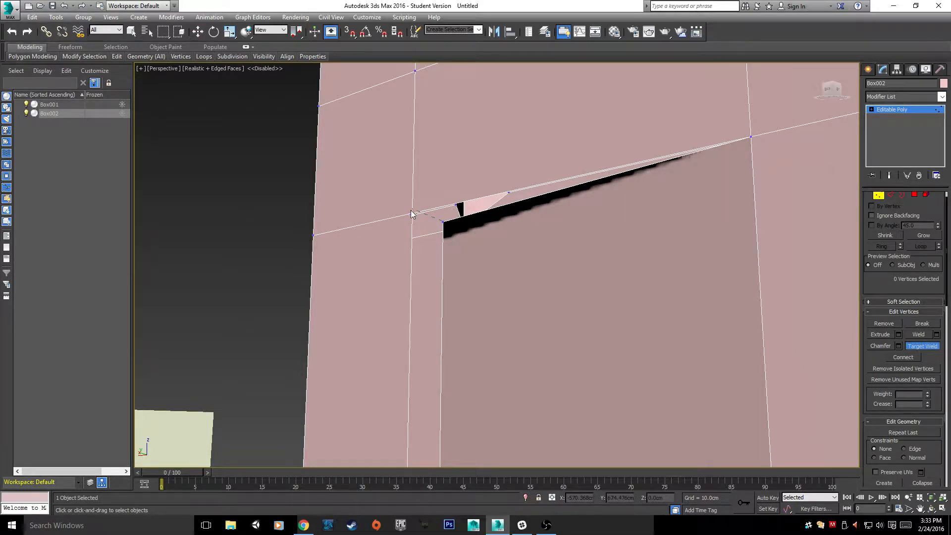
left_click(412, 213)
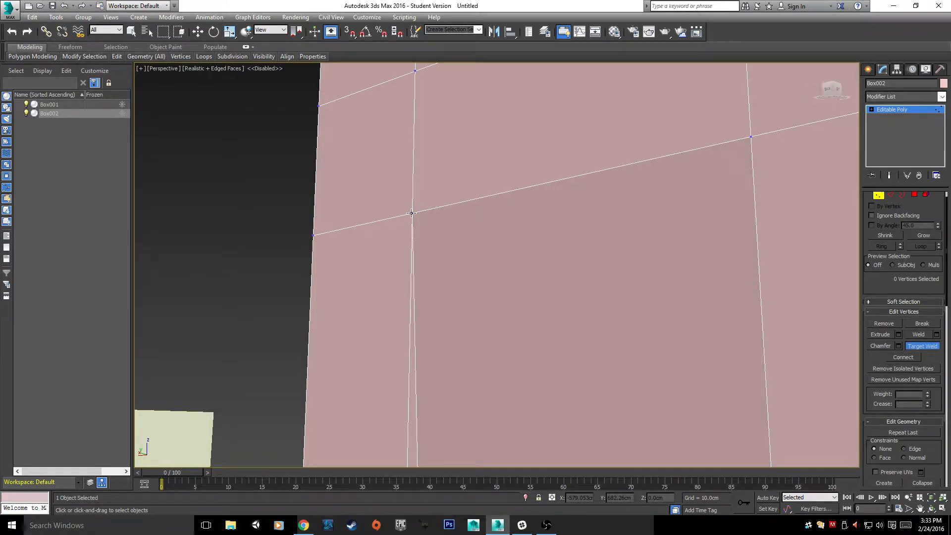
- Target Weld the recessed panel's free bottom corner vertex to the adjacent base vertex of the side section, closing the gap
scroll(411, 213, "down", 8)
middle_click_drag(530, 205, 526, 5, "alt")
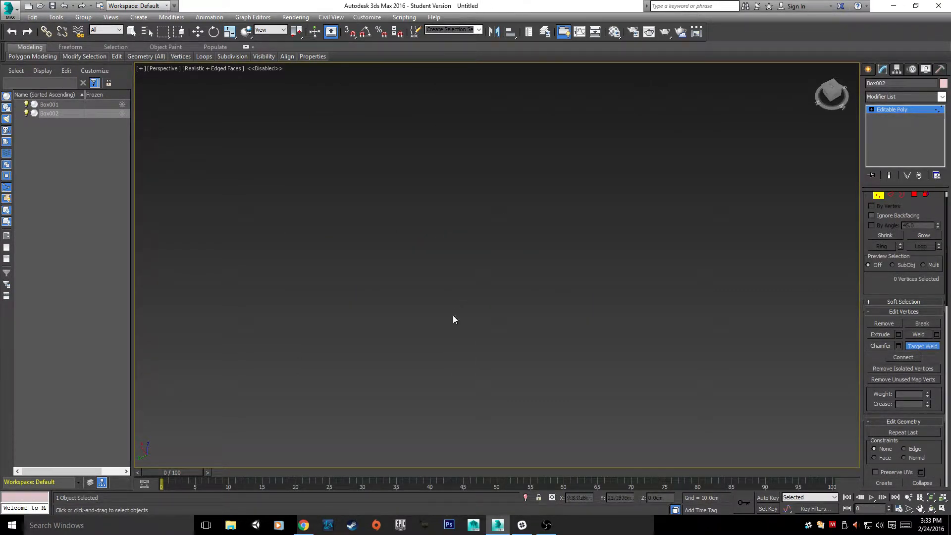
middle_click_drag(433, 262, 505, 260)
middle_click_drag(600, 278, 491, 389)
middle_click_drag(363, 171, 454, 219)
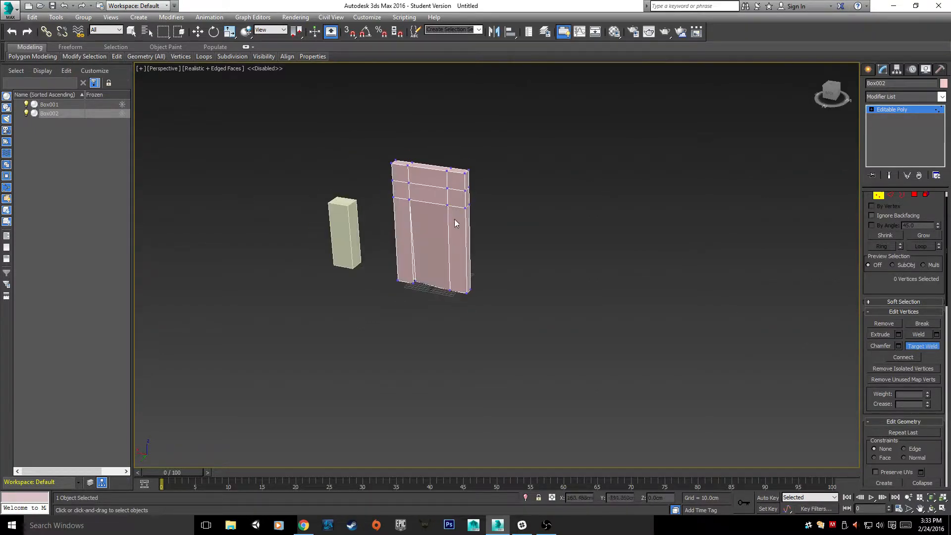
middle_click_drag(455, 308, 556, 242)
scroll(467, 305, "up", 2)
scroll(541, 210, "up", 2)
scroll(540, 210, "up", 5)
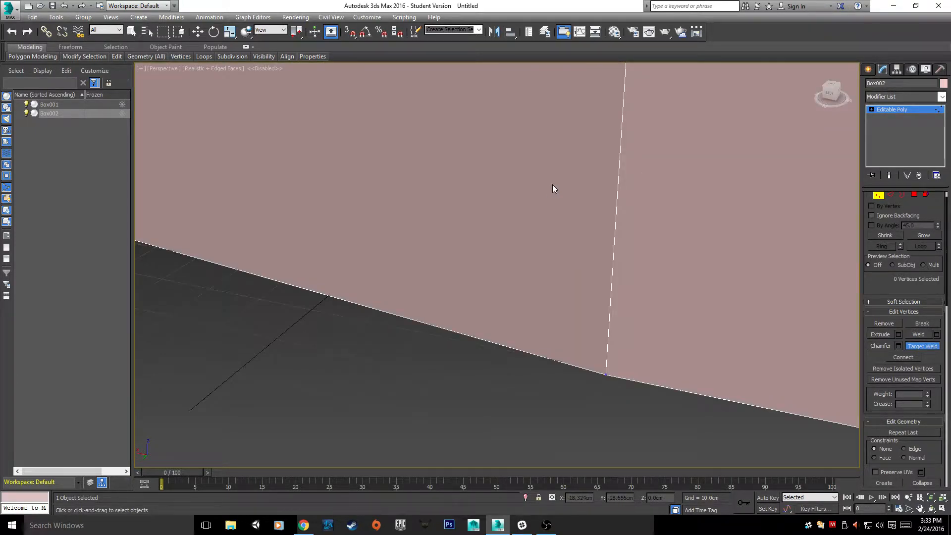
scroll(466, 337, "down", 4)
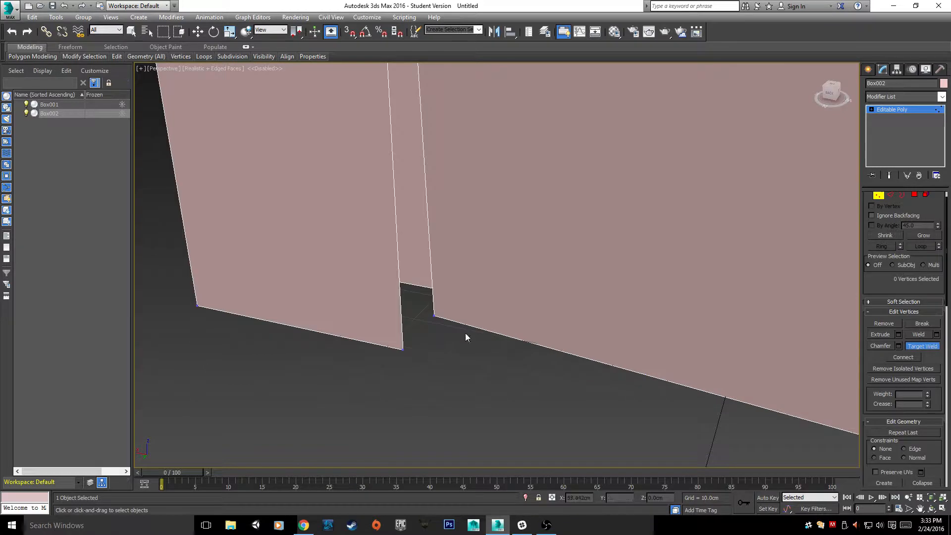
left_click(435, 315)
left_click(403, 352)
scroll(408, 356, "down", 3)
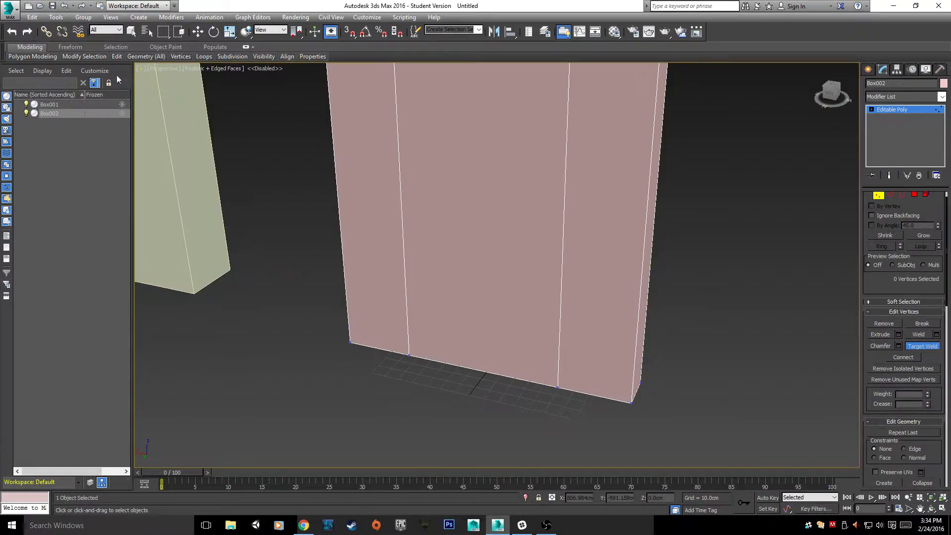
- Cut an edge from a point inside the middle panel straight down to the midpoint of its bottom edge
mouse_move(116, 57)
left_click(173, 116)
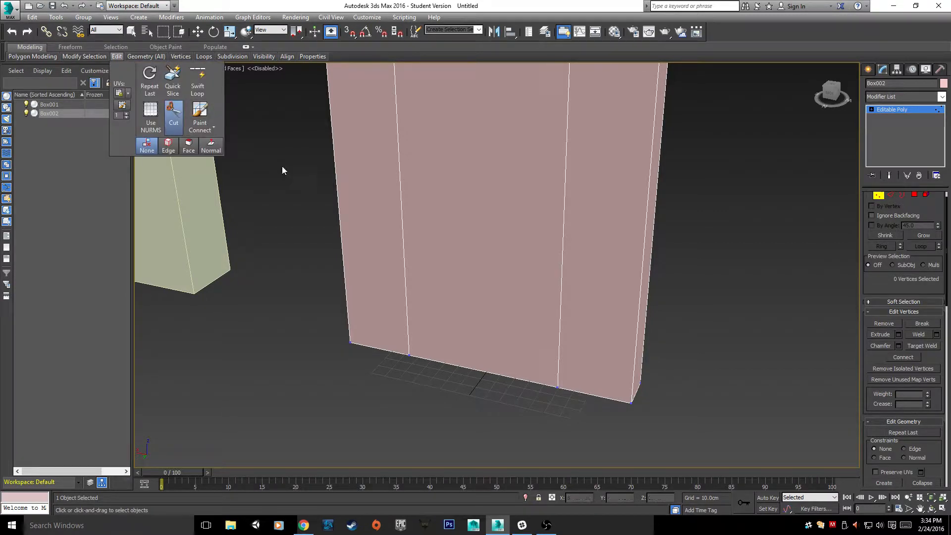
left_click(474, 192)
left_click(481, 371)
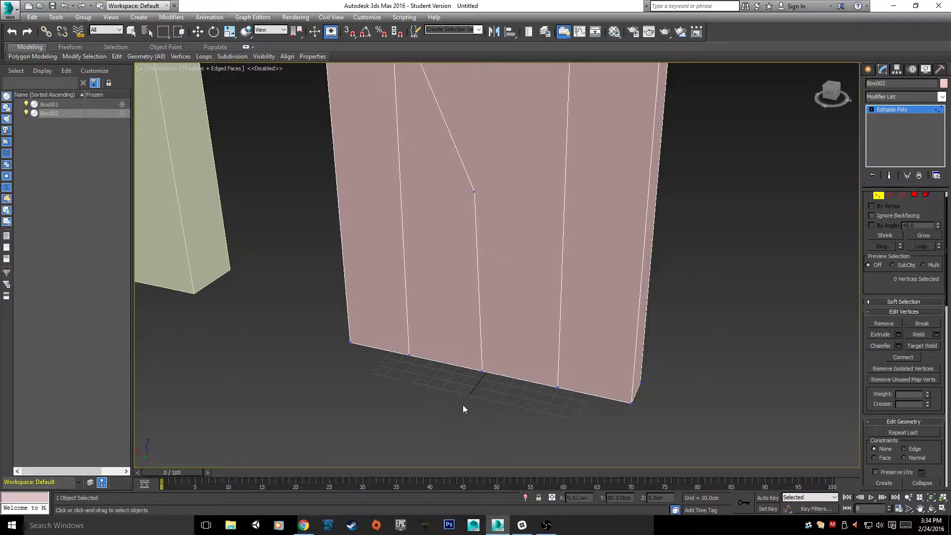
key("w")
- Try removing the new cut vertex on the middle panel's bottom edge, and undo the removal
left_click(481, 371)
mouse_move(472, 423)
middle_mouse_down("alt")
mouse_move(548, 427)
mouse_move(683, 248)
middle_mouse_up("alt")
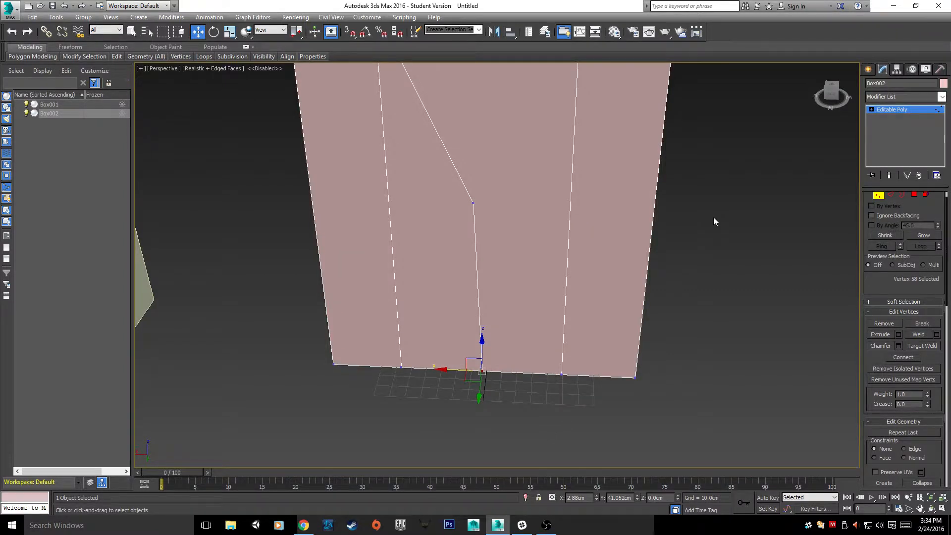
key("BackSpace")
key("ctrl+z")
middle_click_drag(483, 424, 525, 416, "alt")
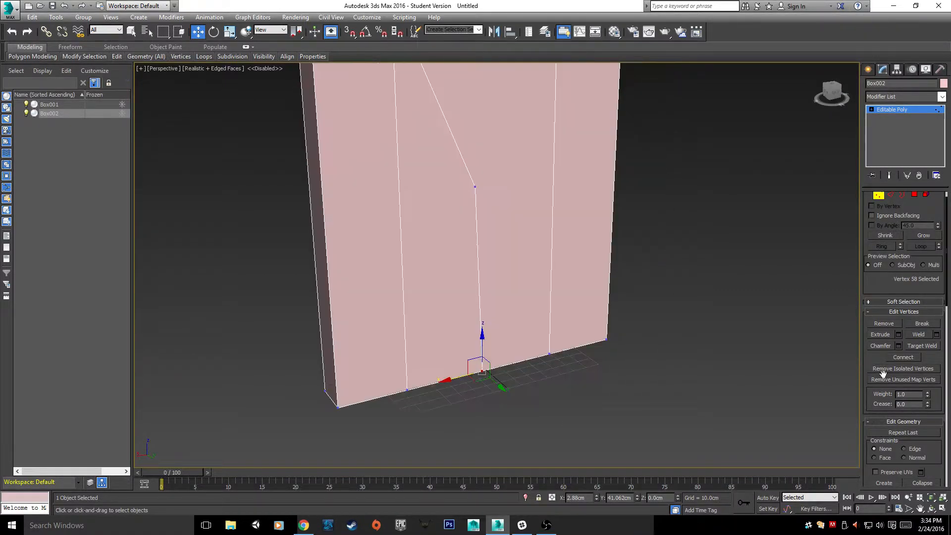
- Target Weld the new vertex on the bottom edge to the base vertex where the middle panel meets the side section
left_click(923, 346)
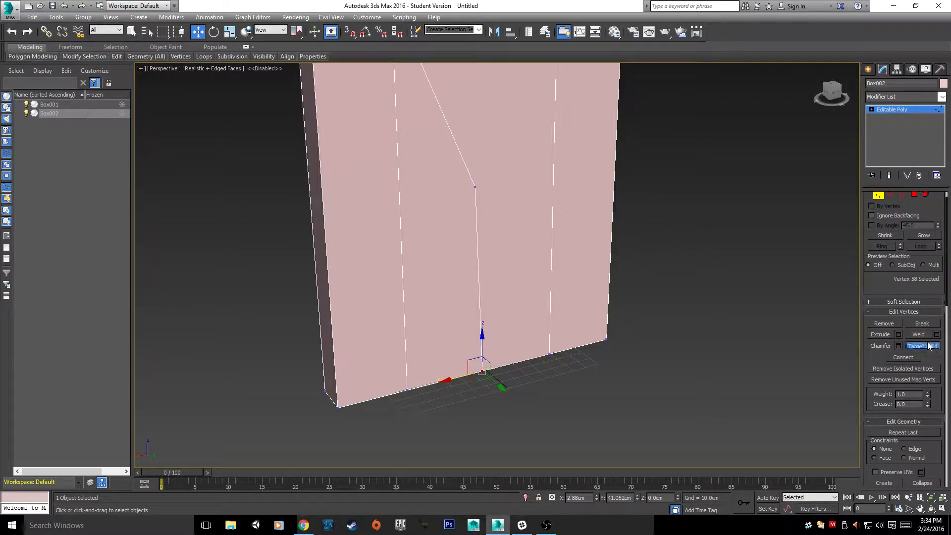
left_click(482, 371)
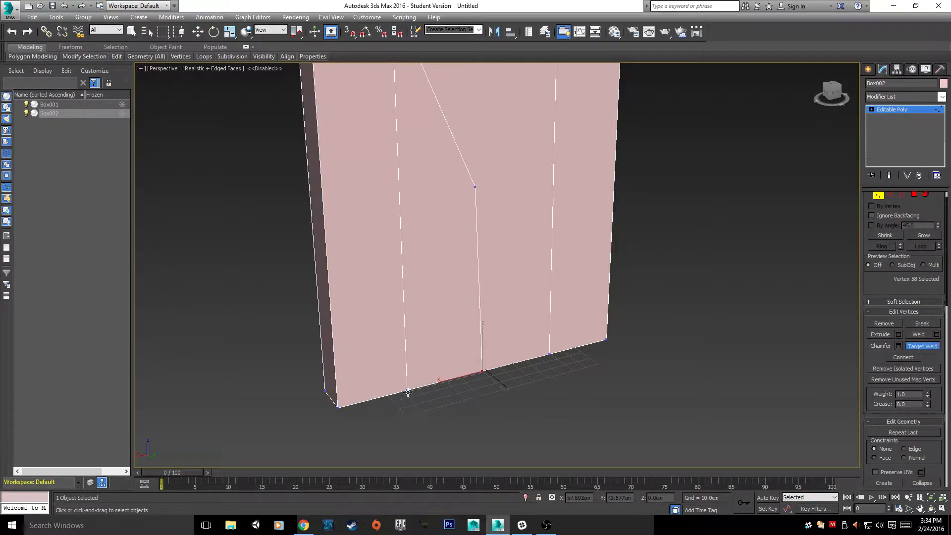
left_click(407, 390)
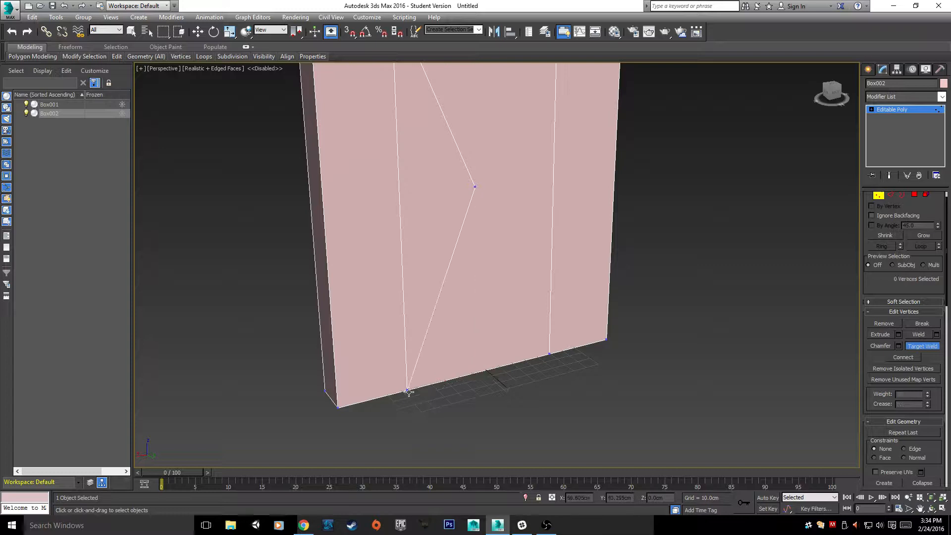
middle_click_drag(489, 376, 505, 381, "alt")
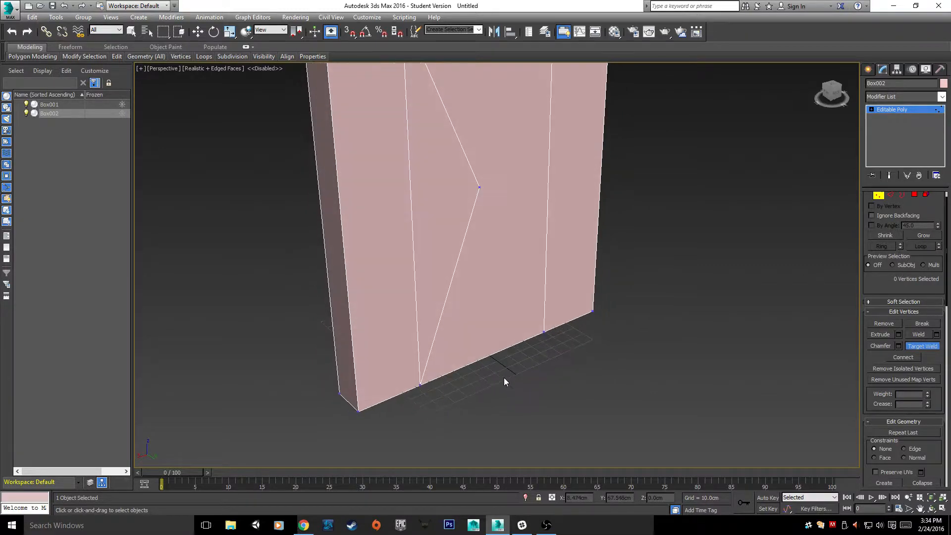
- Select the two diagonal cut edges on the middle panel and remove them
left_click(890, 196)
key("w")
left_click(454, 126, "ctrl")
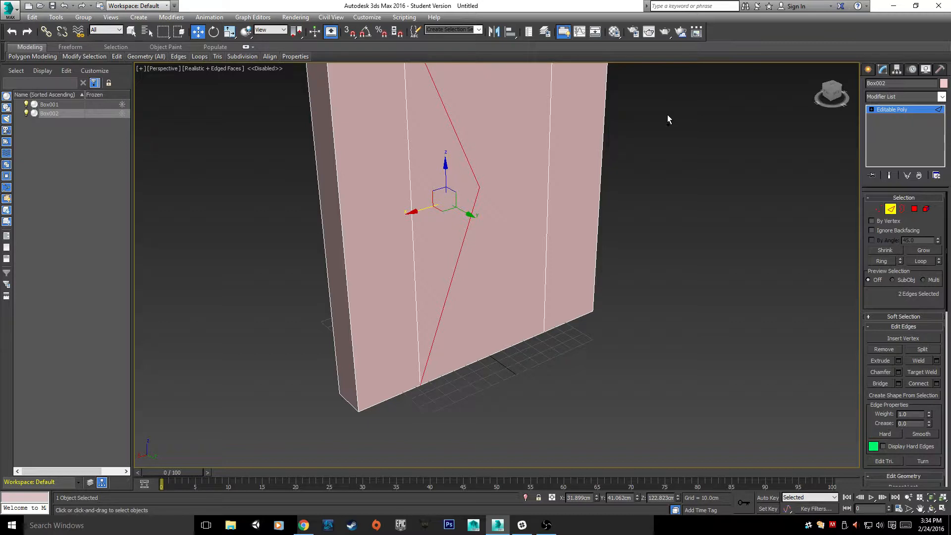
left_click(733, 329)
left_click(454, 261)
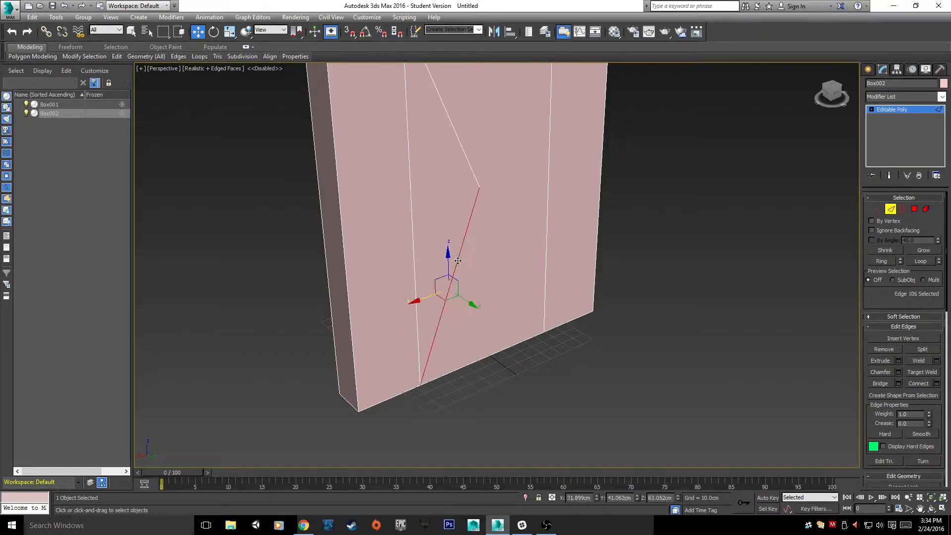
left_click(783, 301)
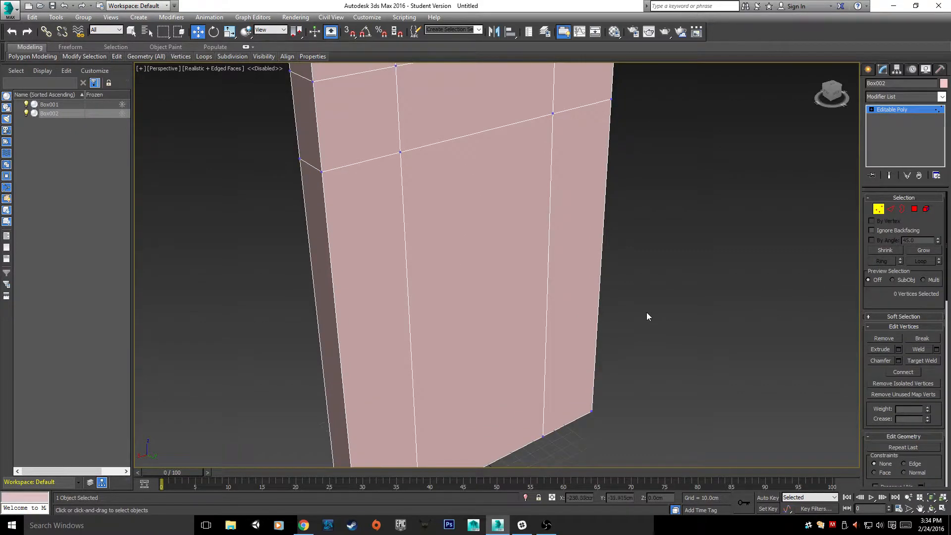
- Cut an edge across the middle panel just above its base, from one vertical edge to the other
middle_click_drag(647, 312, 650, 323, "alt")
middle_click_drag(553, 359, 588, 257)
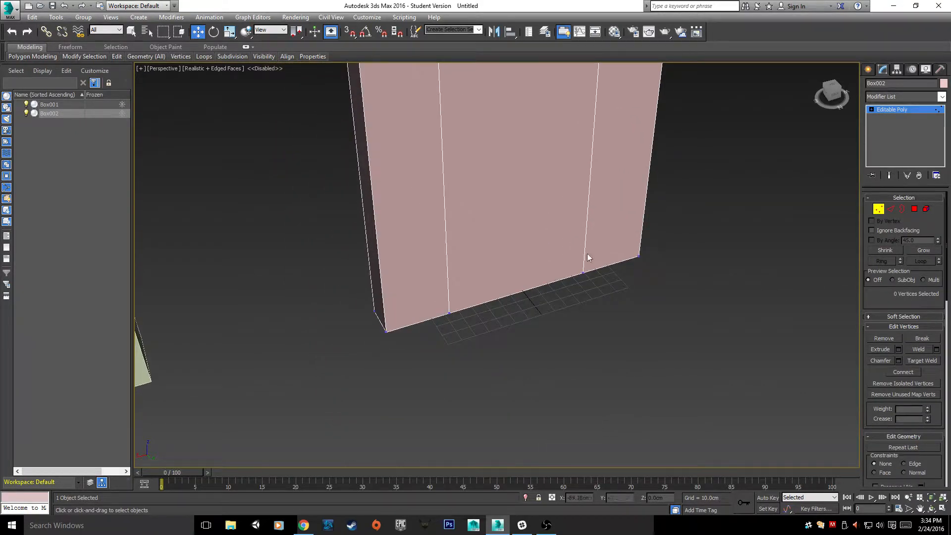
scroll(555, 301, "up", 4)
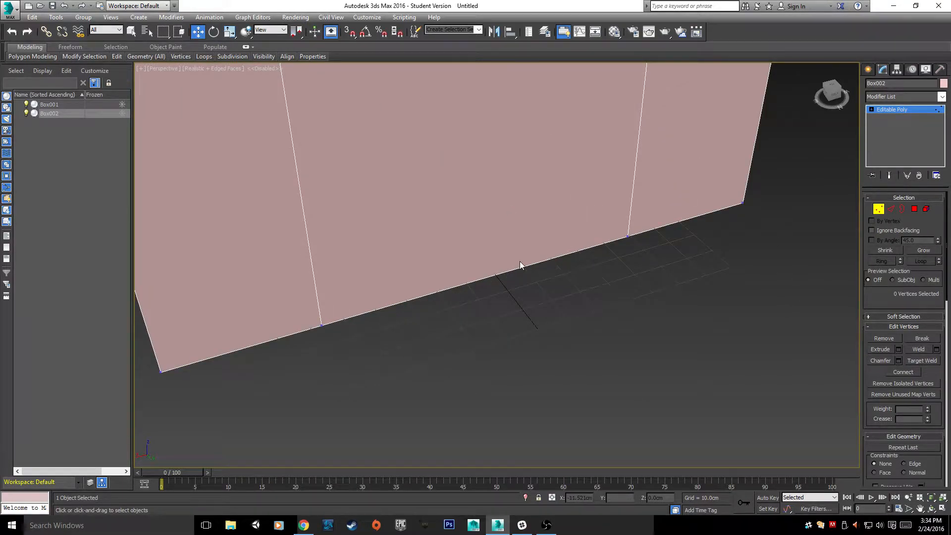
mouse_move(111, 58)
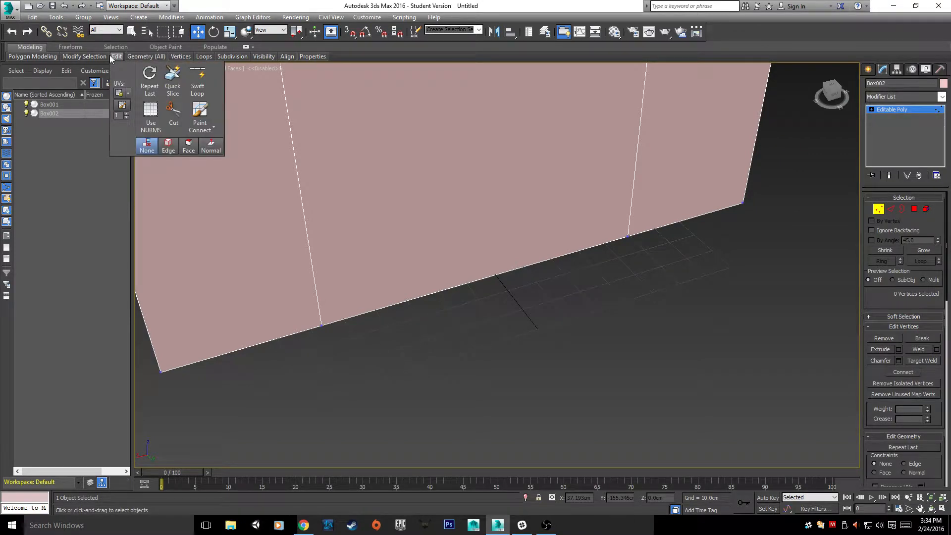
left_click(173, 111)
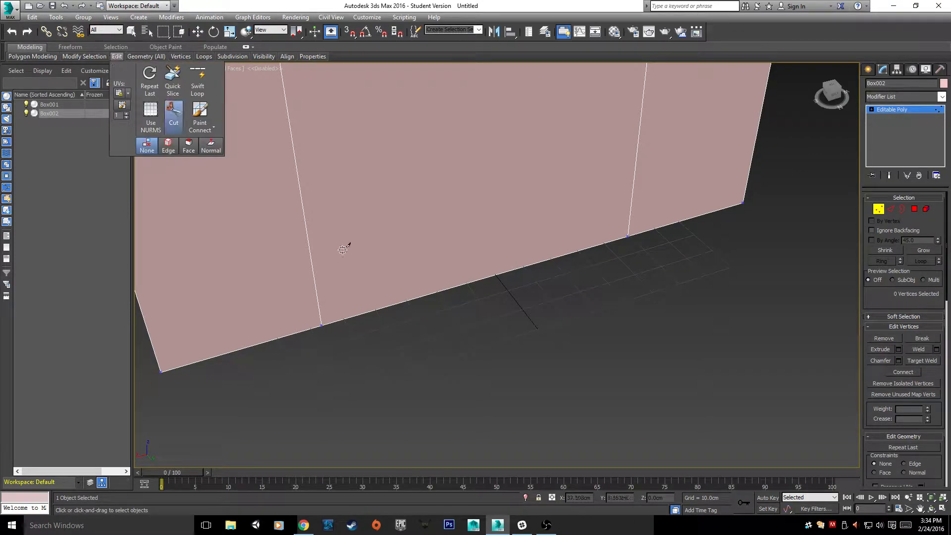
left_click(314, 272)
left_click(632, 189)
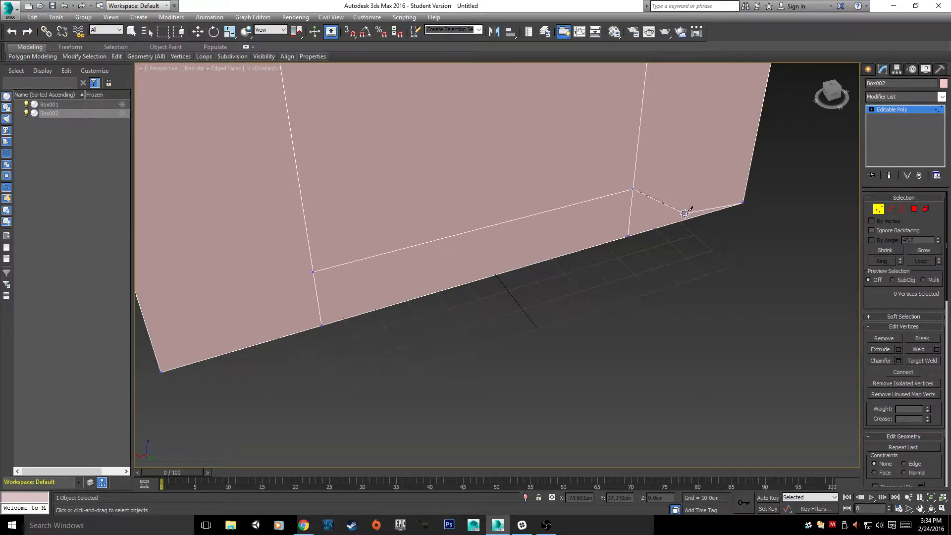
- Continue the cut from the middle panel down to the base, adding vertices along the bottom edge beneath all three sections
left_click(685, 217)
left_click(474, 280)
left_click(243, 347)
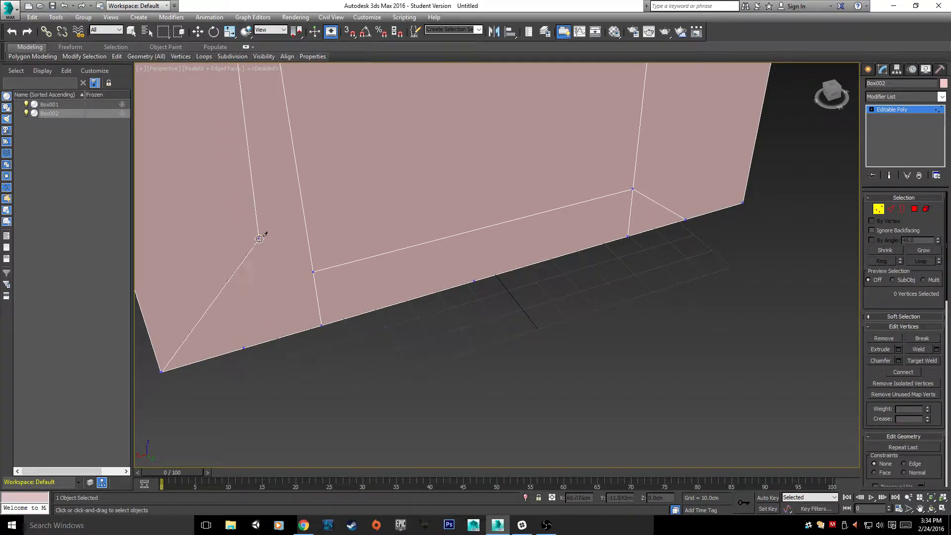
- Continue the cut from the left bottom corner up across all three sections and down to the right bottom corner
left_click(265, 236)
left_click(461, 155)
left_click(711, 156)
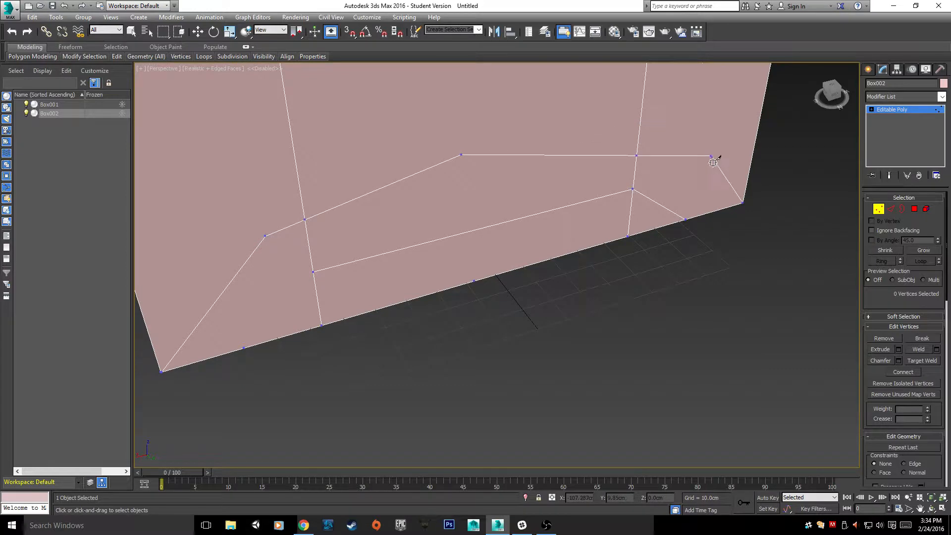
left_click(753, 221)
- Target Weld the stray cut vertex beside the right bottom corner and the cut vertex above it to that corner
middle_click_drag(784, 268, 500, 274)
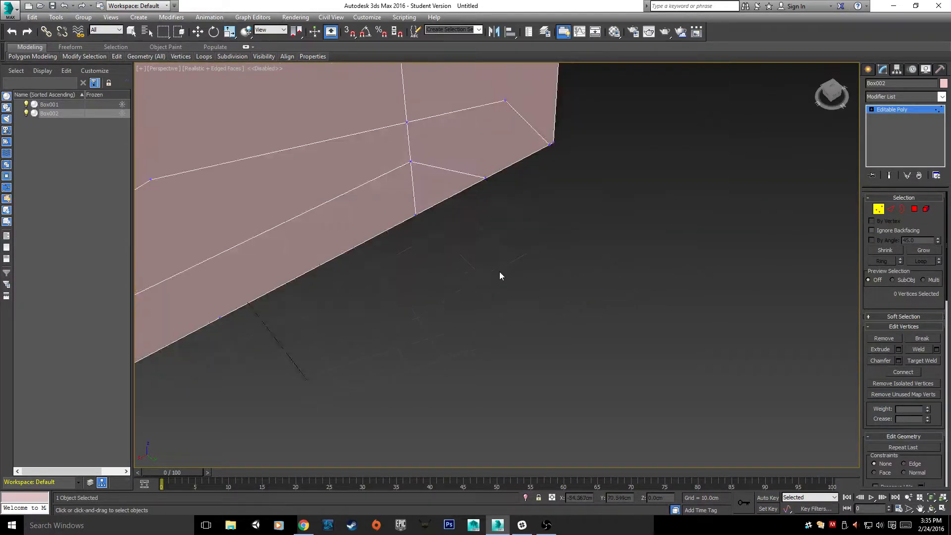
scroll(518, 236, "up", 4)
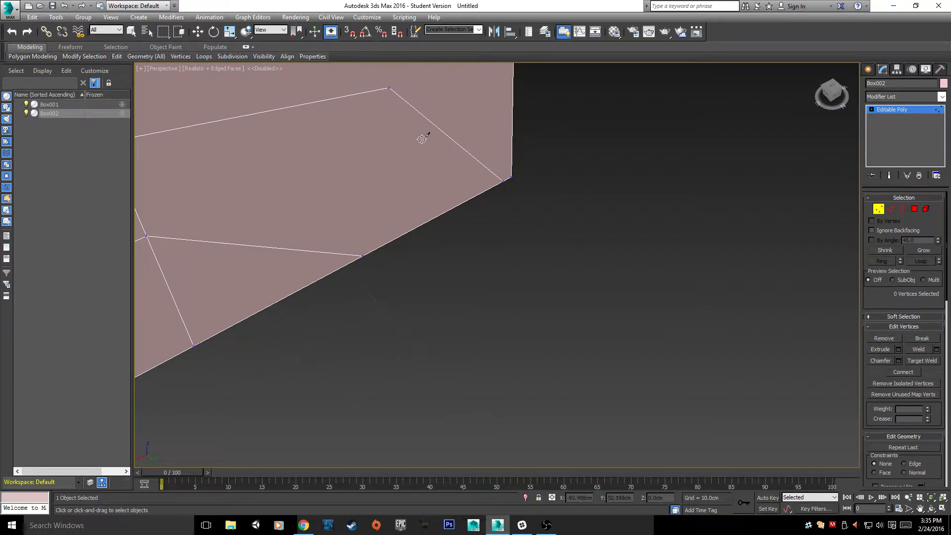
key("w")
left_click_drag(549, 235, 495, 168)
left_click(662, 332)
left_click(922, 361)
left_click_drag(503, 181, 512, 176)
middle_click_drag(535, 181, 570, 271)
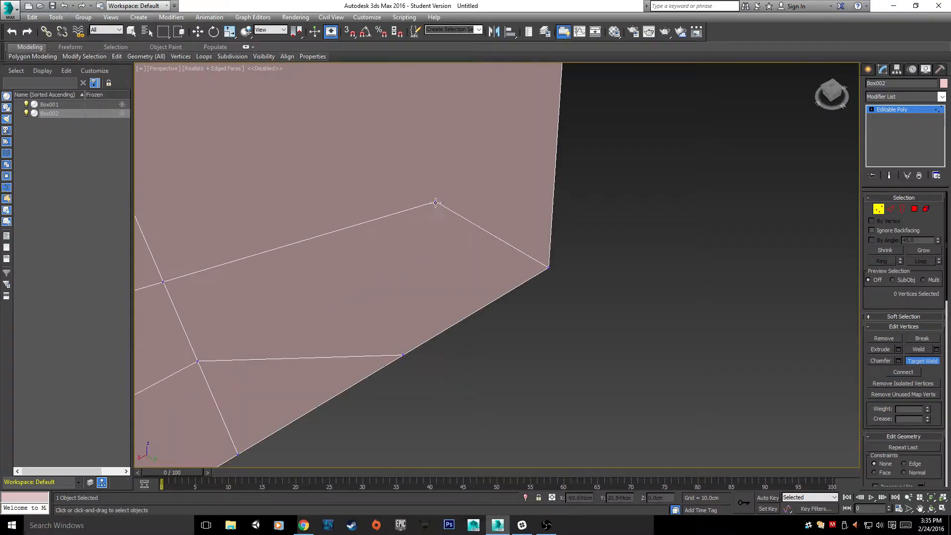
left_click(548, 270)
- Target Weld both cut vertices on the middle panel's right vertical edge to the base vertex below them
middle_click_drag(397, 329, 580, 257)
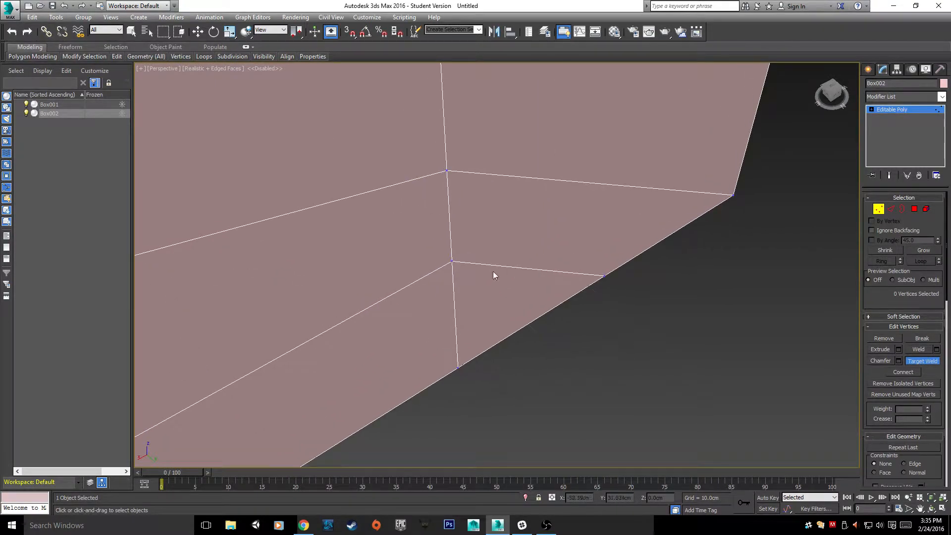
left_click(448, 263)
left_click(457, 368)
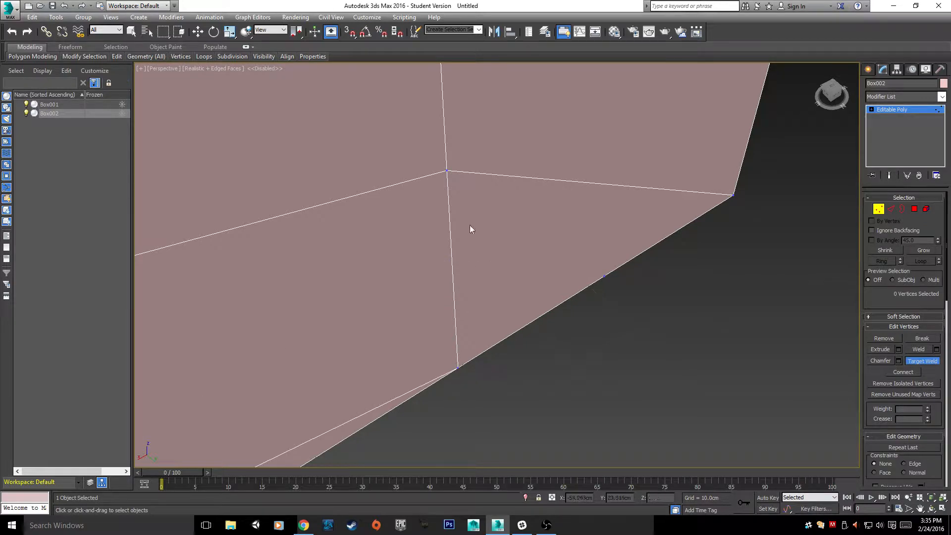
left_click(457, 369)
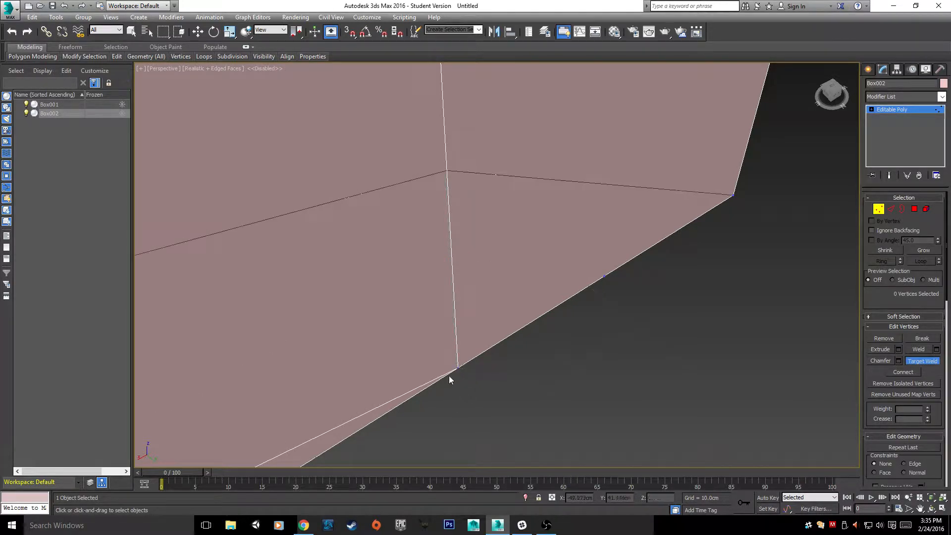
- Target Weld the extra vertex on the right section's bottom edge to the base vertex of the adjoining vertical edge
middle_click_drag(423, 348, 530, 243)
scroll(535, 245, "down", 4)
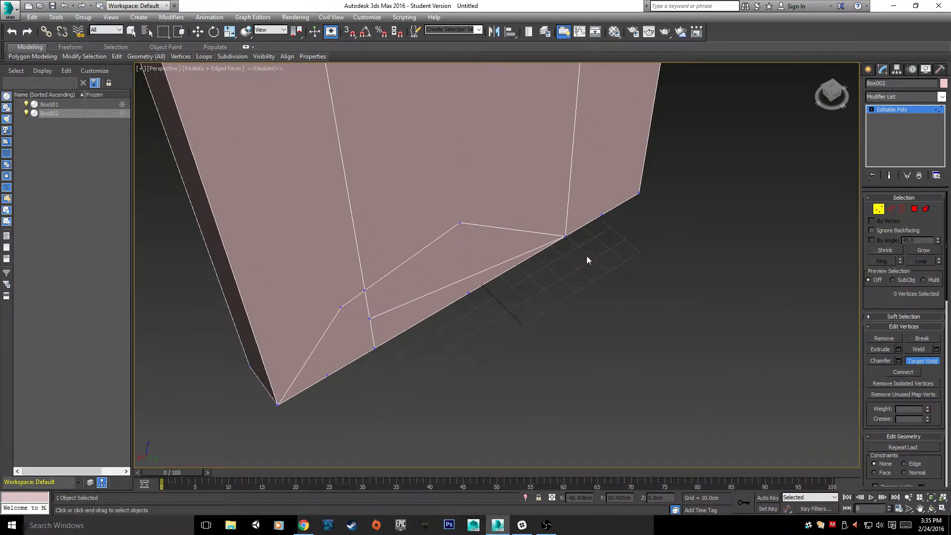
scroll(590, 252, "up", 4)
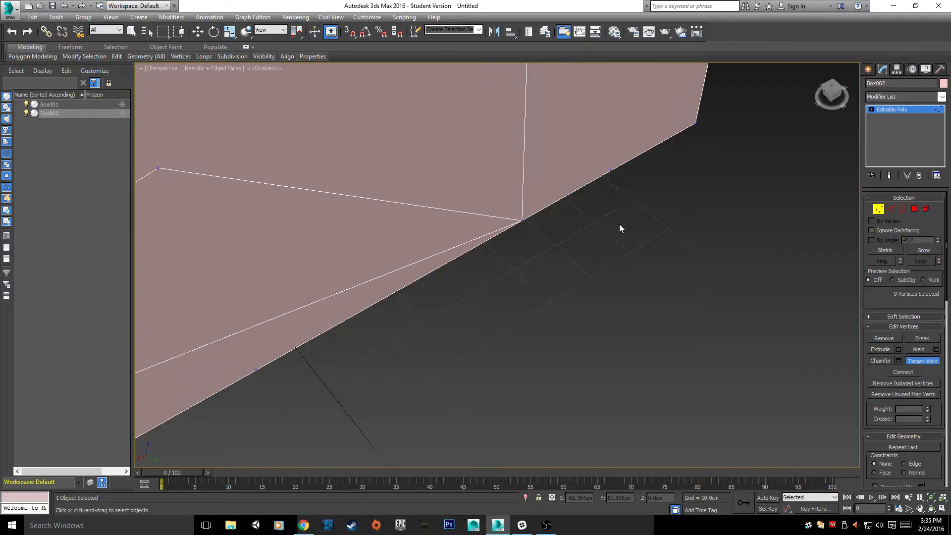
left_click(612, 172)
left_click(522, 221)
- Target Weld the left vertical edge's lower vertex to its base vertex, and the left section's cut vertex to that edge's upper vertex
middle_click_drag(515, 258, 793, 88)
scroll(793, 89, "down", 5)
scroll(780, 94, "up", 5)
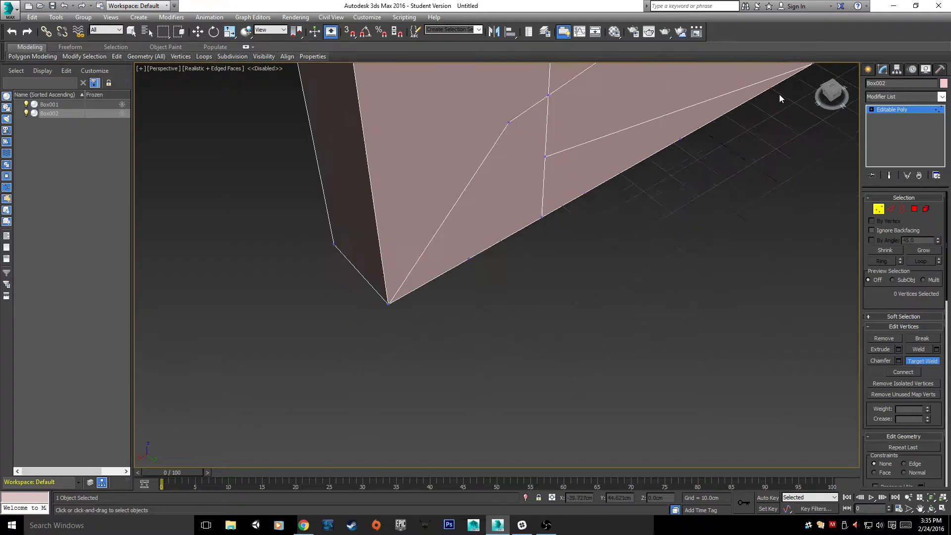
middle_click_drag(501, 90, 523, 151)
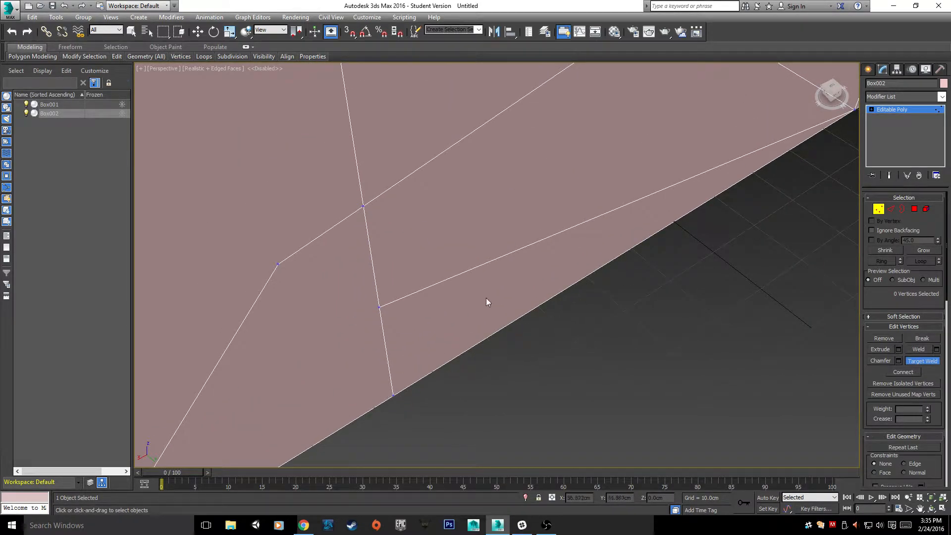
middle_click_drag(488, 299, 509, 276, "alt")
left_click(432, 298)
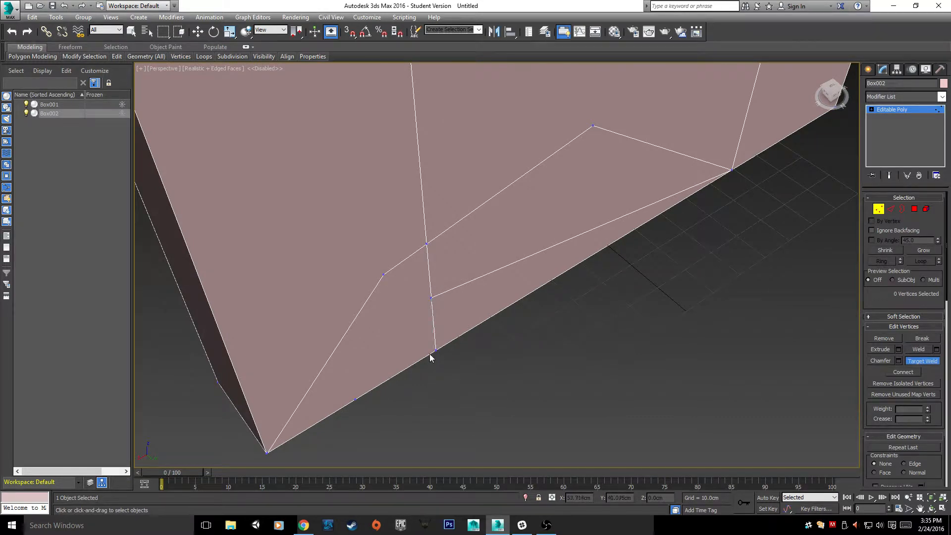
left_click(436, 351)
left_click(381, 274)
left_click(426, 244)
- Try extruding the two polygons below the cut line and shifting them along Y, and undo the changes
key("4")
key("w")
left_click(544, 223)
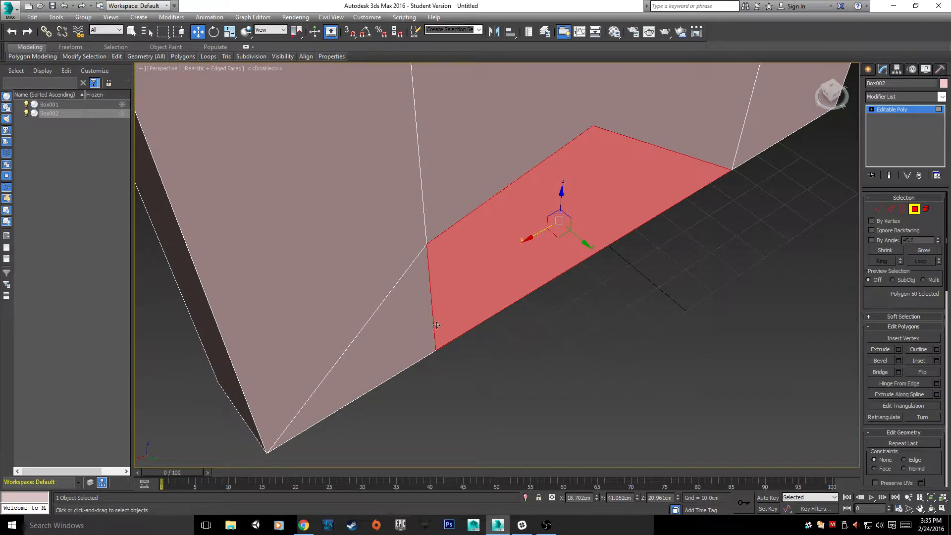
middle_click_drag(436, 325, 482, 208, "alt")
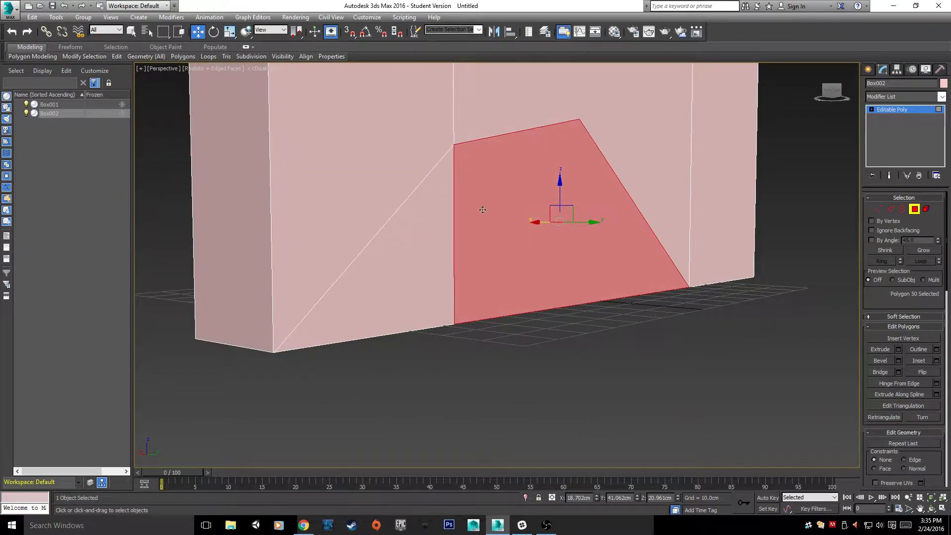
left_click(436, 207)
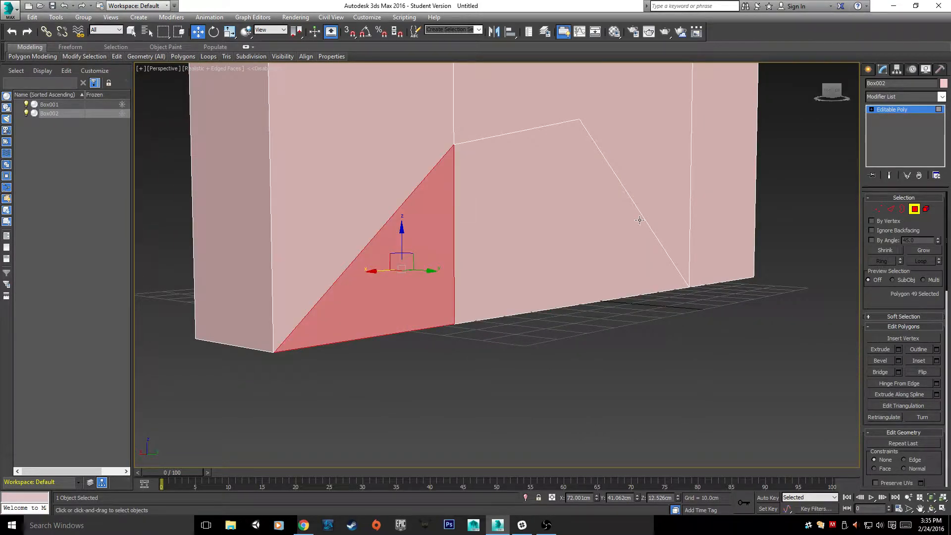
left_click(577, 287, "ctrl")
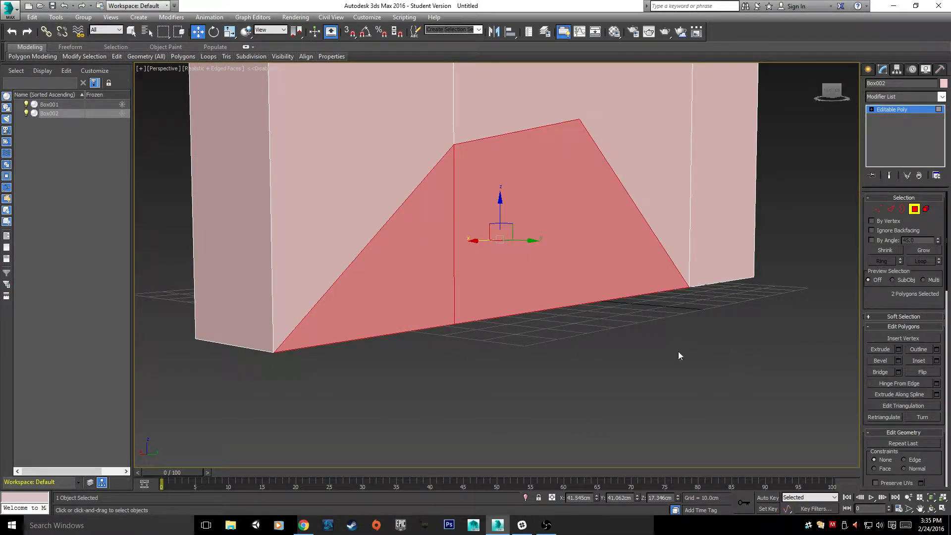
left_click(882, 350)
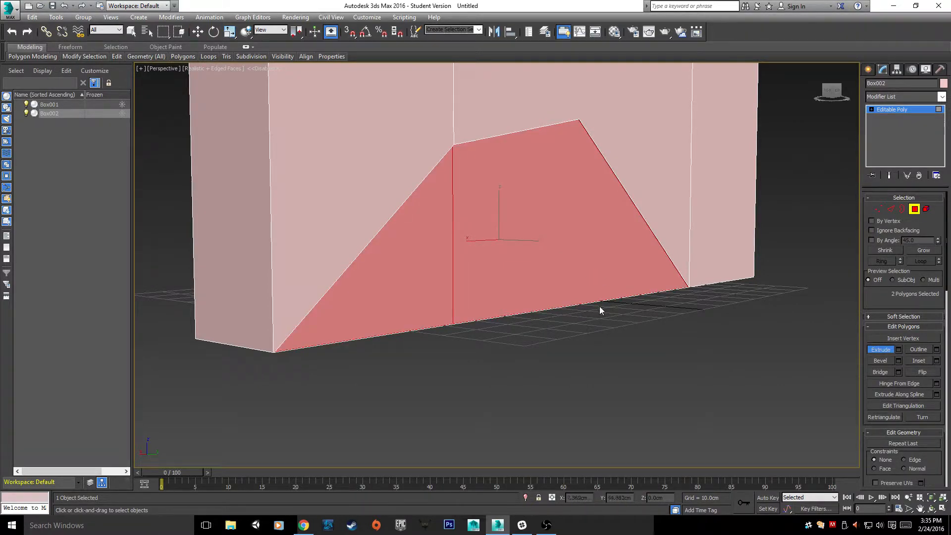
middle_click_drag(601, 312, 638, 356, "alt")
key("w")
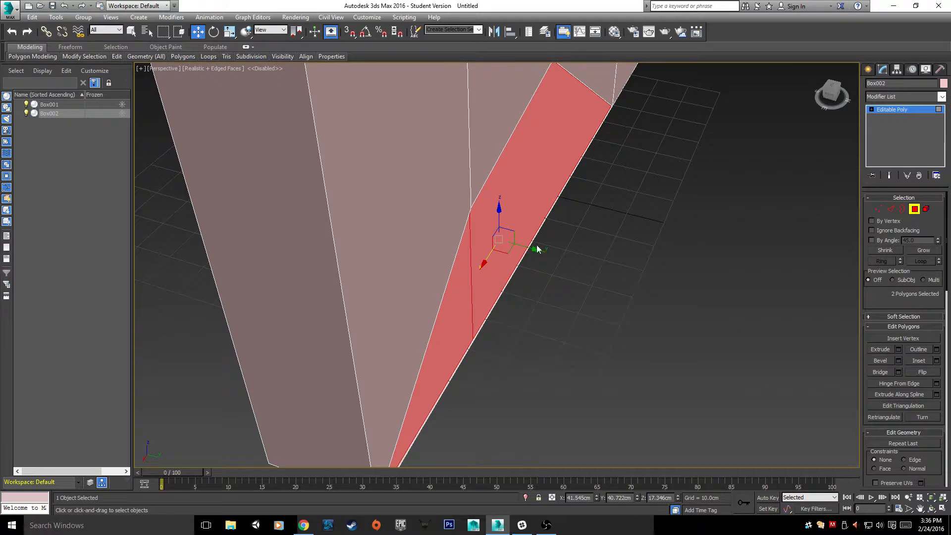
left_click_drag(537, 249, 528, 251)
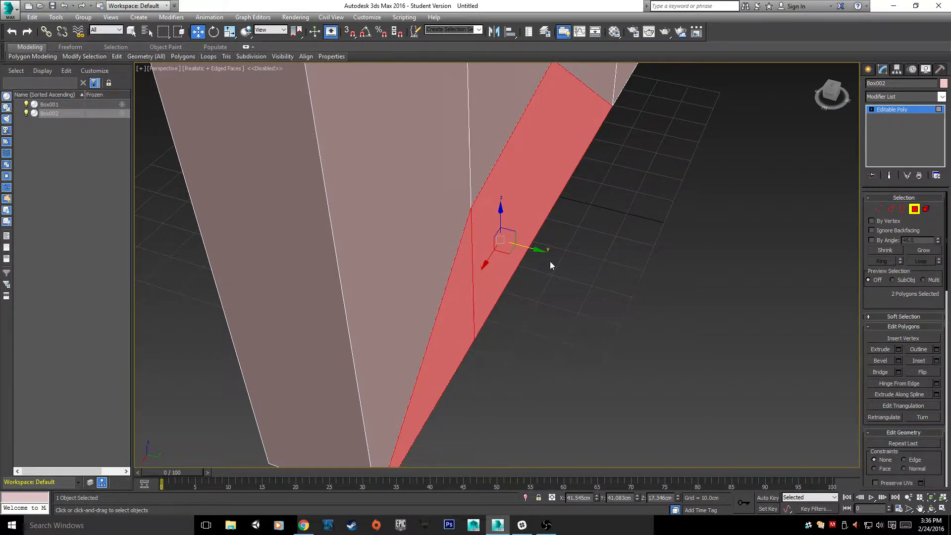
key("ctrl+z")
left_click(651, 265)
- Target Weld the peak vertex in the middle panel to the cut vertex on the panel's left vertical edge
scroll(680, 286, "down", 5)
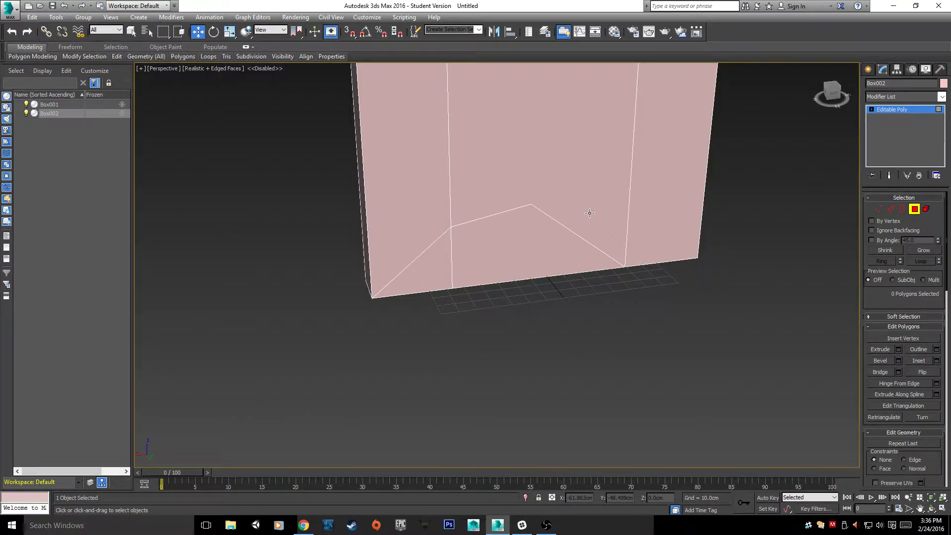
left_click(879, 208)
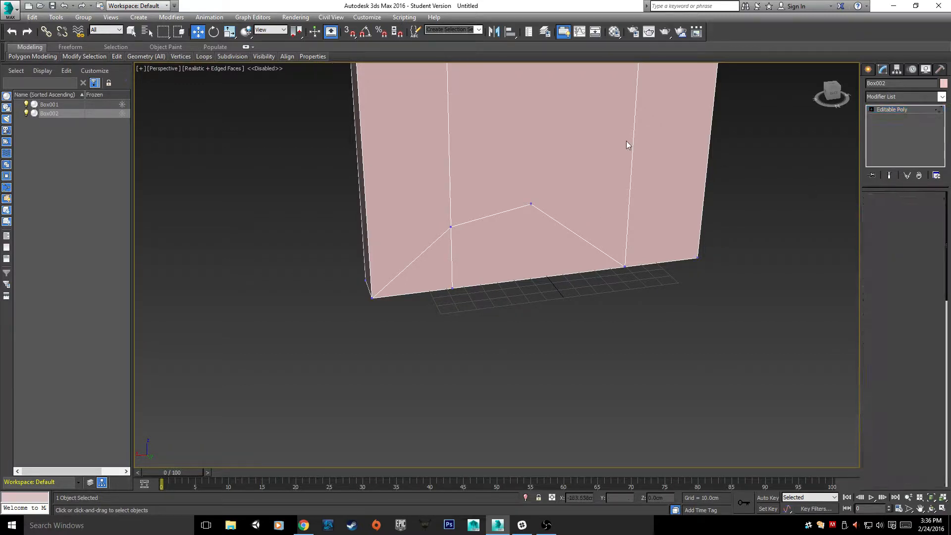
scroll(610, 144, "up", 5)
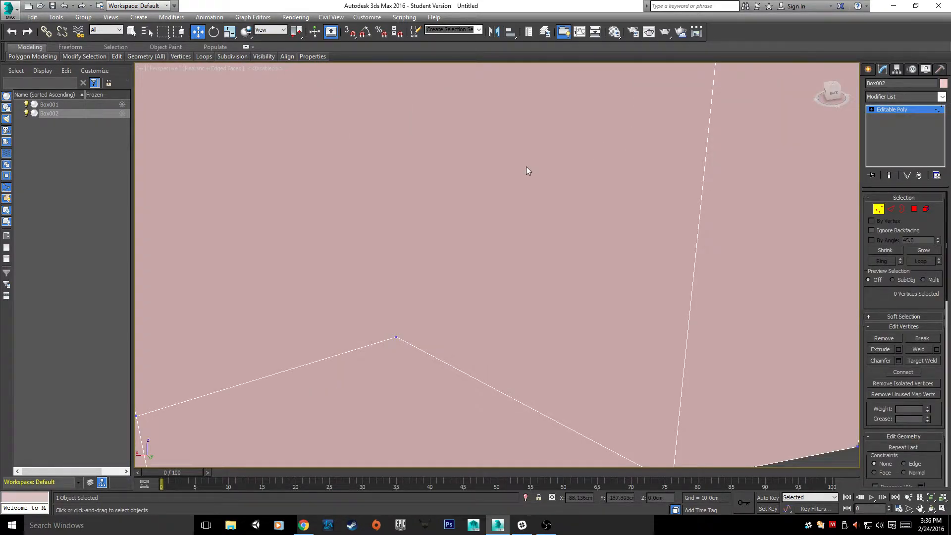
middle_click_drag(526, 166, 747, 134)
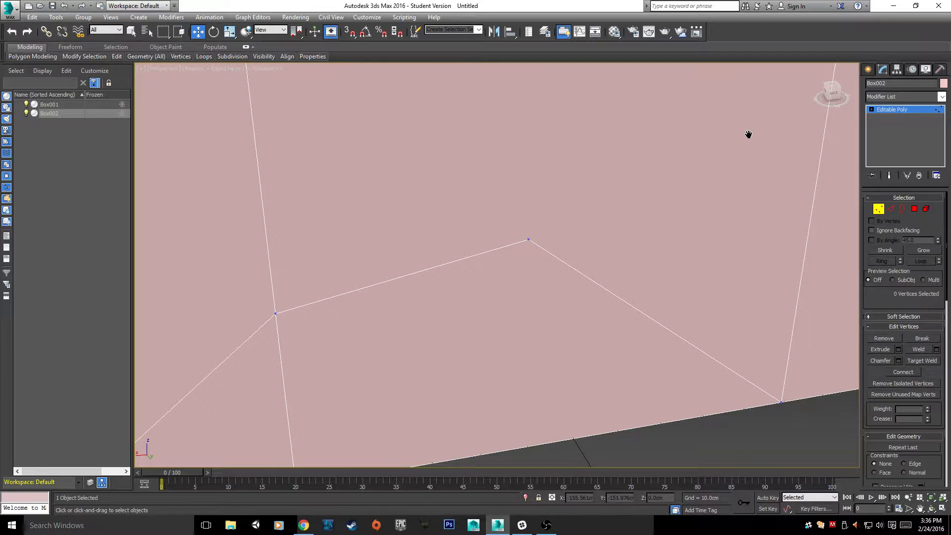
scroll(748, 135, "down", 1)
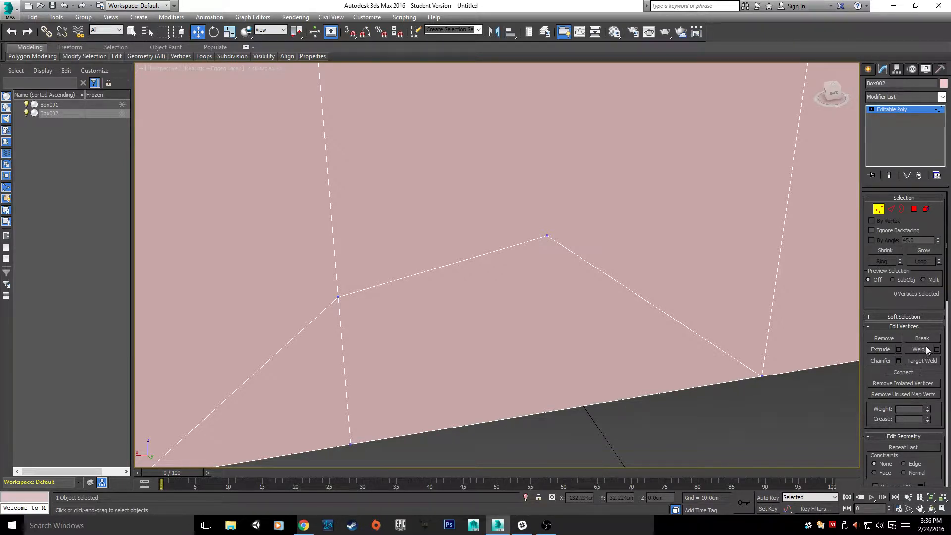
left_click(923, 360)
left_click(546, 236)
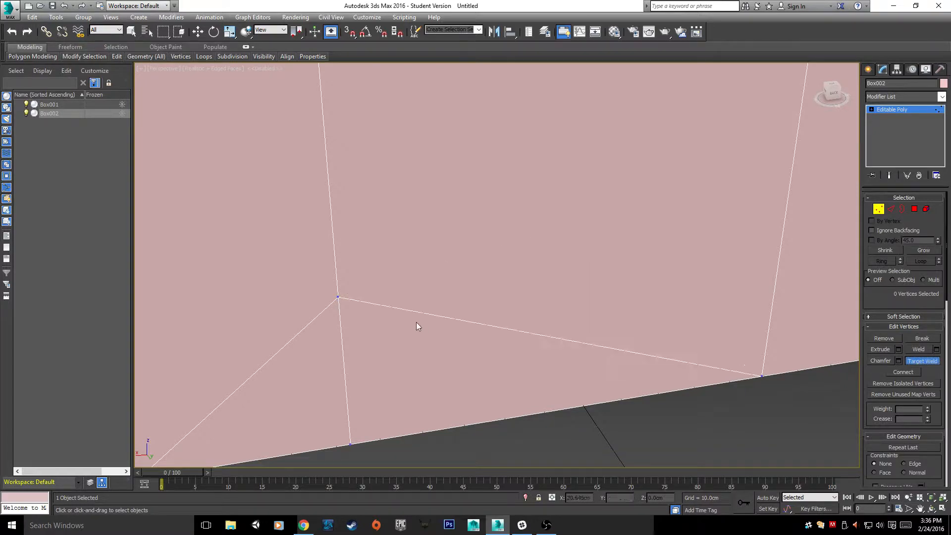
left_click(338, 296)
- Target Weld the remaining cut vertex on the left vertical edge to the base vertex below it, and leave Target Weld
left_click(337, 297)
left_click(346, 445)
scroll(399, 441, "down", 10)
middle_click_drag(341, 356, 548, 302, "alt")
scroll(470, 323, "up", 8)
scroll(444, 384, "up", 2)
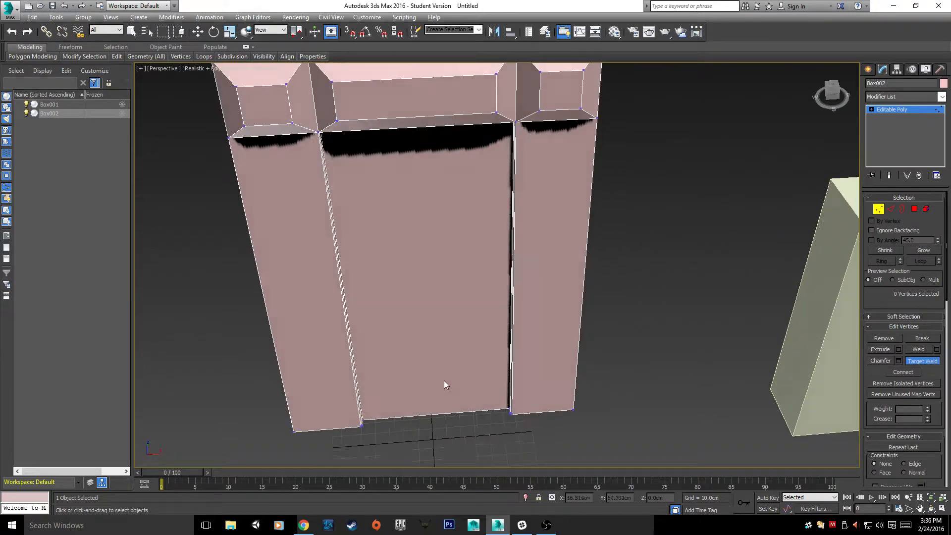
middle_click_drag(444, 384, 491, 396, "alt")
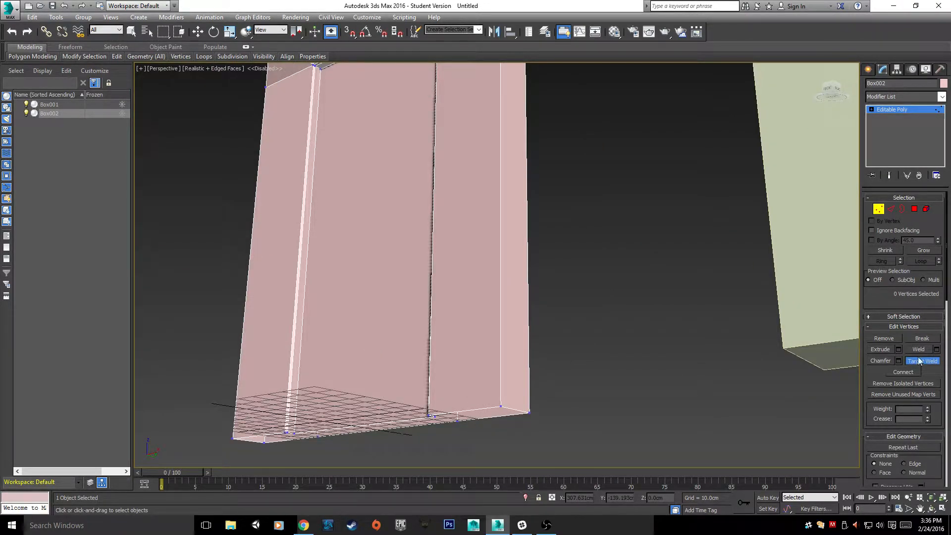
key("w")
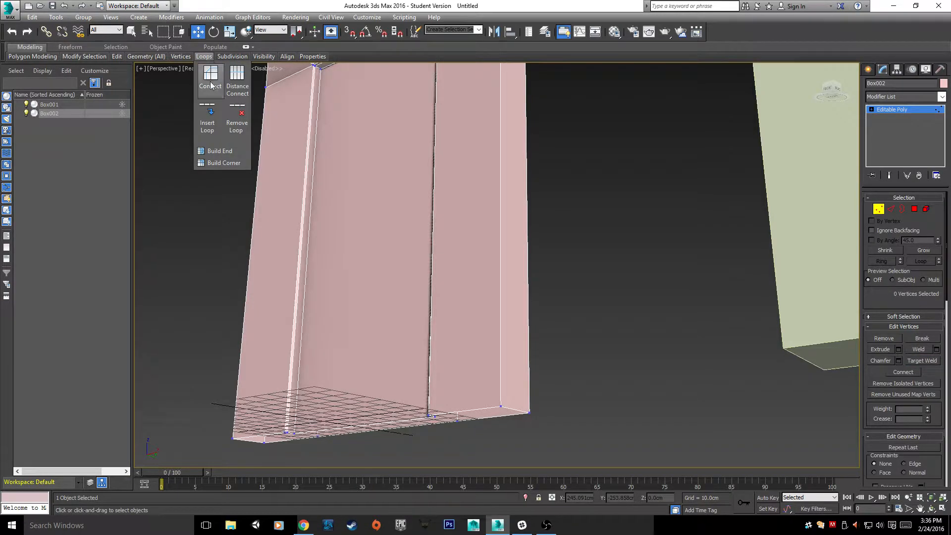
- Insert a horizontal edge loop around the doorway just above its base with Swift Loop, and leave the tool
mouse_move(174, 58)
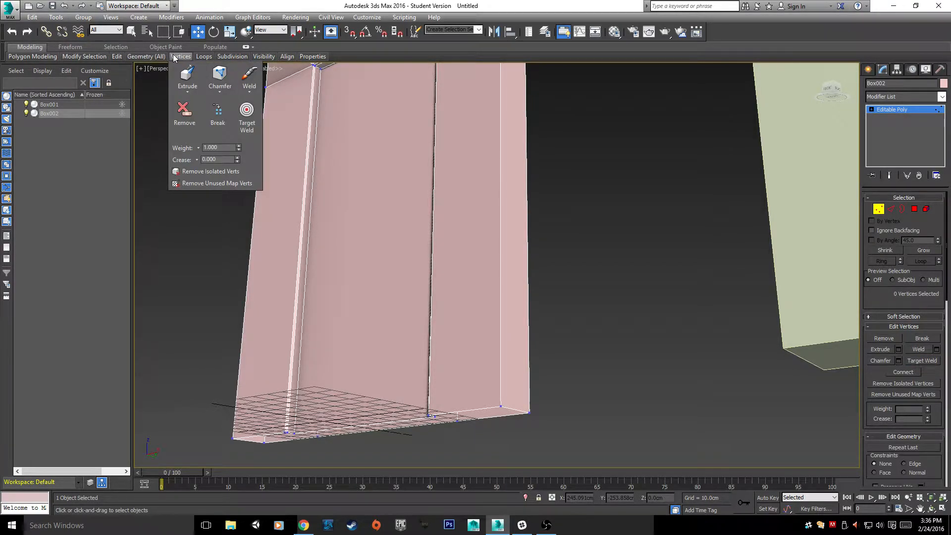
mouse_move(117, 56)
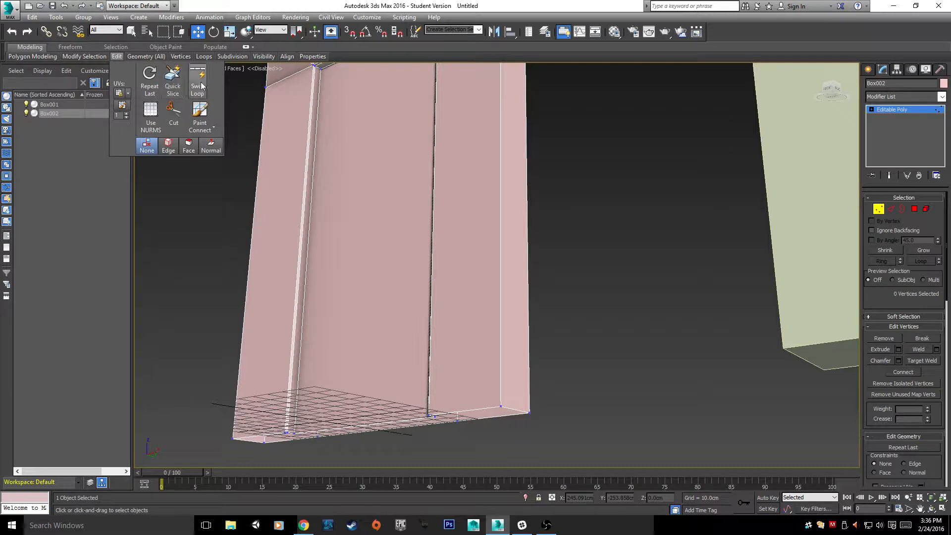
left_click(199, 82)
middle_click_drag(584, 267, 421, 264, "alt")
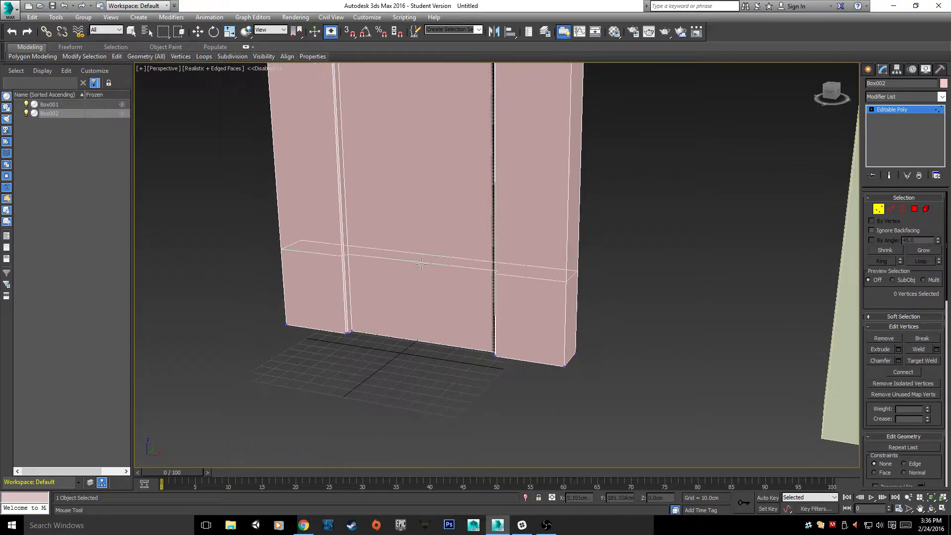
mouse_move(110, 58)
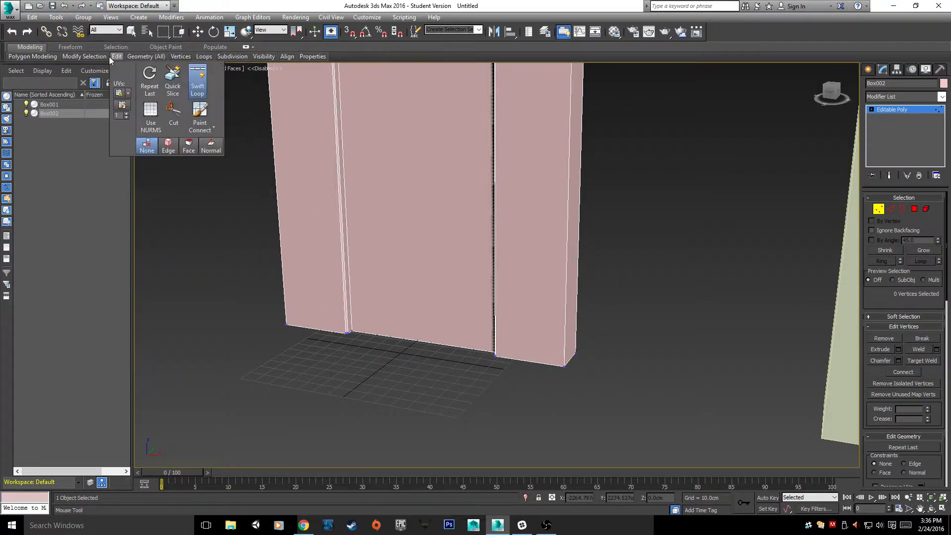
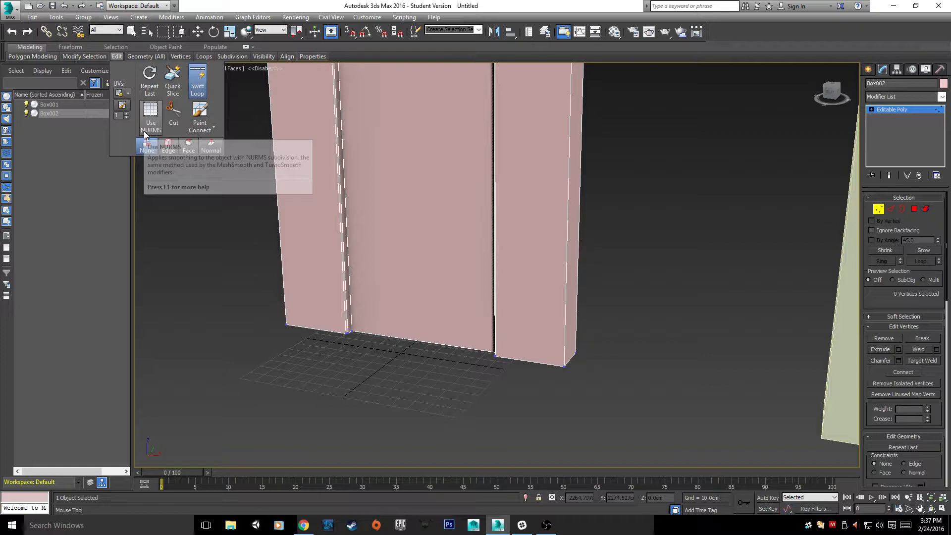
middle_click_drag(627, 280, 647, 277, "alt")
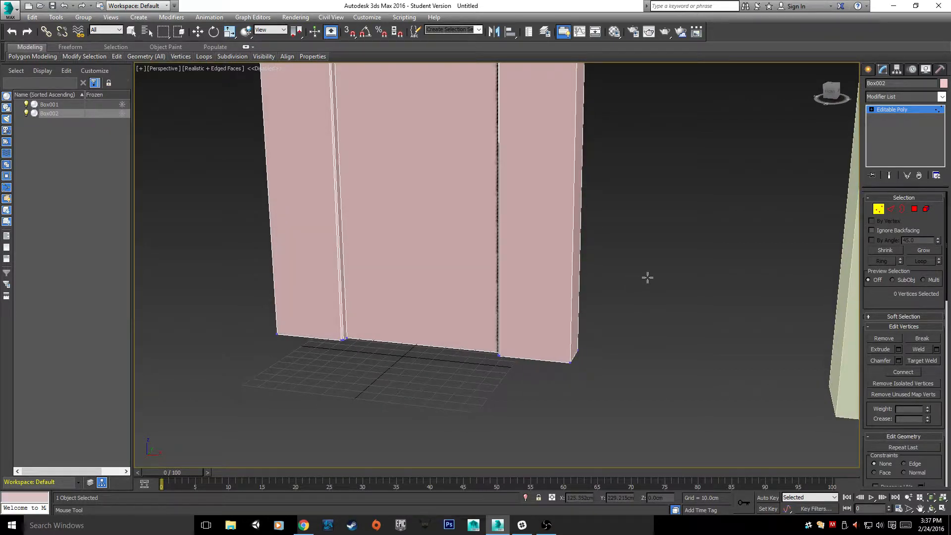
scroll(648, 277, "up", 3)
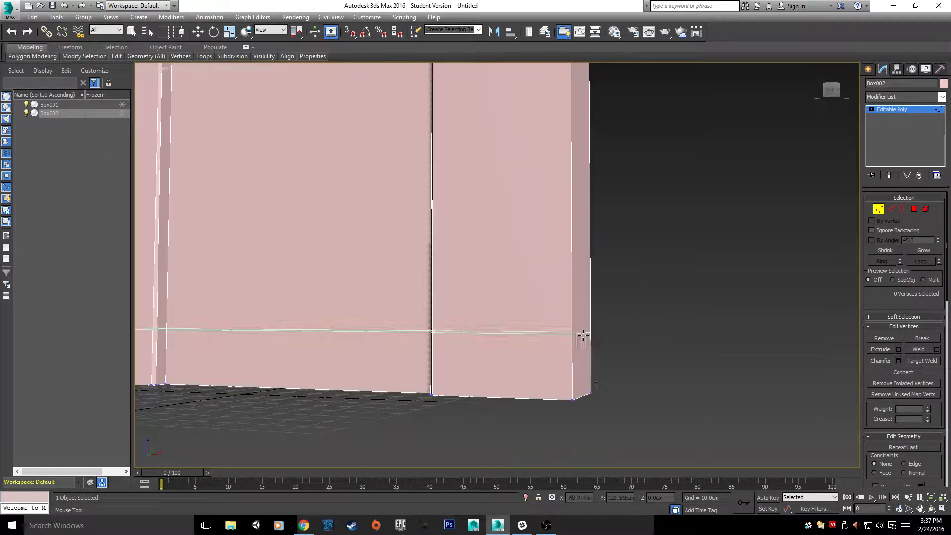
left_click(568, 375)
right_click(568, 375)
- Try moving the side polygon below the new edge loop along Y, undo the move, and clear the vertex selection
left_click(915, 209)
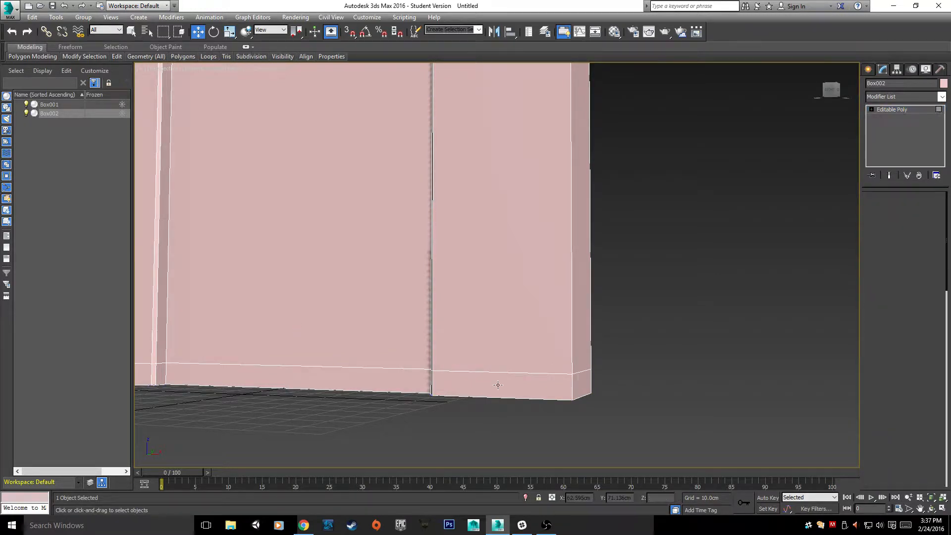
left_click(498, 385)
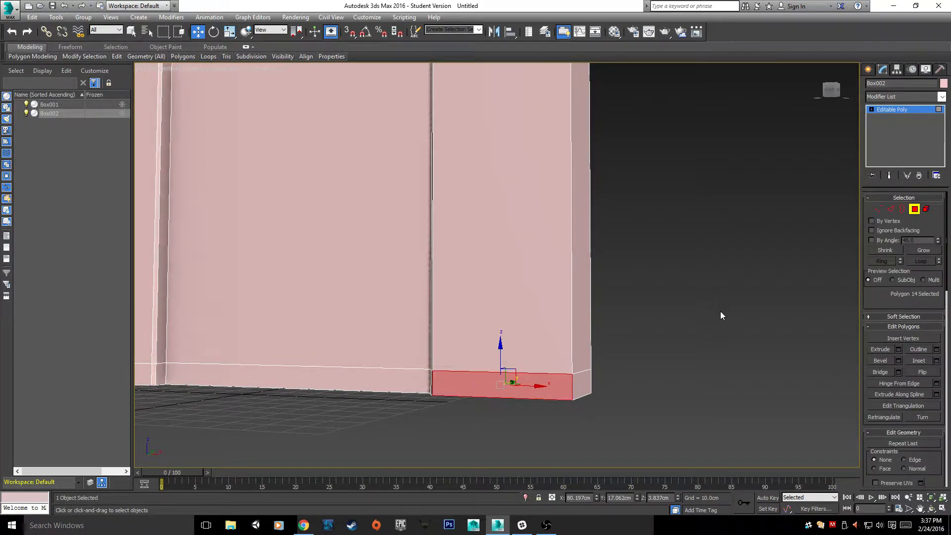
left_click(597, 378)
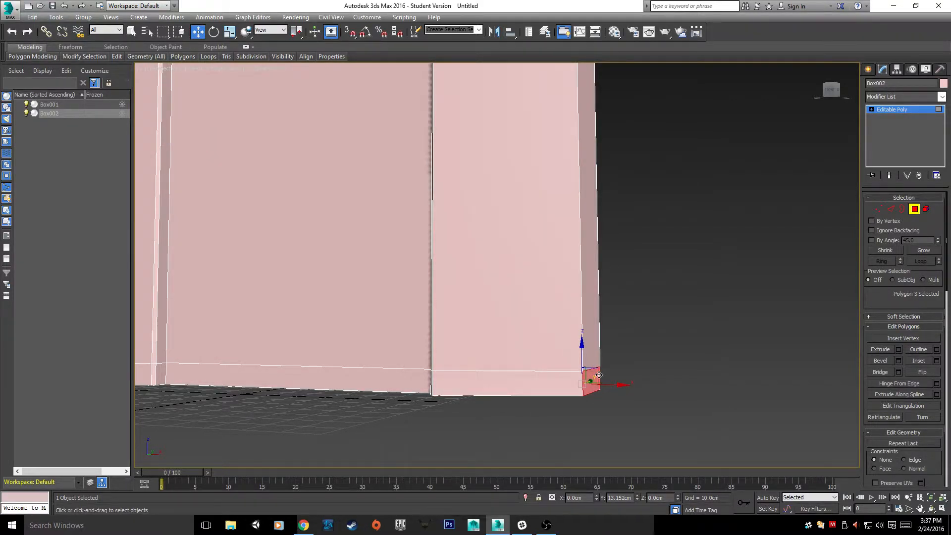
left_click_drag(599, 375, 559, 352)
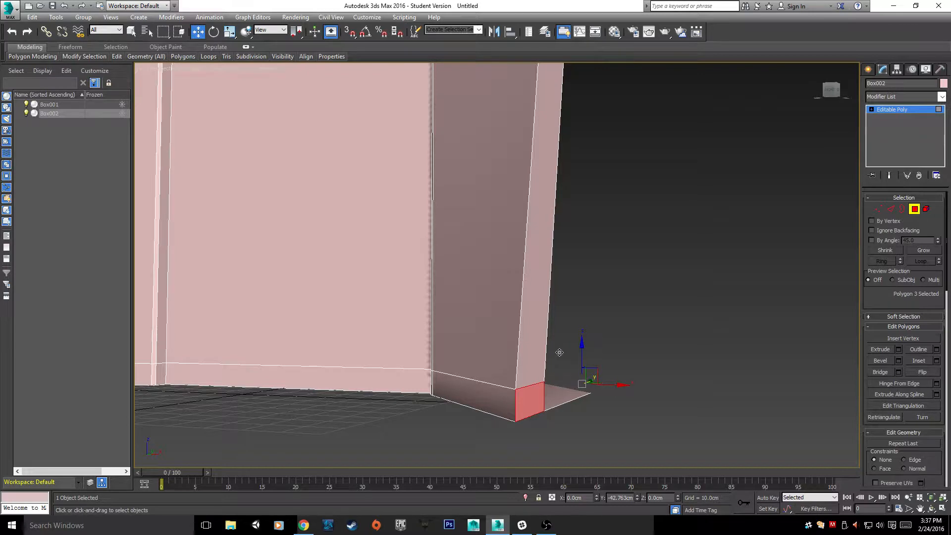
key("ctrl+z")
key("1")
key("q")
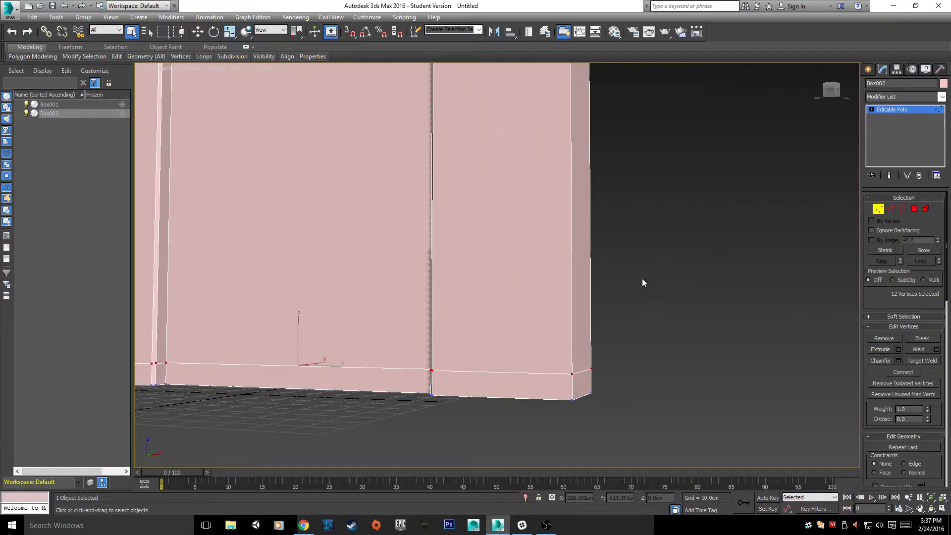
left_click(765, 293)
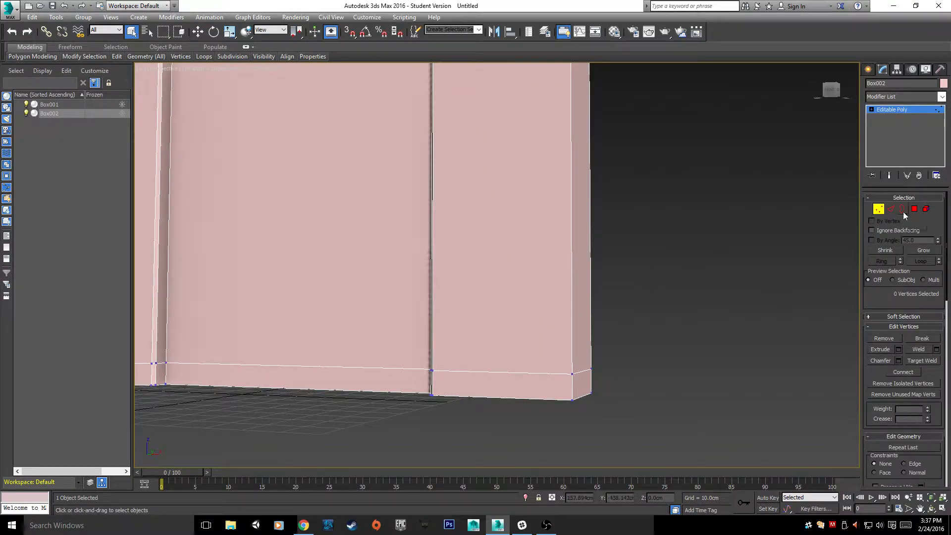
- At polygon level, select the whole ring of polygons below the new edge loop, and clear the selection
left_click(914, 211)
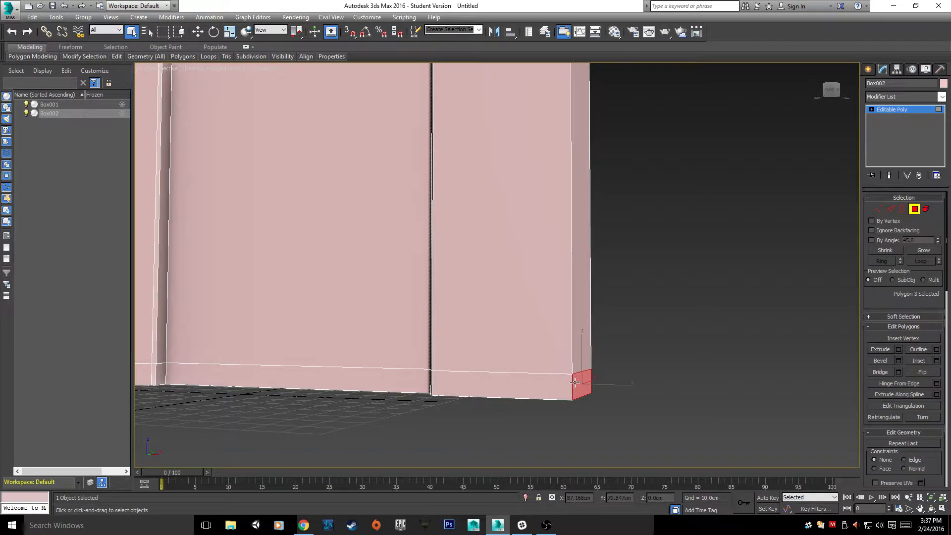
left_click_drag(574, 382, 208, 409)
left_click(677, 320)
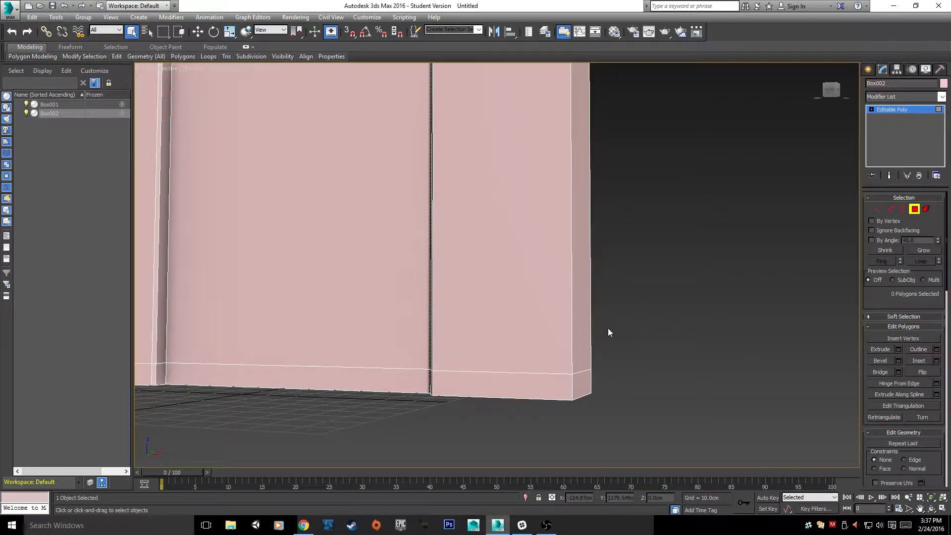
middle_click_drag(608, 328, 446, 335, "alt")
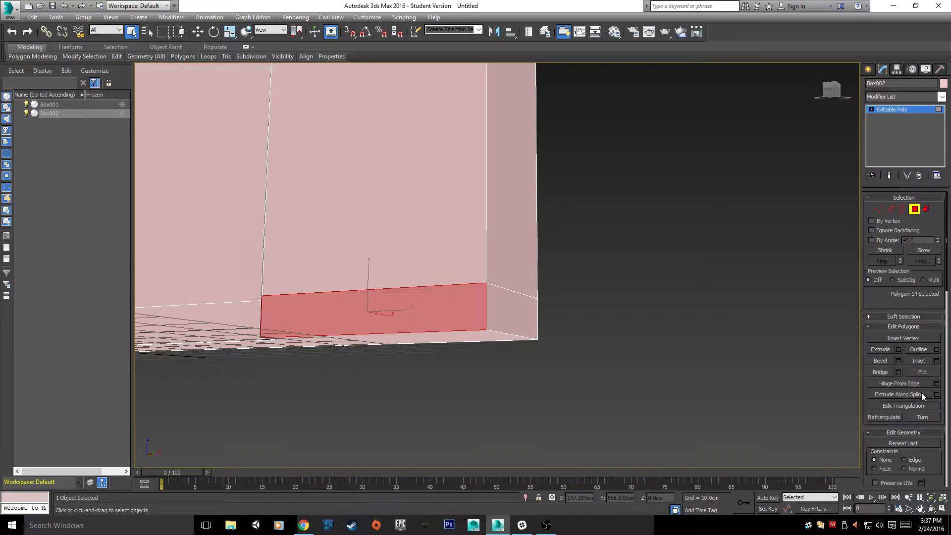
left_click(517, 324)
left_click(473, 318, "shift")
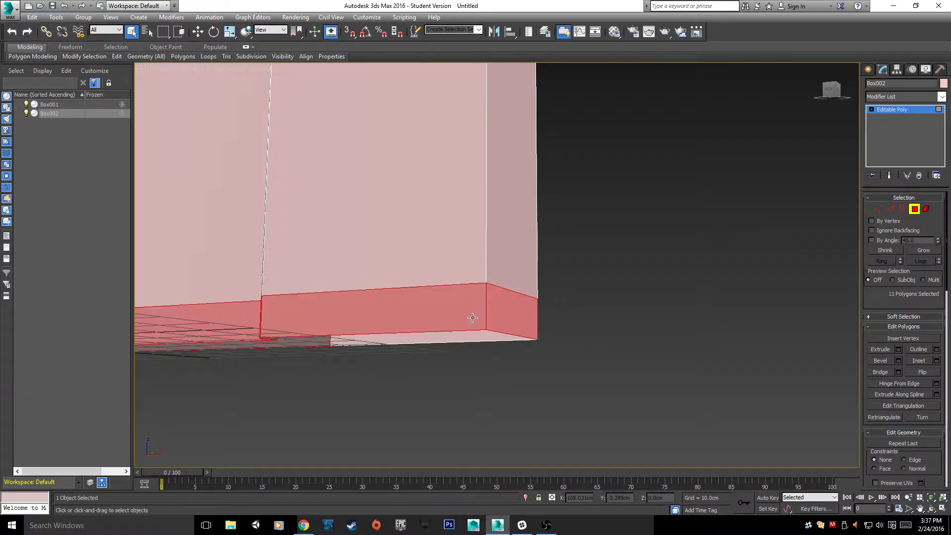
middle_click_drag(513, 331, 444, 377, "alt")
left_click(358, 398)
scroll(347, 396, "down", 3)
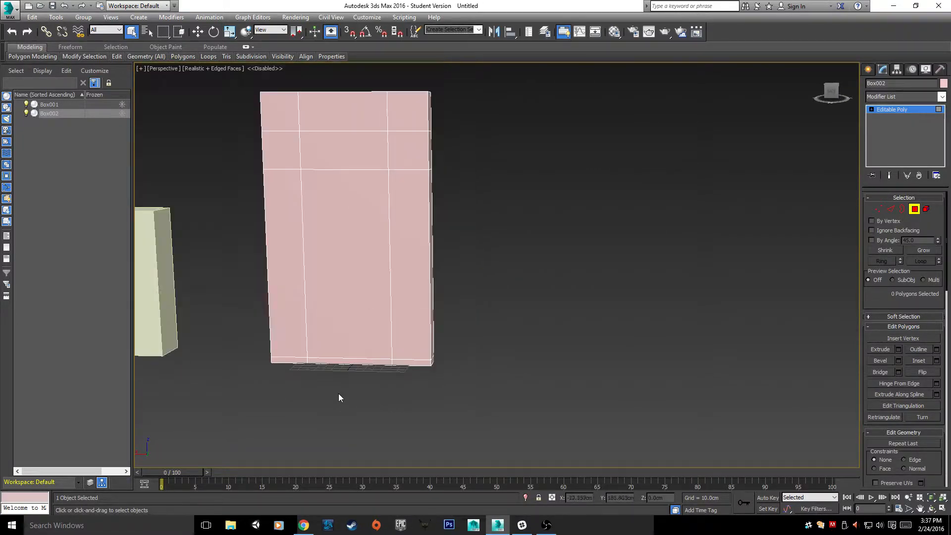
- Try selecting polygons on the lower back face around the center panel and base strip, and clear the selection
scroll(377, 401, "up", 3)
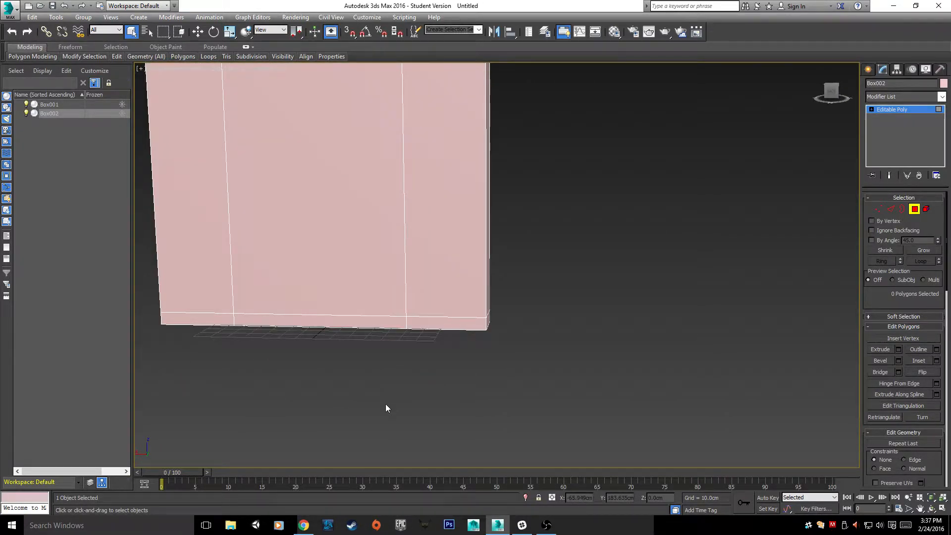
middle_click_drag(385, 404, 625, 266)
left_click(613, 289)
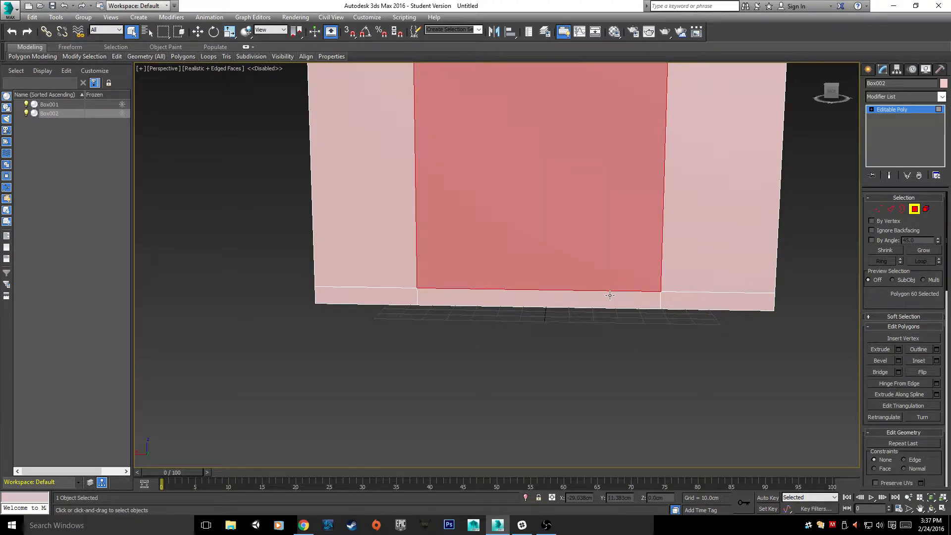
scroll(610, 295, "down", 3)
left_click(690, 351)
middle_click_drag(690, 350, 568, 357, "alt")
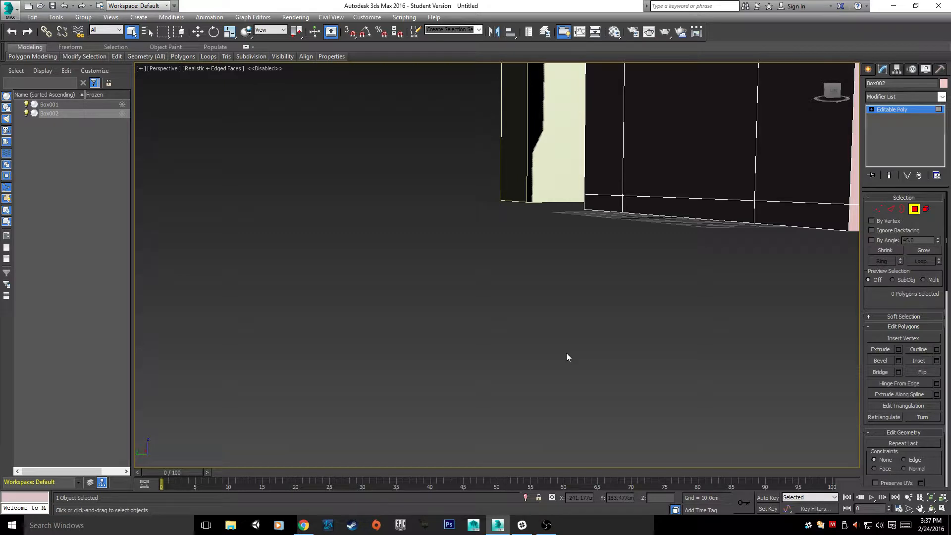
- Restore the base ring's polygon selection, remove some of its back-face polygons from it, and clear the selection
key("ctrl+z")
left_click(596, 202, "ctrl")
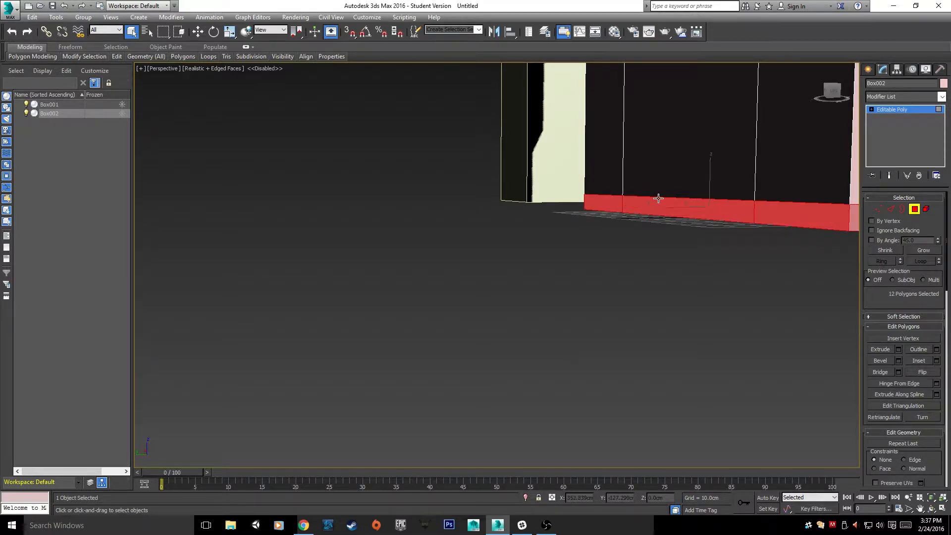
left_click(639, 207, "ctrl")
left_click(604, 207, "ctrl")
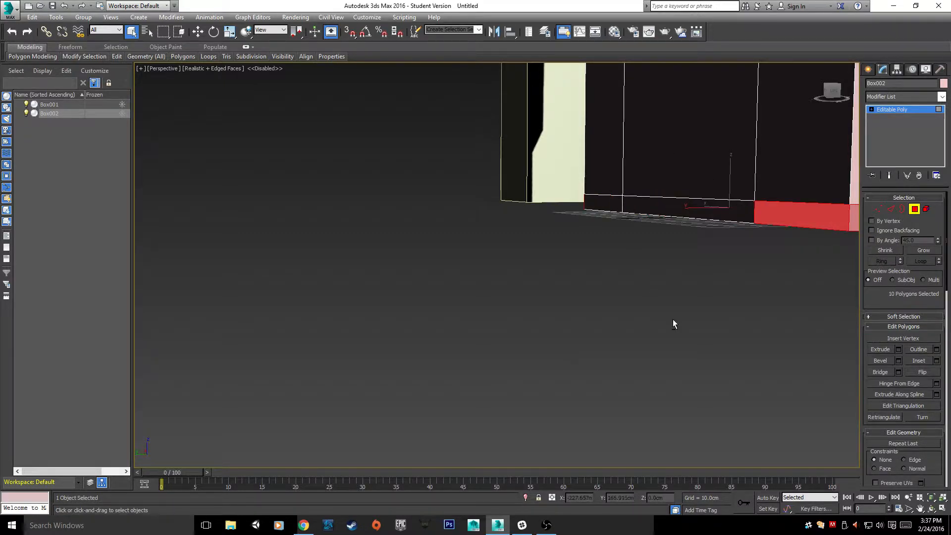
left_click_drag(540, 213, 524, 172, "alt")
middle_click_drag(535, 312, 175, 339)
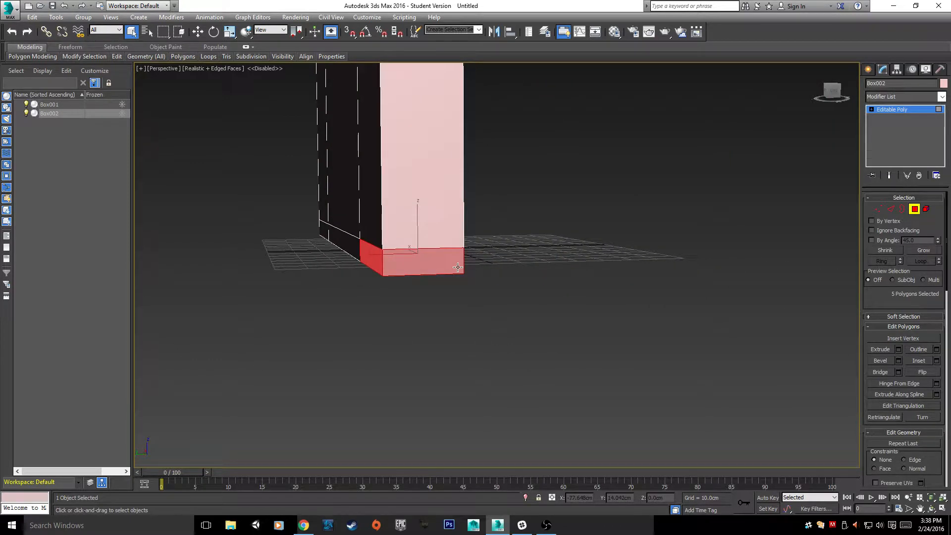
key("ctrl+d")
- Select the vertical loop of polygons running around the doorway's outer side faces, starting from the base side polygon, and clear it
left_click(428, 253)
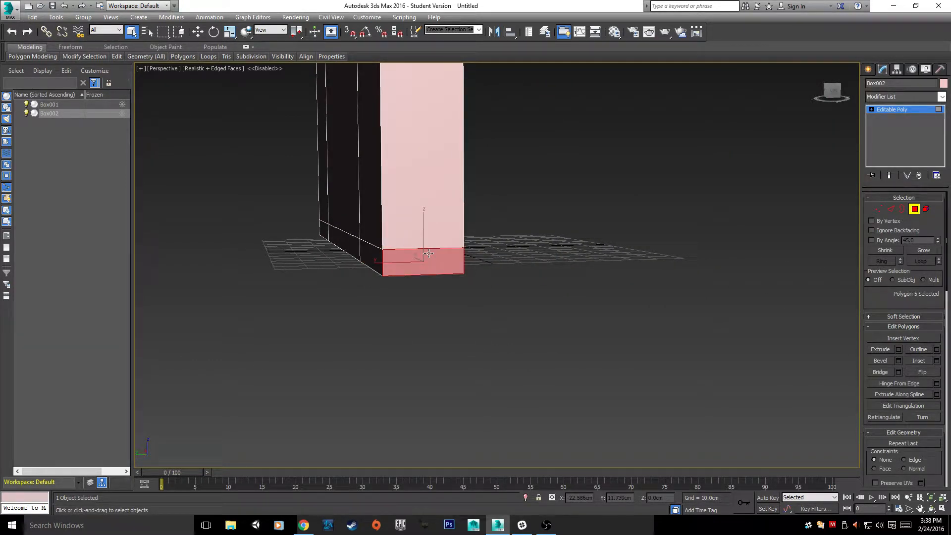
middle_click_drag(428, 254, 556, 274, "alt")
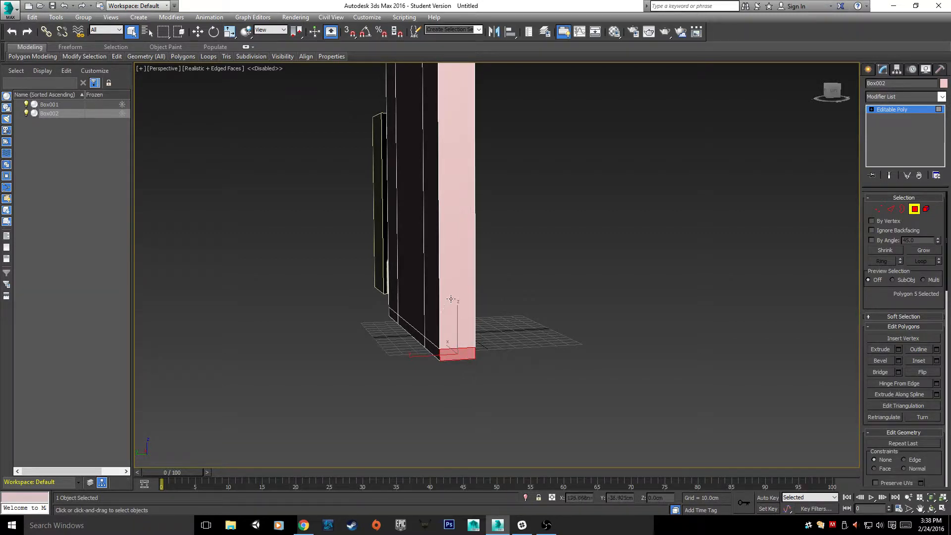
left_click(451, 298, "shift")
middle_click_drag(500, 265, 473, 323, "alt")
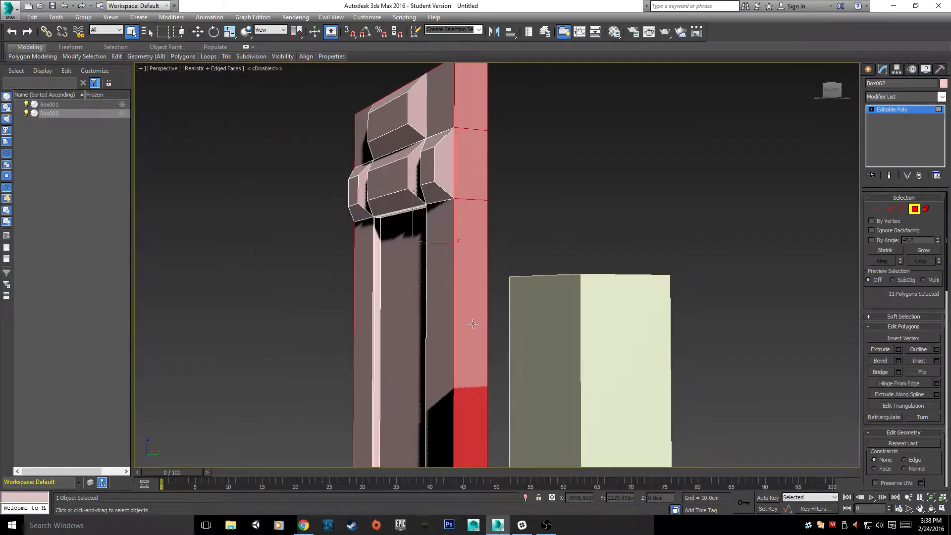
mouse_move(403, 333)
middle_mouse_down("alt")
mouse_move(336, 349)
mouse_move(405, 340)
middle_mouse_up("alt")
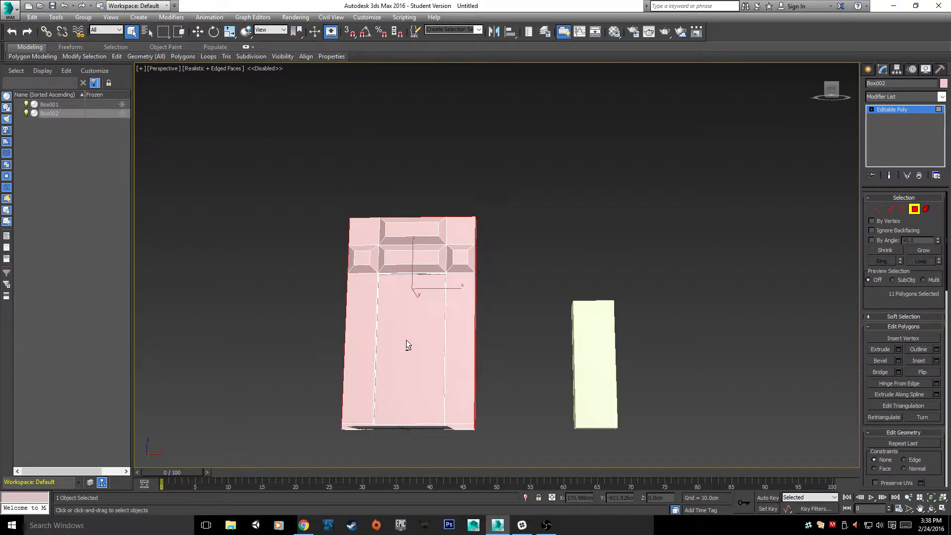
key("z")
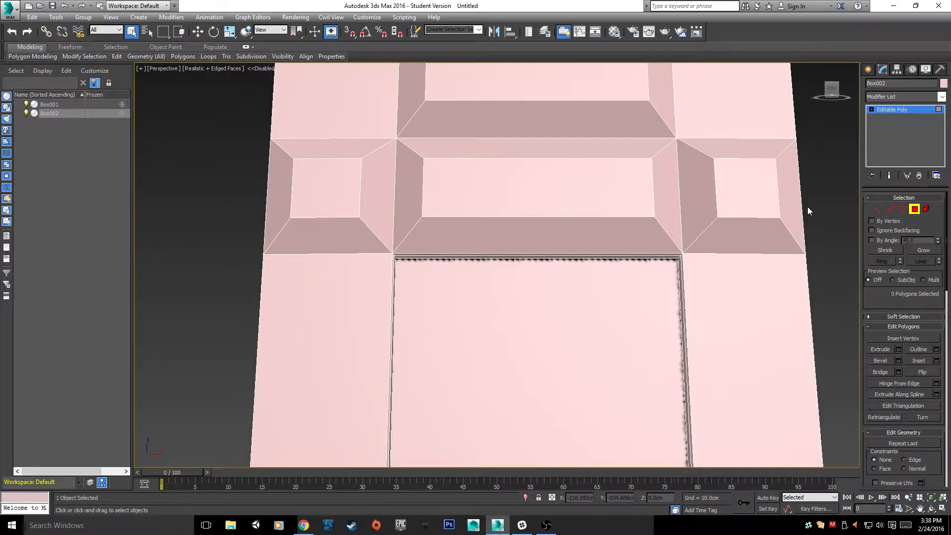
- Select the horizontal loop of polygons through the lower row of raised blocks, and clear the selection
left_click(791, 205)
left_click(748, 194, "shift")
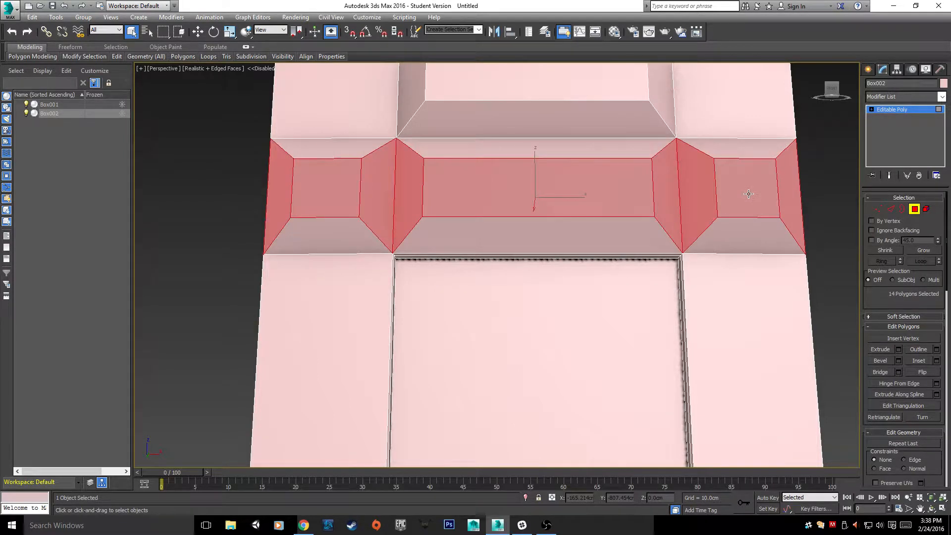
middle_click_drag(616, 219, 568, 239, "alt")
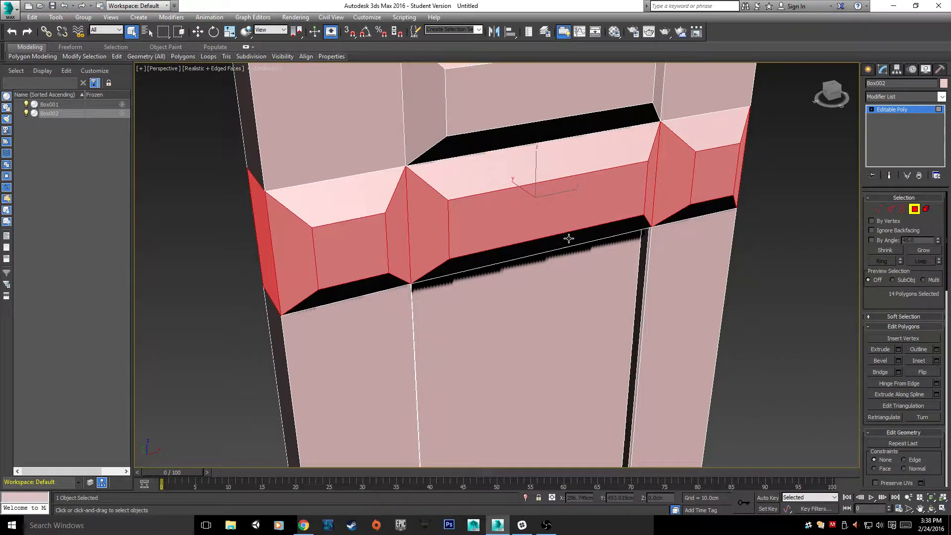
scroll(569, 239, "down", 5)
left_click(763, 182)
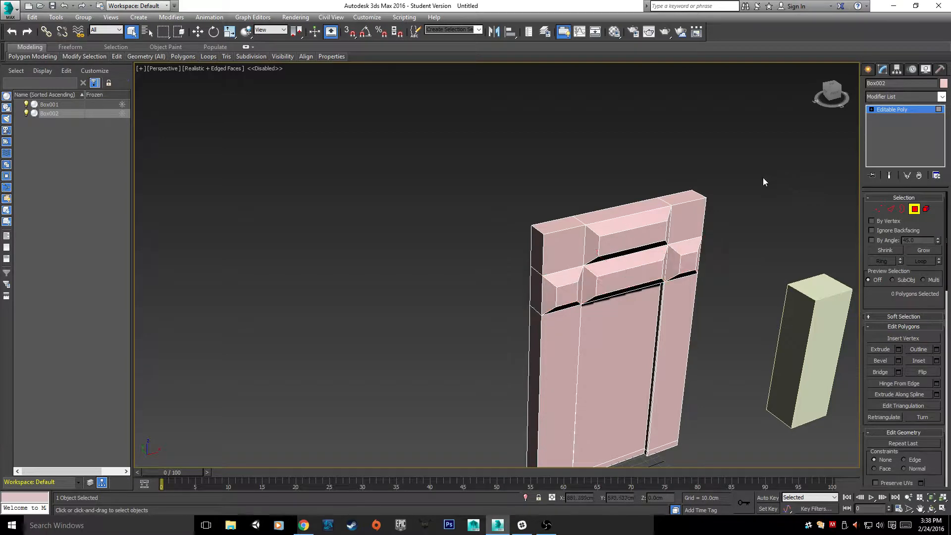
- Select the vertical loop of polygons through the doorway's middle column, and clear the selection
left_click(639, 211)
left_click(651, 360, "shift")
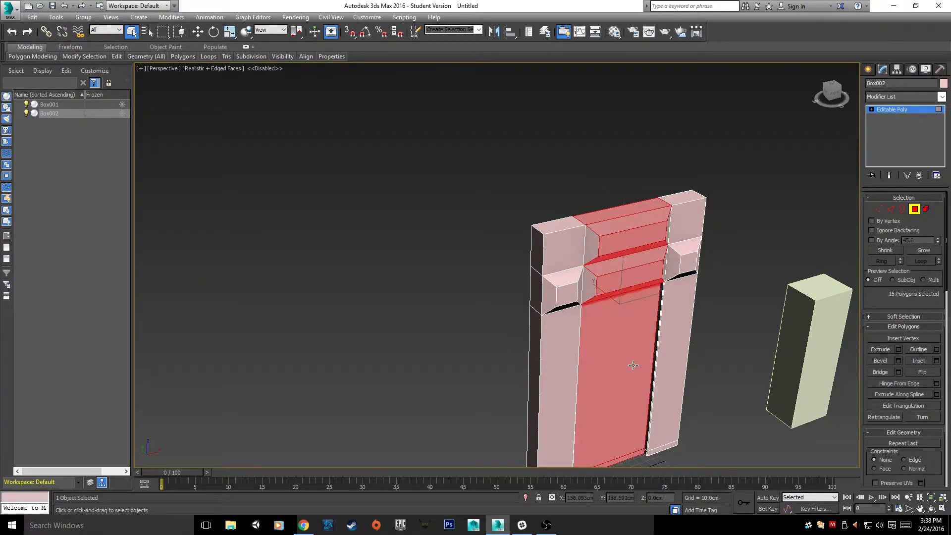
middle_click_drag(700, 419, 432, 419, "alt")
left_click_drag(420, 271, 417, 282)
middle_click_drag(473, 299, 306, 265)
scroll(306, 265, "up", 5)
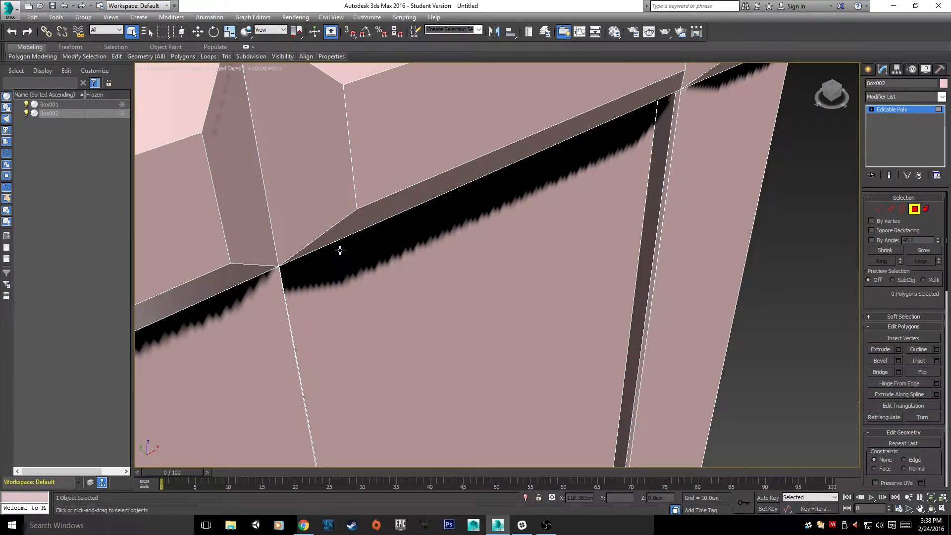
scroll(340, 250, "down", 5)
scroll(450, 327, "up", 1)
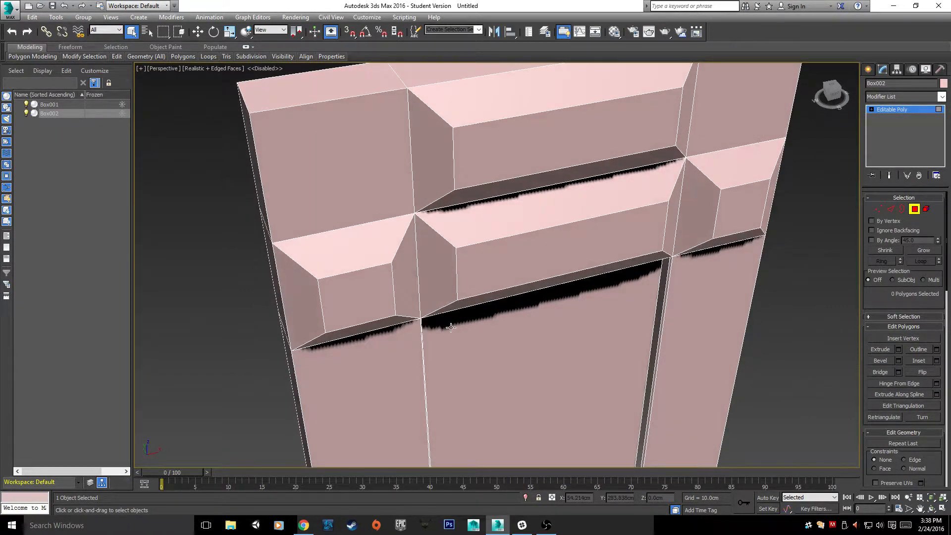
- Select the horizontal loop of polygons through the doorway's top row, starting from its flat corner polygon, and clear the selection
scroll(450, 327, "down", 3)
left_click(385, 161)
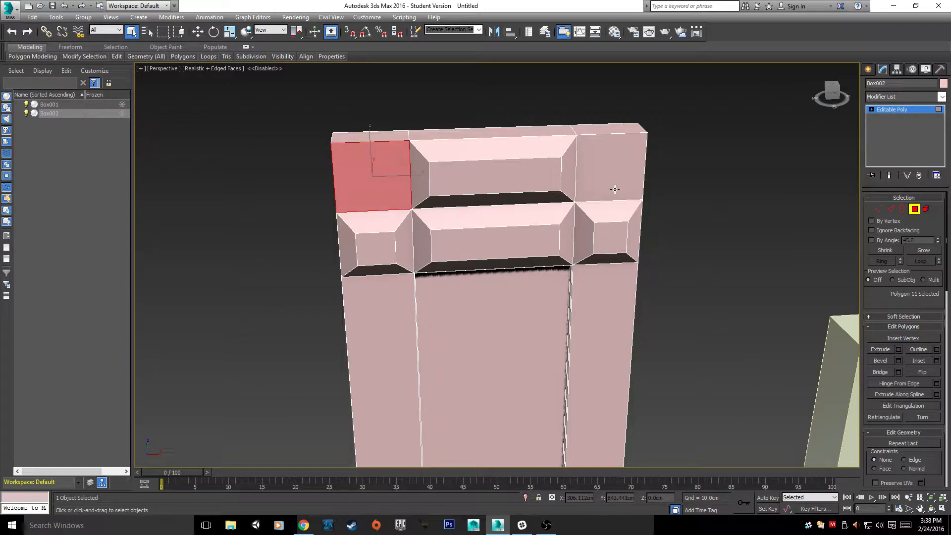
left_click(615, 189, "shift")
left_click(728, 183)
middle_click_drag(729, 183, 631, 221, "alt")
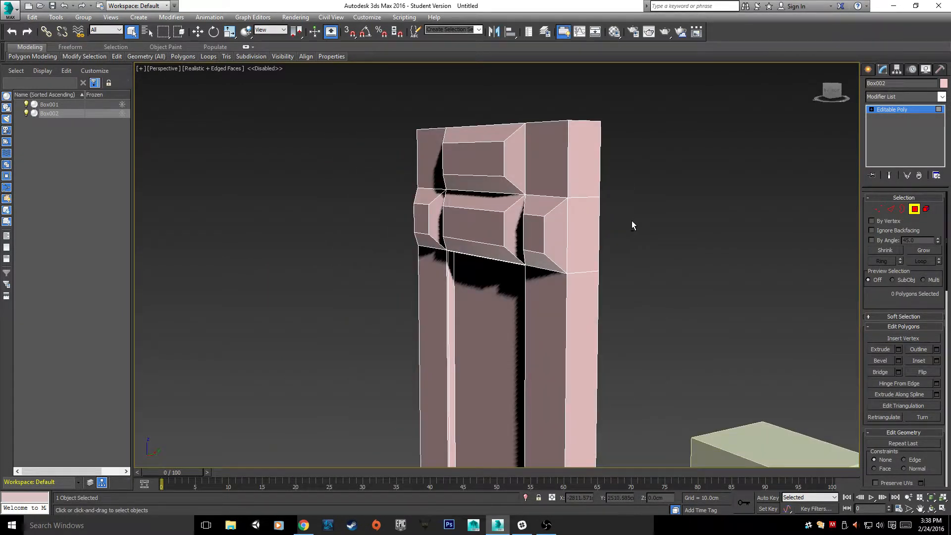
scroll(515, 266, "down", 6)
middle_click_drag(515, 267, 560, 267, "alt")
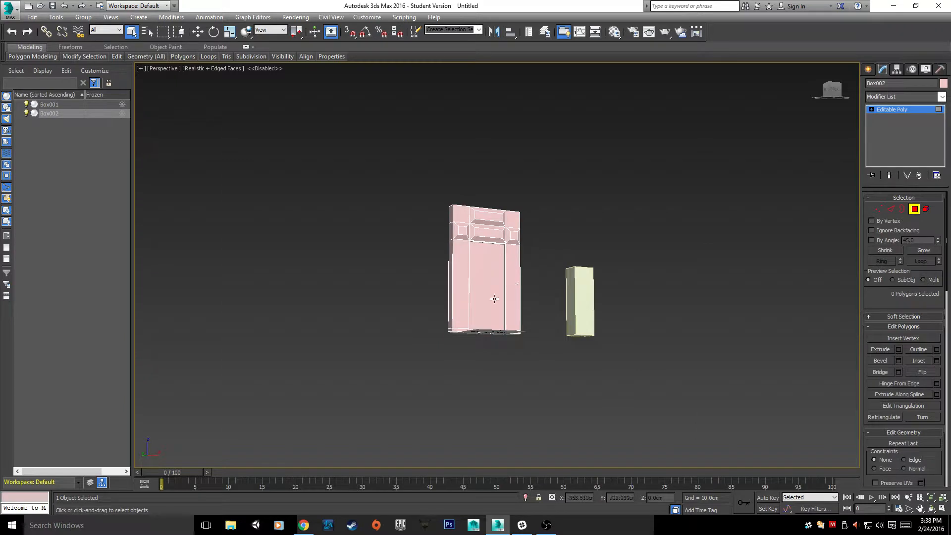
scroll(494, 299, "up", 5)
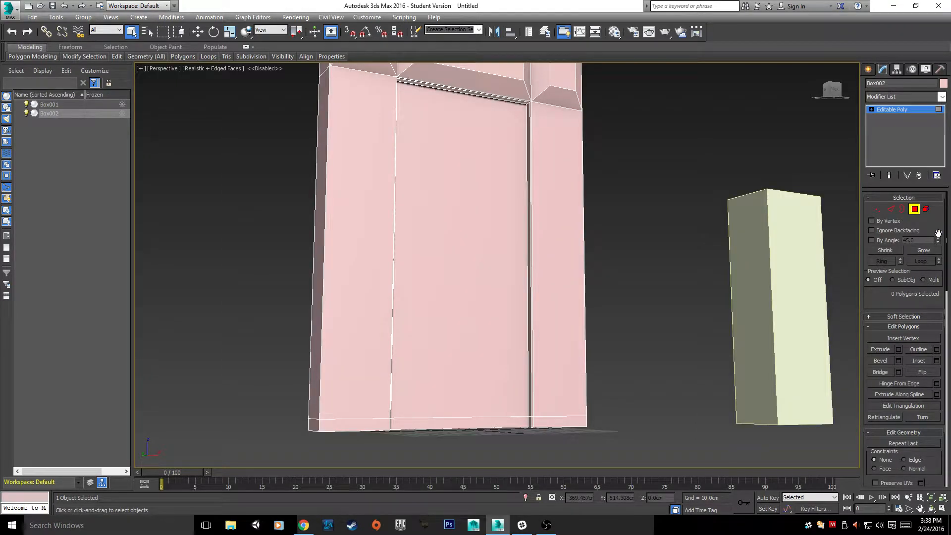
- At edge level, select the ring of vertical edges around the doorway's columns from one inner column edge, and clear the selection
left_click(890, 208)
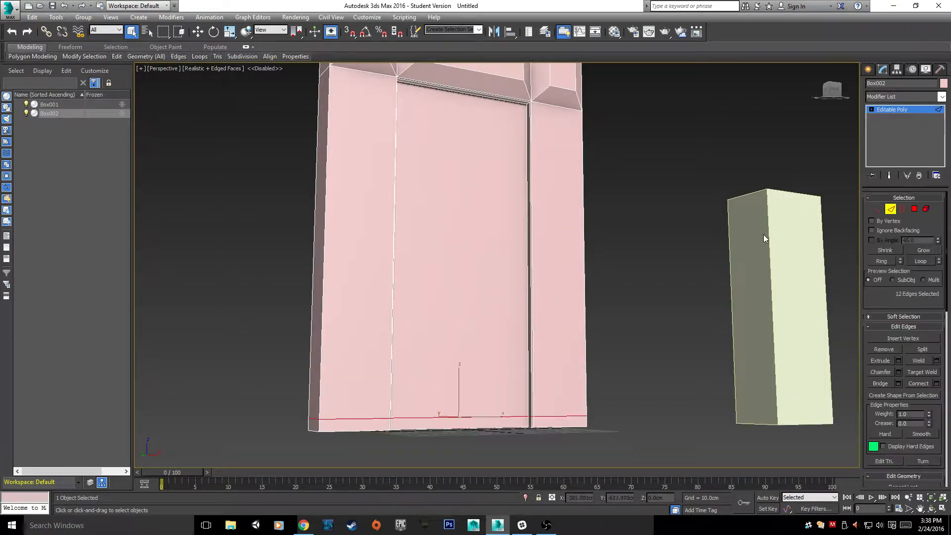
left_click(531, 266)
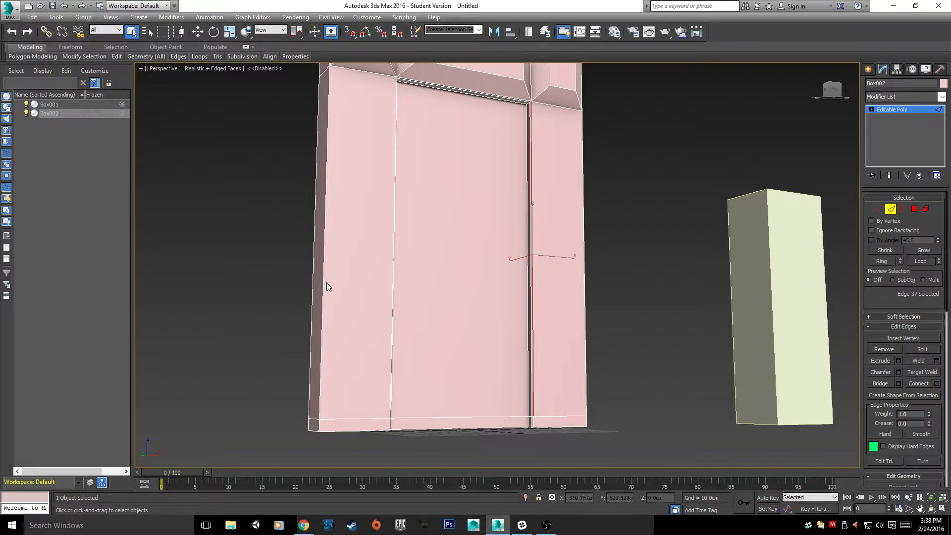
left_click(322, 288, "shift")
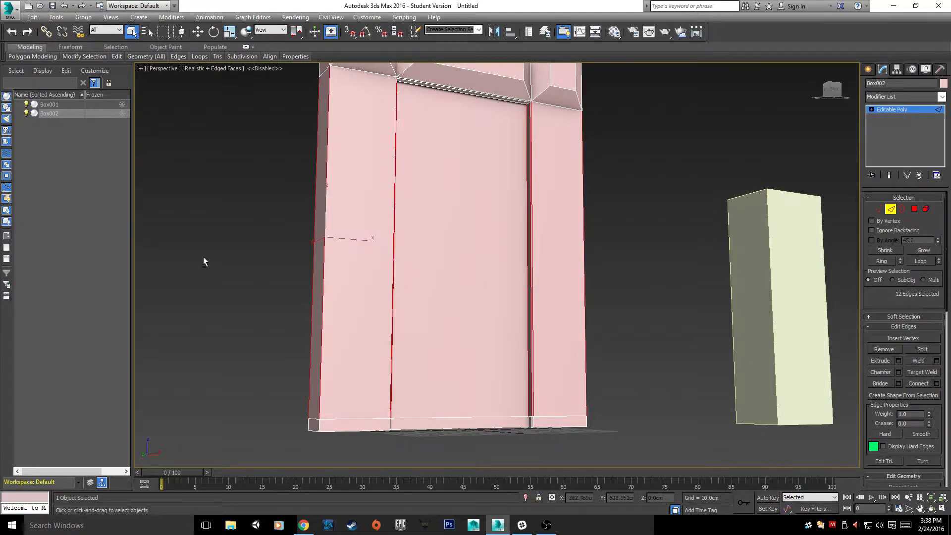
middle_click_drag(203, 257, 442, 284, "alt")
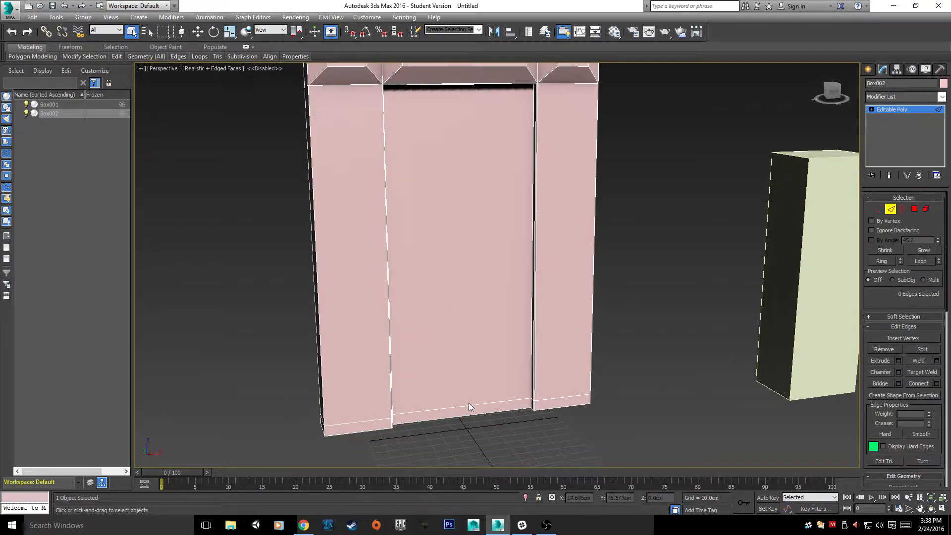
- Select the horizontal edge above the base of the middle panel, grow the selection repeatedly, extend it with Loop, and clear it
left_click(468, 404)
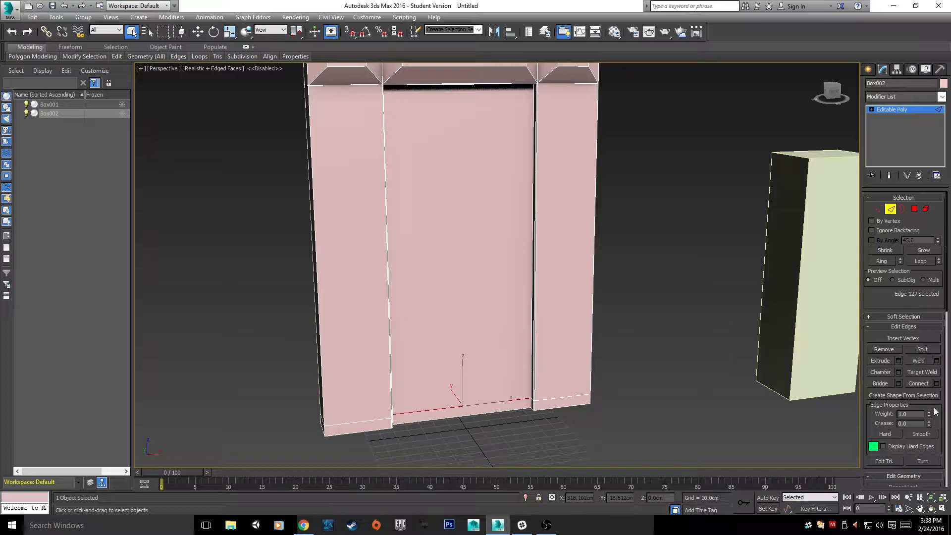
scroll(947, 439, "down", 1)
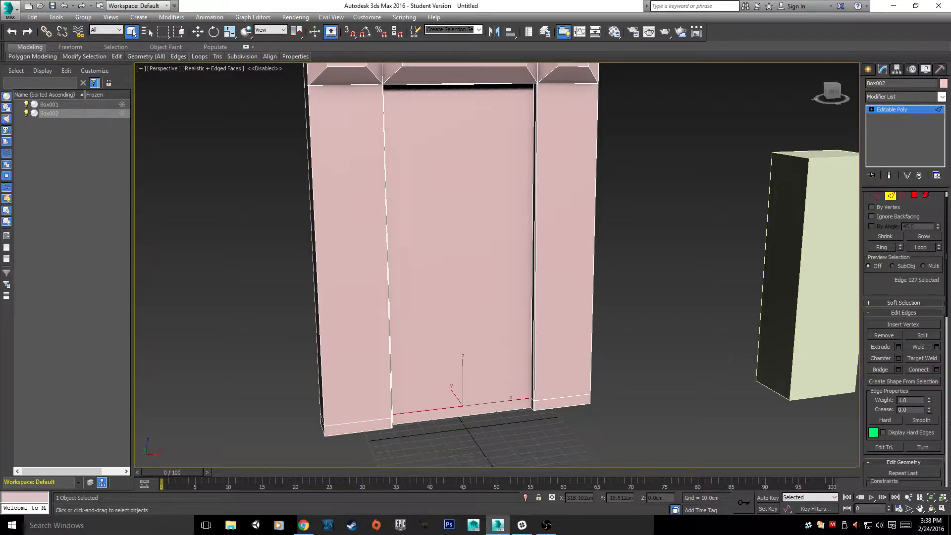
left_click_drag(948, 426, 892, 460)
mouse_move(876, 302)
left_mouse_down()
mouse_move(877, 222)
mouse_move(876, 275)
mouse_move(894, 156)
mouse_move(894, 302)
left_mouse_up()
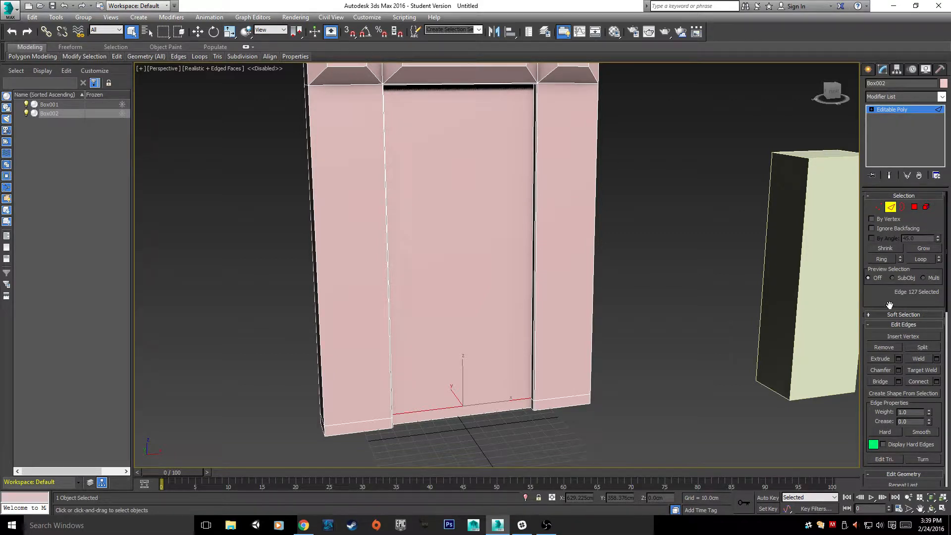
left_click_drag(890, 305, 890, 308)
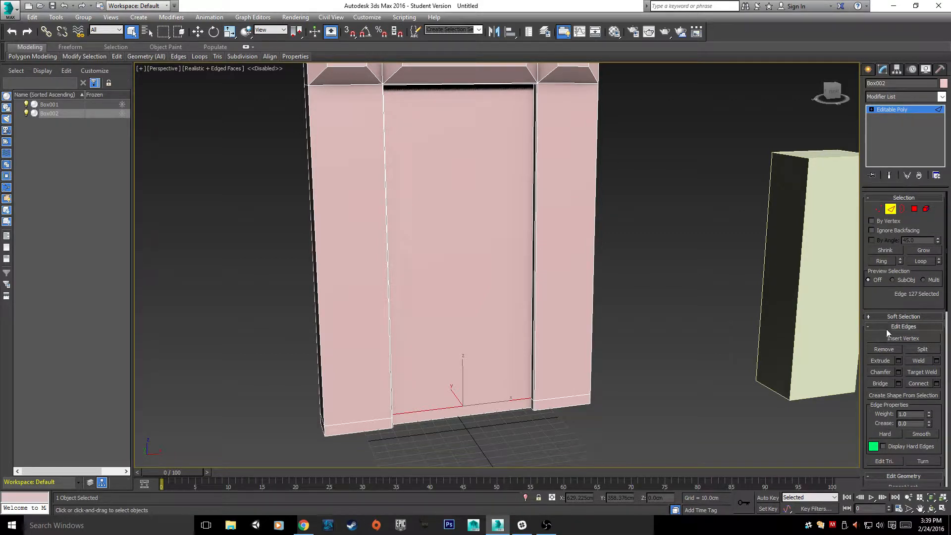
left_click(924, 250)
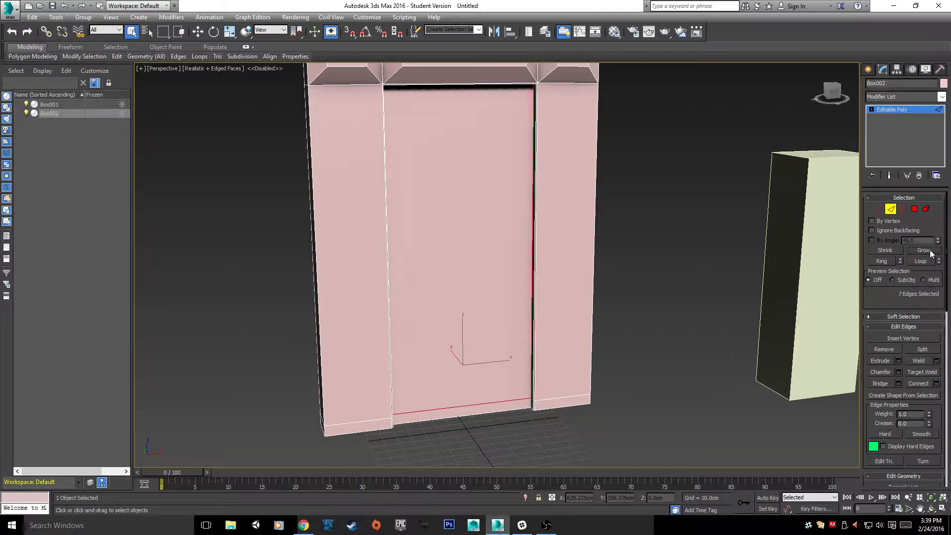
left_click(930, 250)
left_click(929, 250)
left_click(928, 250)
left_click(923, 261)
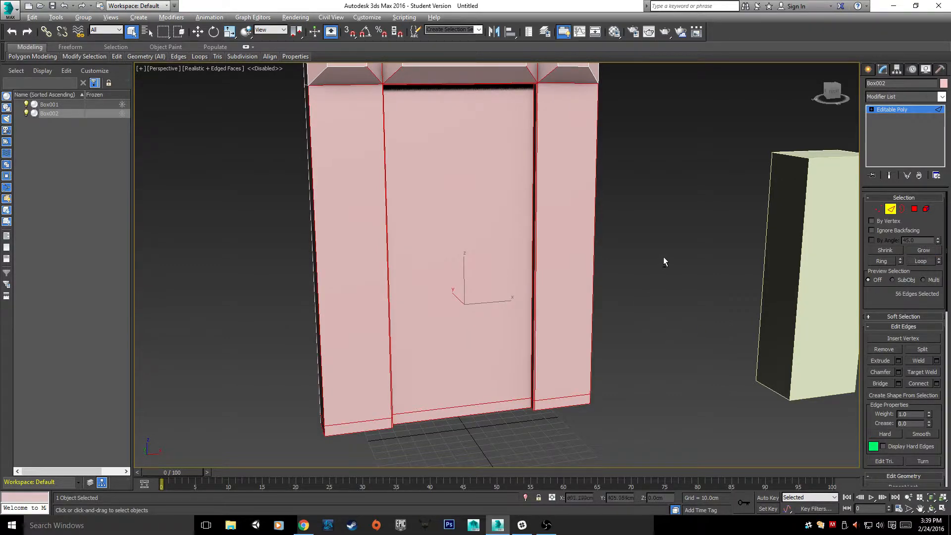
middle_click_drag(664, 258, 647, 268, "alt")
left_click(647, 268)
- Select the outer column's vertical front corner edge, extend it with Loop and Ring, and clear the selection
left_click(581, 304)
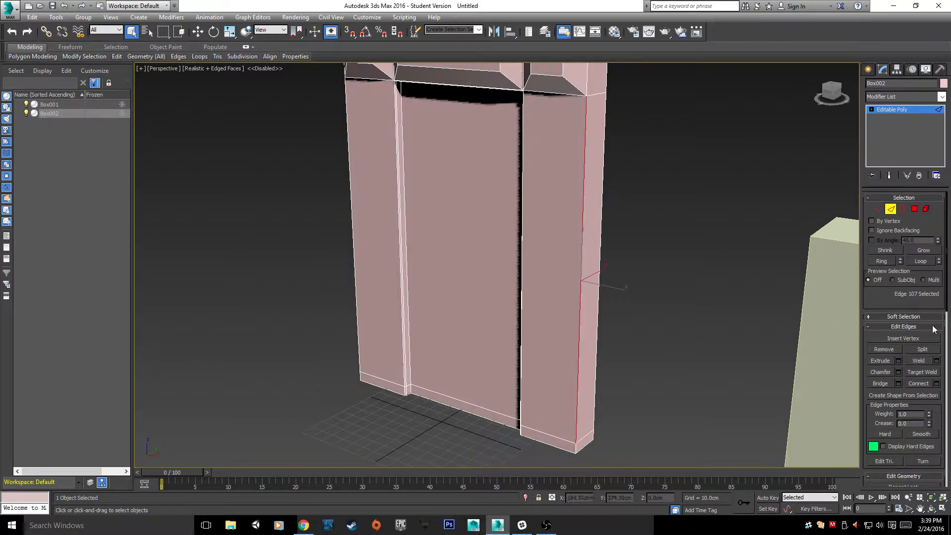
left_click(922, 258)
middle_click_drag(680, 272, 620, 271, "alt")
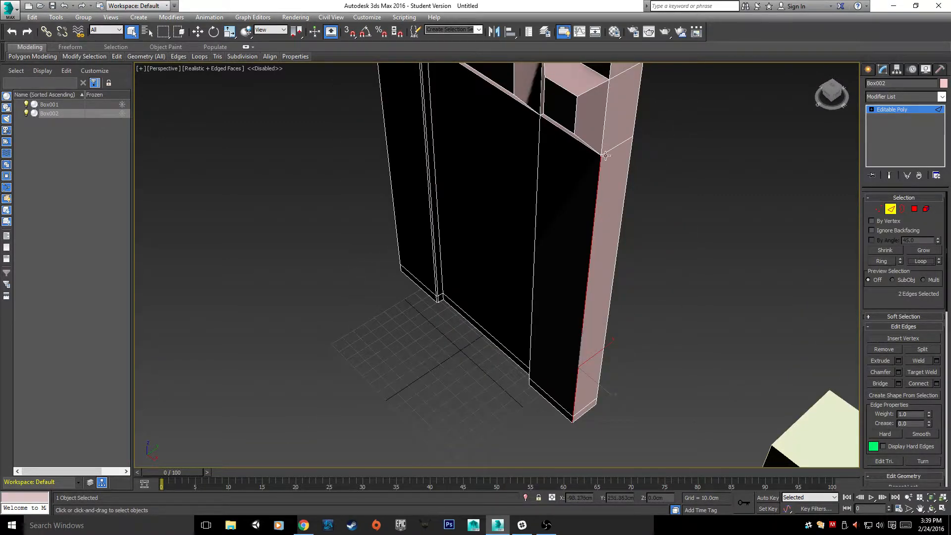
middle_click_drag(597, 195, 592, 133, "alt")
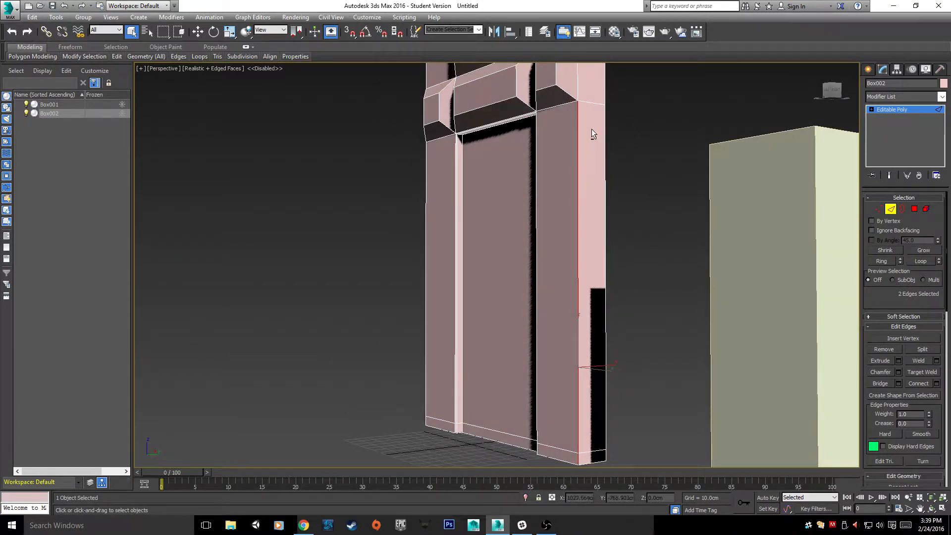
left_click(881, 261)
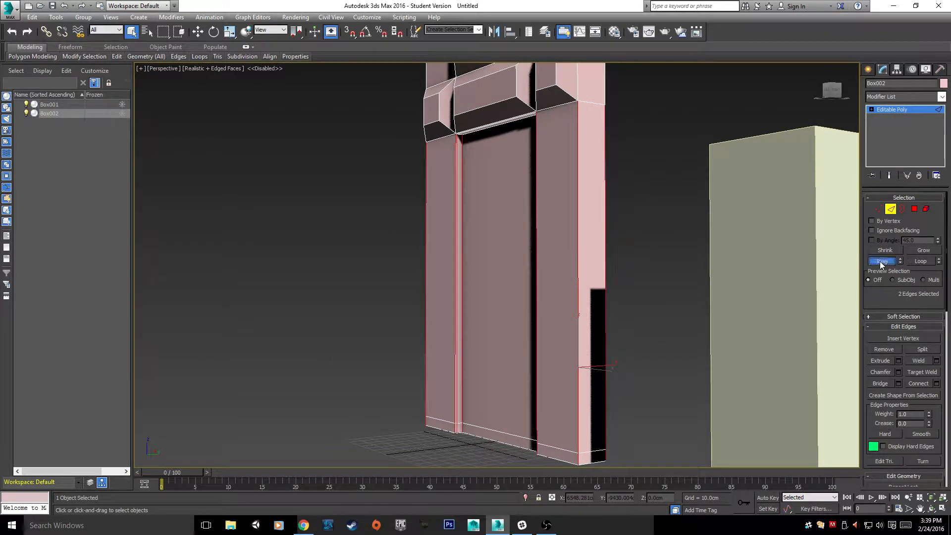
middle_click_drag(405, 302, 736, 278, "alt")
left_click(733, 266)
- At polygon level, select the front, outer side and back base polygons of the first column
scroll(625, 368, "up", 5)
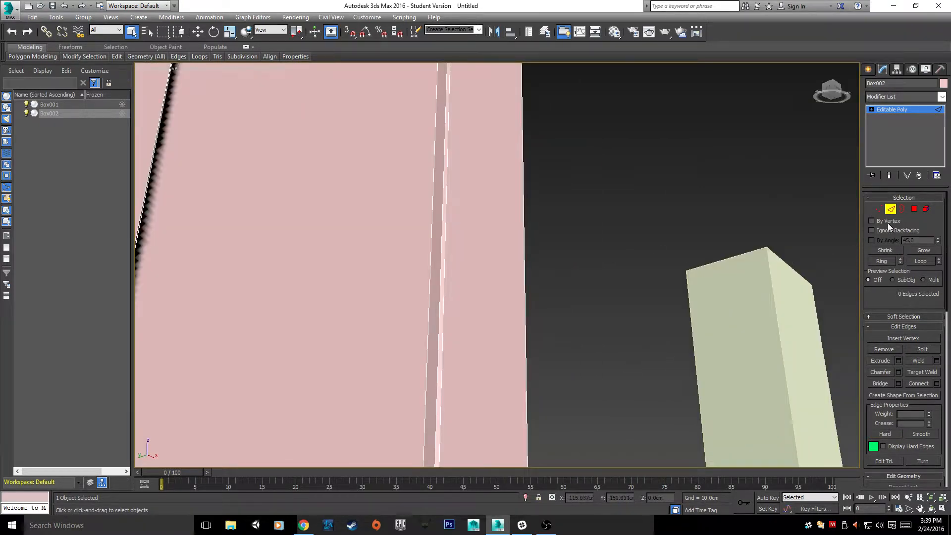
left_click(914, 208)
middle_click_drag(744, 331, 622, 69, "alt")
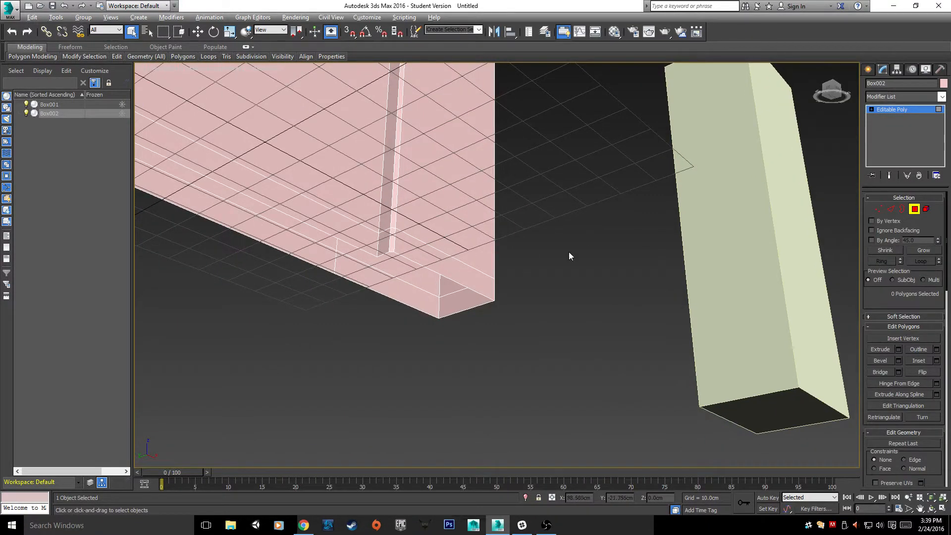
middle_click_drag(569, 252, 452, 325, "alt")
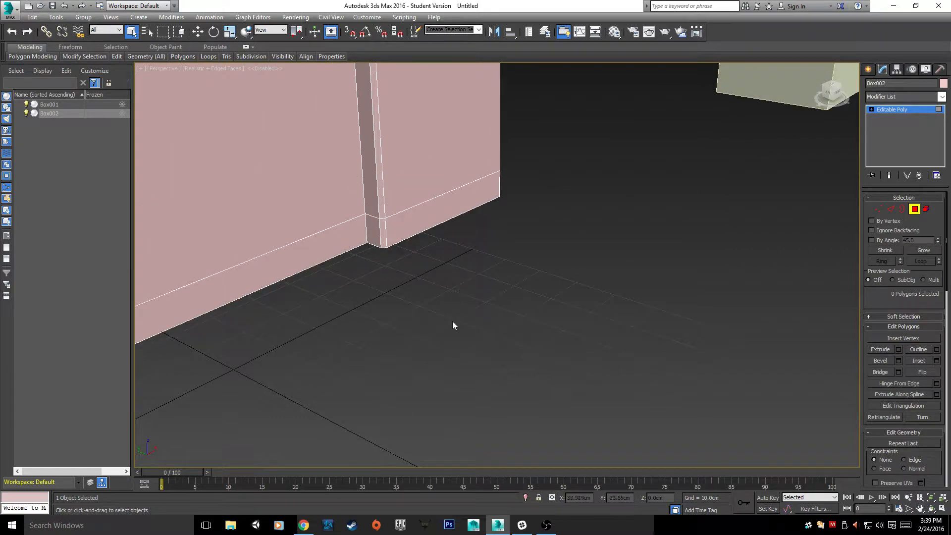
left_click(402, 233)
middle_click_drag(525, 251, 487, 257, "alt")
left_click(489, 275, "ctrl")
left_click(521, 258, "ctrl")
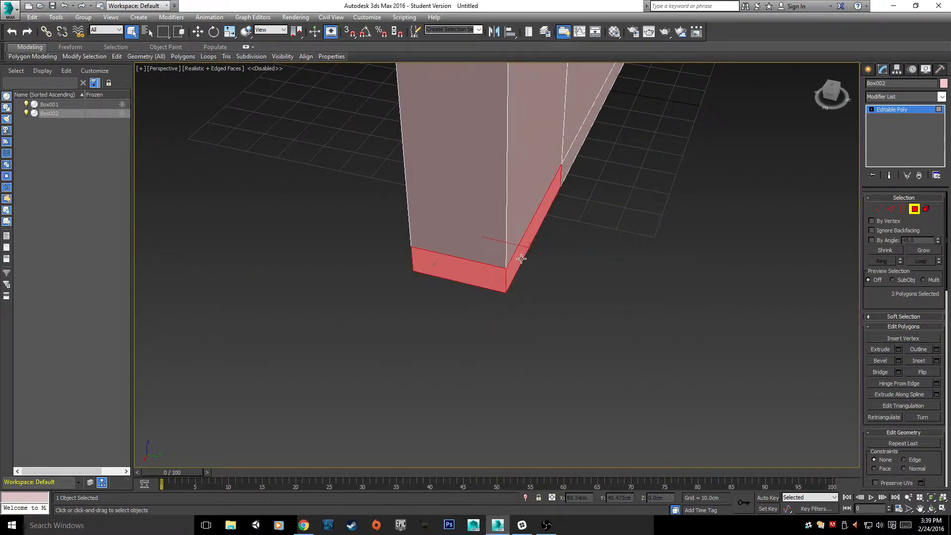
- Add the middle back base polygon and the opposite column's back, outer side and front base polygons to the selection
middle_click_drag(596, 240, 470, 213, "alt")
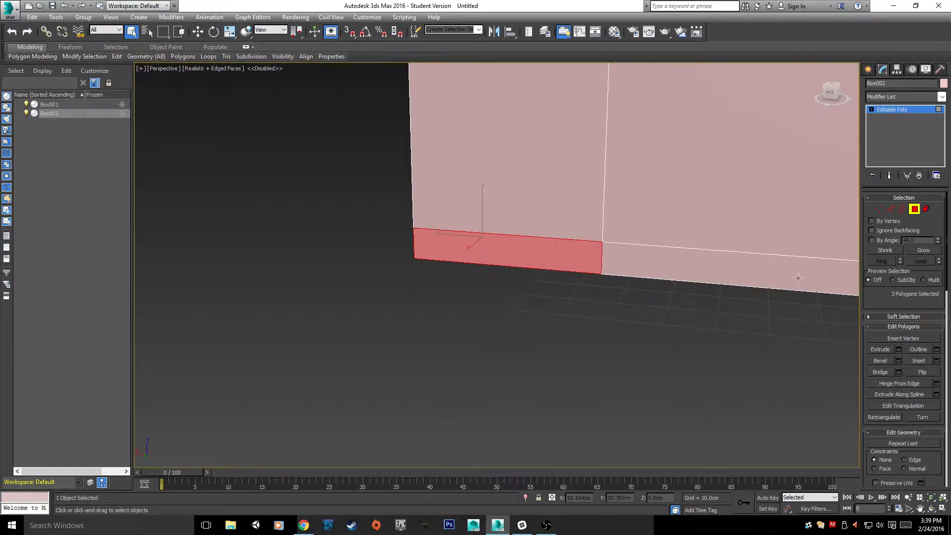
left_click(754, 269, "ctrl")
middle_click_drag(749, 334, 486, 275, "alt")
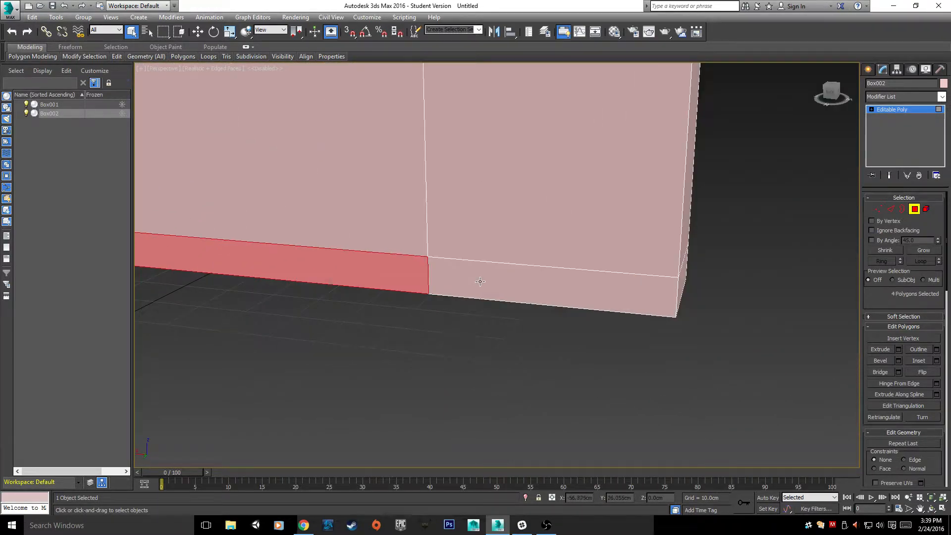
left_click(486, 275, "ctrl")
middle_click_drag(705, 334, 527, 403, "alt")
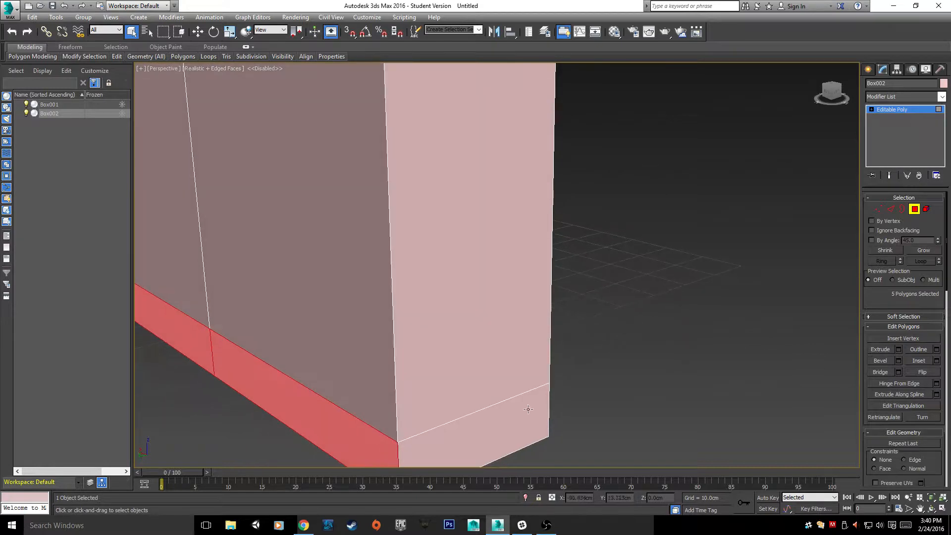
left_click(526, 403, "ctrl")
middle_click_drag(604, 426, 226, 252, "alt")
left_click(408, 217, "ctrl")
middle_click_drag(408, 218, 605, 215, "alt")
scroll(604, 215, "down", 5)
scroll(605, 215, "up", 1)
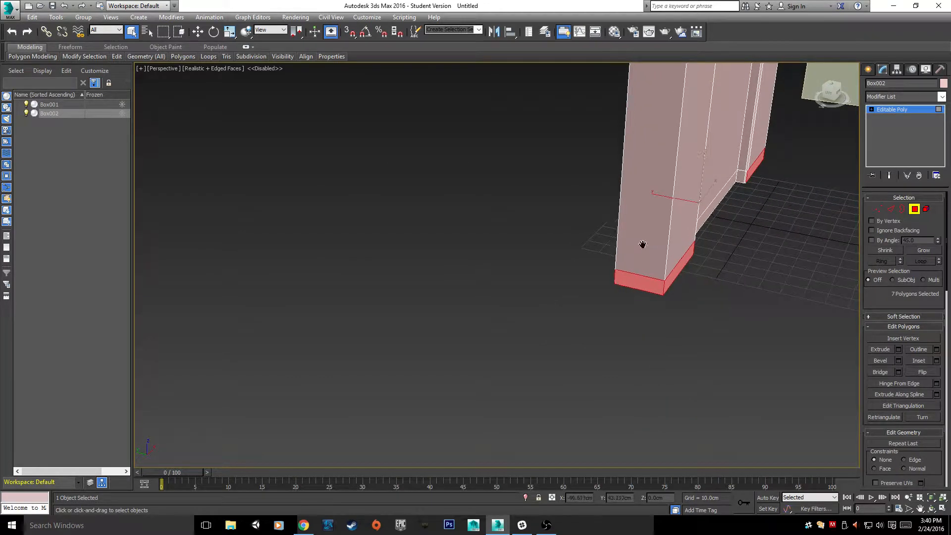
middle_click_drag(643, 244, 619, 262)
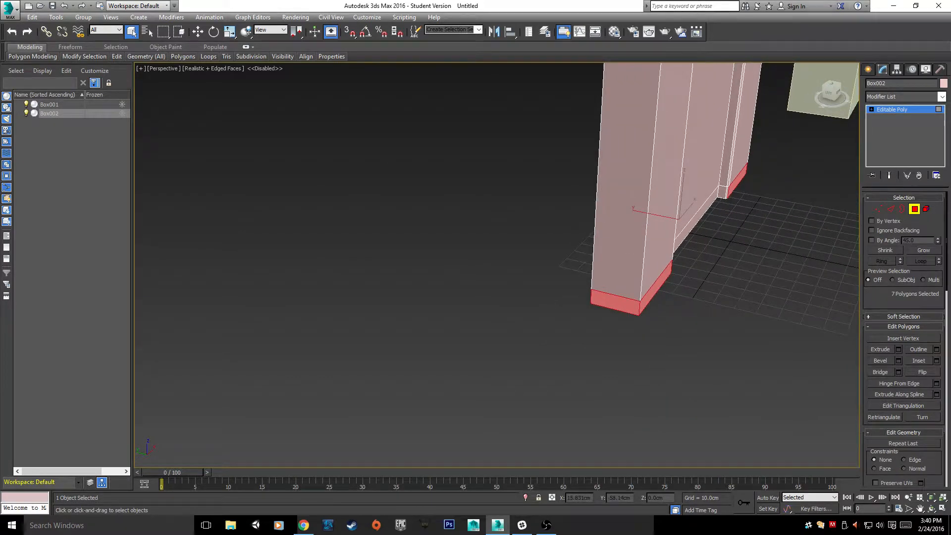
- Open the Bevel settings for the selected base polygons and reset the height and outline to 0 cm
left_click(899, 360)
scroll(637, 354, "up", 4)
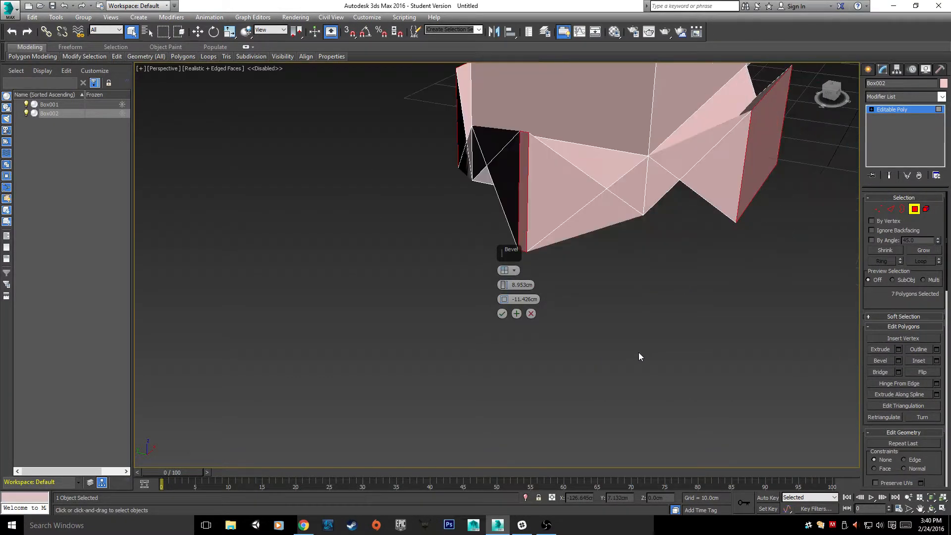
mouse_move(638, 352)
middle_mouse_down()
mouse_move(637, 324)
mouse_move(639, 366)
middle_mouse_up()
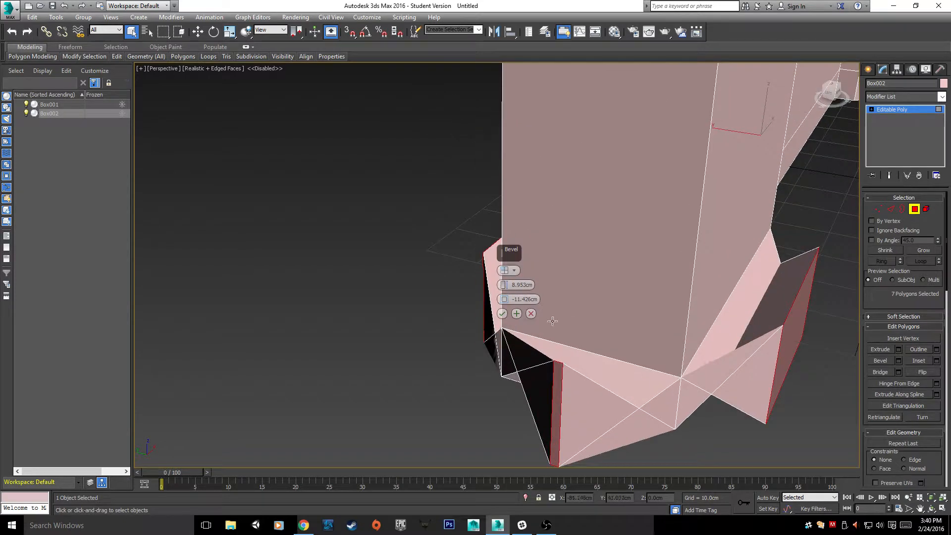
right_click(503, 285)
right_click(508, 300)
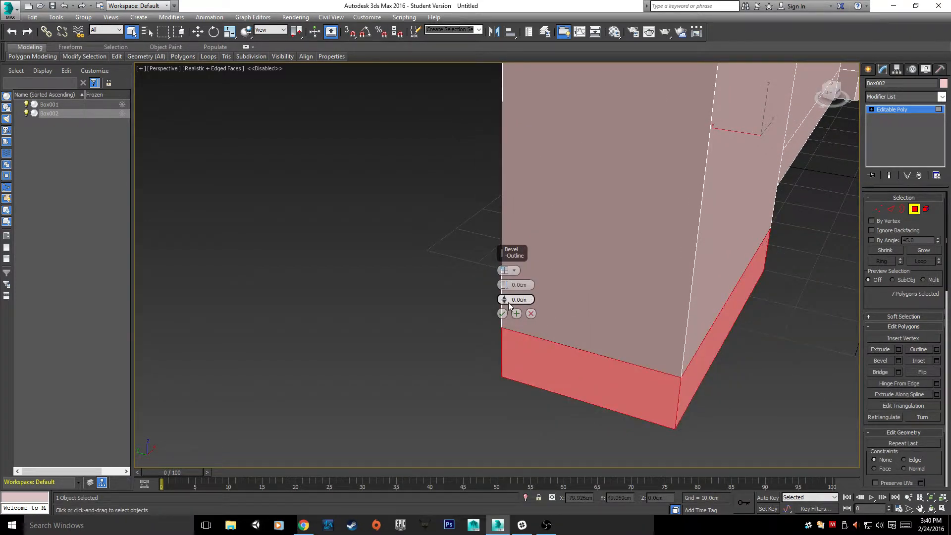
- Preview a By Polygon bevel on the base polygons with an outline of -0.907 cm and a height of 0.907 cm
left_click(514, 270)
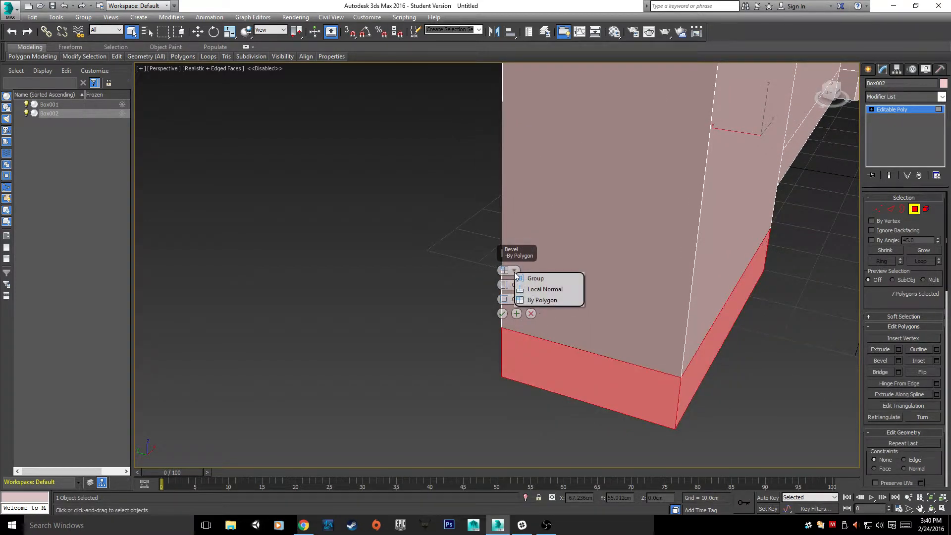
left_click(533, 301)
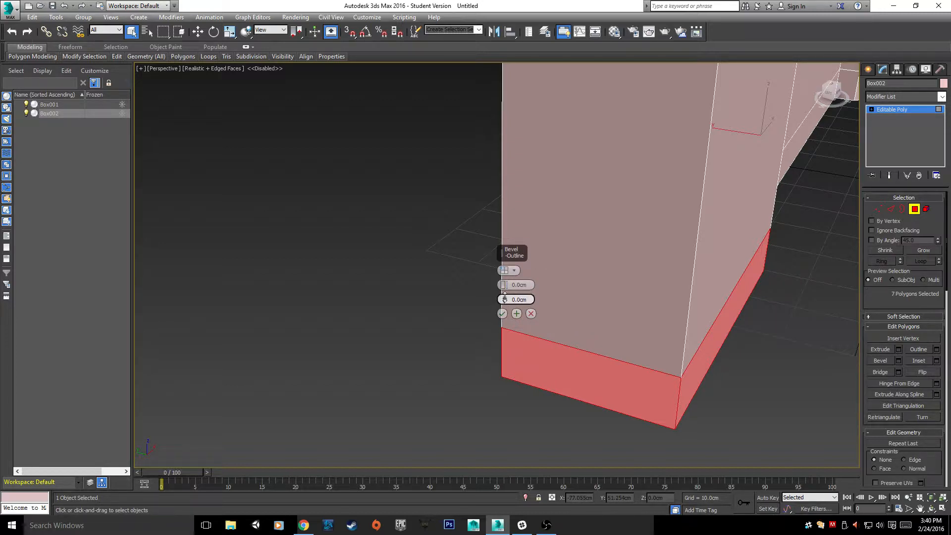
left_click_drag(504, 297, 504, 299)
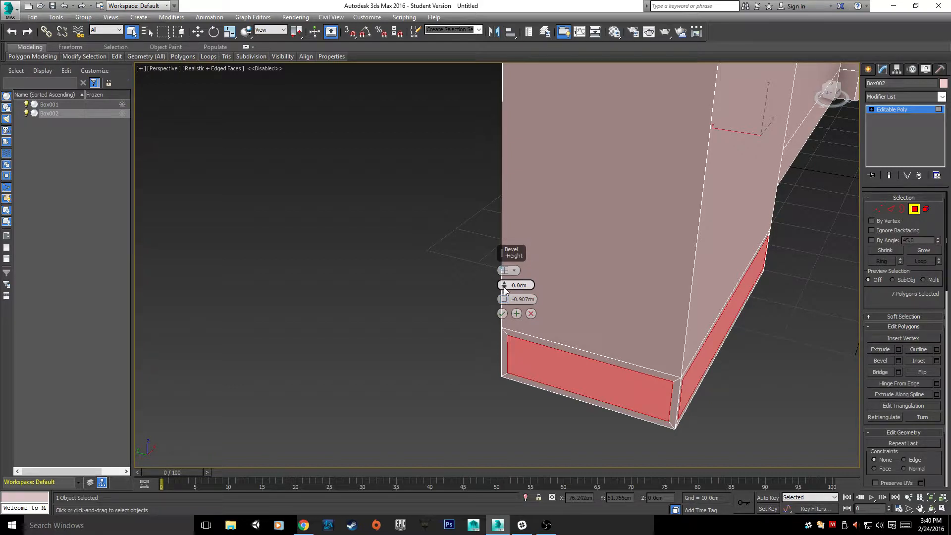
left_click_drag(504, 287, 504, 283)
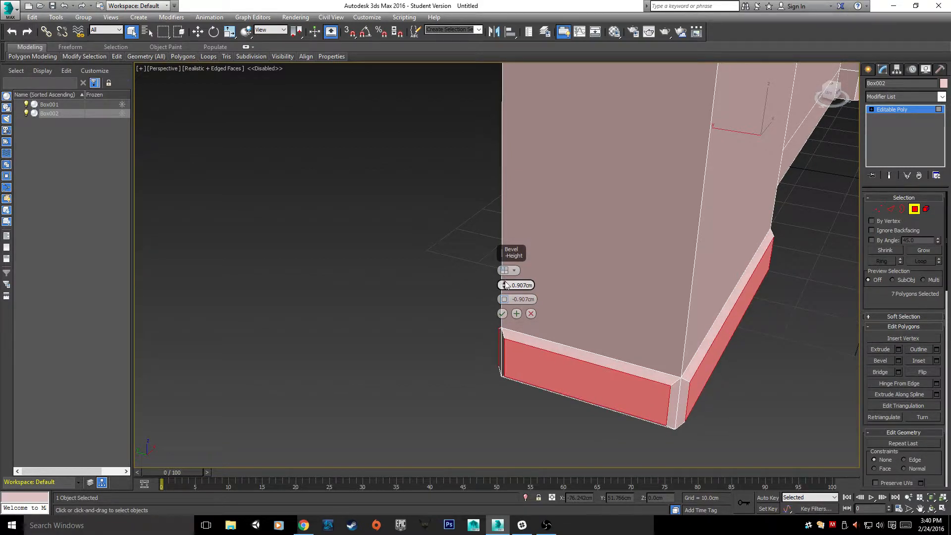
- Change the bevel type to Group and inspect the previewed base from the back, side and front
left_click(513, 271)
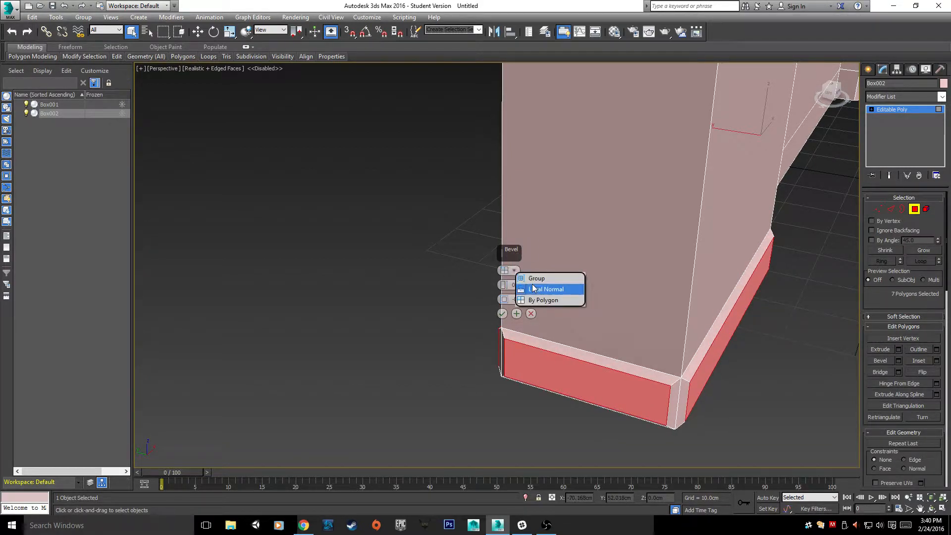
left_click(533, 278)
middle_click_drag(639, 362, 831, 339, "alt")
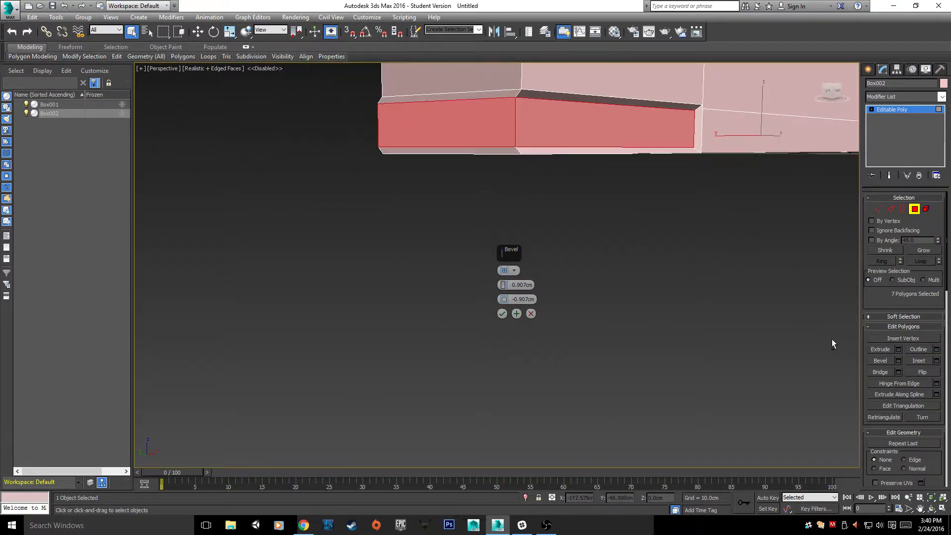
middle_click_drag(728, 239, 690, 285, "alt")
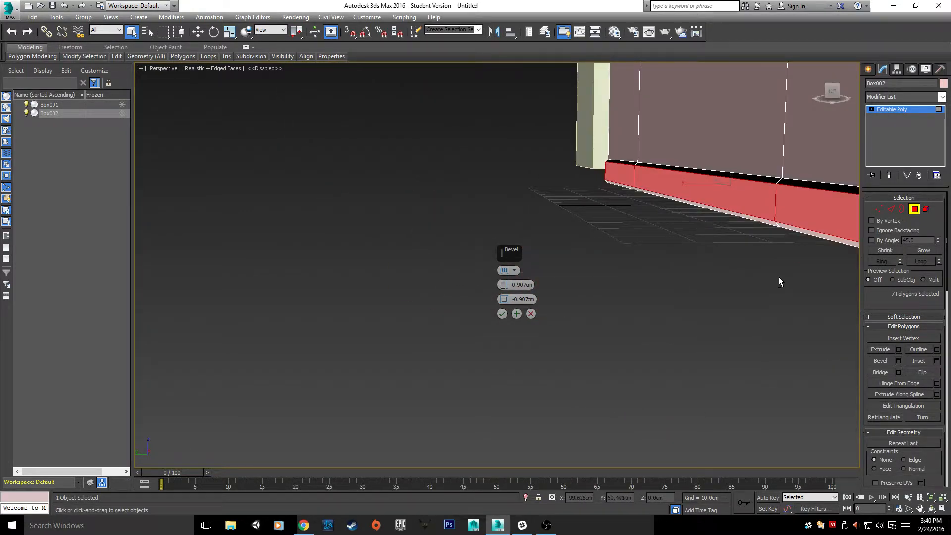
middle_click_drag(781, 278, 174, 272)
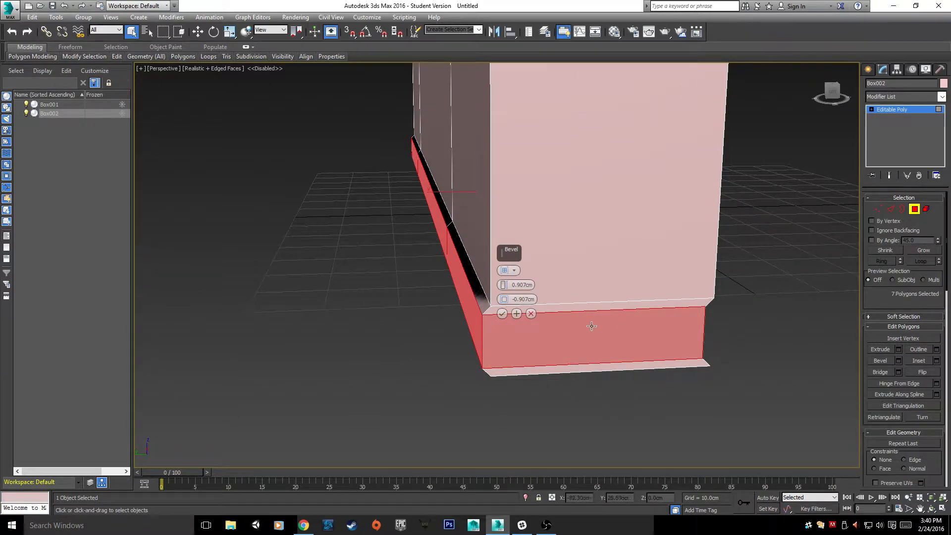
mouse_move(615, 325)
middle_mouse_down("alt")
mouse_move(631, 327)
mouse_move(597, 323)
middle_mouse_up("alt")
middle_click_drag(427, 297, 459, 318, "alt")
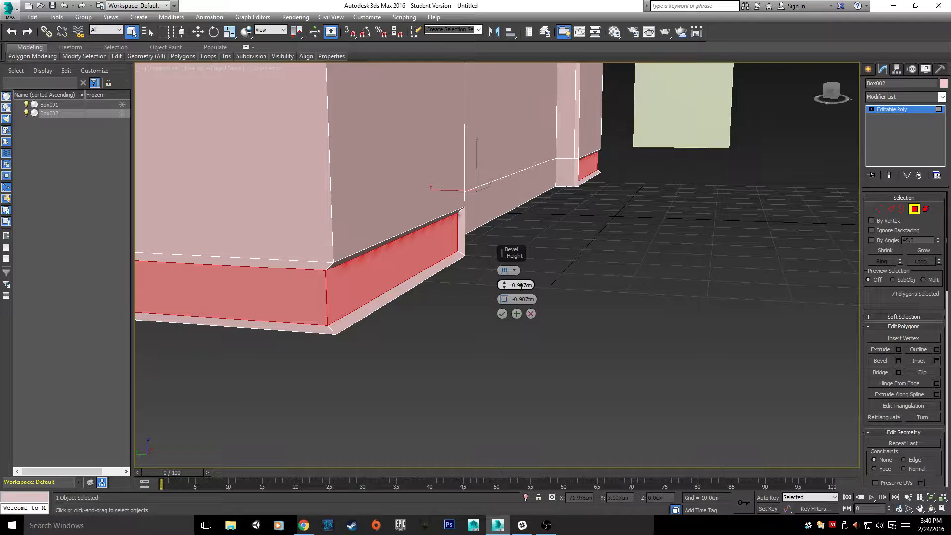
- Set the height of the Group bevel on the base polygons to 10 cm
left_click(521, 285)
type("10")
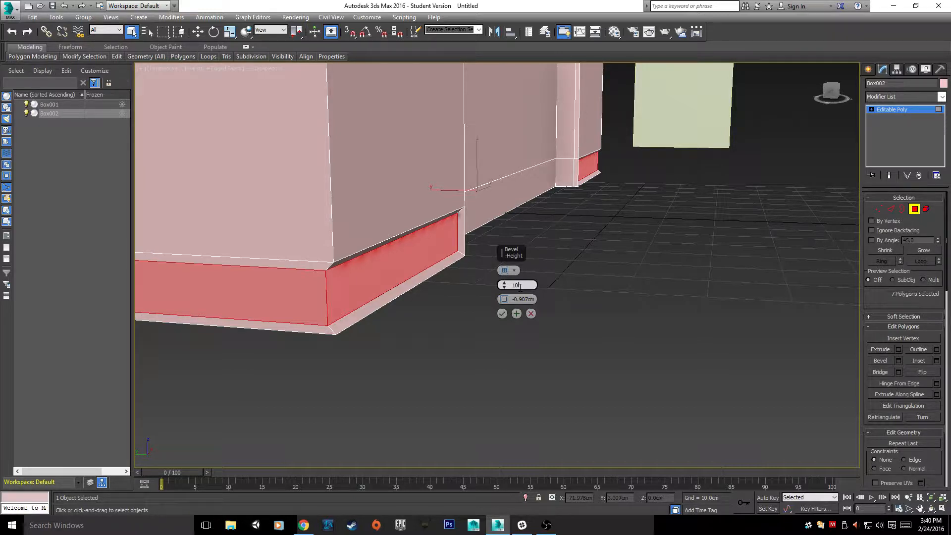
key("Return")
middle_click_drag(548, 384, 429, 352)
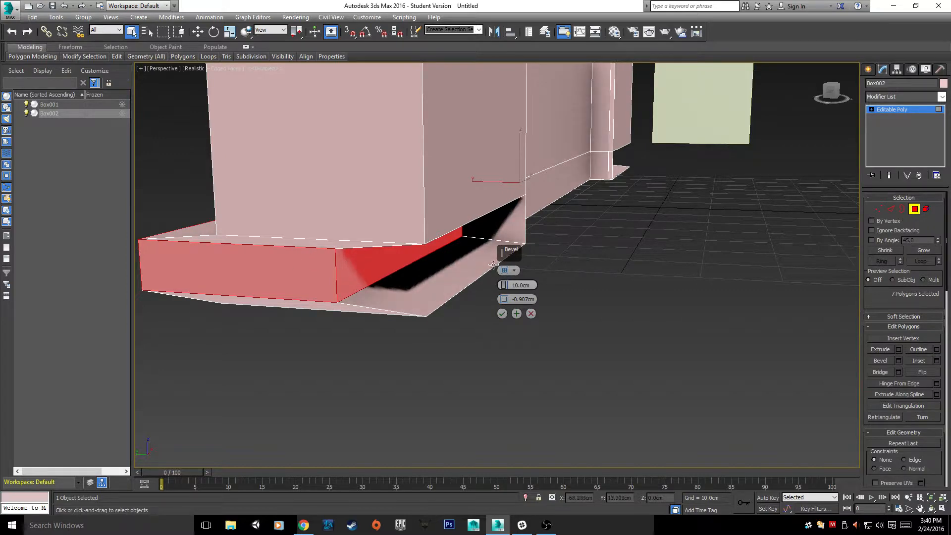
- Change the bevel type to Local Normal and reset the outline and height to 0 cm
left_click(513, 270)
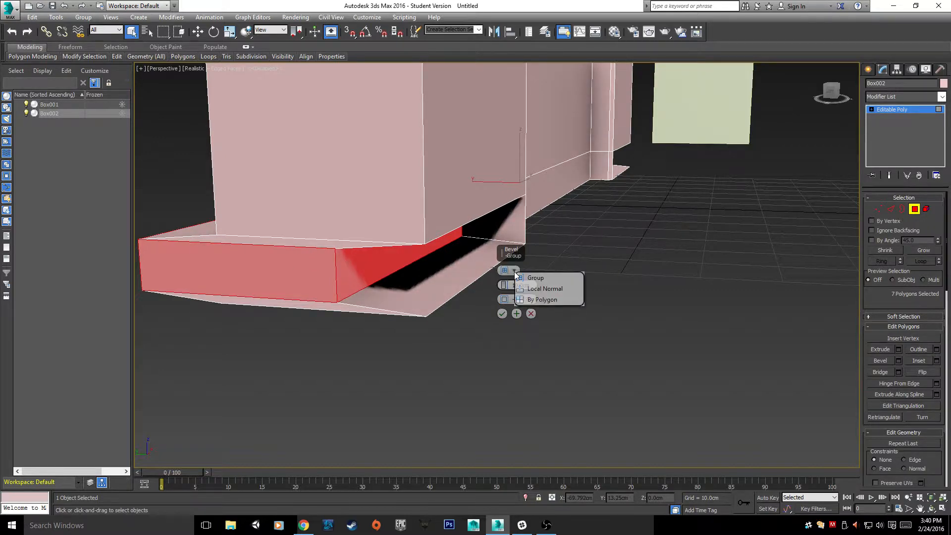
left_click(541, 291)
middle_click_drag(452, 407, 516, 342, "alt")
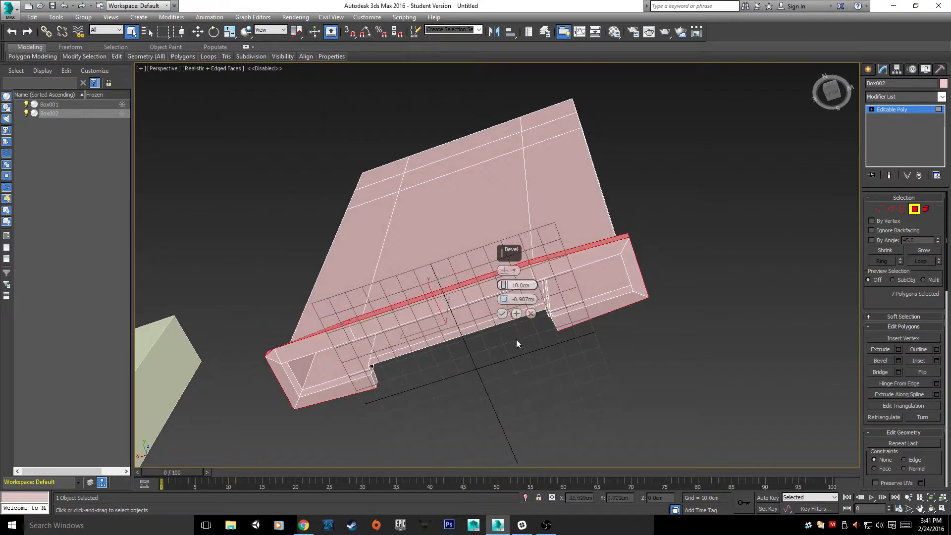
right_click(503, 300)
middle_click_drag(227, 347, 314, 430, "alt")
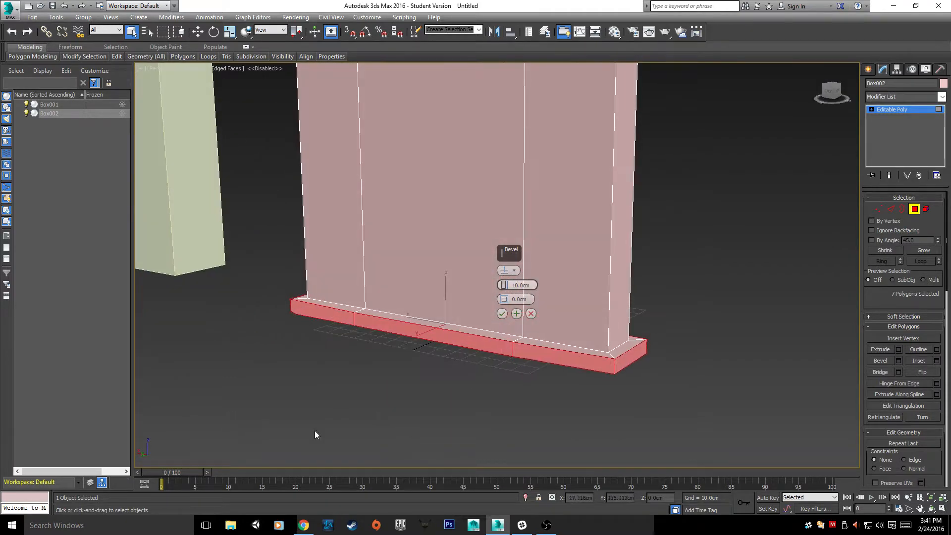
right_click(503, 286)
scroll(526, 368, "up", 4)
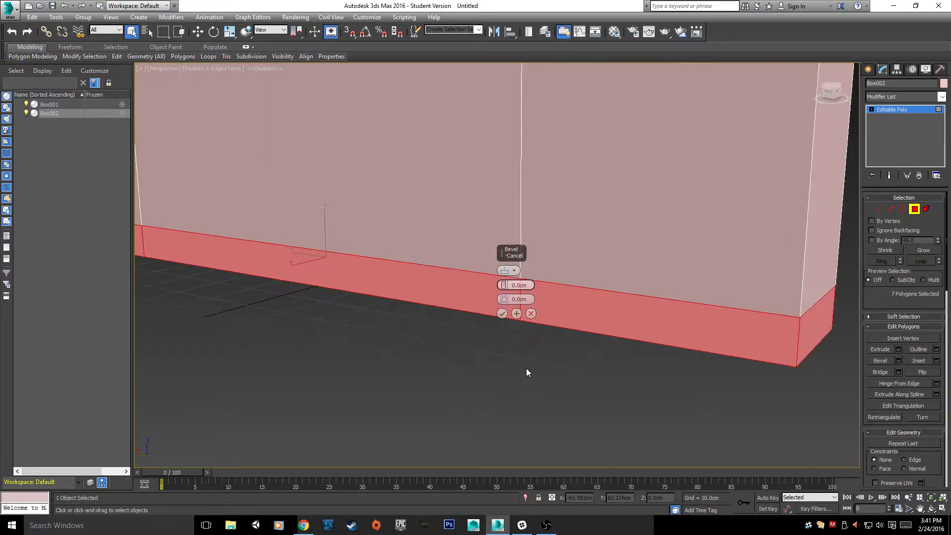
- Set the bevel height to 4 cm and apply the bevel to the base polygons
left_click(515, 286)
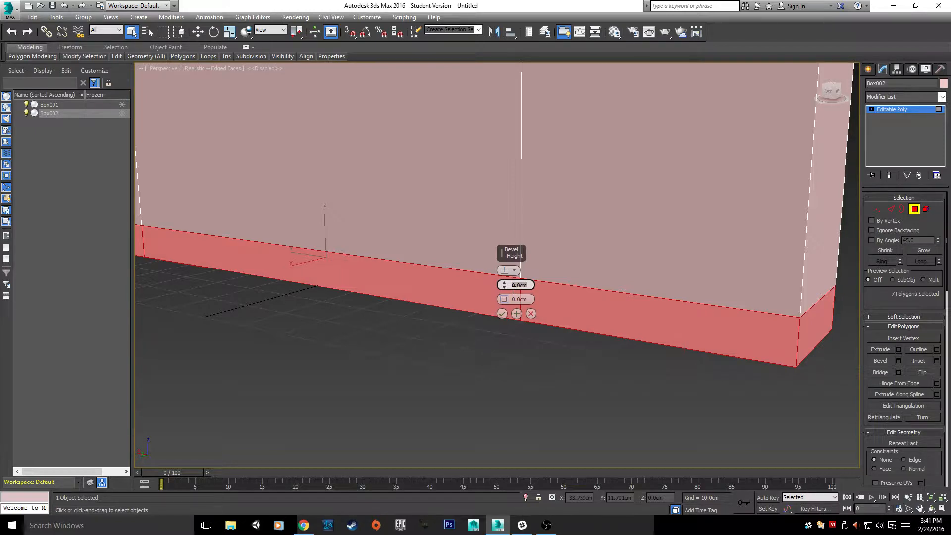
type("4")
key("Return")
scroll(793, 347, "down", 3)
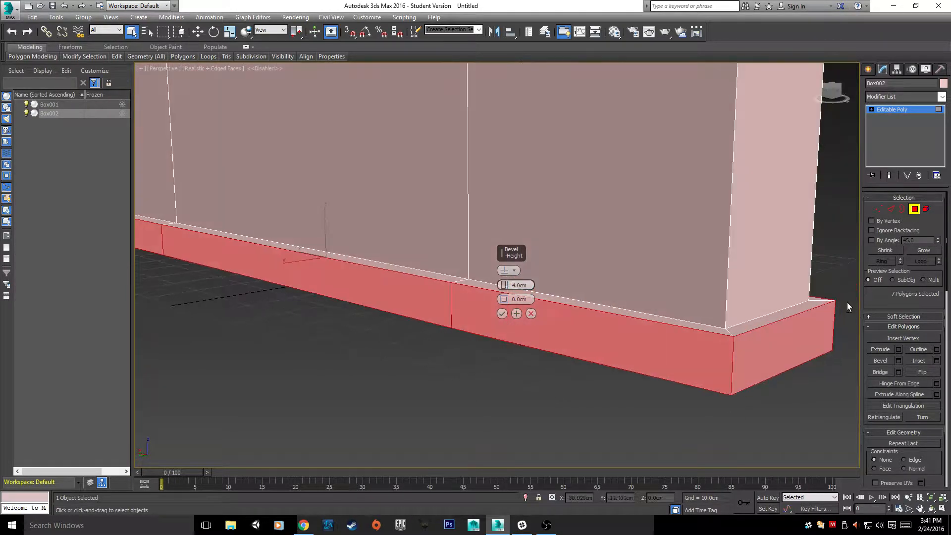
middle_click_drag(847, 303, 492, 370, "alt")
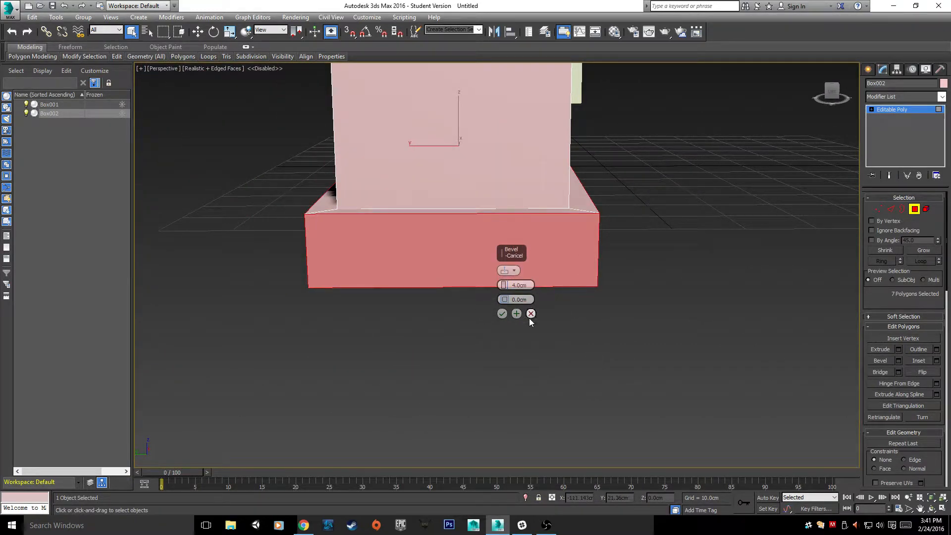
left_click(504, 319)
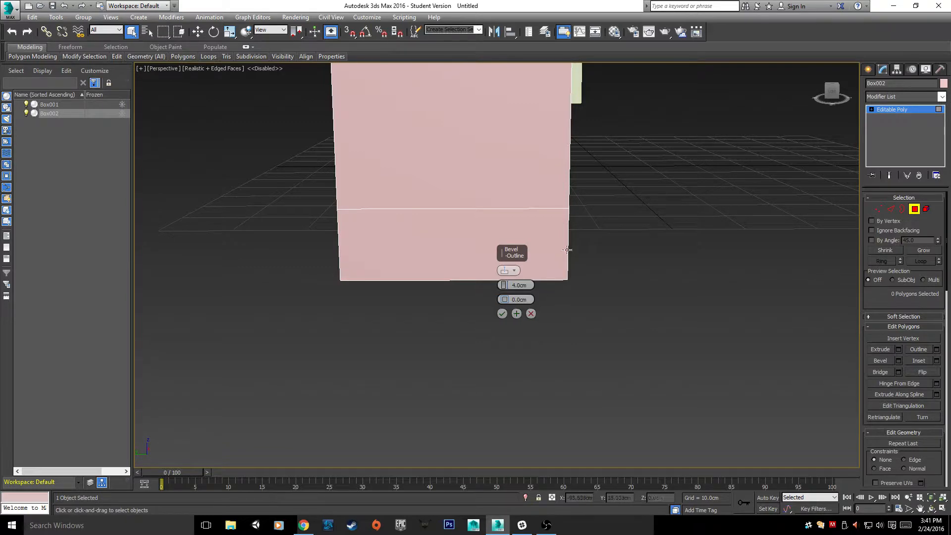
key("ctrl+z")
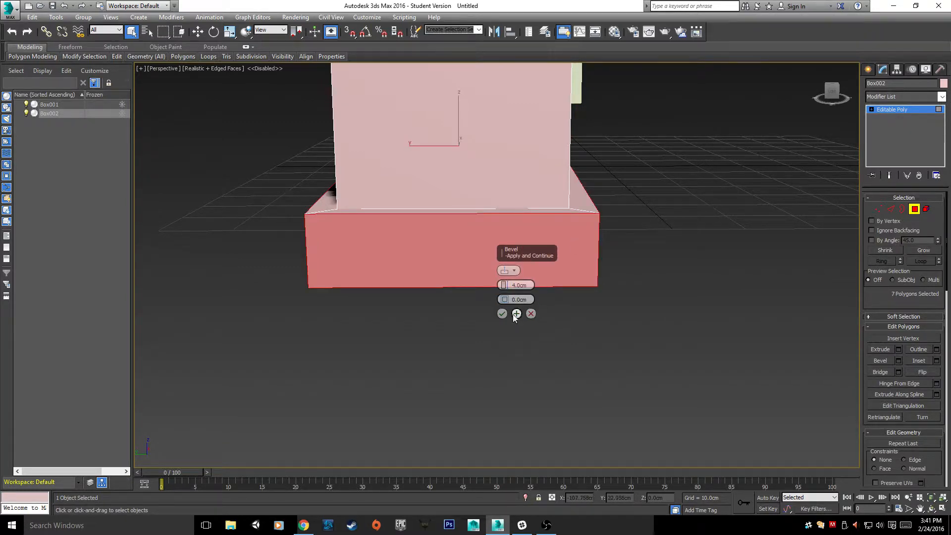
left_click(501, 314)
- At edge level, select the loop of outer upper edges around the bevelled base
left_click_drag(673, 319, 615, 308, "alt")
middle_click_drag(615, 308, 521, 355, "alt")
left_click(891, 208)
scroll(562, 327, "up", 4)
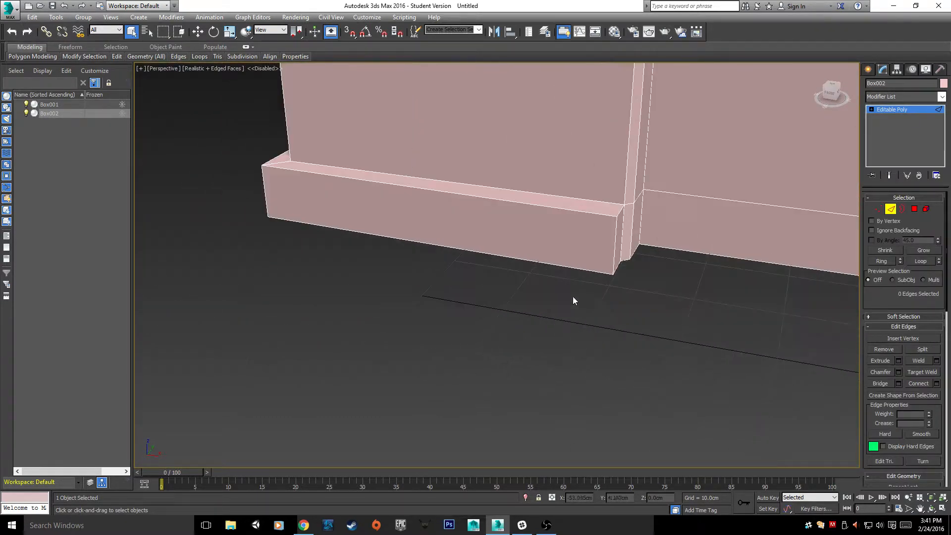
double_click(583, 208)
key("z")
scroll(474, 284, "down", 6)
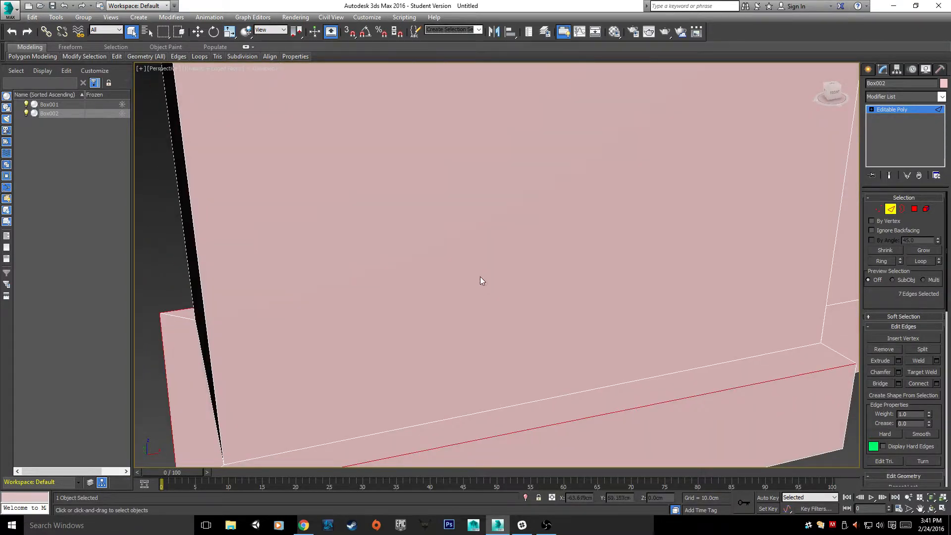
- Examine the base edge loop, the doorway's upper blocks and the base's underside, and clear the edge selection
middle_click_drag(555, 330, 444, 440, "alt")
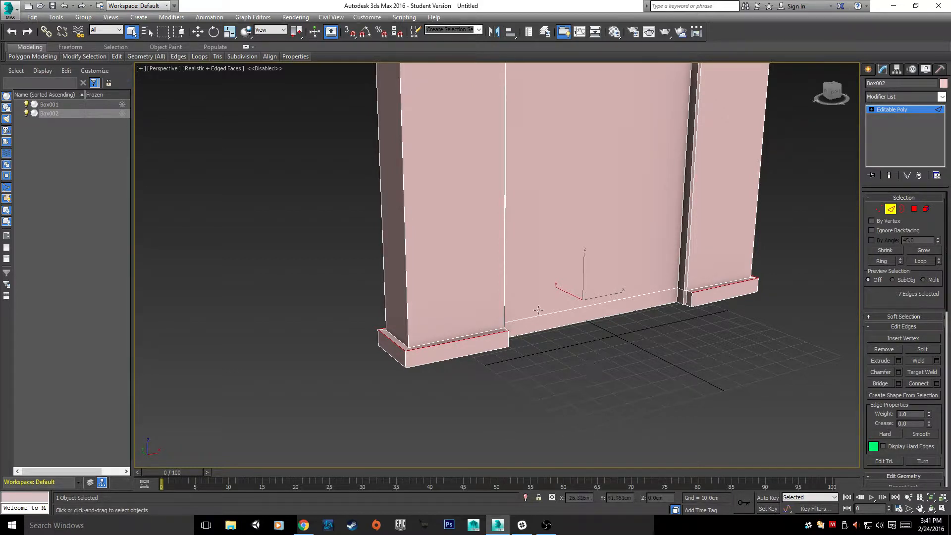
middle_click_drag(538, 308, 537, 322, "alt")
middle_click_drag(537, 322, 533, 431)
middle_click_drag(552, 129, 471, 384)
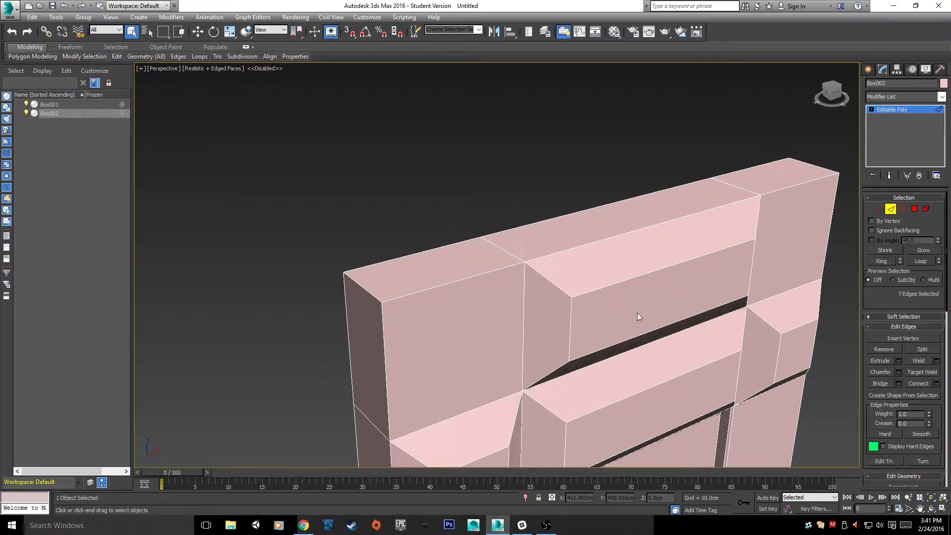
middle_click_drag(635, 354, 632, 75)
middle_click_drag(624, 397, 640, 219)
scroll(576, 462, "up", 3)
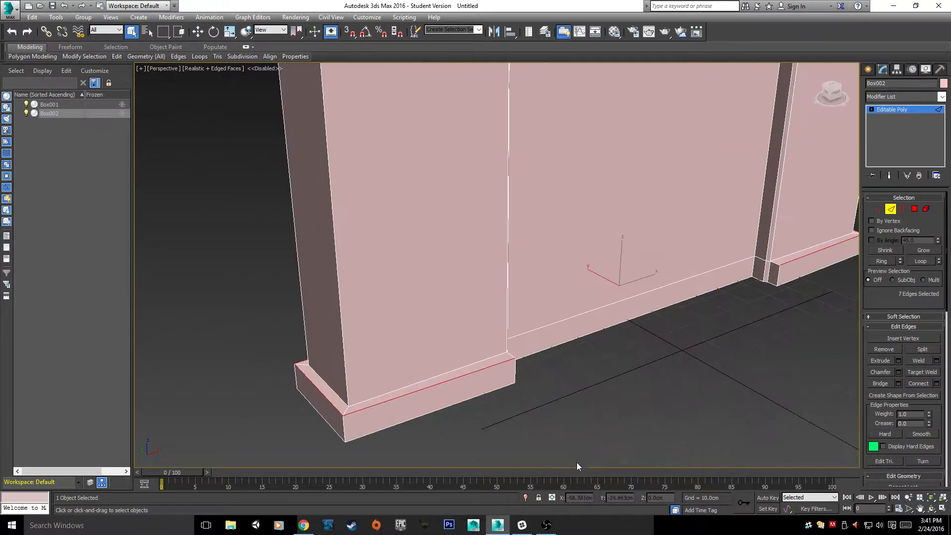
middle_click_drag(576, 462, 619, 381, "alt")
scroll(674, 373, "up", 3)
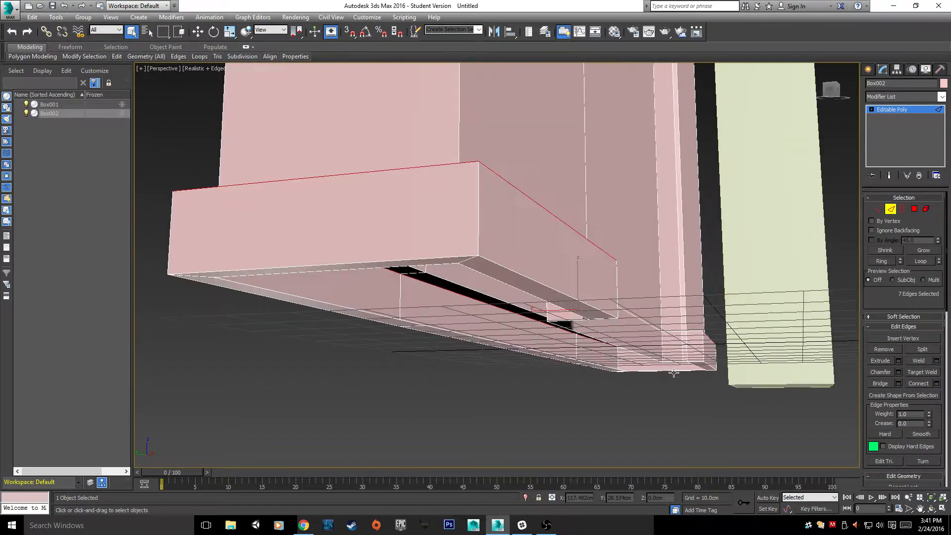
left_click(707, 401)
middle_click_drag(706, 401, 688, 391, "alt")
middle_click_drag(569, 406, 623, 342)
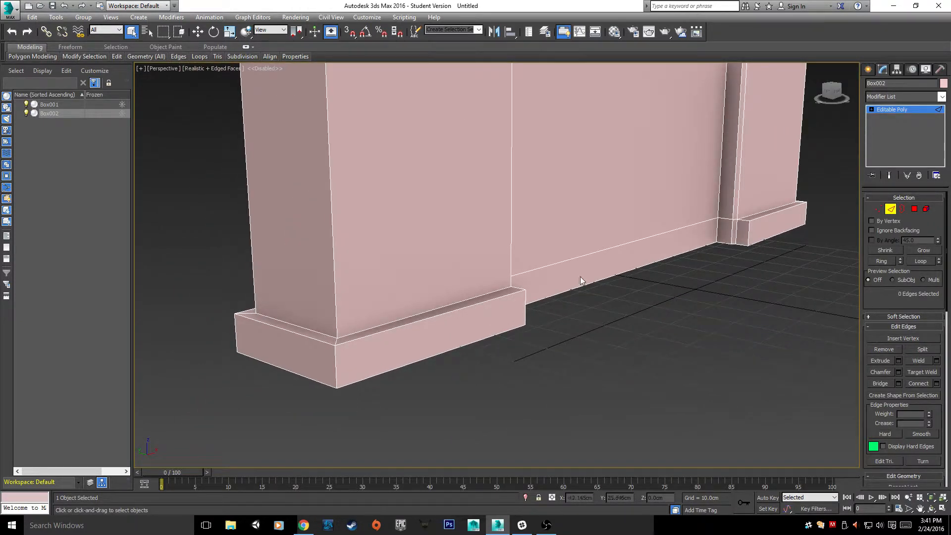
- Select the base's outer upper edge loop again and lower it along Z to about 5.75 cm
double_click(471, 304)
middle_click_drag(467, 329, 554, 243, "alt")
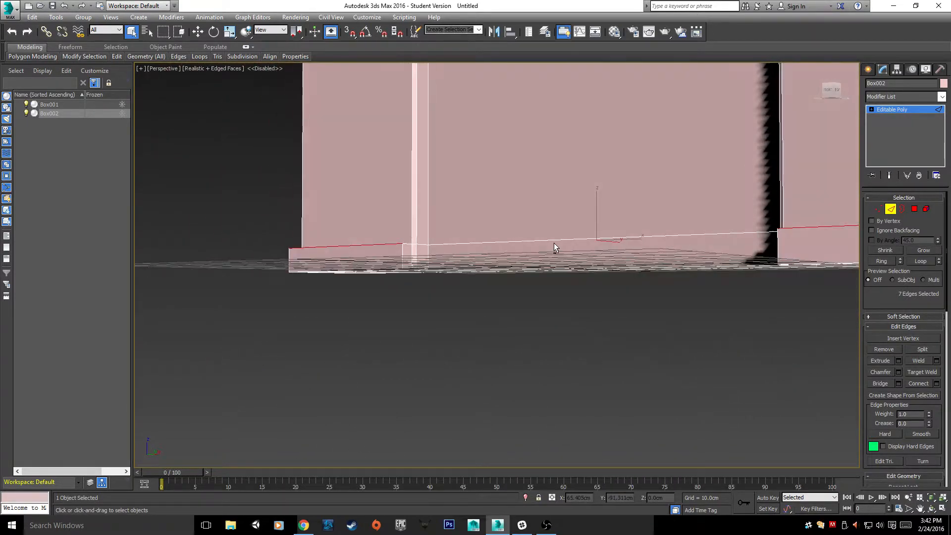
key("w")
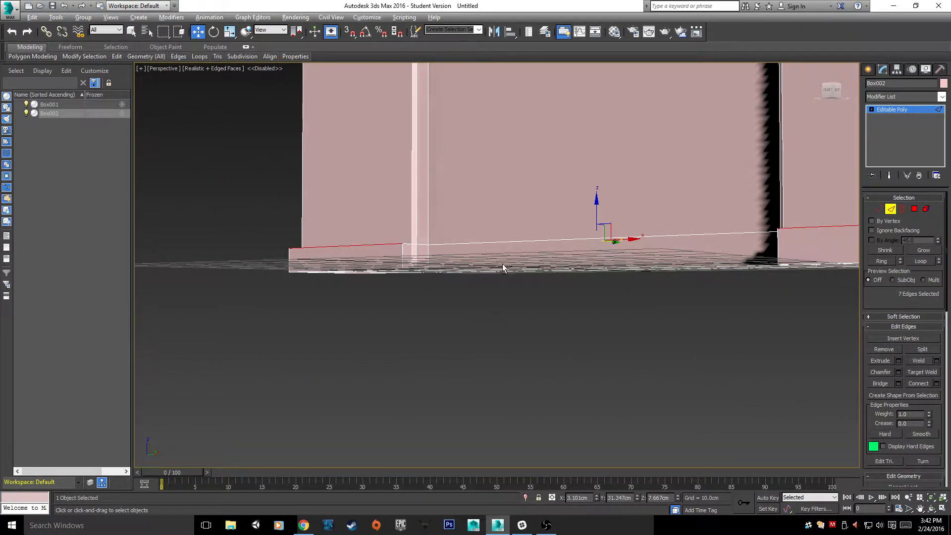
middle_click_drag(503, 267, 609, 209, "alt")
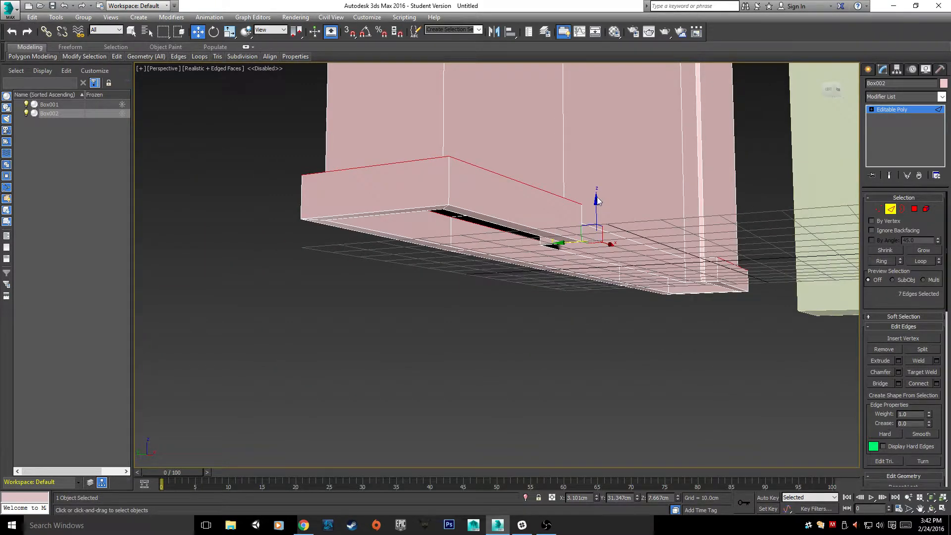
left_click_drag(596, 200, 596, 208)
middle_click_drag(616, 202, 478, 353)
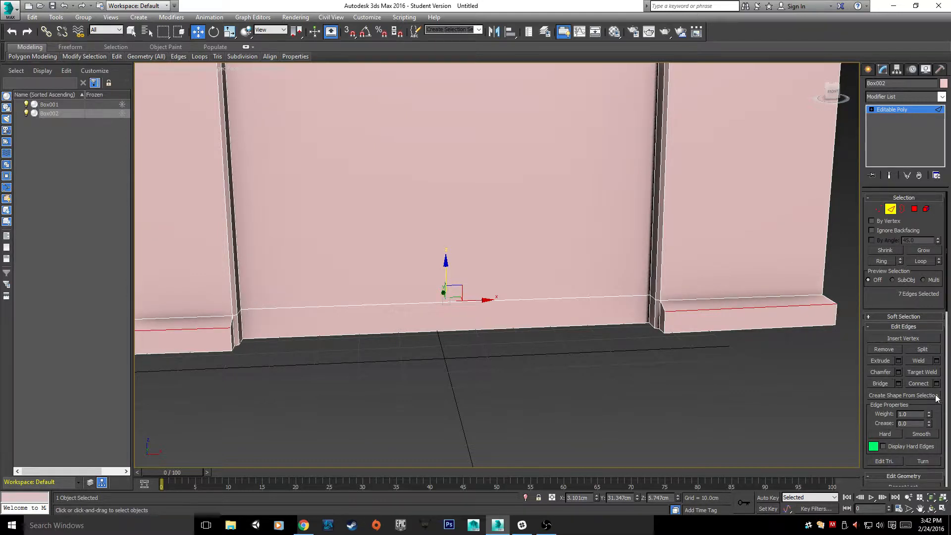
middle_click_drag(664, 340, 529, 370, "alt")
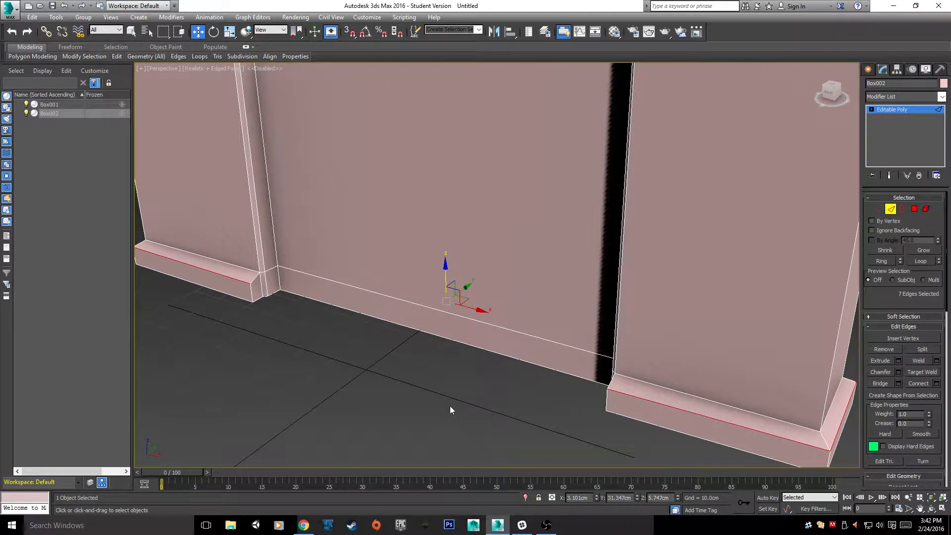
- Start a Chamfer with adjustable settings on the selected outer edges of the column bases and examine its preview on the base ends
middle_click_drag(342, 382, 533, 313, "alt")
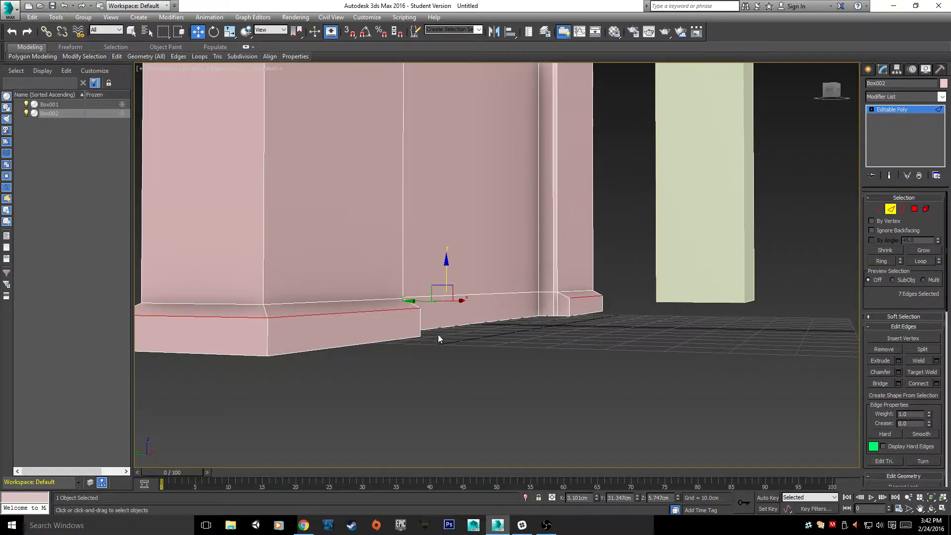
middle_click_drag(271, 333, 425, 330, "alt")
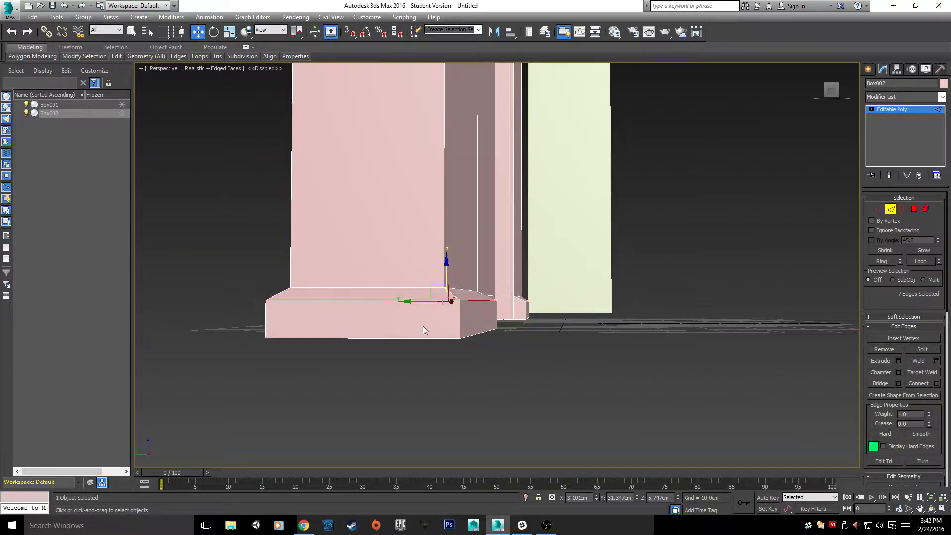
mouse_move(580, 346)
middle_mouse_down("alt")
mouse_move(578, 361)
mouse_move(570, 349)
middle_mouse_up("alt")
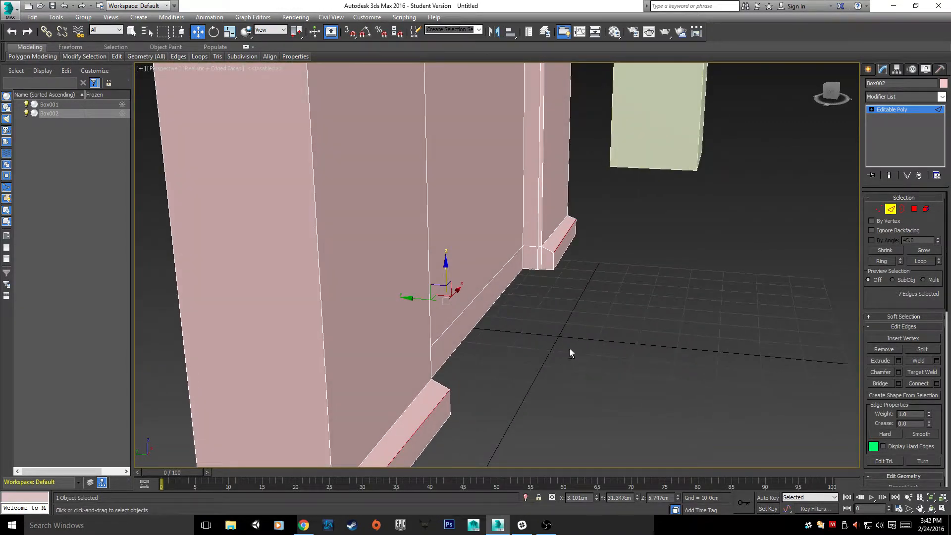
middle_click_drag(591, 278, 626, 369, "alt")
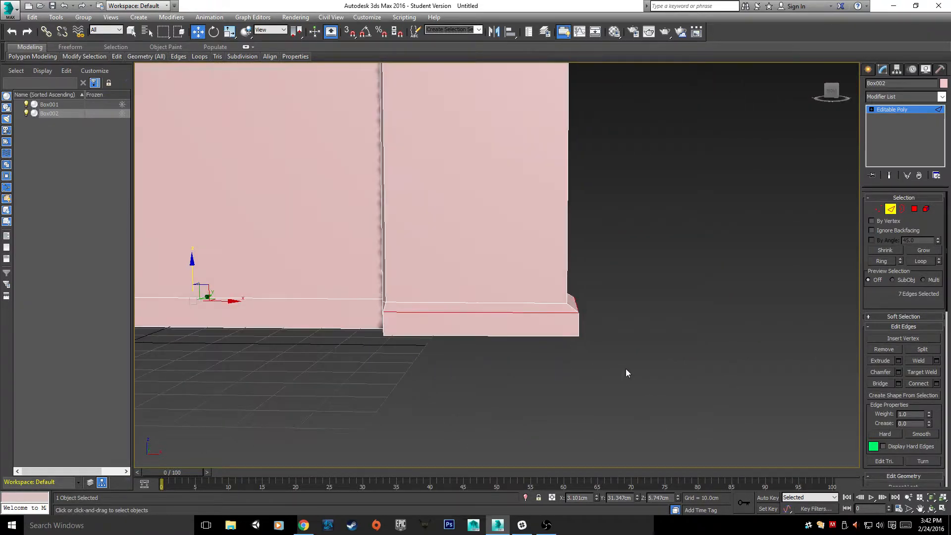
left_click(898, 373)
middle_click_drag(729, 323, 692, 318, "alt")
scroll(647, 319, "up", 2)
scroll(647, 319, "down", 1)
scroll(401, 337, "down", 3)
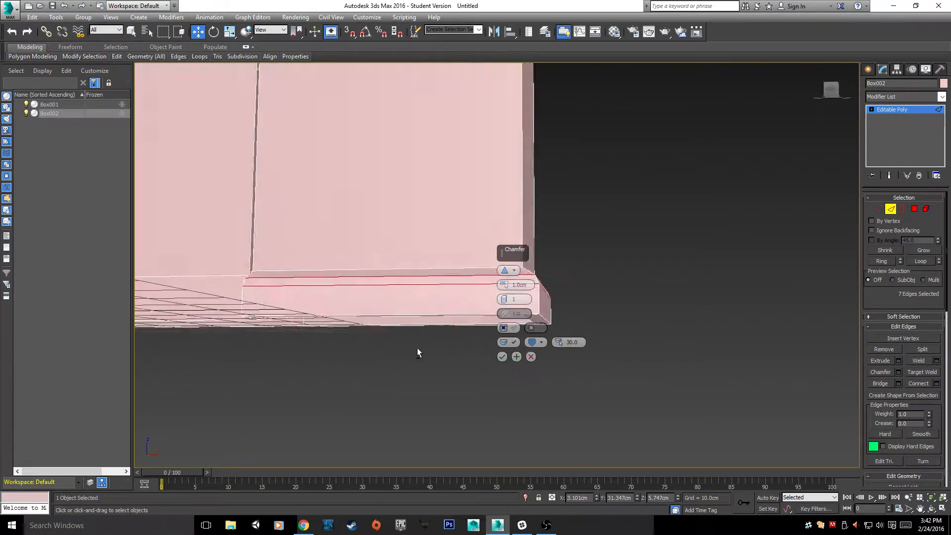
middle_click_drag(418, 350, 552, 465, "alt")
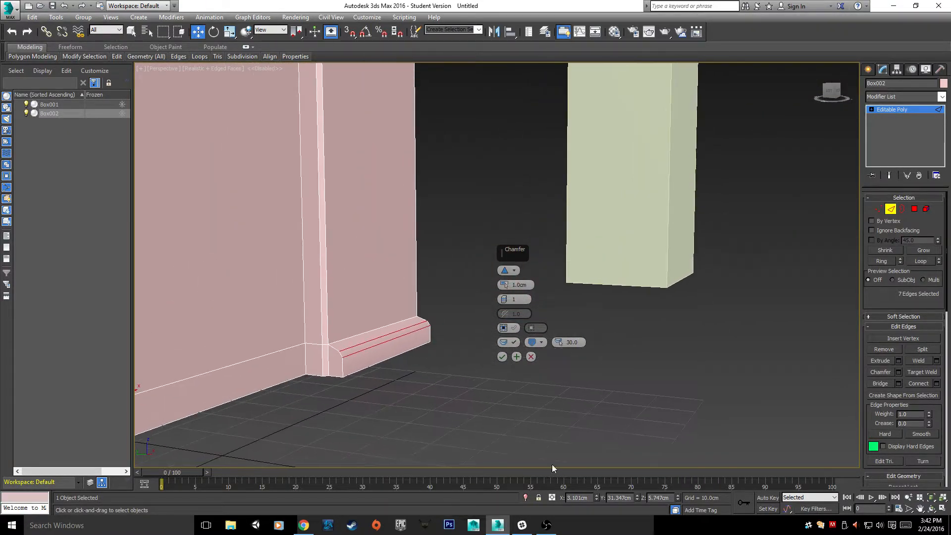
scroll(515, 426, "up", 3)
middle_click_drag(261, 351, 399, 326)
scroll(403, 325, "up", 4)
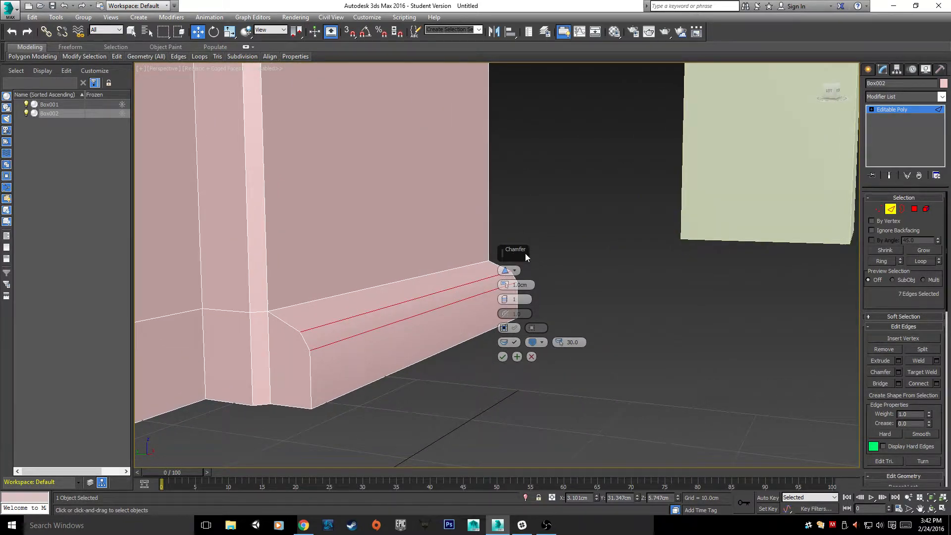
- Set the chamfer amount to about 1.793 cm with 1 connect edge segment and apply the chamfer to the base edges
left_click_drag(525, 254, 620, 264)
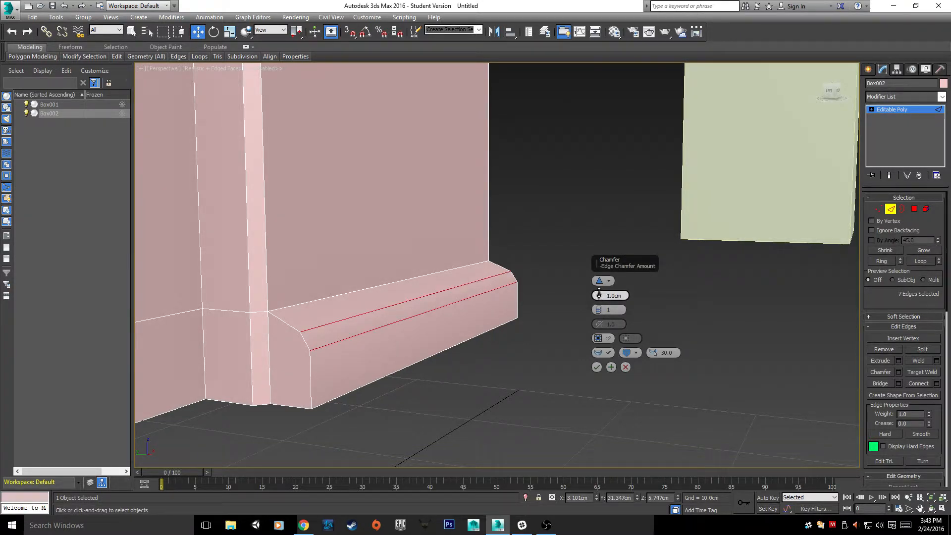
left_click_drag(599, 295, 602, 304)
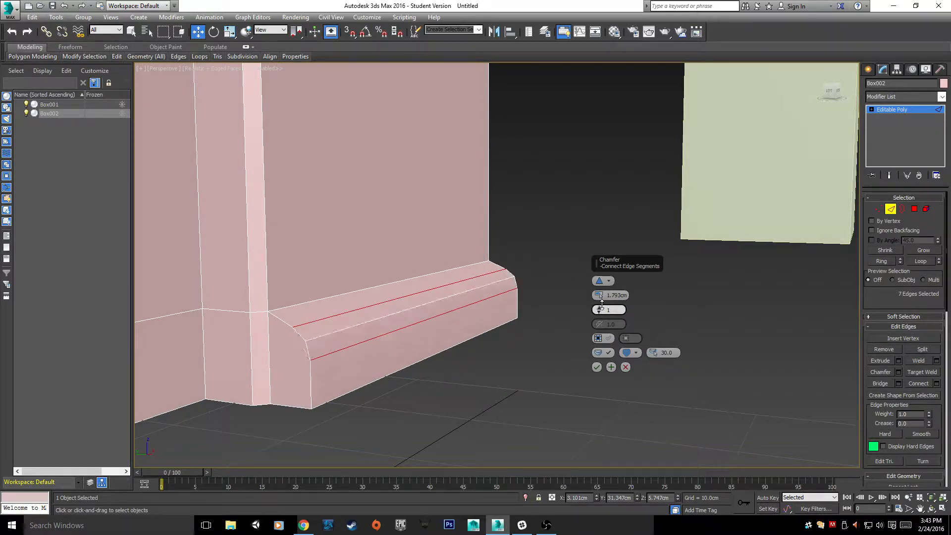
middle_click_drag(525, 327, 479, 339, "alt")
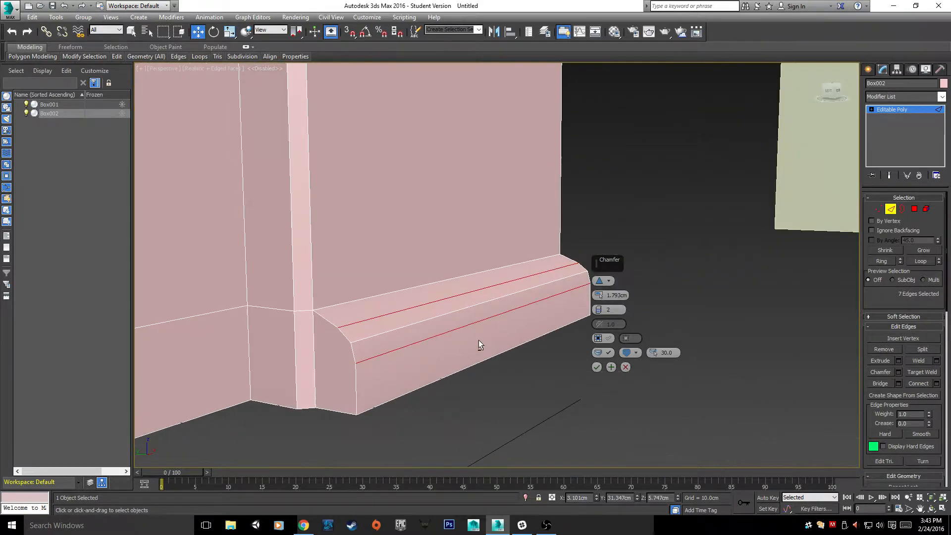
left_click(599, 313)
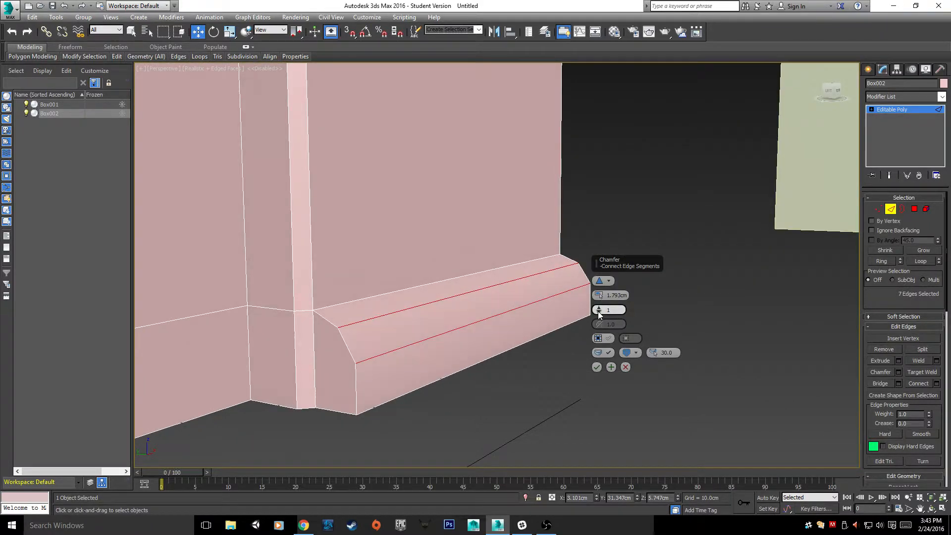
left_click(597, 366)
- Insert one vertex at the middle of the lower edge of the column base's inner end face
middle_click_drag(579, 378, 388, 314, "alt")
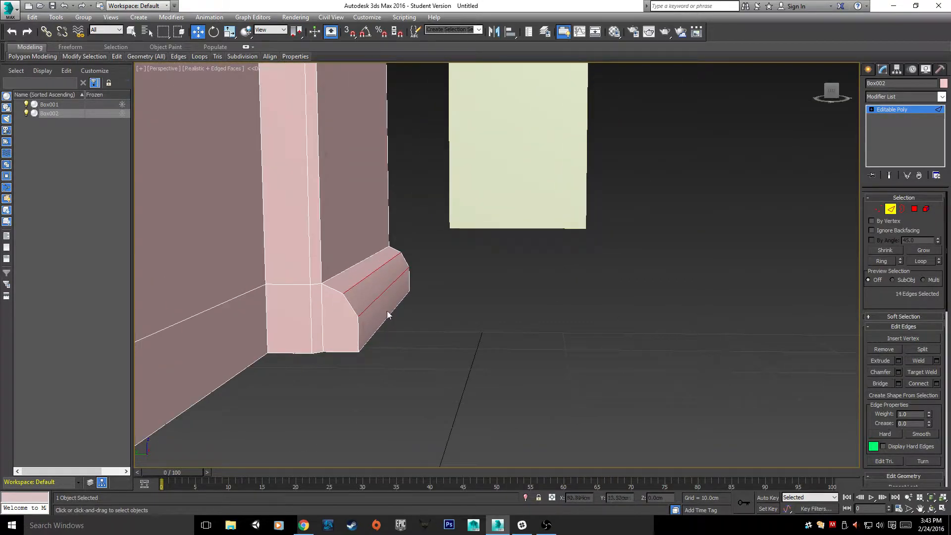
left_click(877, 208)
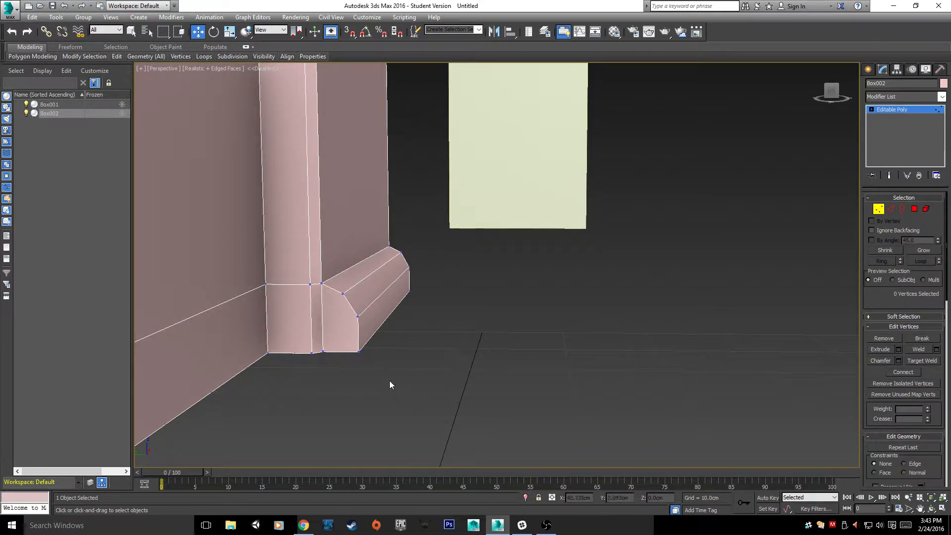
scroll(391, 380, "up", 4)
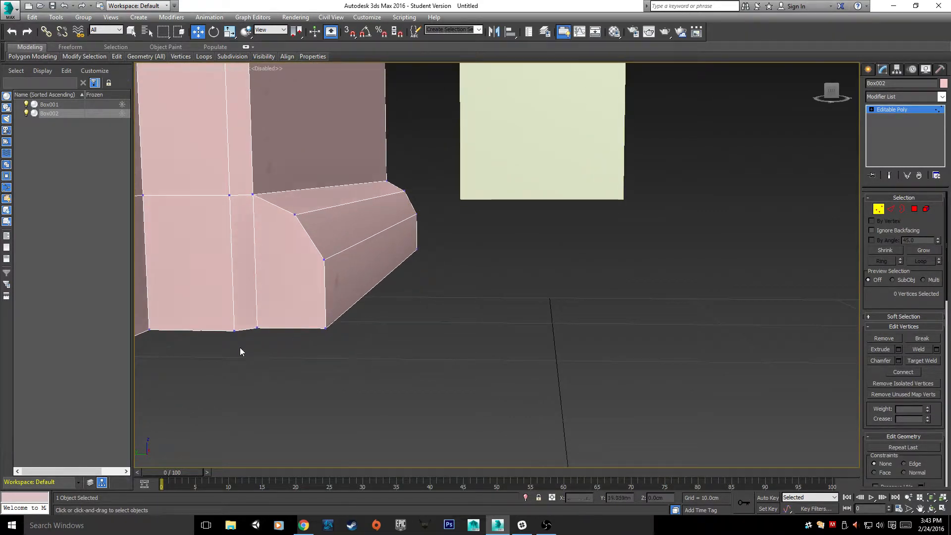
scroll(240, 347, "up", 5)
middle_click_drag(260, 348, 448, 379)
scroll(495, 310, "down", 6)
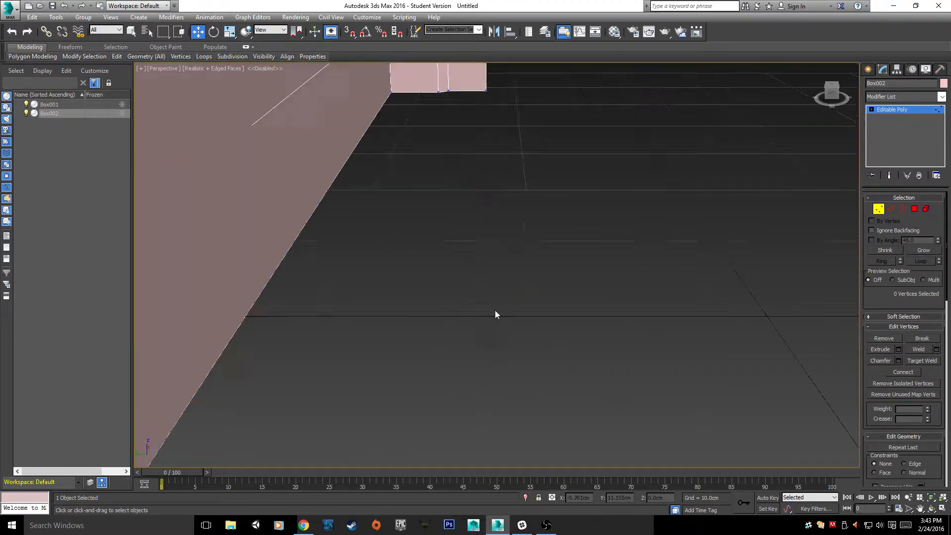
middle_click_drag(439, 206, 418, 508)
scroll(492, 405, "up", 3)
scroll(446, 407, "up", 2)
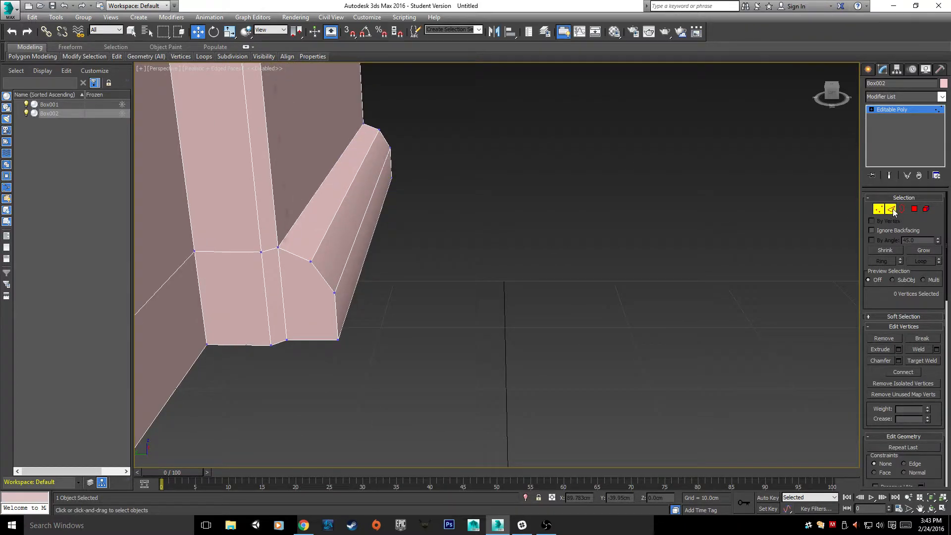
key("2")
left_click(312, 336)
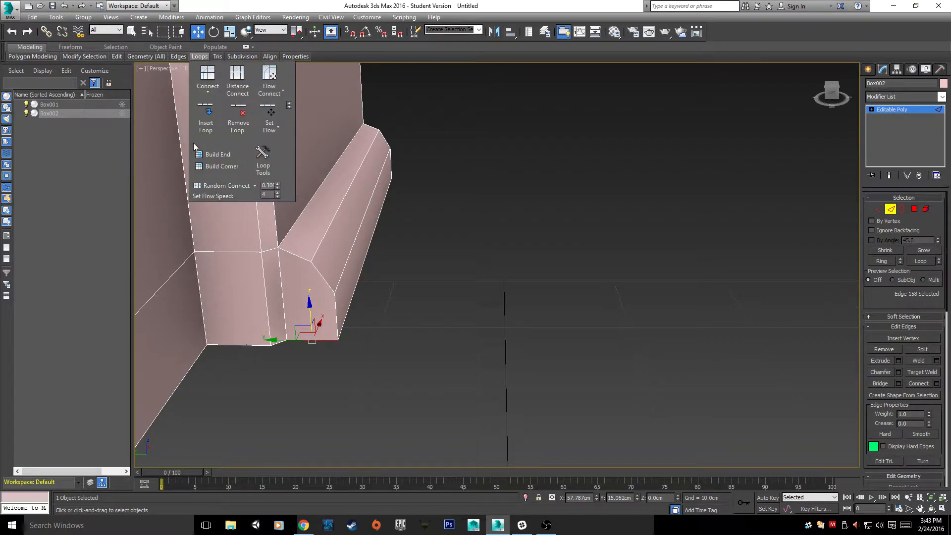
mouse_move(248, 56)
mouse_move(176, 56)
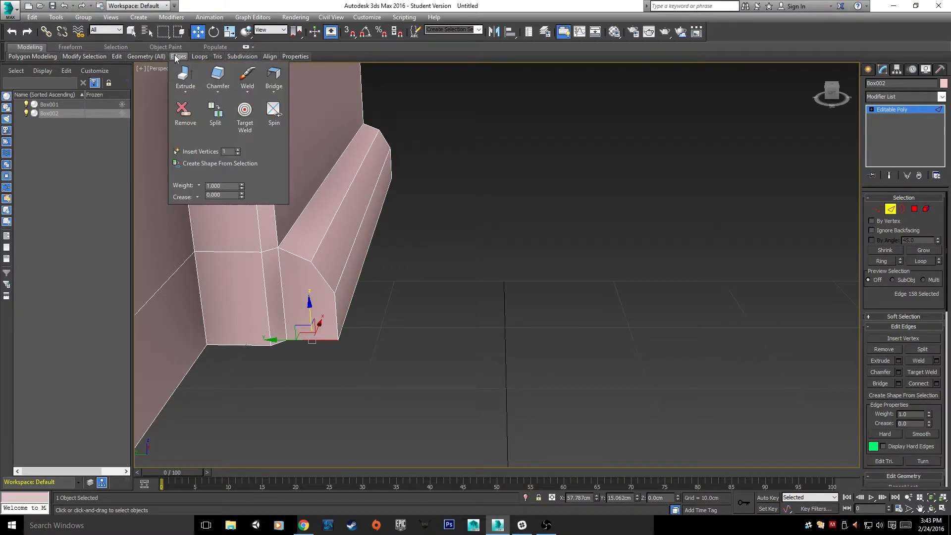
left_click(183, 152)
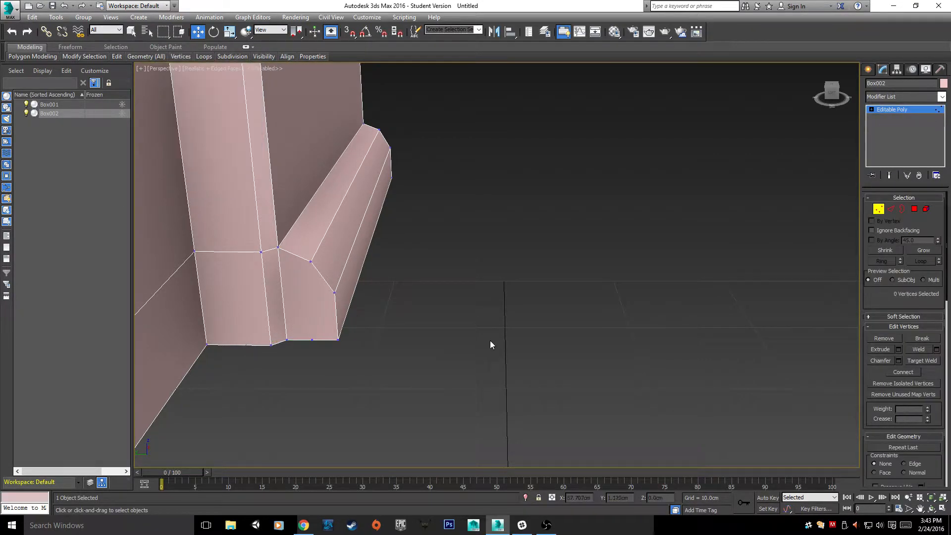
- Connect the upper chamfer corner of that end face to the new vertex on its lower edge
left_click(311, 261)
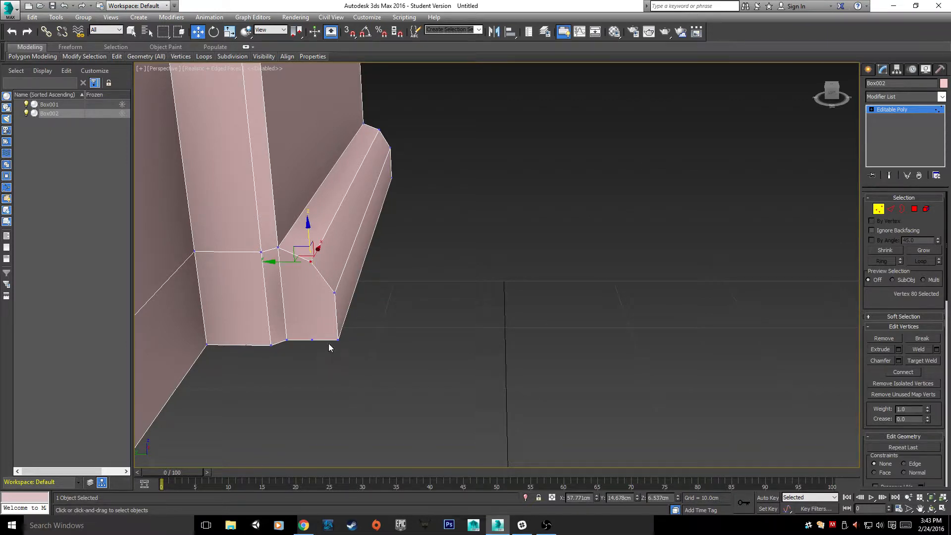
left_click(313, 340, "ctrl")
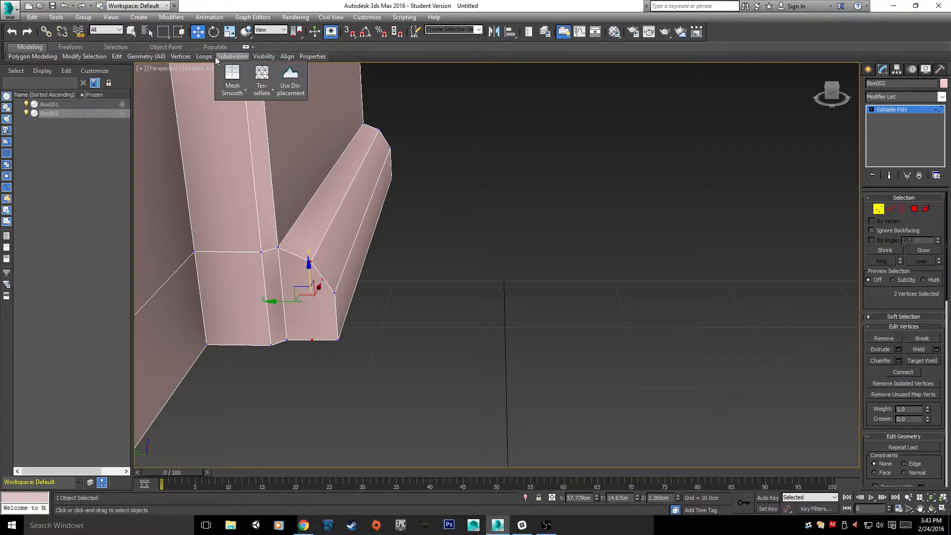
mouse_move(157, 58)
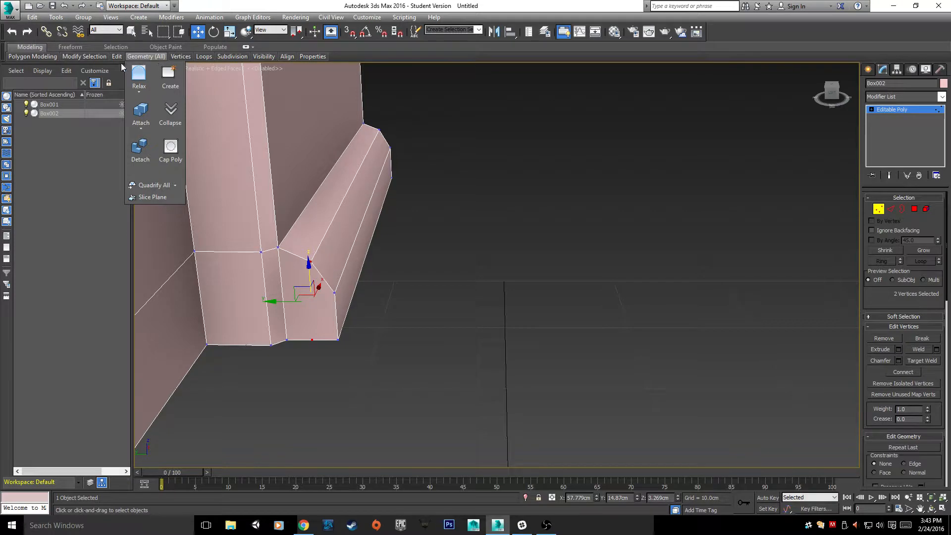
mouse_move(204, 57)
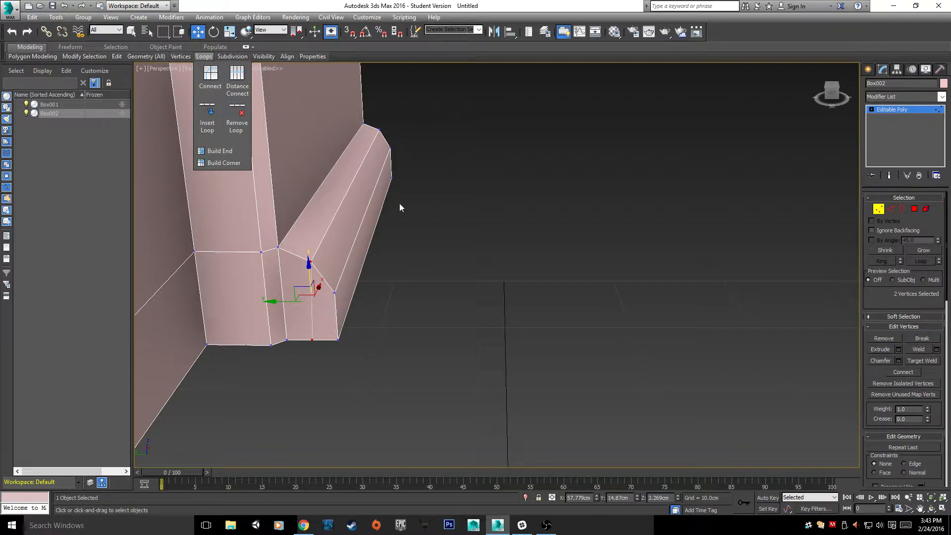
- On the opposite column base, insert a vertex at the middle of the inner end face's lower edge
middle_click_drag(482, 240, 626, 243)
scroll(549, 277, "down", 3)
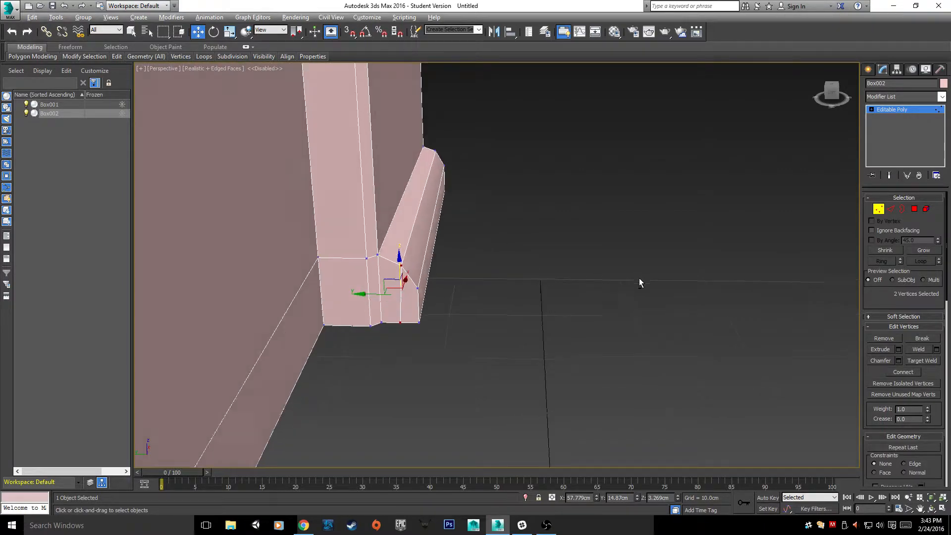
middle_click_drag(639, 278, 889, 349, "alt")
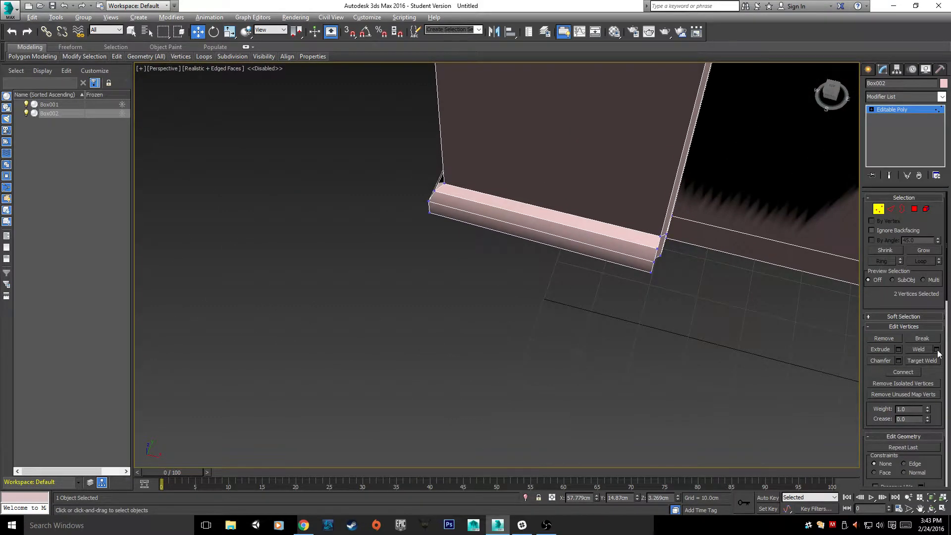
middle_click_drag(812, 339, 268, 431, "alt")
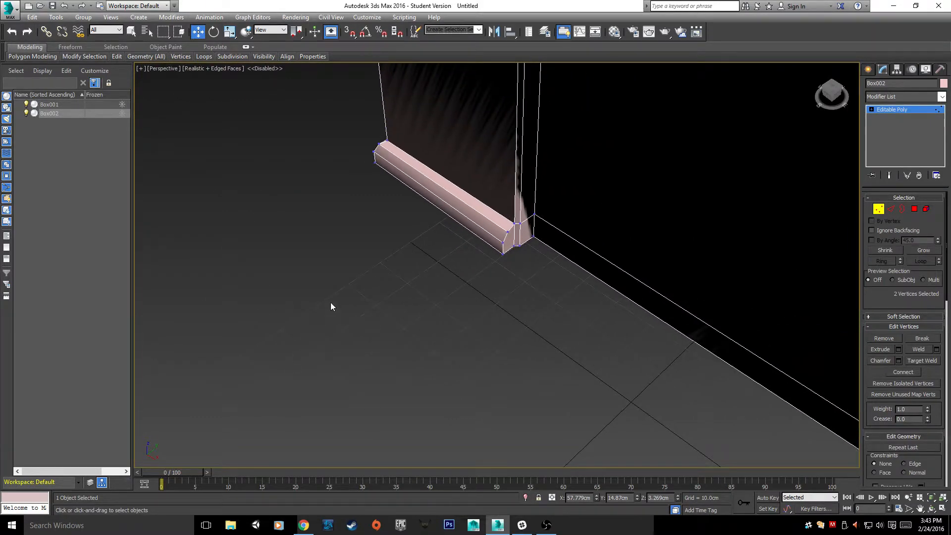
scroll(476, 213, "up", 3)
scroll(593, 285, "up", 1)
scroll(593, 287, "up", 4)
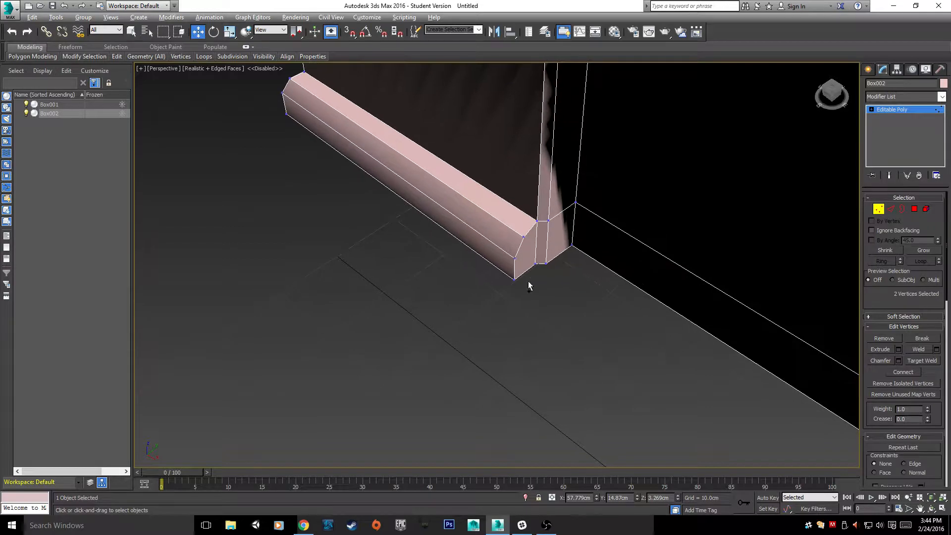
scroll(540, 280, "up", 5)
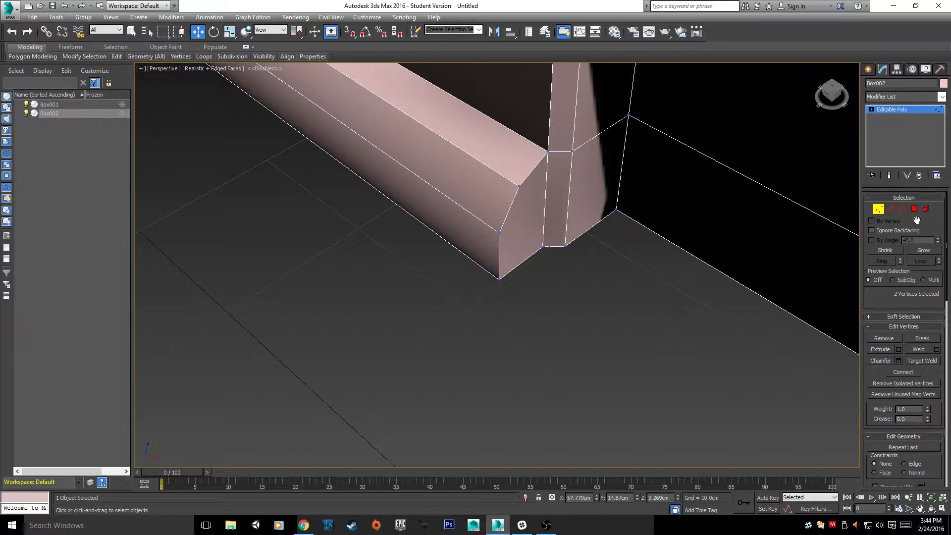
left_click(891, 209)
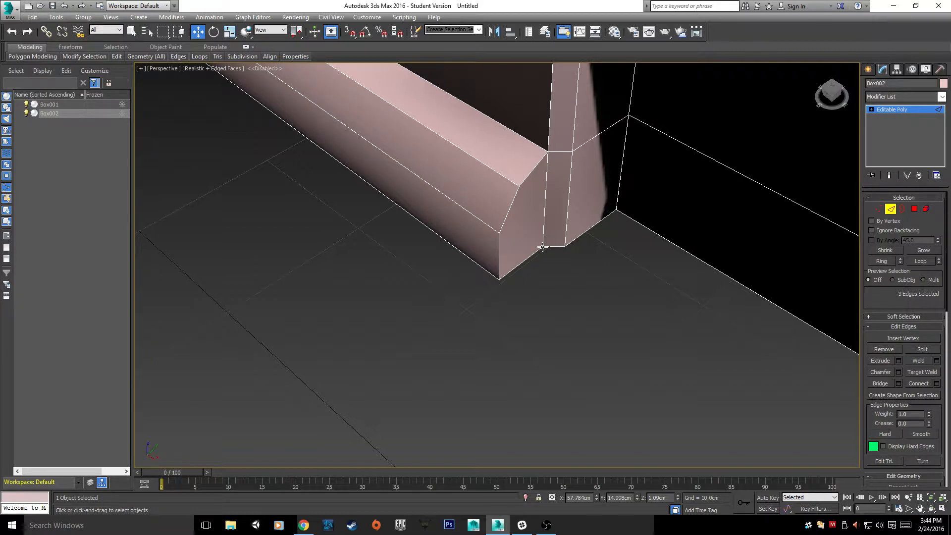
left_click(519, 263)
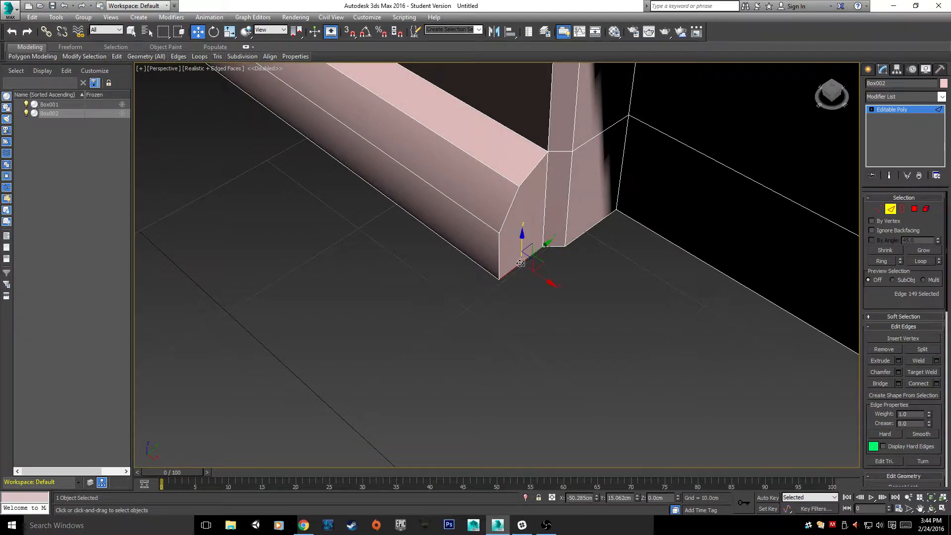
middle_click_drag(610, 271, 575, 266, "alt")
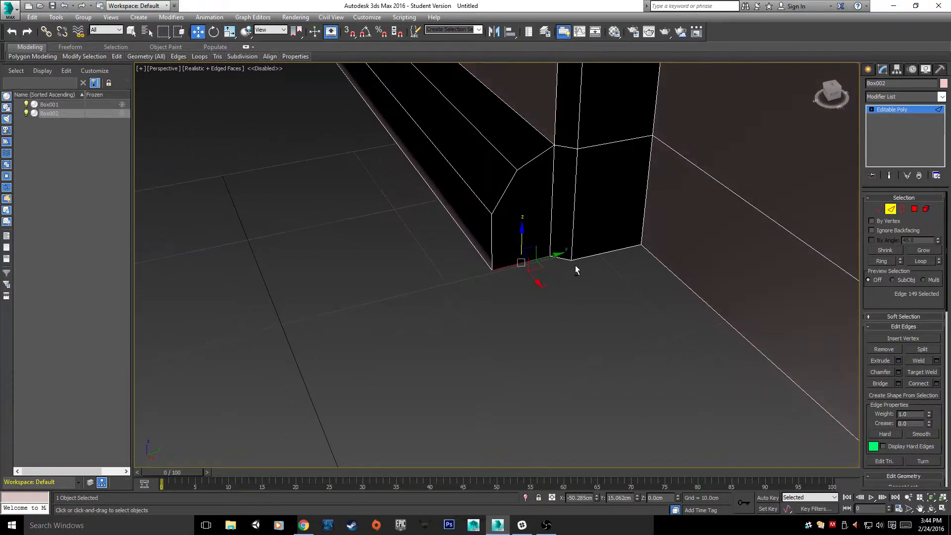
key("q")
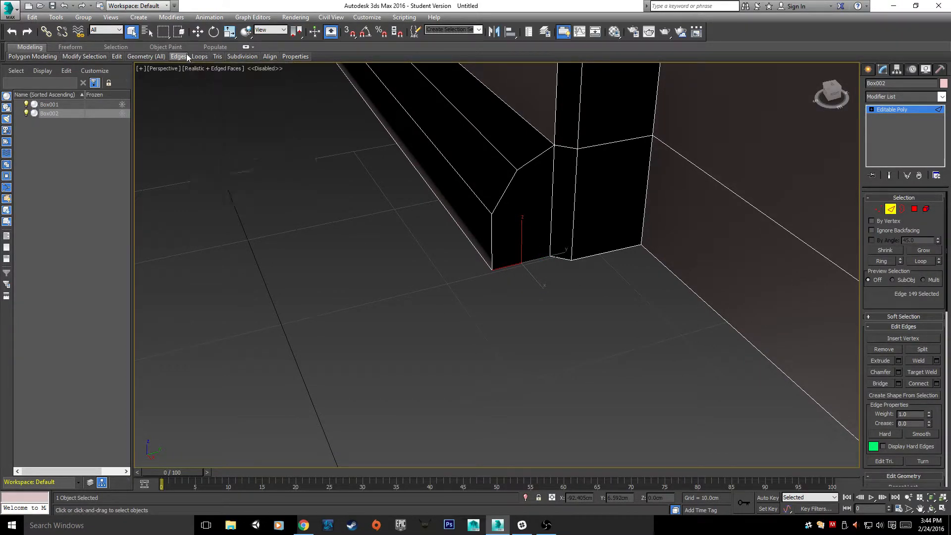
- Connect the opposite base's new lower-edge vertex to the upper chamfer corner of the same end face
key("1")
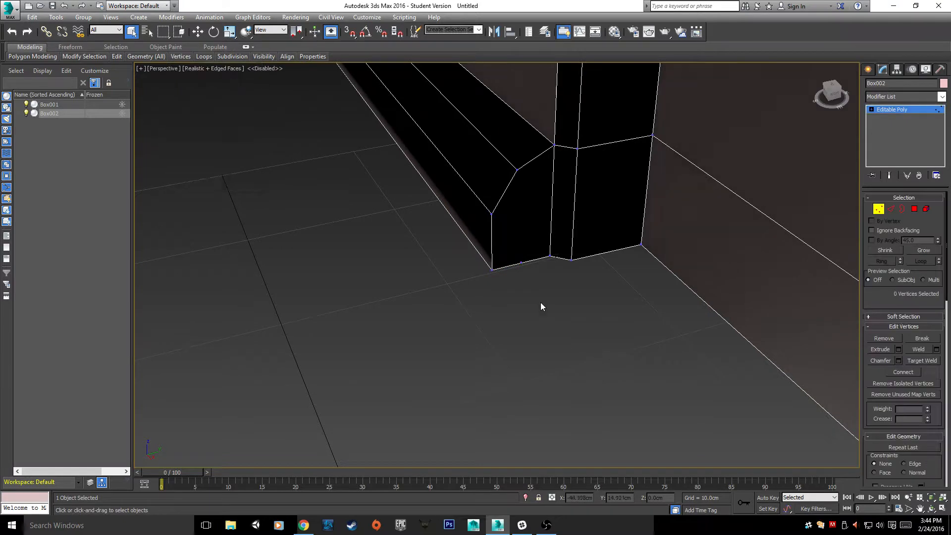
left_click(521, 263)
left_click(518, 170, "ctrl")
mouse_move(175, 58)
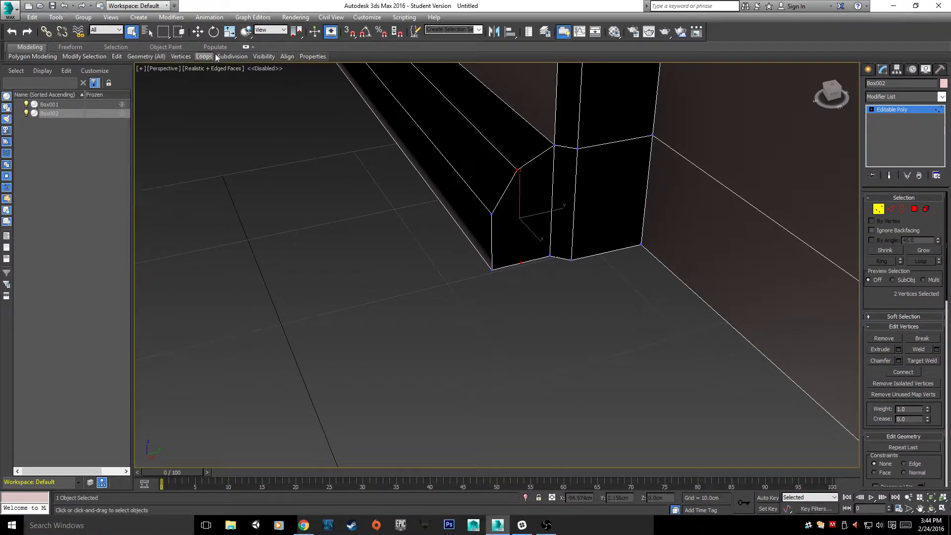
mouse_move(214, 58)
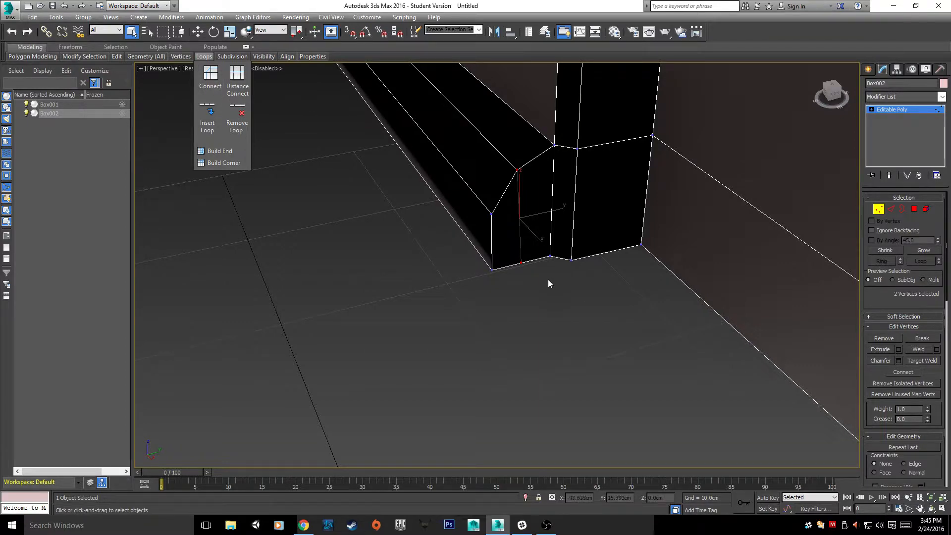
- Insert a horizontal edge loop with Swift Loop through the base's inner end face, about halfway up the base
scroll(548, 280, "down", 4)
mouse_move(551, 380)
middle_mouse_down("alt")
mouse_move(564, 373)
mouse_move(558, 363)
middle_mouse_up("alt")
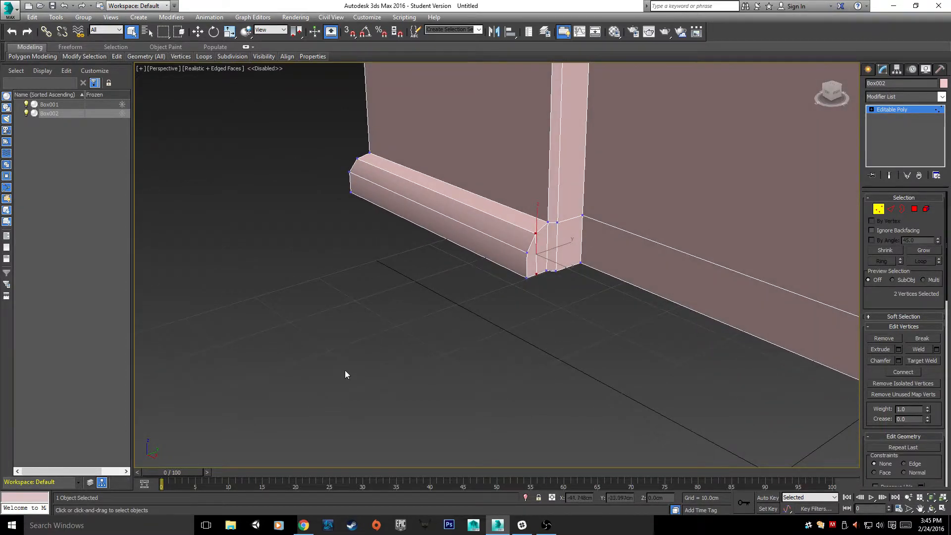
scroll(345, 372, "down", 4)
scroll(393, 366, "up", 6)
scroll(394, 366, "down", 1)
middle_click_drag(453, 323, 420, 378)
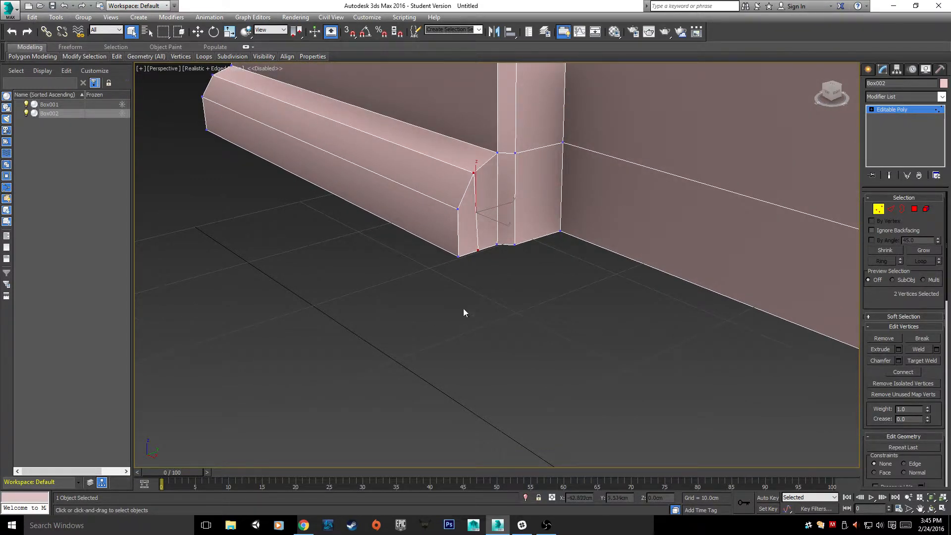
middle_click_drag(464, 312, 495, 300, "alt")
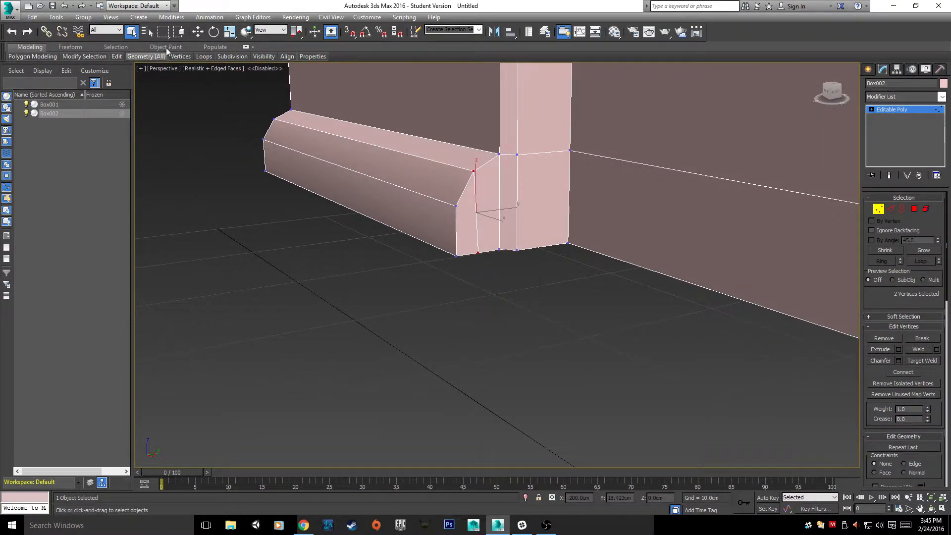
mouse_move(216, 61)
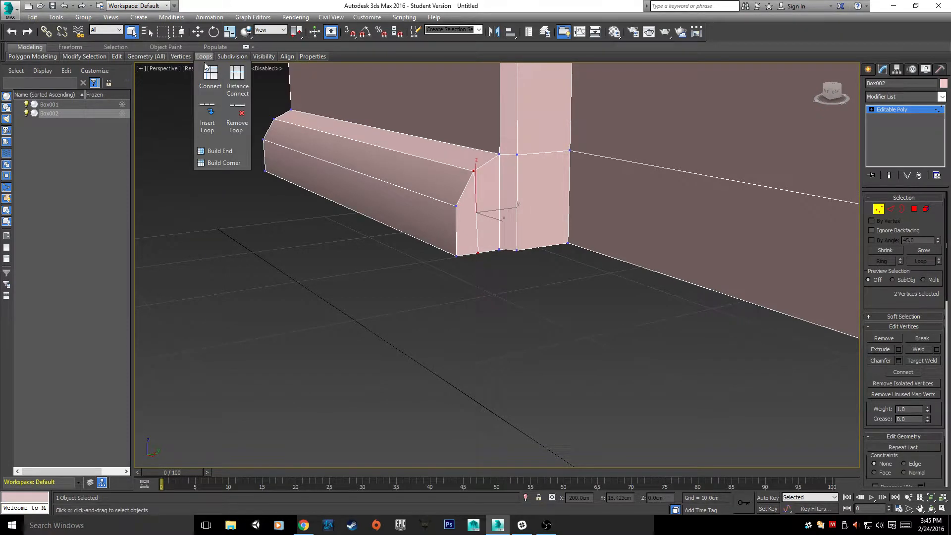
mouse_move(117, 56)
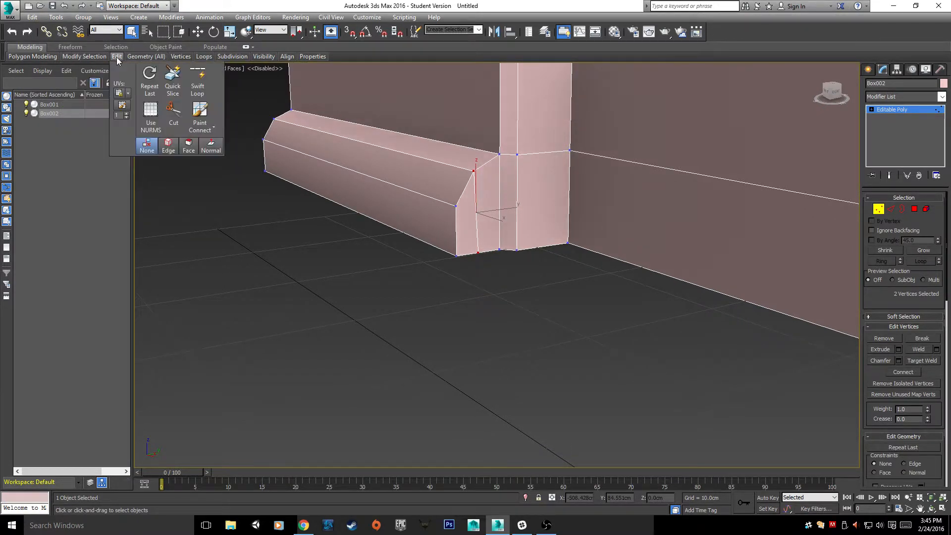
left_click(198, 80)
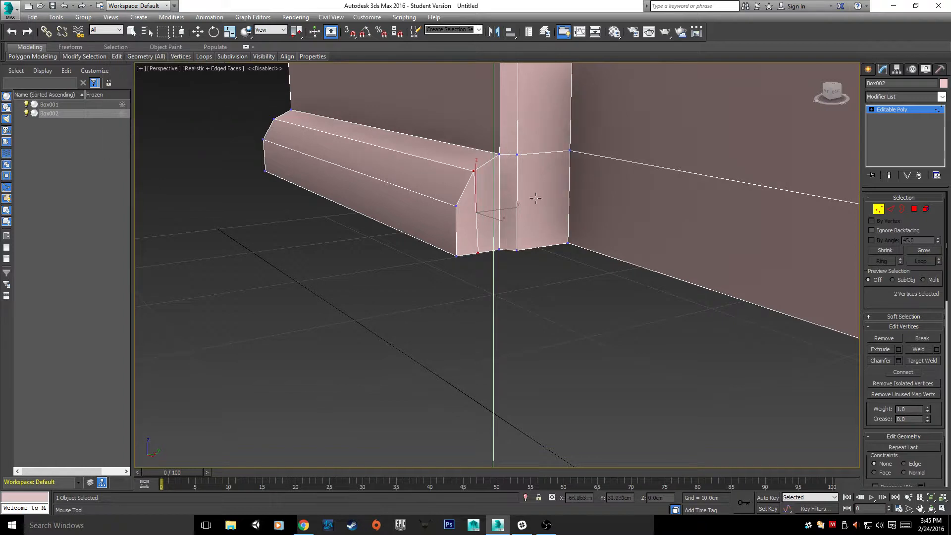
middle_click_drag(510, 232, 577, 203, "alt")
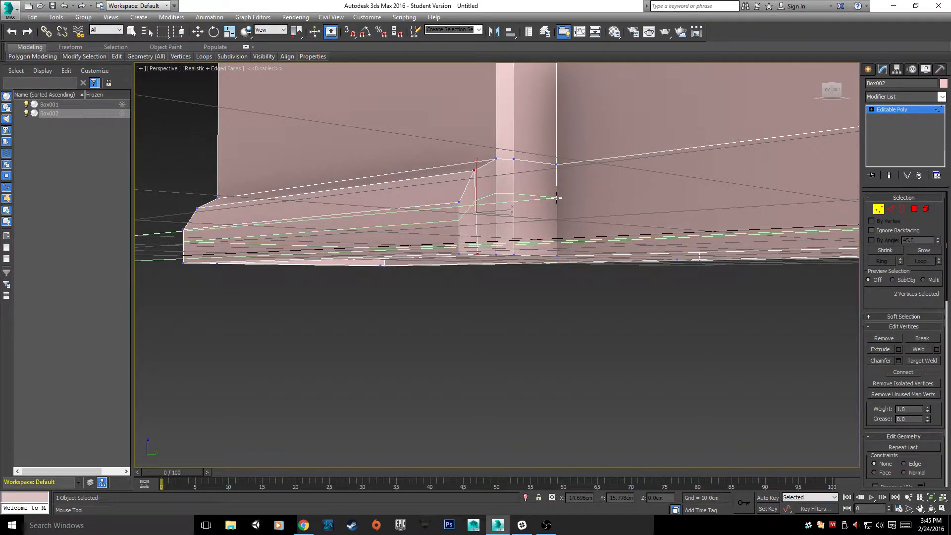
left_click(556, 198)
- Check the inserted loop along the bases and wall, and undo it
middle_click_drag(367, 461, 411, 330, "alt")
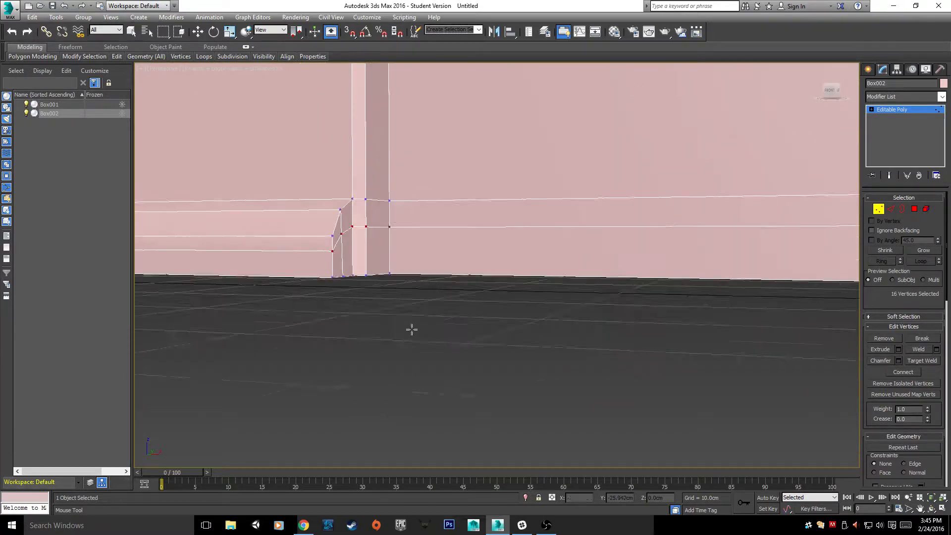
scroll(396, 333, "down", 6)
middle_click_drag(612, 356, 436, 342, "alt")
scroll(481, 352, "up", 6)
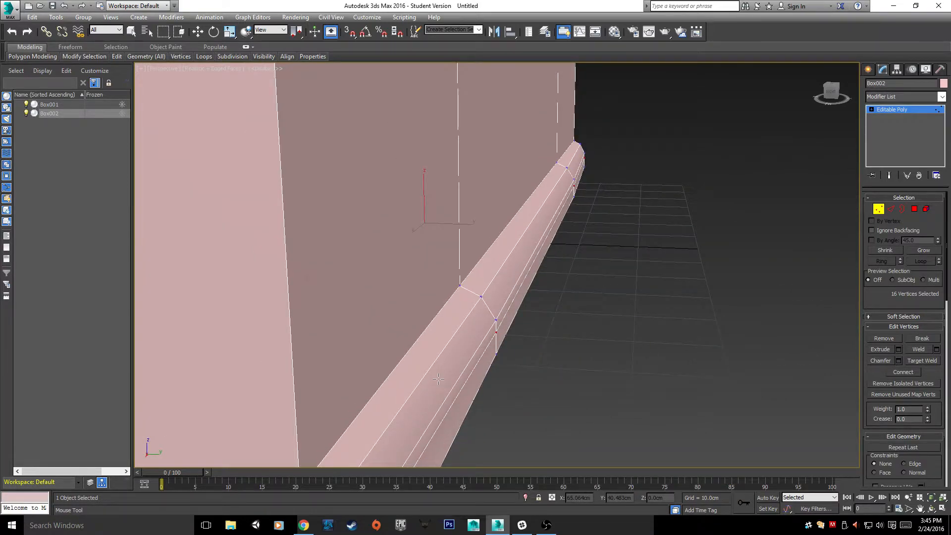
middle_click_drag(438, 379, 493, 372, "alt")
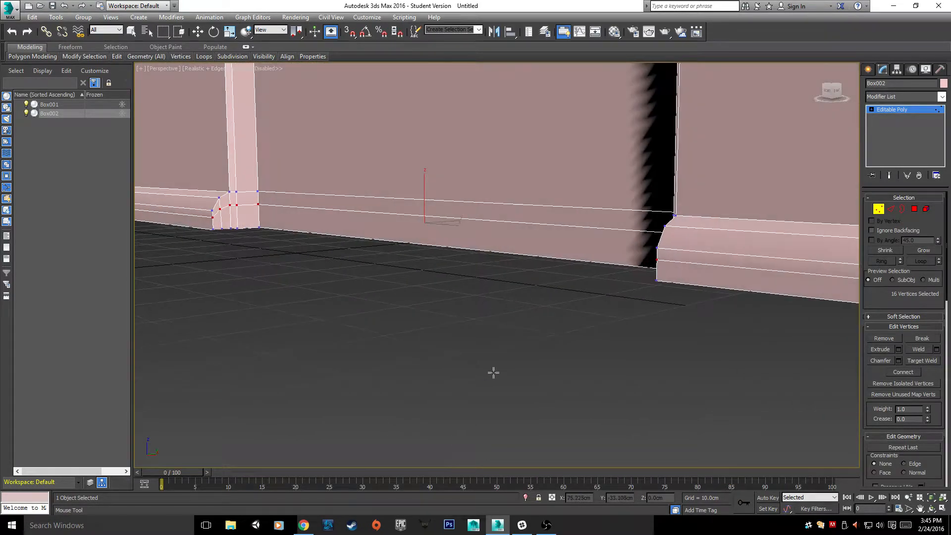
middle_click_drag(338, 351, 421, 420, "alt")
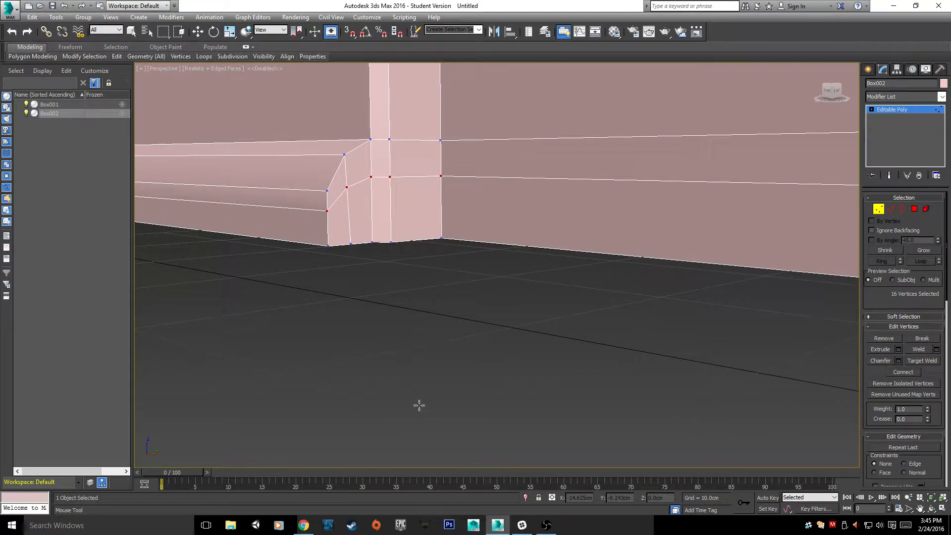
key("ctrl+alt+c")
key("ctrl+z")
key("ctrl+z")
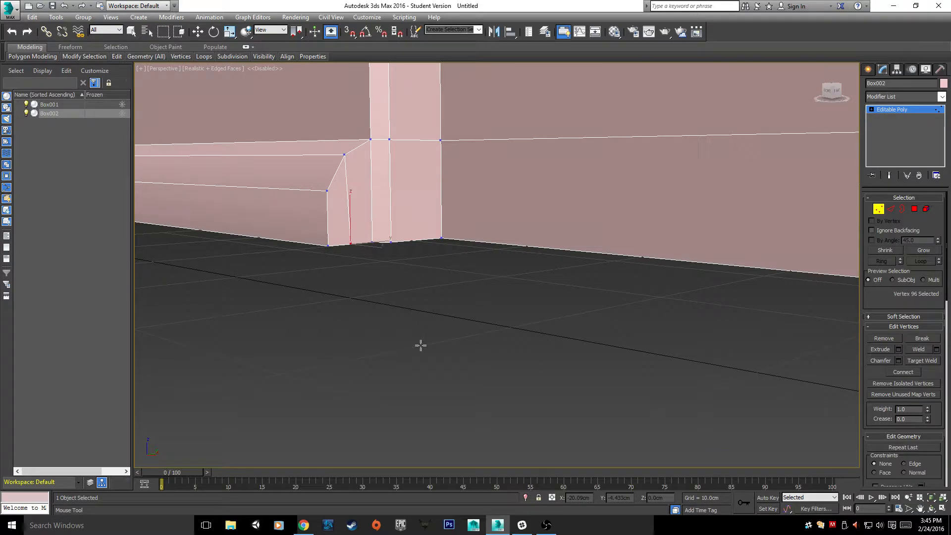
key("shift+z")
key("shift+z")
- Leave the Swift Loop tool and return from vertex editing to the top level of the doorway object
middle_click_drag(491, 317, 445, 321, "alt")
scroll(446, 321, "up", 3)
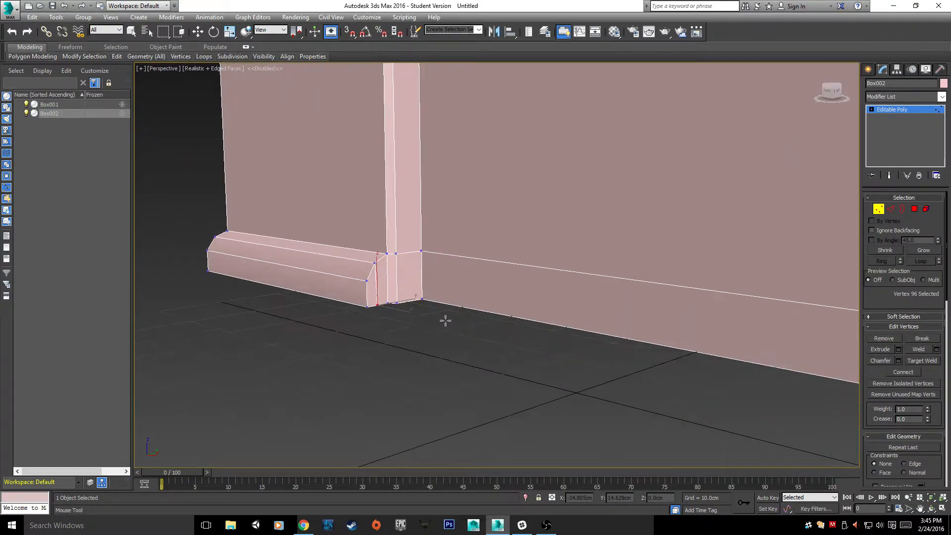
scroll(444, 322, "down", 10)
scroll(441, 320, "up", 3)
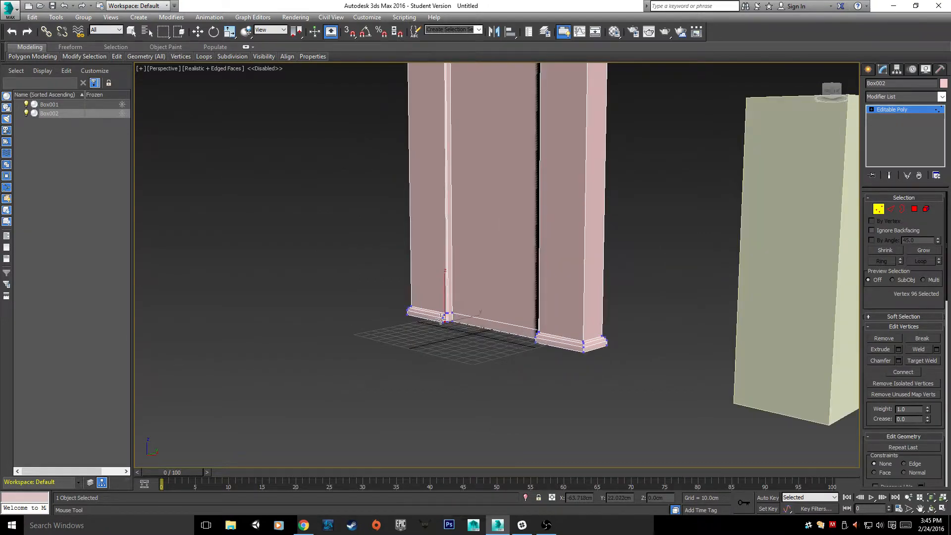
key("w")
right_click(510, 256)
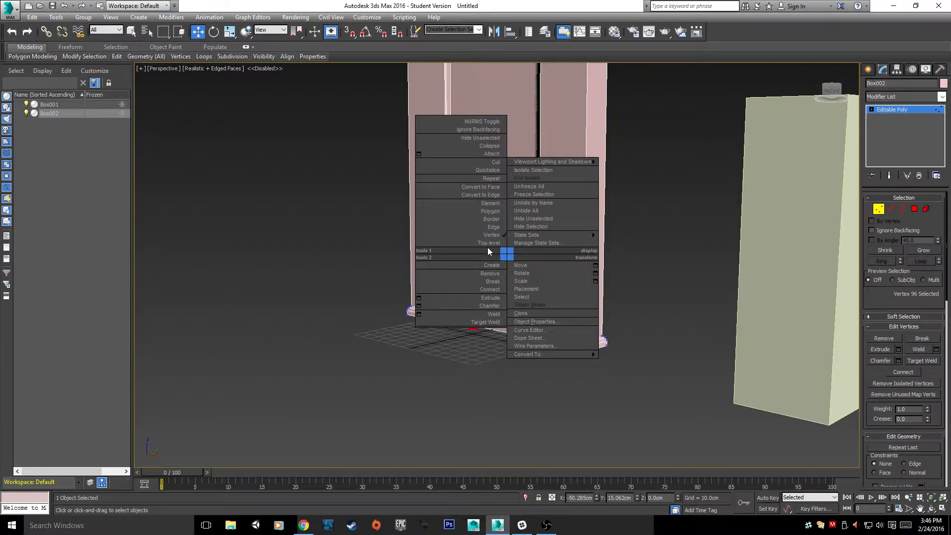
left_click(489, 242)
- Examine the whole doorway from several angles, from the upper blocks down to the column bases
scroll(356, 344, "up", 5)
scroll(323, 369, "down", 4)
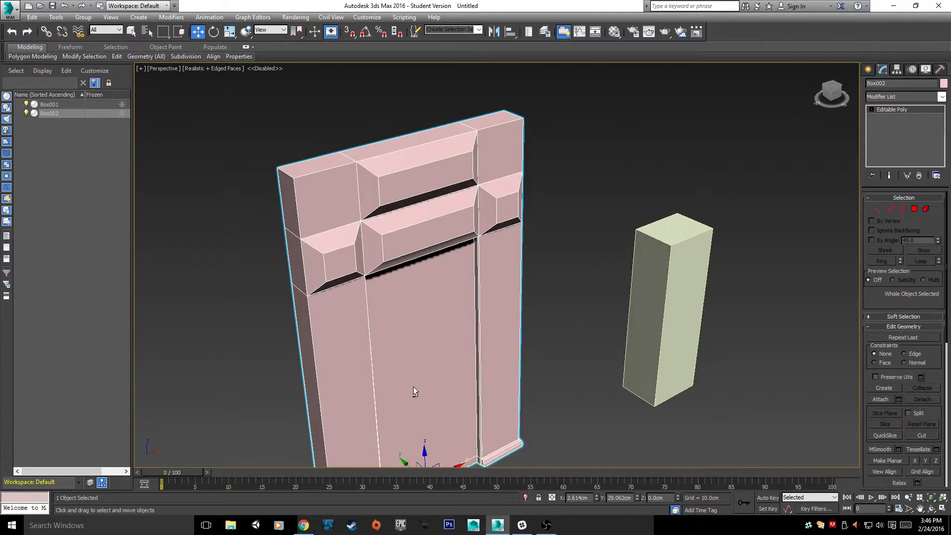
middle_click_drag(413, 386, 377, 198, "alt")
scroll(609, 186, "down", 4)
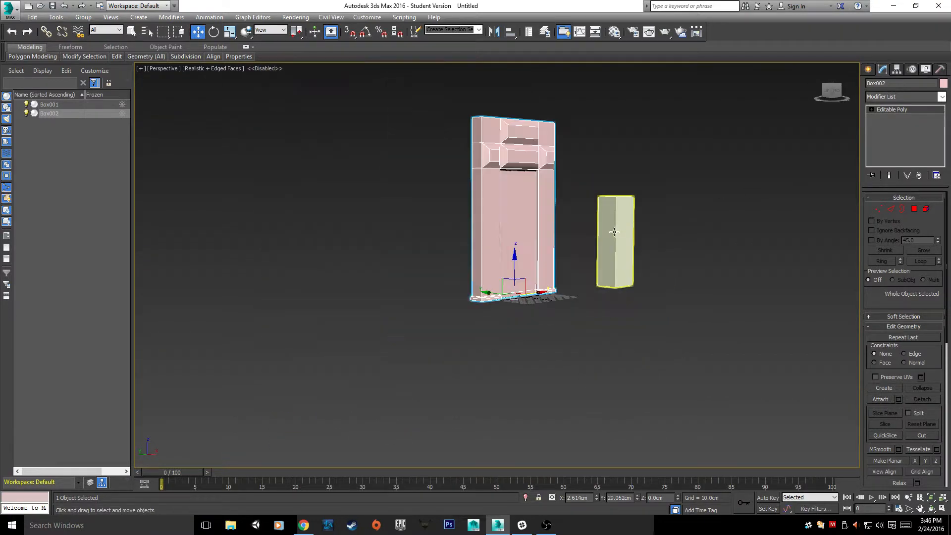
middle_click_drag(724, 220, 723, 239, "alt")
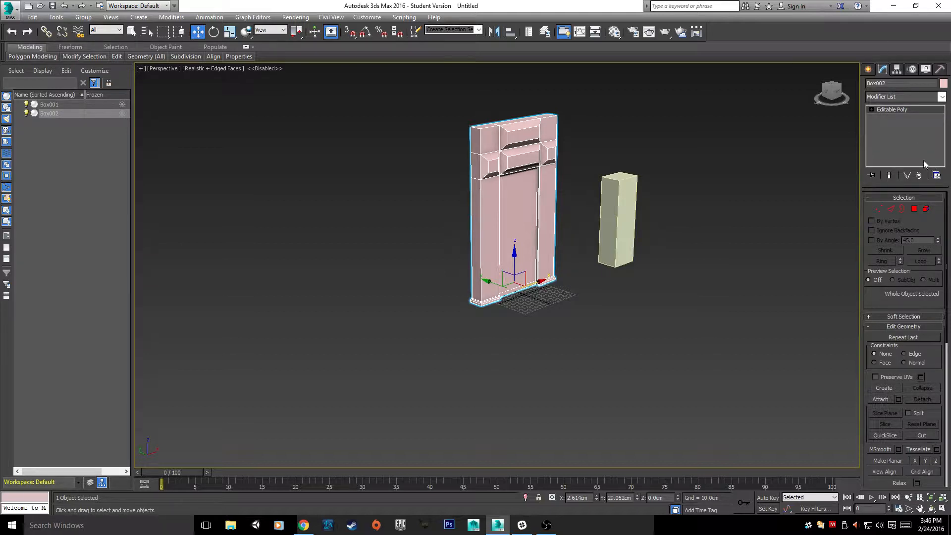
middle_click_drag(602, 250, 580, 283)
scroll(487, 361, "up", 5)
scroll(649, 250, "up", 3)
middle_click_drag(649, 251, 608, 393)
scroll(588, 354, "down", 5)
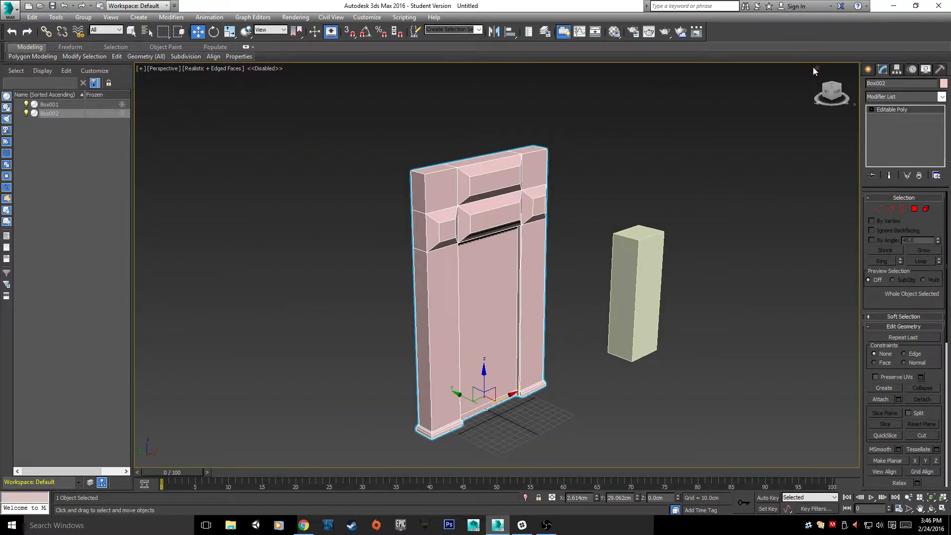
- Select all polygons of the doorway and clear all their smoothing groups
left_click(869, 70)
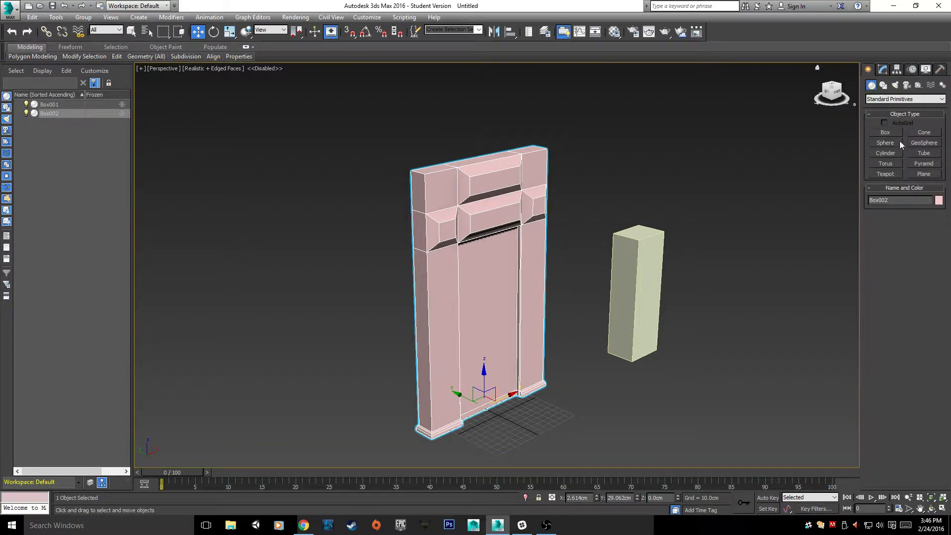
left_click(883, 70)
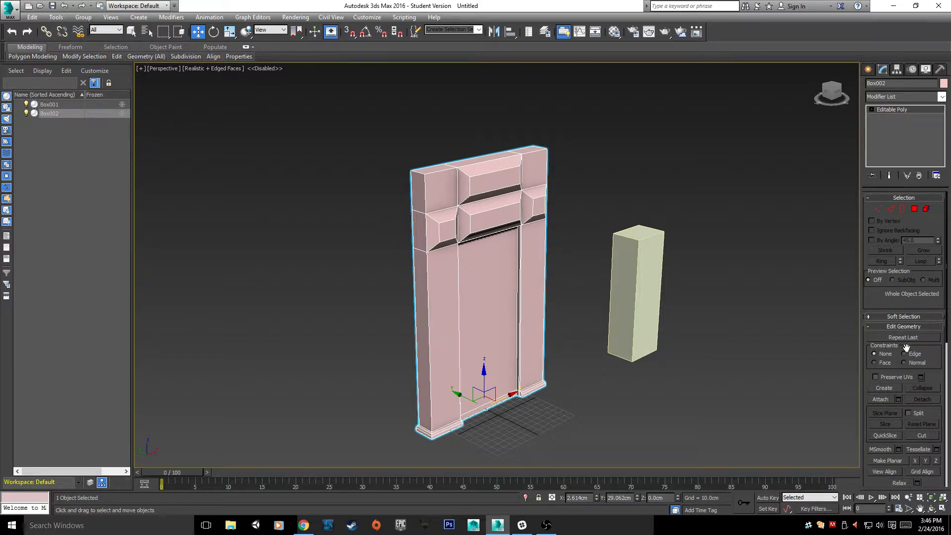
scroll(925, 363, "down", 5)
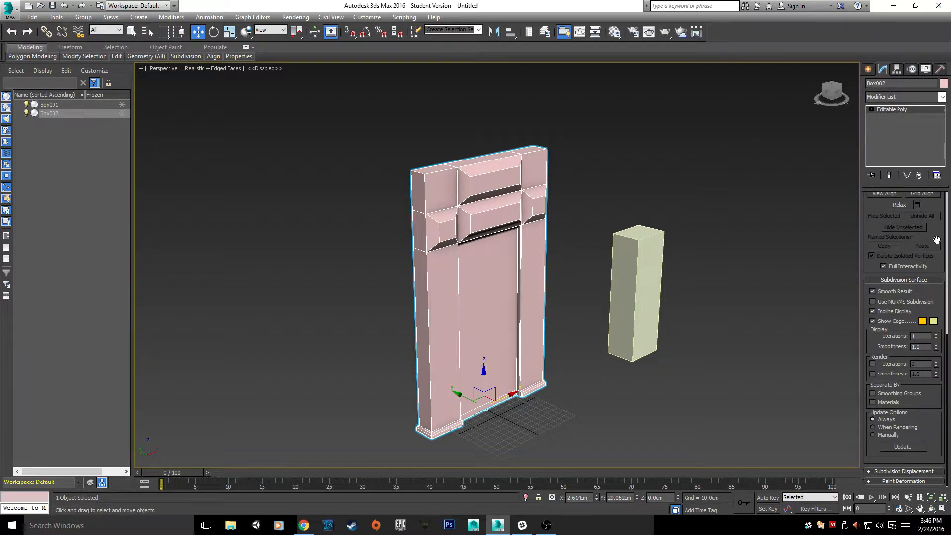
scroll(936, 241, "up", 5)
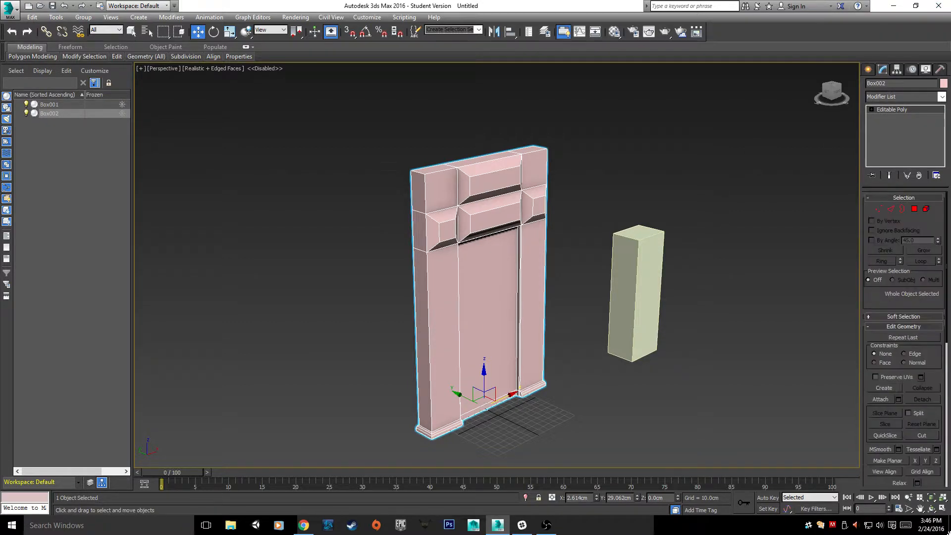
left_click(890, 208)
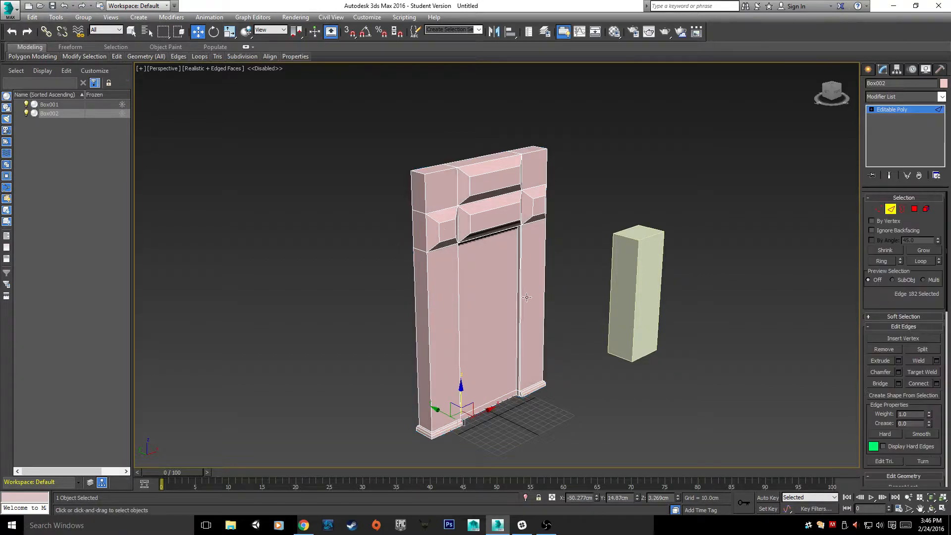
left_click(914, 208)
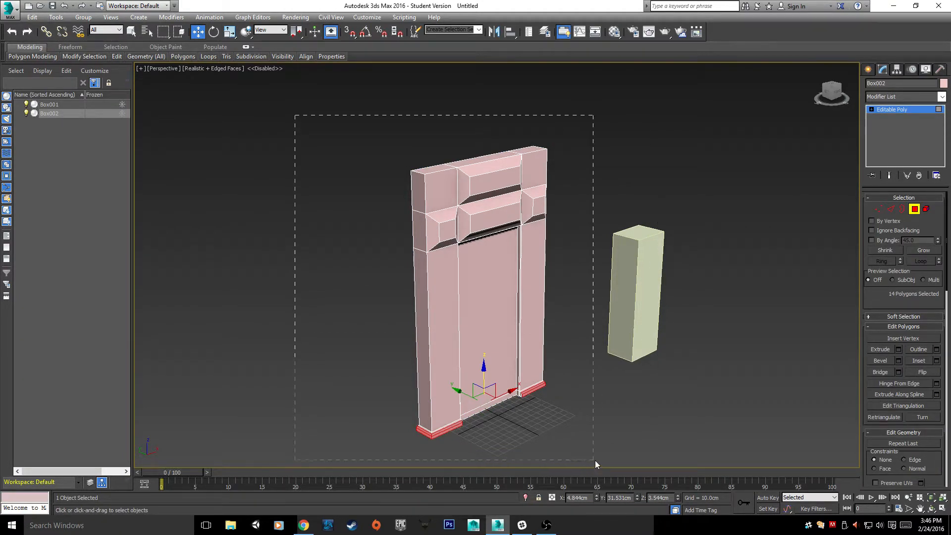
key("ctrl+a")
scroll(935, 303, "down", 10)
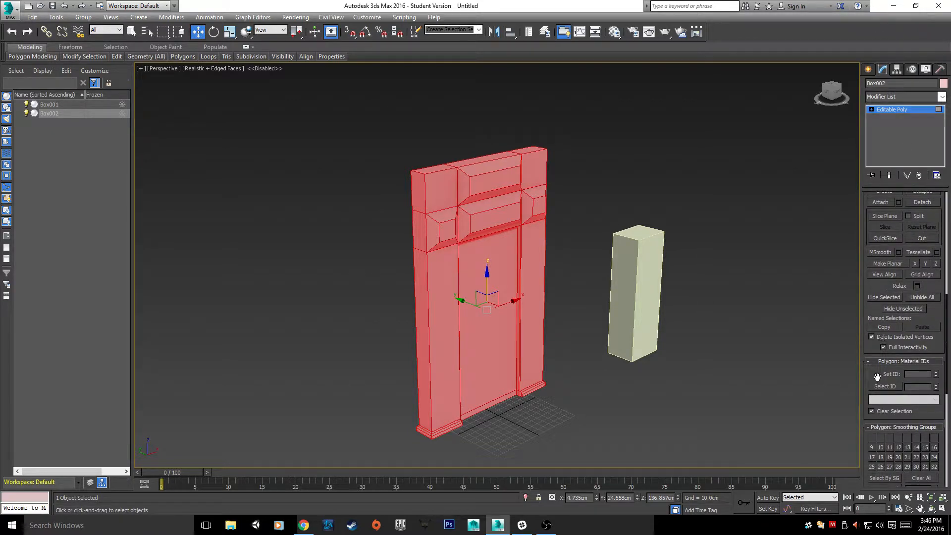
left_click_drag(876, 376, 869, 186)
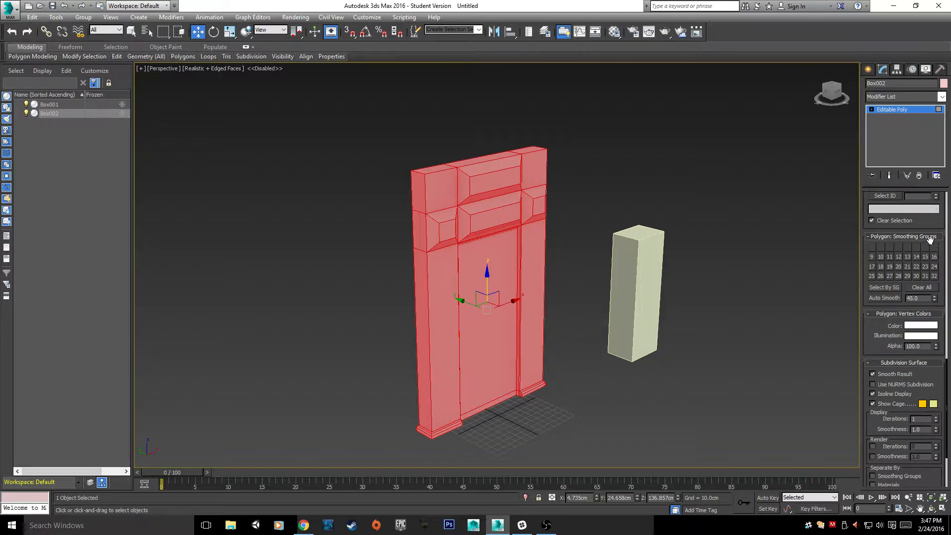
scroll(907, 237, "up", 4)
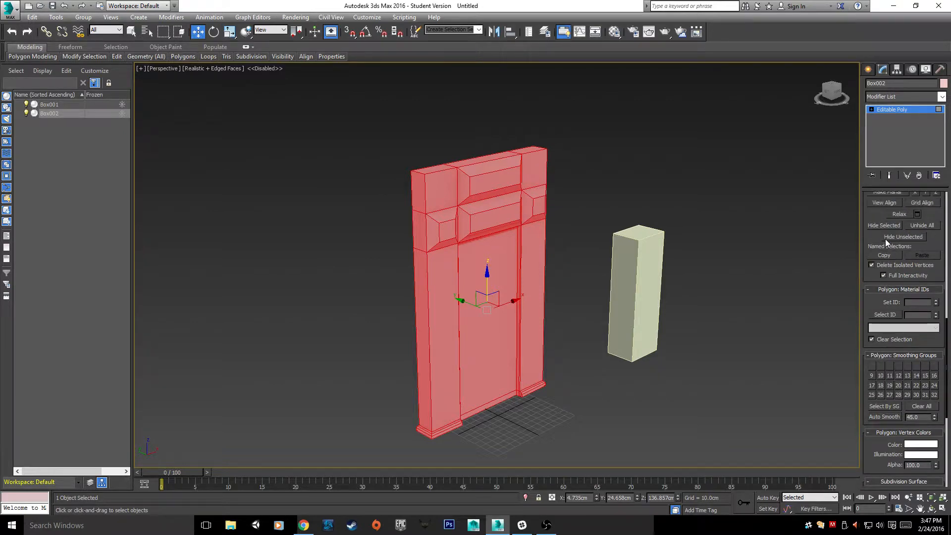
scroll(884, 239, "down", 4)
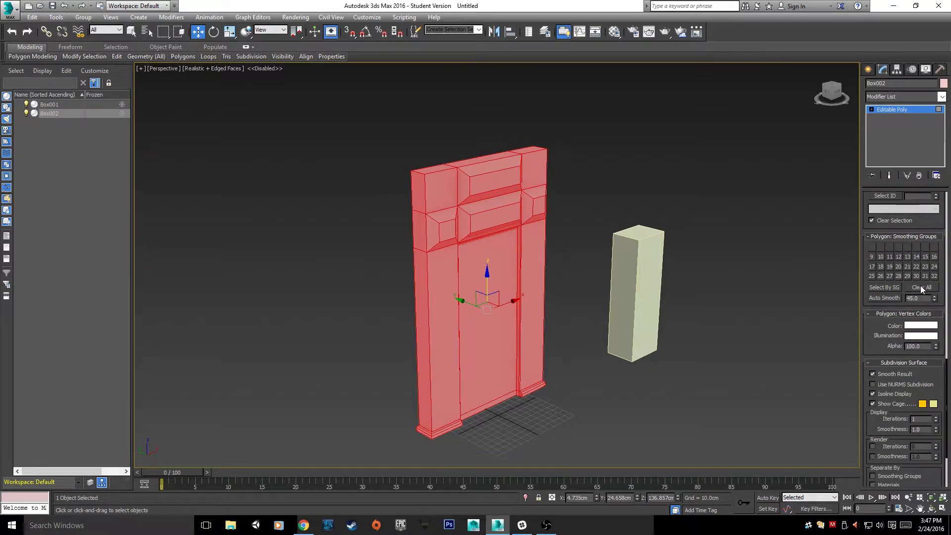
- Replace the full selection with only the low band of polygons along the doorway's bottom, including both column bases
scroll(586, 328, "up", 5)
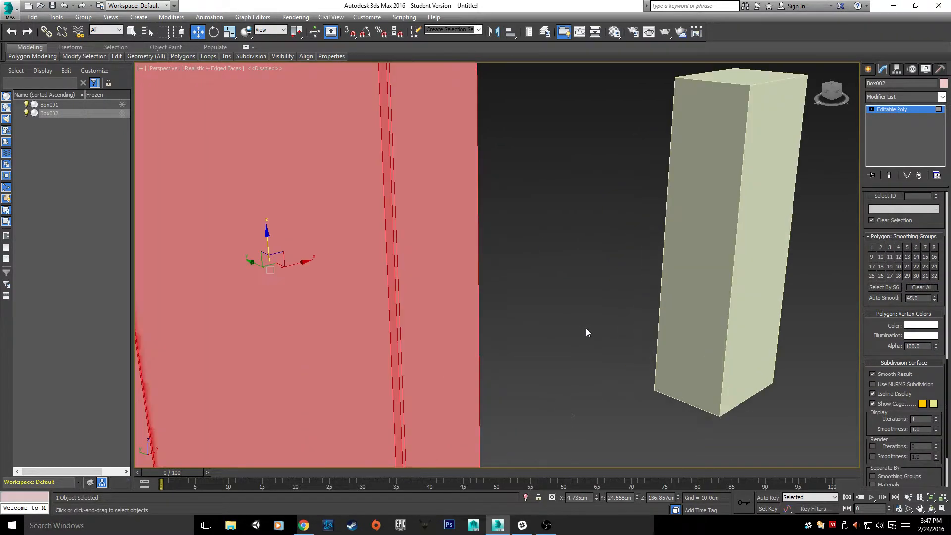
scroll(586, 328, "down", 3)
middle_click_drag(581, 293, 643, 344)
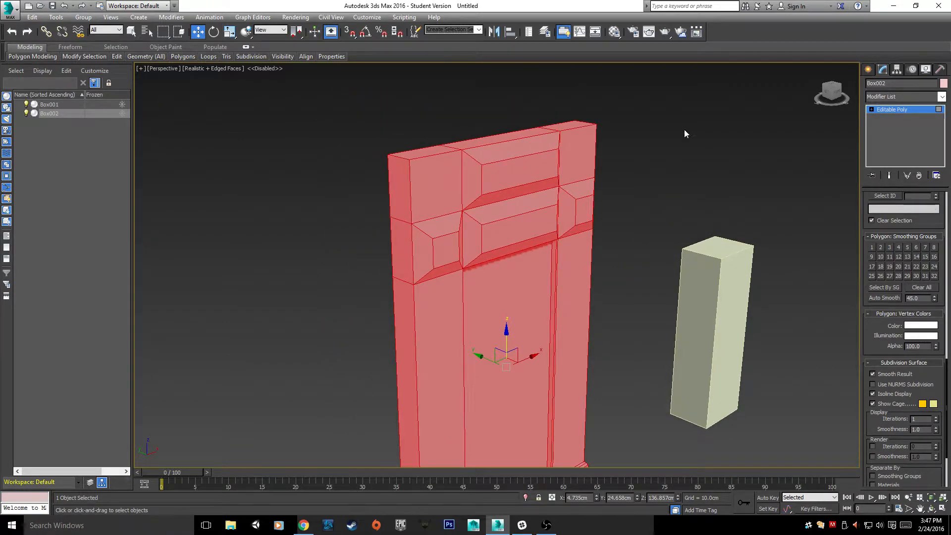
scroll(449, 295, "up", 3)
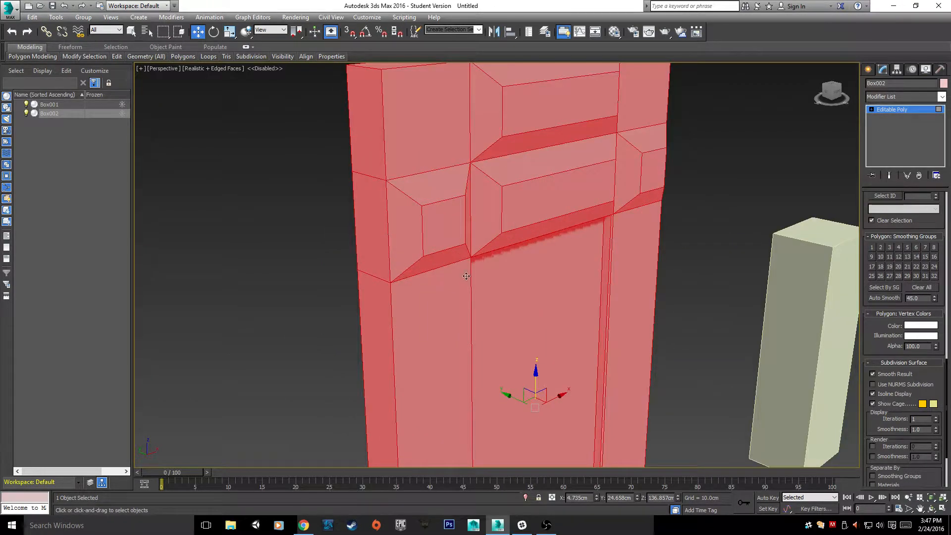
scroll(466, 270, "down", 5)
middle_click_drag(429, 278, 425, 242)
scroll(424, 243, "up", 2)
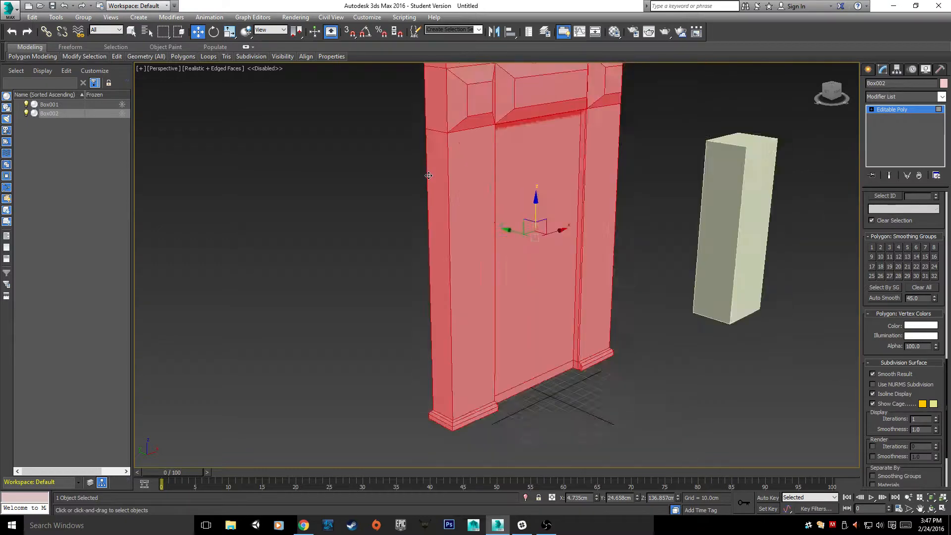
left_click(395, 229)
middle_click_drag(382, 325, 367, 284)
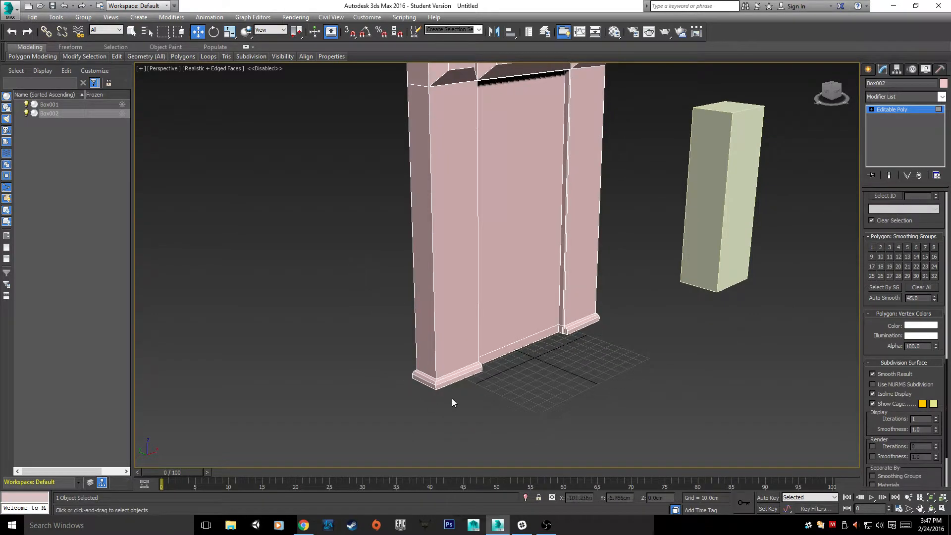
middle_click_drag(419, 405, 501, 386, "alt")
left_click_drag(852, 525, 791, 492)
left_click_drag(737, 256, 74, 316, "alt")
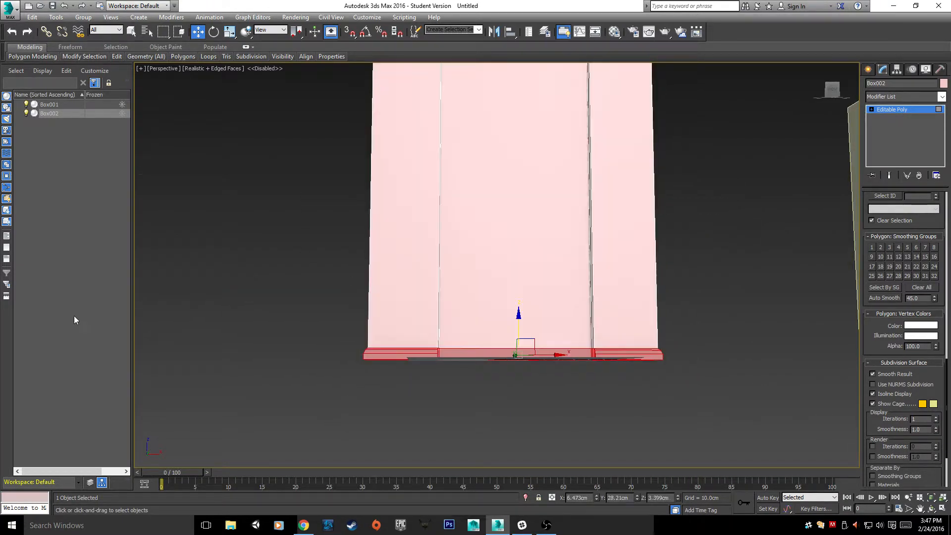
- Auto-smooth the selected bottom band of the doorway with a threshold of 45, then clear the polygon selection
middle_click_drag(346, 228, 311, 263, "alt")
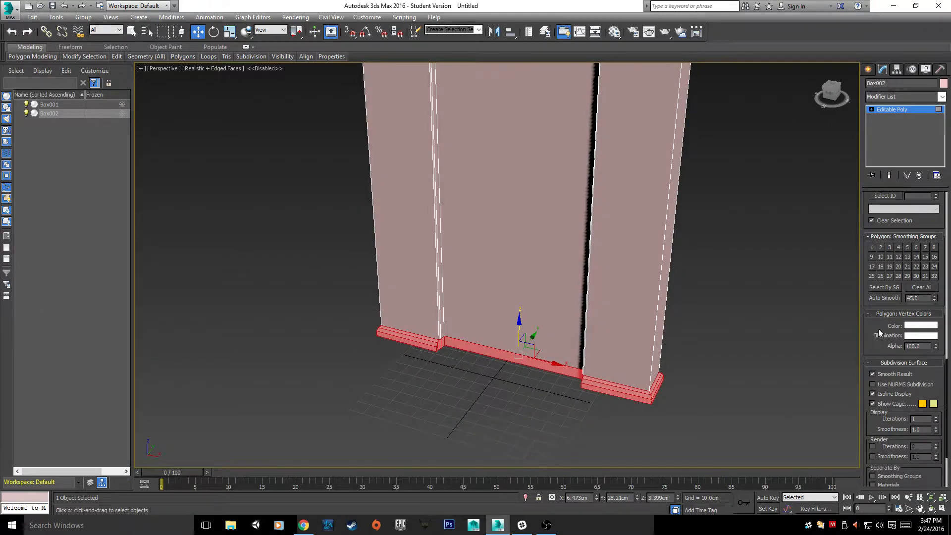
left_click(892, 299)
scroll(668, 412, "up", 5)
left_click(770, 278)
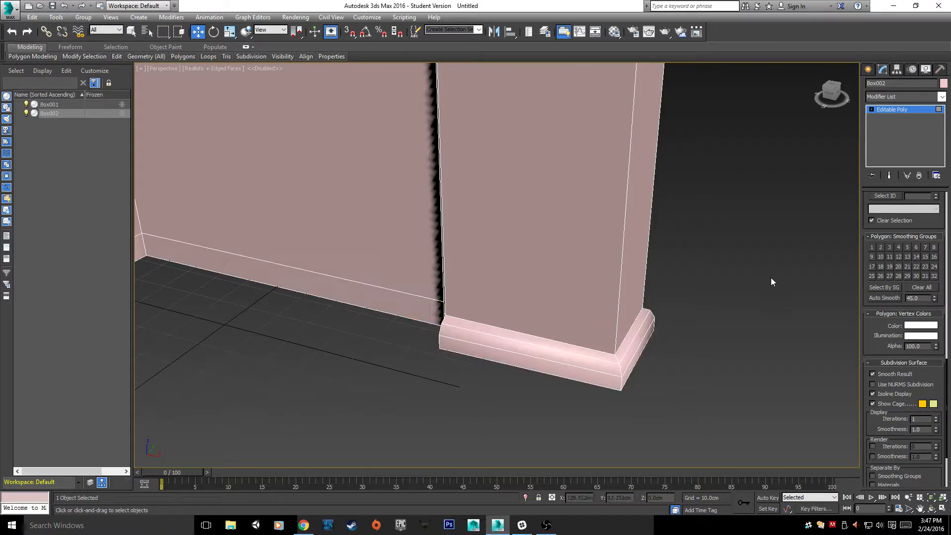
scroll(768, 285, "down", 5)
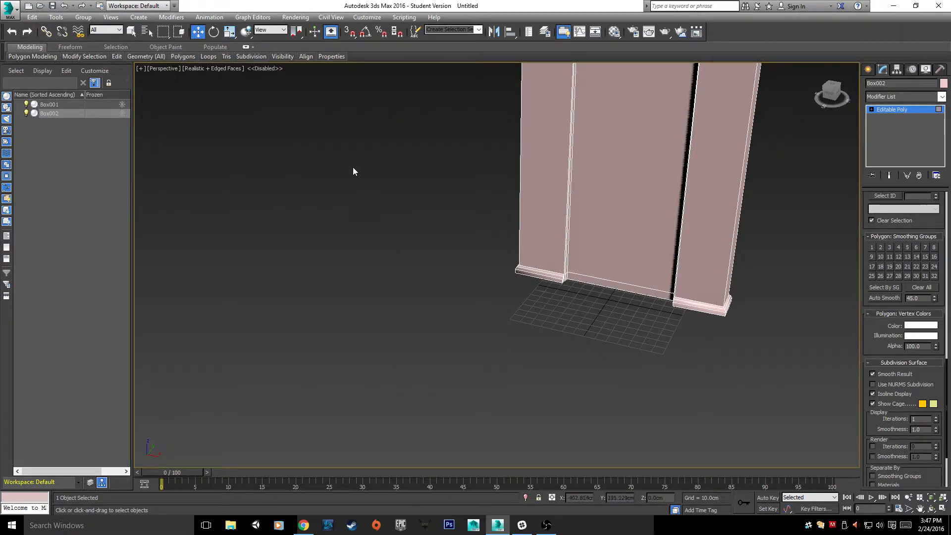
- Turn off the edged faces overlay in the realistic viewport and inspect the shading of the column bases
left_click(220, 68)
left_click(245, 81)
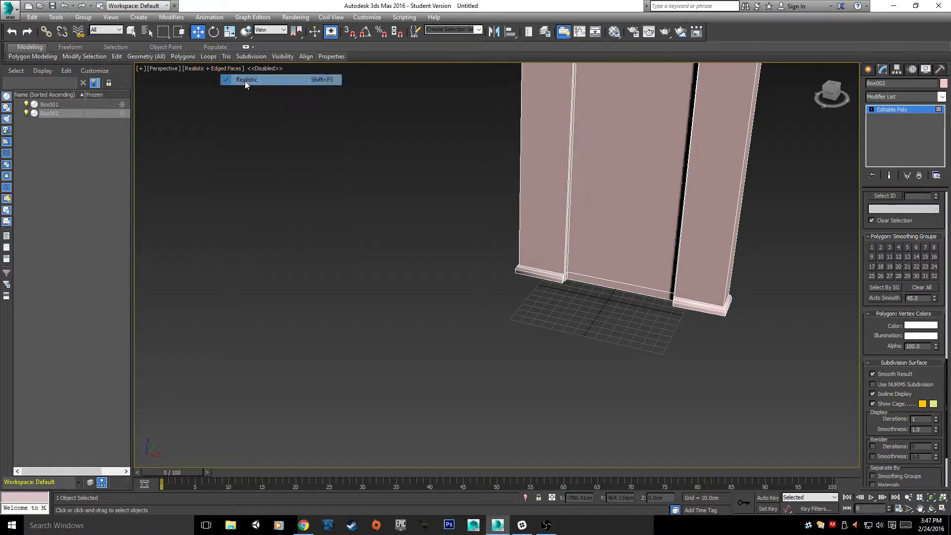
left_click(222, 69)
left_click(255, 113)
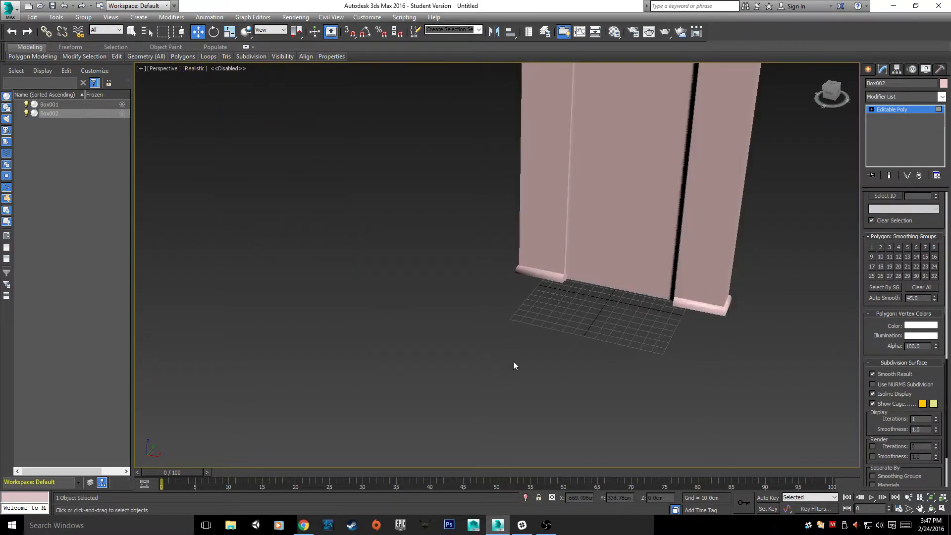
middle_click_drag(513, 361, 429, 317)
middle_click_drag(373, 326, 679, 265, "alt")
scroll(351, 287, "down", 4)
scroll(530, 336, "up", 5)
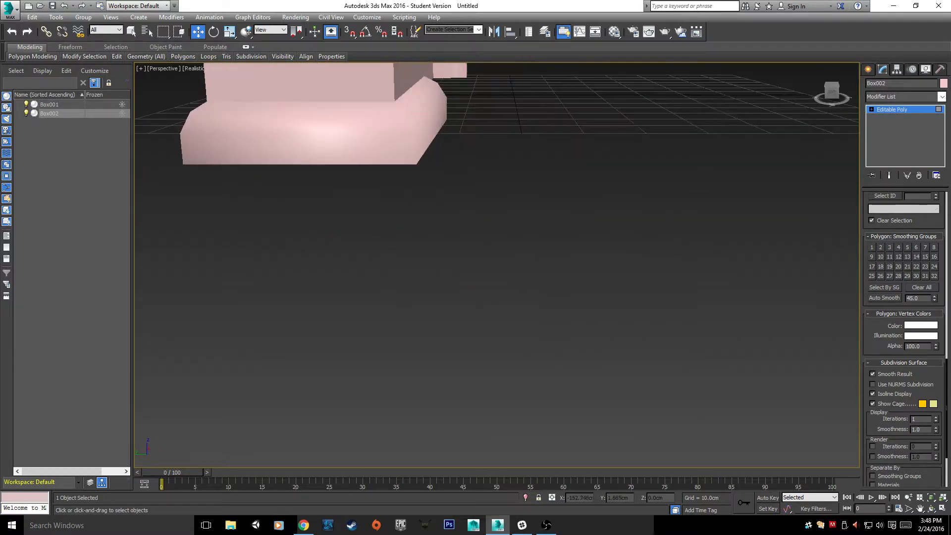
scroll(577, 291, "down", 5)
- Select individual polygons around the column base to examine their smoothing groups, then deselect them
left_click(365, 283)
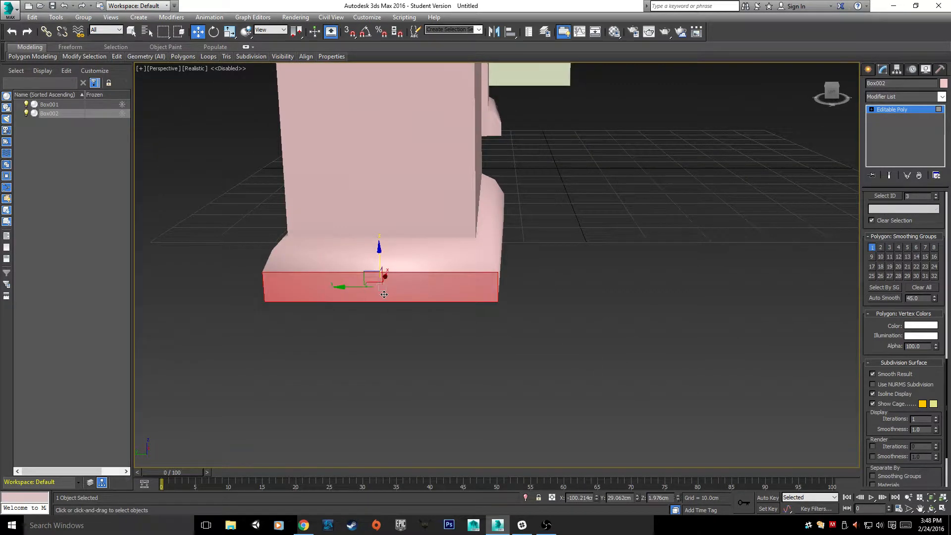
left_click(449, 255)
left_click(446, 239)
left_click(488, 236)
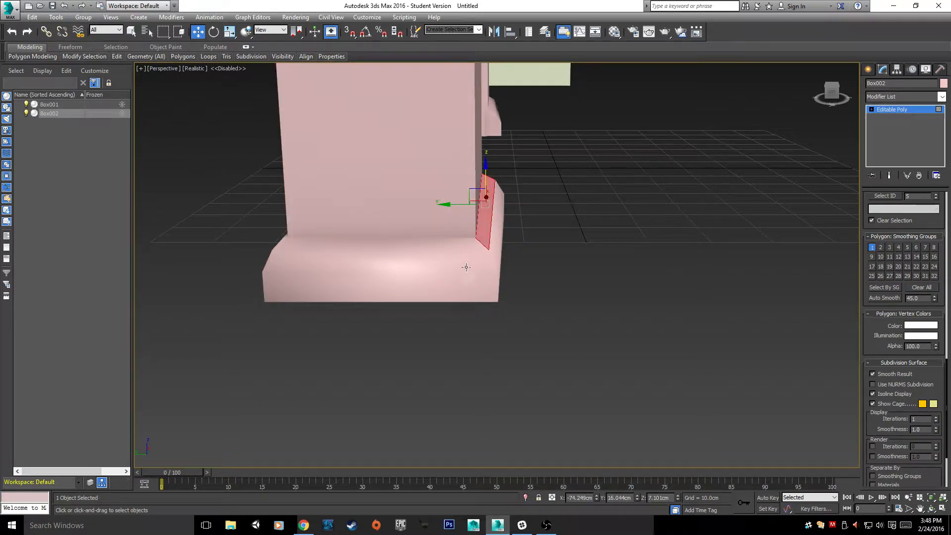
left_click(463, 266)
left_click(497, 247, "ctrl")
left_click(449, 286, "ctrl")
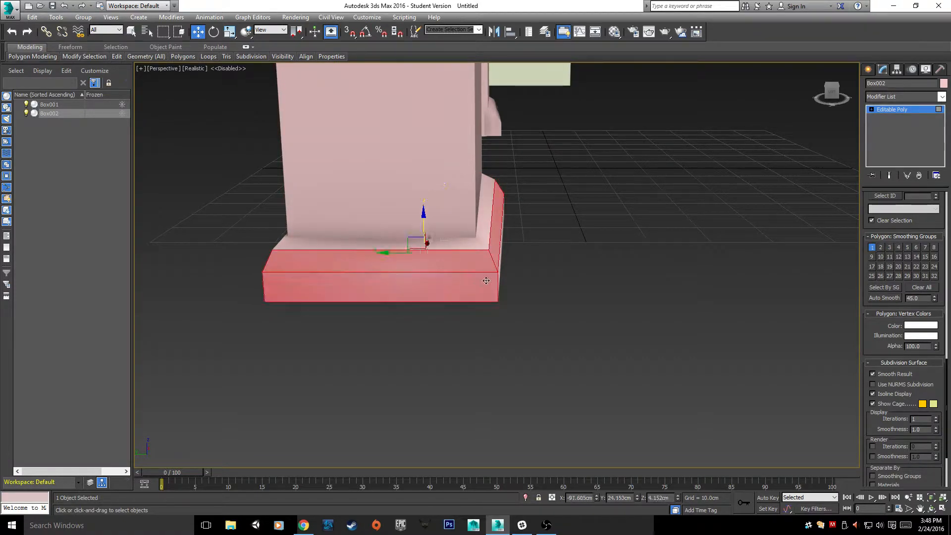
middle_click_drag(486, 281, 456, 274, "alt")
left_click(456, 274, "ctrl")
left_click(554, 375)
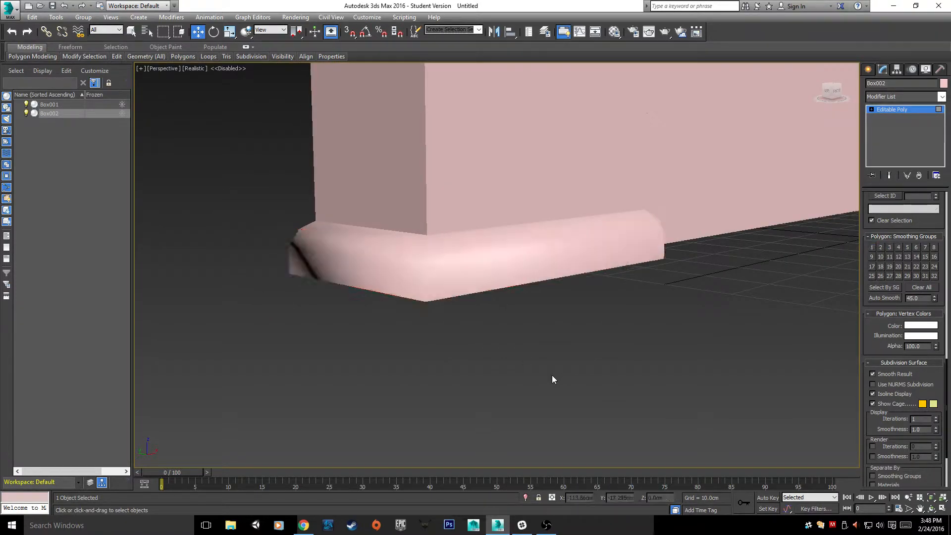
scroll(551, 376, "down", 5)
scroll(548, 382, "up", 1)
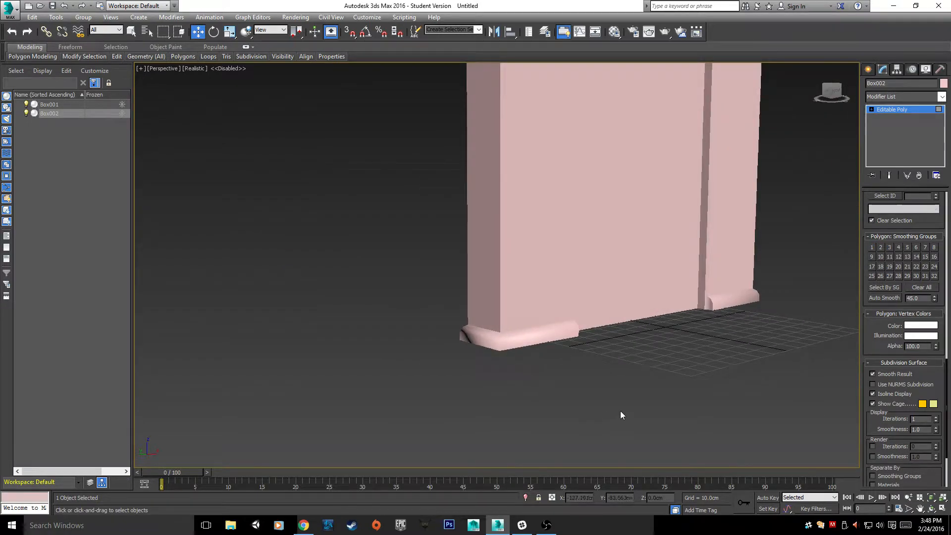
- Select all polygons of the doorway, auto-smooth them at 45, and check the shading of the upper blocks
scroll(689, 219, "down", 5)
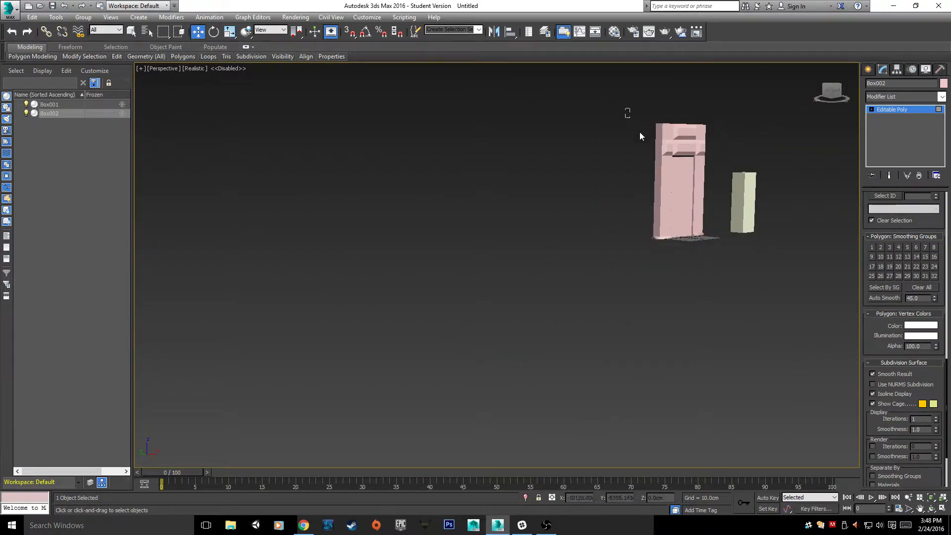
left_click_drag(780, 367, 779, 367)
scroll(884, 311, "up", 2)
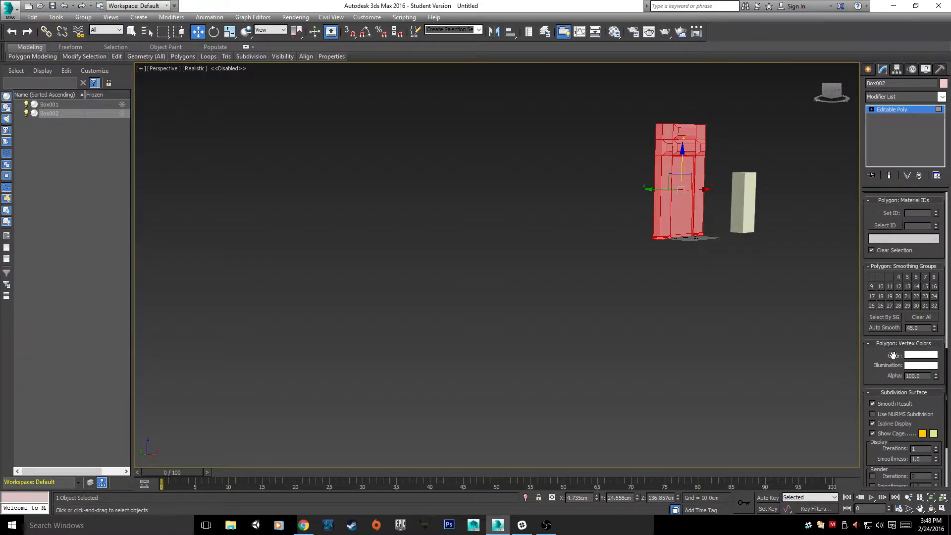
middle_click_drag(728, 278, 651, 360)
left_click(652, 360)
scroll(652, 360, "up", 5)
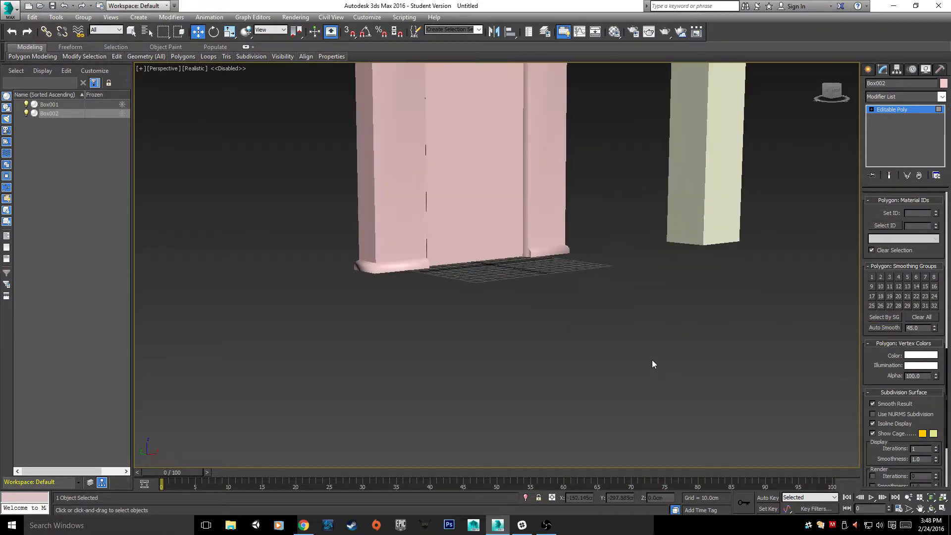
middle_click_drag(614, 295, 636, 114)
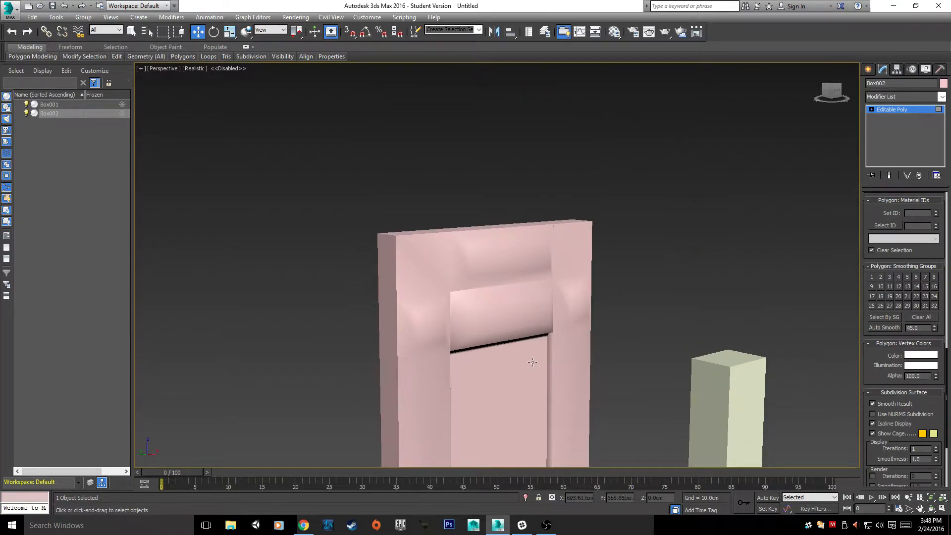
middle_click_drag(533, 362, 537, 266, "alt")
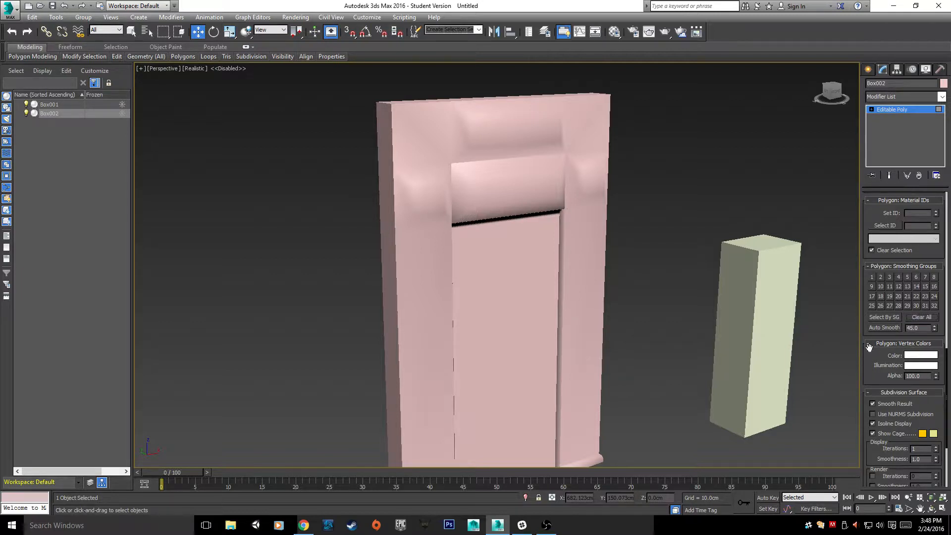
- Select every polygon of the doorway again, clear all smoothing groups, and deselect to check the upper blocks
scroll(639, 138, "down", 4)
left_click_drag(453, 93, 687, 347)
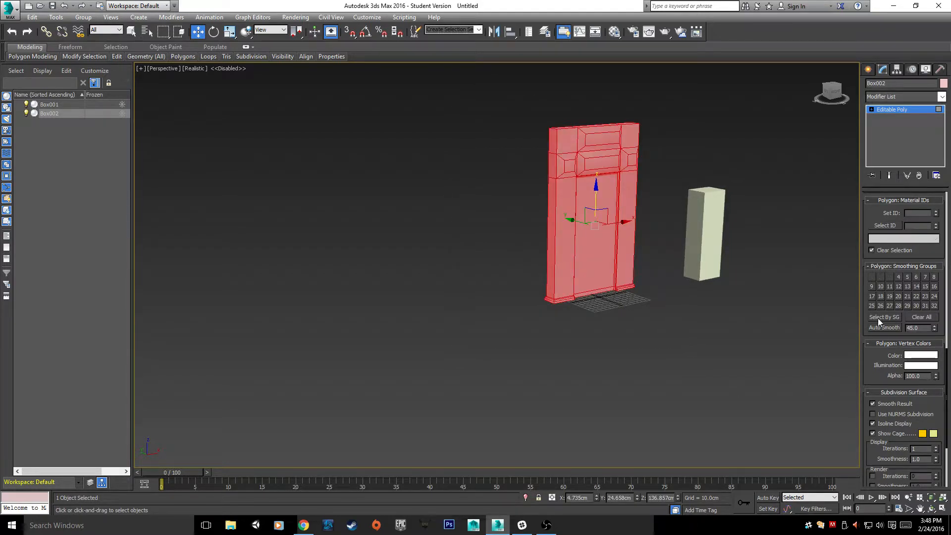
left_click(915, 318)
scroll(793, 316, "down", 2)
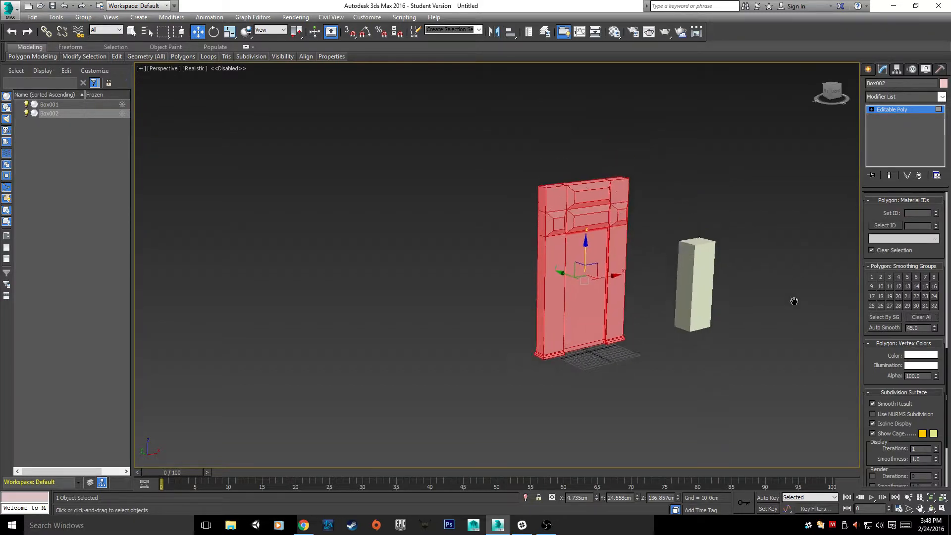
scroll(748, 335, "up", 6)
scroll(654, 268, "down", 4)
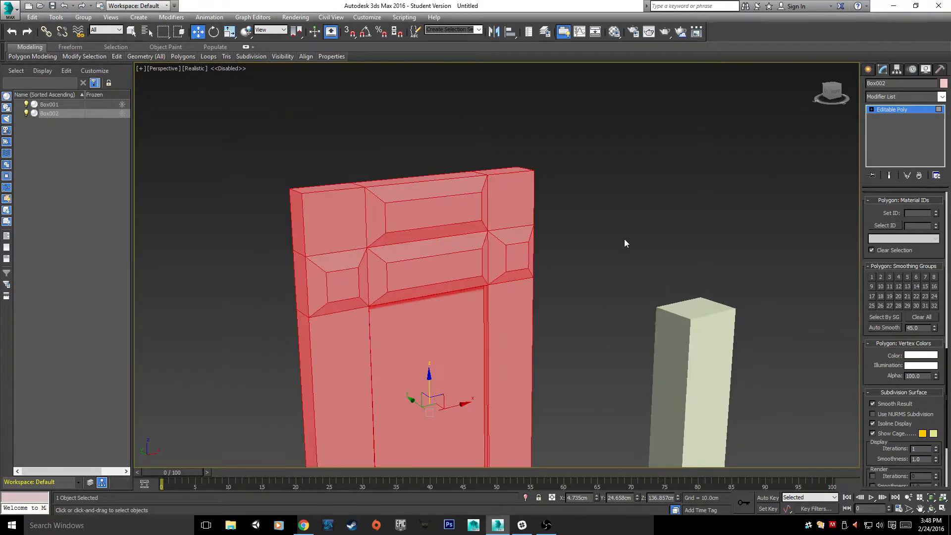
middle_click_drag(626, 242, 694, 293)
scroll(608, 297, "up", 3)
middle_click_drag(496, 303, 399, 191, "alt")
left_click(396, 187)
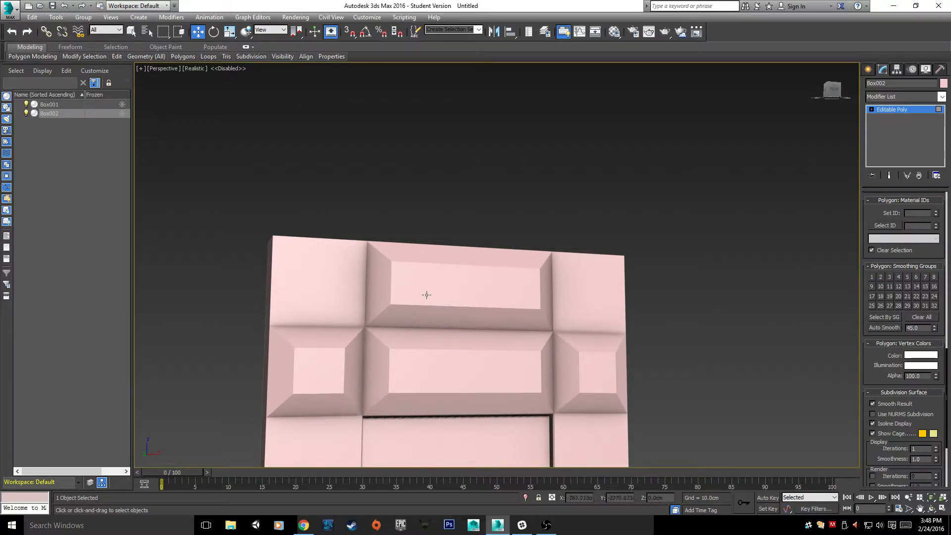
- Assign smoothing group 1 to the front face and four bevelled faces of the uppermost central block
middle_click_drag(424, 293, 537, 183)
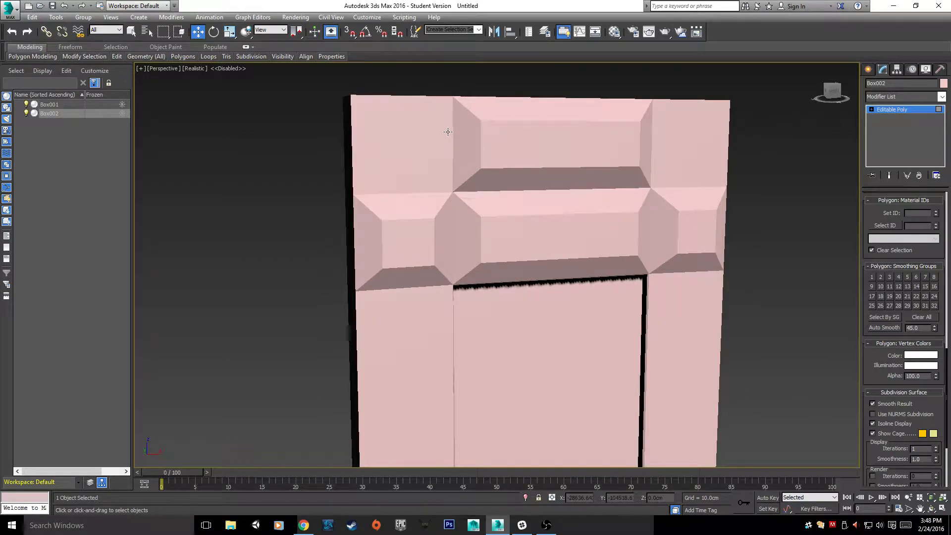
left_click(463, 135)
left_click(541, 113, "ctrl")
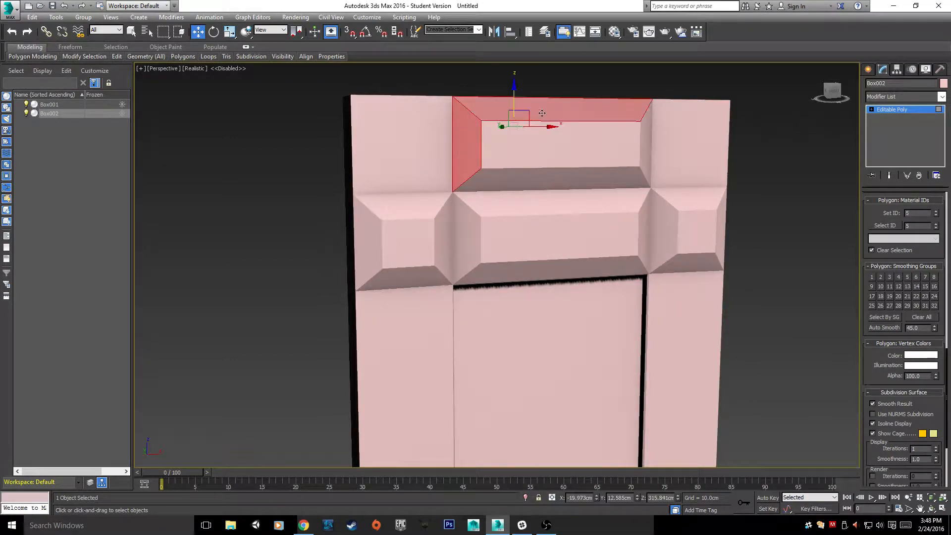
left_click(650, 126, "ctrl")
left_click(631, 184, "ctrl")
left_click(625, 149, "ctrl")
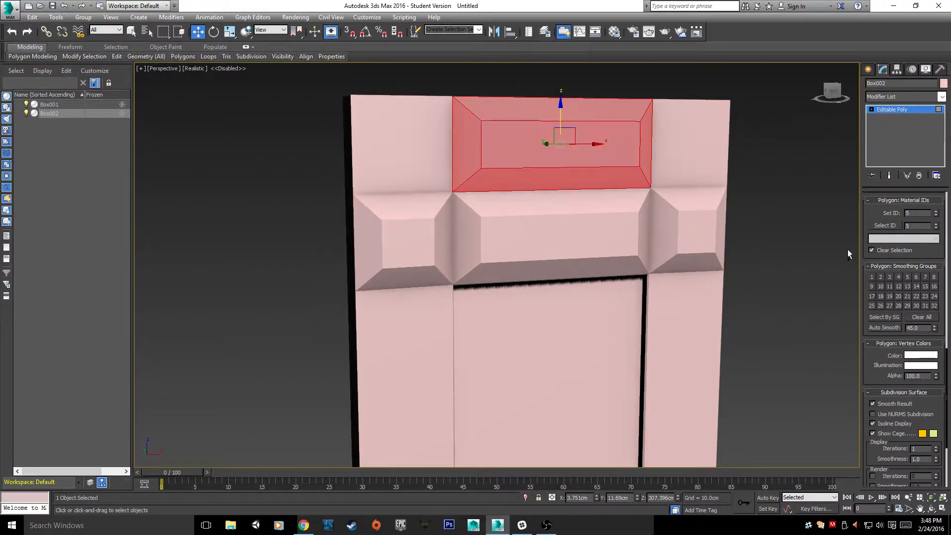
left_click(872, 277)
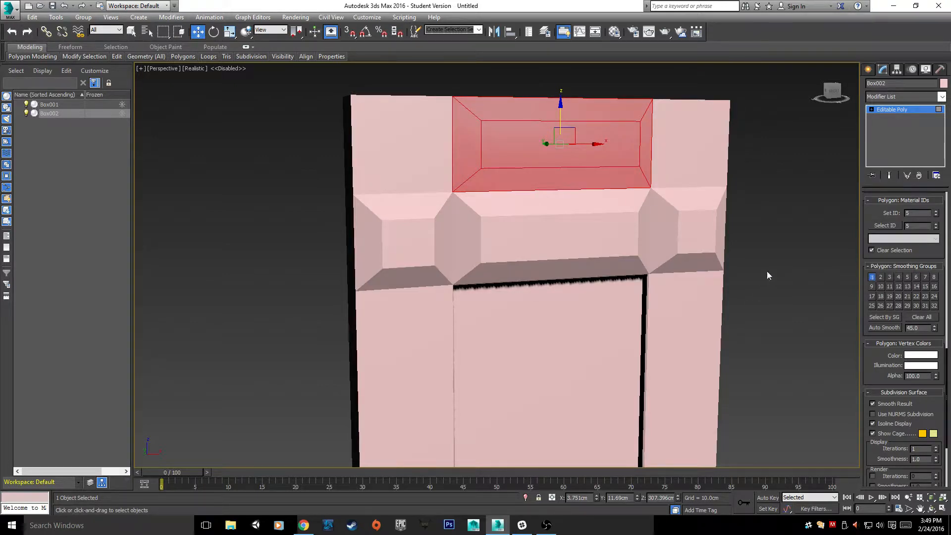
left_click(806, 252)
- Assign smoothing group 2 to the left and right bevelled faces of the two small square blocks
middle_click_drag(806, 252, 515, 323, "alt")
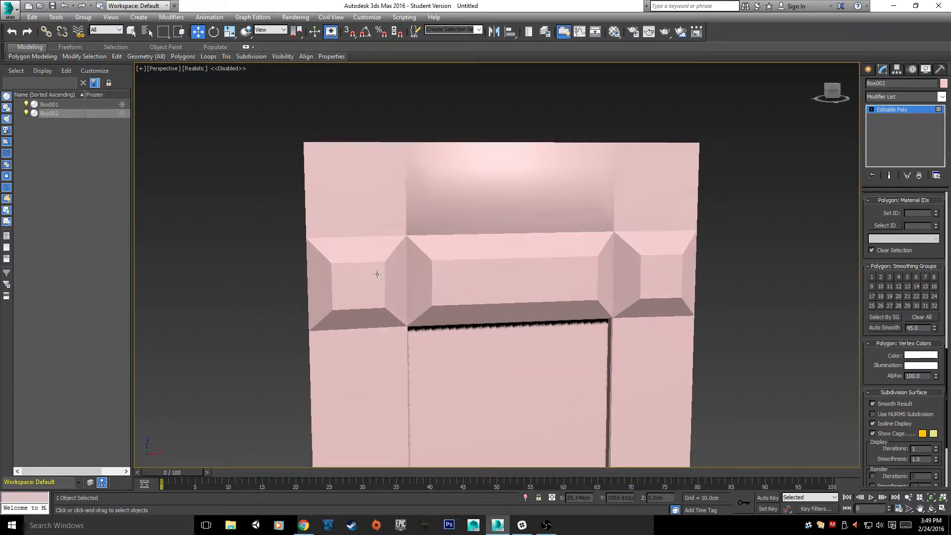
left_click(396, 280)
left_click(626, 274, "ctrl")
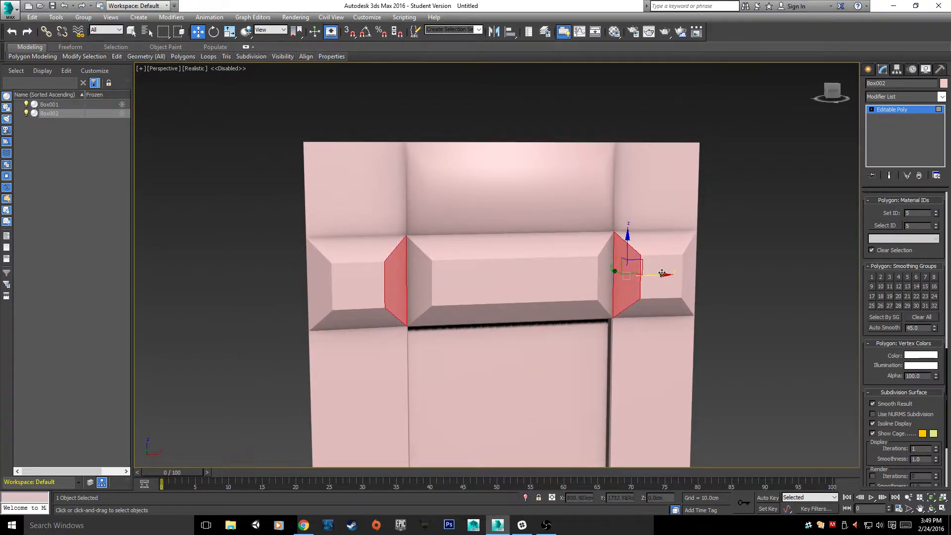
left_click(693, 272, "ctrl")
left_click(326, 280, "ctrl")
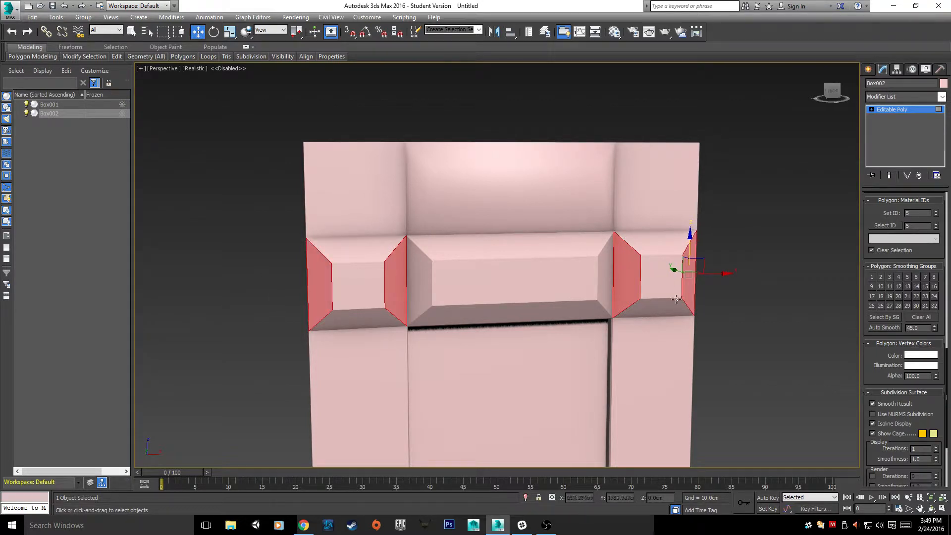
left_click(882, 277)
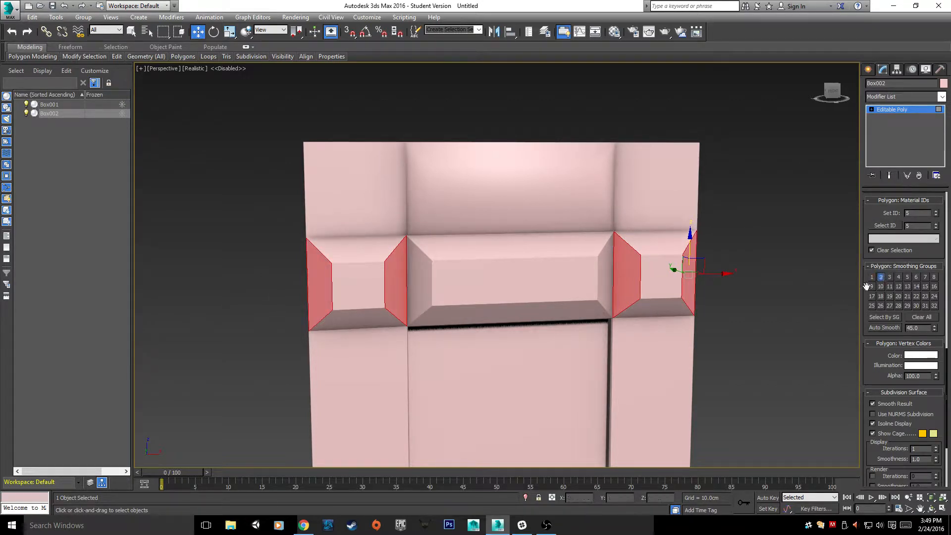
left_click(790, 315)
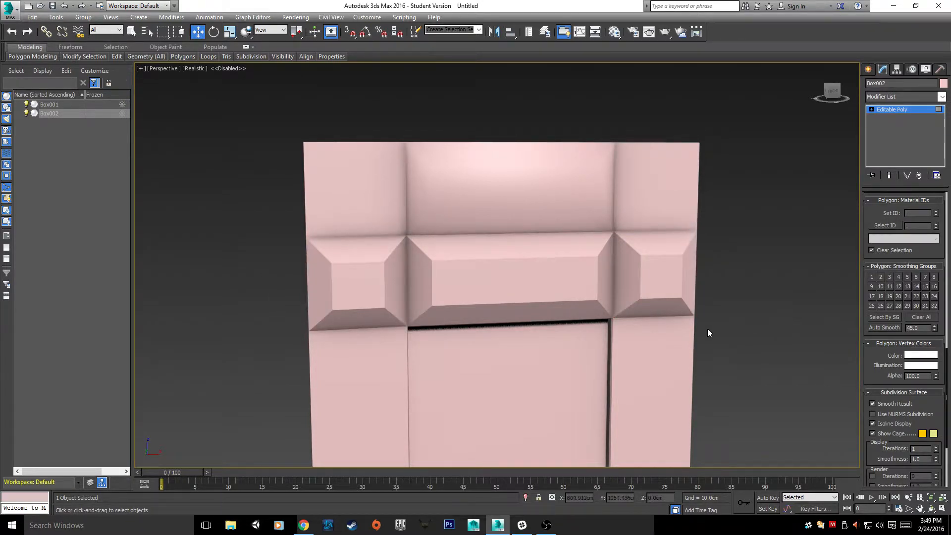
- Put the front and side bevelled faces of both small blocks in a shared smoothing group, then deselect the doorway and check it
scroll(708, 328, "up", 5)
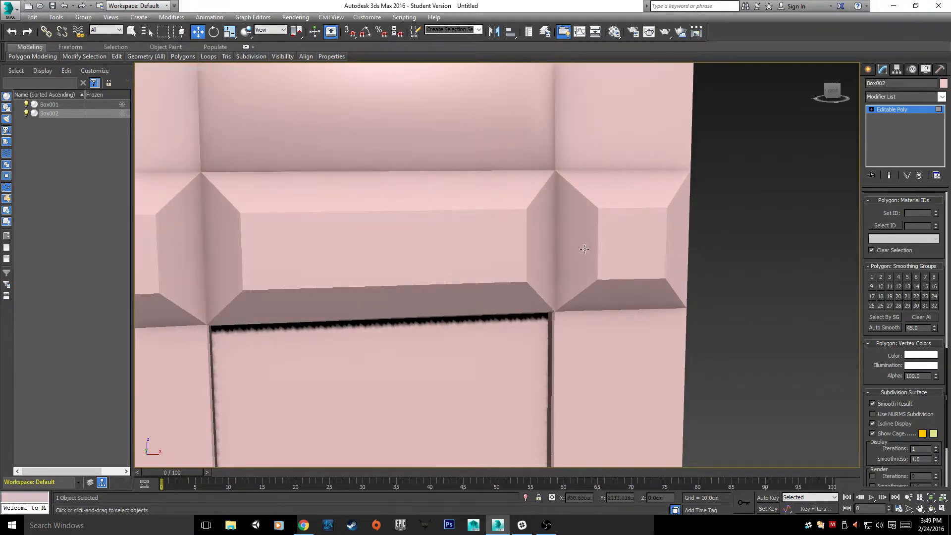
left_click(621, 230)
left_click(679, 261, "ctrl")
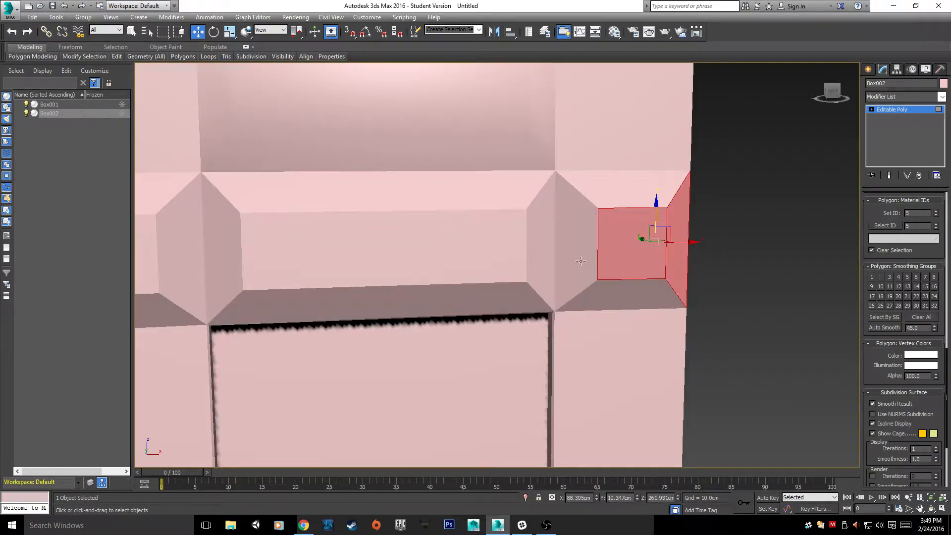
left_click(581, 261, "ctrl")
middle_click_drag(509, 269, 723, 247)
left_click(405, 211, "ctrl")
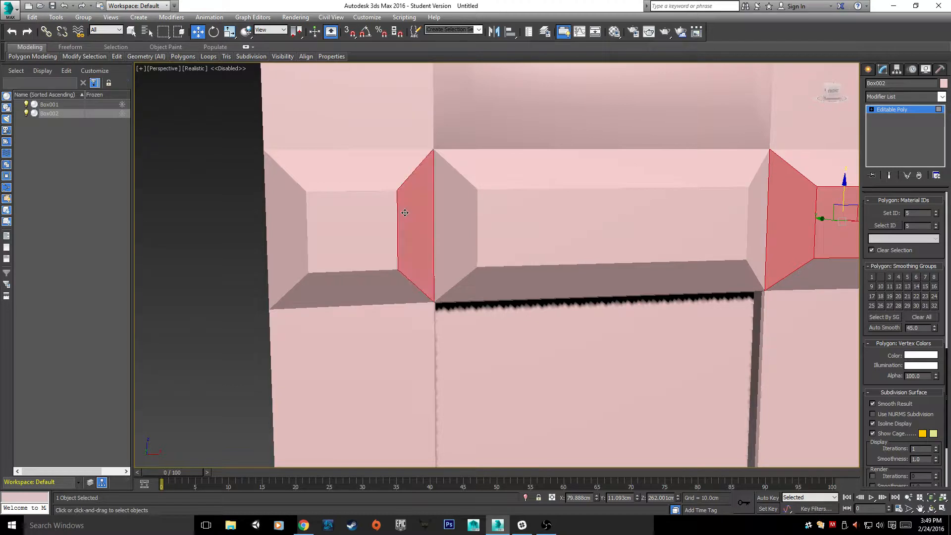
left_click(375, 242, "ctrl")
left_click(282, 256, "ctrl")
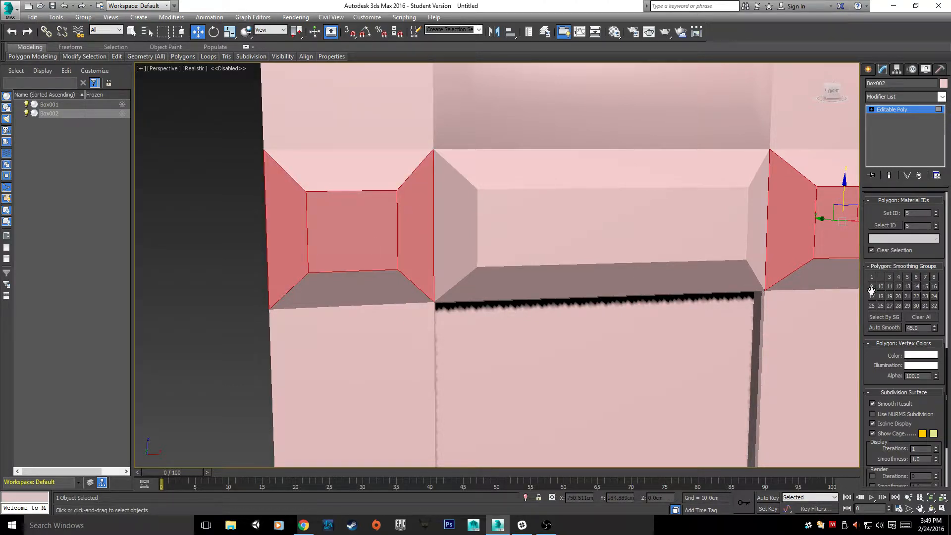
left_click(105, 283)
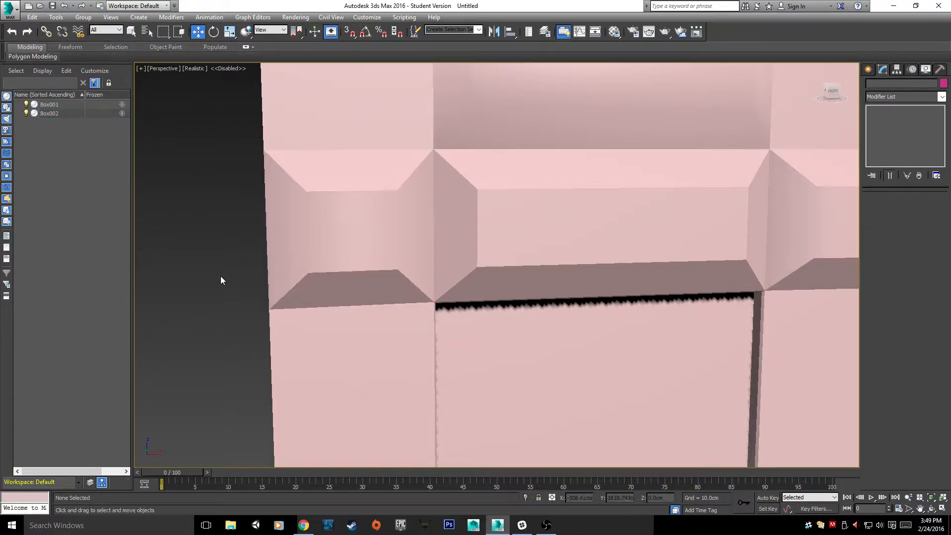
scroll(222, 276, "down", 8)
middle_click_drag(222, 275, 605, 283, "alt")
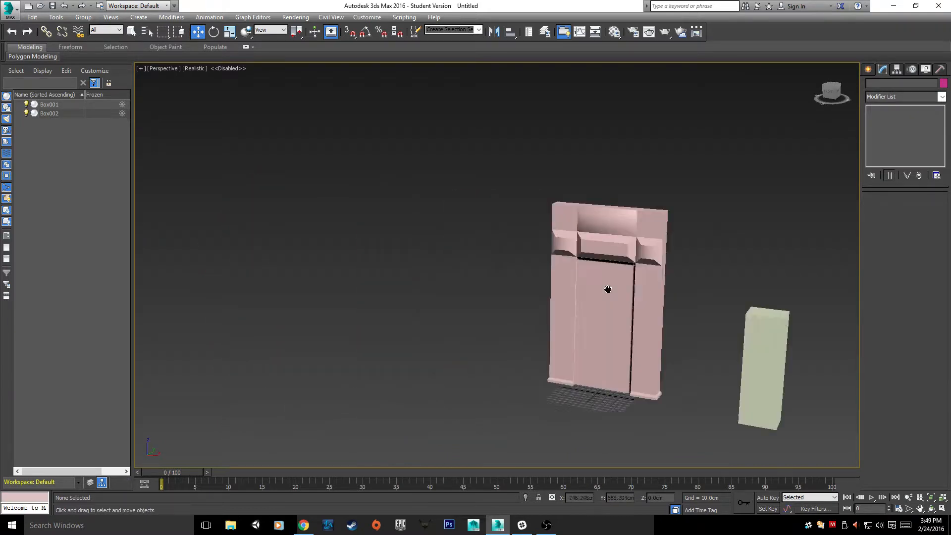
- Select the doorway and assign smoothing group 3 to the right small block's front face and its upper and lower bevelled faces, then deselect them
scroll(754, 270, "up", 6)
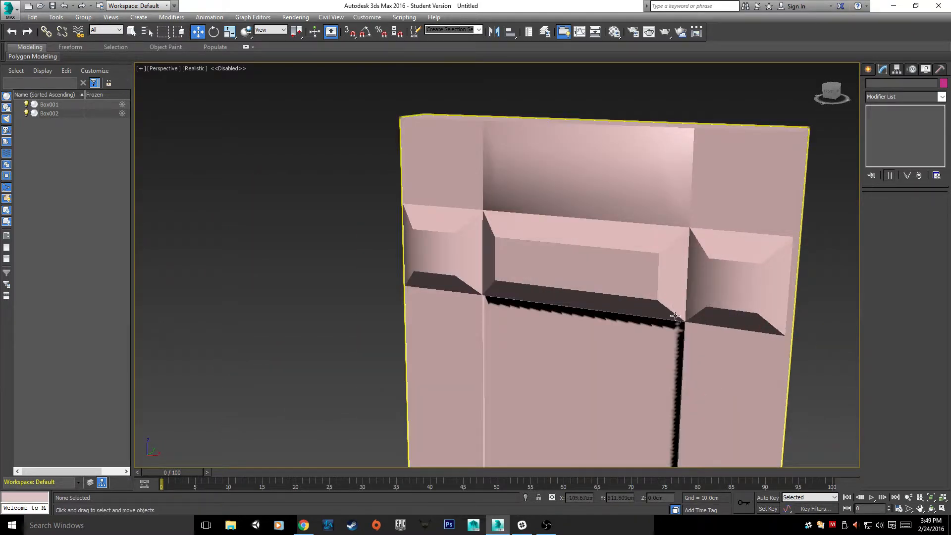
middle_click_drag(672, 322, 669, 326)
left_click(586, 241)
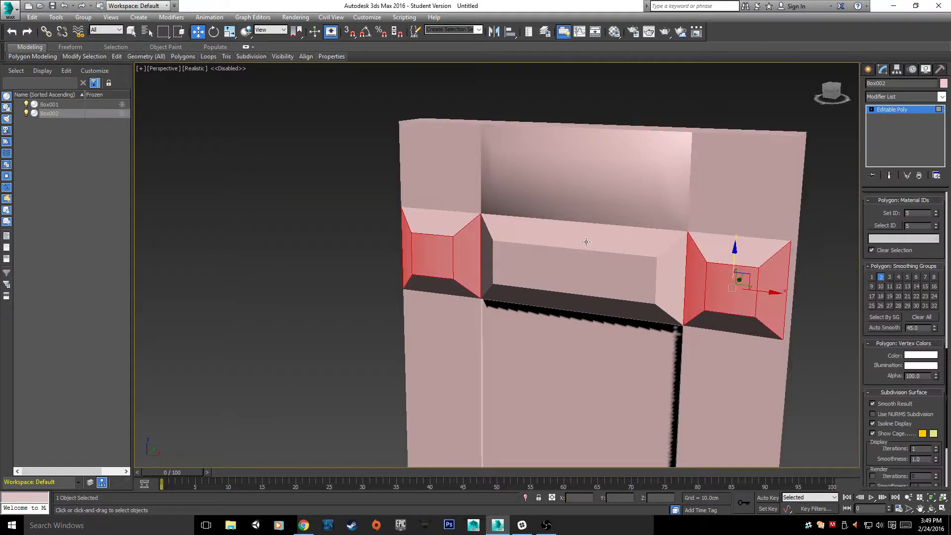
scroll(590, 290, "up", 2)
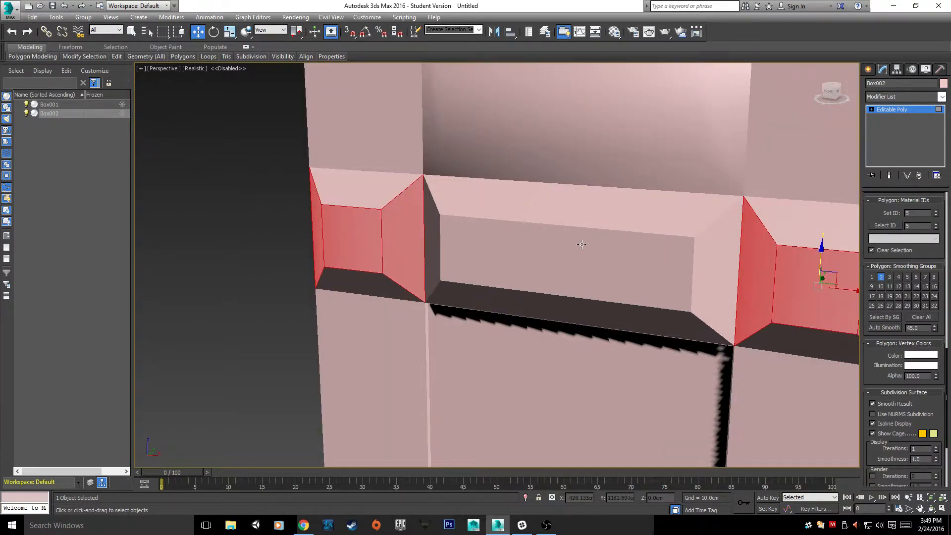
middle_click_drag(582, 244, 506, 259)
left_click(849, 342)
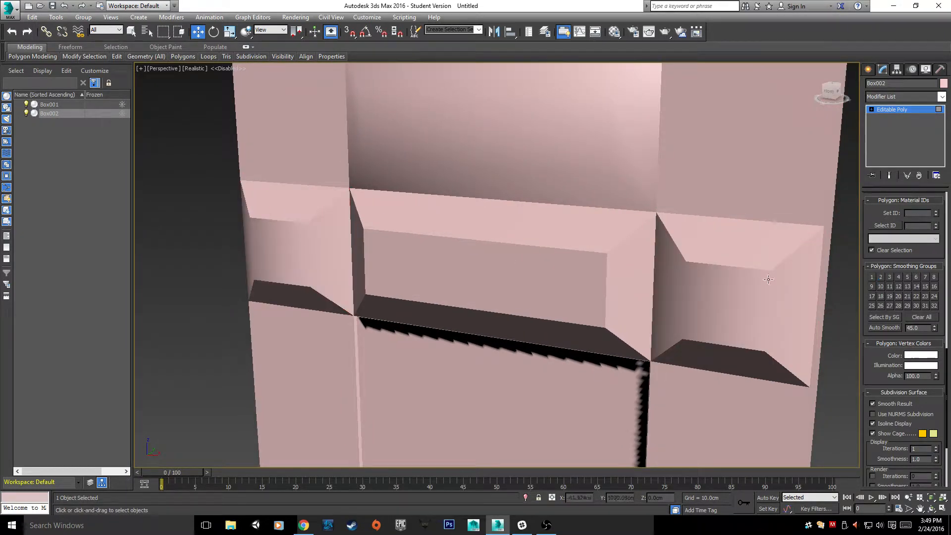
left_click(752, 263)
left_click(737, 307, "ctrl")
left_click(734, 355, "ctrl")
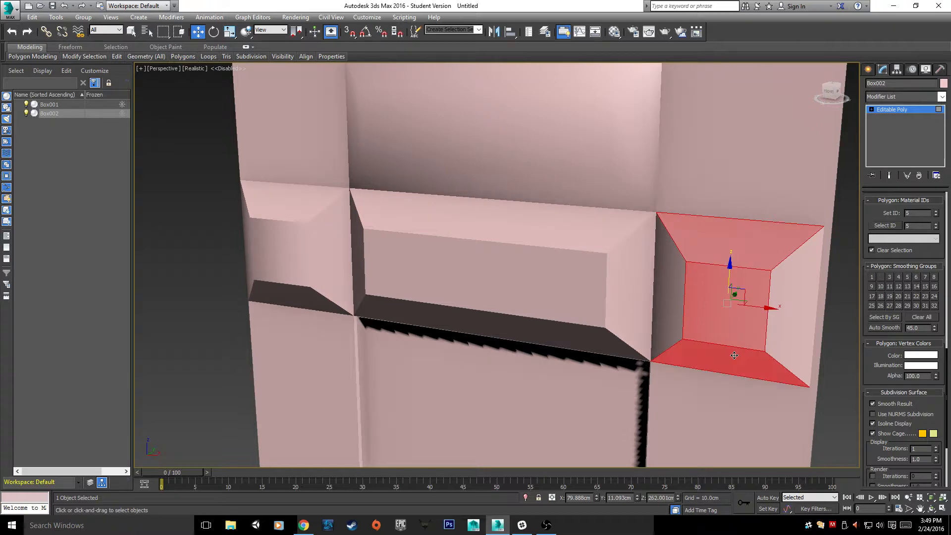
left_click(890, 277)
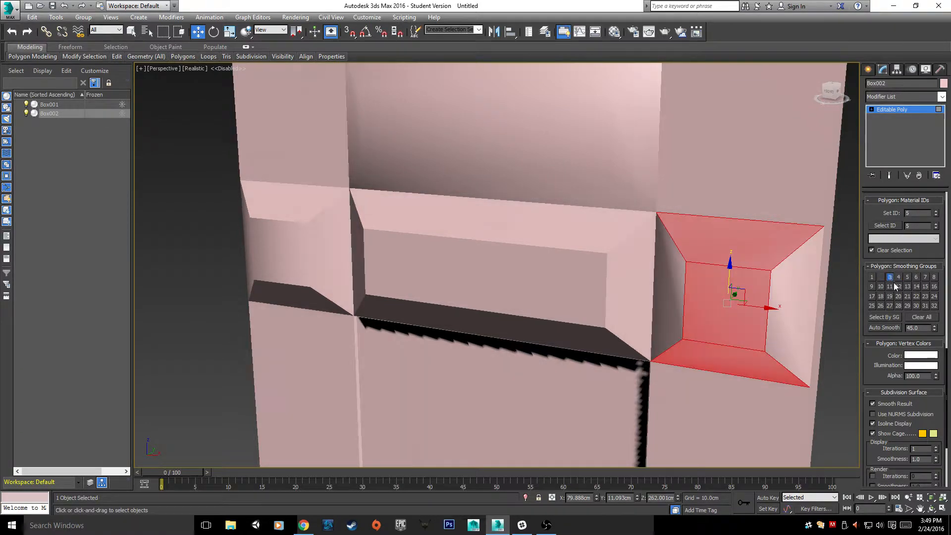
left_click(840, 373)
- Examine the right small block's shading and check which smoothing groups its front and bevelled faces belong to, one face at a time
middle_click_drag(840, 372, 664, 339)
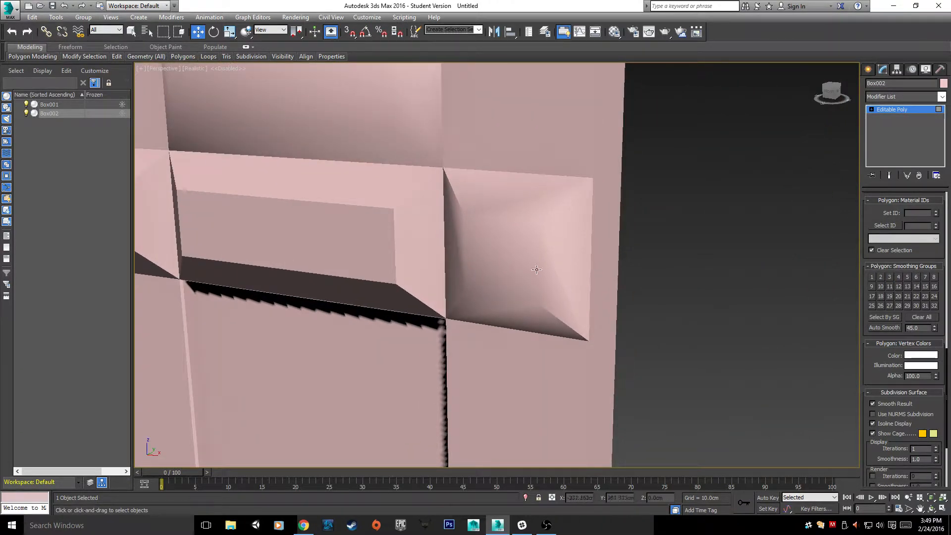
middle_click_drag(537, 269, 559, 302, "alt")
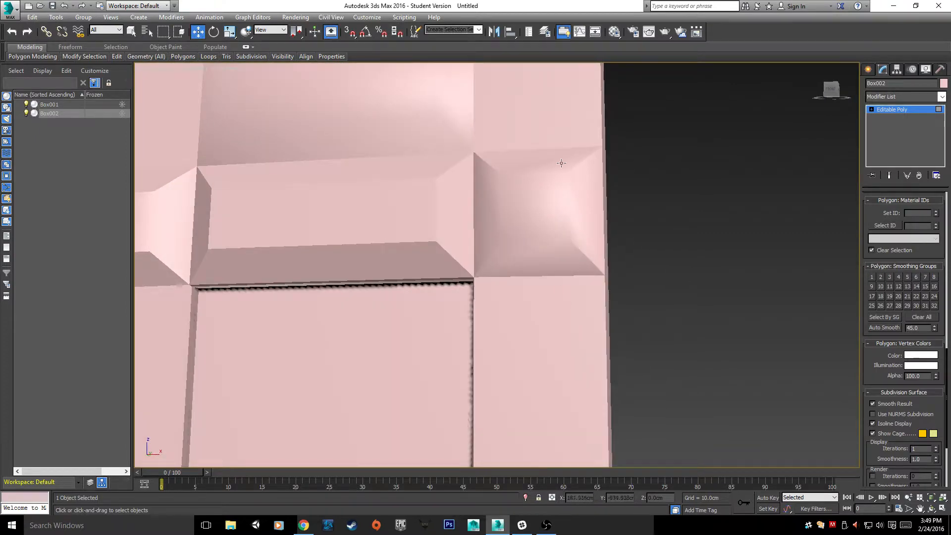
middle_click_drag(533, 236, 486, 230, "alt")
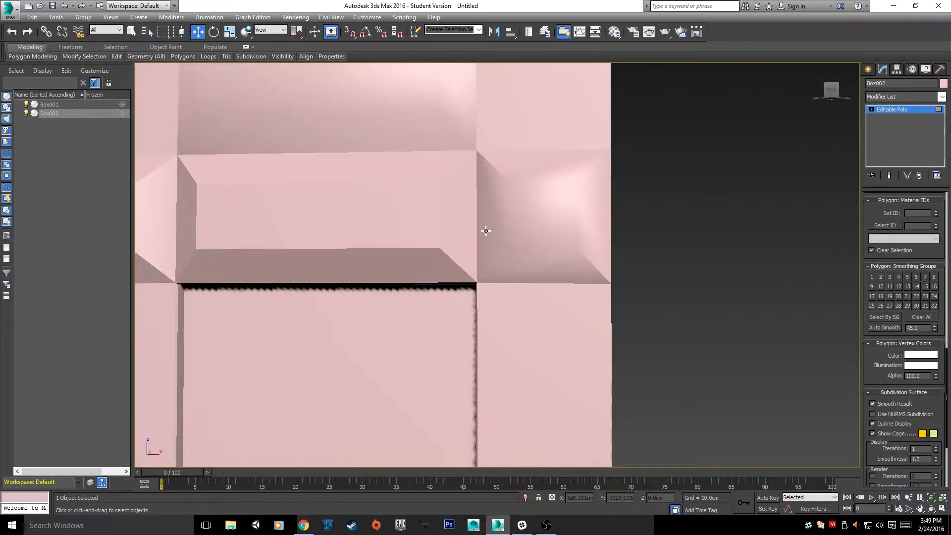
left_click(501, 162)
left_click(480, 184)
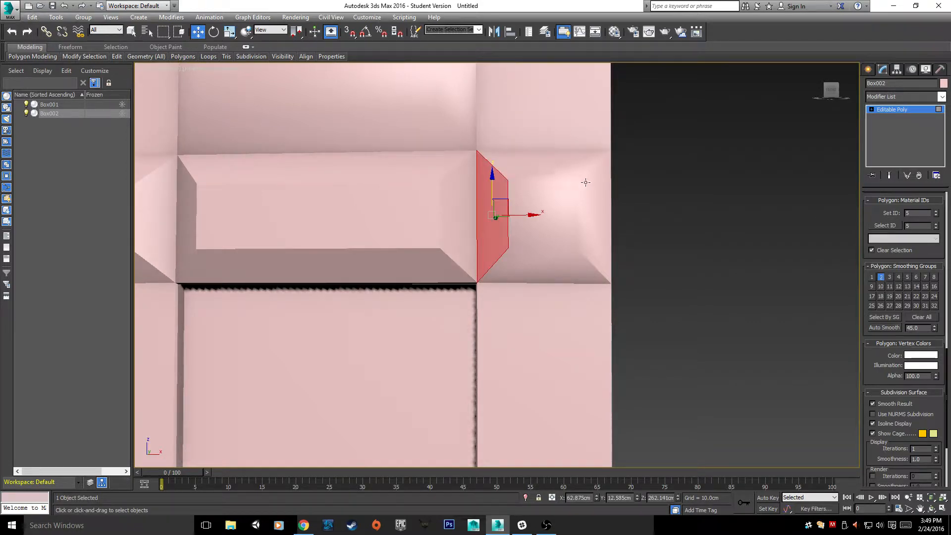
left_click(587, 193)
left_click(554, 167)
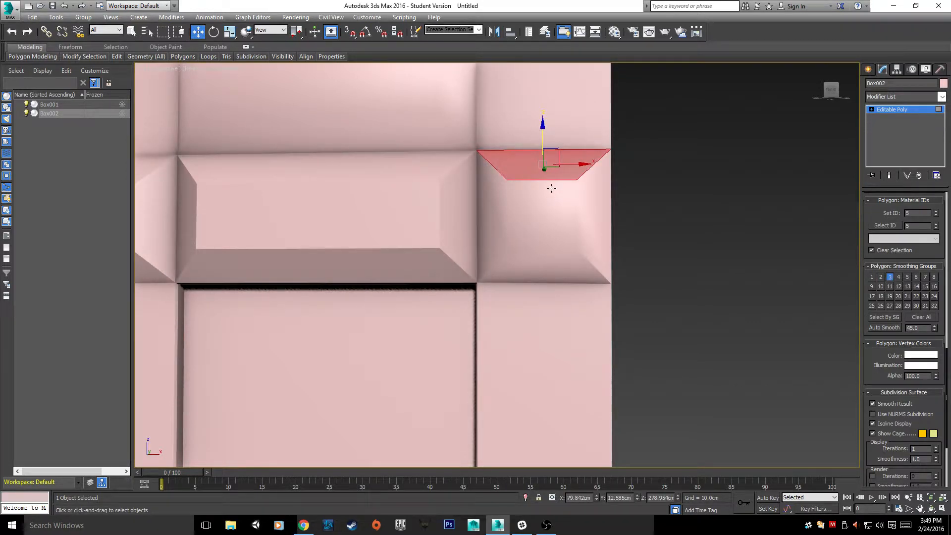
left_click(555, 208)
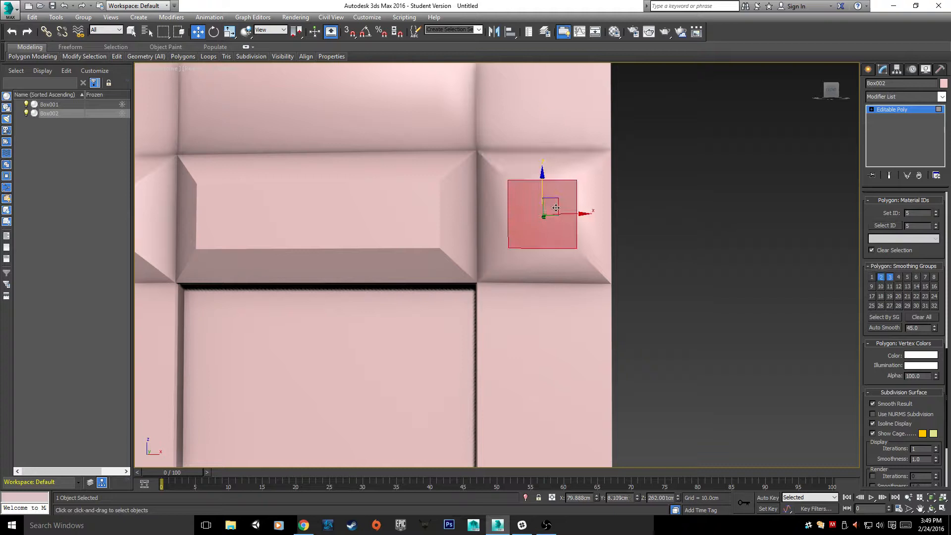
left_click(558, 275)
left_click(552, 224)
left_click(496, 232)
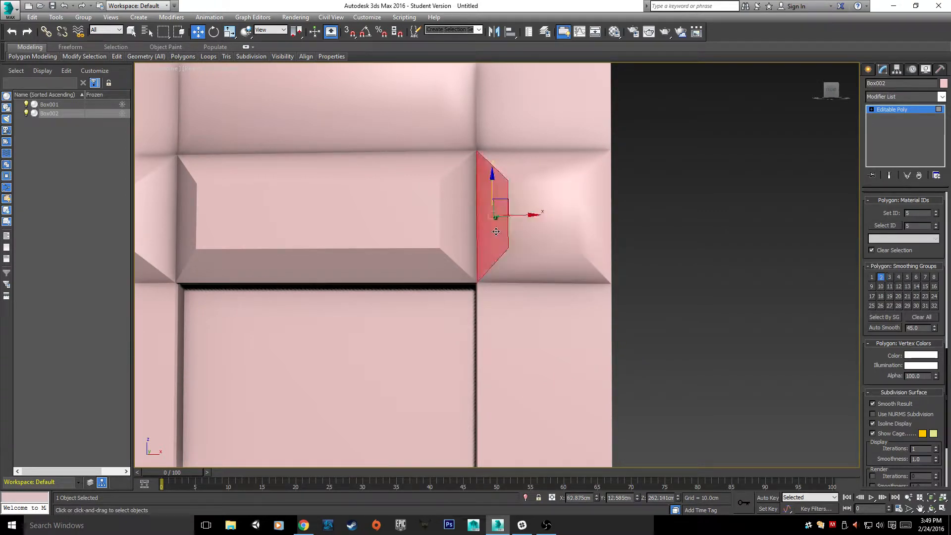
left_click(565, 213)
left_click(598, 242)
left_click(527, 239)
middle_click_drag(608, 219, 601, 243)
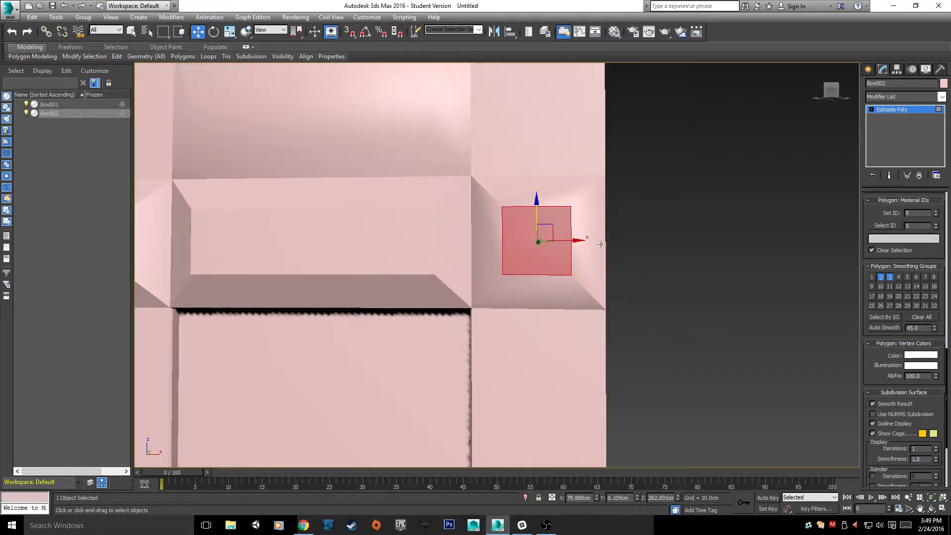
scroll(601, 244, "up", 3)
left_click(594, 236)
left_click(446, 103)
scroll(660, 200, "down", 2)
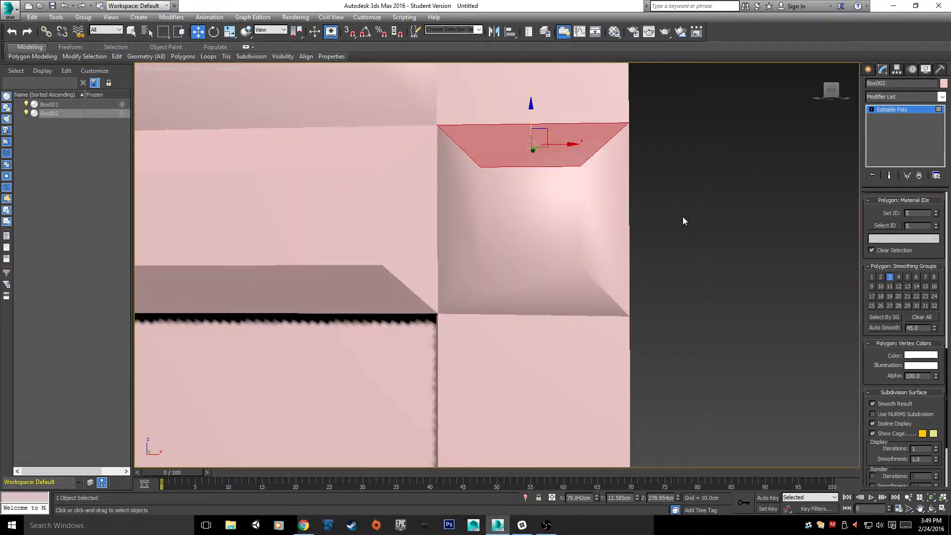
left_click(684, 223)
- Try moving the lower bevelled face of the right small block downward, then undo the move and deselect
left_click_drag(620, 312, 628, 349)
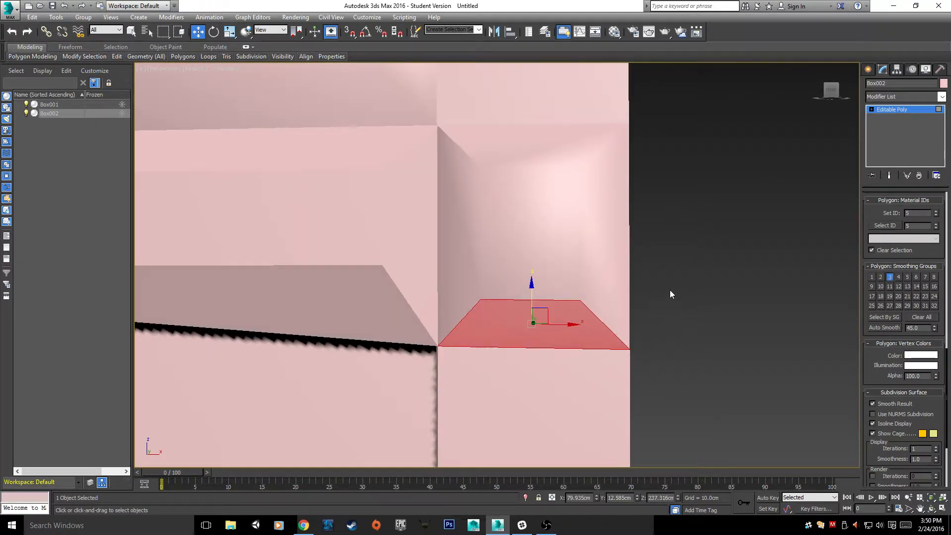
key("ctrl+z")
left_click(702, 297)
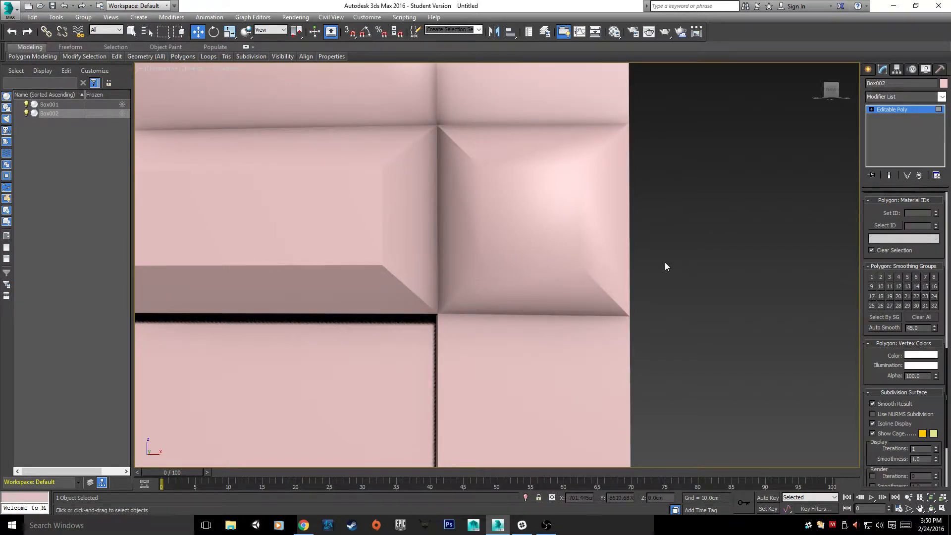
- Select all polygons of the whole doorway, clear their smoothing groups, and deselect them
scroll(822, 366, "down", 5)
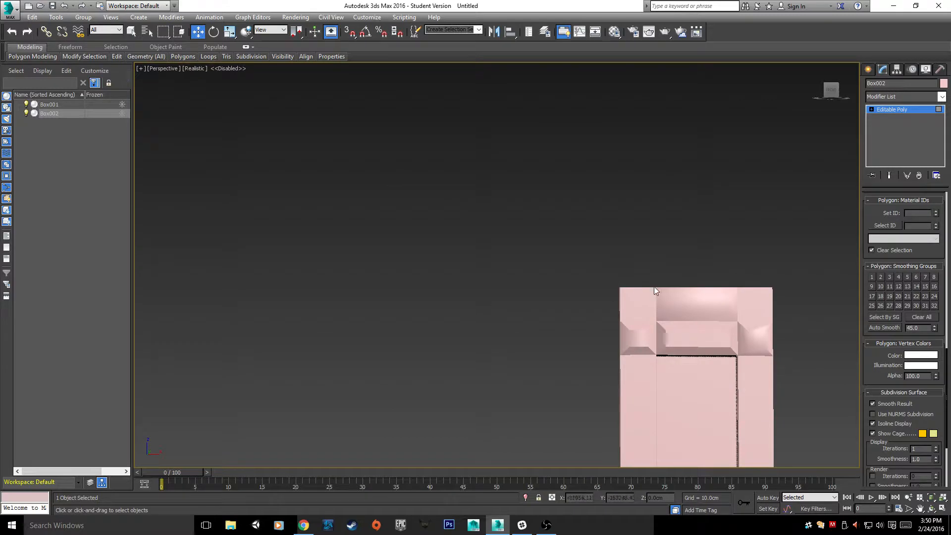
middle_click_drag(654, 286, 384, 87)
left_click_drag(345, 83, 532, 384)
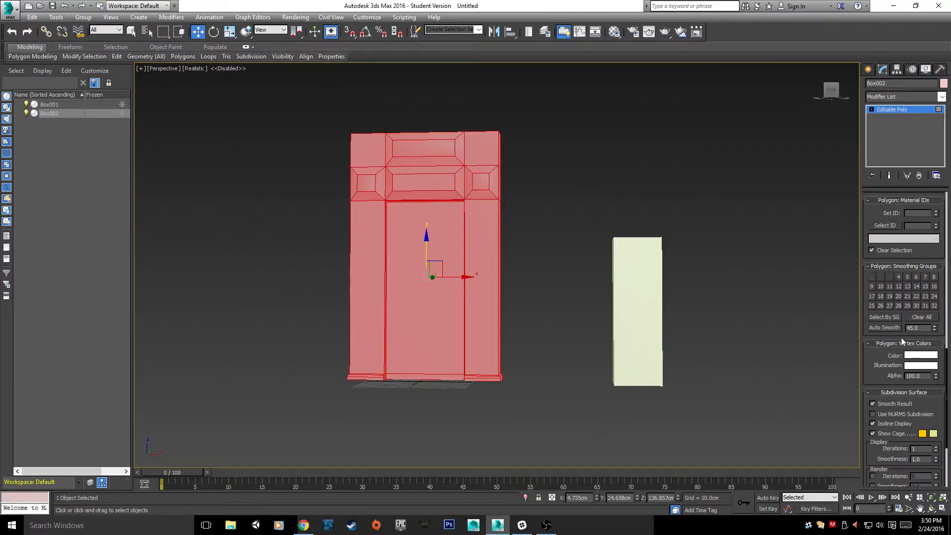
left_click(915, 316)
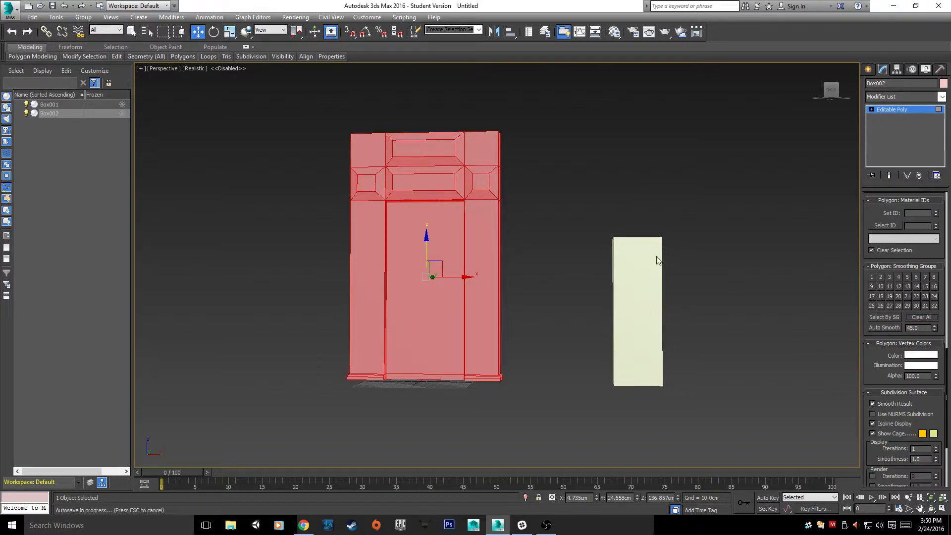
left_click(590, 196)
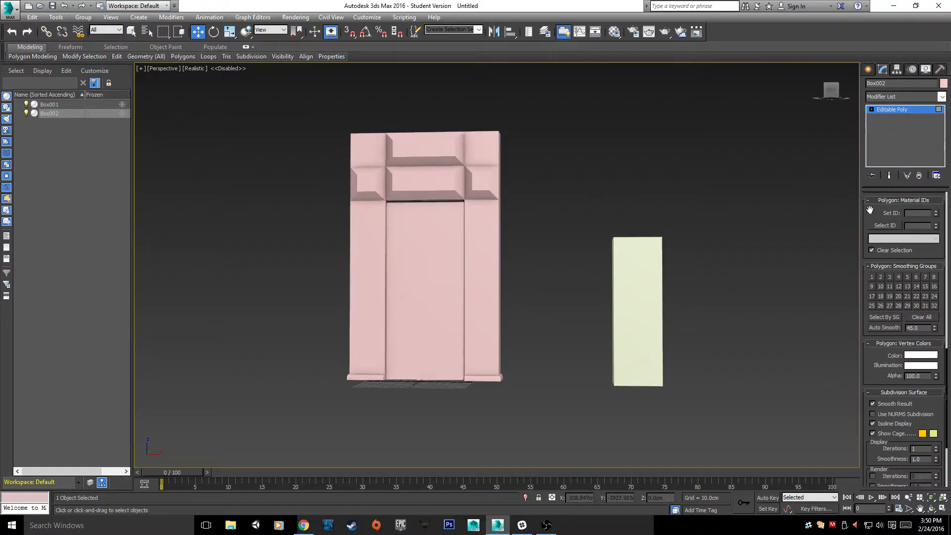
left_click_drag(885, 209, 885, 489)
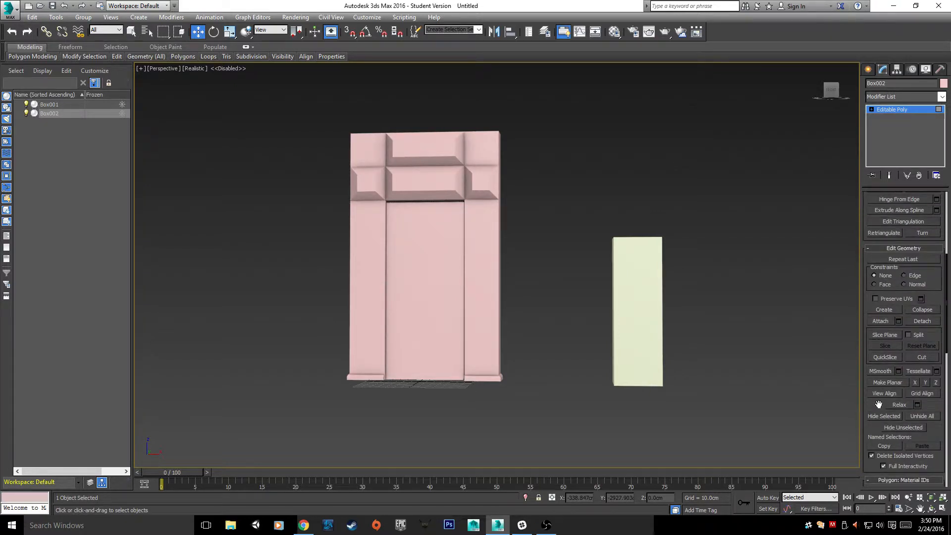
left_click_drag(879, 405, 879, 534)
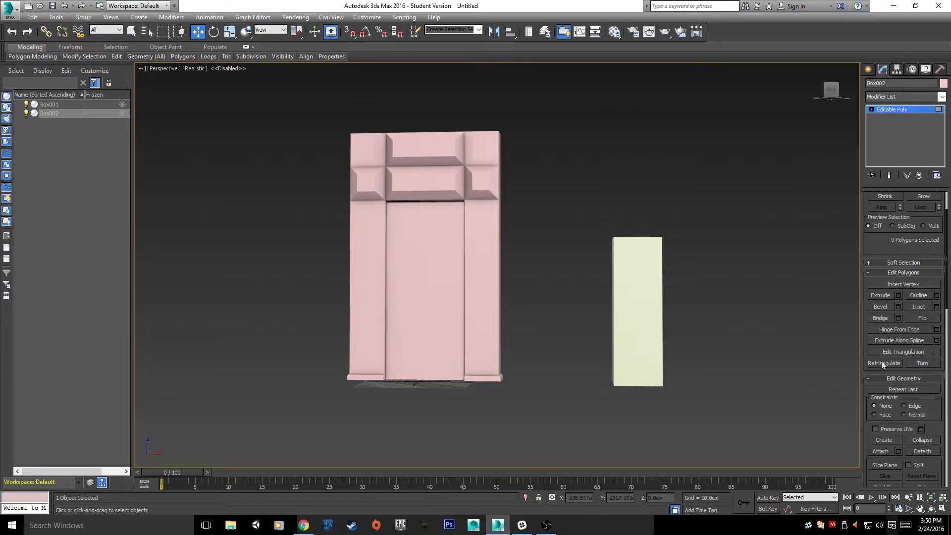
scroll(720, 147, "up", 5)
scroll(719, 147, "down", 5)
middle_click_drag(711, 147, 765, 133)
middle_click_drag(748, 146, 765, 176, "alt")
left_click(897, 69)
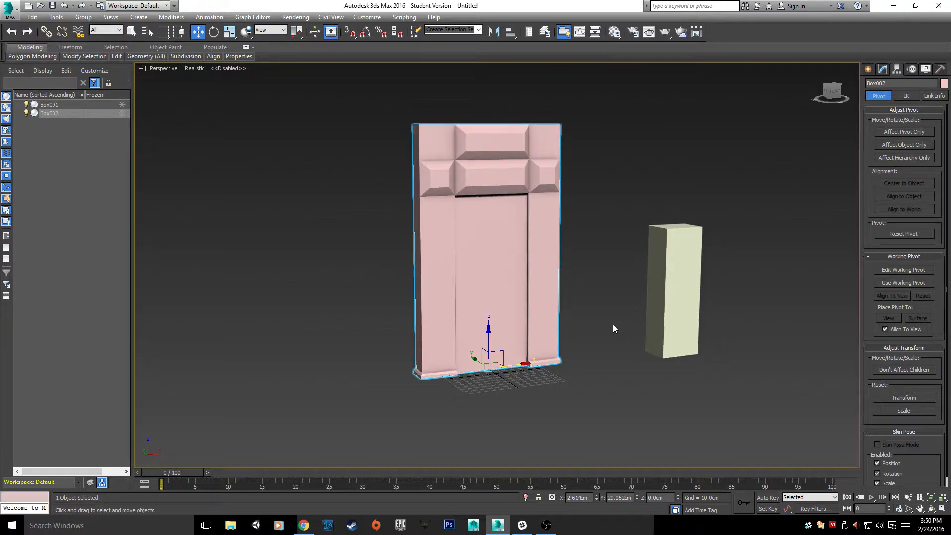
scroll(584, 350, "up", 5)
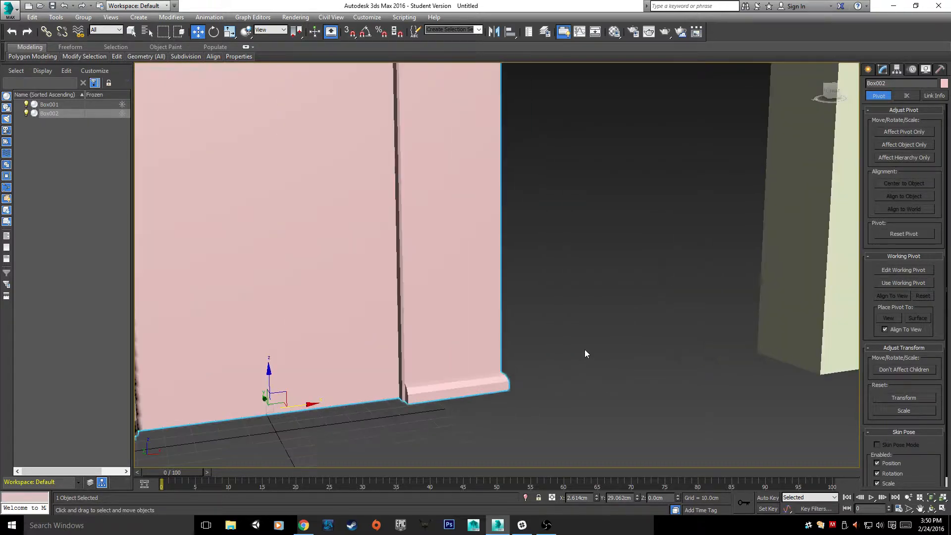
scroll(639, 295, "down", 5)
middle_click_drag(656, 267, 576, 495, "alt")
middle_click_drag(162, 167, 182, 88)
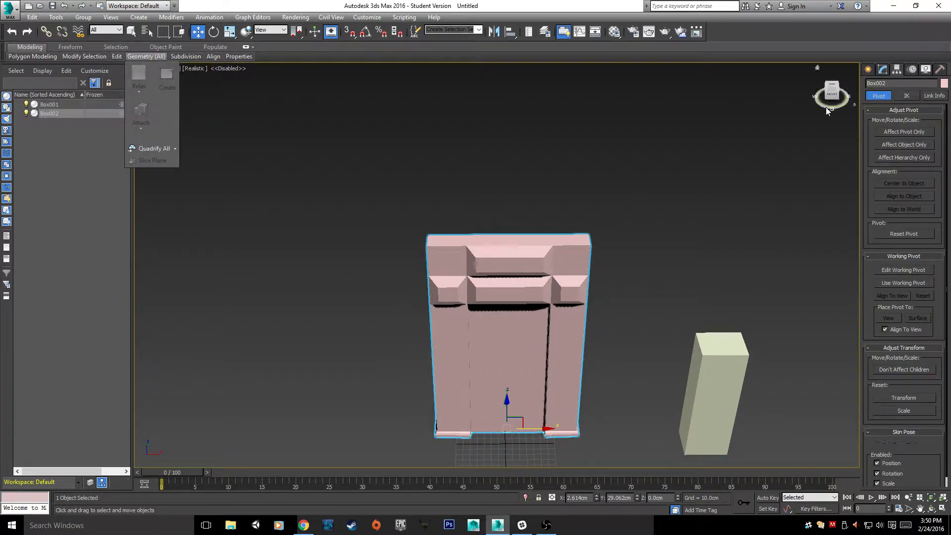
- Insert a vertical edge loop through the centre of the doorway with Swift Loop
left_click(886, 69)
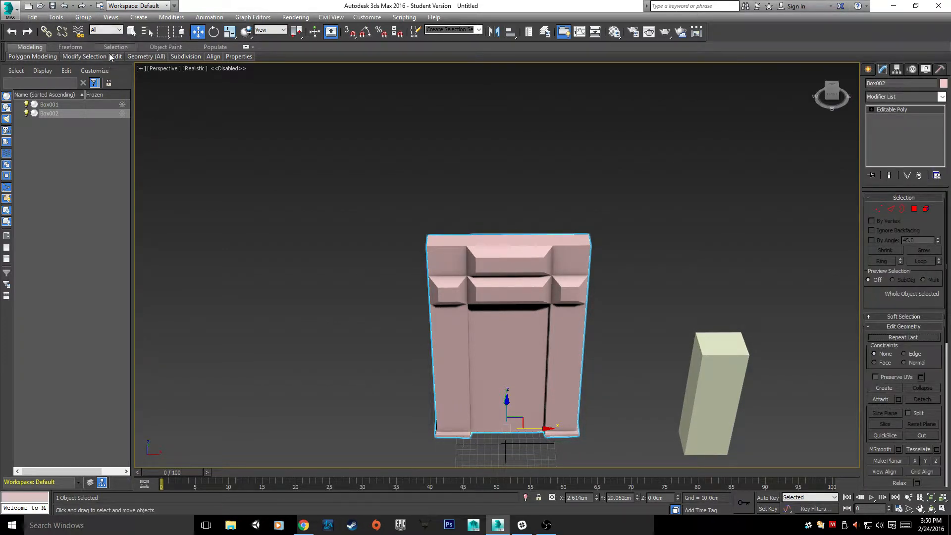
mouse_move(111, 58)
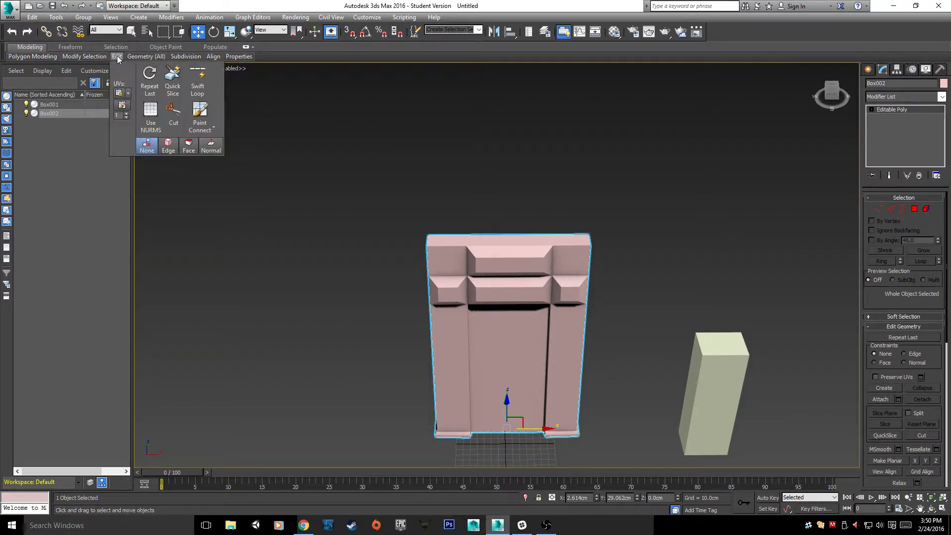
left_click(196, 84)
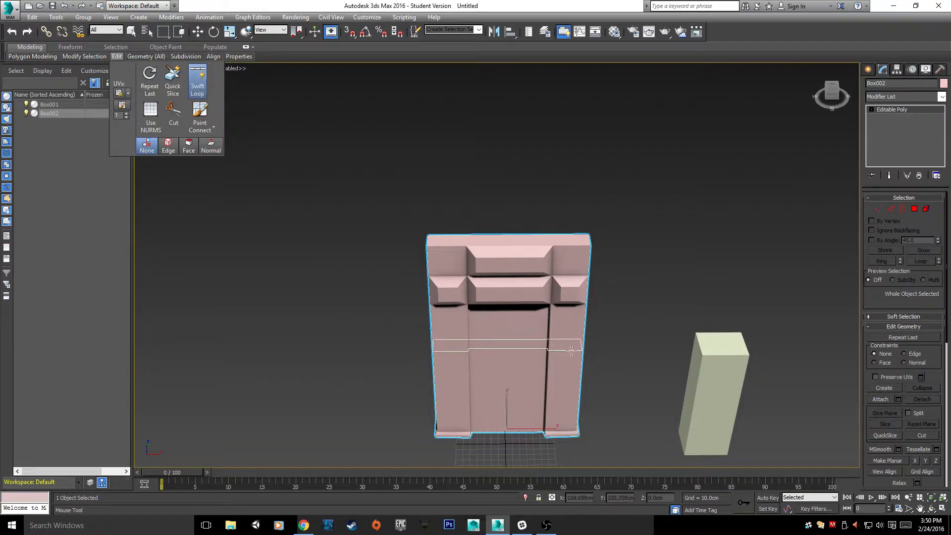
left_click(509, 300)
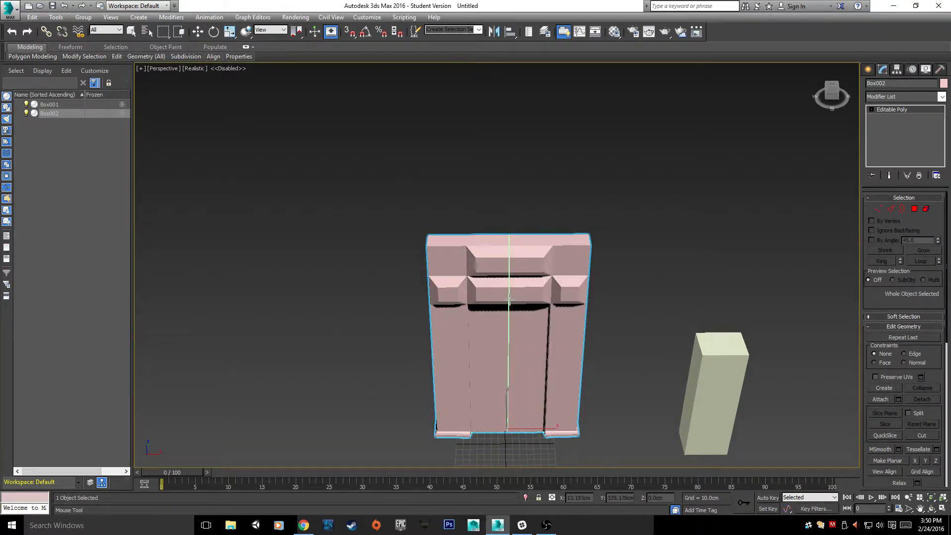
- Select the polygons of the doorway's right half in the Top view and delete them
left_click(915, 209)
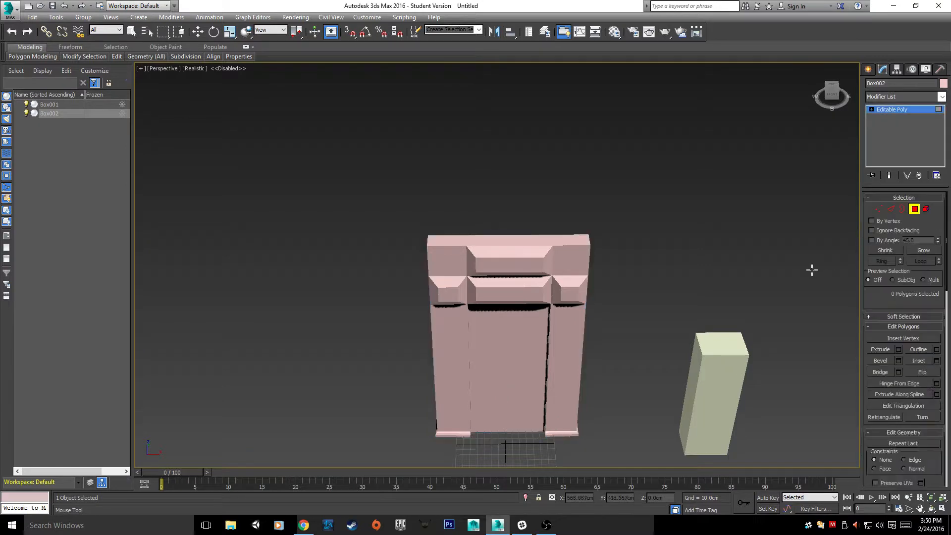
key("alt+w")
left_click(365, 174)
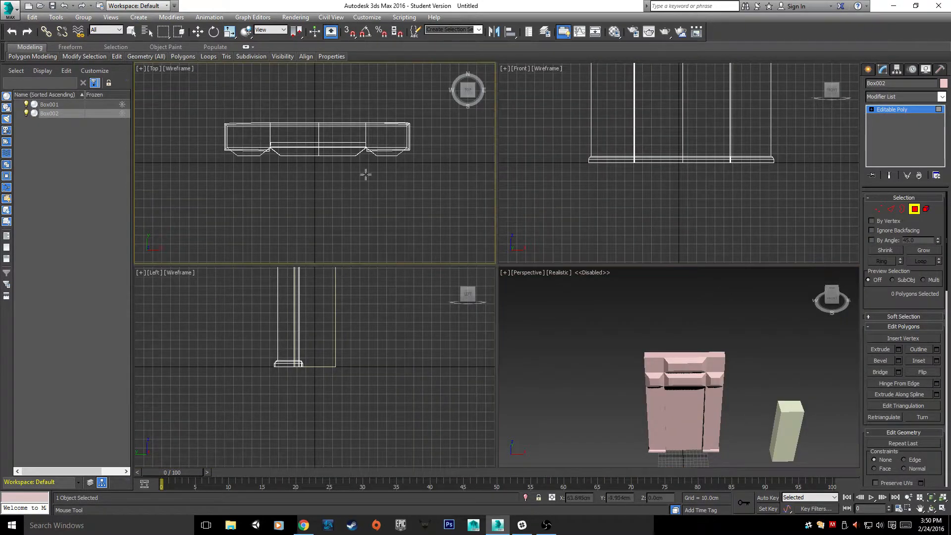
key("w")
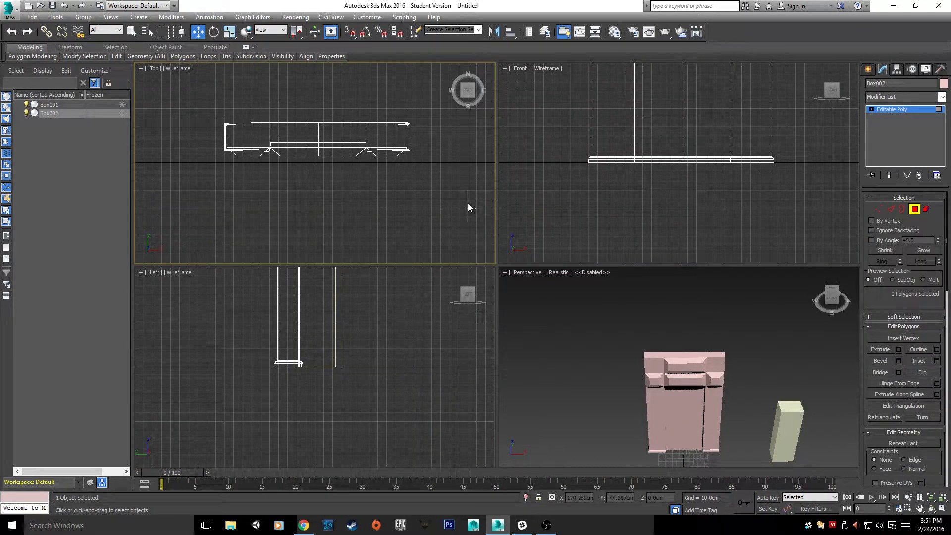
left_click_drag(467, 203, 337, 111)
key("Delete")
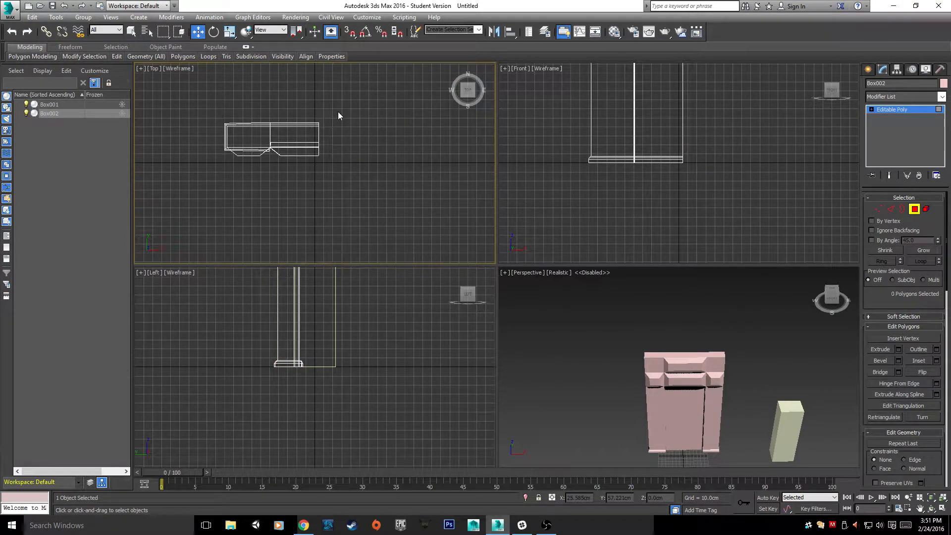
- Show the remaining half of the doorway in a maximized Perspective view and return from polygon editing to the object's top level
middle_click_drag(621, 355, 638, 358, "alt")
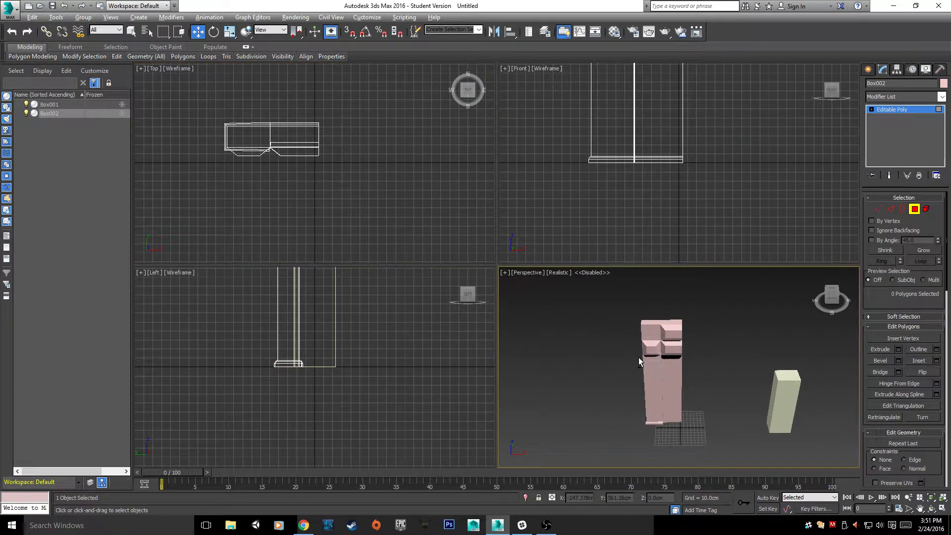
key("alt+w")
right_click(415, 315)
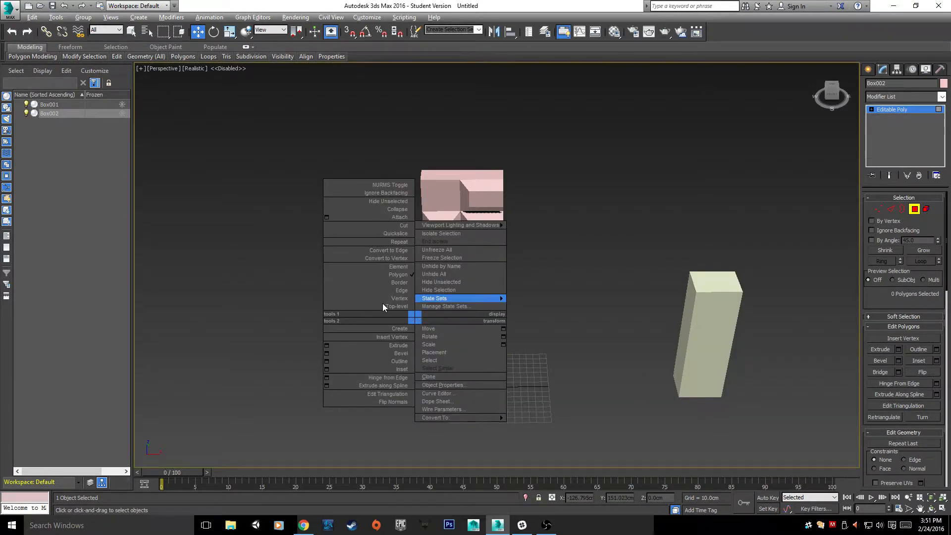
left_click(463, 299)
right_click(475, 292)
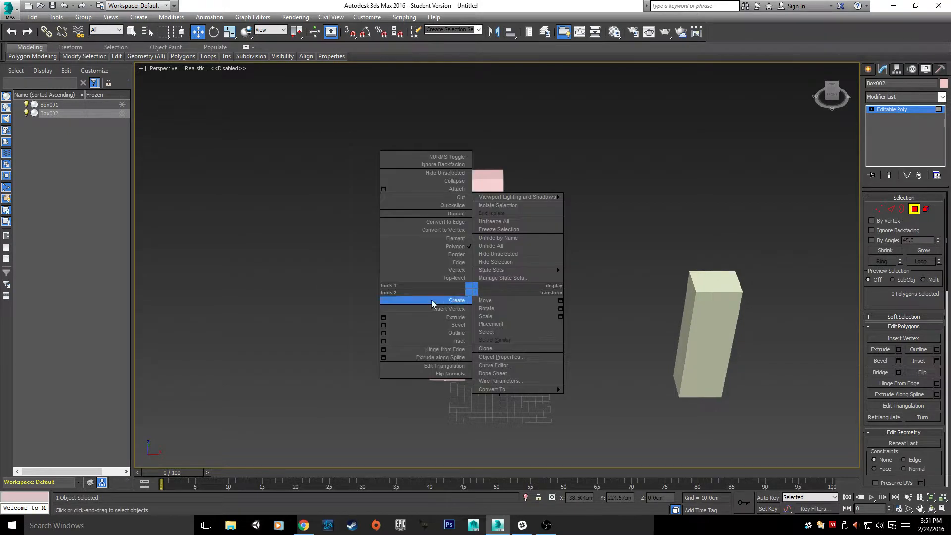
left_click(438, 275)
- Enable Affect Pivot Only for the half doorway and centre its pivot on the object
scroll(544, 411, "up", 2)
scroll(544, 411, "up", 3)
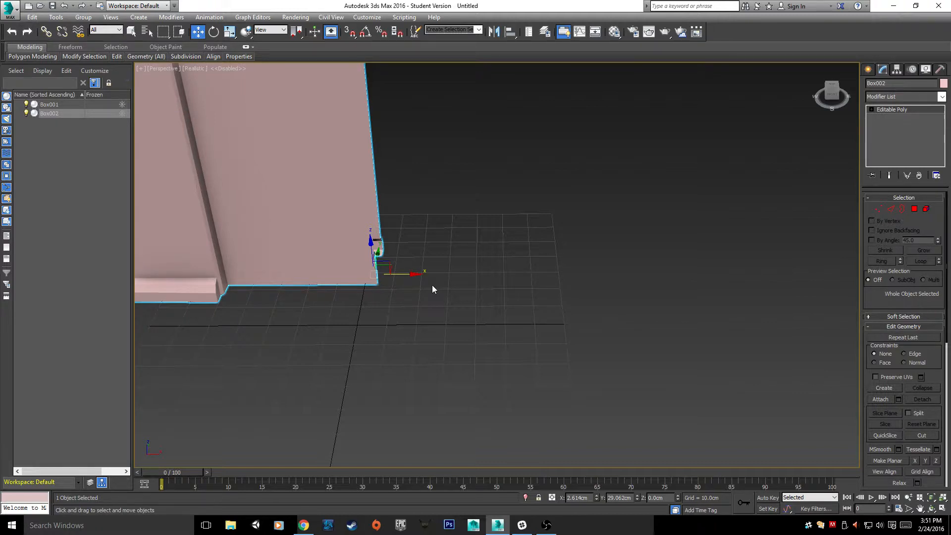
middle_click_drag(465, 265, 680, 397)
left_click(897, 70)
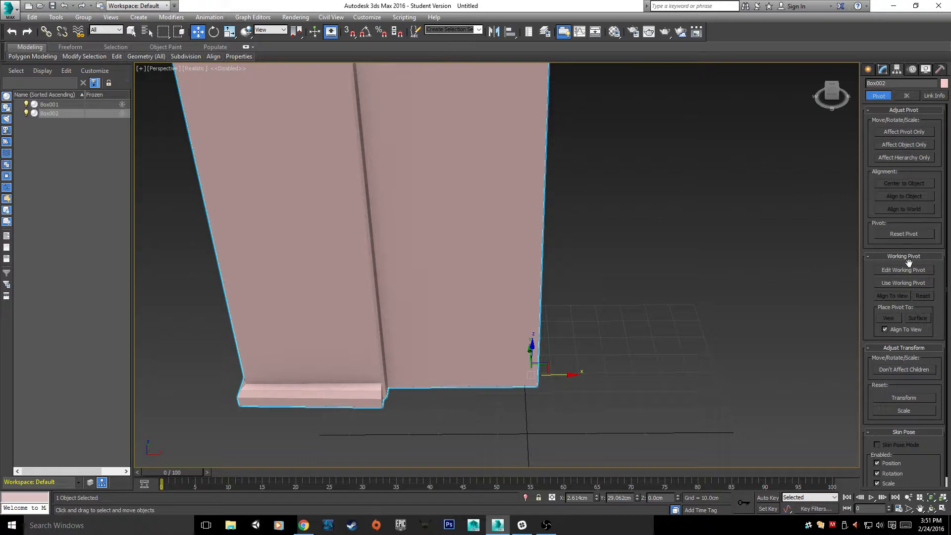
left_click(898, 130)
left_click(915, 184)
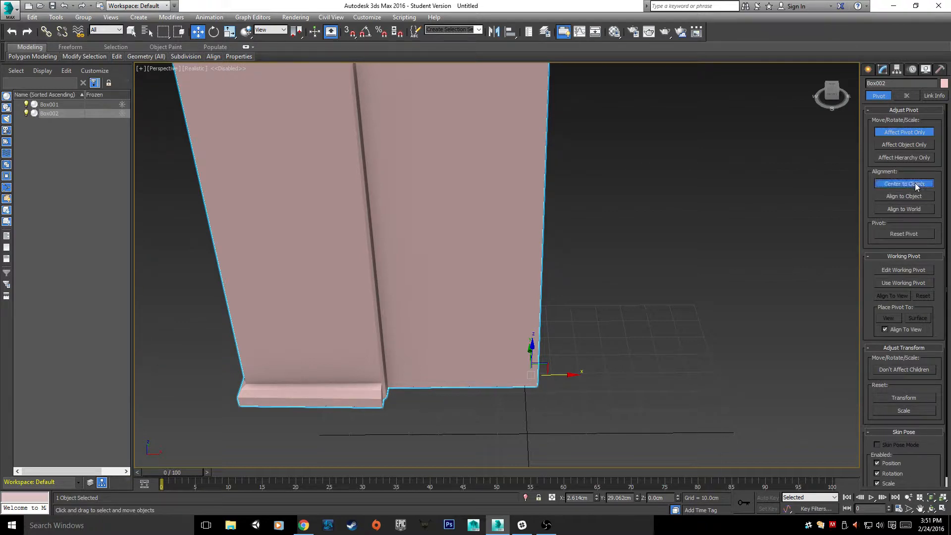
- Align the pivot of Box002 to the object and leave pivot-only adjustment
scroll(808, 234, "down", 5)
middle_click_drag(799, 230, 715, 330)
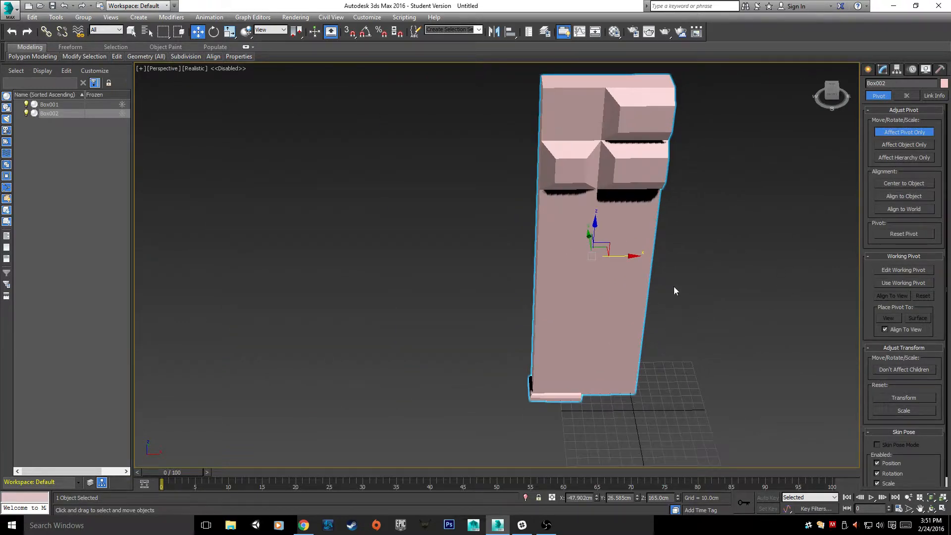
left_click(900, 199)
middle_click_drag(884, 212, 842, 127, "alt")
left_click(885, 71)
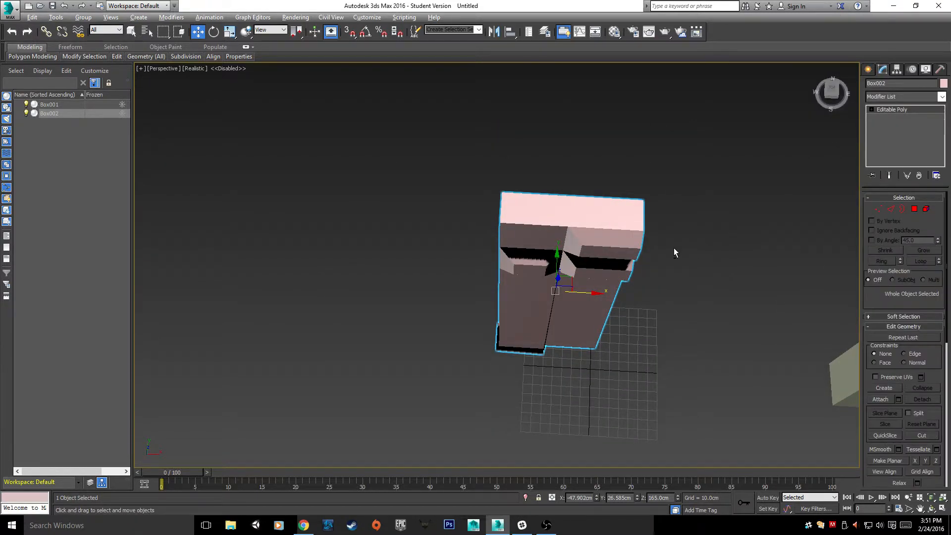
- Rotate Box002 about 48 degrees around its Z axis and reselect it
middle_click_drag(673, 248, 645, 287, "alt")
key("e")
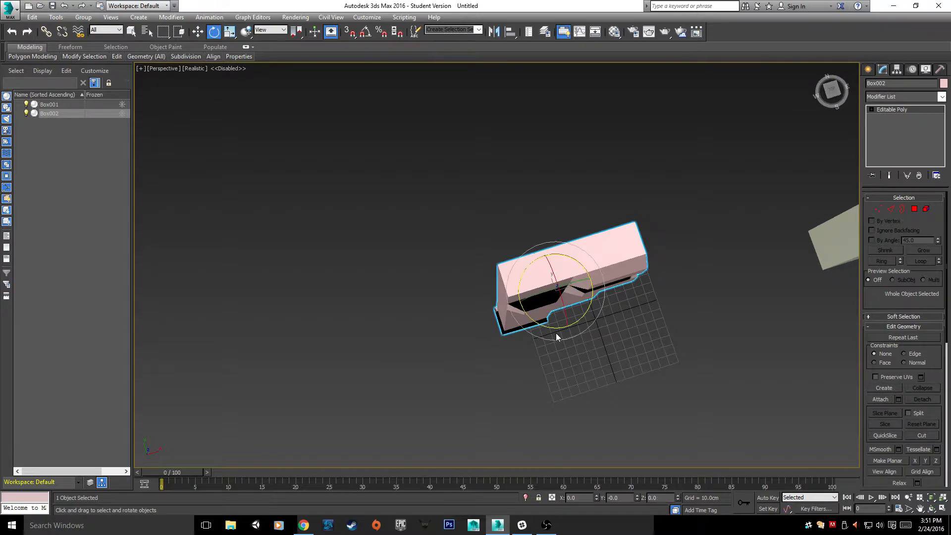
left_click_drag(555, 329, 603, 312)
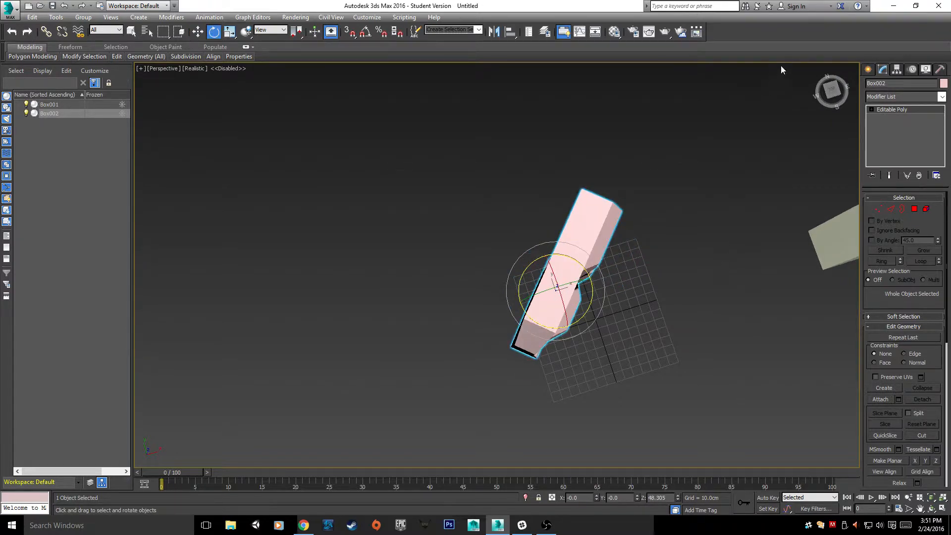
left_click(736, 269)
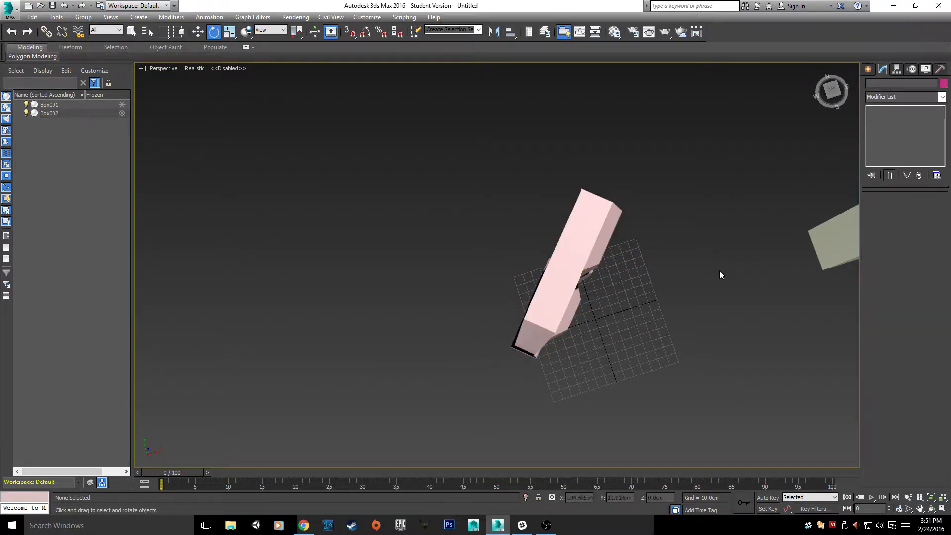
left_click(611, 255)
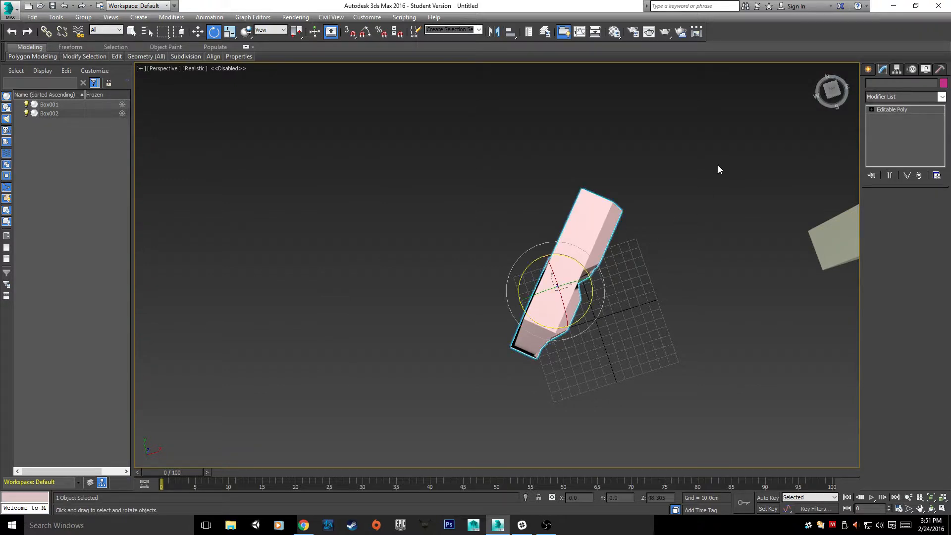
- In pivot-only mode, center the rotated Box002's pivot on the object and try aligning it to the object and to the world
left_click(912, 69)
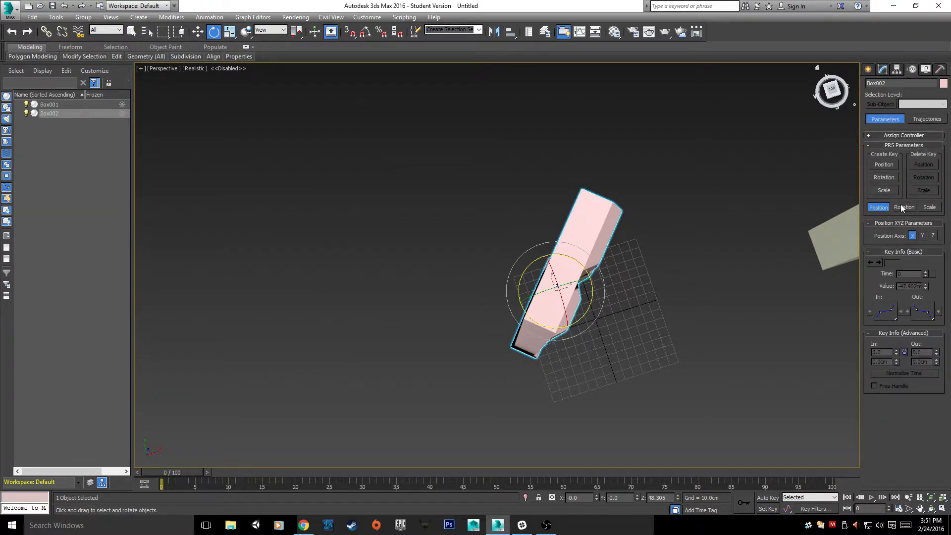
left_click(899, 69)
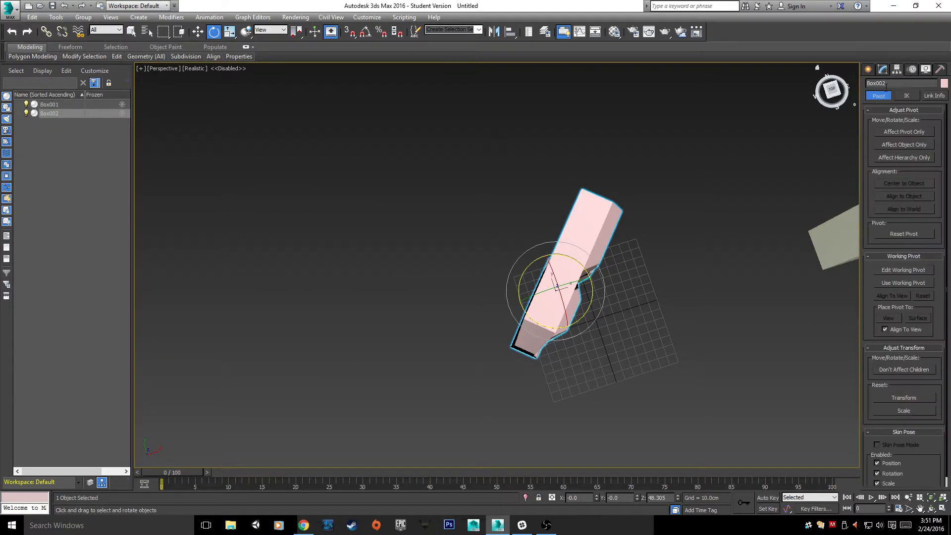
left_click(900, 131)
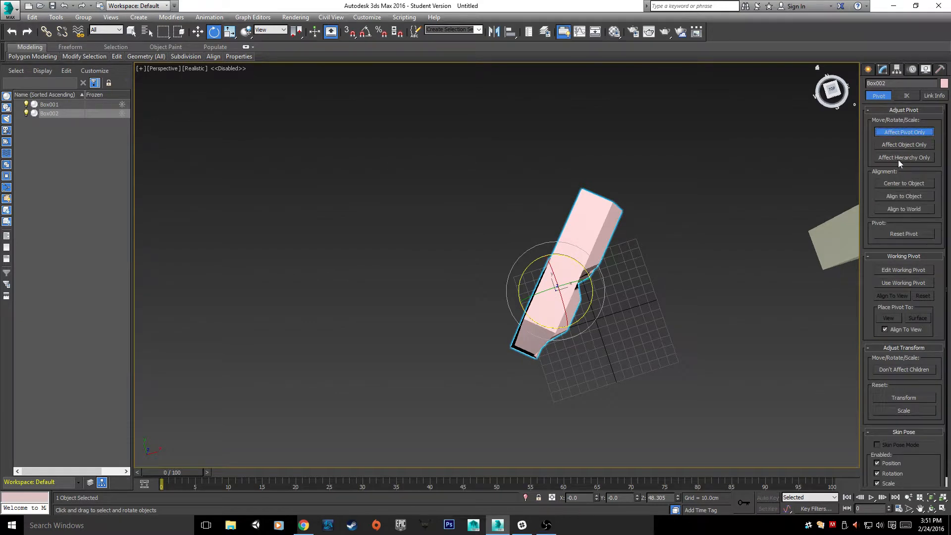
left_click(900, 198)
key("w")
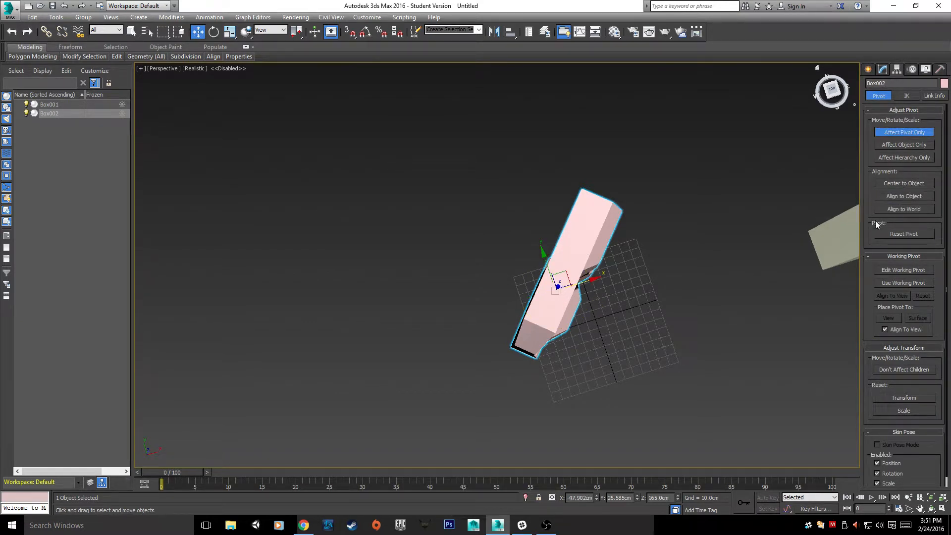
left_click(902, 182)
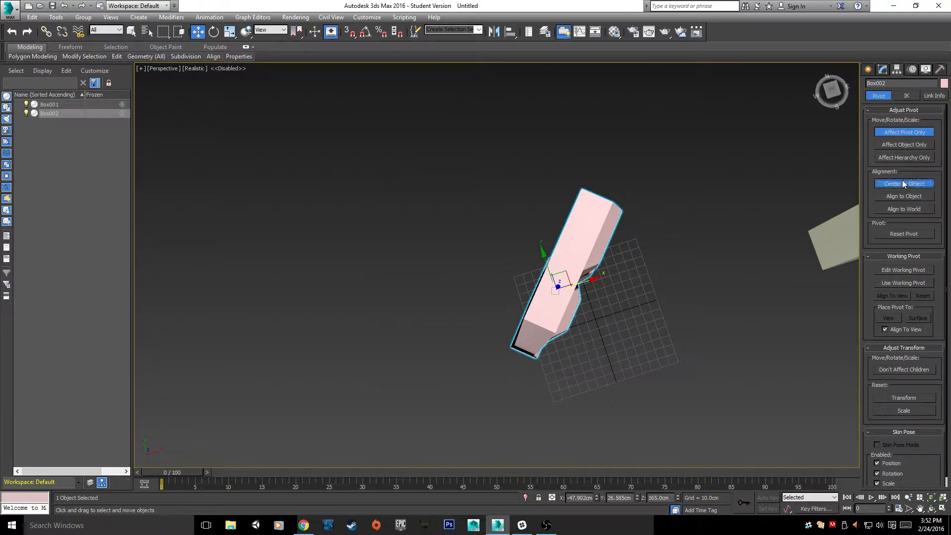
left_click(898, 208)
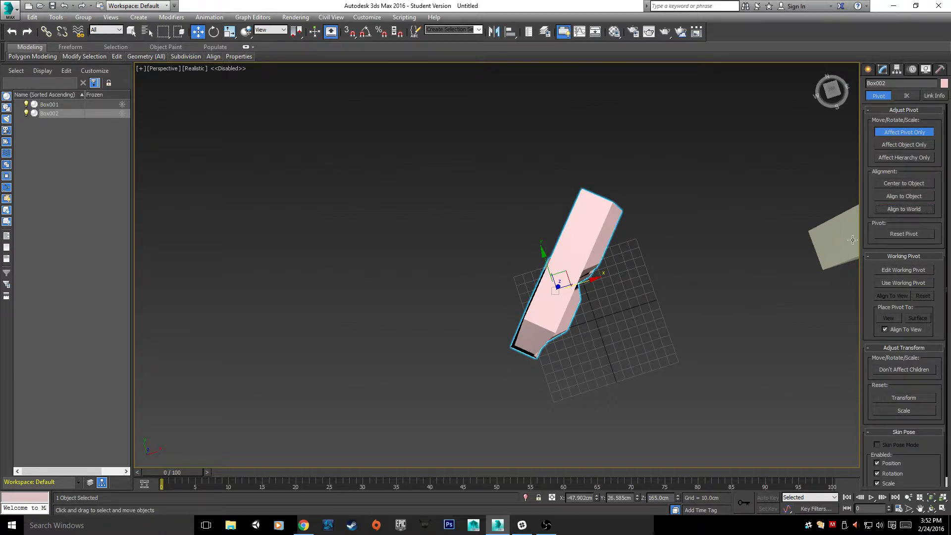
- Reset the pivot of Box002 and center it back on the object
left_click(909, 231)
middle_click_drag(763, 361, 733, 337, "alt")
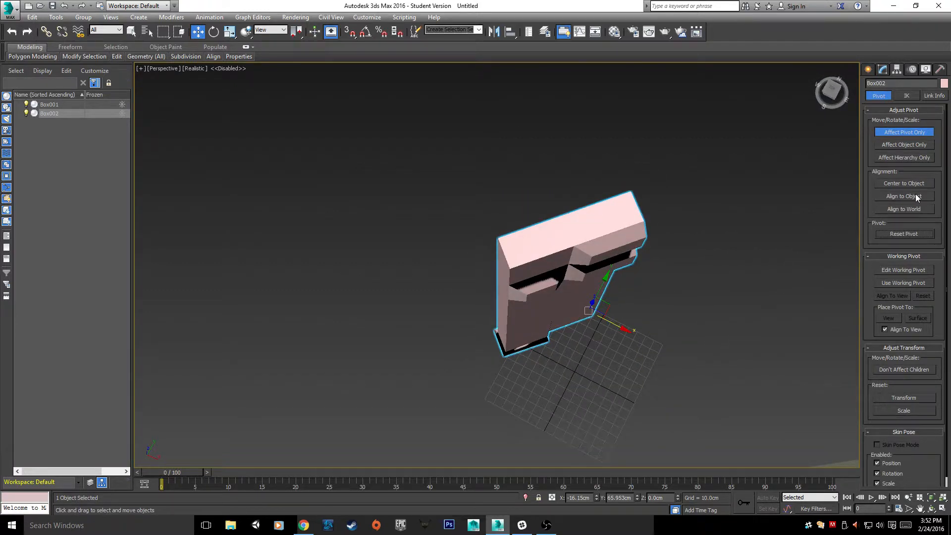
mouse_move(769, 296)
middle_mouse_down("alt")
mouse_move(701, 304)
mouse_move(691, 255)
mouse_move(768, 278)
middle_mouse_up("alt")
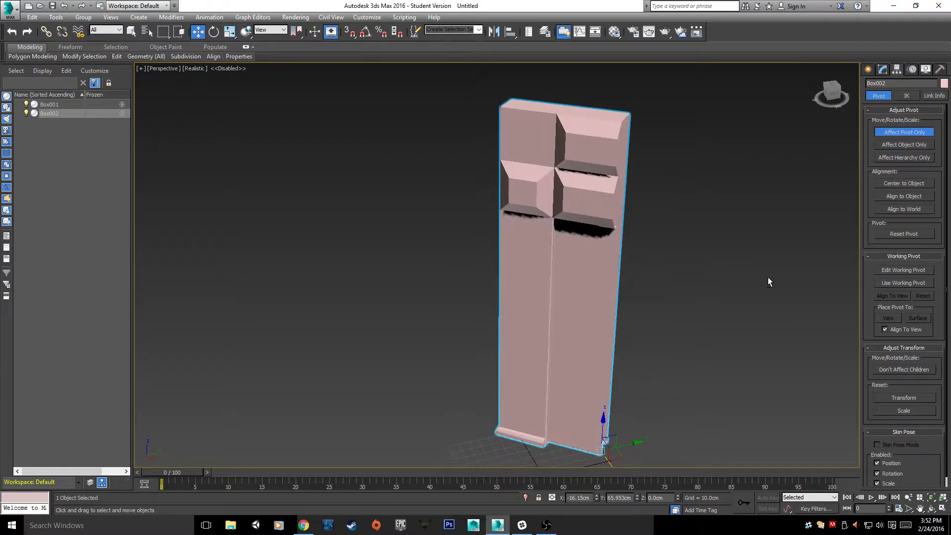
middle_click_drag(700, 318, 670, 374, "alt")
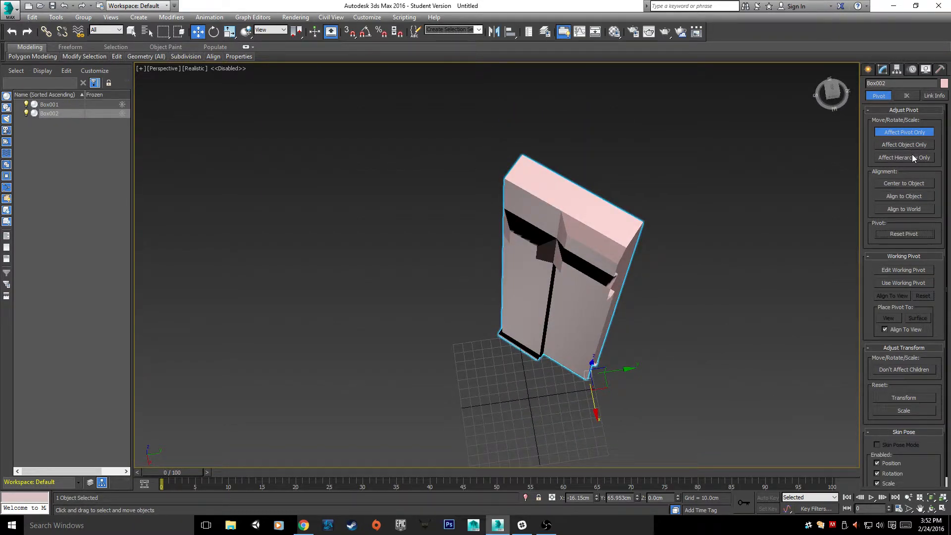
left_click(903, 185)
middle_click_drag(695, 326, 718, 327, "alt")
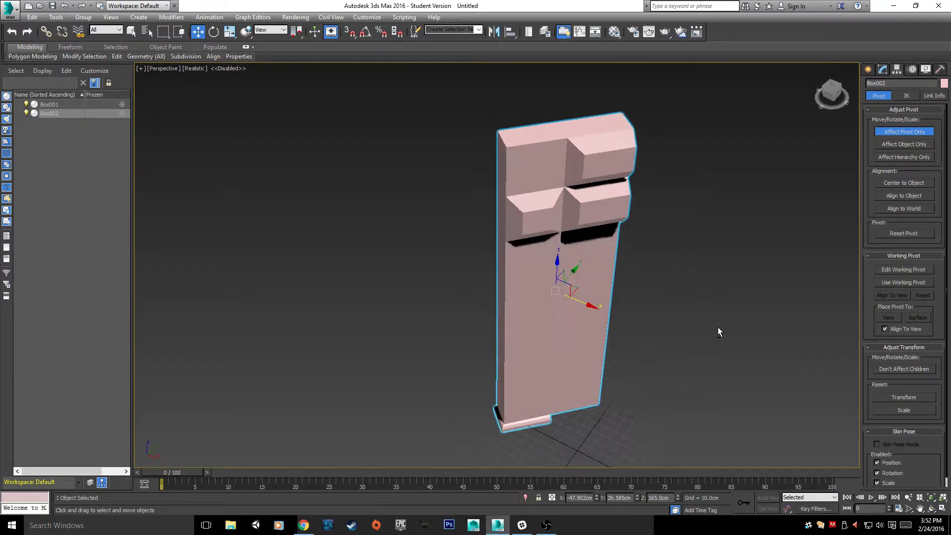
- Undo the recent pivot changes and the rotation of Box002
left_click(745, 302)
key("ctrl+z")
key("ctrl+z")
key("ctrl+z")
key("ctrl+z")
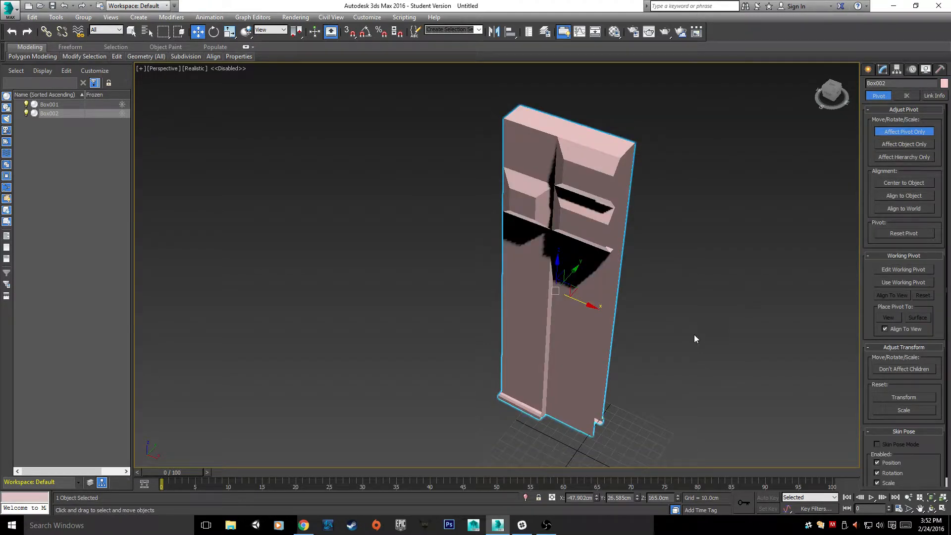
- Switch Box002 to object-only adjustment and center the object to its pivot
middle_click_drag(694, 334, 756, 307, "alt")
middle_click_drag(715, 240, 711, 266)
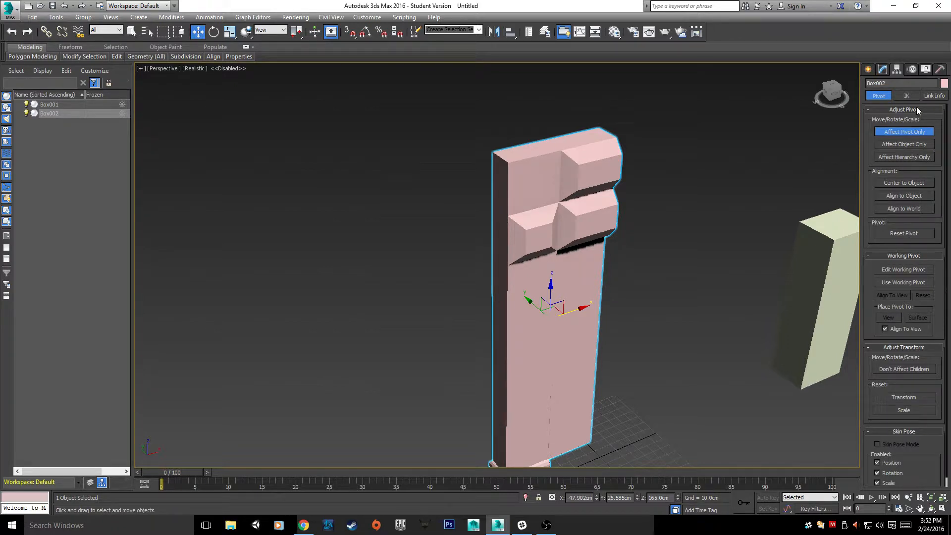
left_click(910, 144)
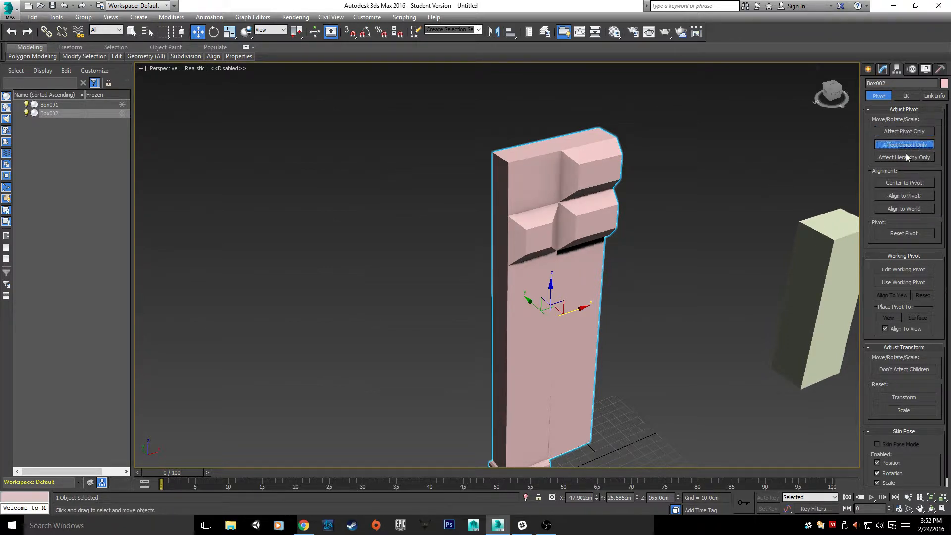
left_click(906, 180)
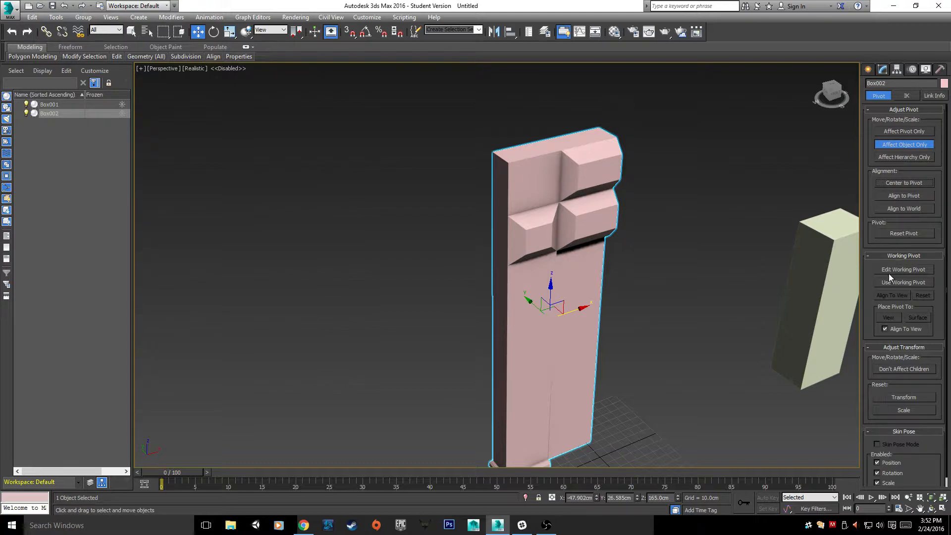
- Turn on working pivot editing and examine where the working pivot sits relative to both boxes
left_click(905, 270)
middle_click_drag(771, 364, 791, 172)
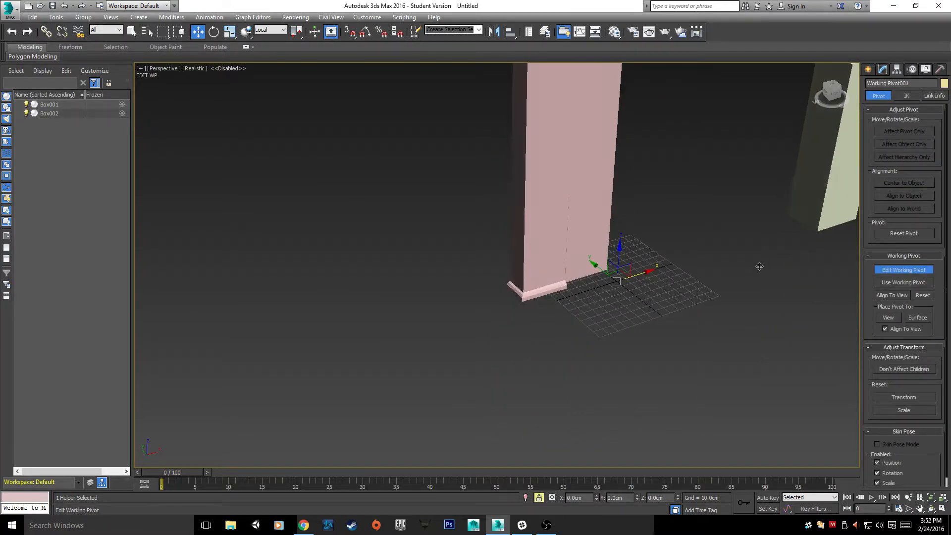
middle_click_drag(760, 265, 804, 219, "alt")
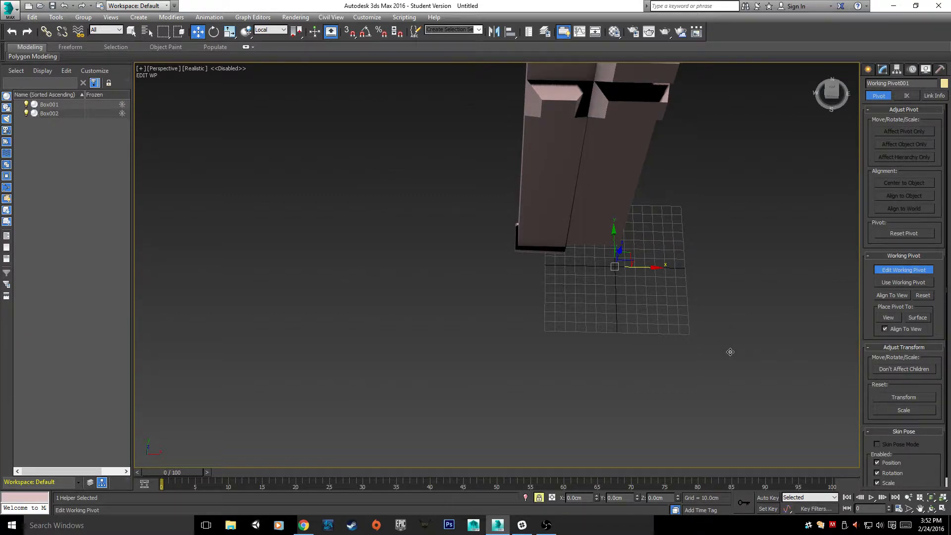
middle_click_drag(730, 352, 593, 264, "alt")
scroll(593, 263, "down", 5)
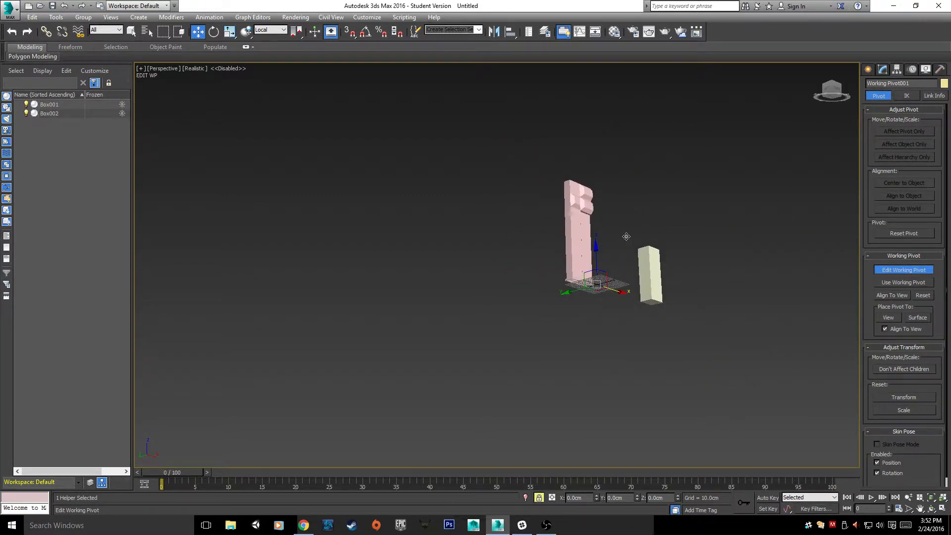
middle_click_drag(626, 237, 583, 247)
scroll(594, 299, "up", 6)
scroll(433, 262, "up", 2)
scroll(433, 262, "down", 5)
middle_click_drag(515, 258, 696, 349)
scroll(697, 349, "down", 2)
mouse_move(629, 302)
middle_mouse_down()
mouse_move(698, 333)
mouse_move(639, 310)
middle_mouse_up()
scroll(548, 336, "up", 5)
scroll(580, 316, "down", 4)
scroll(623, 240, "up", 1)
middle_click_drag(579, 317, 773, 304)
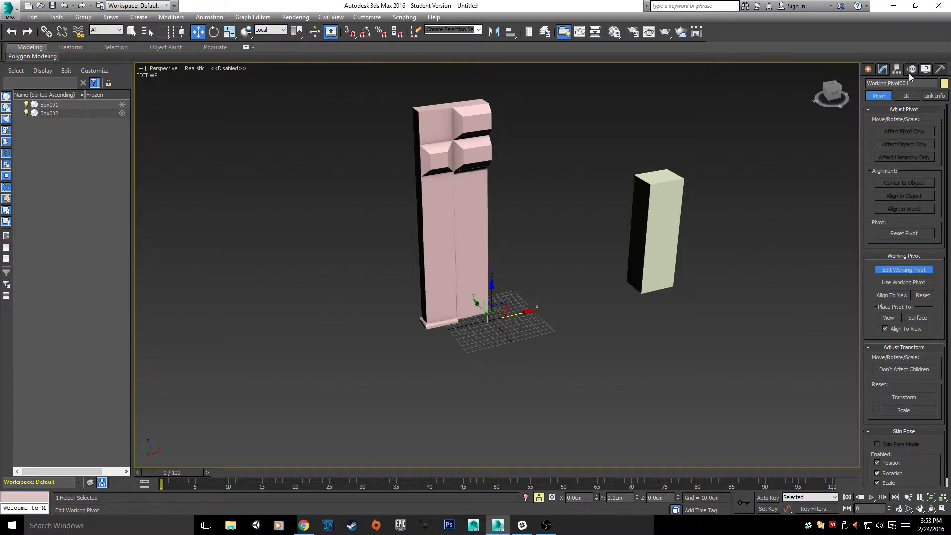
- Try Reset XForm while the working pivot is selected, and turn off working pivot editing
left_click(936, 72)
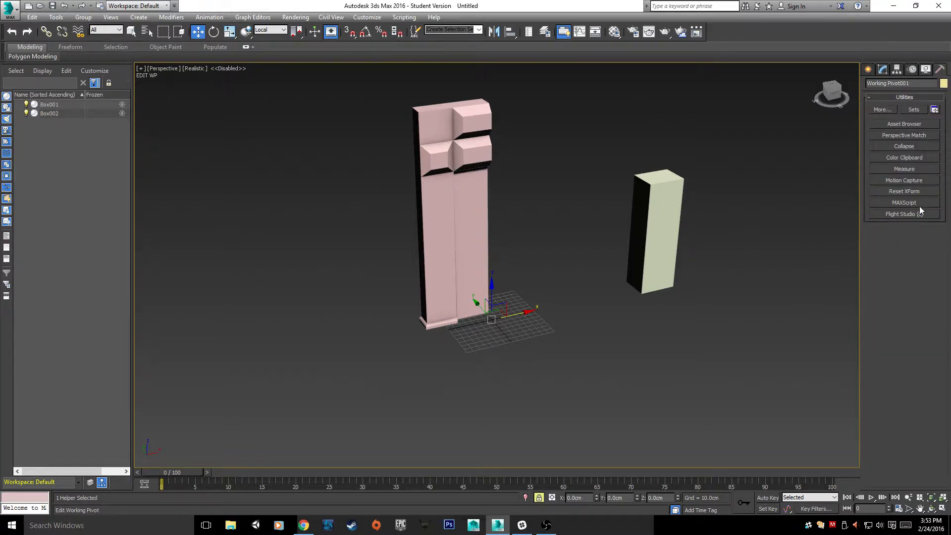
left_click(917, 193)
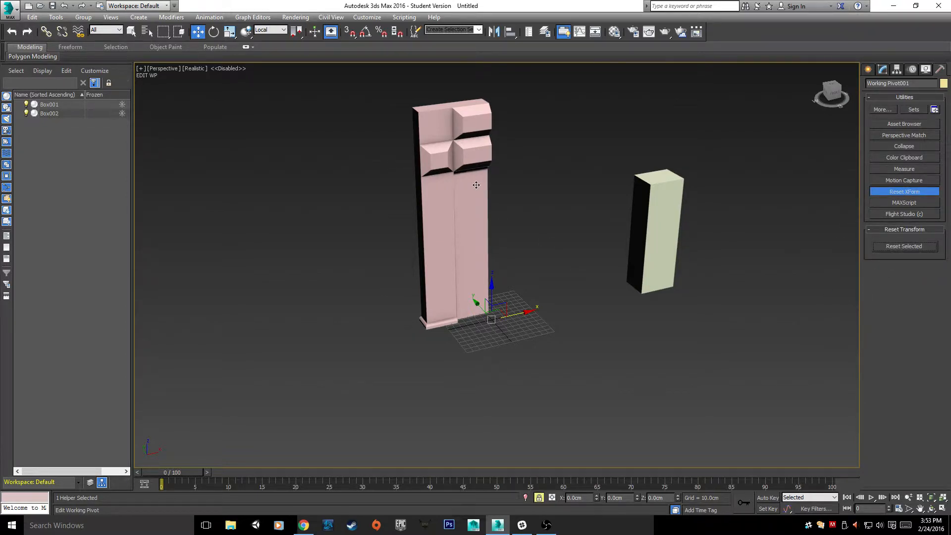
left_click(904, 246)
left_click(868, 69)
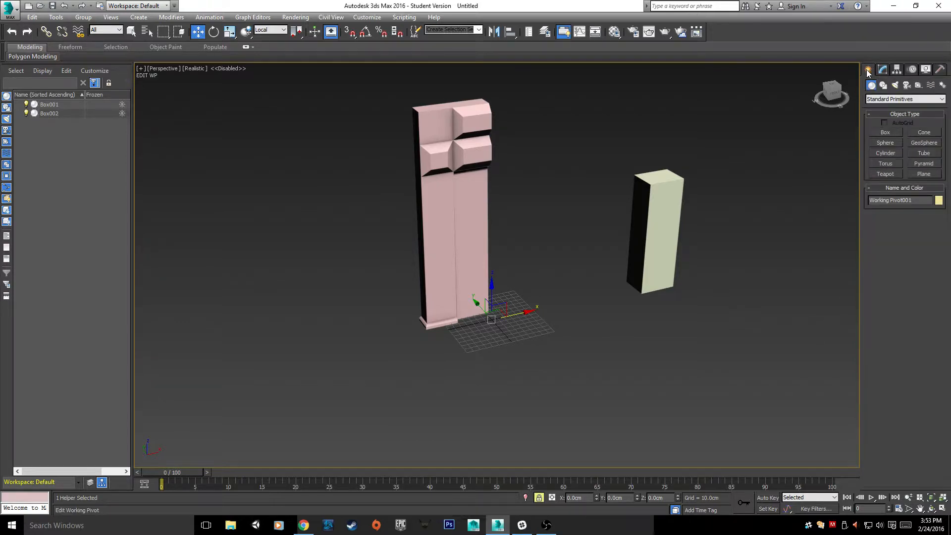
left_click(881, 70)
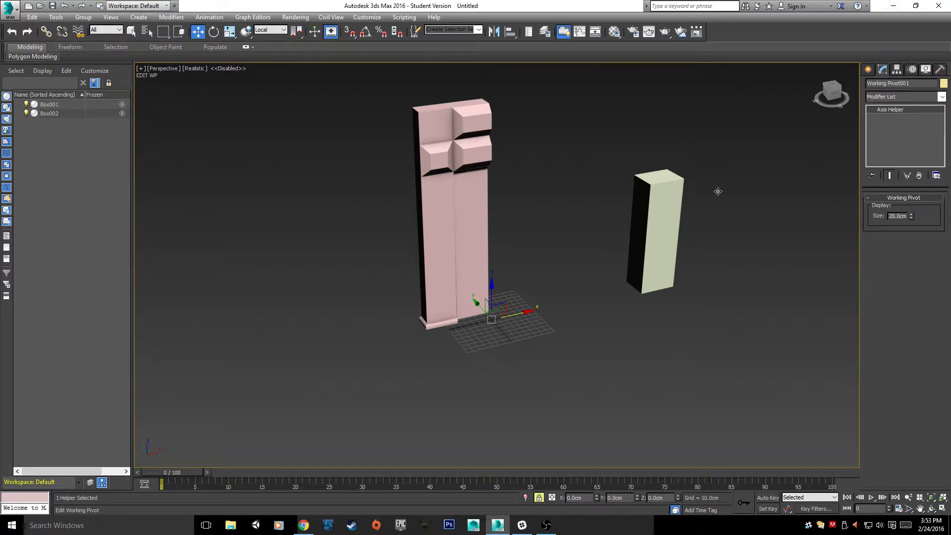
left_click(894, 71)
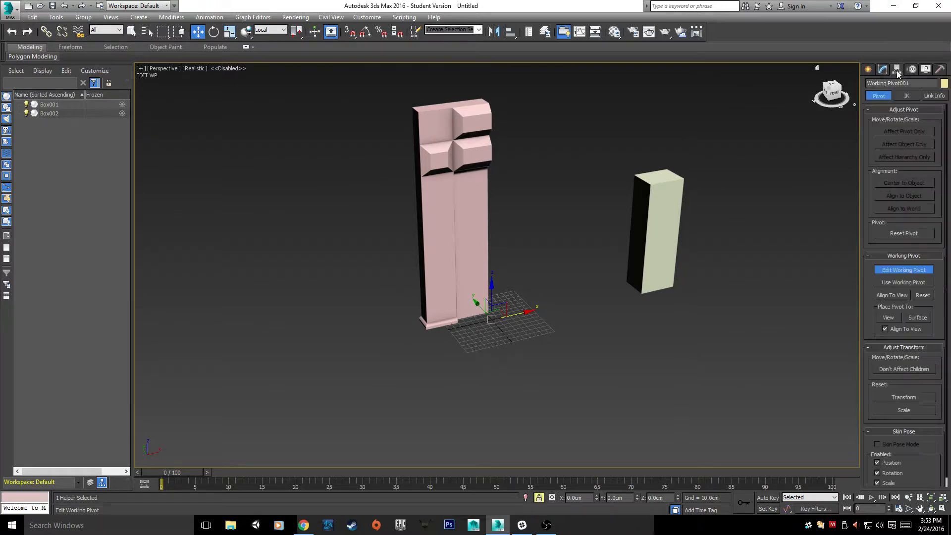
left_click(886, 270)
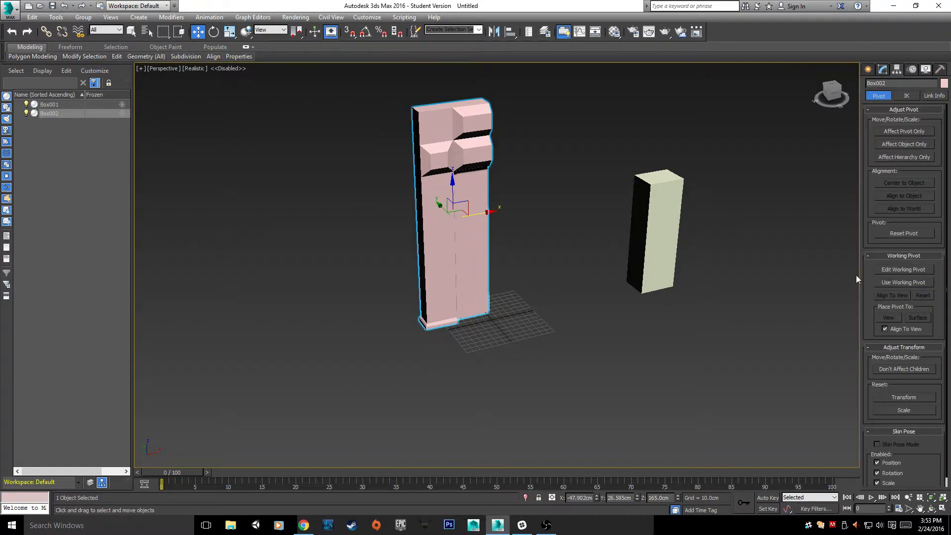
- Apply Reset XForm to Box002 and inspect the XForm entry in its modifier stack
left_click(883, 70)
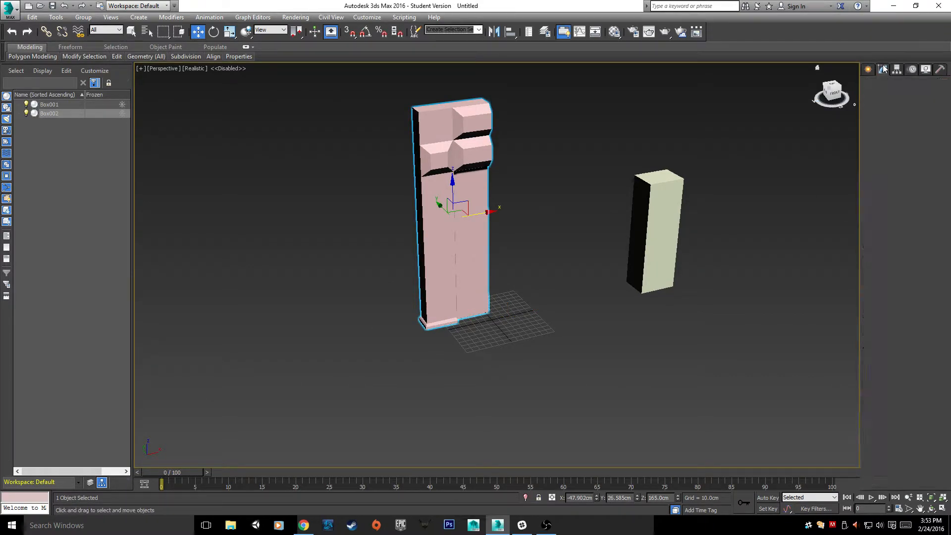
left_click(939, 69)
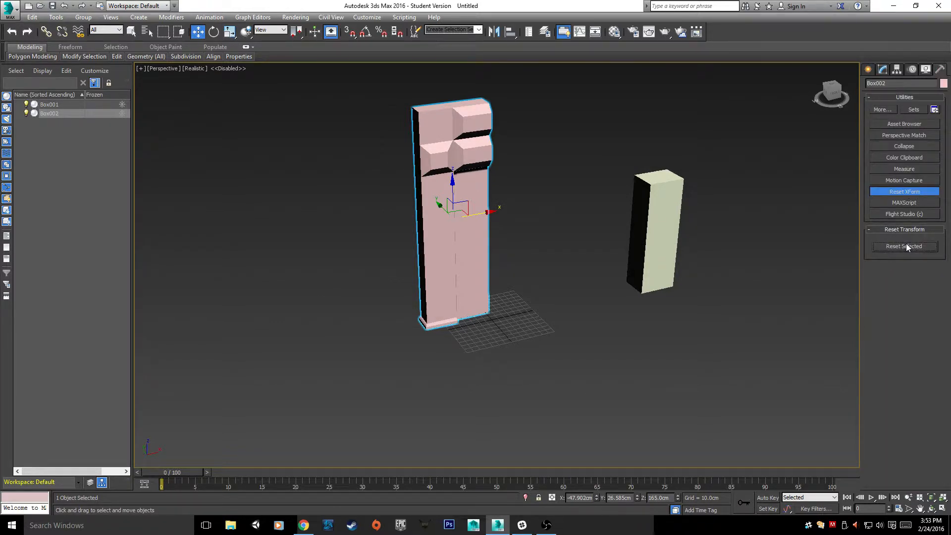
left_click(884, 71)
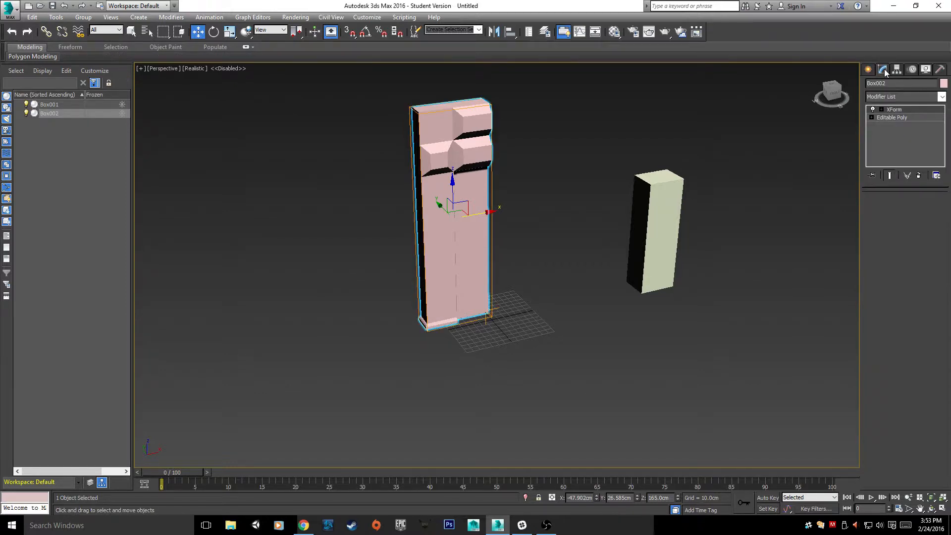
middle_click_drag(769, 212, 448, 218, "alt")
middle_click_drag(352, 300, 570, 358, "alt")
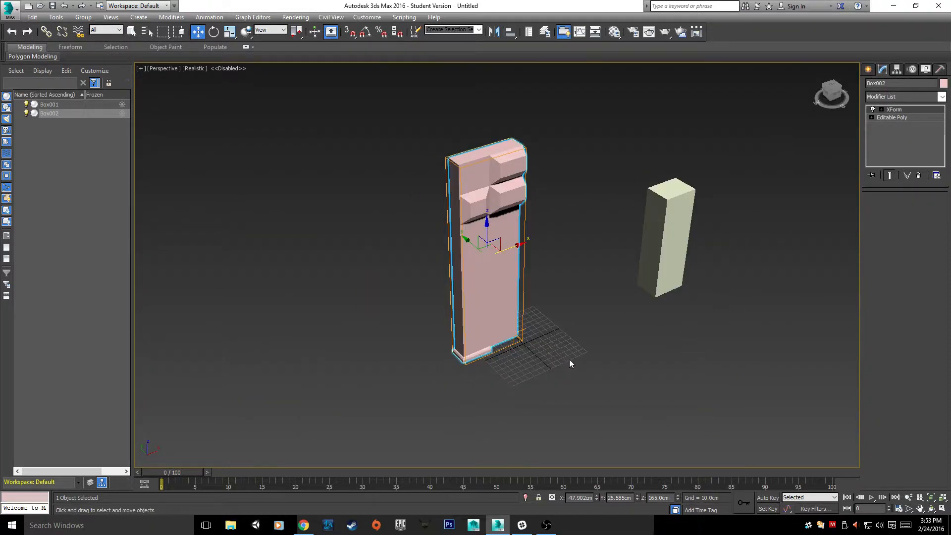
scroll(569, 359, "up", 4)
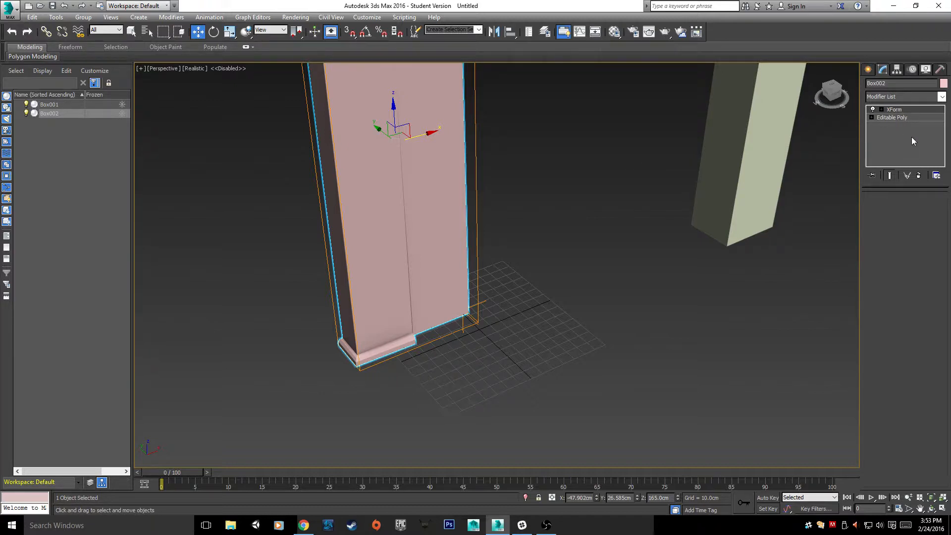
- Try a Chamfer modifier on Box002, and delete it from the modifier stack
left_click(942, 97)
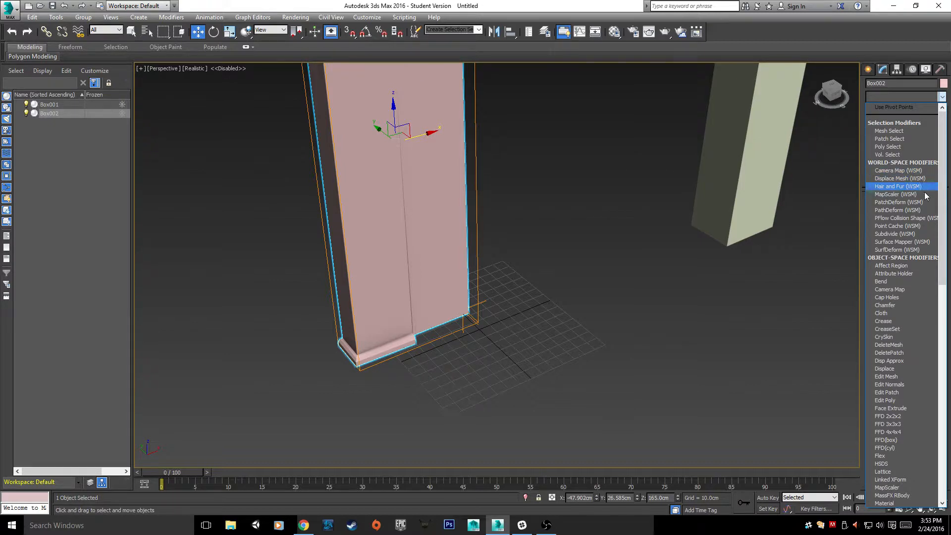
left_click(906, 306)
middle_click_drag(600, 207, 646, 366)
middle_click_drag(592, 265, 620, 366)
scroll(416, 215, "up", 8)
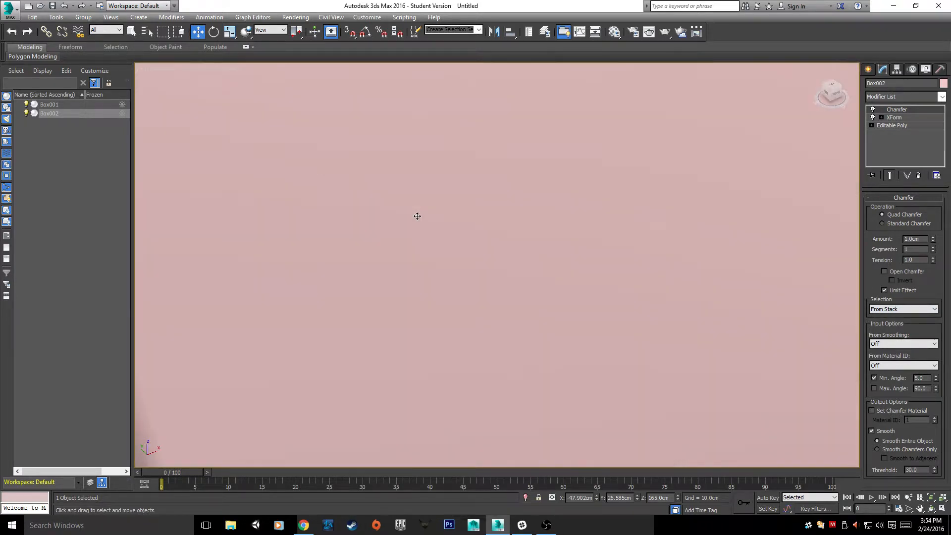
scroll(416, 215, "down", 3)
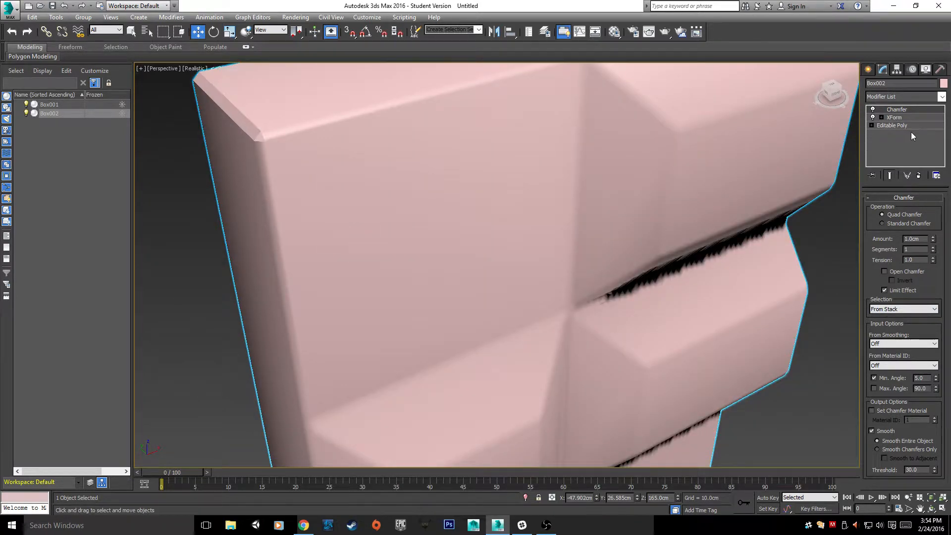
right_click(902, 107)
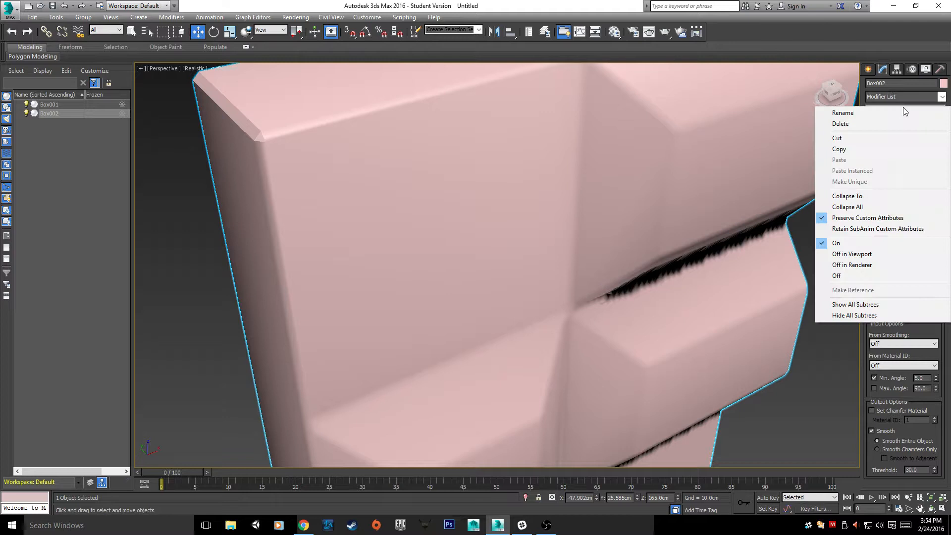
left_click(877, 126)
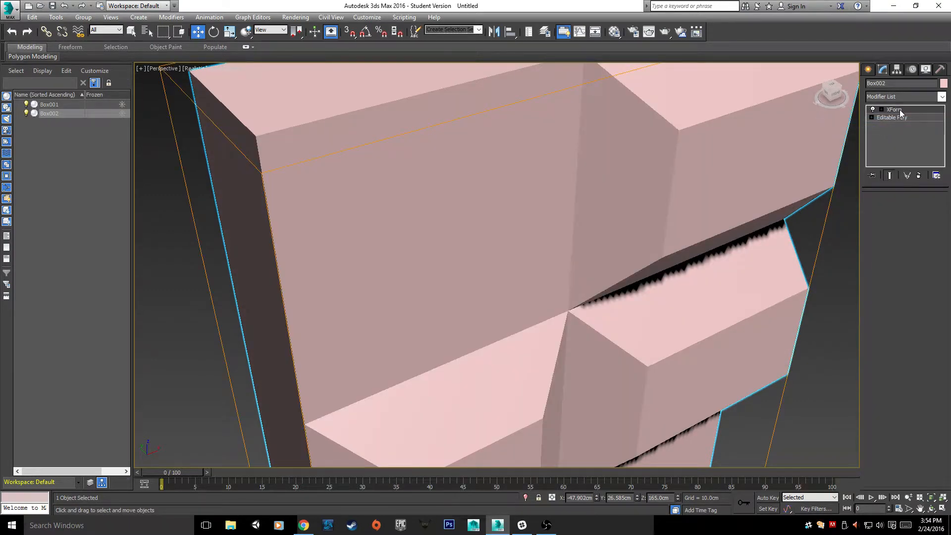
- Examine the XForm gizmo of Box002 and its position relative to the mesh from several angles
left_click(899, 110)
left_click(882, 110)
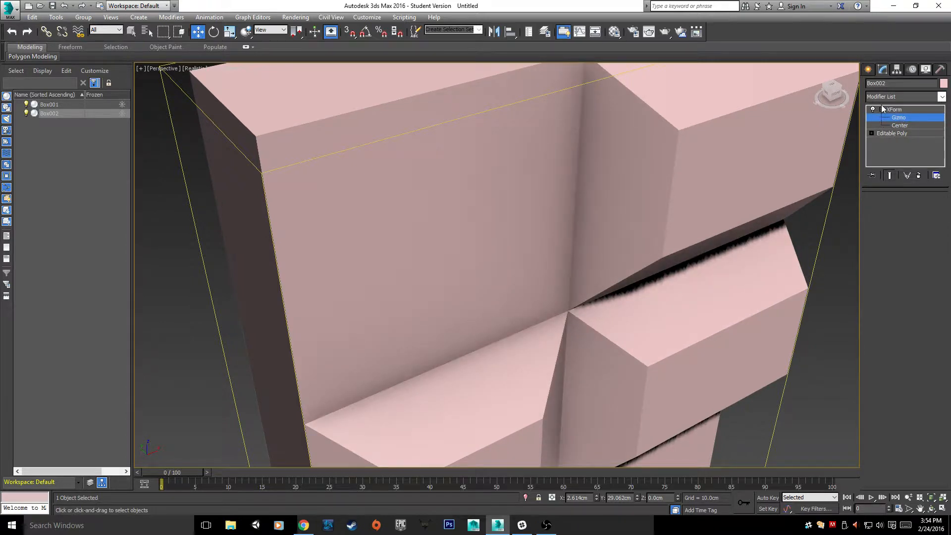
left_click(882, 109)
scroll(625, 174, "down", 10)
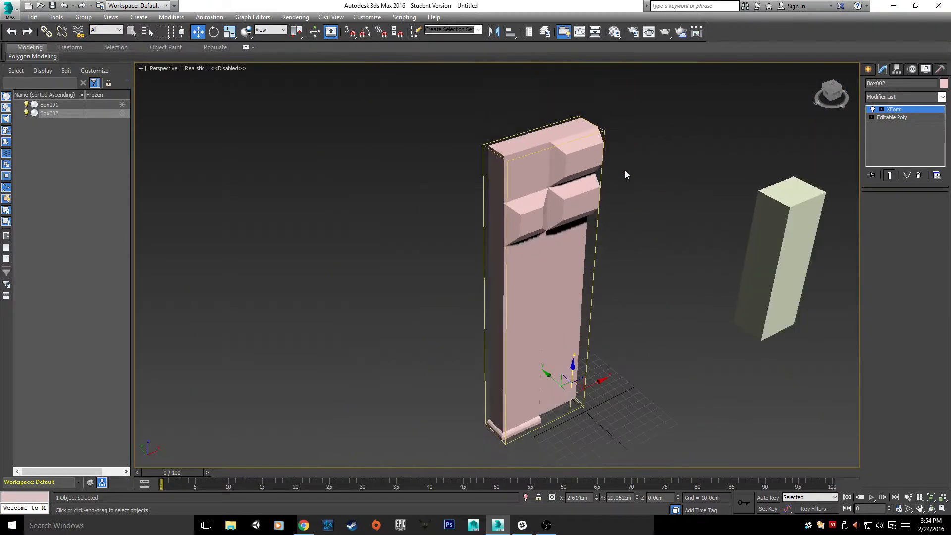
middle_click_drag(652, 299, 550, 270, "alt")
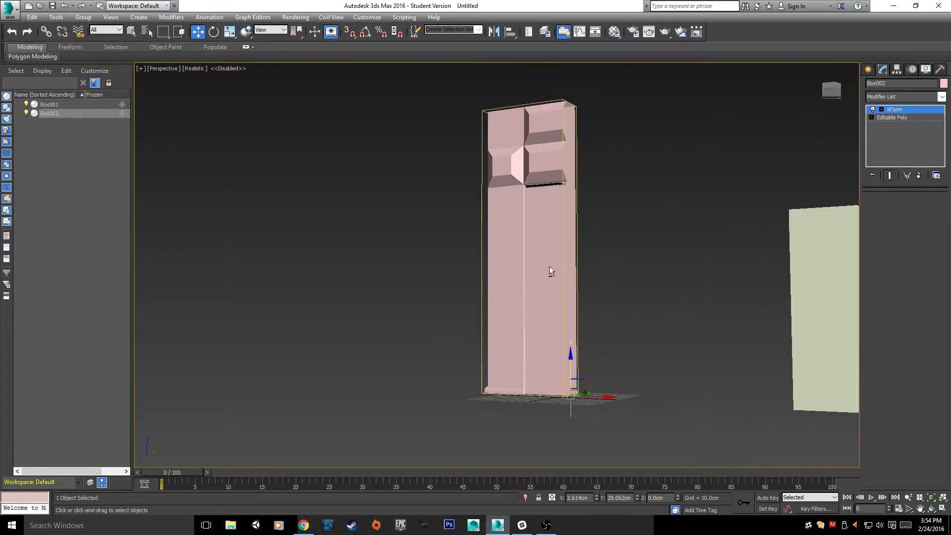
scroll(569, 203, "up", 10)
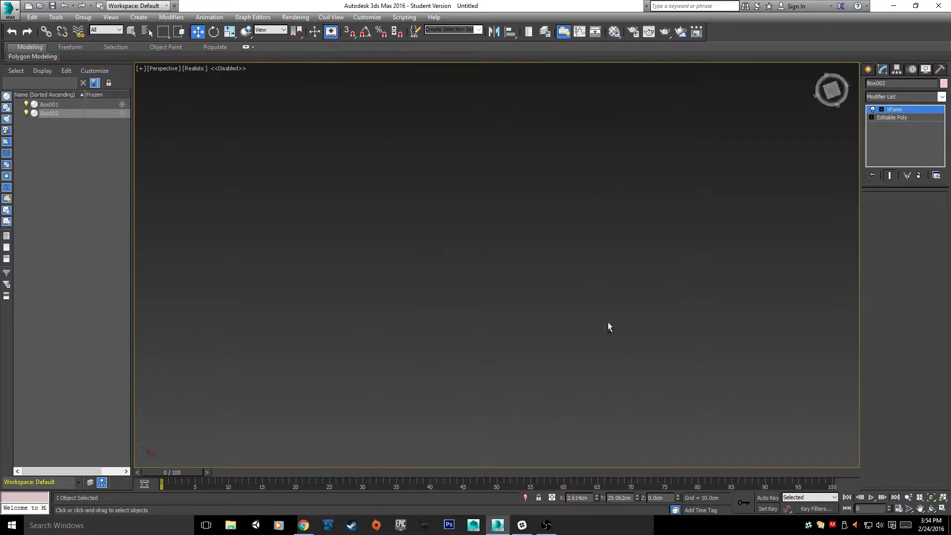
scroll(569, 310, "down", 5)
scroll(575, 305, "up", 3)
middle_click_drag(574, 305, 552, 229)
scroll(540, 319, "up", 5)
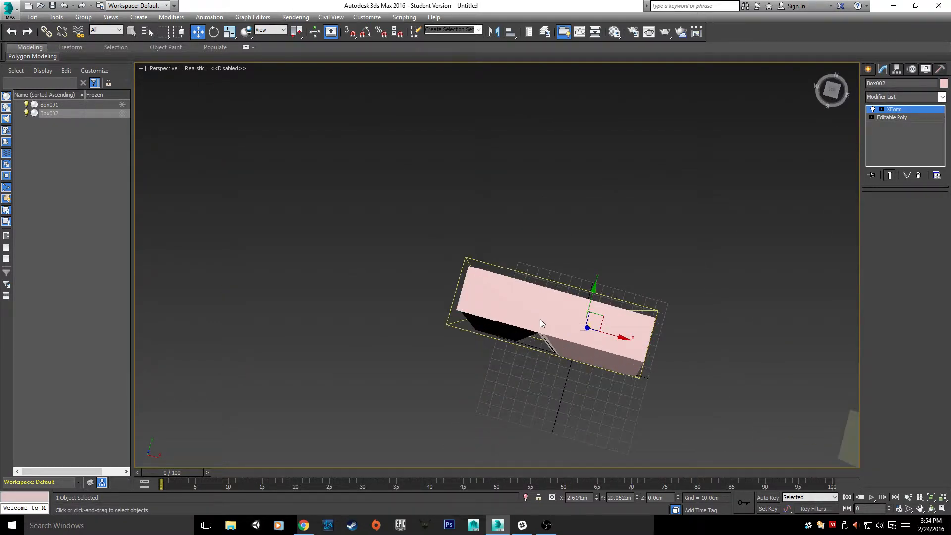
middle_click_drag(583, 372, 533, 313, "alt")
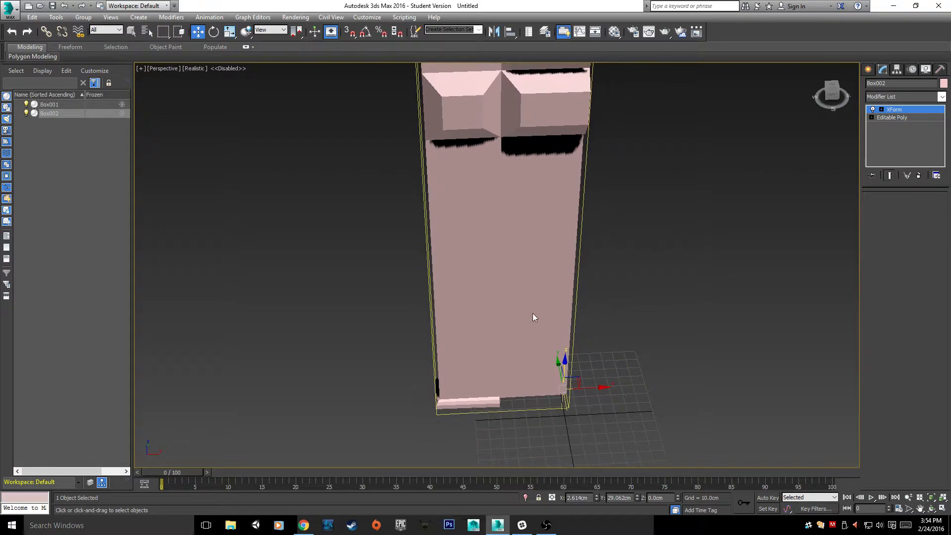
middle_click_drag(573, 238, 547, 344)
scroll(555, 326, "down", 3)
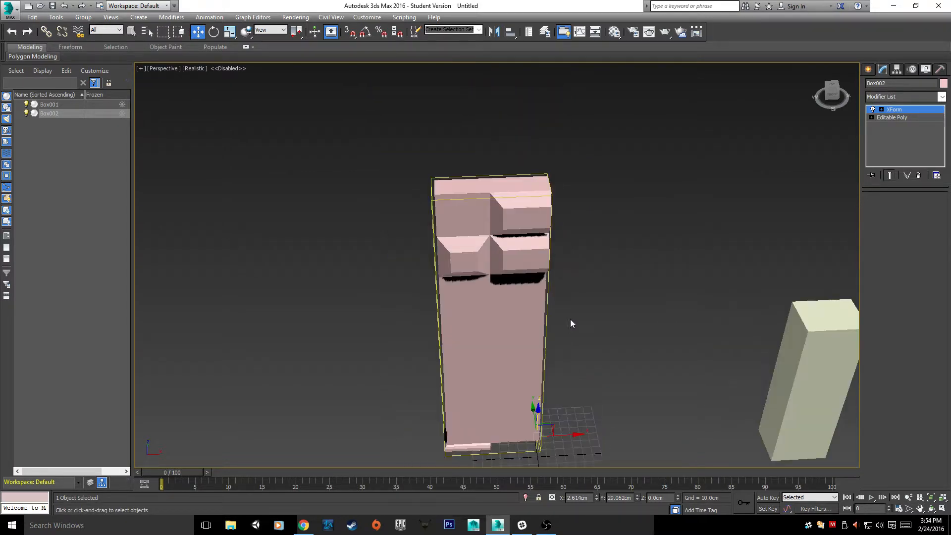
- Collapse the whole modifier stack of Box002 into the Editable Poly
right_click(898, 118)
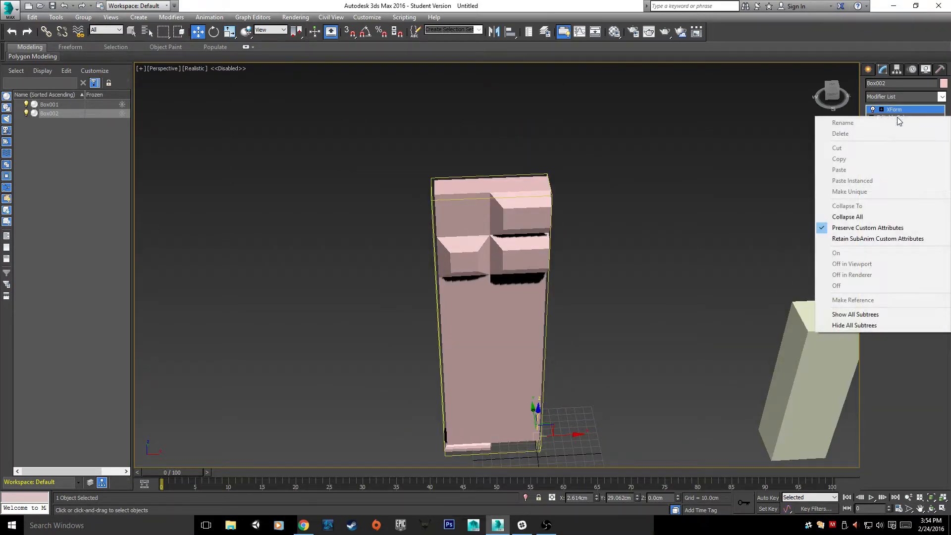
left_click(895, 219)
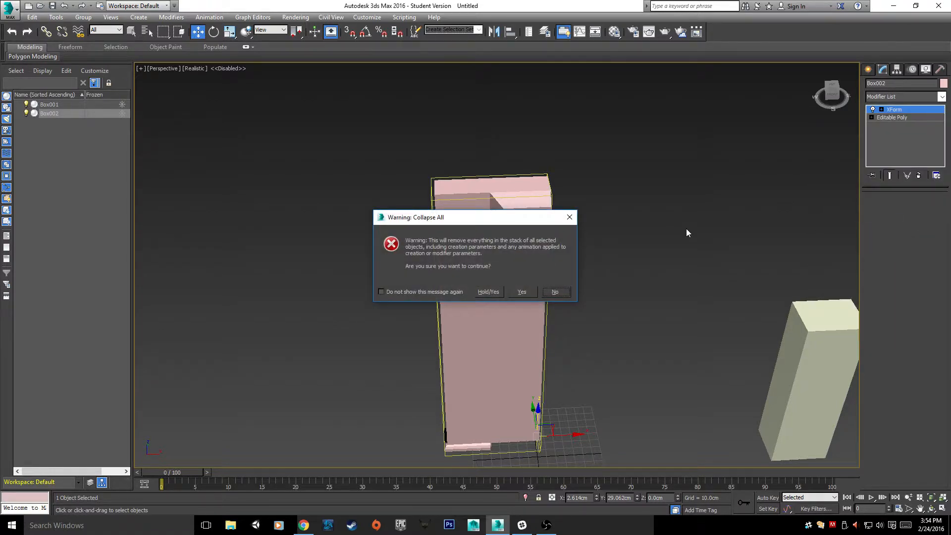
left_click(521, 292)
- Inspect the collapsed Box002 and its pivot from the front, sides and back
middle_click_drag(558, 322, 617, 226, "alt")
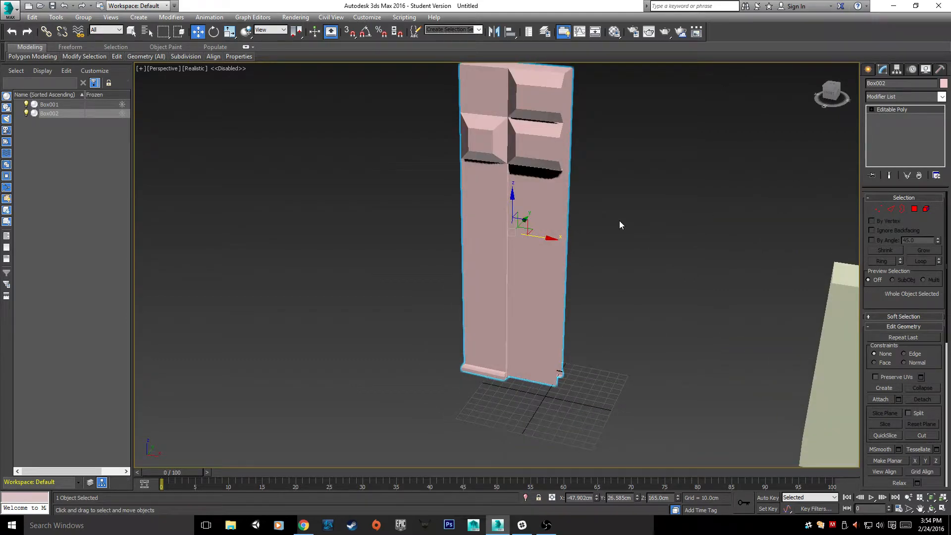
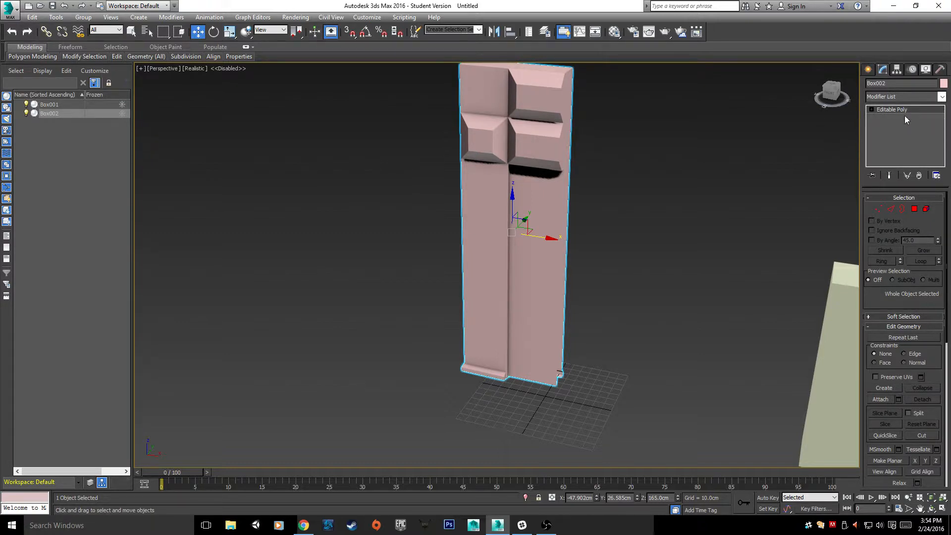
middle_click_drag(525, 321, 553, 285)
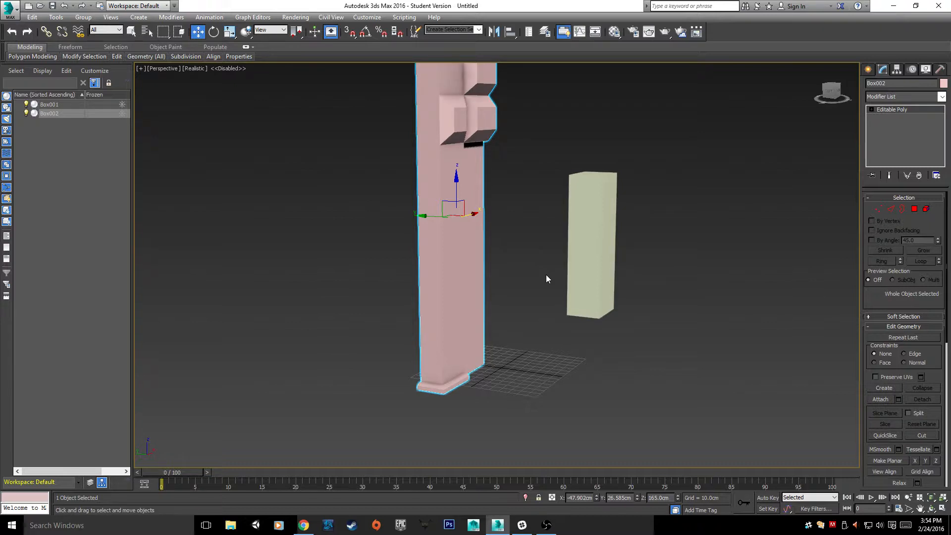
middle_click_drag(510, 271, 297, 268, "alt")
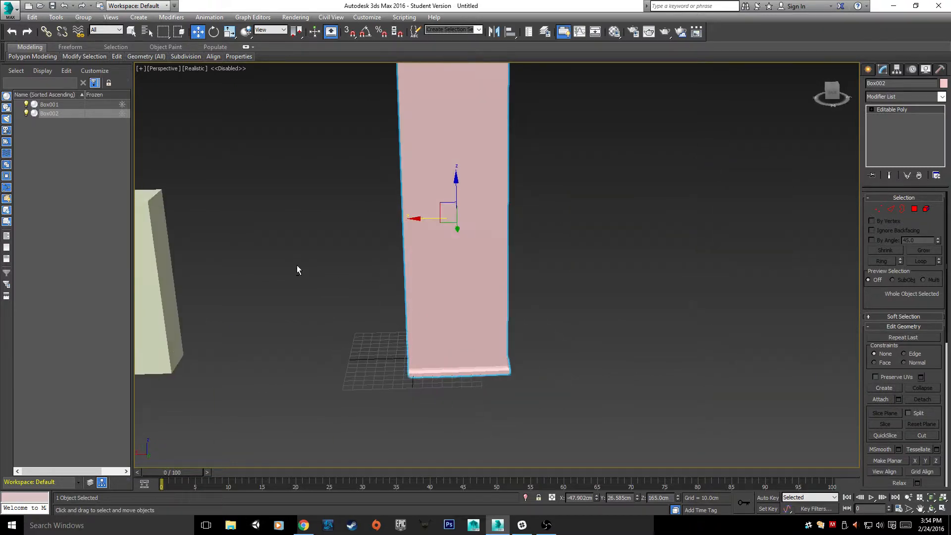
middle_click_drag(354, 259, 555, 321, "alt")
middle_click_drag(602, 290, 717, 432, "alt")
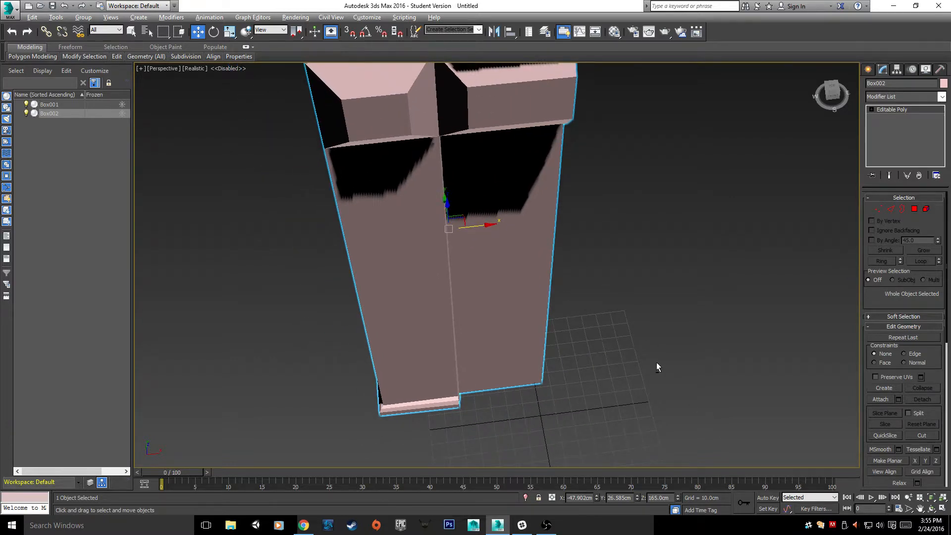
middle_click_drag(657, 367, 570, 417, "alt")
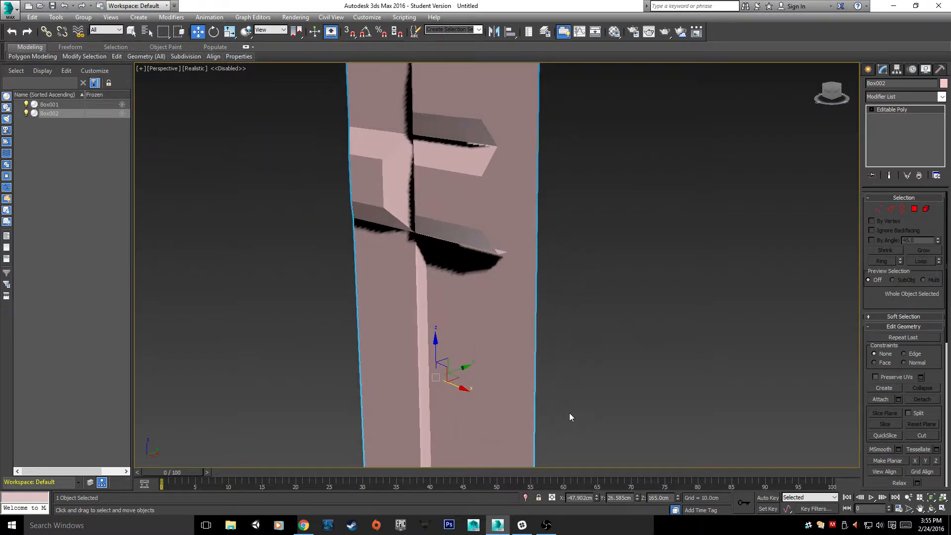
scroll(573, 411, "down", 5)
middle_click_drag(575, 360, 656, 206, "alt")
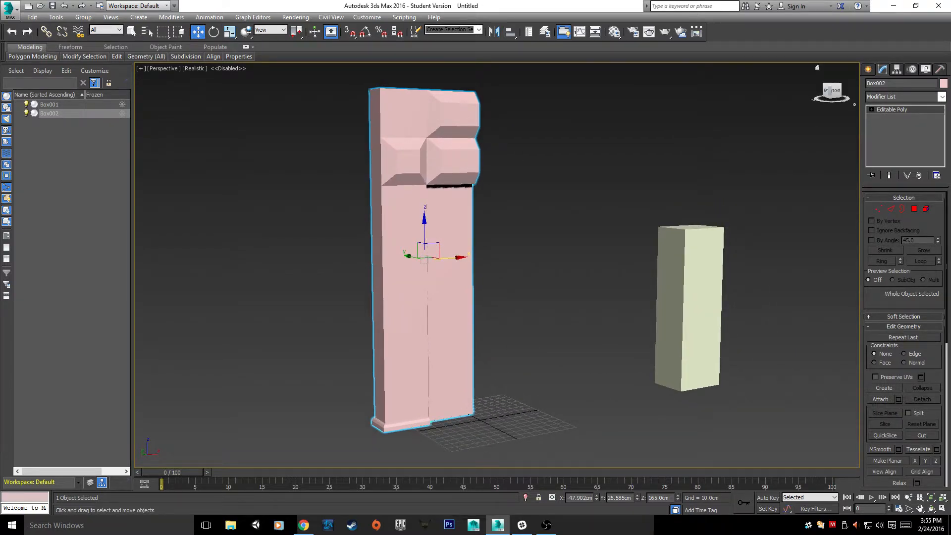
- Add a Mirror modifier to Box002 and check its effect from the front
left_click(942, 97)
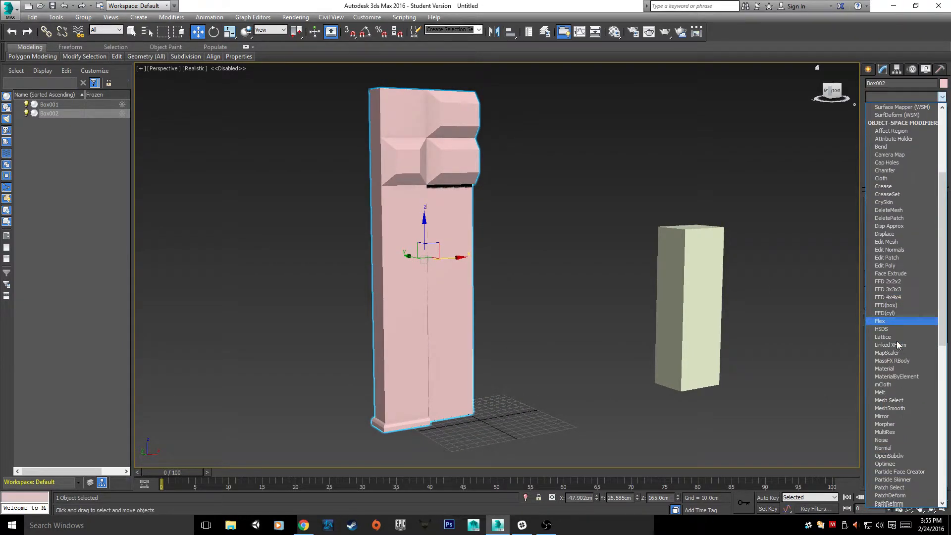
scroll(898, 344, "down", 4)
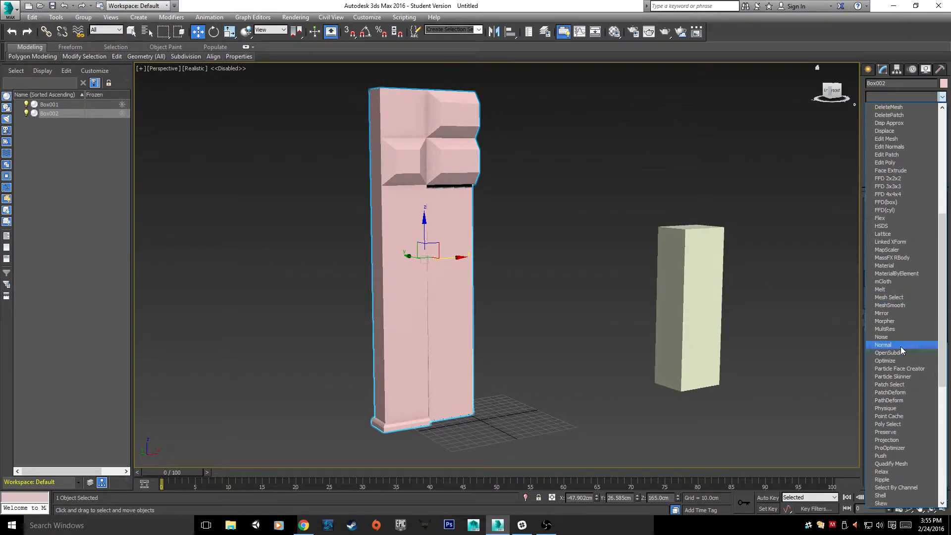
left_click(894, 312)
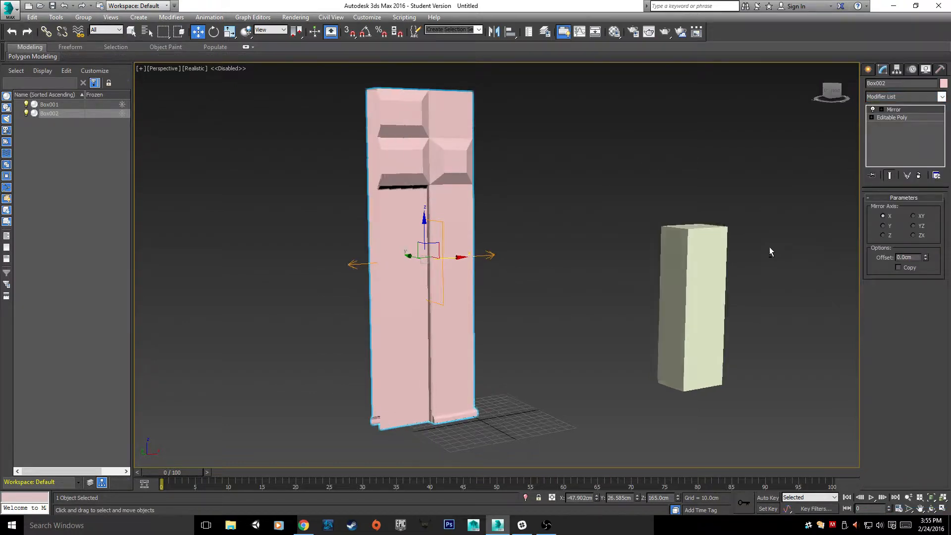
middle_click_drag(769, 248, 515, 277, "alt")
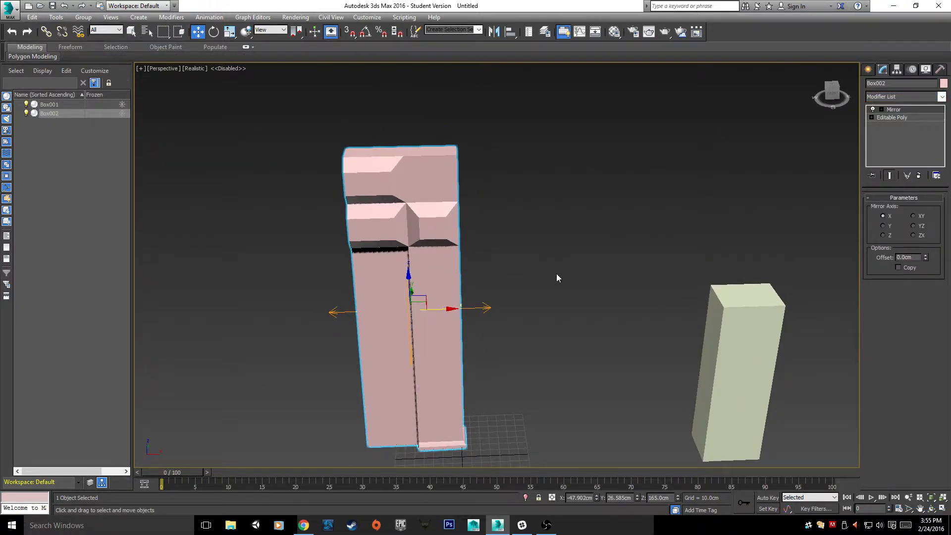
- Try moving the Mirror Center sub-object of the Mirror modifier, and undo the move
left_click(882, 110)
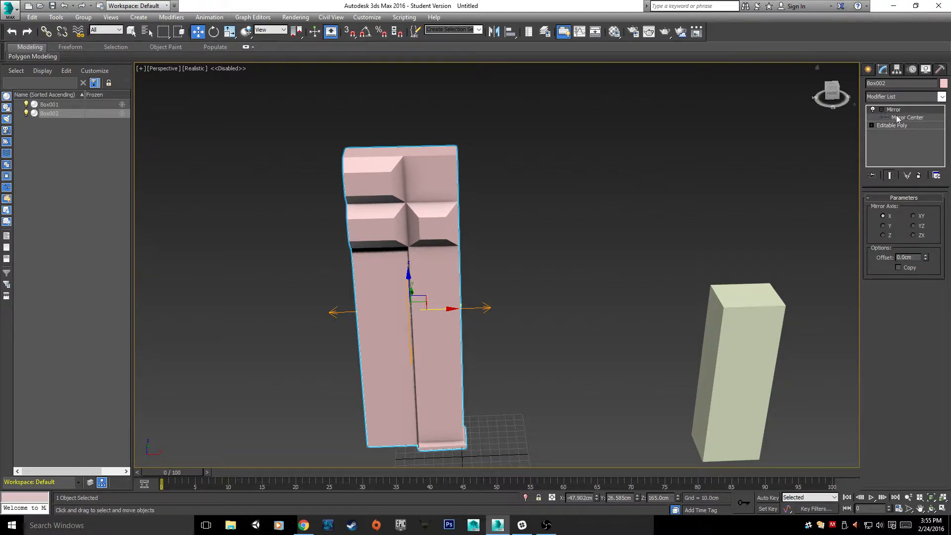
left_click(898, 117)
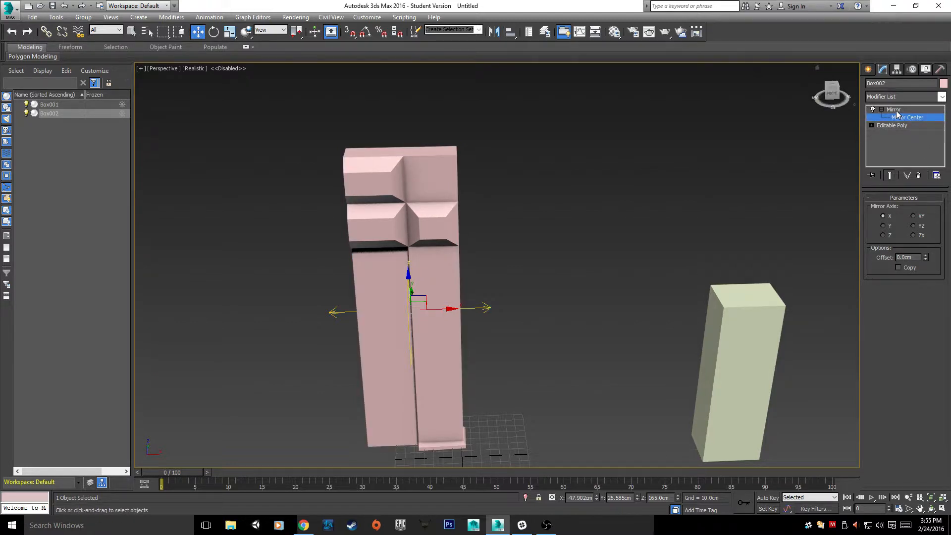
left_click(898, 114)
left_click(909, 119)
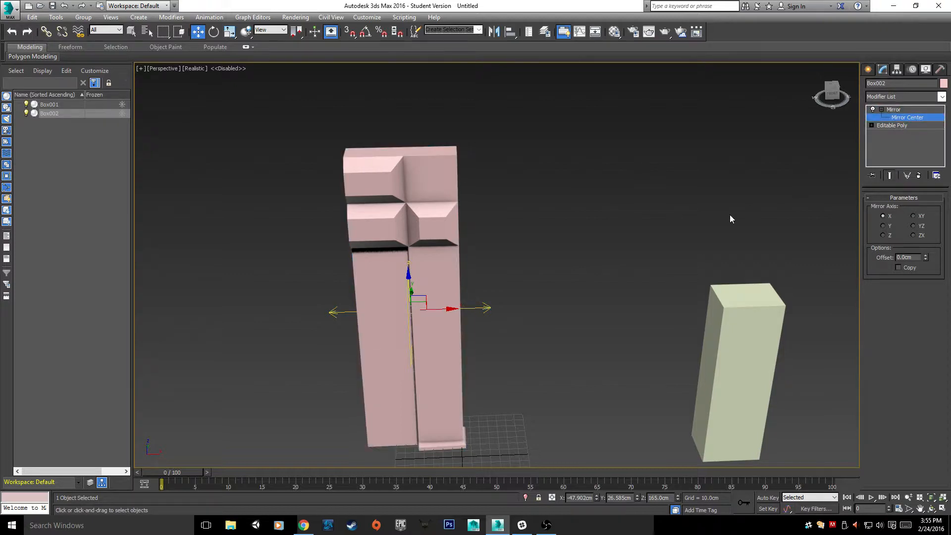
left_click_drag(454, 309, 463, 327)
key("ctrl+z")
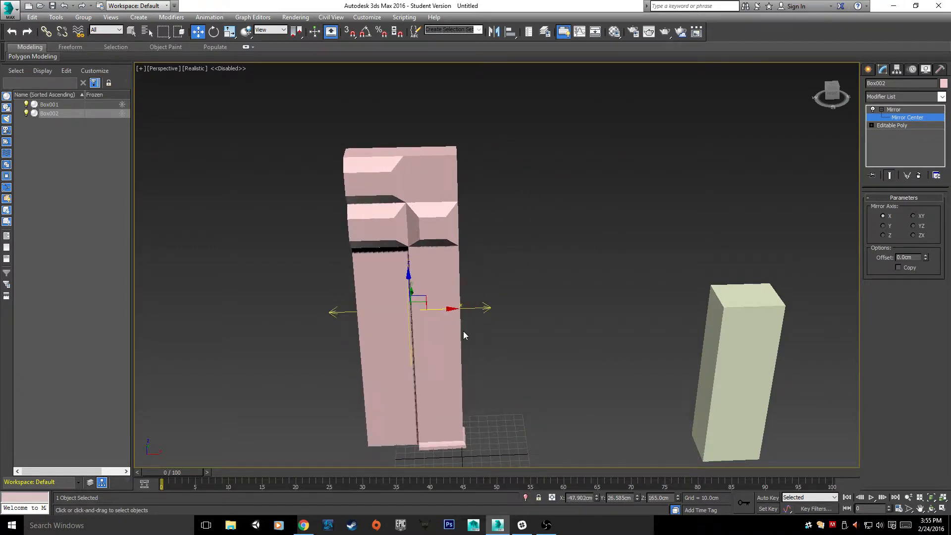
- Try moving Box002 along X at the Mirror modifier's top level and changing its offset, and undo both changes
left_click(911, 109)
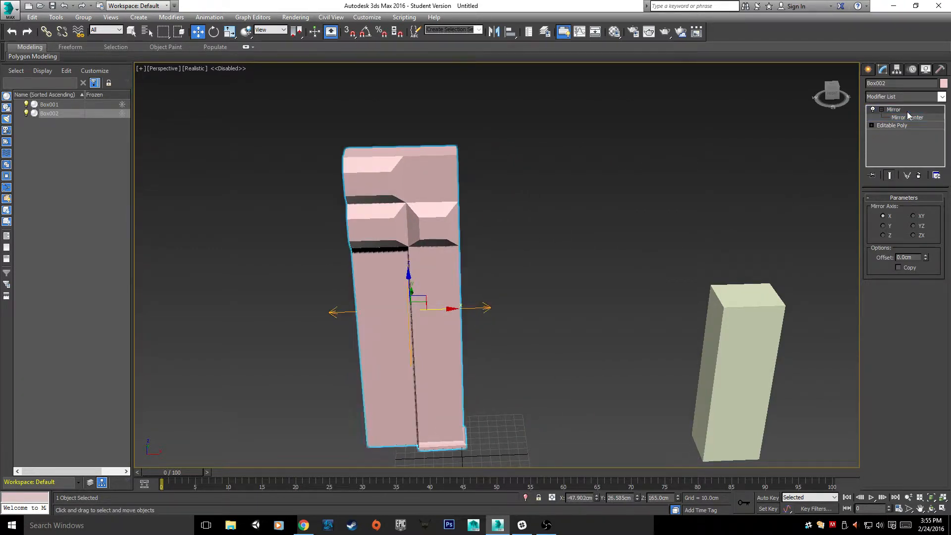
left_click_drag(448, 307, 499, 304)
key("ctrl+z")
left_click_drag(929, 258, 632, 214)
key("ctrl+z")
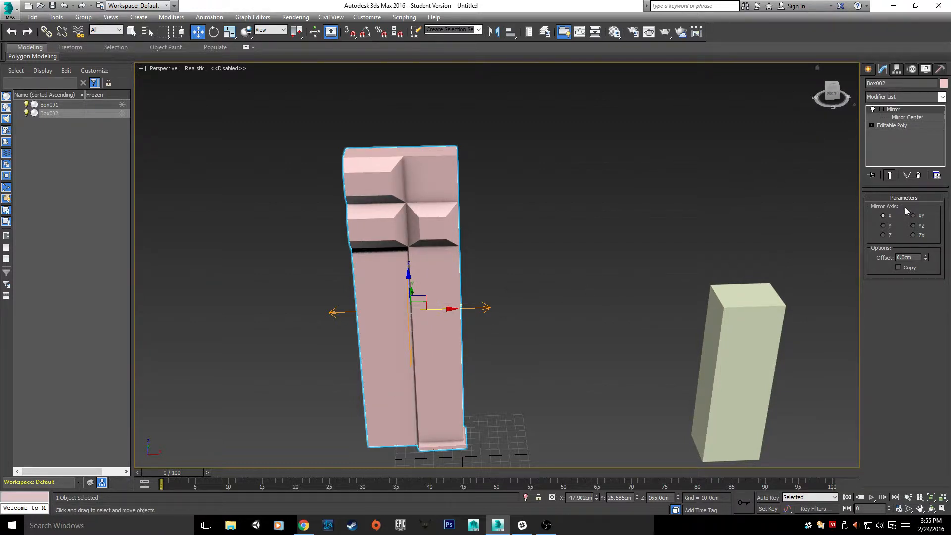
- Turn on Copy for the Mirror modifier and move its Mirror Center along X to about 2.7 cm
left_click(898, 118)
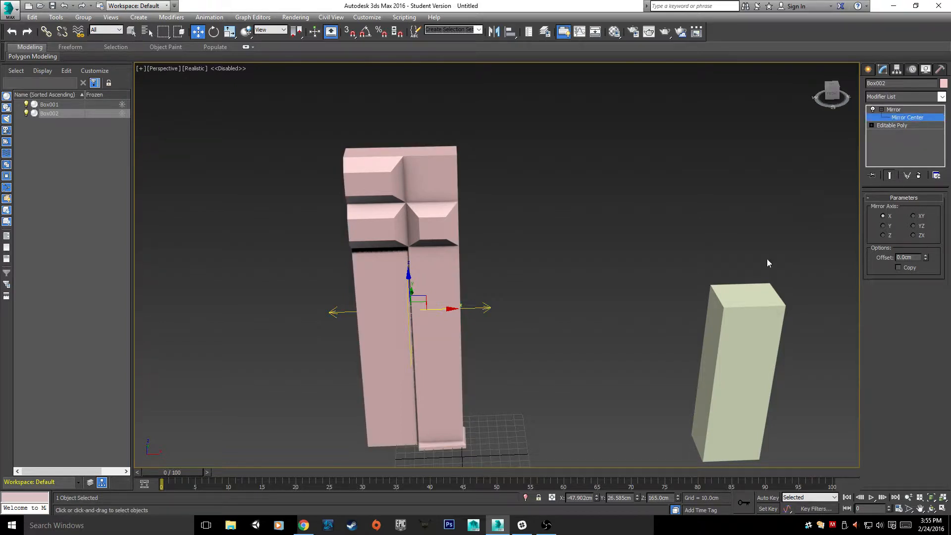
left_click(899, 268)
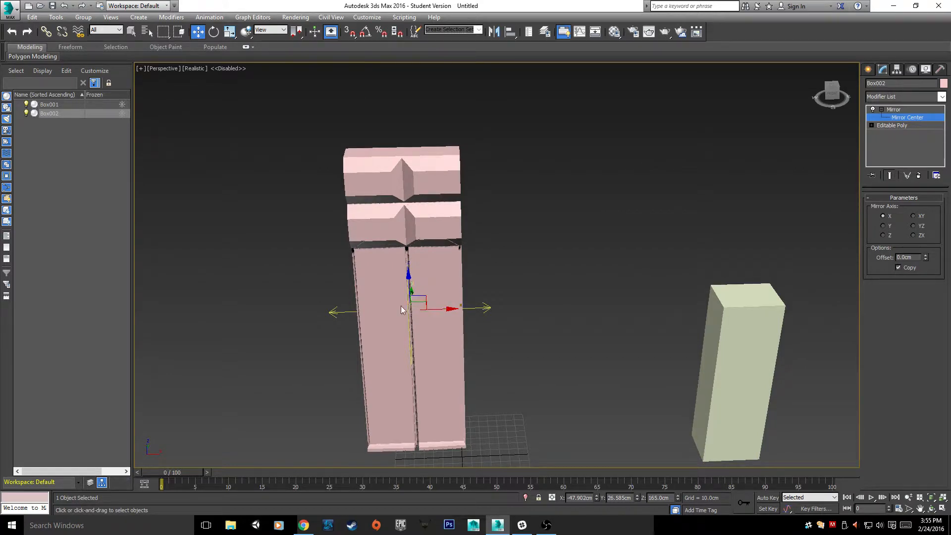
left_click_drag(447, 308, 499, 313)
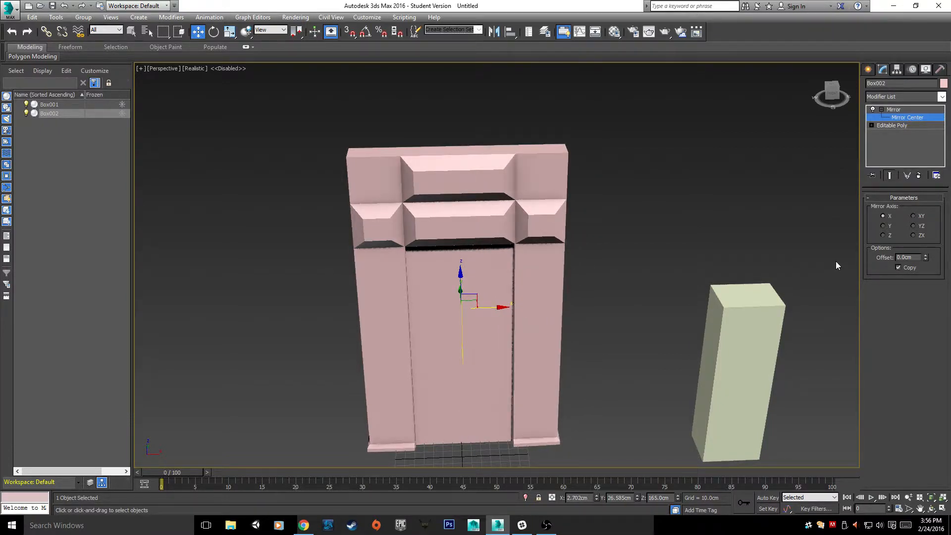
- Collapse Box002's whole modifier stack, including the Mirror modifier, into a single Editable Poly
left_click(881, 125)
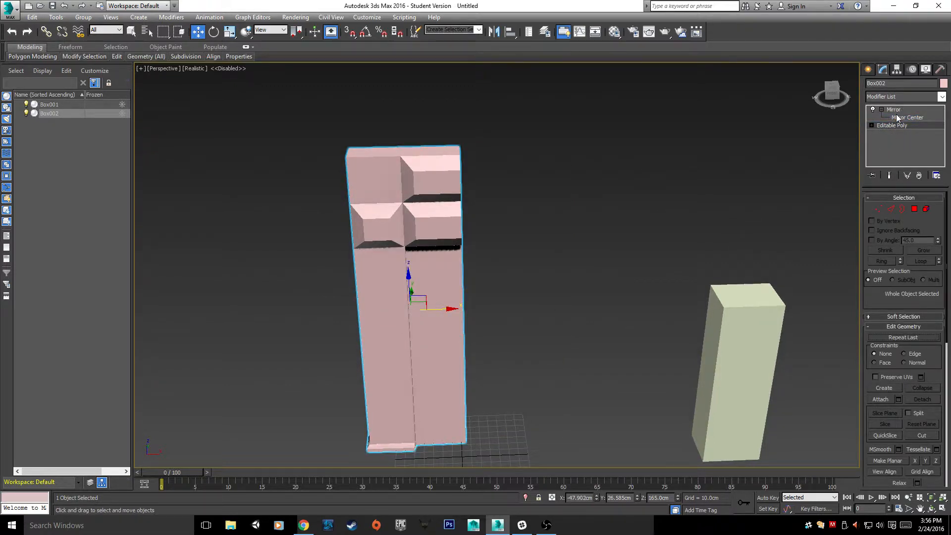
left_click(896, 117)
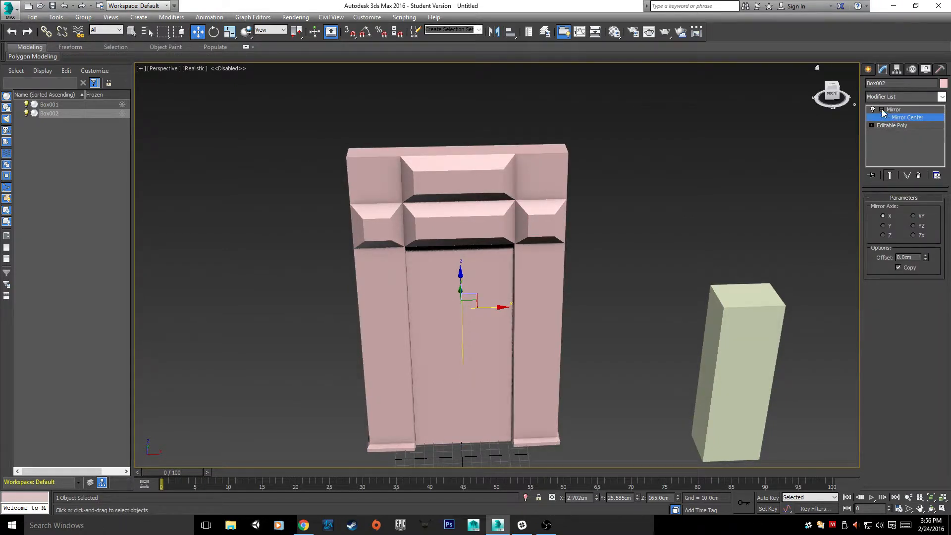
left_click(881, 109)
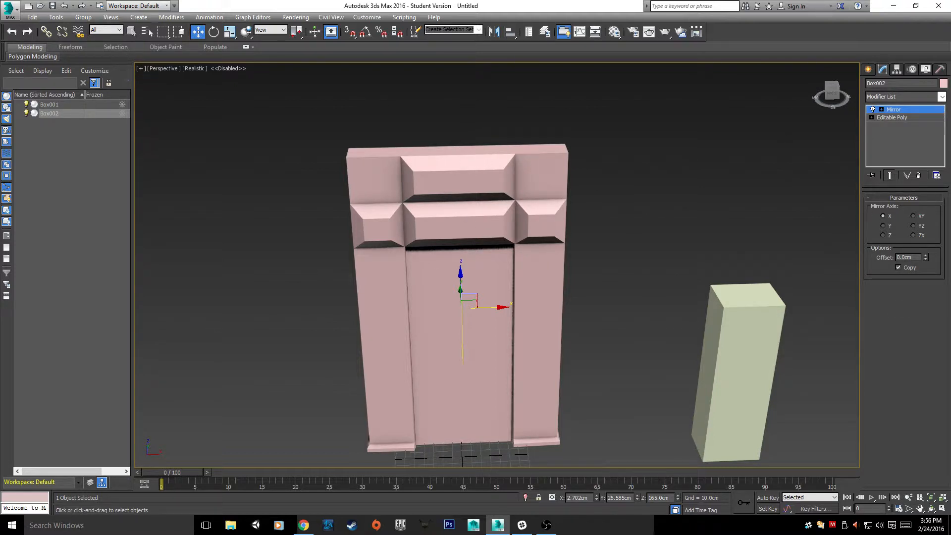
right_click(881, 120)
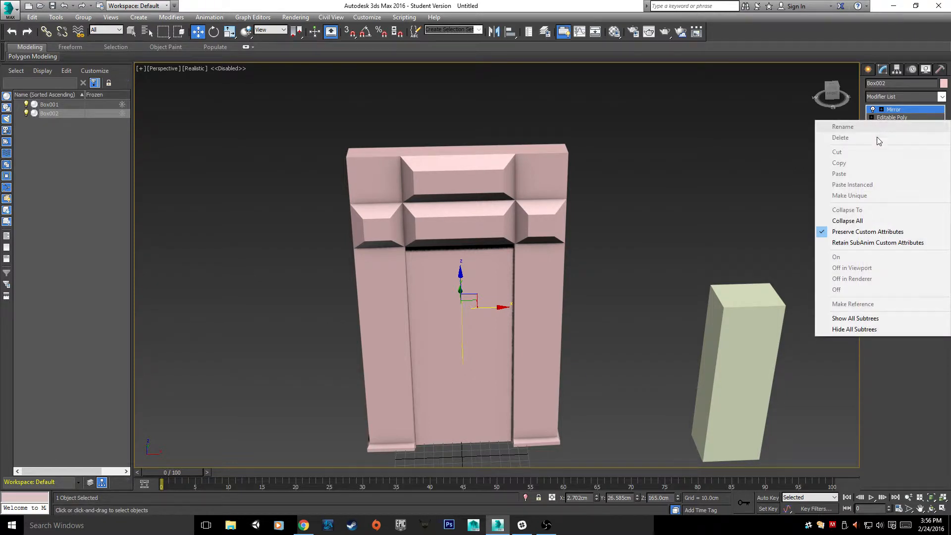
left_click(878, 220)
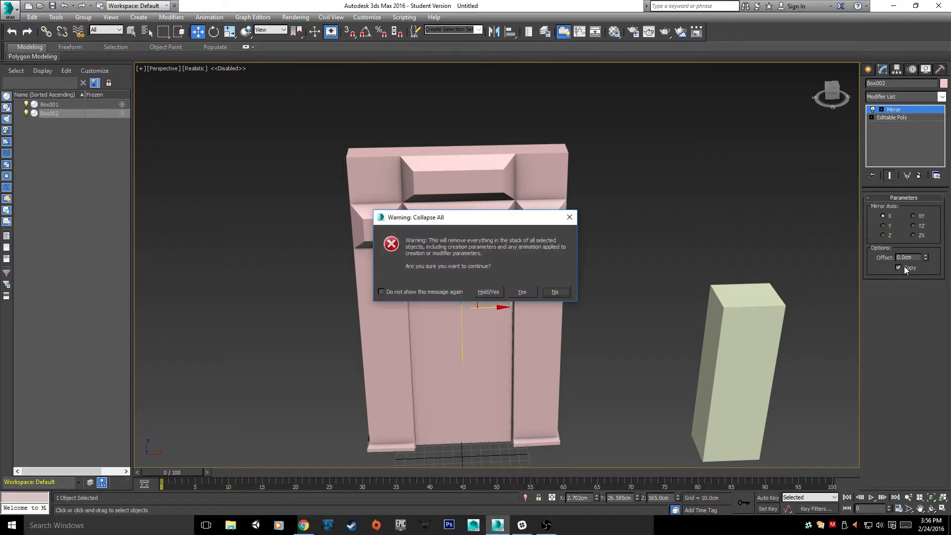
left_click(523, 291)
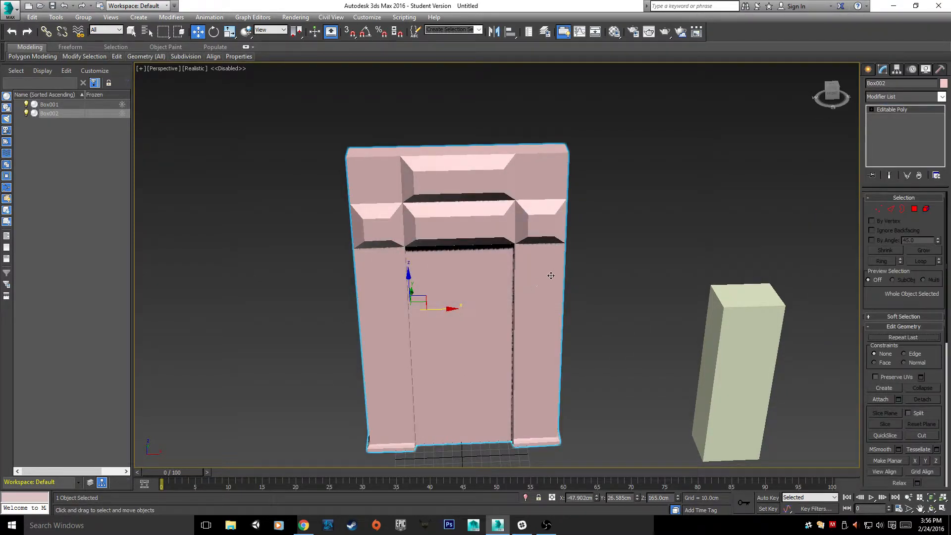
- Examine Box002's center seam at vertex level from the front and above for overlapping vertices, and clear the vertex selection
middle_click_drag(578, 348, 615, 266, "alt")
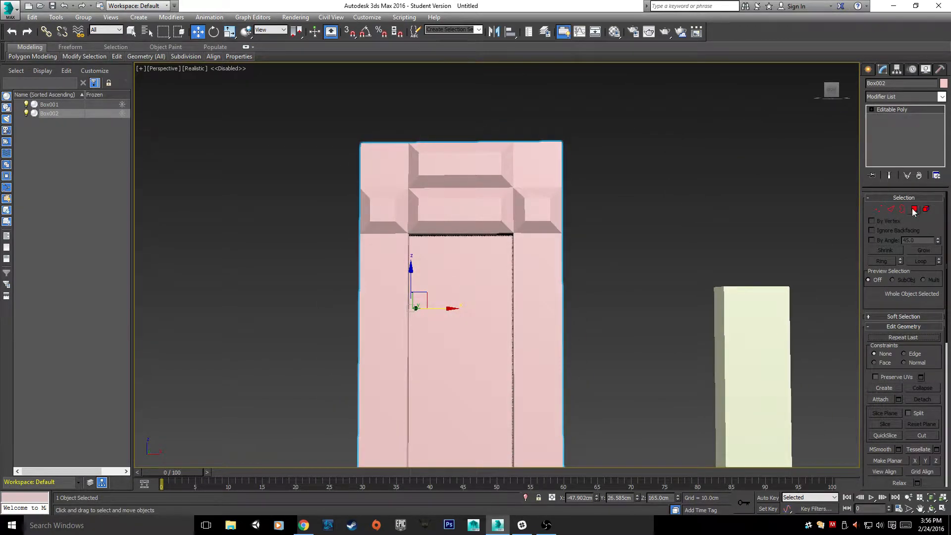
left_click(879, 209)
scroll(597, 233, "down", 3)
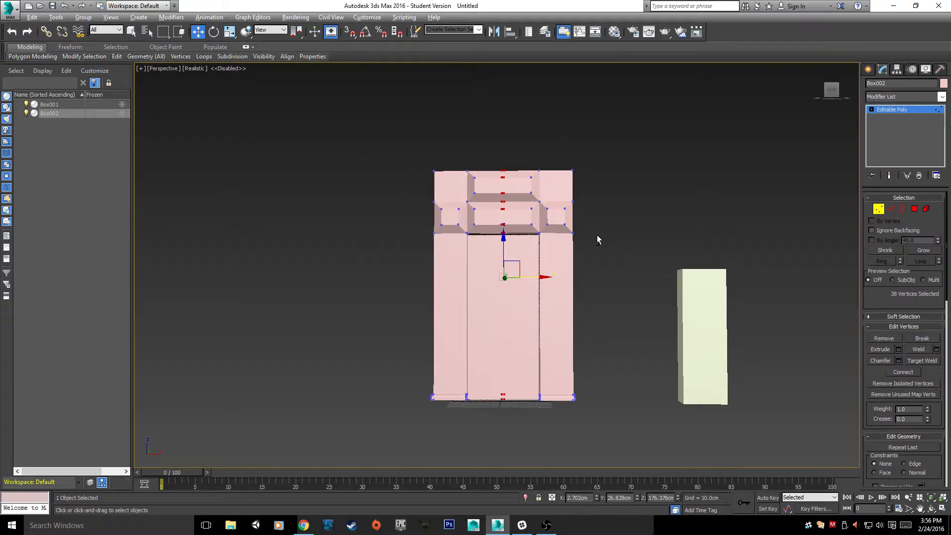
middle_click_drag(596, 235, 487, 272, "alt")
scroll(487, 272, "up", 8)
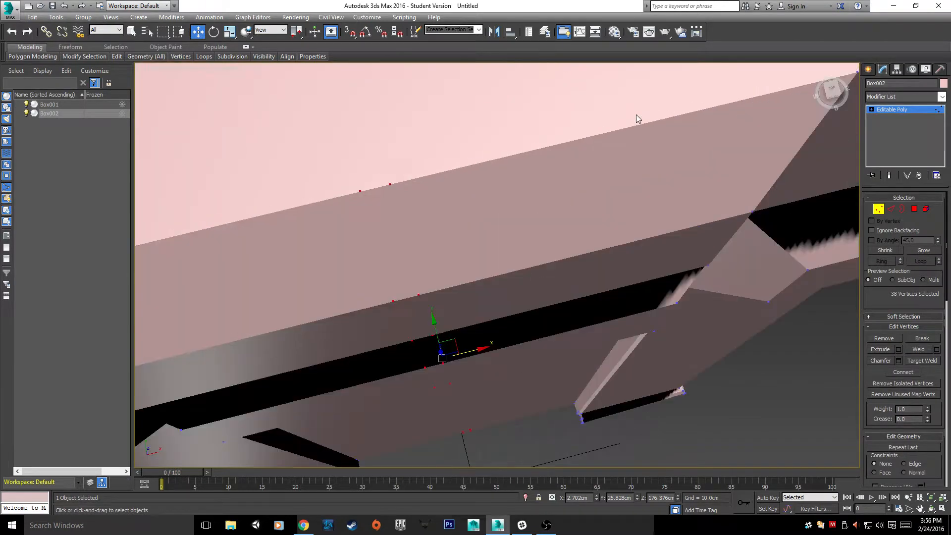
scroll(560, 312, "down", 6)
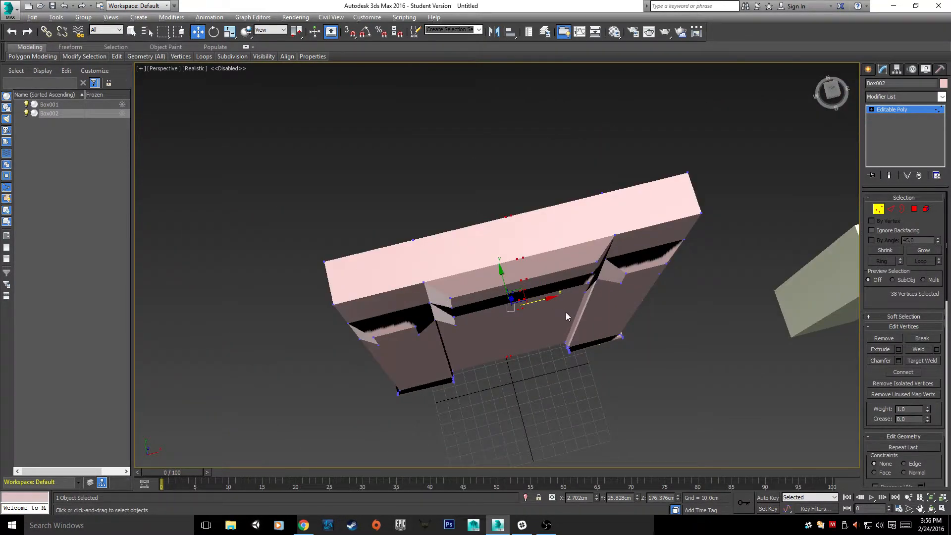
middle_click_drag(566, 312, 545, 228, "alt")
middle_click_drag(546, 282, 530, 168)
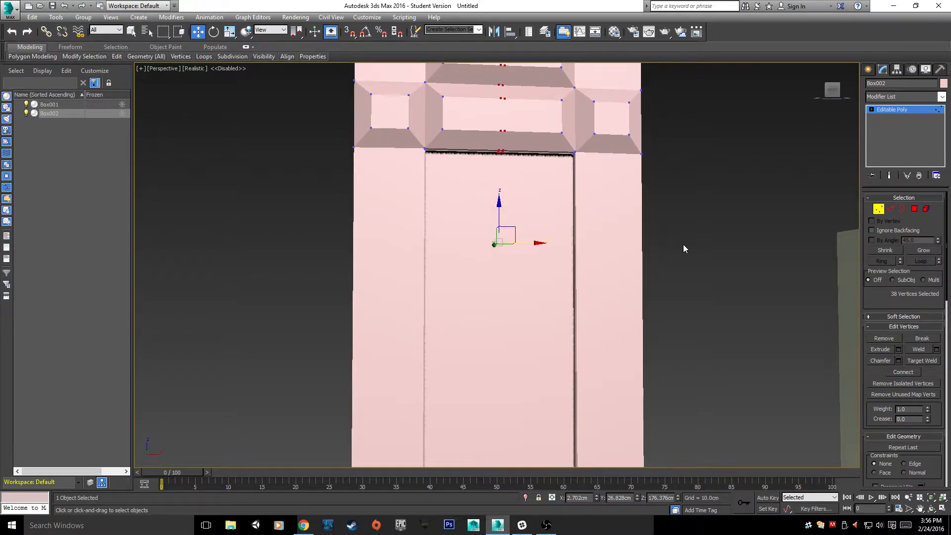
scroll(682, 244, "down", 5)
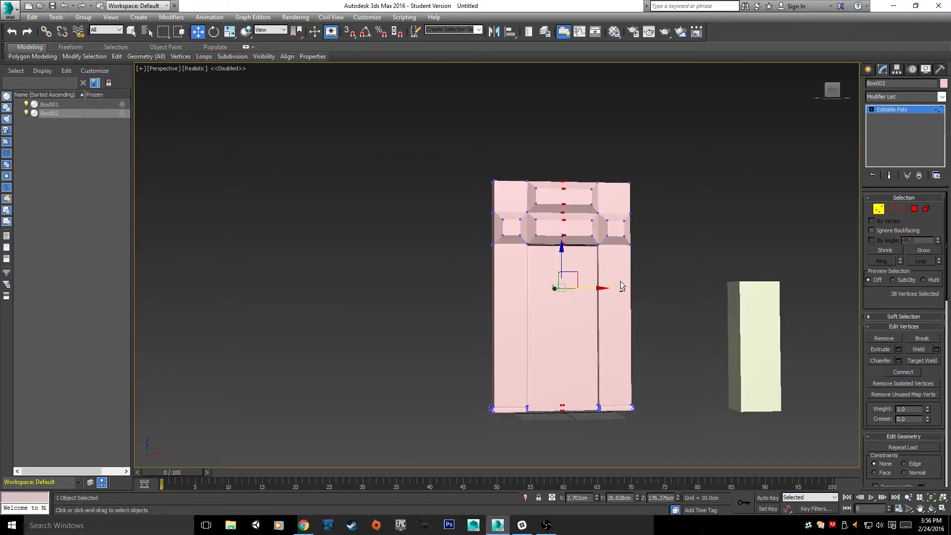
middle_click_drag(569, 344, 609, 295, "alt")
left_click(695, 340)
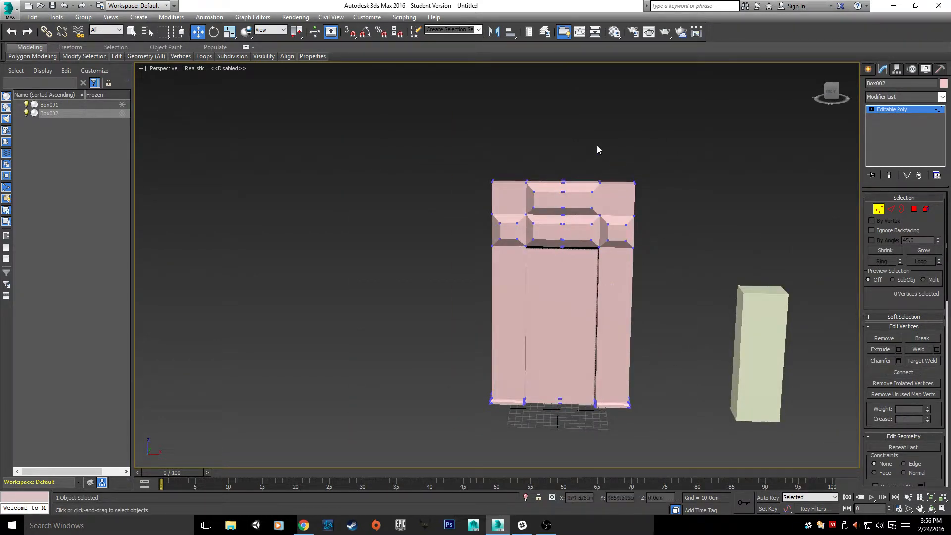
scroll(571, 166, "up", 4)
middle_click_drag(551, 203, 584, 229, "alt")
scroll(586, 229, "down", 4)
scroll(584, 224, "down", 2)
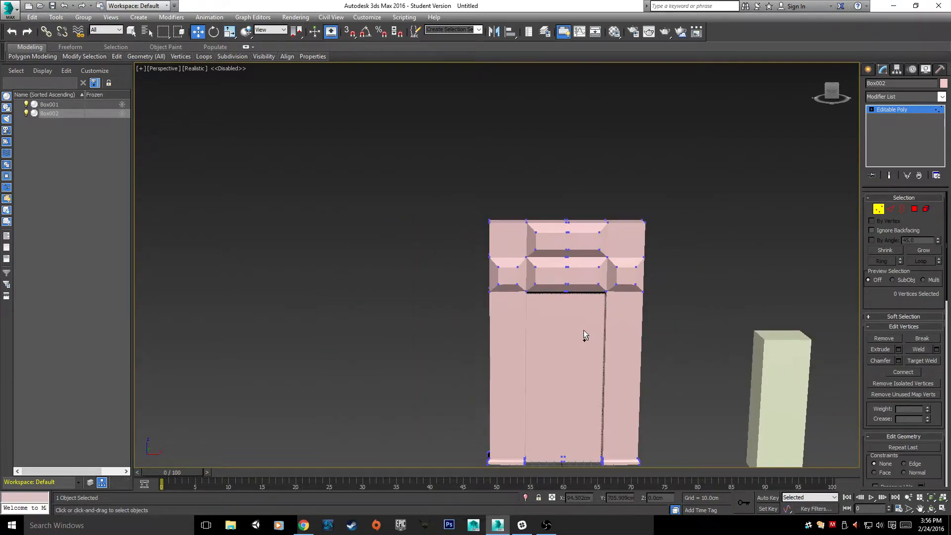
- In the Top view, select the vertices from the right-hand seam column to Box002's right end and move them outward along X
key("alt+w")
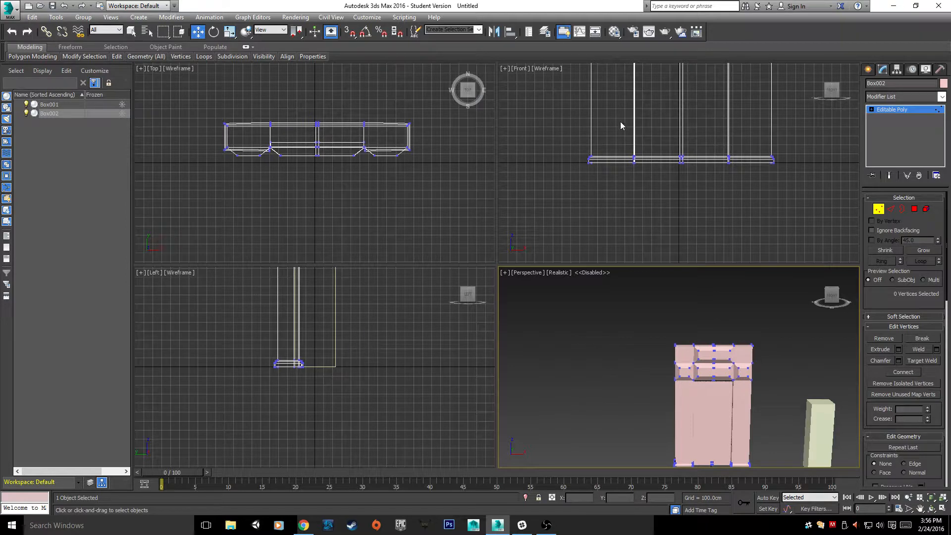
middle_click_drag(620, 125, 630, 182)
scroll(389, 164, "up", 3)
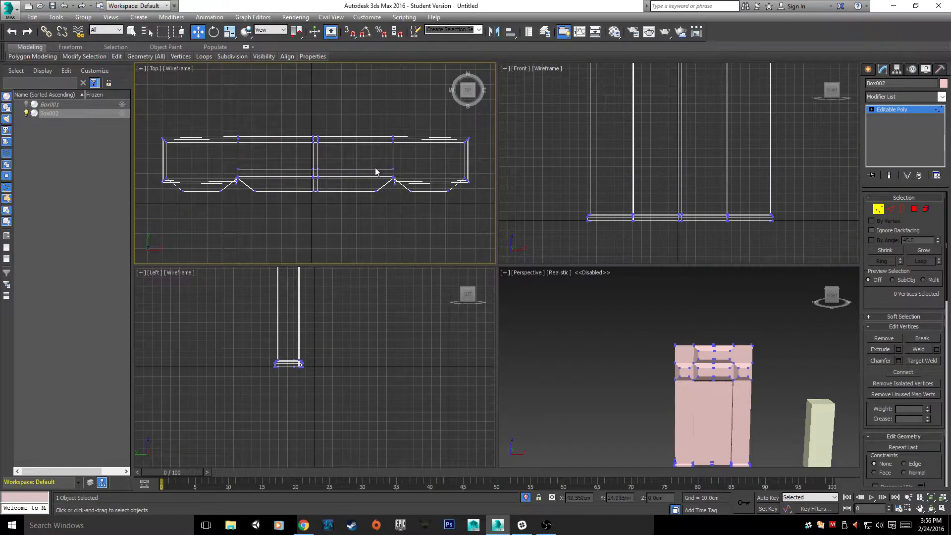
key("alt+w")
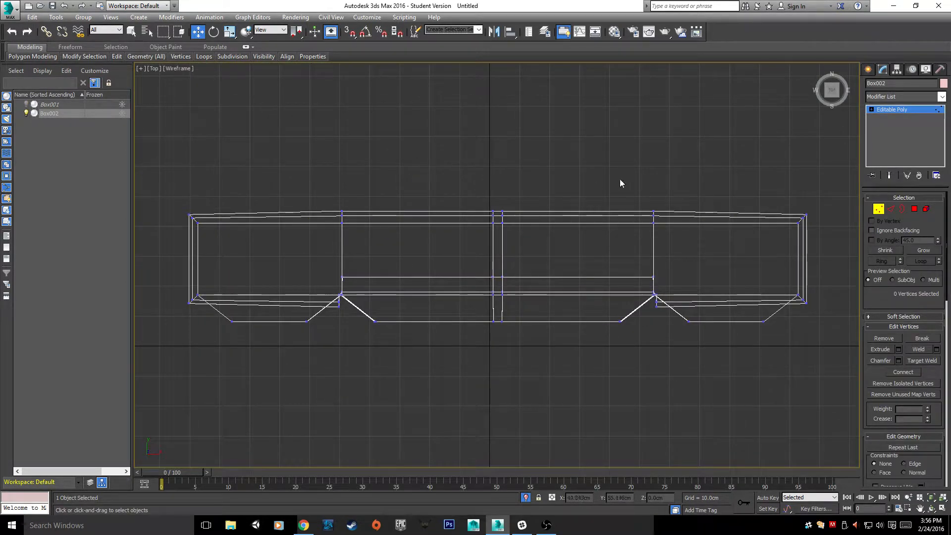
middle_click_drag(620, 179, 499, 164)
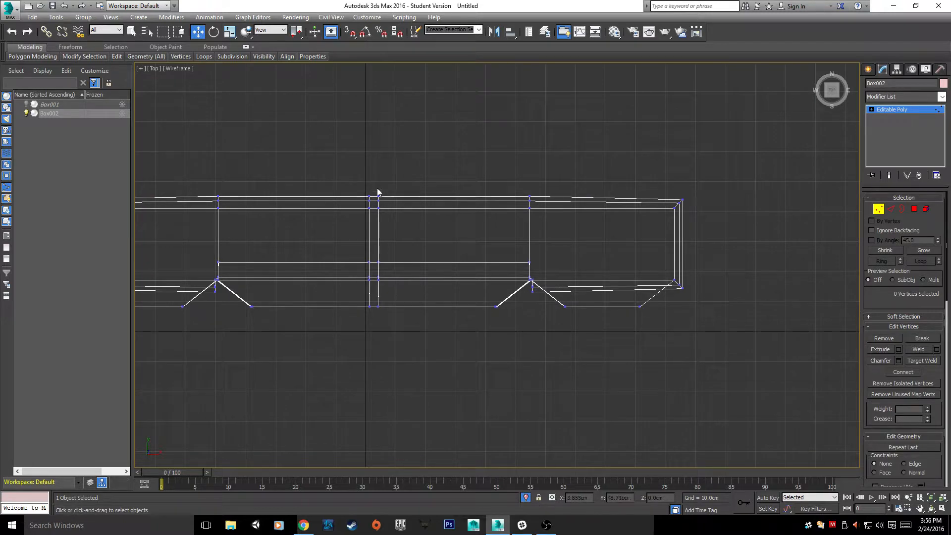
left_click_drag(376, 194, 774, 391)
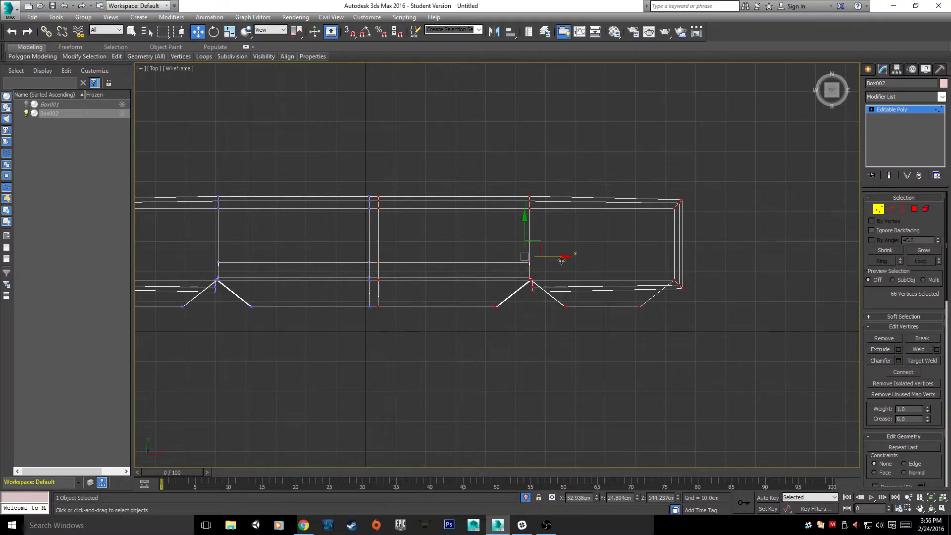
left_click_drag(564, 257, 606, 259)
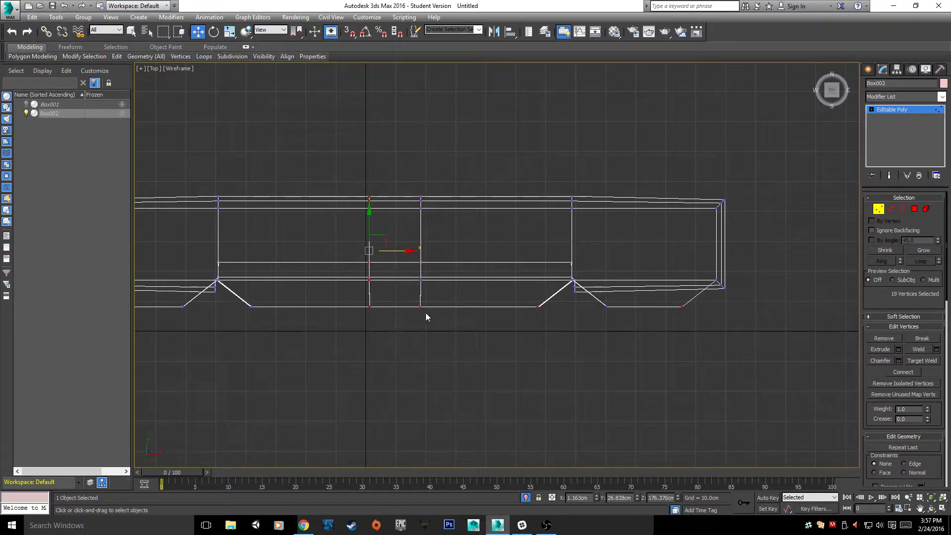
- Select the remaining column of vertices at the original center, the right half's inner edge, and move it about 29.9 cm along X
left_click(333, 180)
left_click_drag(333, 176, 386, 355)
left_click_drag(411, 250, 495, 251)
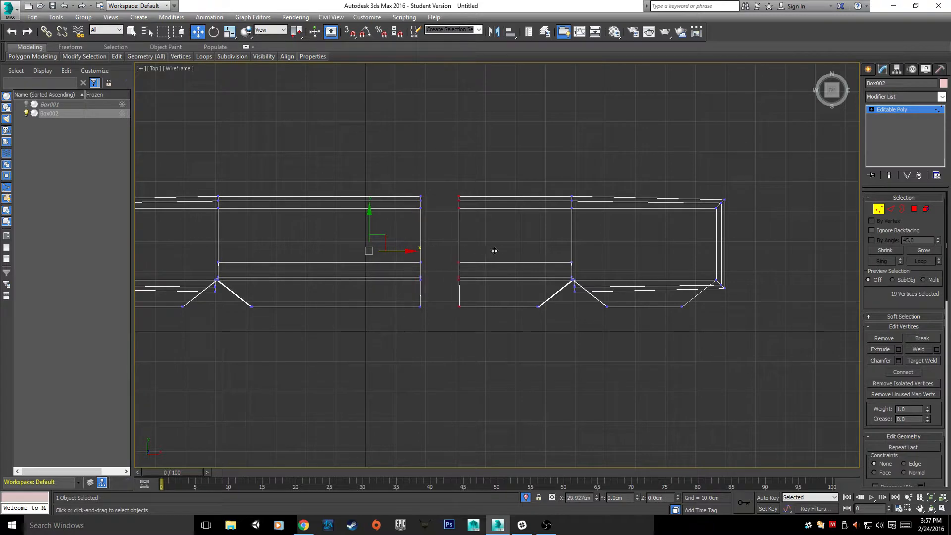
- In the Perspective view, move the right half's inner-edge vertices back along X to about 17.9 cm, meeting the left half's edge
key("alt+w")
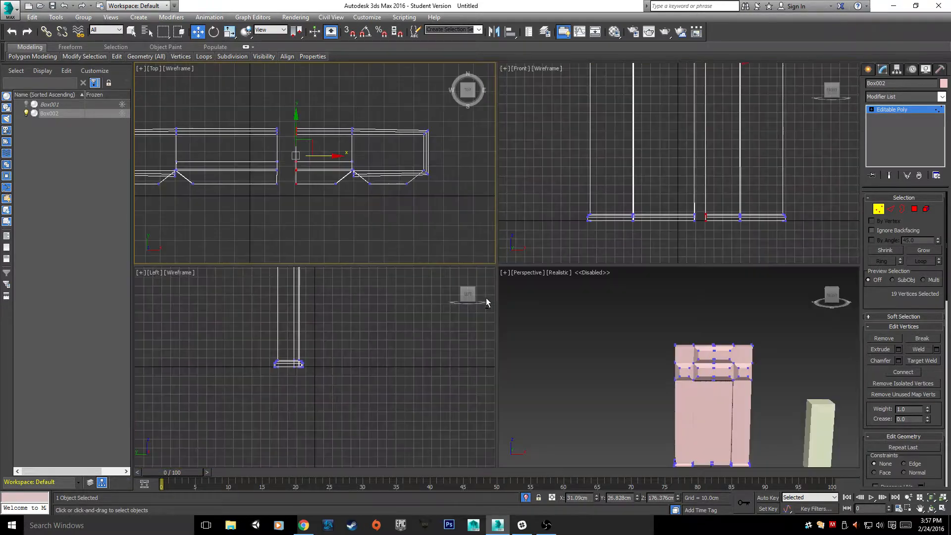
middle_click_drag(741, 388, 713, 324)
key("alt+w")
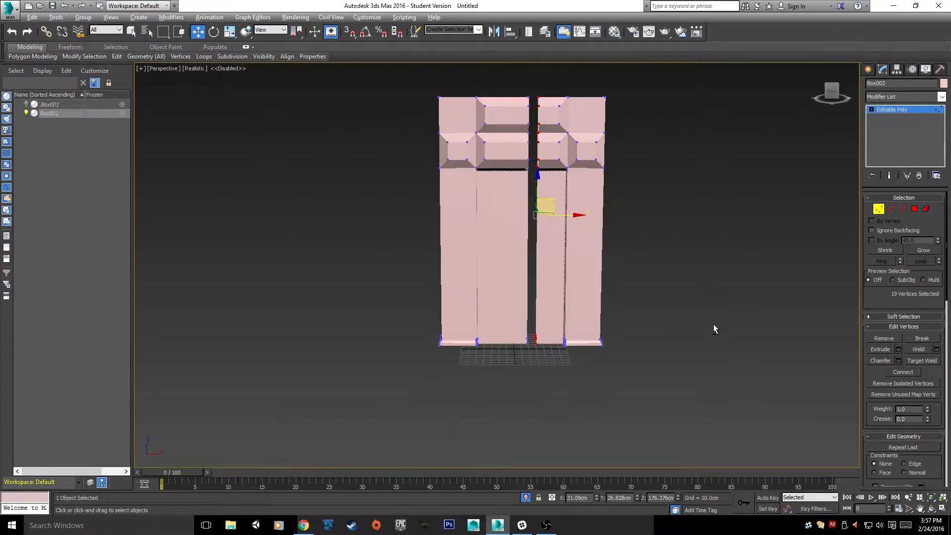
scroll(574, 273, "up", 5)
scroll(557, 268, "down", 5)
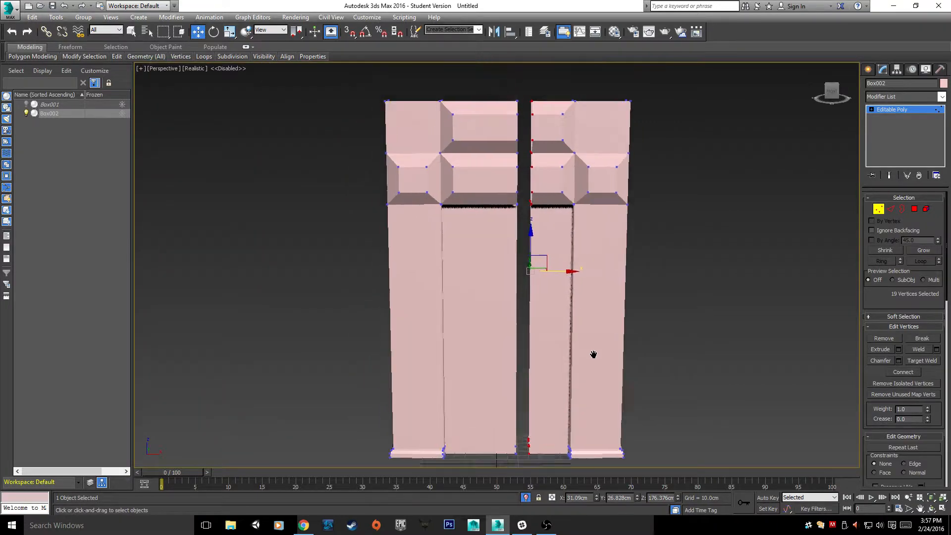
scroll(572, 228, "up", 3)
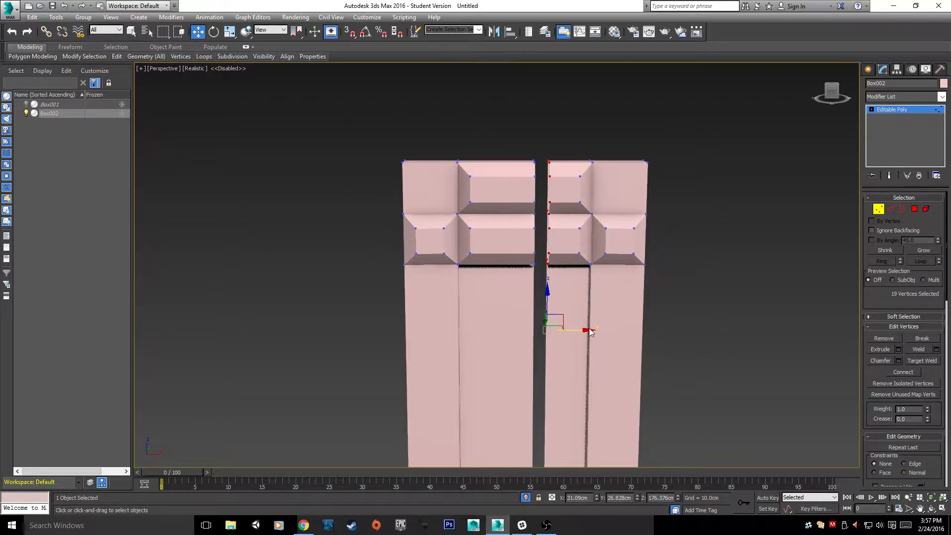
left_click_drag(590, 332, 573, 331)
scroll(573, 331, "down", 5)
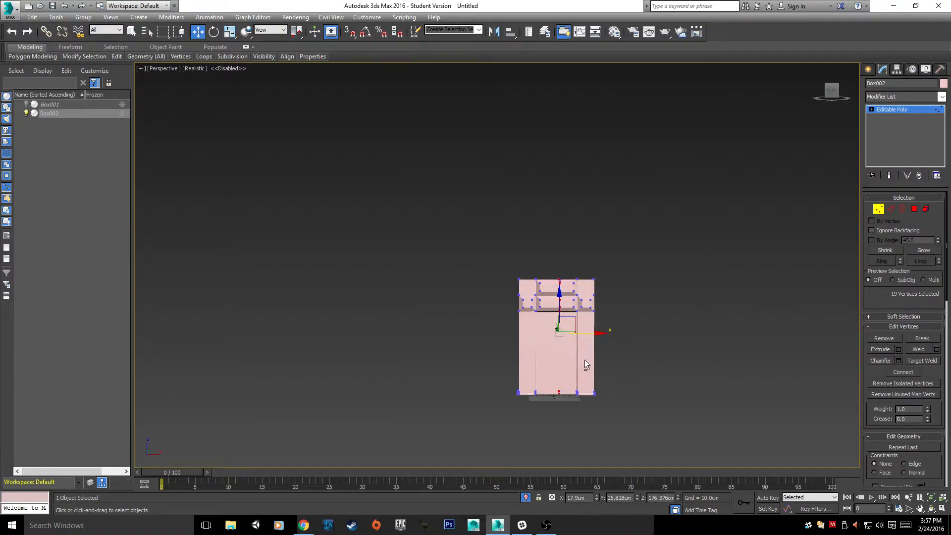
- In the Top view, select the seam vertices of both halves and try to weld them
key("alt+w")
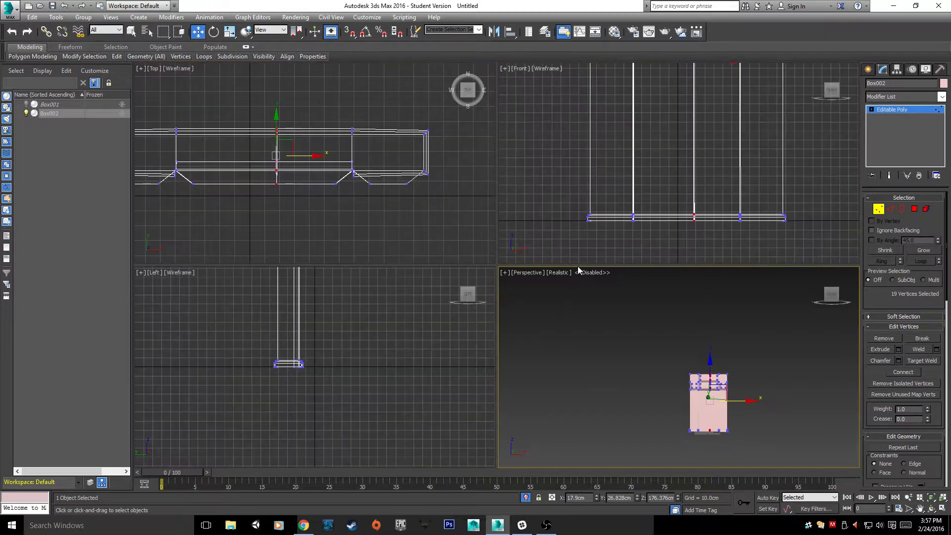
middle_click_drag(365, 185, 463, 188)
left_click_drag(326, 104, 389, 252)
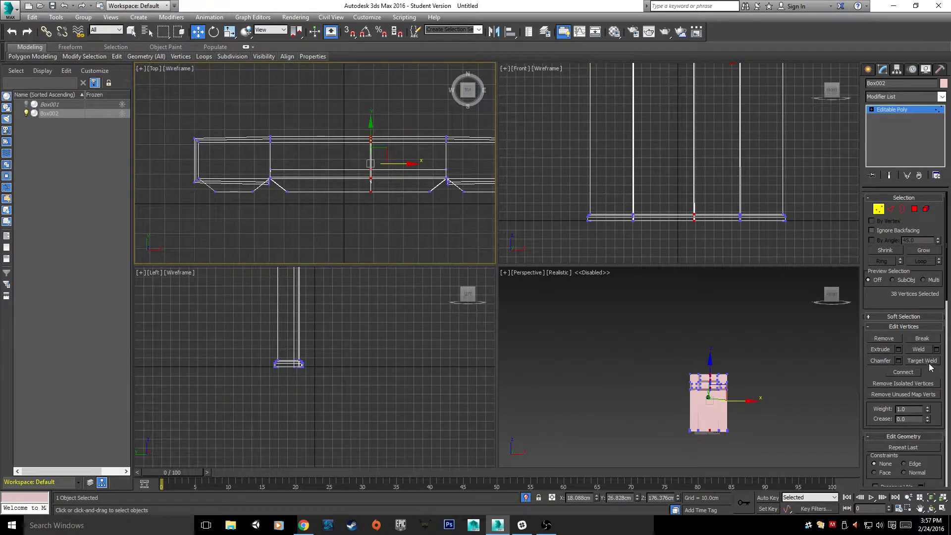
left_click(918, 345)
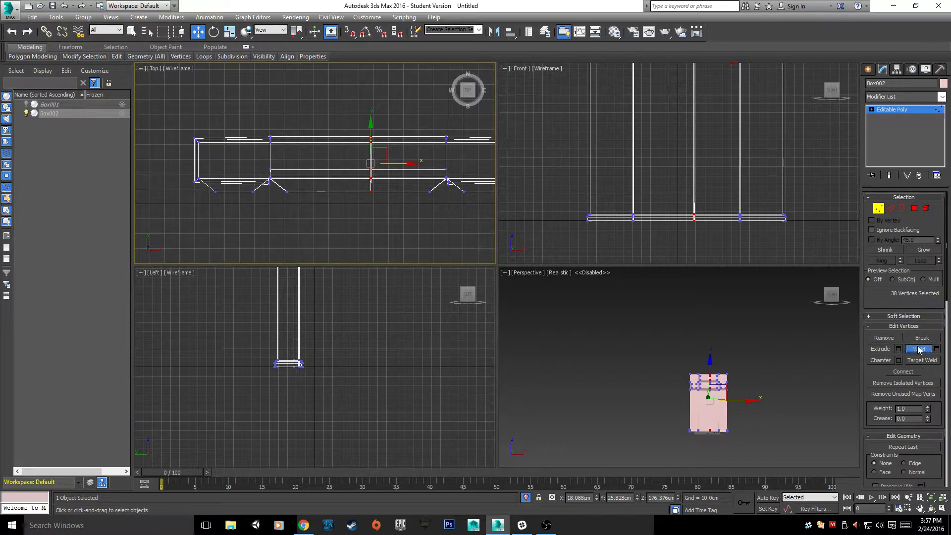
left_click(503, 273)
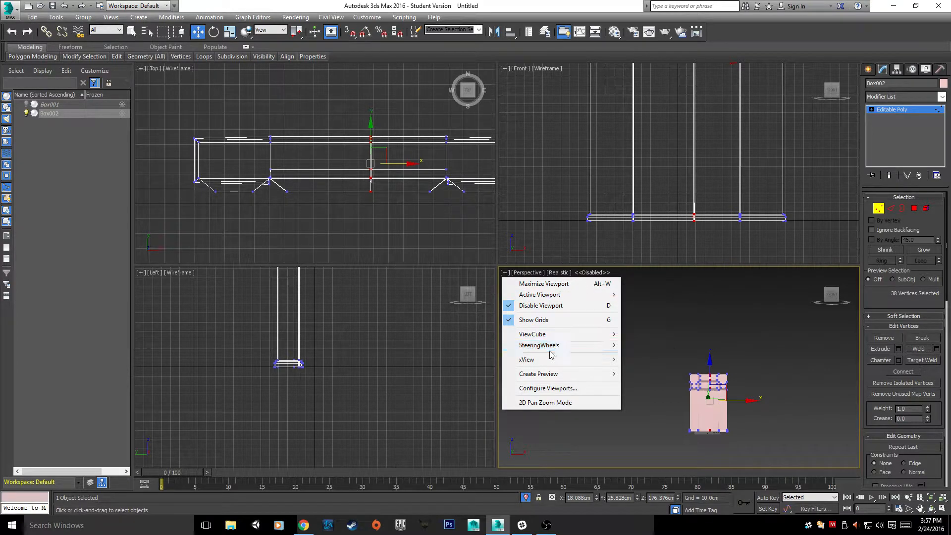
left_click(560, 389)
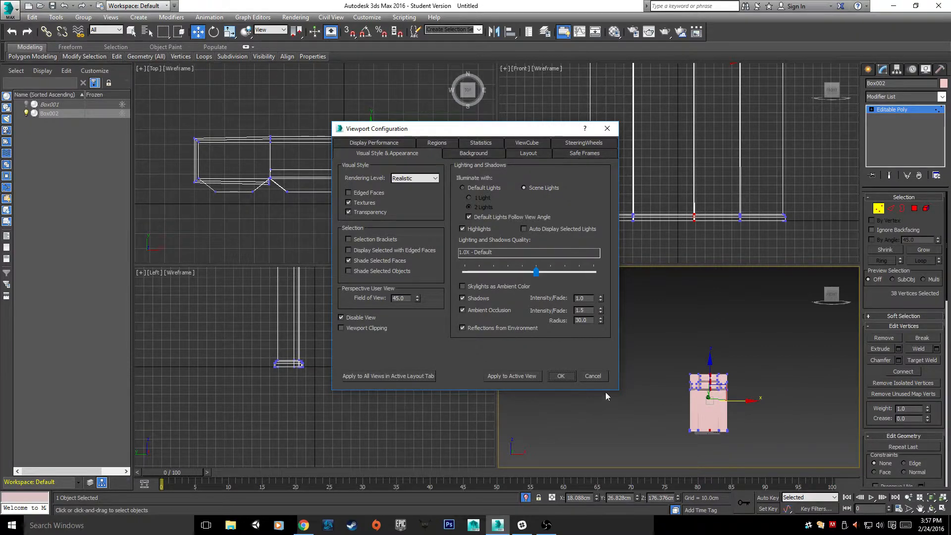
left_click(607, 128)
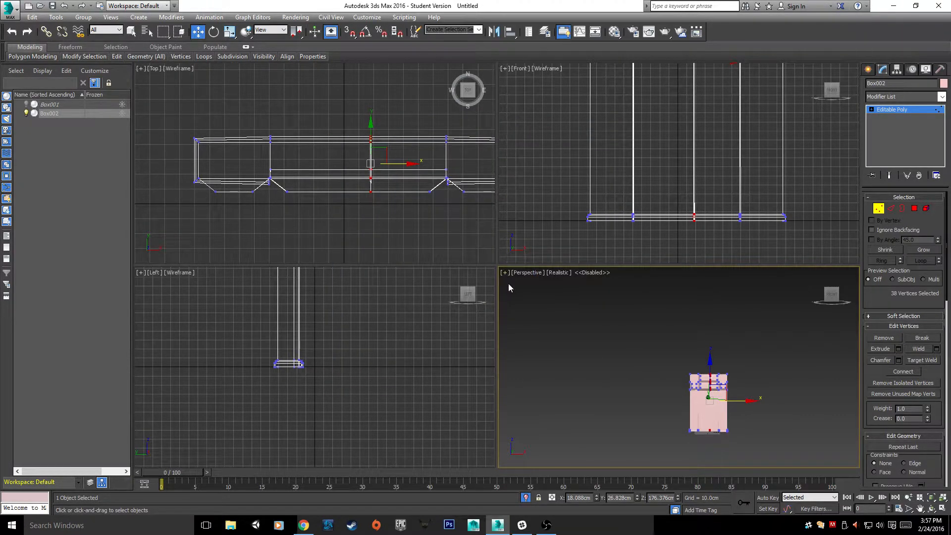
- Configure the Perspective viewport to show statistics, with Triangle Count enabled and Polygon Count disabled
left_click(504, 272)
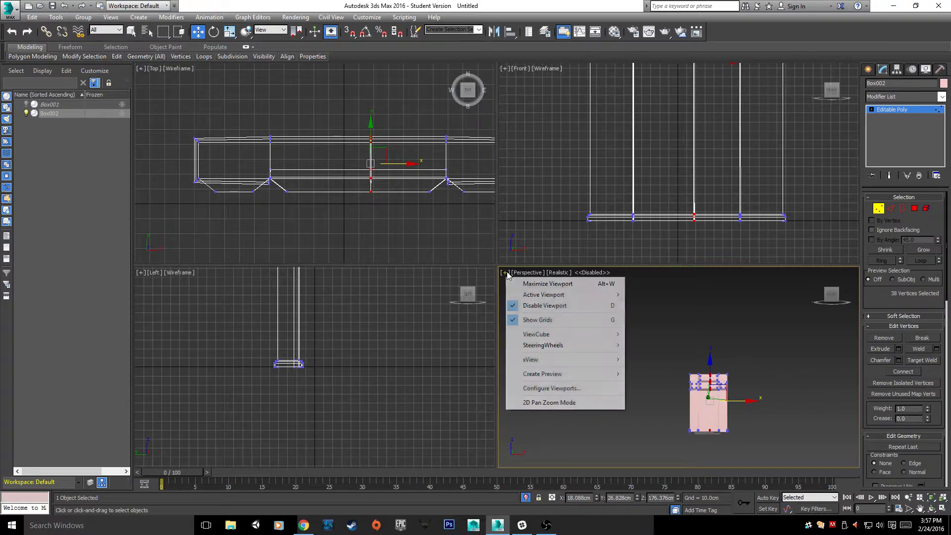
left_click(554, 388)
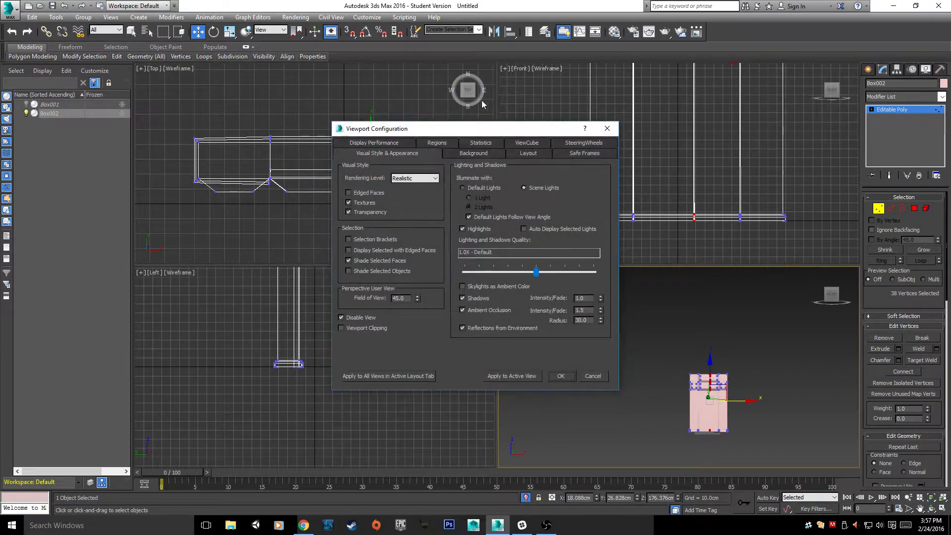
left_click(479, 143)
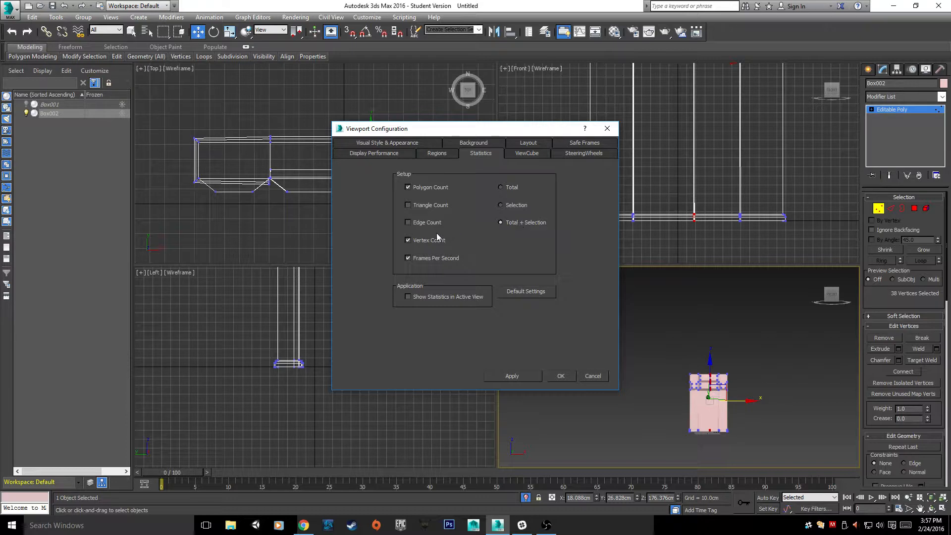
left_click(425, 205)
left_click(434, 189)
left_click(513, 376)
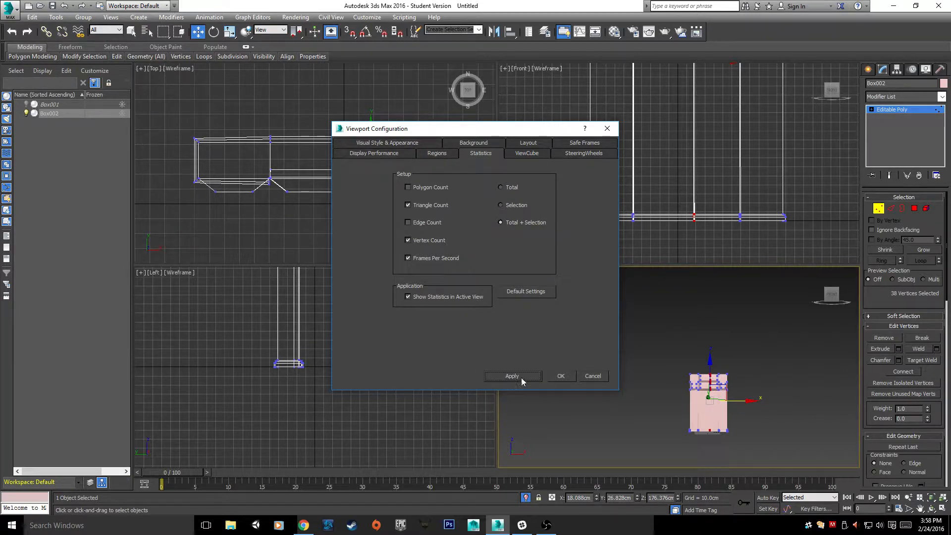
left_click(561, 375)
middle_click_drag(616, 363, 582, 331)
scroll(582, 332, "up", 5)
middle_click_drag(646, 345, 274, 236)
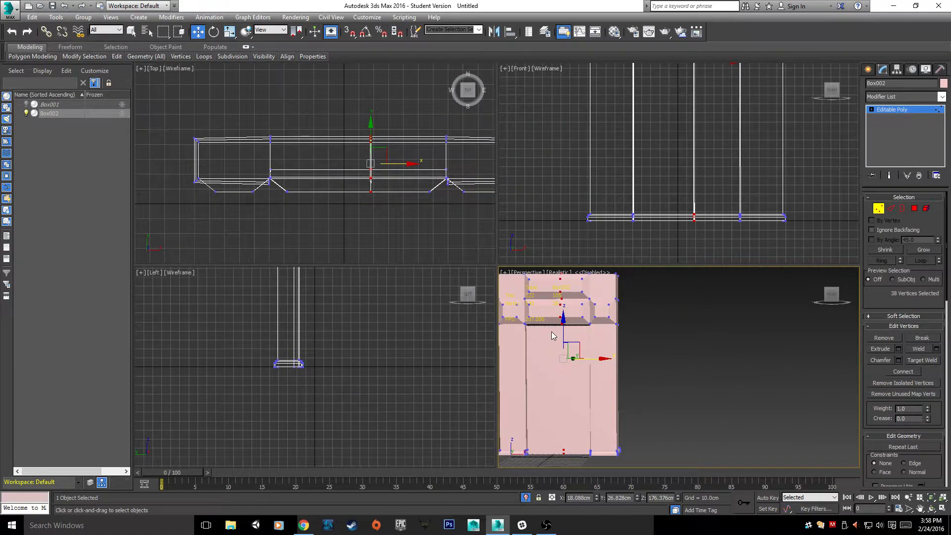
- Try moving a single front seam vertex along X to about 29.95 cm, inspect the seam in Perspective, and undo the move
left_click(383, 226)
scroll(384, 226, "up", 2)
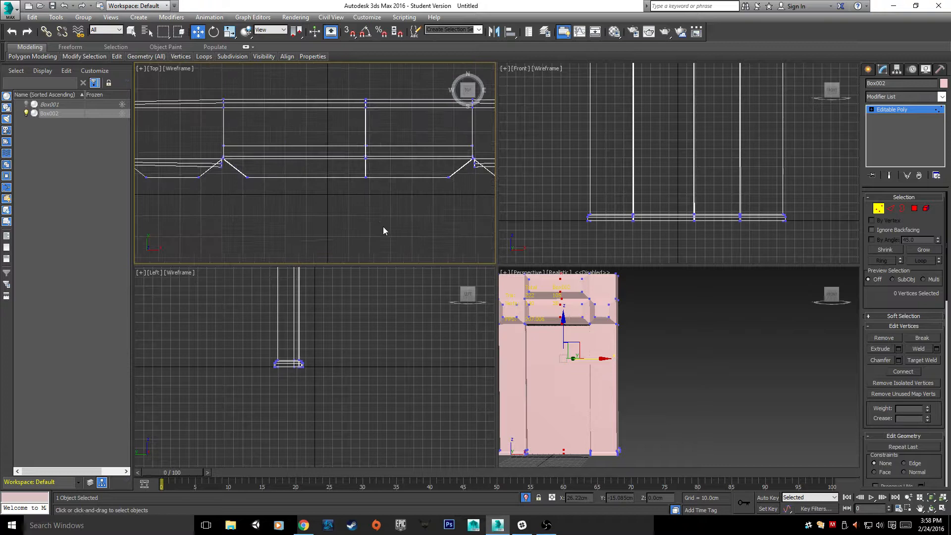
left_click(365, 177)
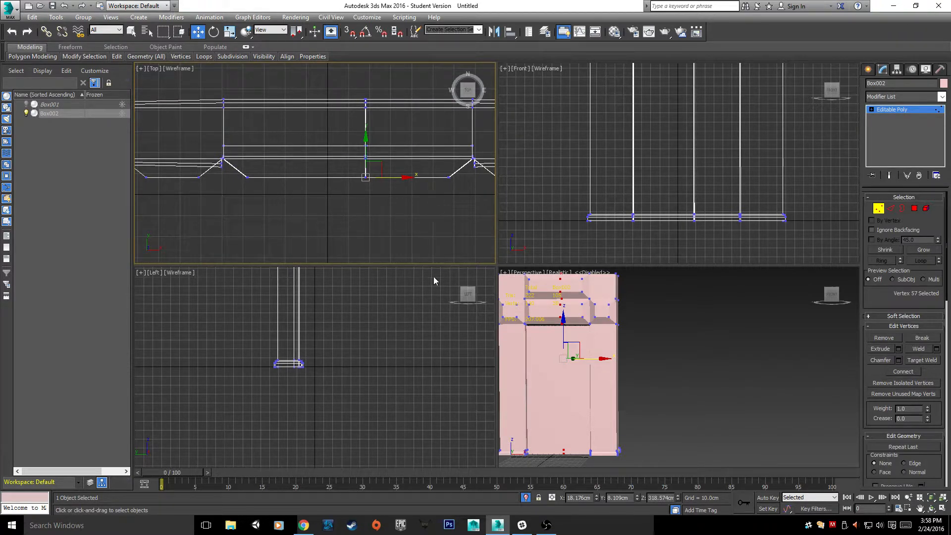
left_click(365, 176)
left_click_drag(402, 177, 428, 179)
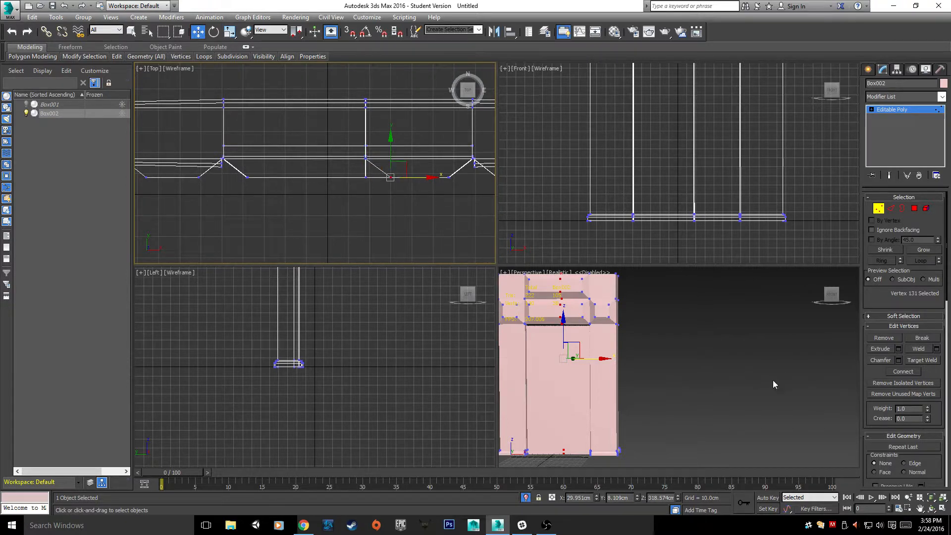
middle_click_drag(724, 359, 703, 378)
middle_click_drag(628, 331, 659, 425)
scroll(631, 363, "up", 5)
scroll(658, 418, "up", 3)
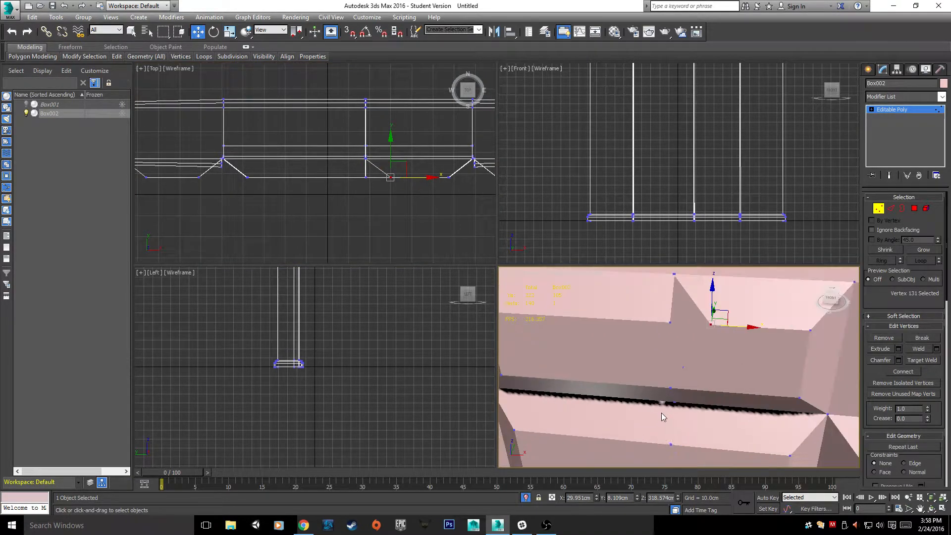
middle_click_drag(702, 356, 705, 288, "alt")
right_click(481, 241)
key("ctrl+z")
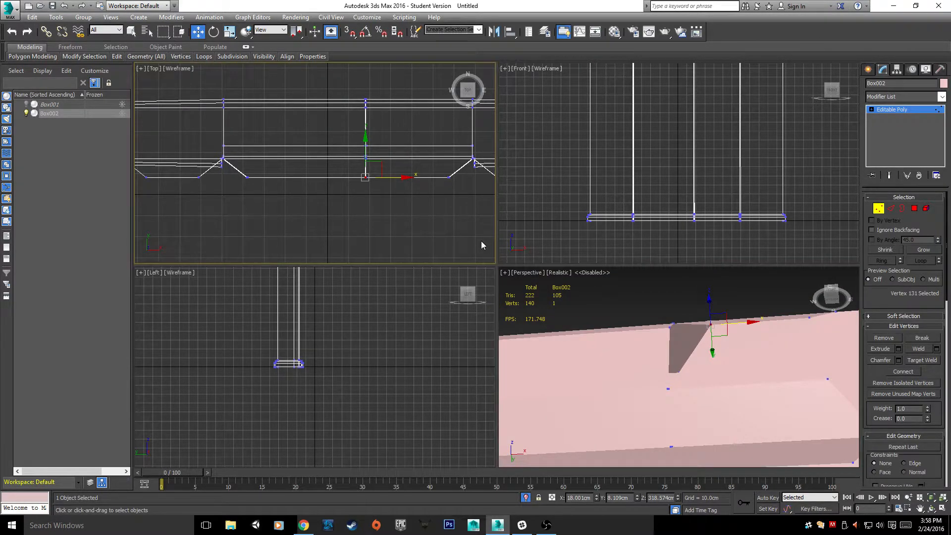
- Select the center seam vertices of both halves in the Top view and inspect them in the maximized Perspective view
scroll(455, 222, "down", 3)
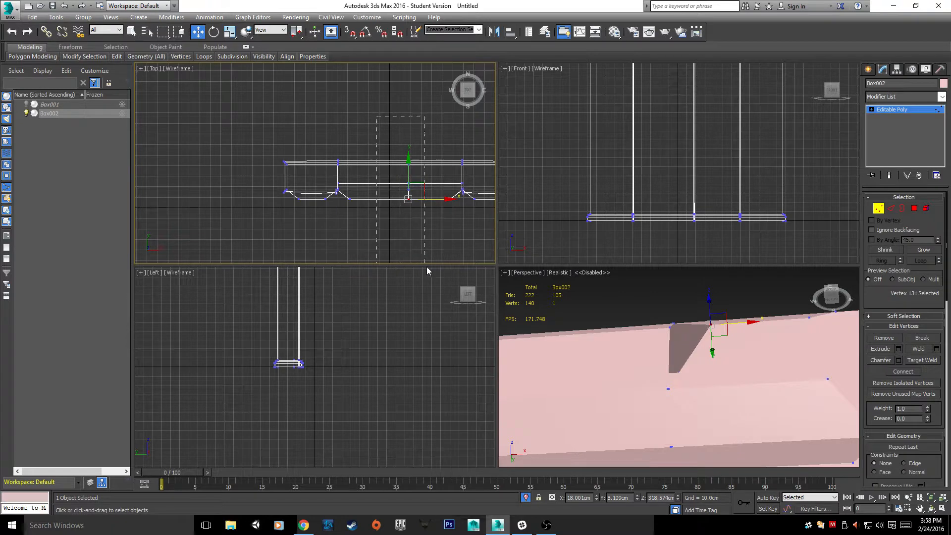
left_click_drag(427, 271, 430, 271)
middle_click_drag(728, 350, 632, 301)
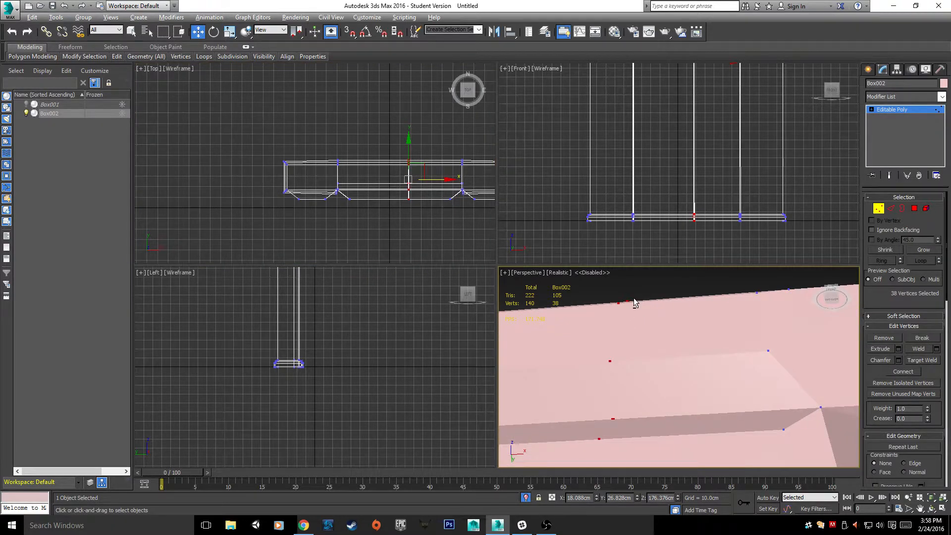
key("alt+w")
scroll(391, 218, "down", 5)
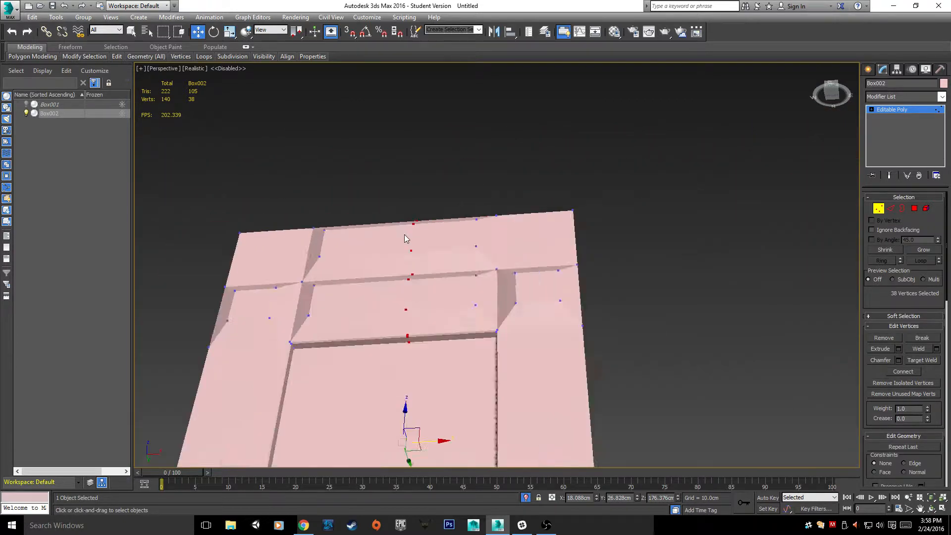
middle_click_drag(404, 239, 426, 210, "alt")
middle_click_drag(397, 163, 407, 235, "alt")
middle_click_drag(329, 170, 409, 81)
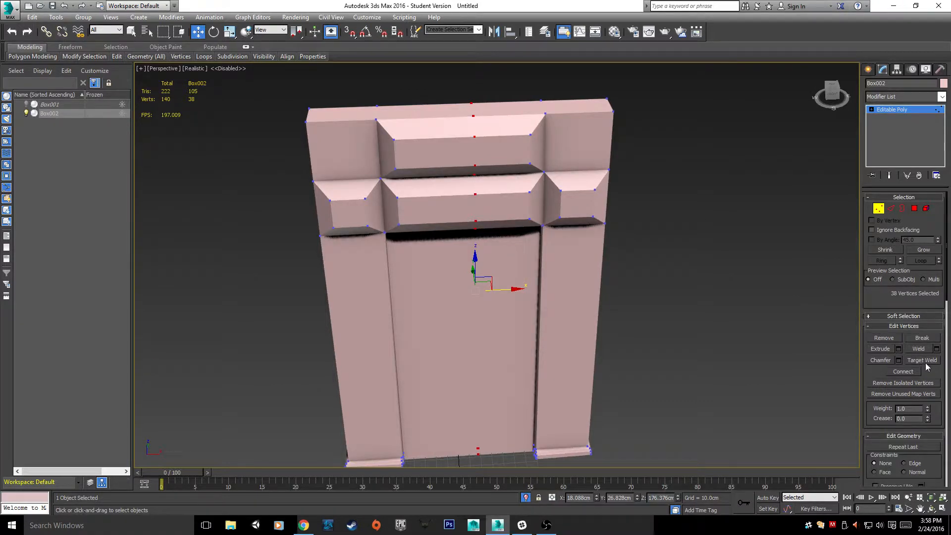
- Weld the selected seam vertices, trying a threshold of about 33.8 cm before settling on 0.34 cm
left_click(922, 348)
left_click(937, 348)
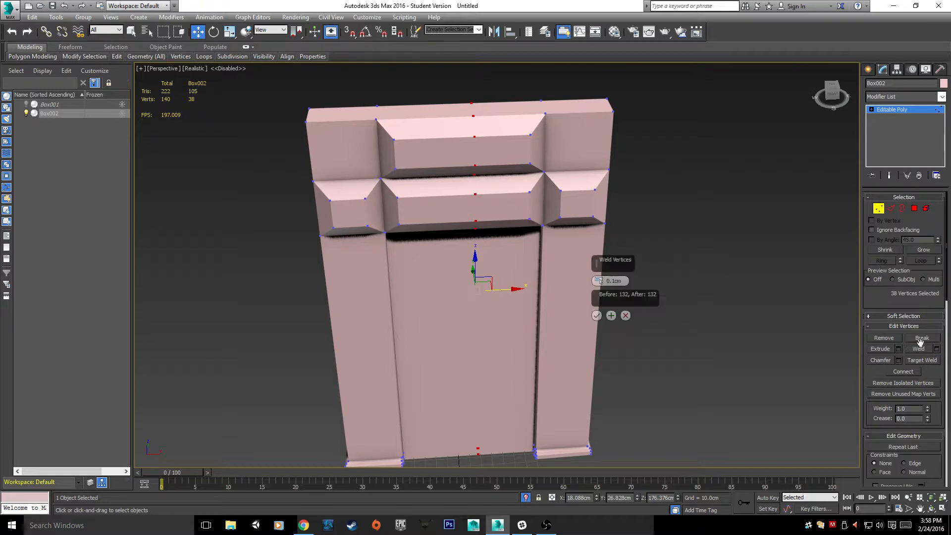
left_click_drag(618, 263, 671, 239)
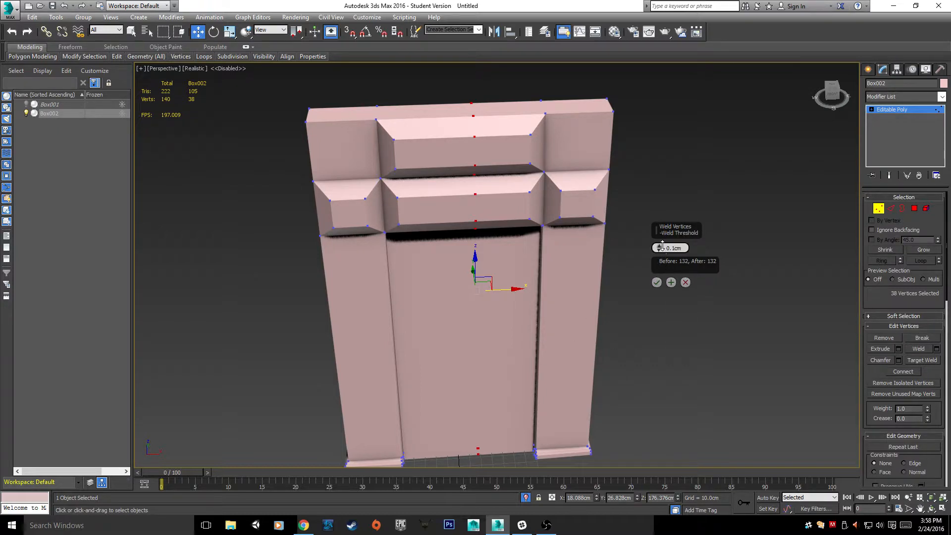
left_click_drag(662, 244, 672, 98)
middle_click_drag(634, 135, 360, 141, "alt")
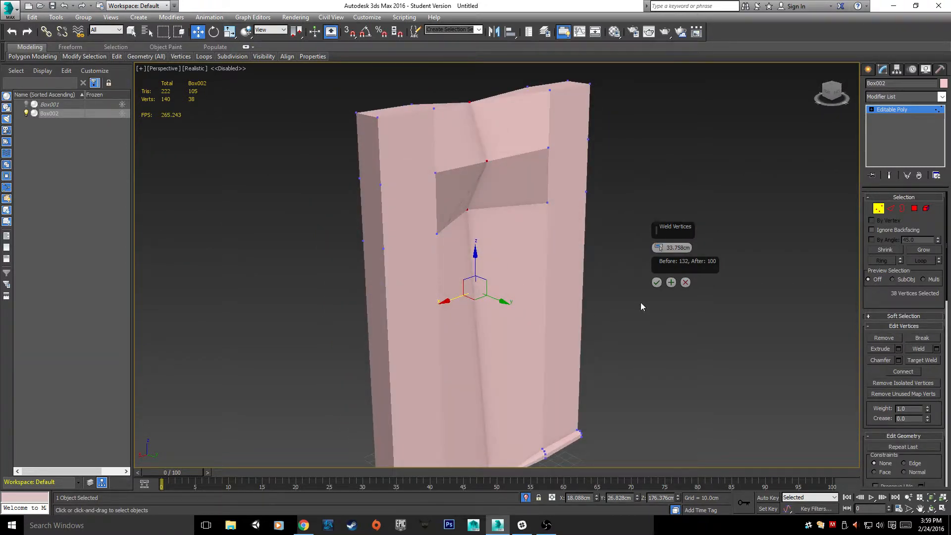
right_click(659, 248)
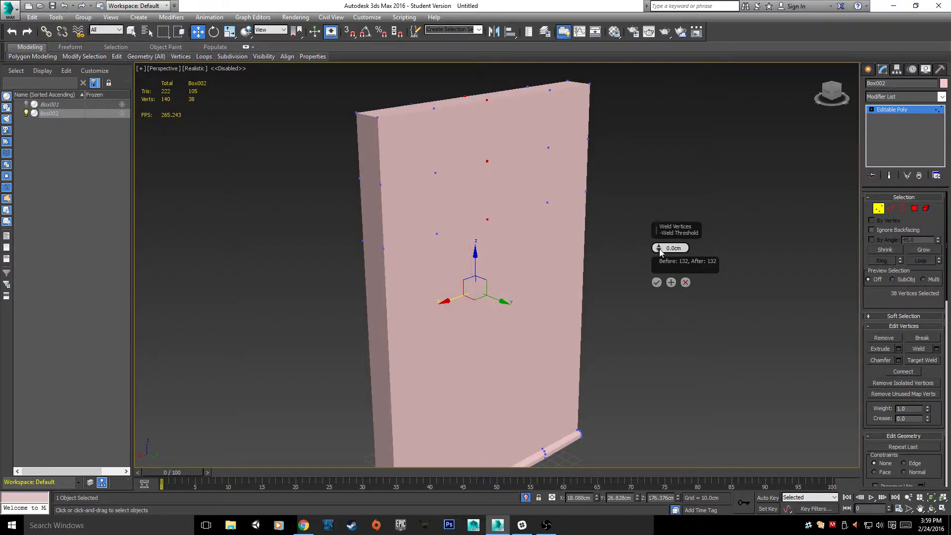
left_click_drag(659, 248, 659, 241)
middle_click_drag(608, 248, 753, 204, "alt")
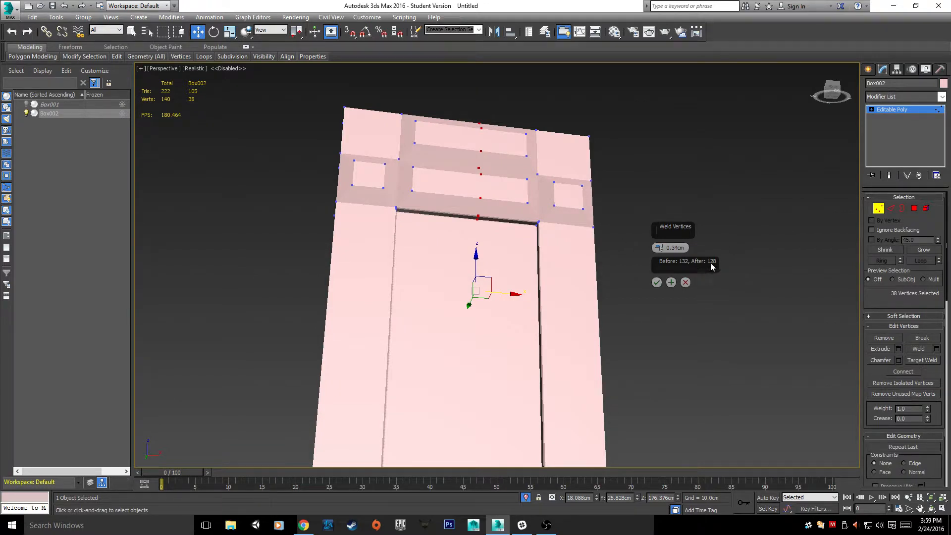
left_click(656, 282)
middle_click_drag(653, 245, 651, 325, "alt")
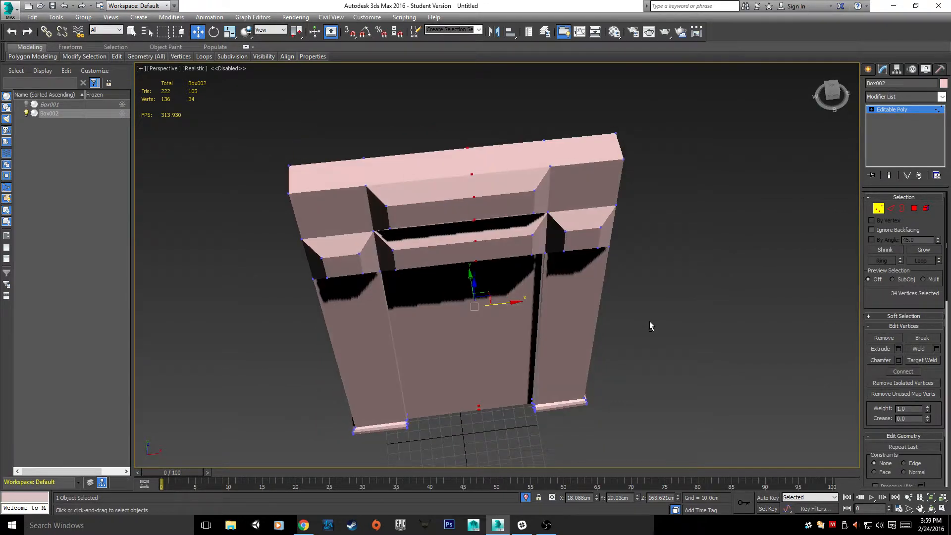
- Clear the vertex selection, isolate Box002, and return to the four-viewport layout with the whole model framed in the Front view
left_click(698, 290)
middle_click_drag(622, 394, 723, 265)
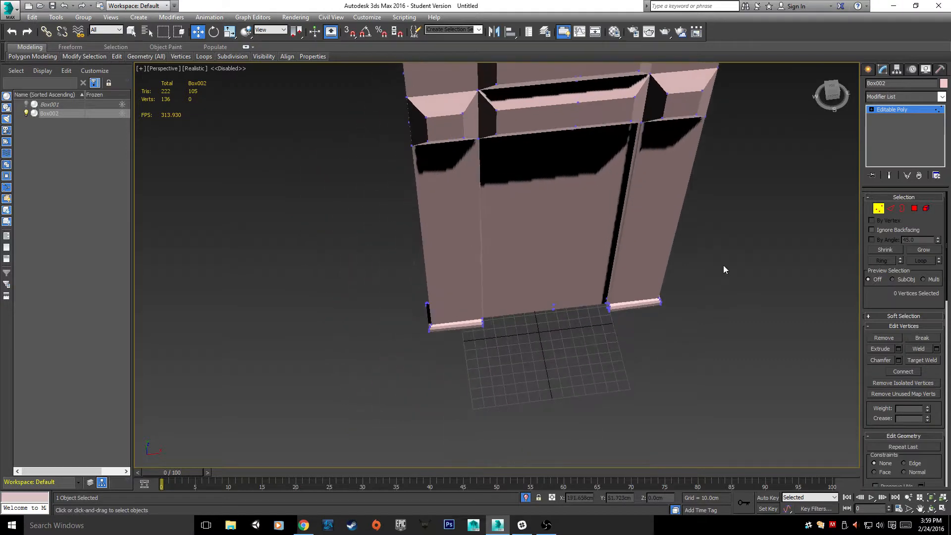
middle_click_drag(596, 398, 578, 370, "alt")
left_click_drag(578, 369, 564, 84)
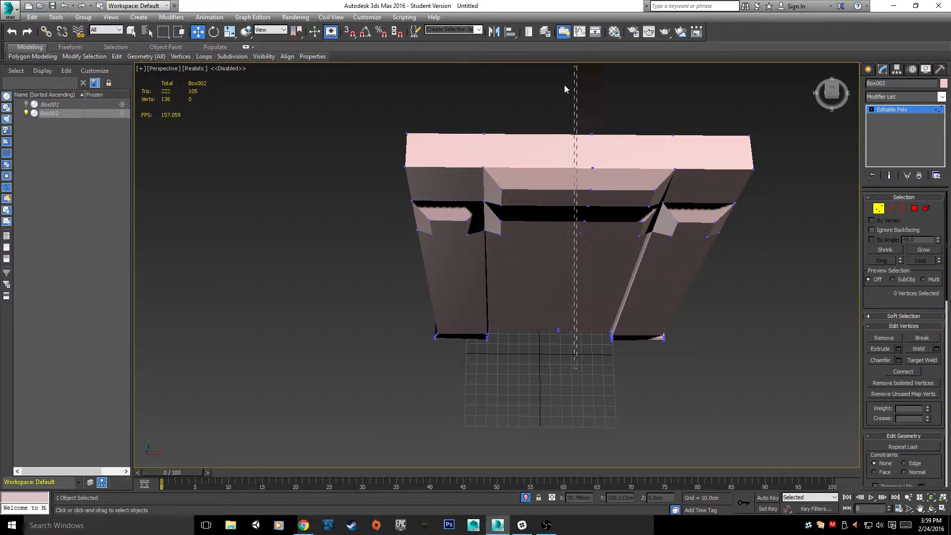
key("alt+q")
key("alt+w")
left_click(561, 94)
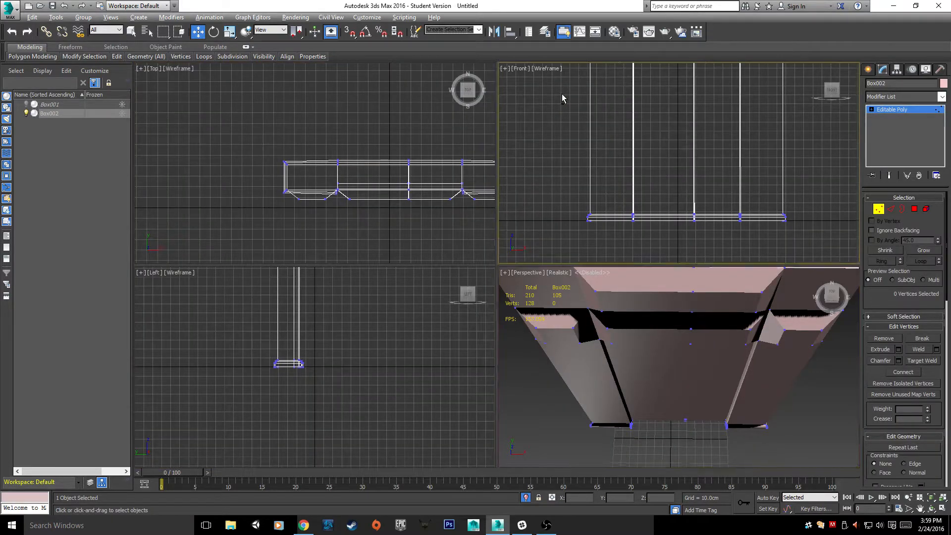
key("alt+w")
middle_click_drag(520, 140, 503, 301)
scroll(504, 301, "down", 8)
key("alt+w")
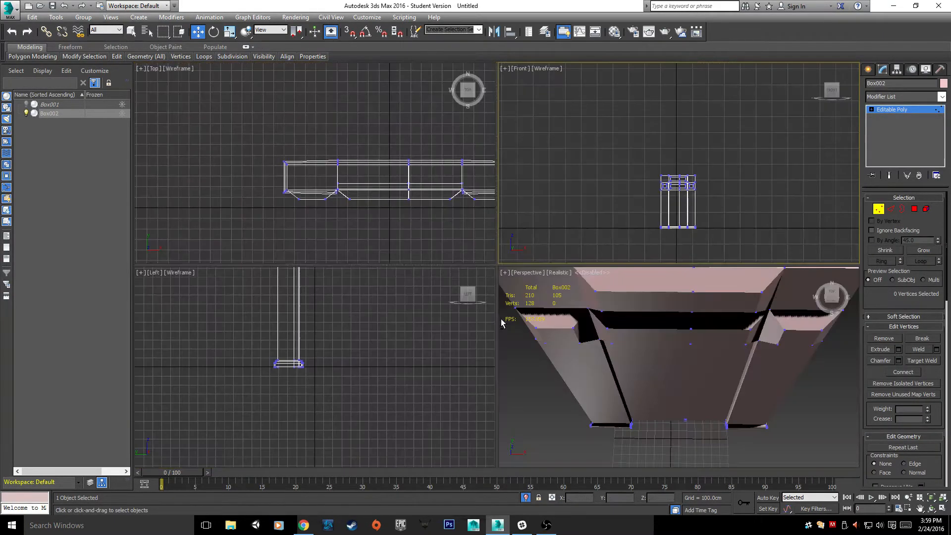
- Try deleting Box002's center seam vertices from the Top view, inspect the gap in Perspective, and undo the deletion
scroll(357, 158, "up", 5)
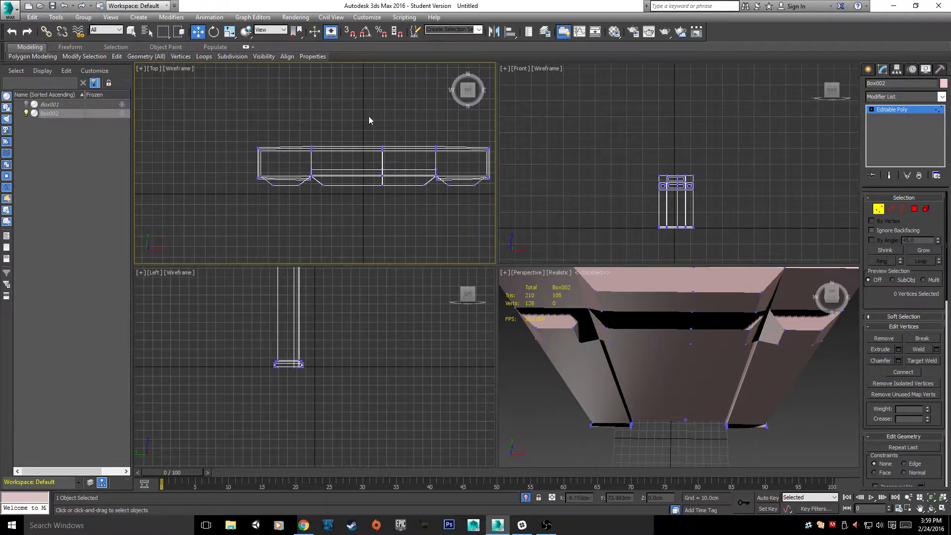
left_click_drag(371, 116, 397, 238)
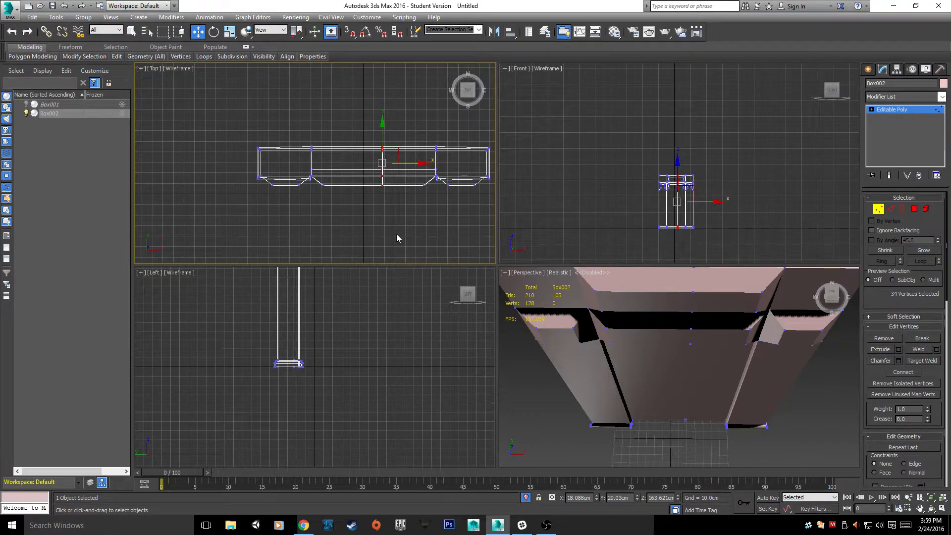
key("Delete")
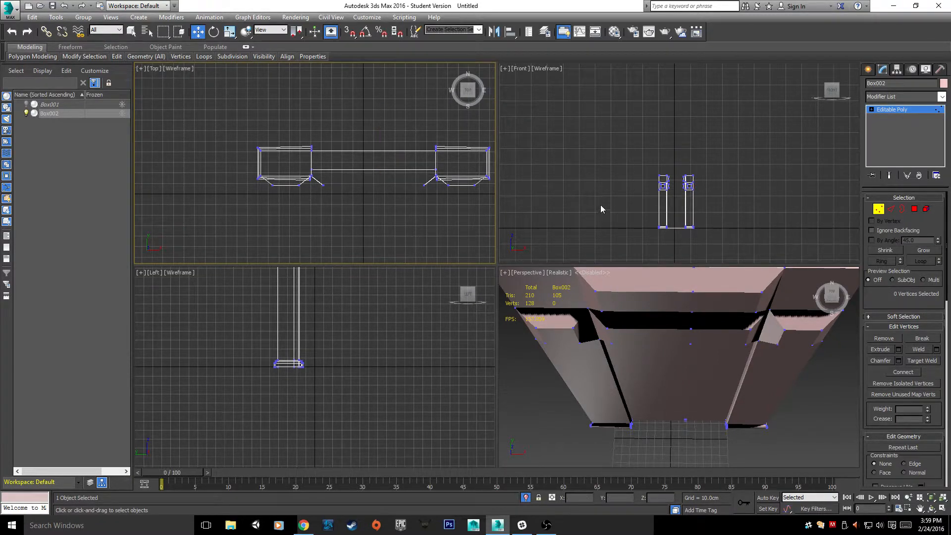
middle_click_drag(659, 317, 719, 420, "alt")
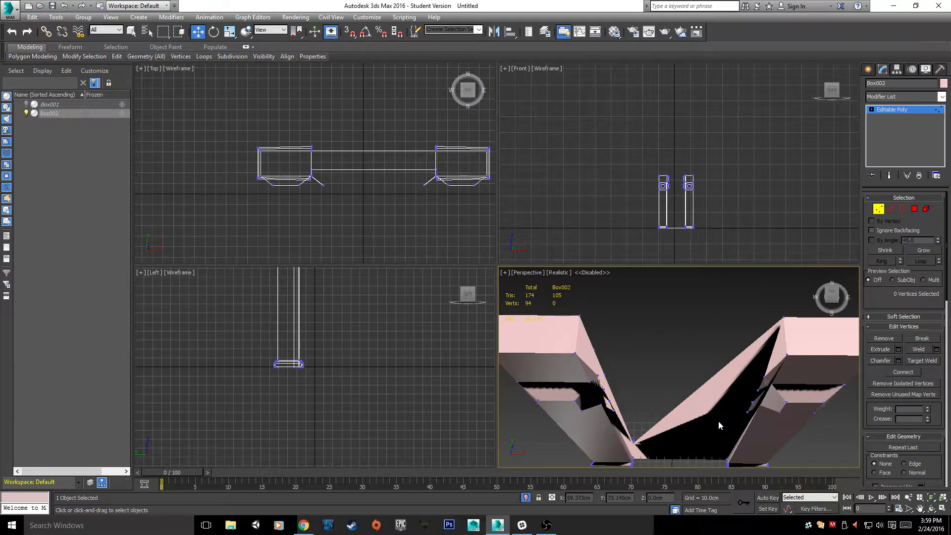
key("ctrl+z")
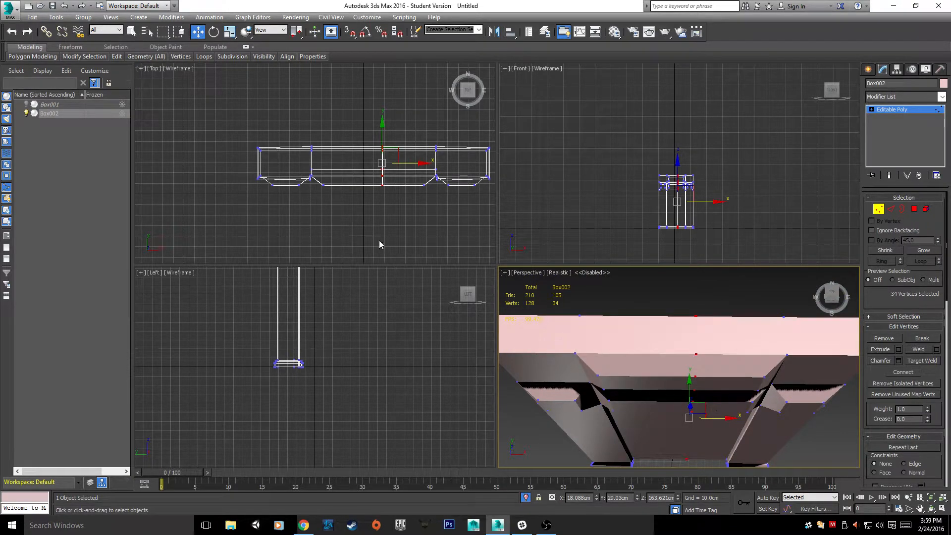
- Deselect the seam vertices and examine the welded Box002 in the Perspective and Top views
mouse_move(169, 58)
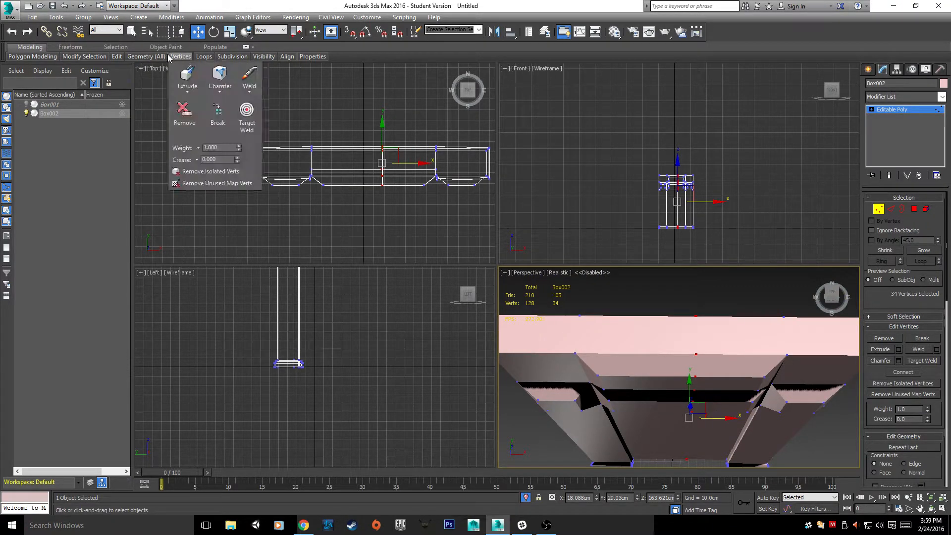
mouse_move(204, 57)
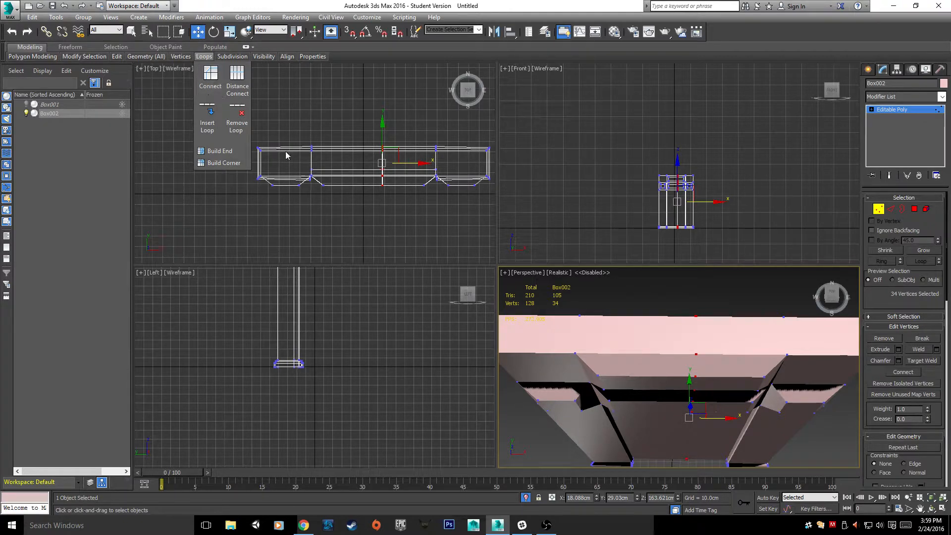
left_click(716, 363)
mouse_move(715, 364)
middle_mouse_down("alt")
mouse_move(731, 394)
mouse_move(724, 358)
middle_mouse_up("alt")
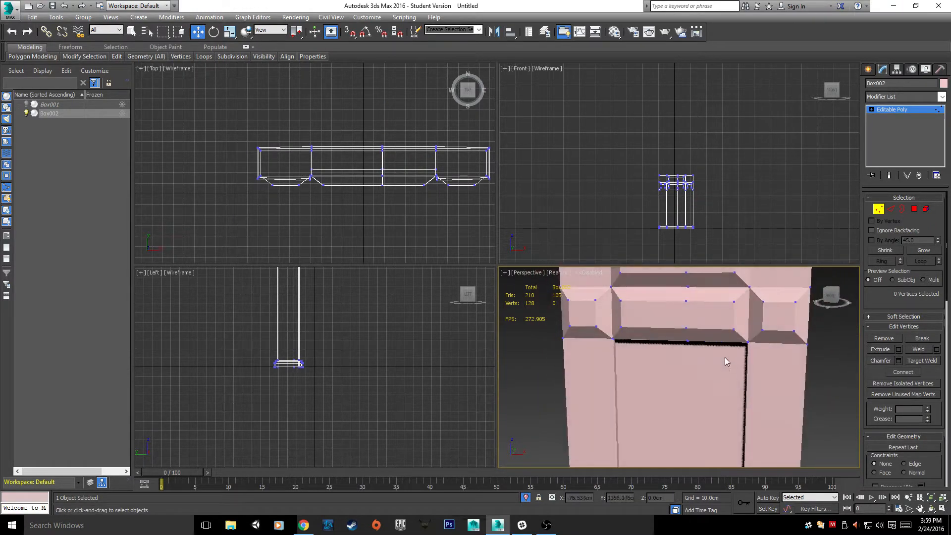
scroll(671, 284, "down", 2)
scroll(653, 344, "up", 2)
scroll(608, 401, "down", 6)
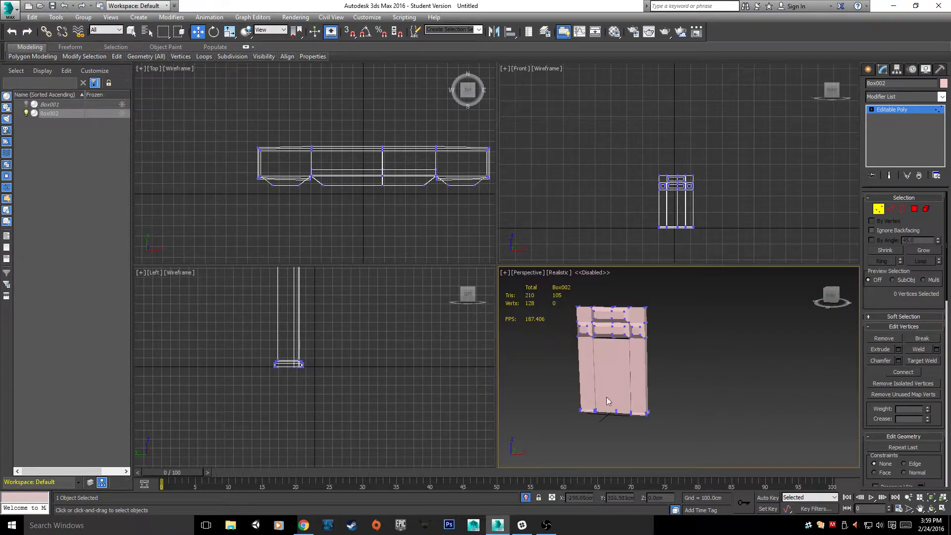
middle_click_drag(686, 382, 703, 366, "alt")
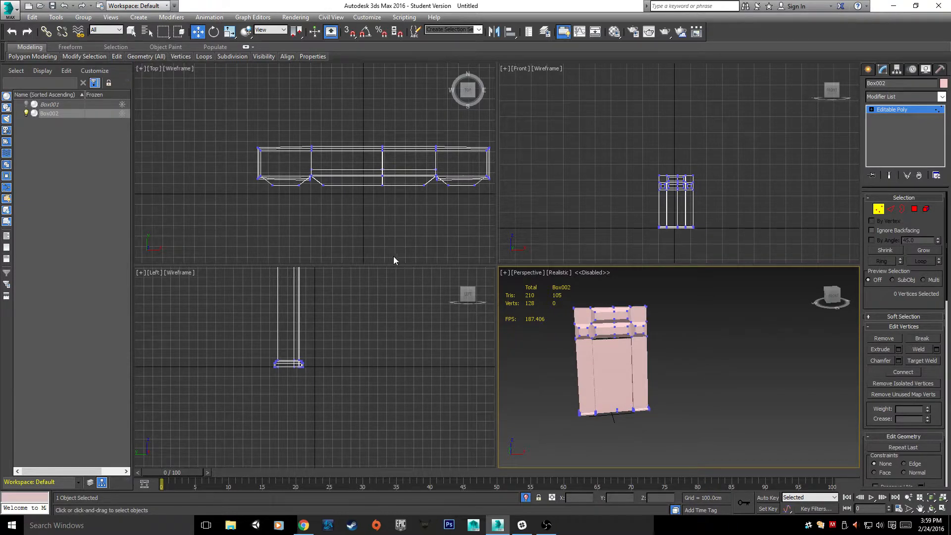
scroll(393, 256, "up", 3)
scroll(470, 278, "down", 3)
scroll(343, 180, "down", 5)
middle_click_drag(344, 180, 346, 220)
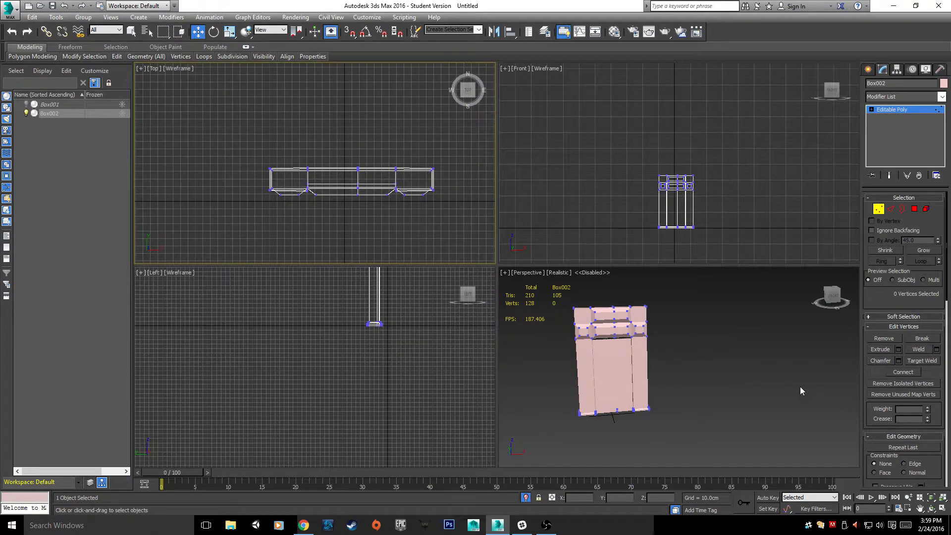
- Select one of the doubled vertices at the middle of Box002's top edge and move it along X to expose the seam gap
scroll(634, 377, "up", 10)
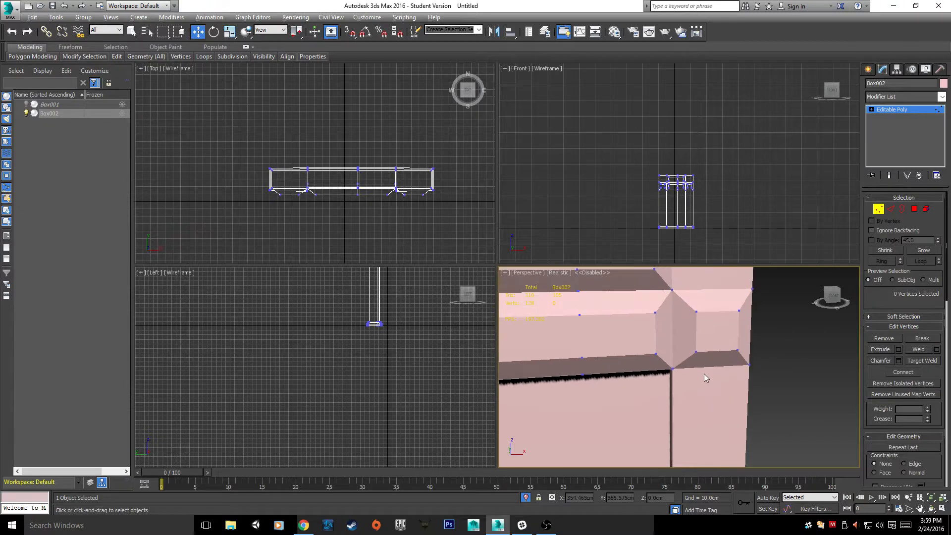
key("alt+w")
scroll(601, 388, "down", 4)
scroll(513, 329, "up", 3)
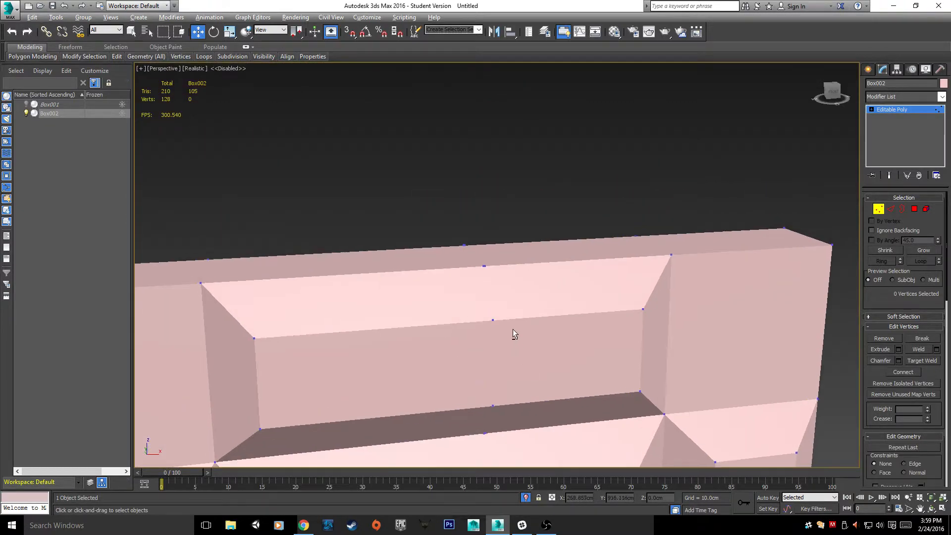
middle_click_drag(513, 329, 479, 332, "alt")
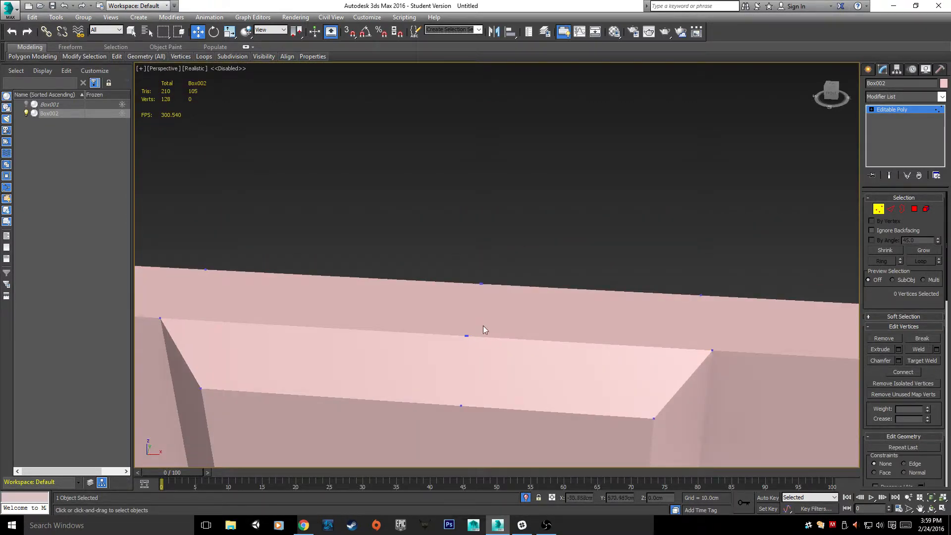
left_click_drag(476, 270, 505, 296)
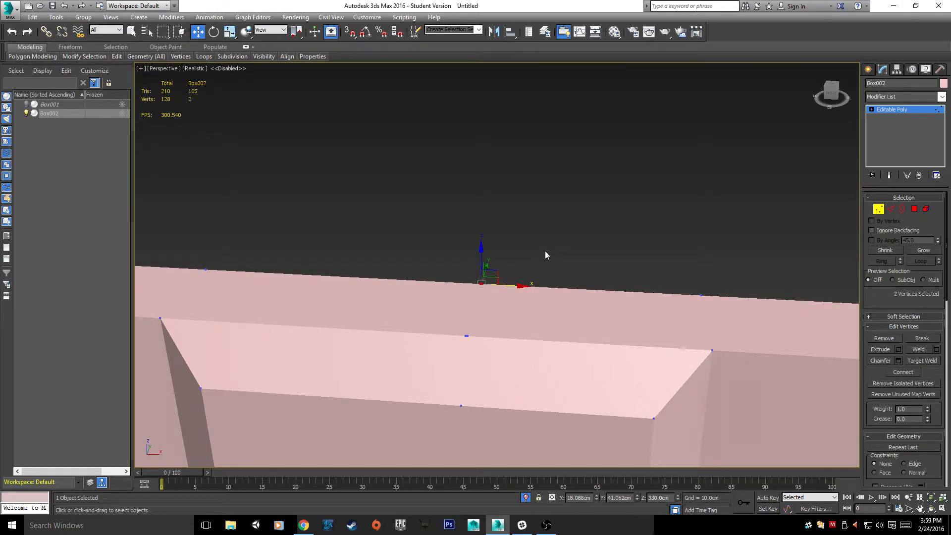
left_click(483, 283)
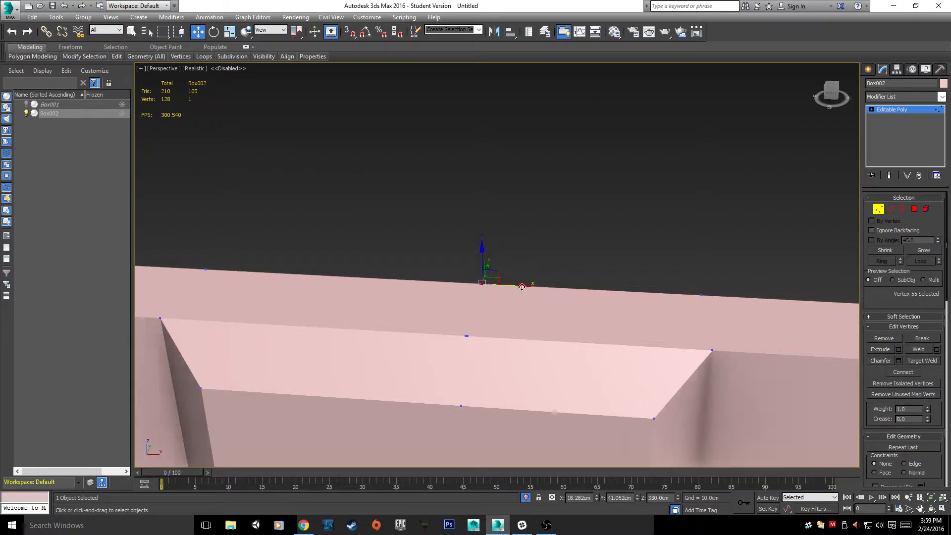
middle_click_drag(584, 221, 568, 268, "alt")
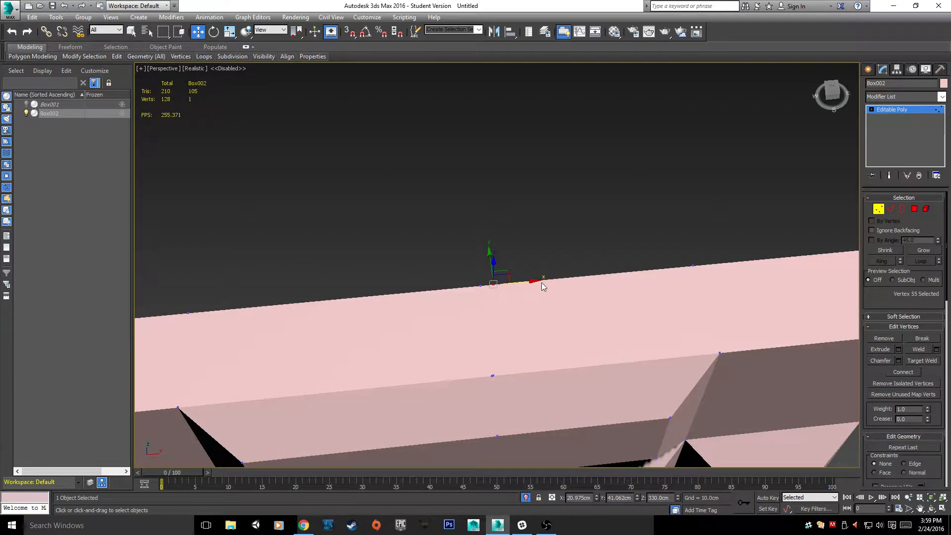
left_click_drag(534, 287, 518, 286)
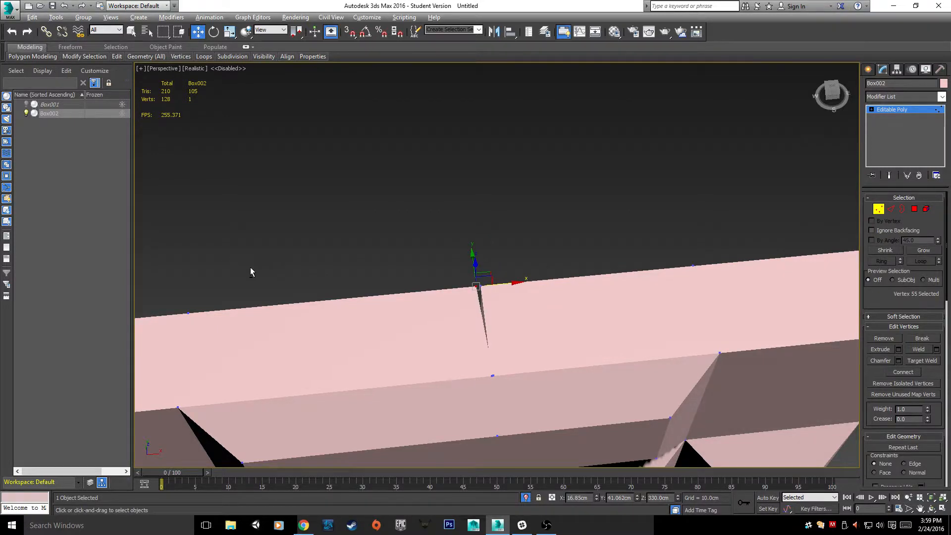
- Target-weld the displaced top-edge seam vertex onto its neighbouring vertex and return to the Move tool
middle_click_drag(251, 269, 418, 244, "alt")
scroll(421, 239, "up", 4)
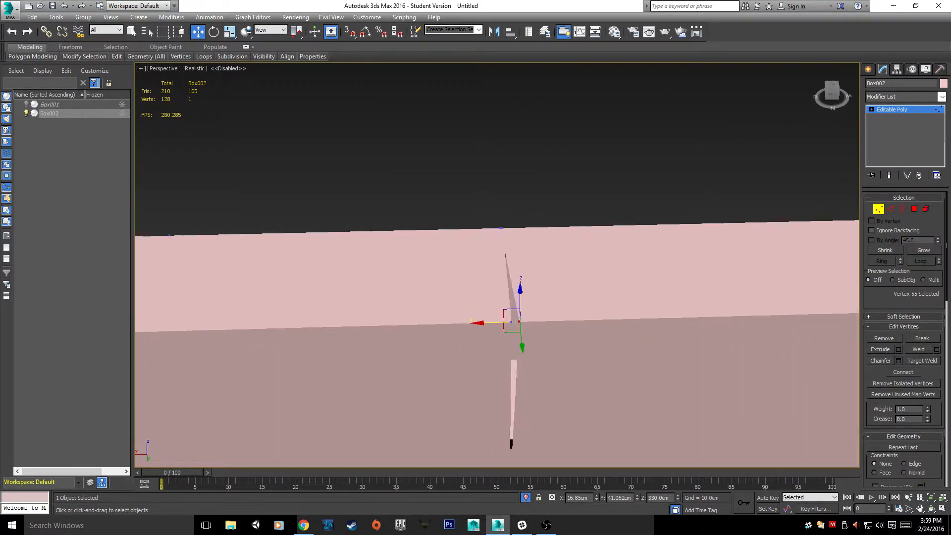
left_click(932, 367)
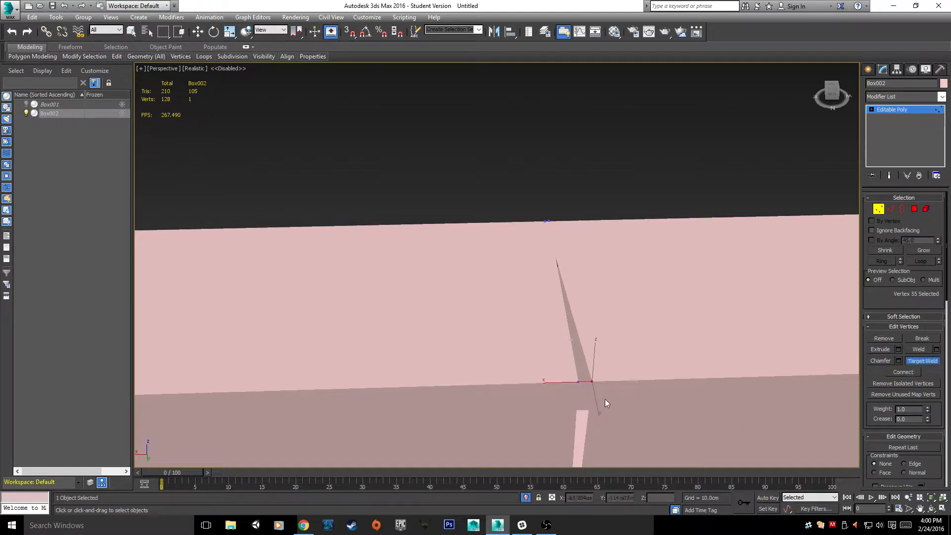
left_click(593, 381)
left_click(578, 381)
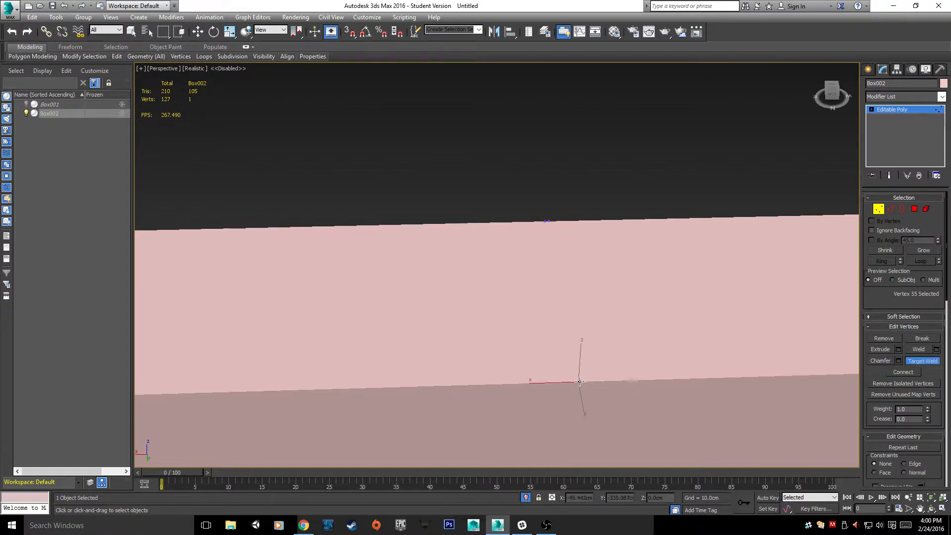
key("w")
- Select the doubled center vertices near the top of Box002's back face and weld them with a threshold of 1.587 cm
scroll(578, 391, "up", 3)
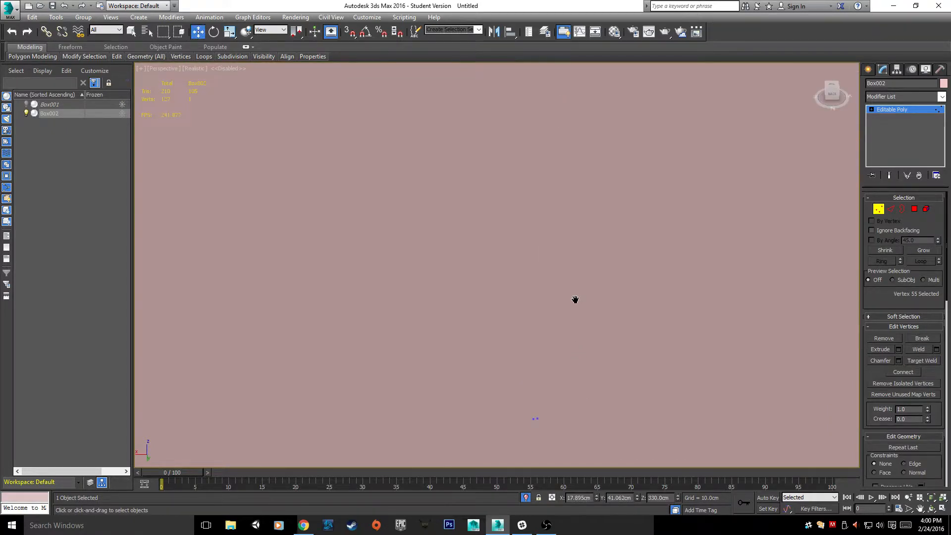
scroll(571, 311, "down", 8)
left_click(564, 316)
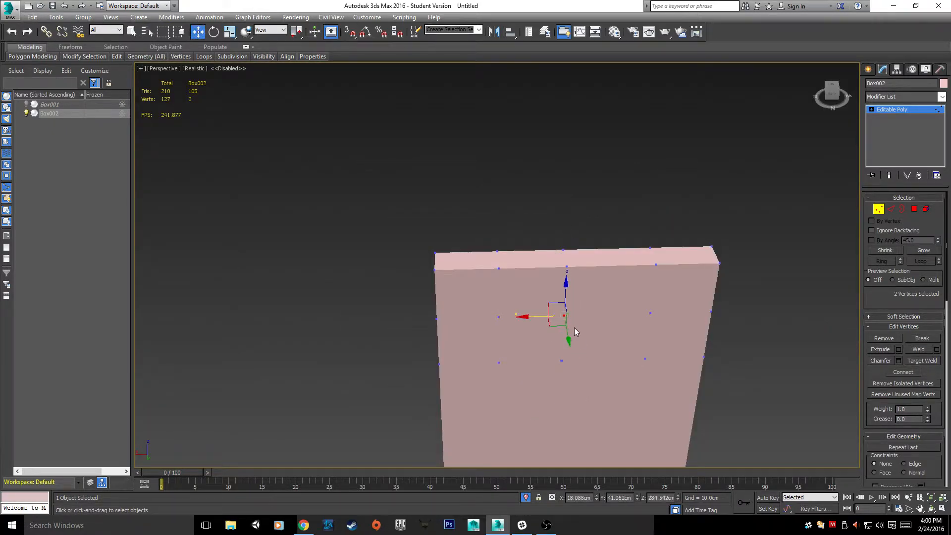
left_click(936, 350)
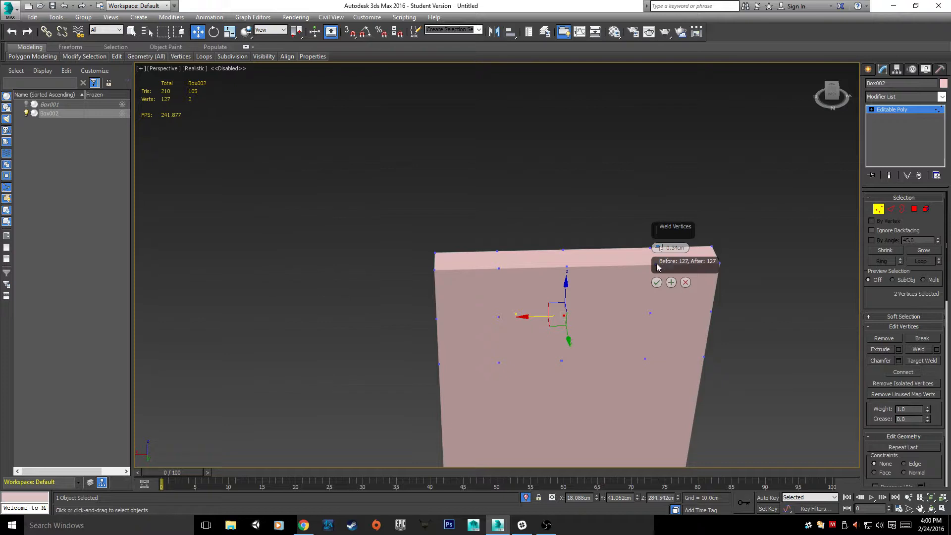
left_click(658, 241)
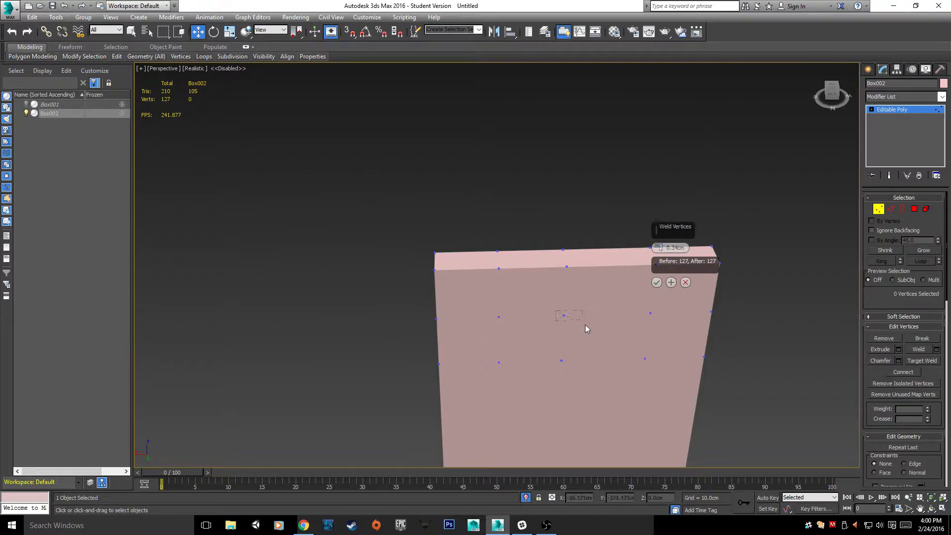
left_click_drag(586, 325, 553, 309)
left_click(588, 303)
left_click_drag(569, 318, 575, 311)
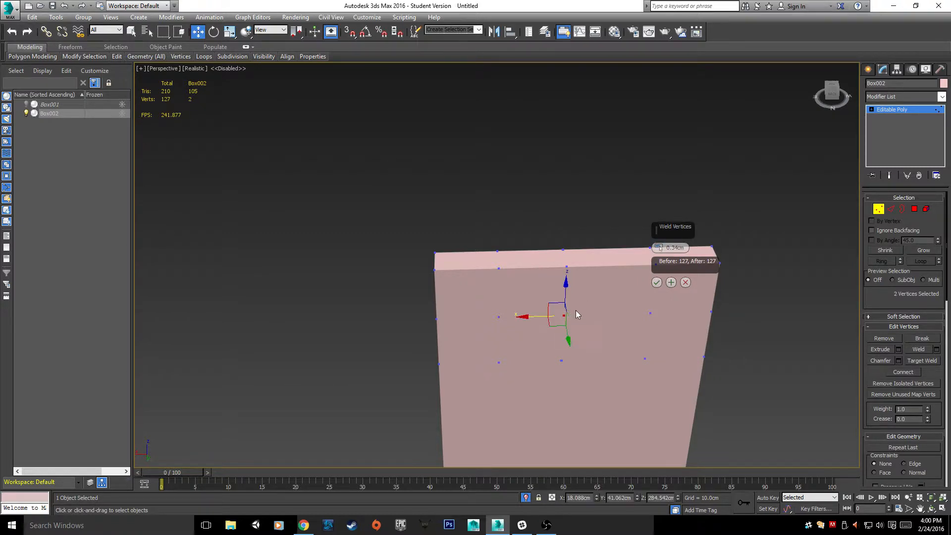
left_click_drag(660, 250, 661, 246)
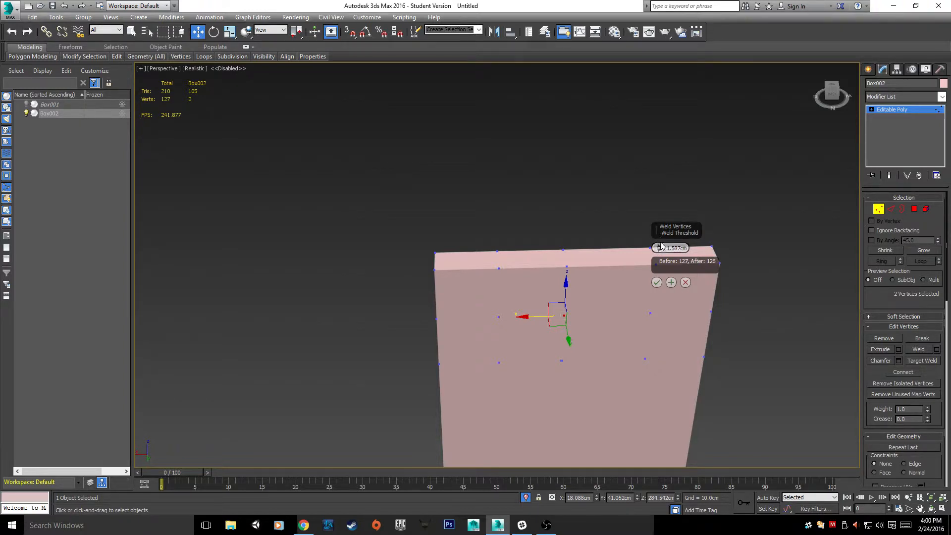
left_click(656, 282)
- Select all of Box002's center seam vertices from the Top view, check the seam in Perspective, and weld them with the current threshold
middle_click_drag(513, 326, 527, 270, "alt")
key("alt+w")
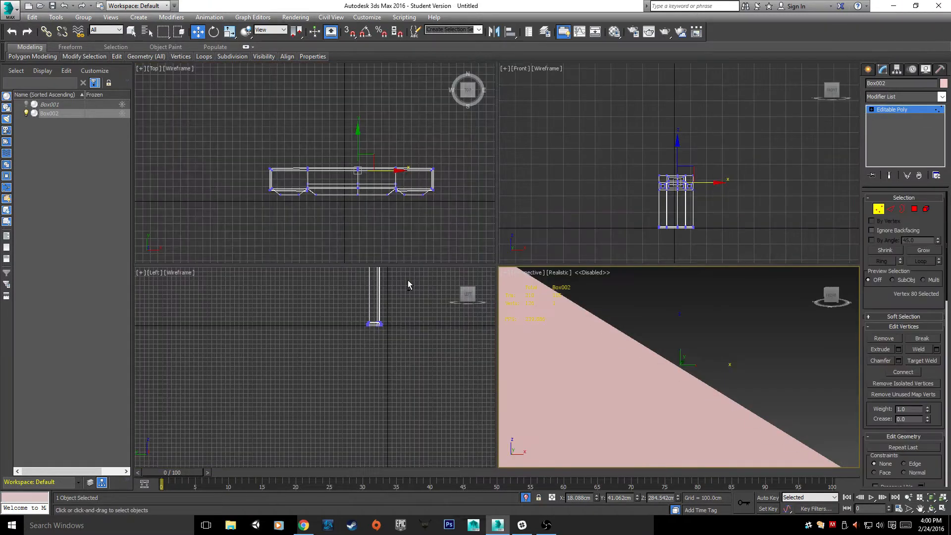
middle_click(368, 212)
left_click_drag(369, 212, 370, 212)
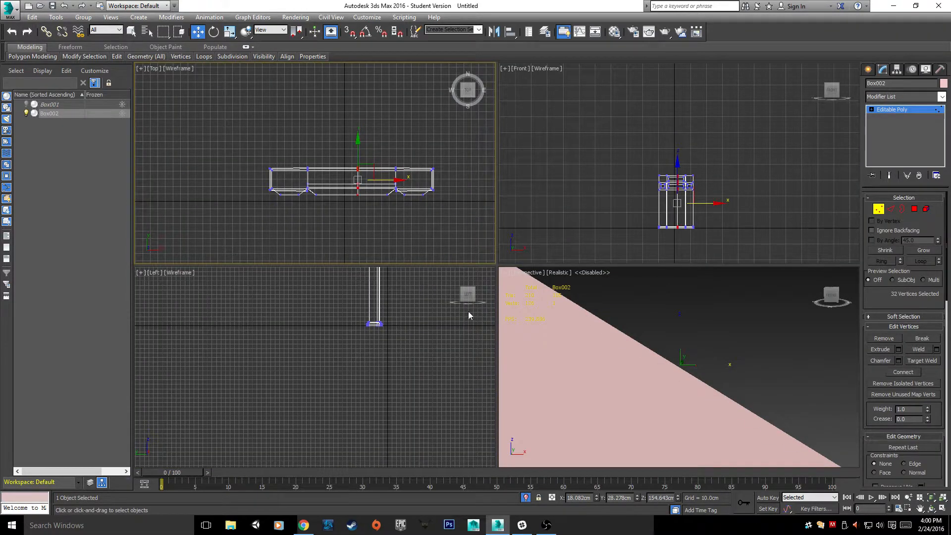
middle_click_drag(679, 373, 703, 312)
scroll(670, 359, "down", 7)
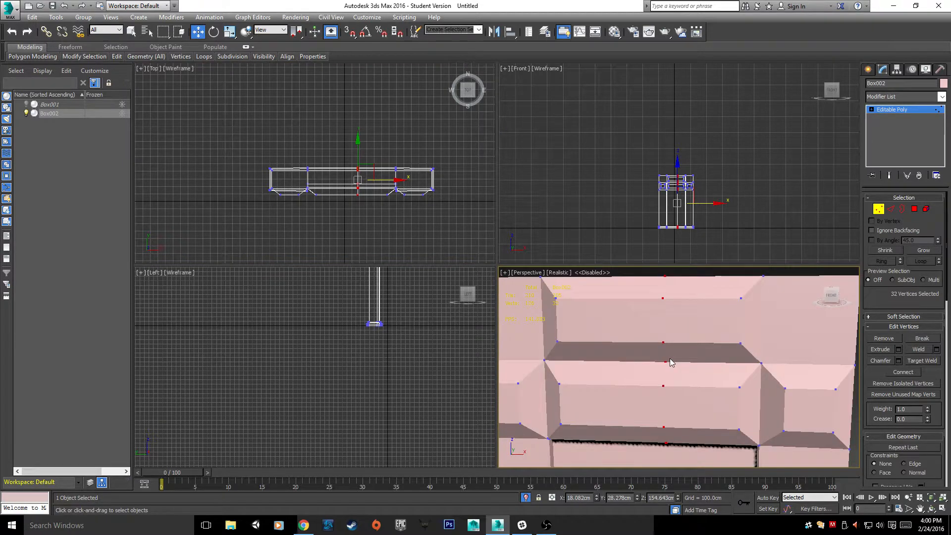
middle_click_drag(696, 393, 698, 434)
scroll(699, 434, "up", 4)
scroll(689, 453, "up", 5)
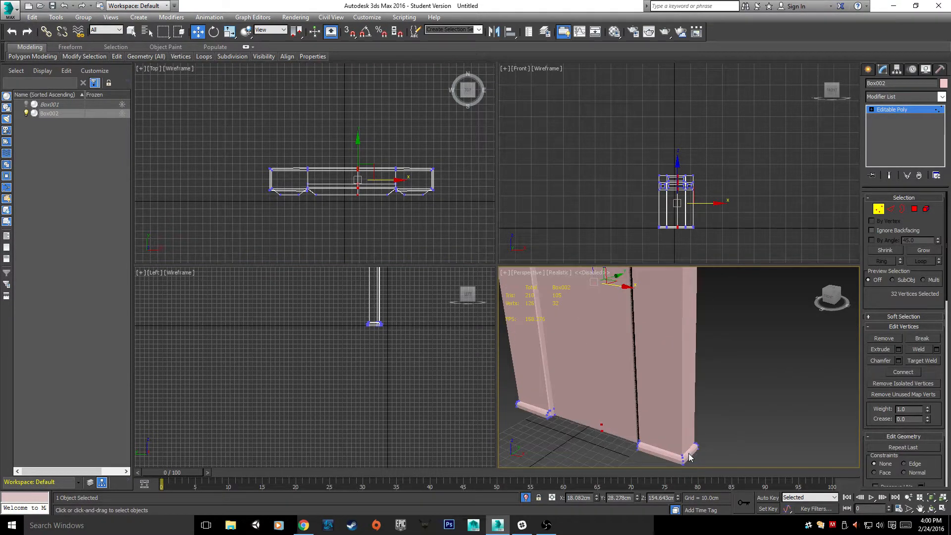
scroll(601, 410, "up", 2)
middle_click_drag(601, 410, 806, 319)
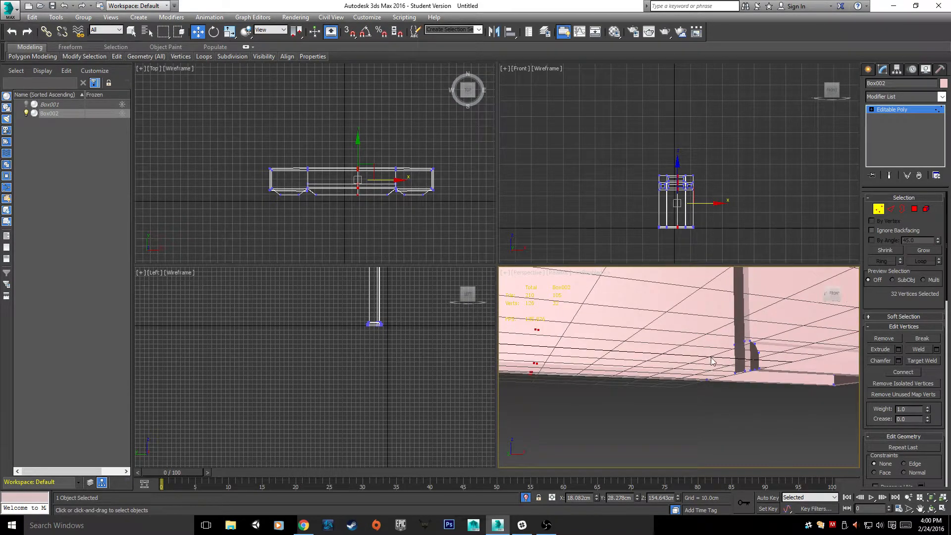
left_click(920, 350)
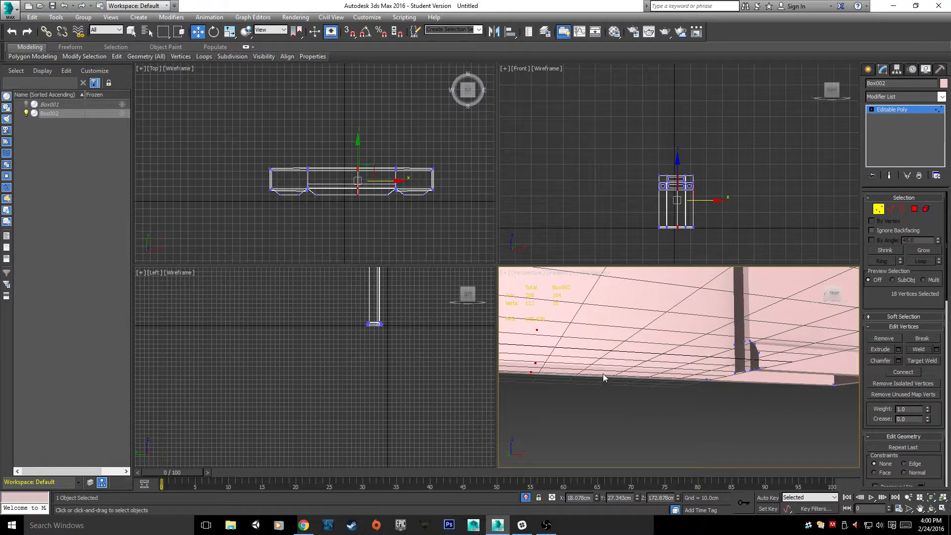
- Try removing the welded center seam vertices, inspect the model in Perspective, and undo the removal
middle_click_drag(602, 373, 628, 440)
scroll(624, 439, "down", 10)
middle_click_drag(657, 384, 696, 357, "alt")
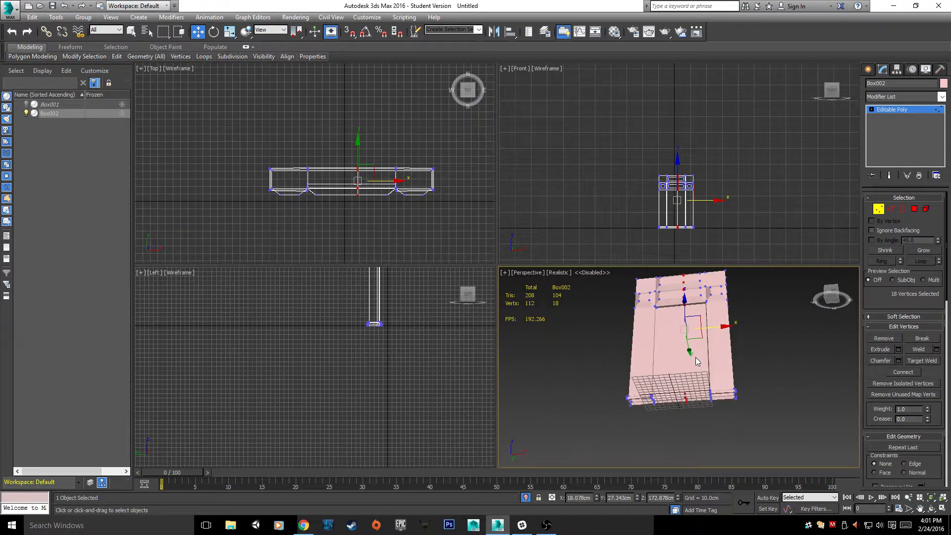
key("BackSpace")
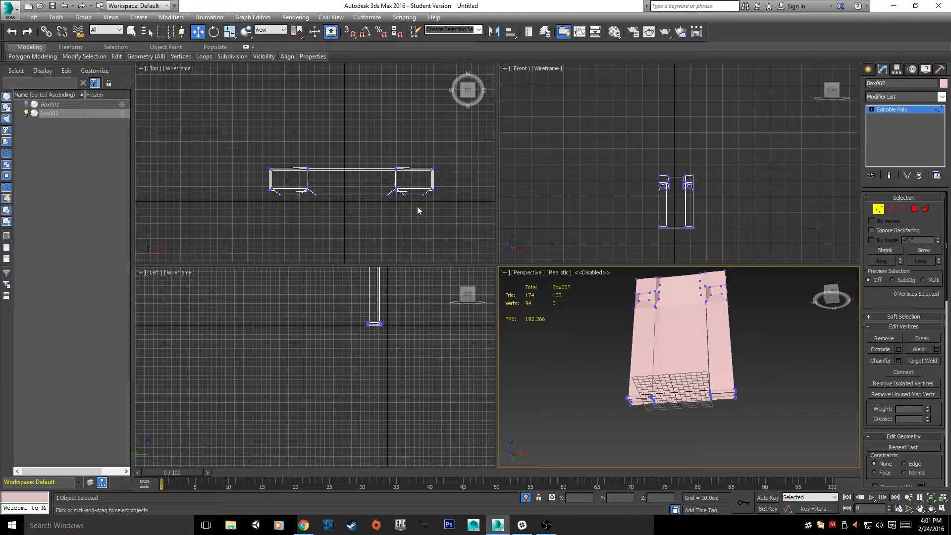
middle_click_drag(679, 338, 582, 337, "alt")
key("alt+w")
key("shift+z")
key("ctrl+z")
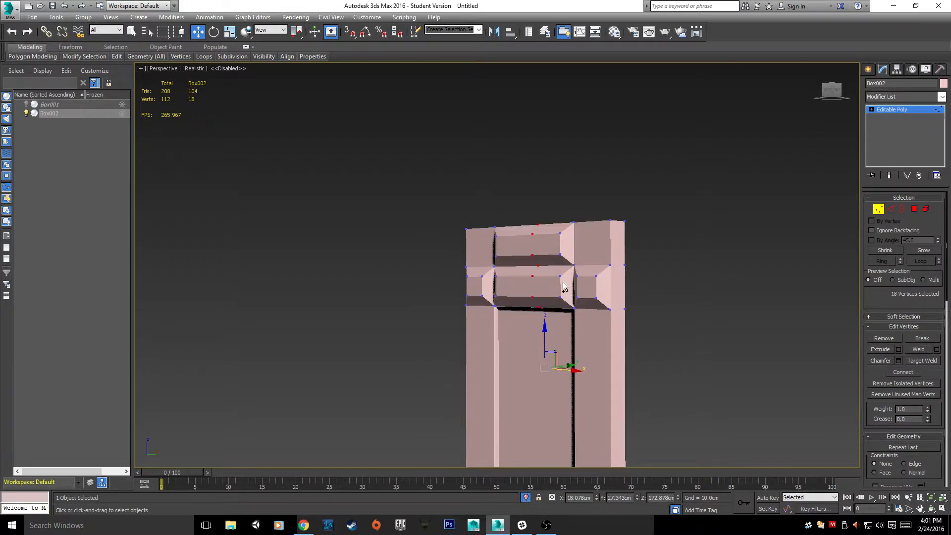
- Try deleting only the three center vertices at the top of Box002, and undo the deletion
middle_click_drag(558, 286, 581, 326, "alt")
scroll(579, 325, "up", 5)
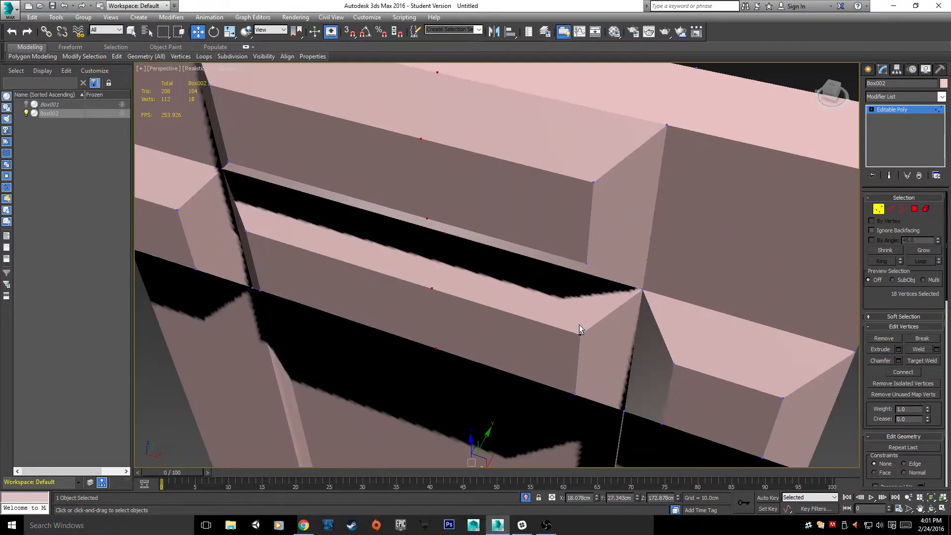
scroll(563, 333, "up", 3)
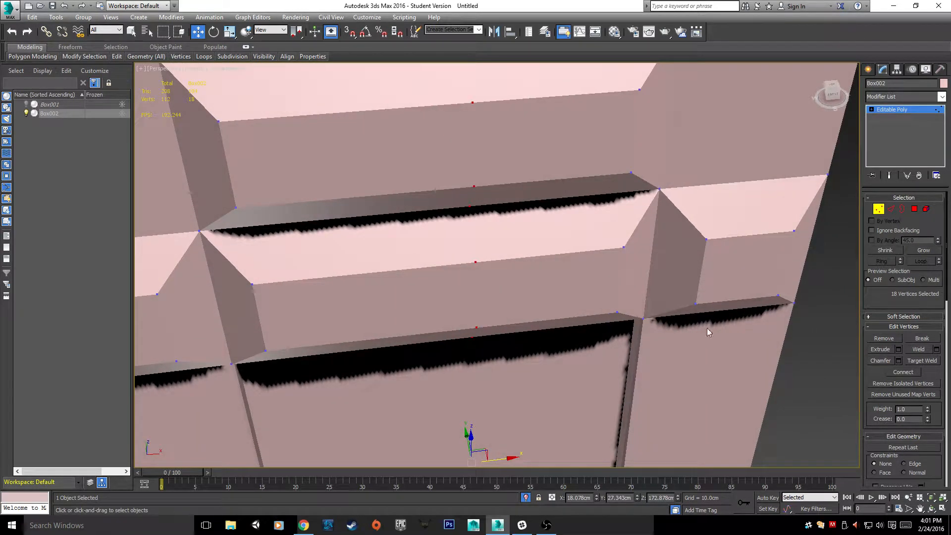
scroll(778, 343, "down", 8)
middle_click_drag(772, 347, 776, 325)
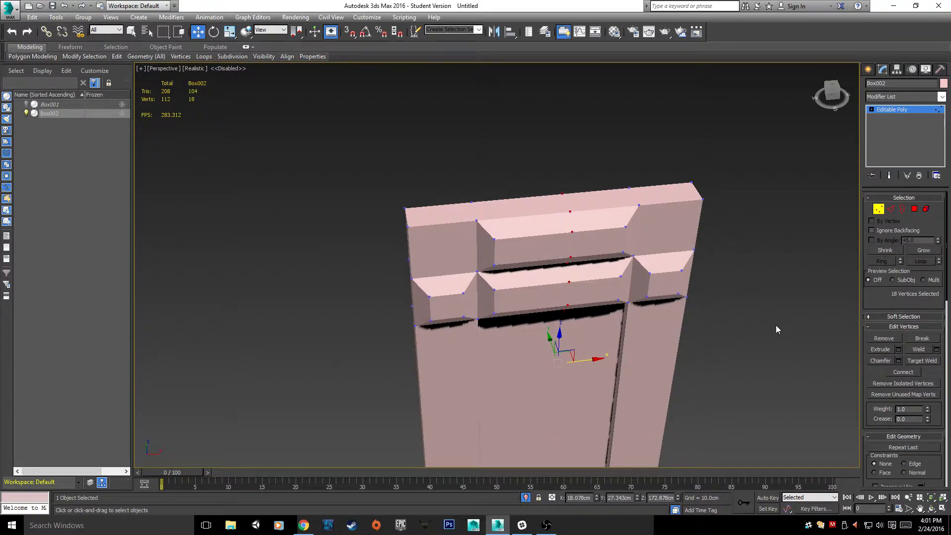
left_click(775, 325)
middle_click_drag(512, 171, 553, 173, "alt")
left_click_drag(537, 119, 590, 183)
middle_click_drag(558, 240, 749, 250, "alt")
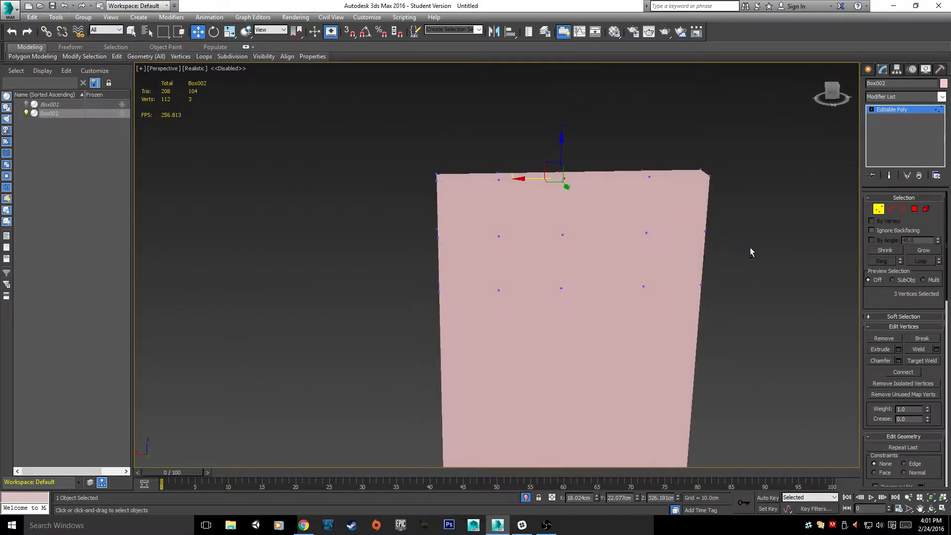
key("Delete")
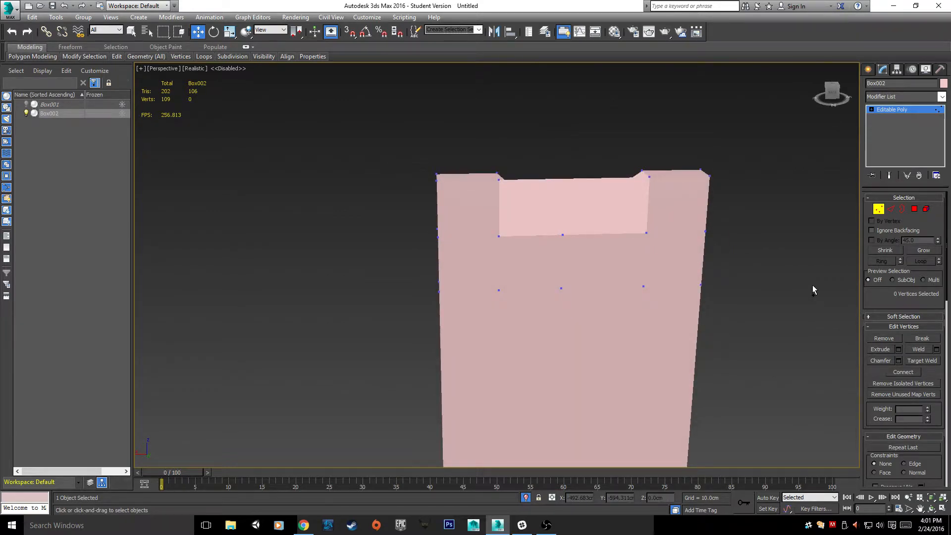
key("ctrl+z")
middle_click_drag(739, 248, 548, 266, "alt")
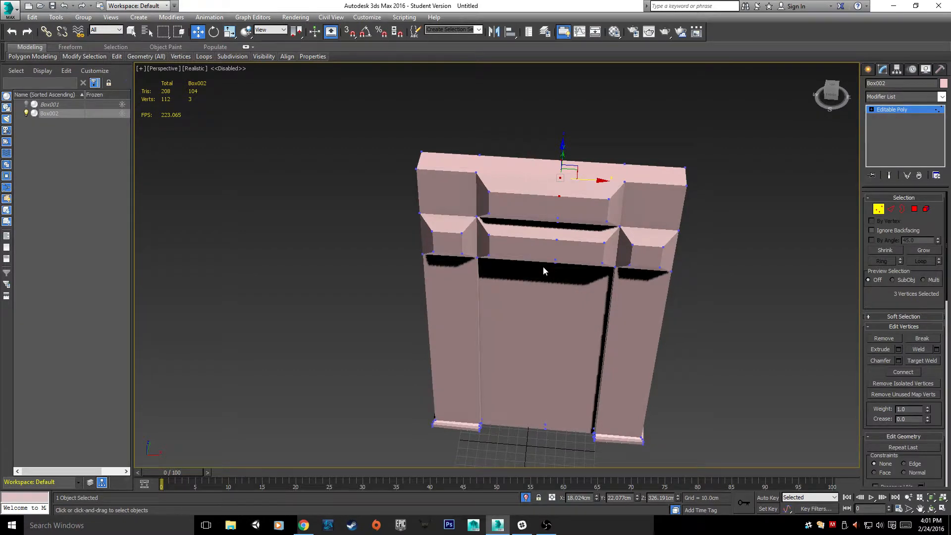
- Return to the four-viewport layout and examine the center seam up close in the Top view
key("ctrl+w")
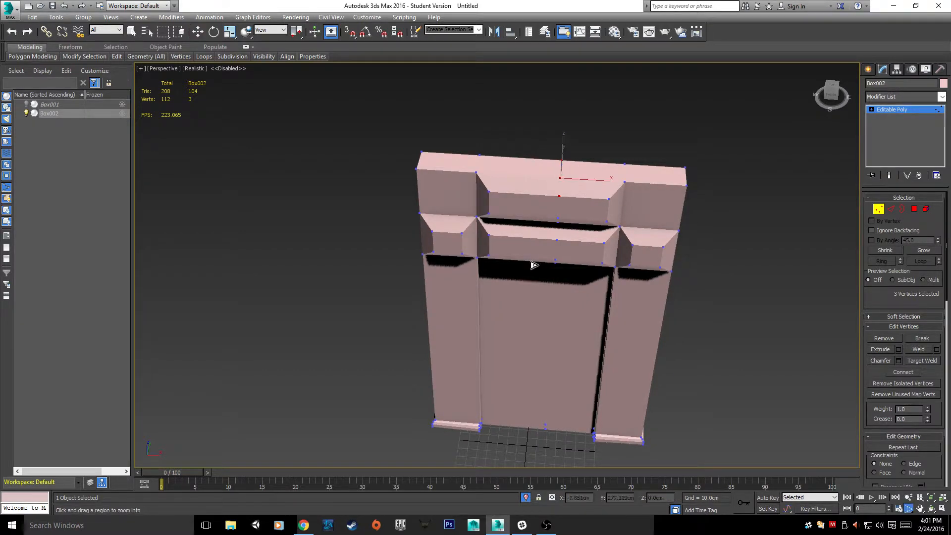
key("alt+w")
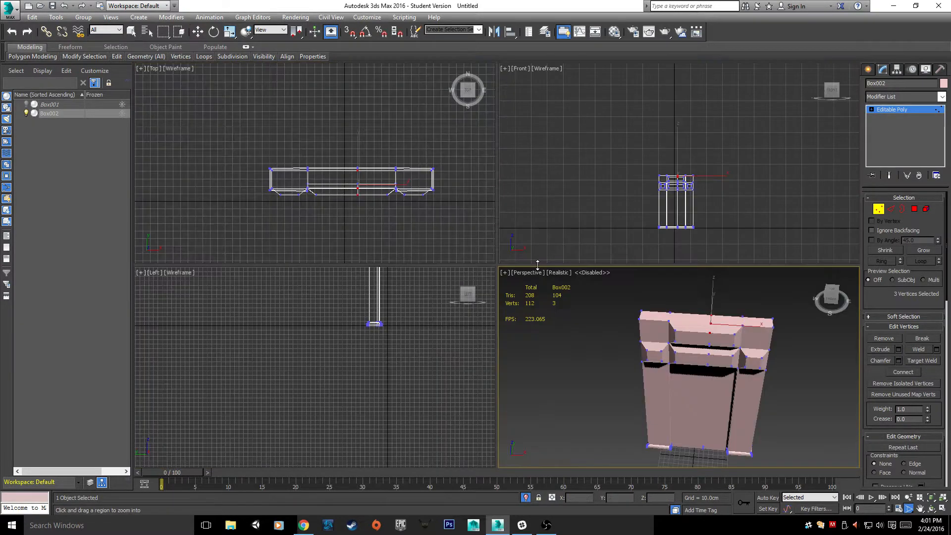
left_click_drag(345, 145, 382, 205)
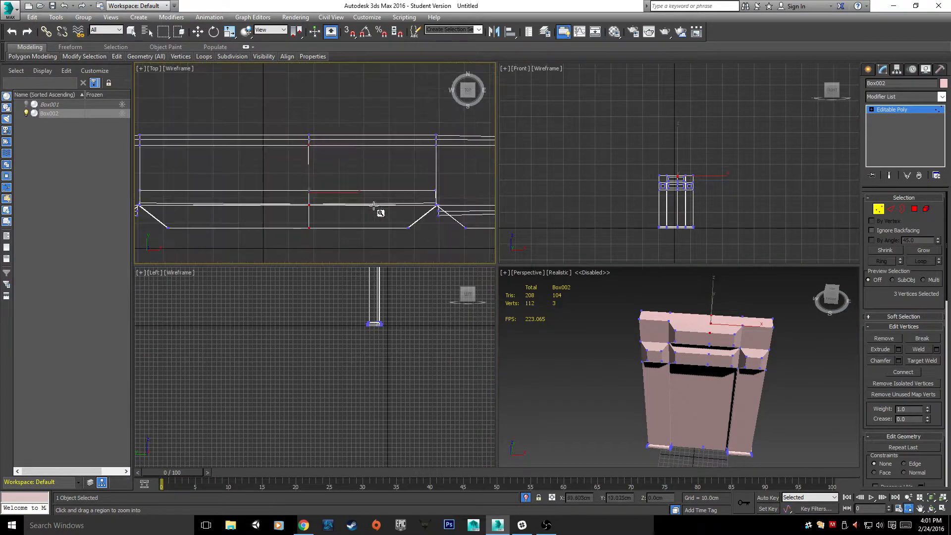
scroll(342, 144, "down", 4)
right_click(310, 124)
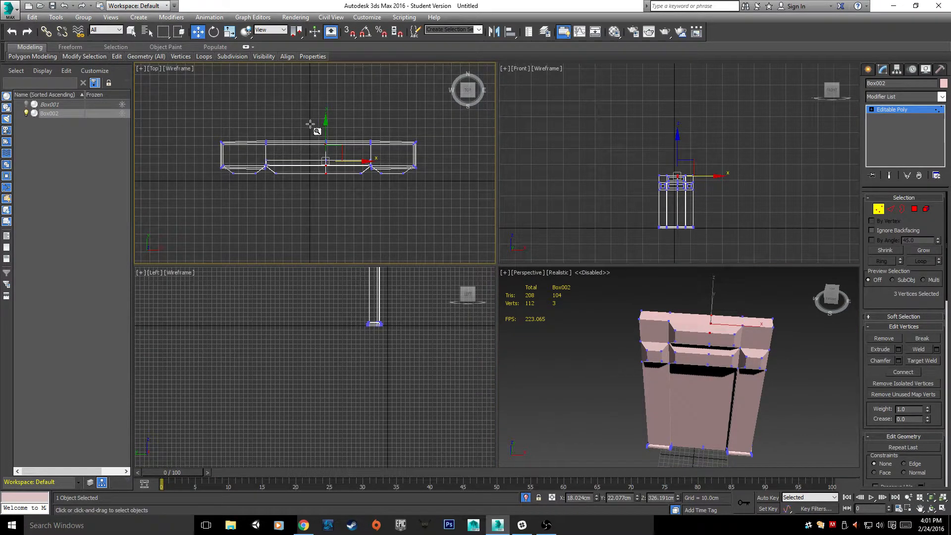
- Select all of Box002's center seam vertices in the Top view and inspect the front of the seam in Perspective
left_click_drag(310, 123, 337, 197)
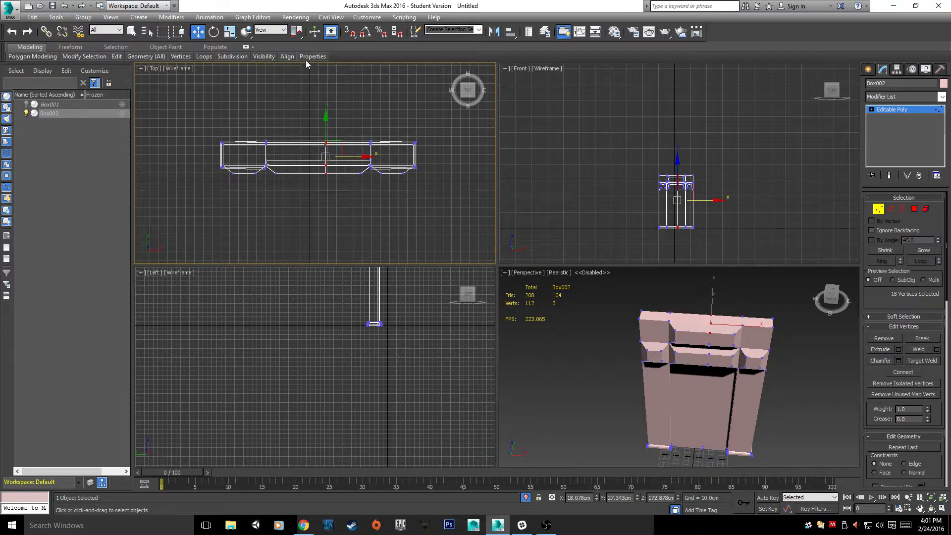
mouse_move(286, 57)
mouse_move(204, 57)
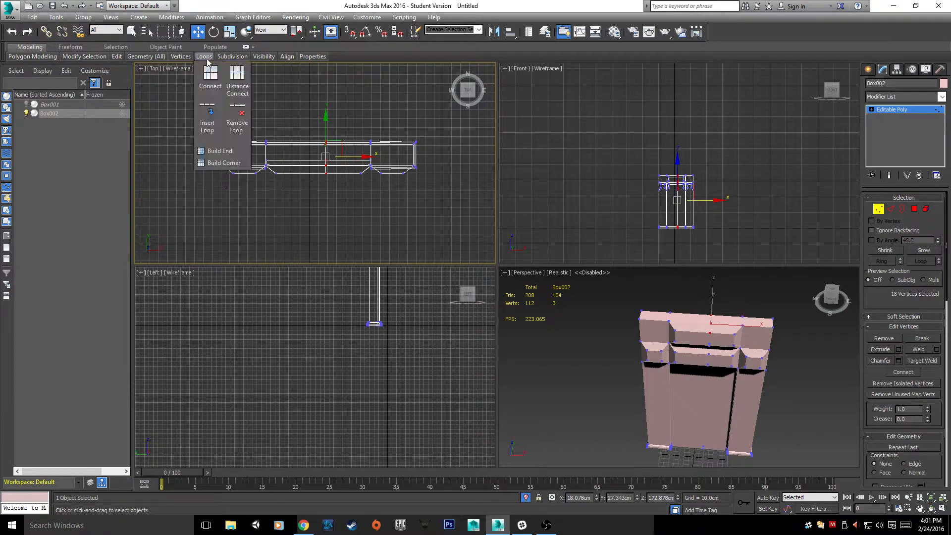
middle_click_drag(772, 376, 708, 347)
middle_click_drag(724, 409, 712, 307, "alt")
scroll(711, 333, "up", 5)
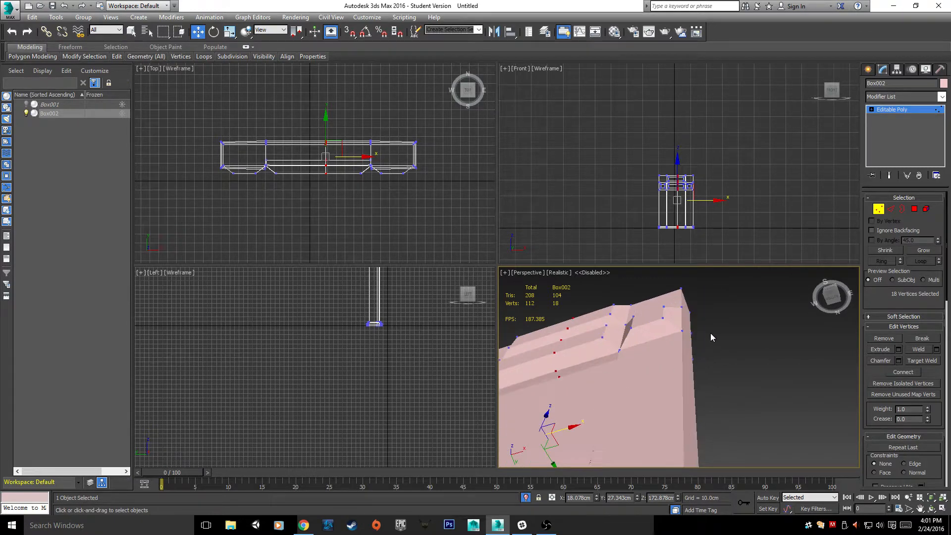
middle_click_drag(510, 344, 757, 362)
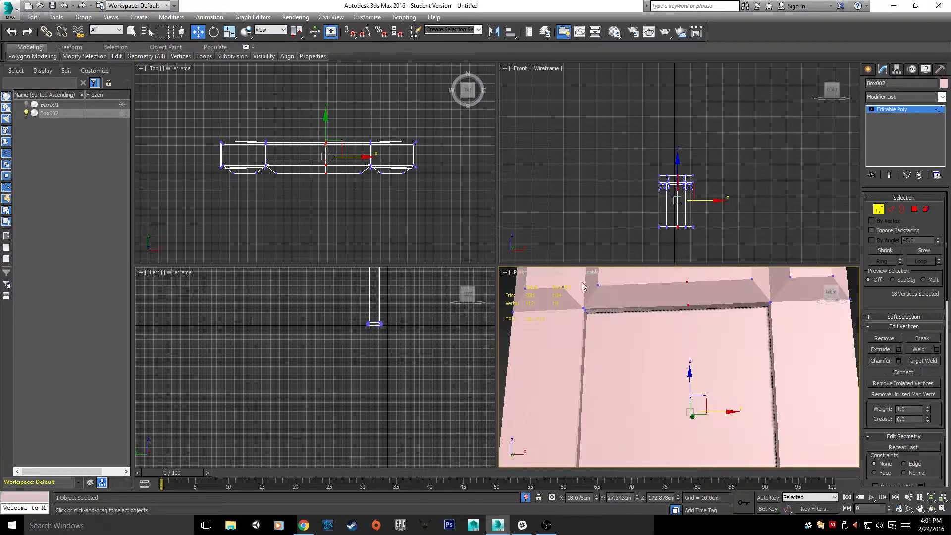
left_click(203, 56)
mouse_move(205, 59)
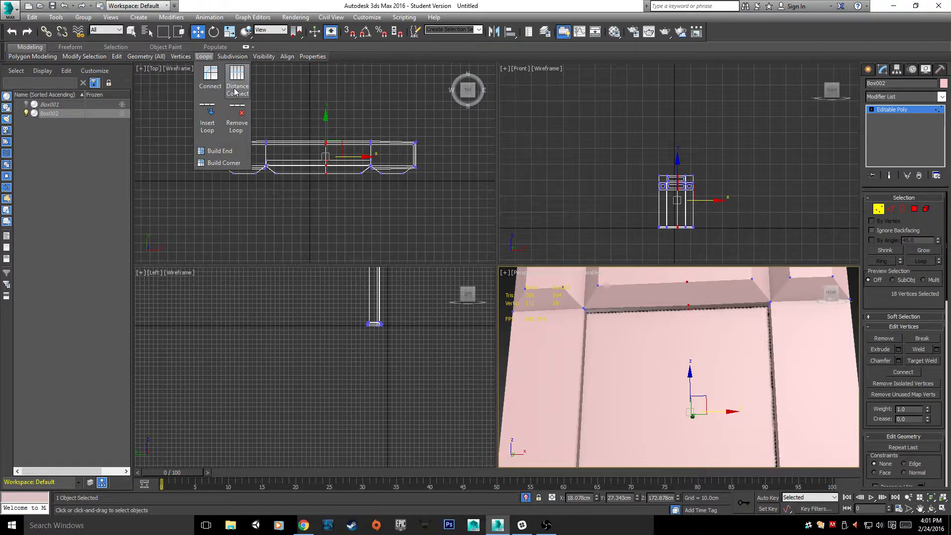
- Maximize the Perspective view, clear the vertex selection, and examine the center vertices along the upper mouldings
key("z")
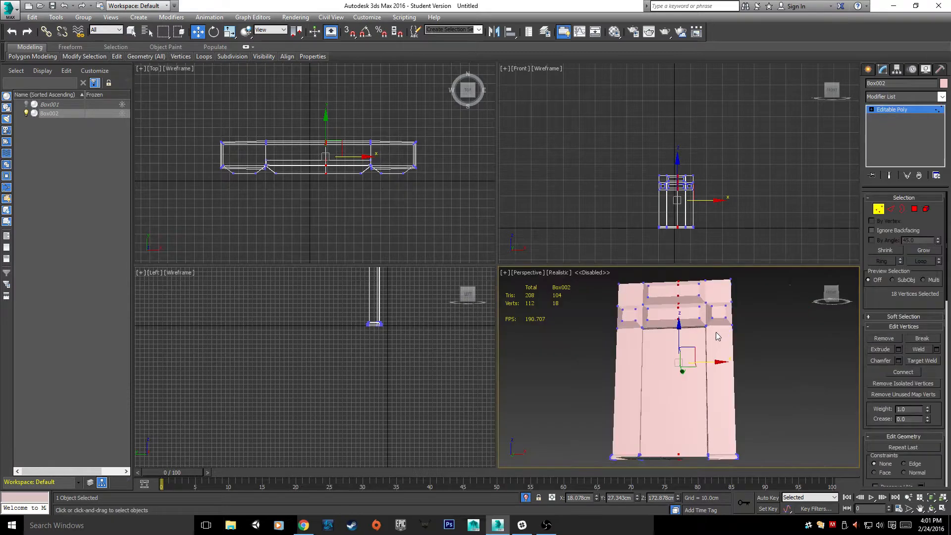
key("alt+w")
scroll(591, 309, "up", 5)
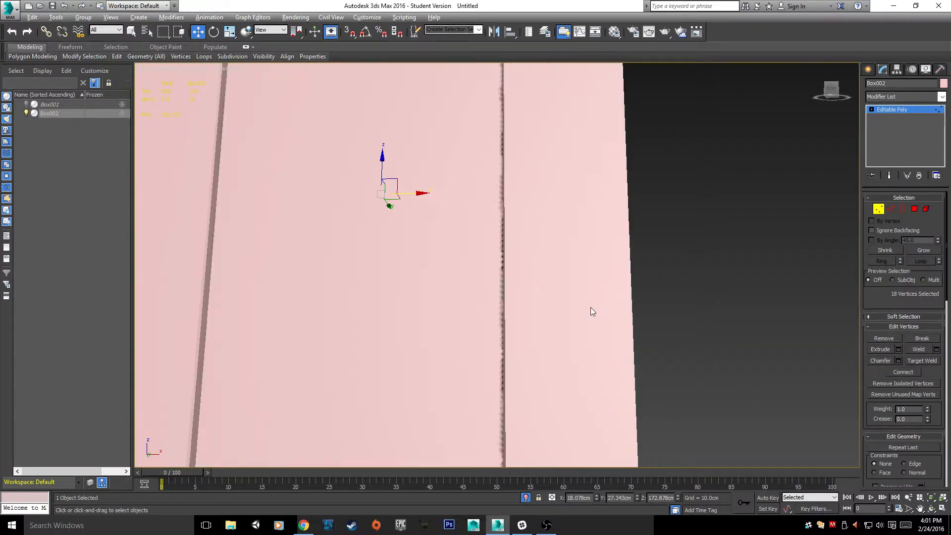
middle_click_drag(590, 310, 554, 157)
scroll(507, 246, "down", 6)
left_click(490, 228)
scroll(554, 157, "up", 3)
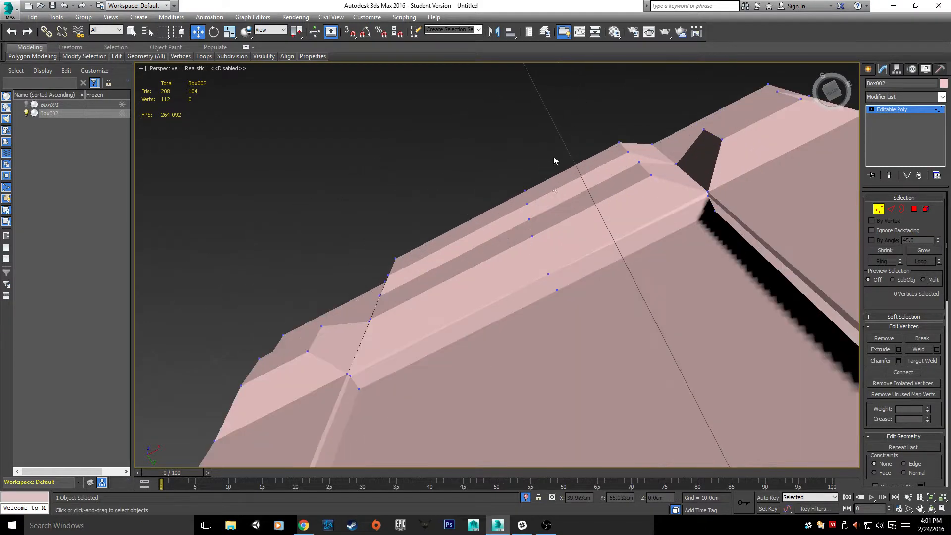
middle_click_drag(551, 201, 541, 239, "alt")
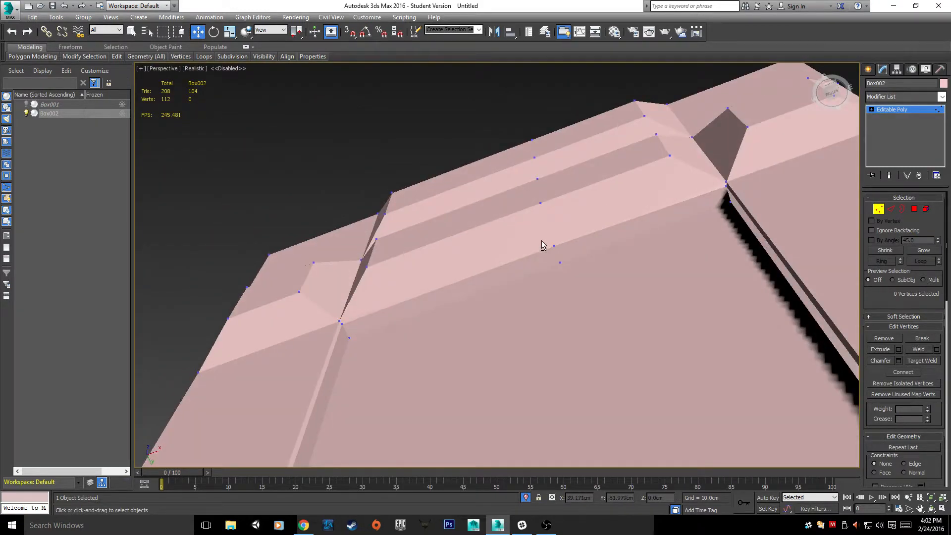
- Select only the two front center vertices beneath the lower moulding, excluding the one on the back, and examine them closely
left_click_drag(542, 239, 575, 275)
middle_click_drag(459, 291, 351, 368, "alt")
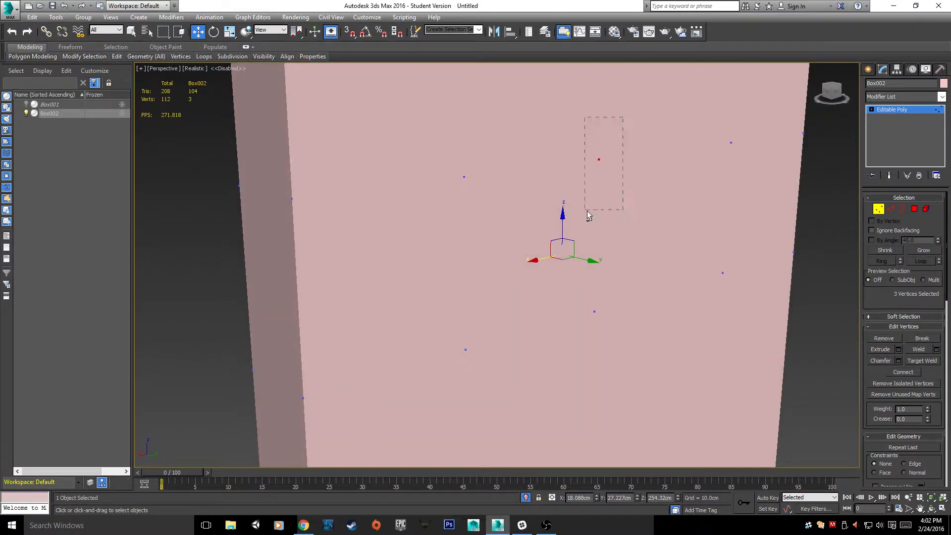
left_click_drag(587, 214, 587, 214, "alt")
middle_click_drag(587, 214, 532, 159, "alt")
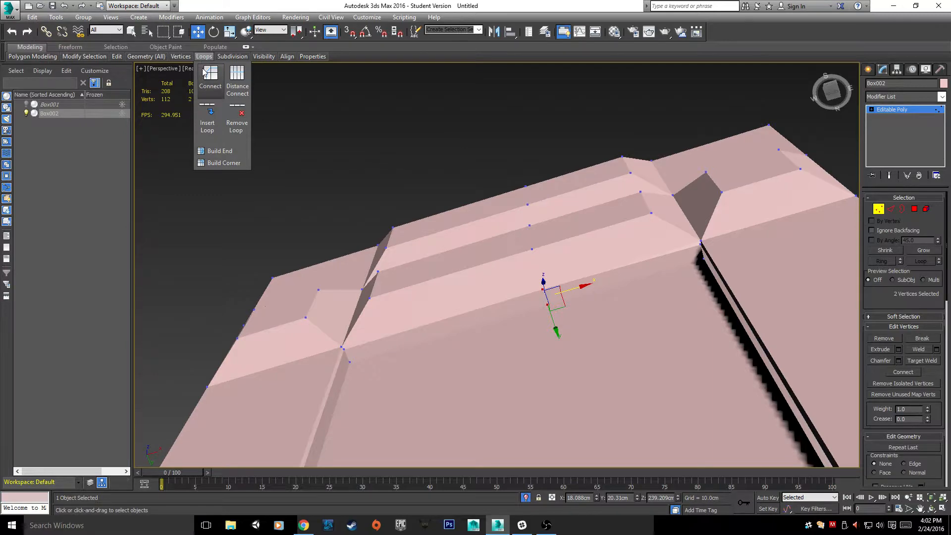
scroll(501, 340, "up", 5)
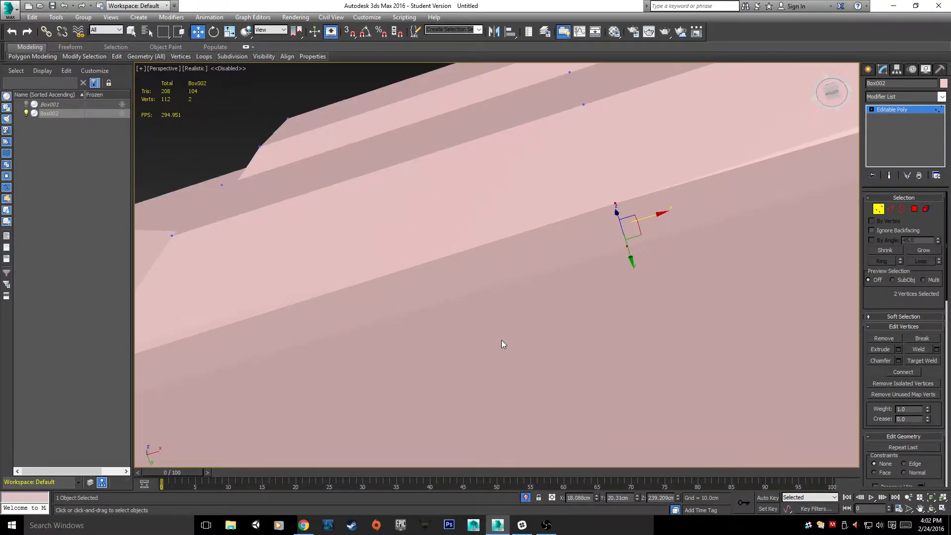
middle_click_drag(502, 340, 483, 375, "alt")
- Undo the earlier welds on Box002's center seam and inspect the separated vertex pairs below the lower moulding
key("1")
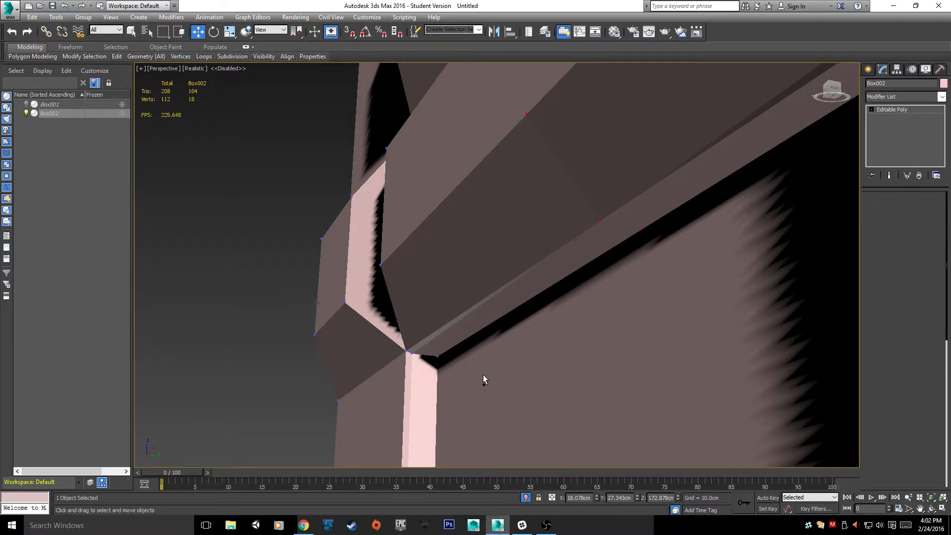
key("1")
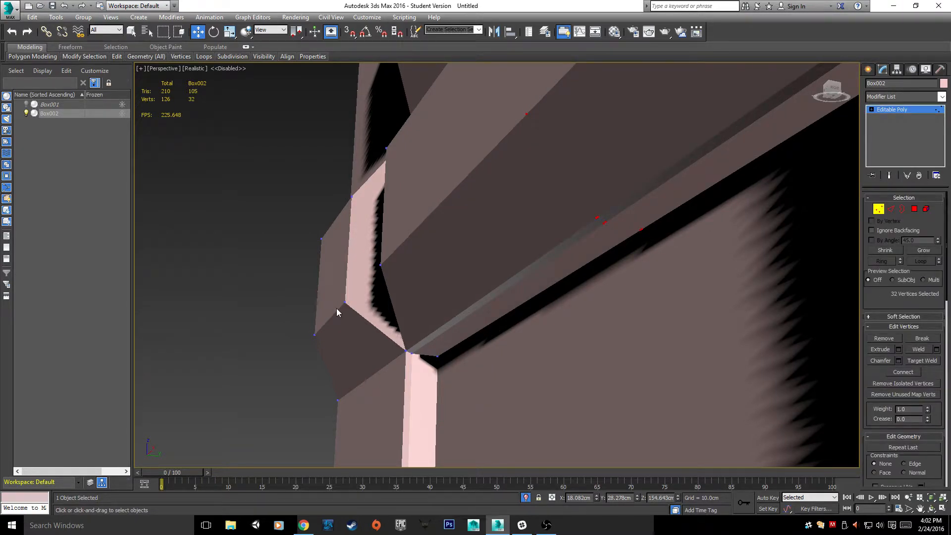
middle_click_drag(377, 290, 425, 254, "alt")
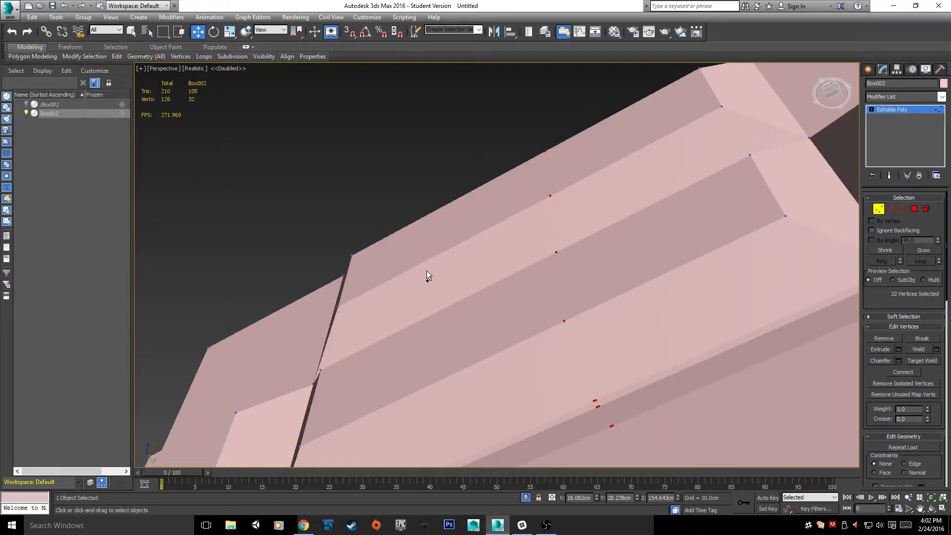
key("1")
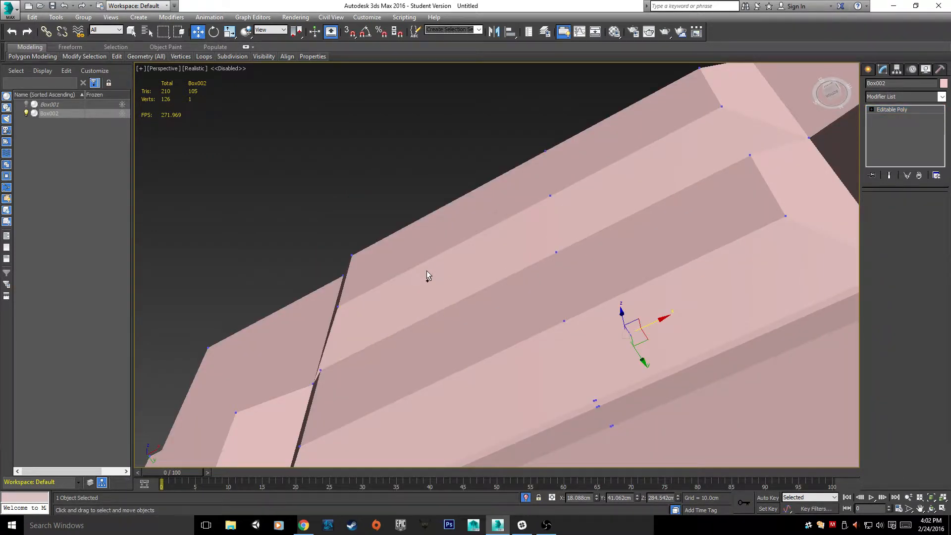
scroll(426, 270, "down", 3)
scroll(444, 322, "up", 2)
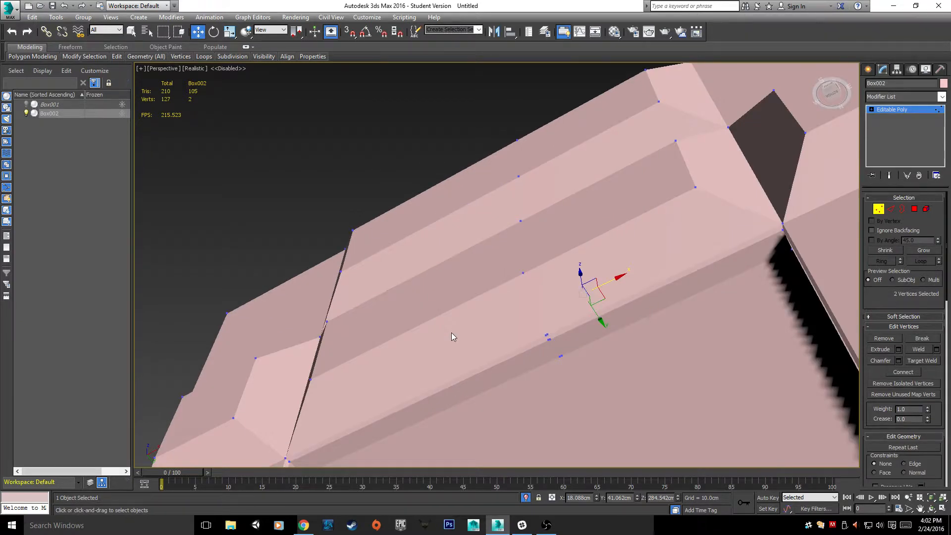
scroll(451, 337, "up", 3)
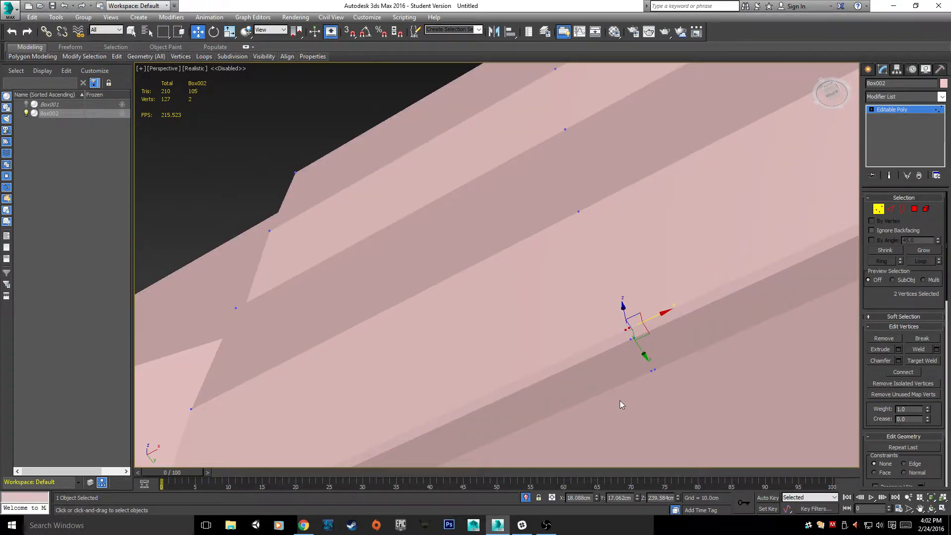
scroll(619, 400, "down", 6)
middle_click_drag(620, 400, 622, 442, "alt")
scroll(623, 440, "up", 3)
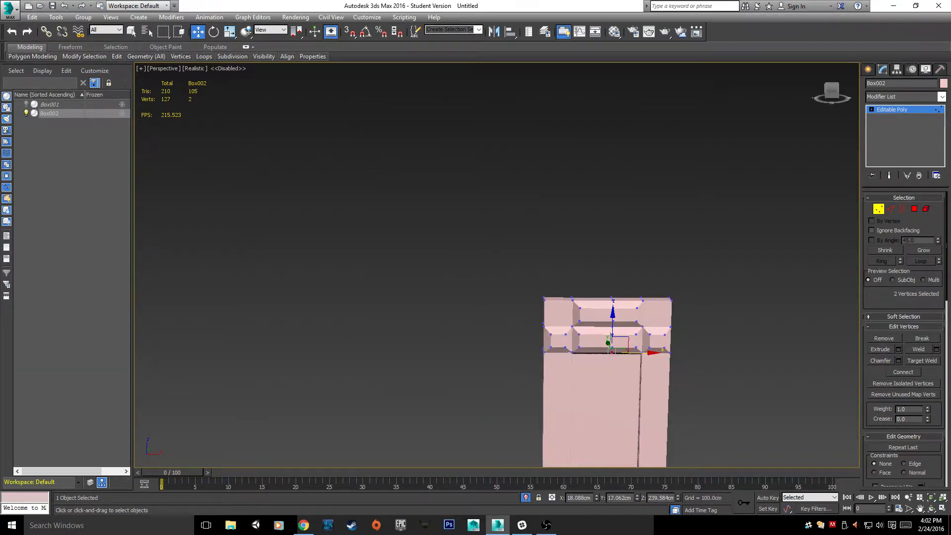
- Try moving the mirrored right half of Box002 outward along X as an element, undo the move, and return to vertex editing
key("5")
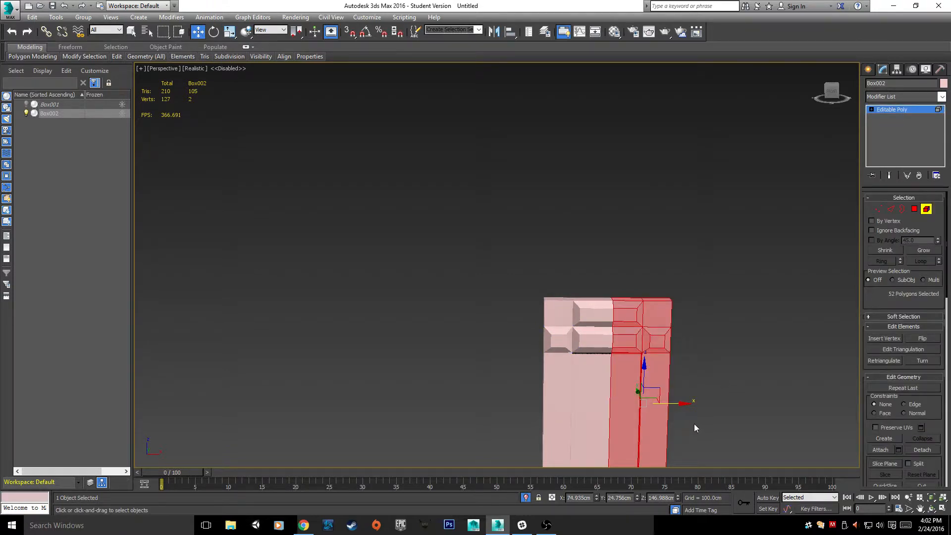
left_click_drag(679, 402, 709, 399)
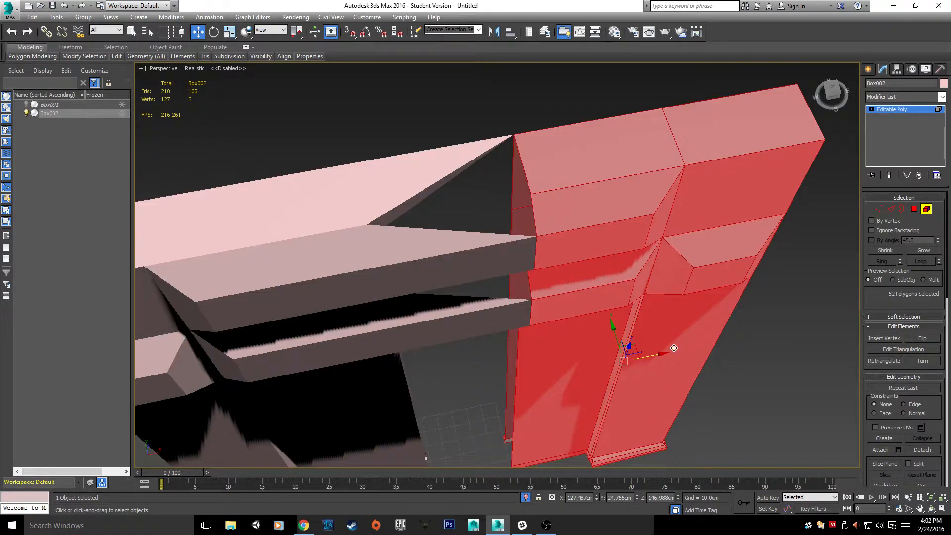
key("ctrl+z")
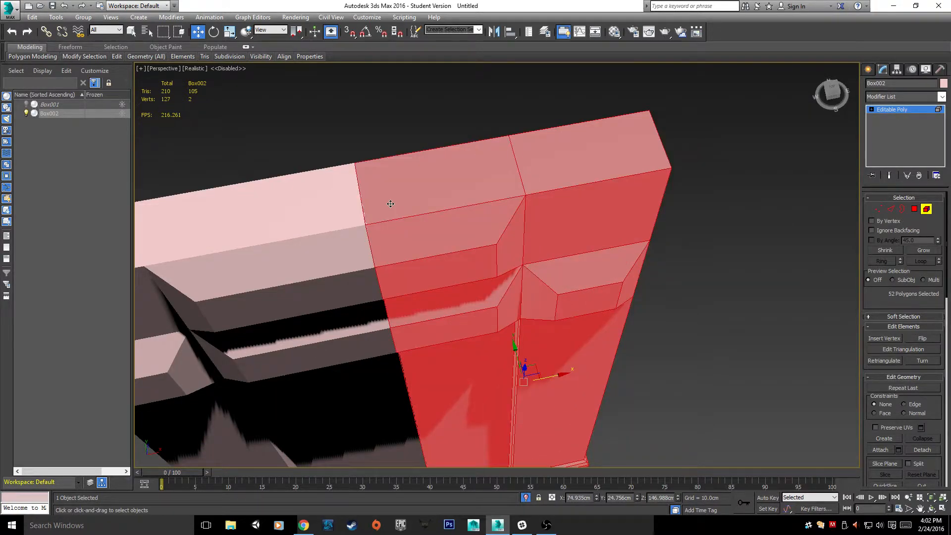
left_click(879, 209)
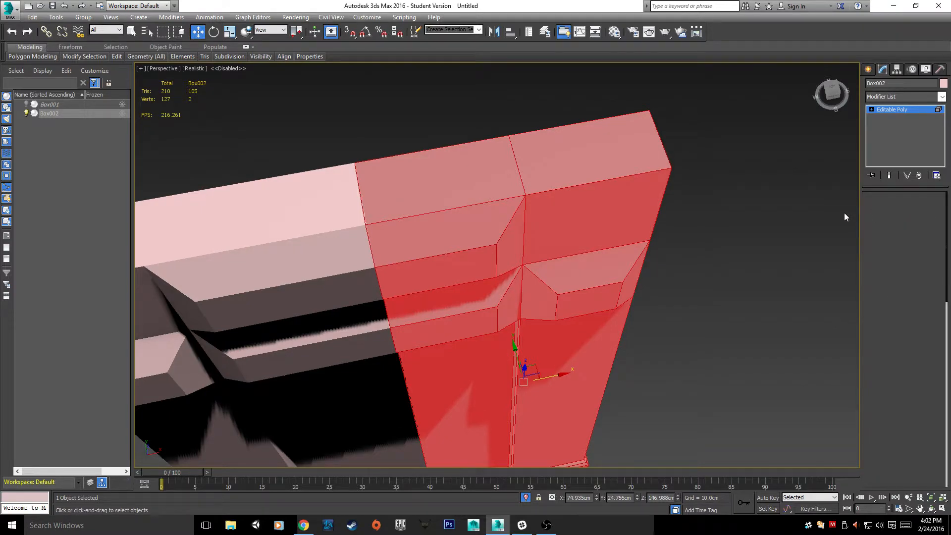
- Select the four polygons along Box002's top face and inspect them across the center seam
middle_click_drag(844, 213, 700, 184, "alt")
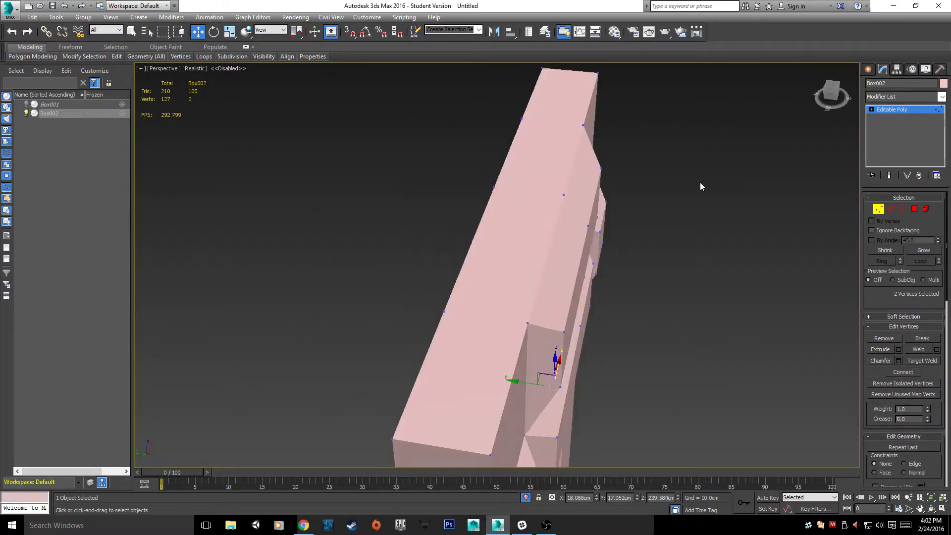
key("4")
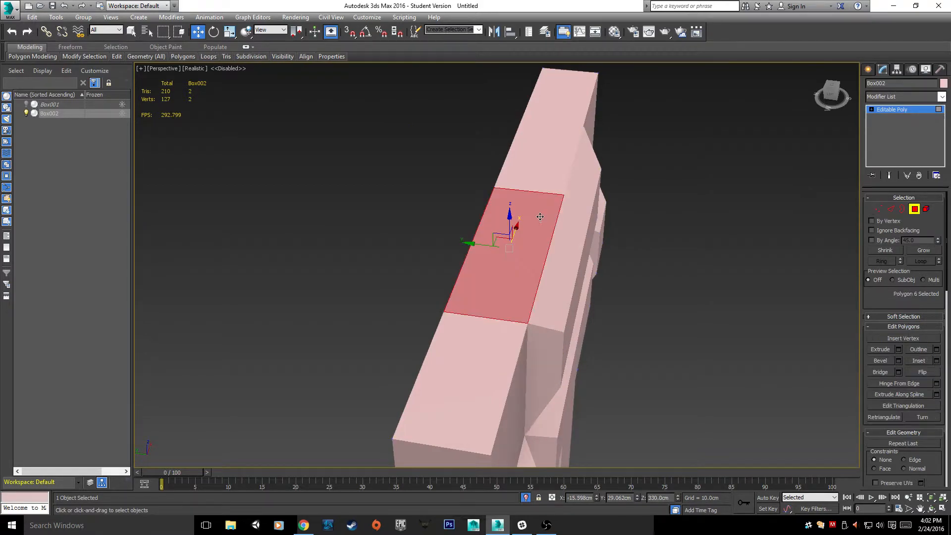
left_click(511, 337, "ctrl")
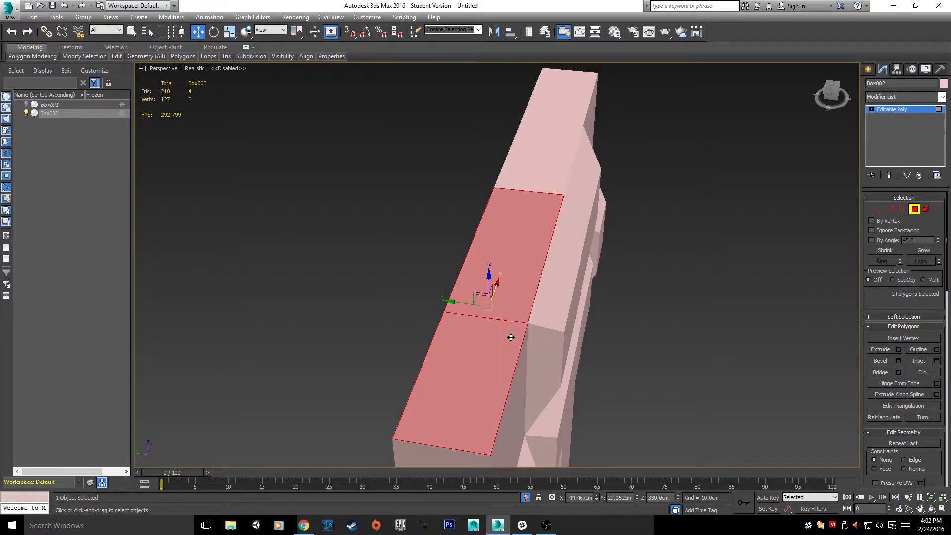
left_click(536, 171, "ctrl")
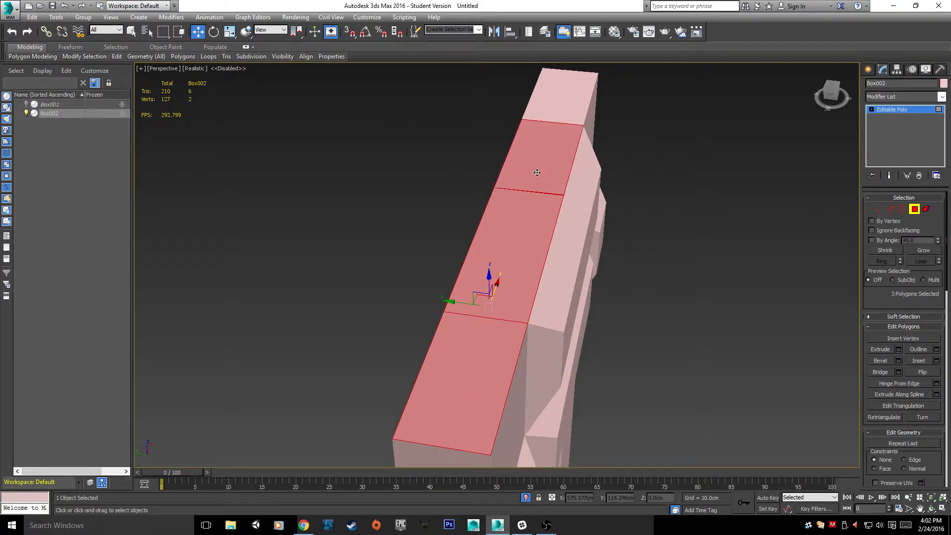
left_click(562, 122, "ctrl")
middle_click_drag(562, 122, 701, 236, "alt")
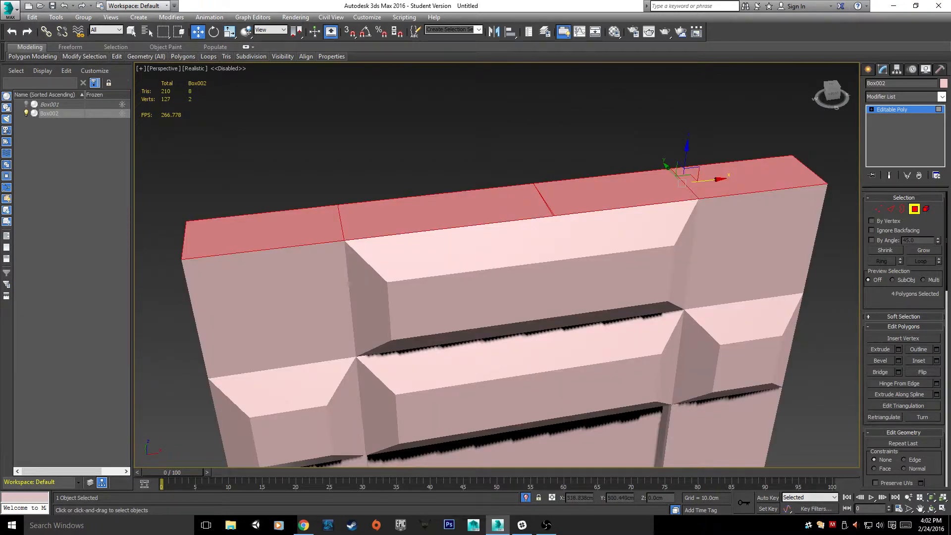
- Check both halves of Box002 at element level, clear the element selection, and return to vertex editing
key("5")
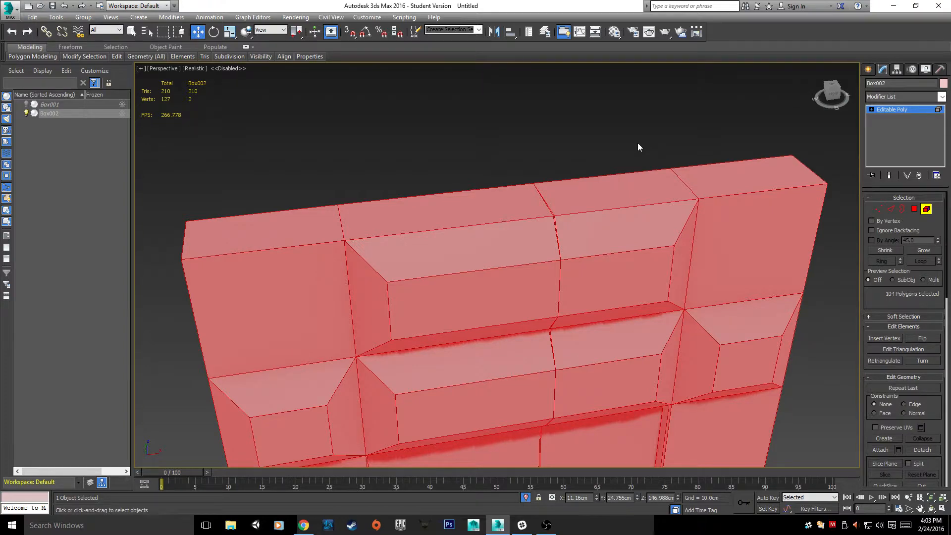
scroll(638, 143, "down", 8)
middle_click_drag(705, 288, 639, 148, "alt")
left_click(684, 191)
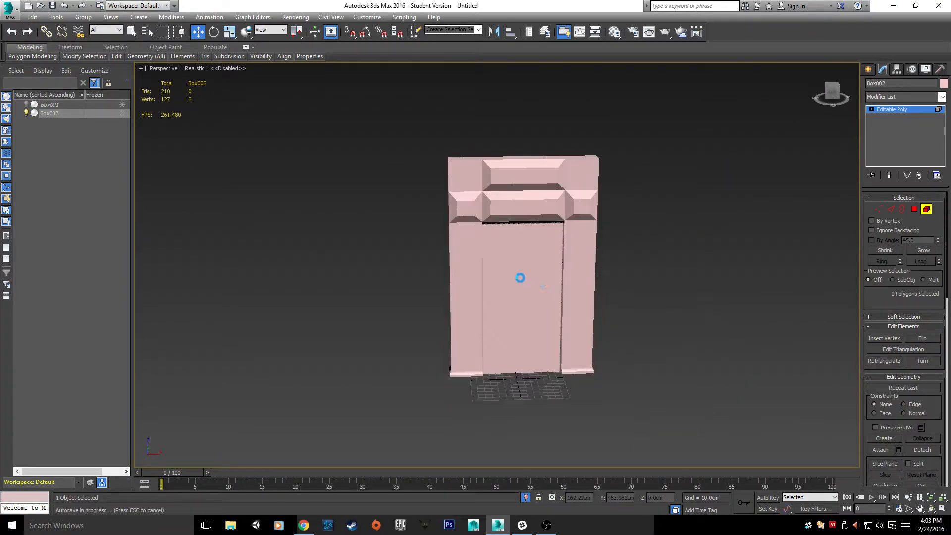
left_click(880, 209)
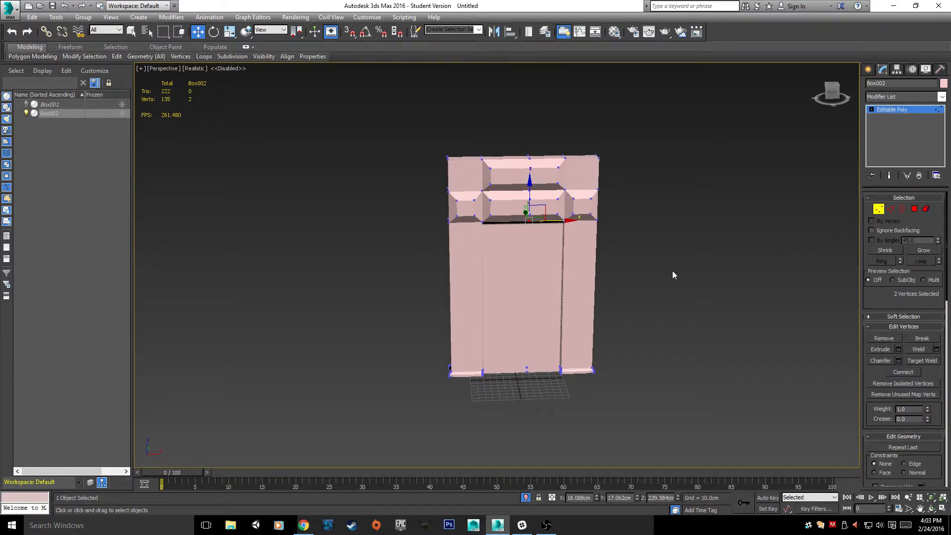
- Restore the four-viewport layout, select all of Box002's center seam vertices in the Top view, and apply Connect to them
key("alt+w")
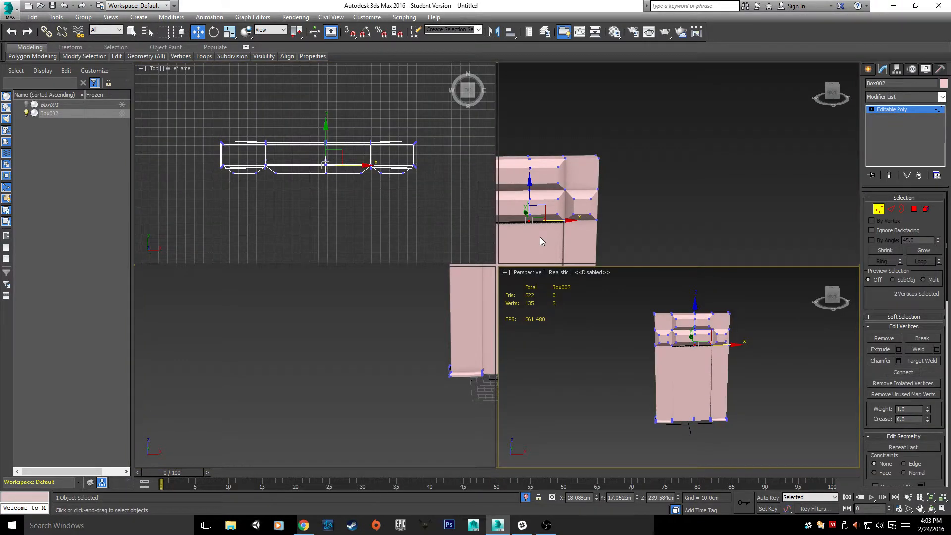
left_click_drag(311, 123, 347, 232)
mouse_move(765, 371)
middle_mouse_down()
mouse_move(769, 386)
mouse_move(748, 378)
middle_mouse_up()
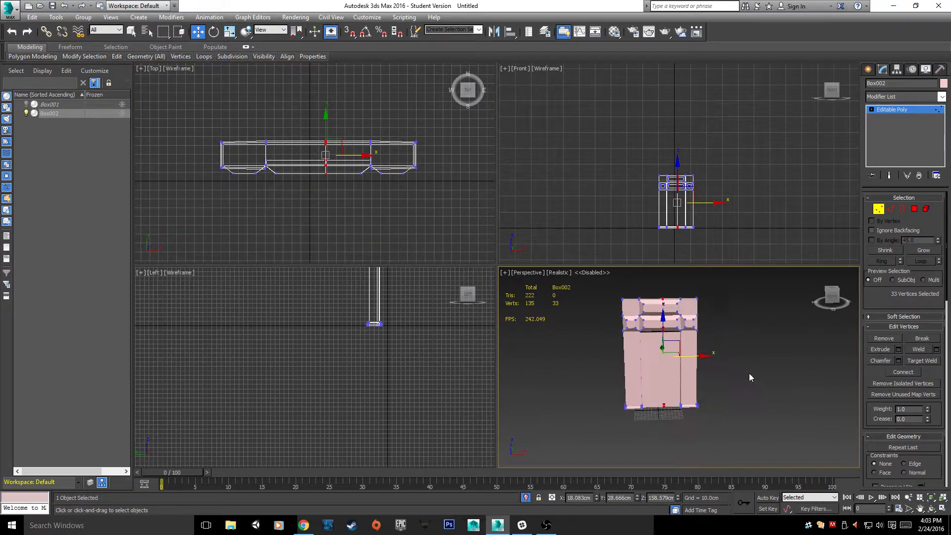
scroll(680, 396, "up", 10)
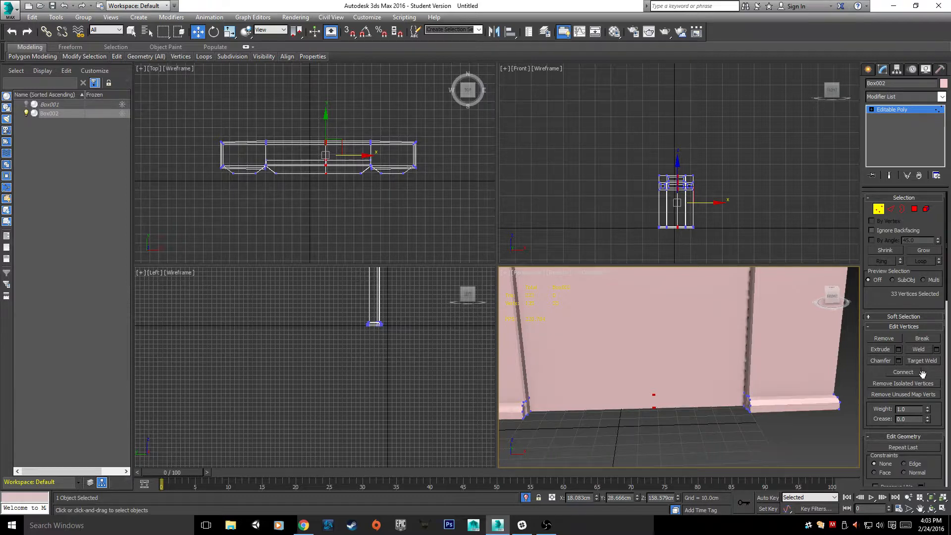
left_click(904, 373)
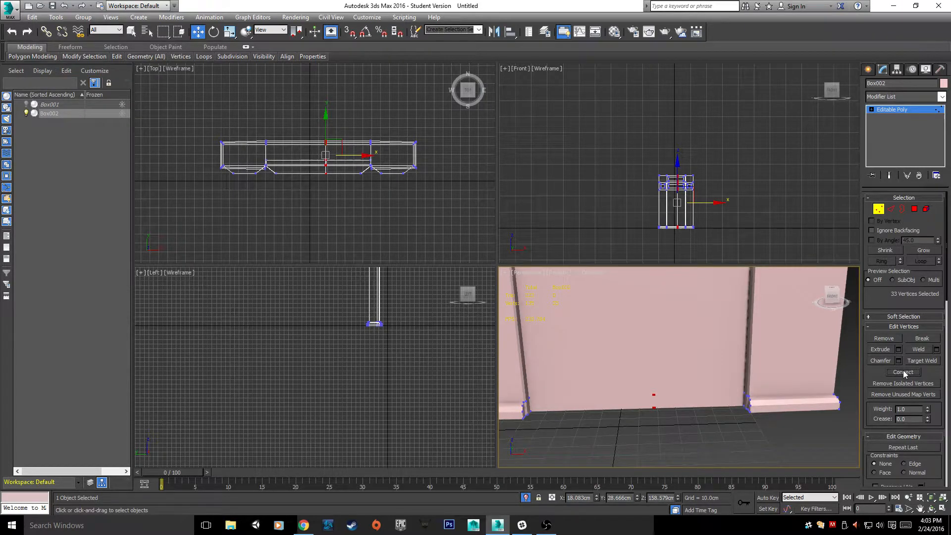
- Try to weld the selected center seam vertices of Box002 and inspect the seam in the maximized Perspective view
left_click(917, 350)
scroll(669, 302, "down", 5)
middle_click_drag(668, 302, 696, 430)
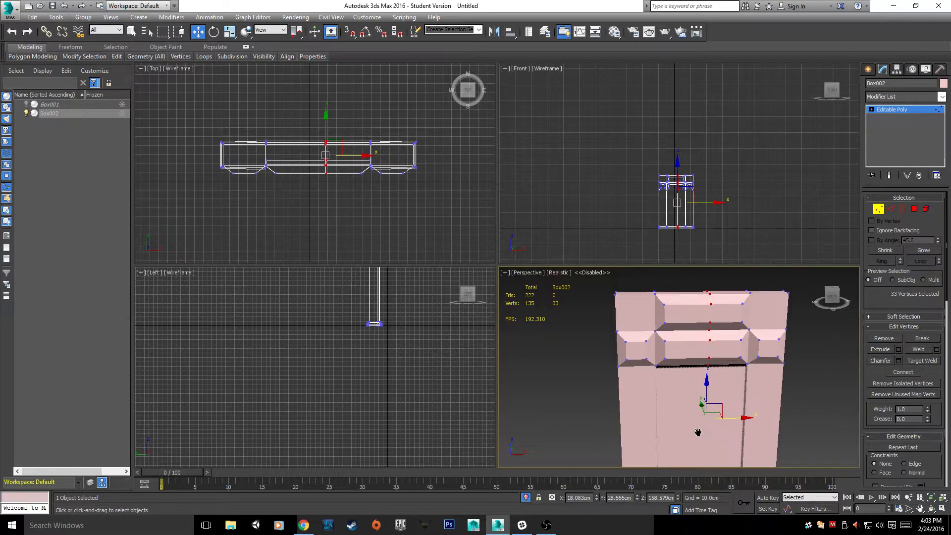
scroll(665, 357, "up", 5)
middle_click_drag(664, 356, 714, 319, "alt")
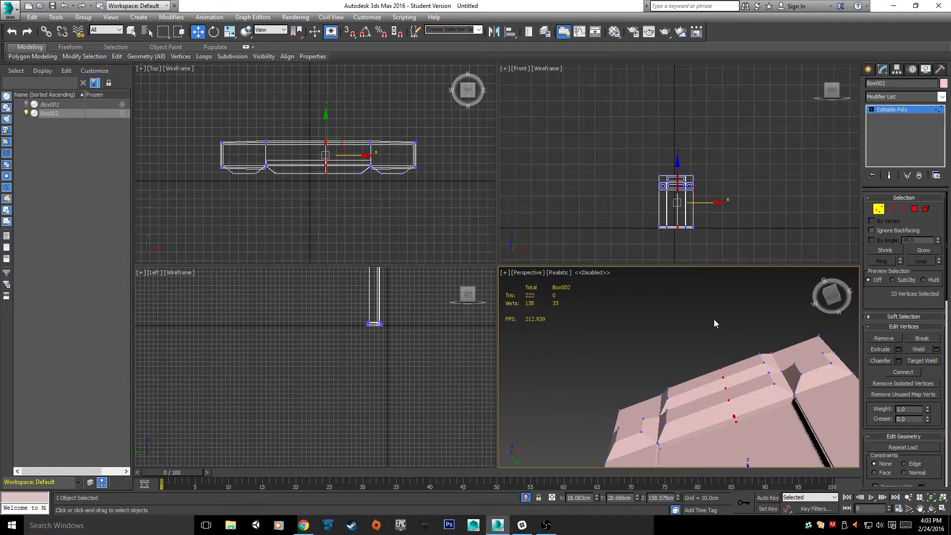
scroll(700, 366, "up", 4)
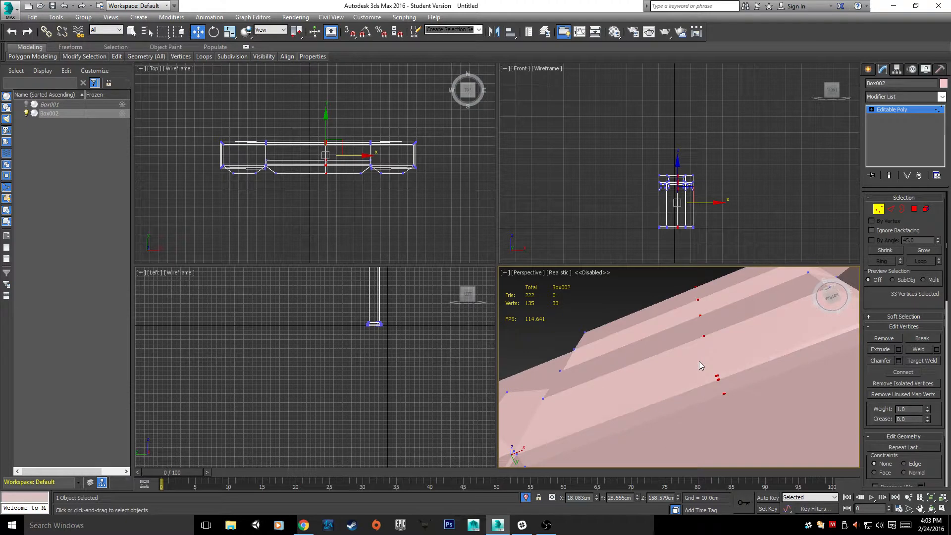
key("alt+w")
scroll(617, 343, "down", 10)
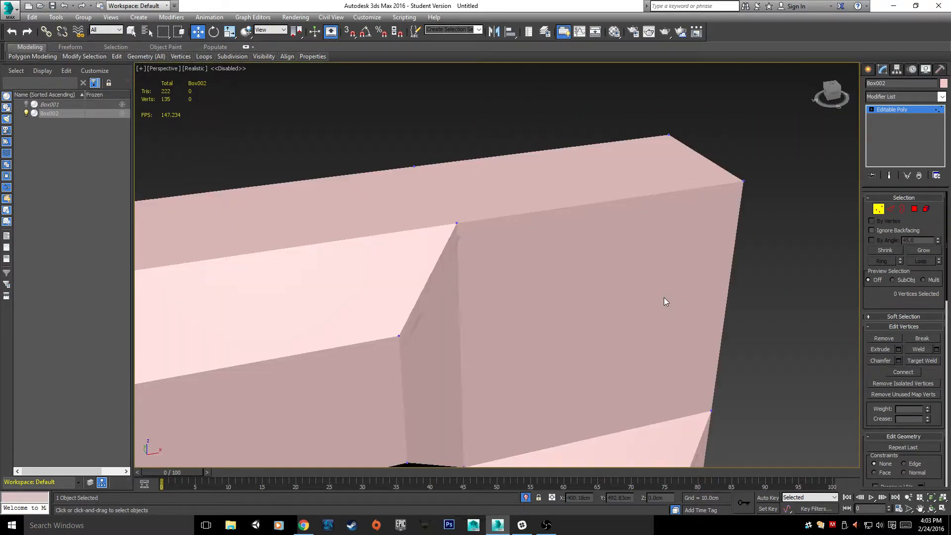
scroll(664, 298, "down", 3)
scroll(663, 301, "down", 10)
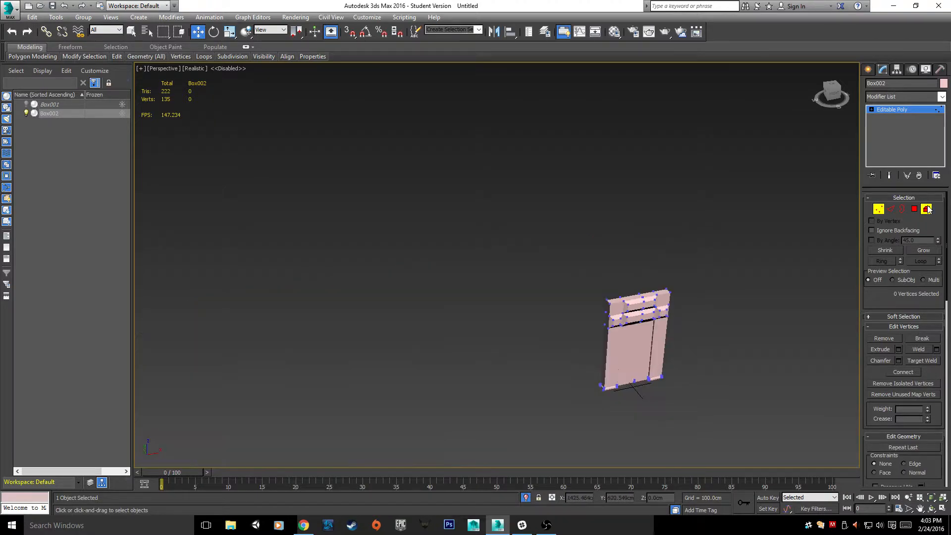
- Check at element level whether Box002's two halves are joined, undoing recent changes between the selections
left_click(926, 209)
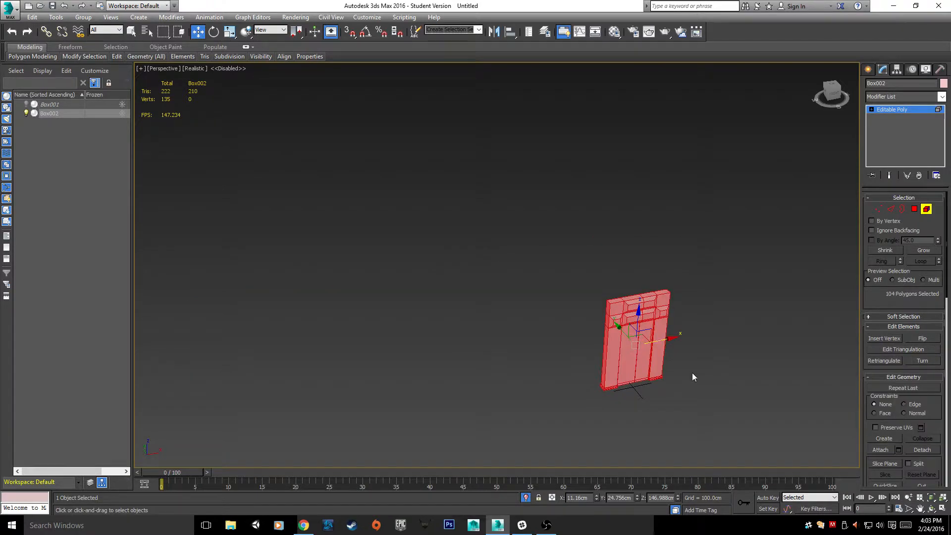
left_click(727, 385)
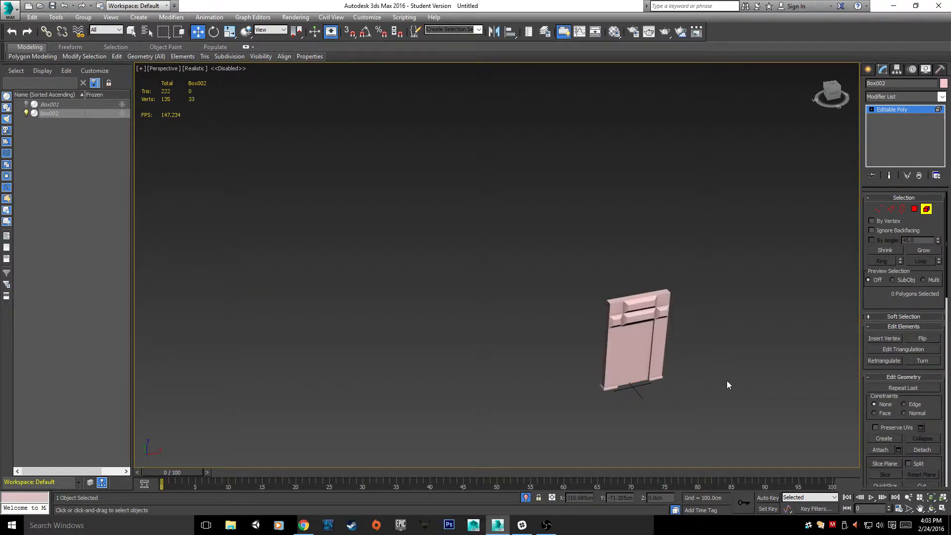
scroll(728, 385, "up", 10)
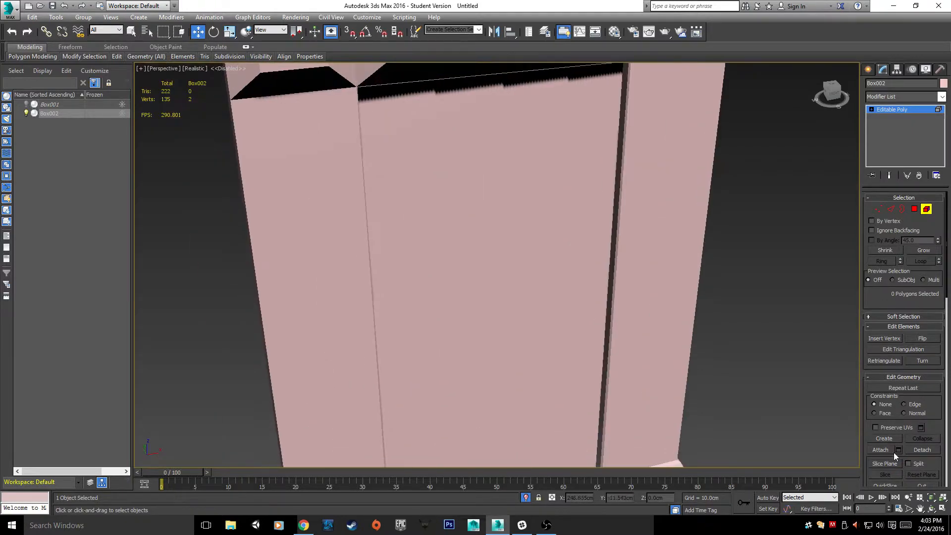
middle_click_drag(643, 317, 642, 380)
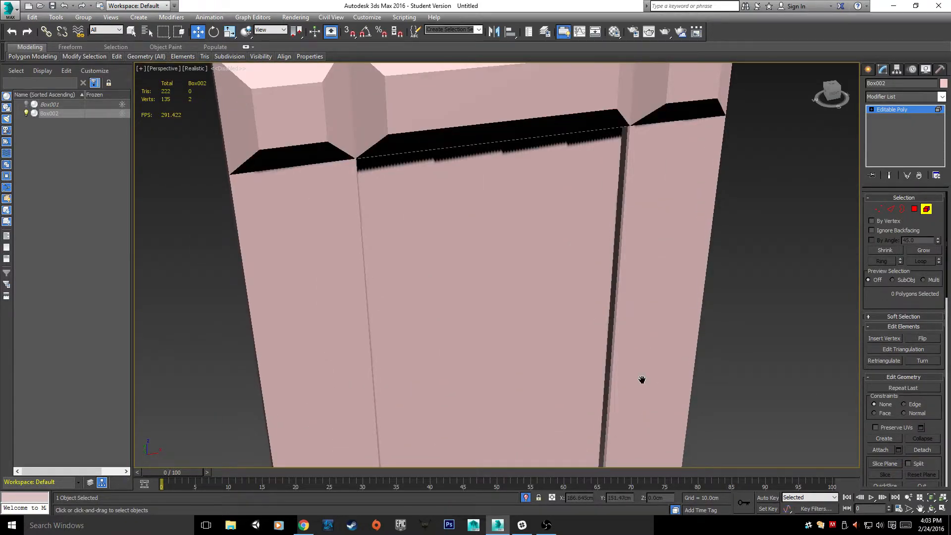
left_click(596, 333)
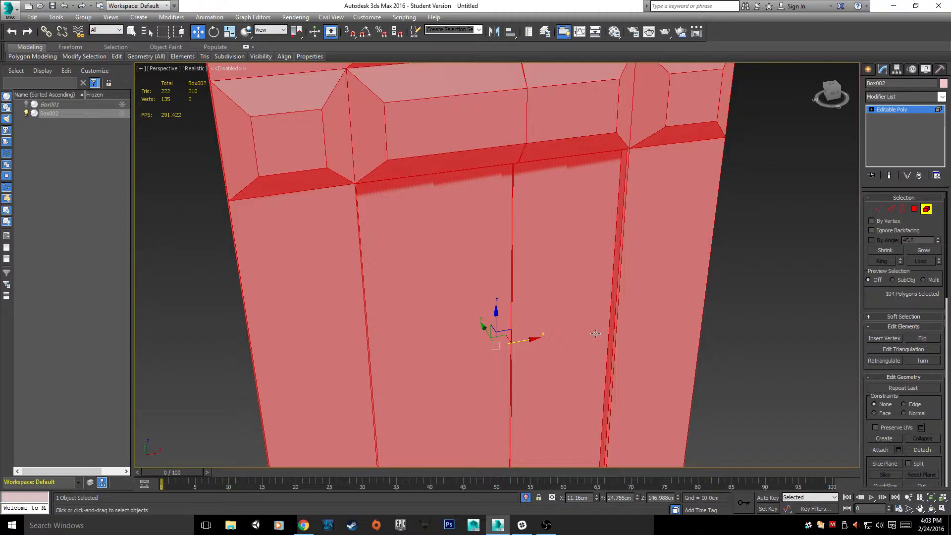
key("ctrl+z")
left_click(595, 334)
key("ctrl+z")
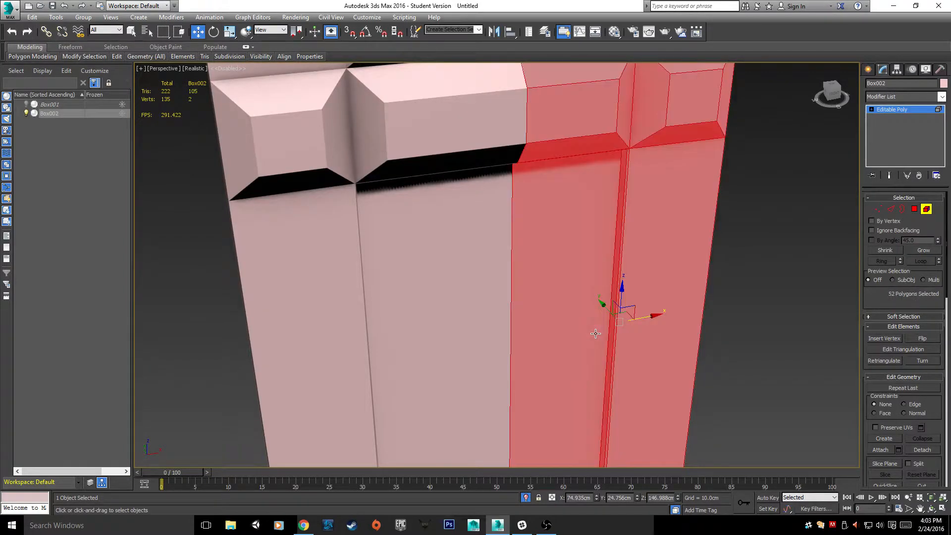
left_click(595, 334)
middle_click_drag(659, 319, 628, 242, "alt")
scroll(628, 242, "down", 4)
key("ctrl+z")
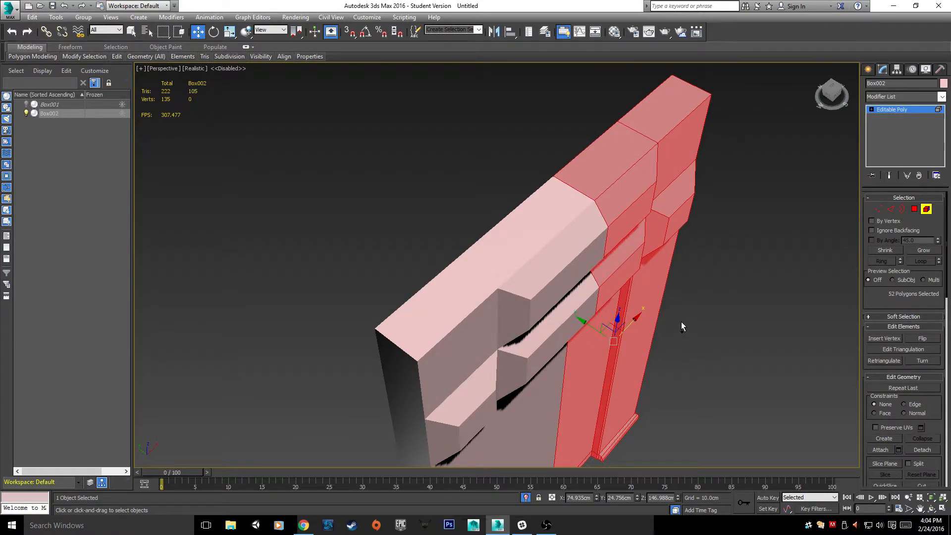
- Return to vertex editing and collapse the doubled center seam vertices where the top face meets the upper sloped ledge
key("1")
middle_click_drag(682, 322, 586, 249, "alt")
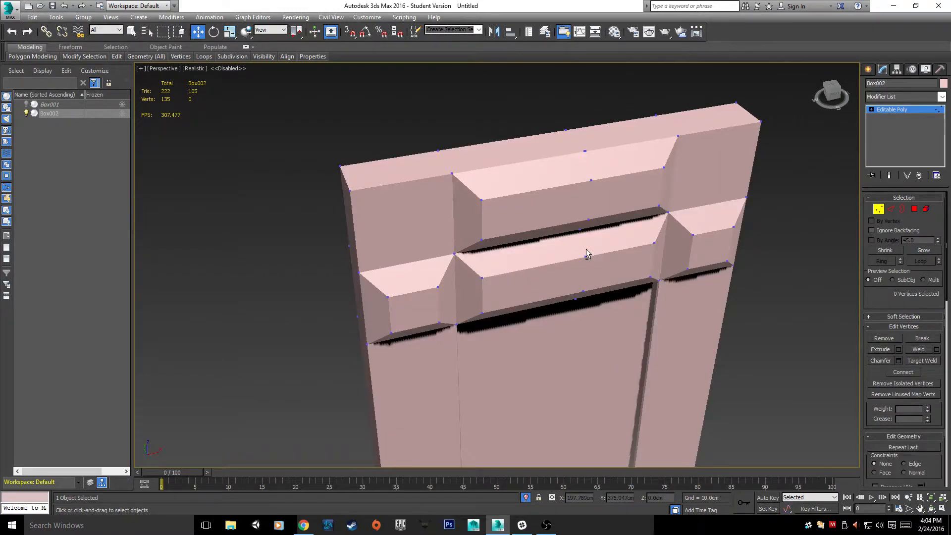
scroll(586, 248, "up", 6)
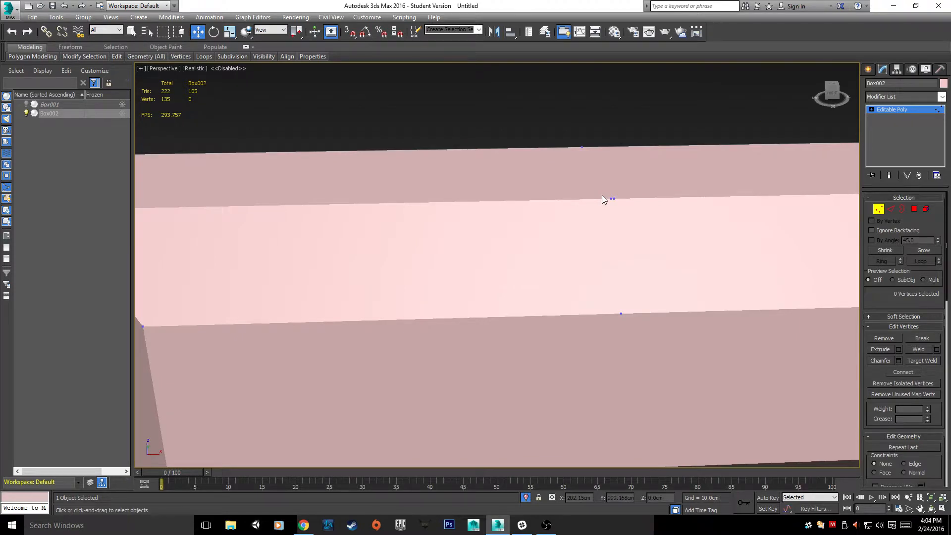
left_click_drag(601, 195, 625, 209)
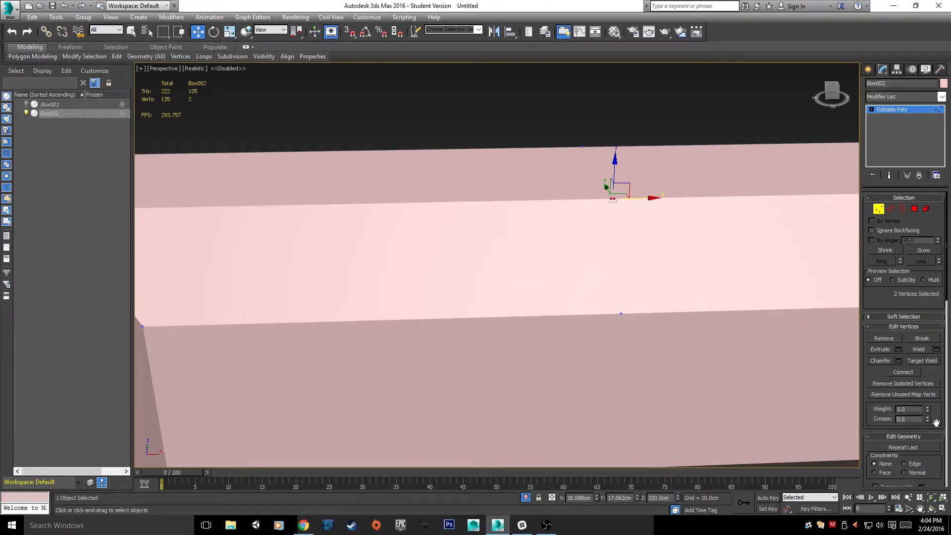
scroll(935, 421, "down", 3)
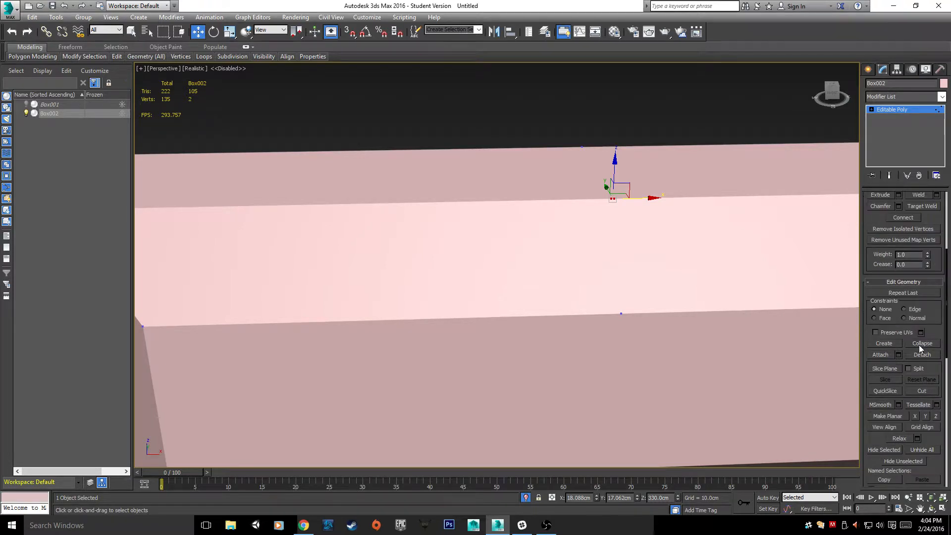
left_click(921, 344)
- Collapse the two doubled vertex pairs along the center seam of Box002's back face, one pair at a time
left_click_drag(633, 306, 634, 307)
left_click_drag(571, 132, 596, 158)
middle_click_drag(520, 205, 687, 264, "alt")
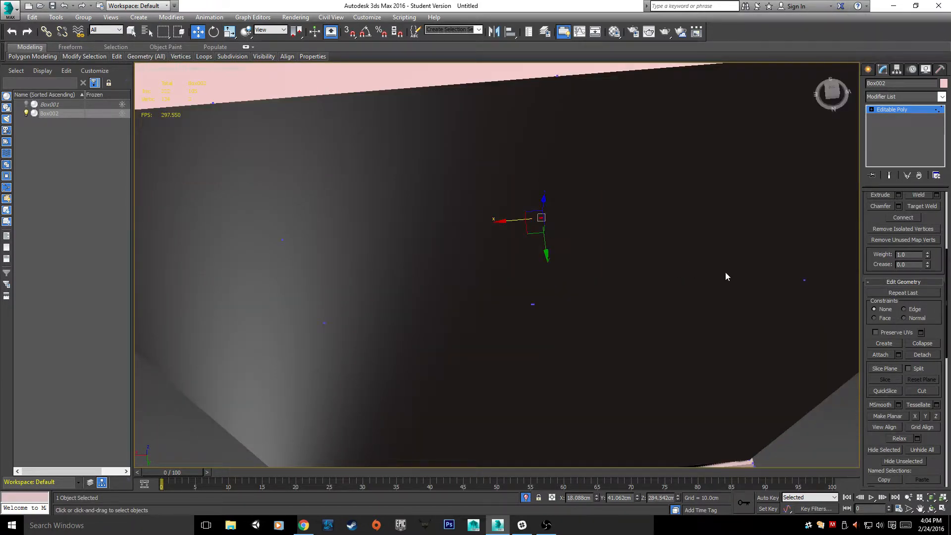
middle_click_drag(587, 326, 545, 288)
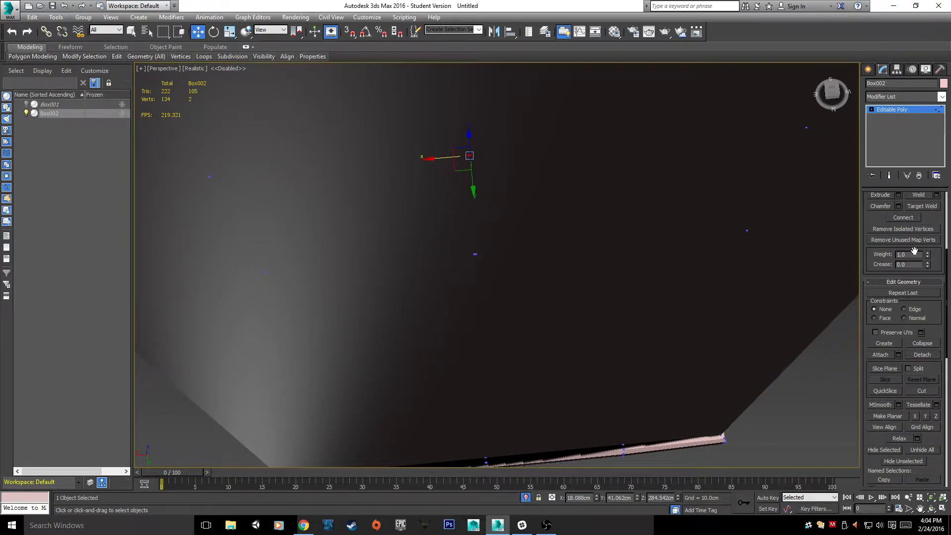
left_click(922, 343)
left_click_drag(468, 248, 498, 270)
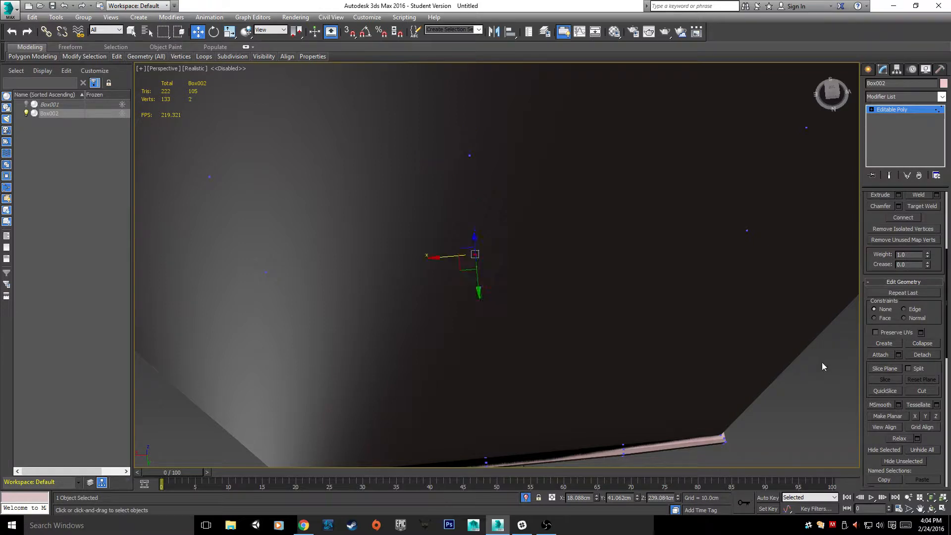
left_click(920, 347)
- Collapse the doubled center seam vertices on the uppermost edge of the base trim at Box002's back
scroll(636, 251, "down", 3)
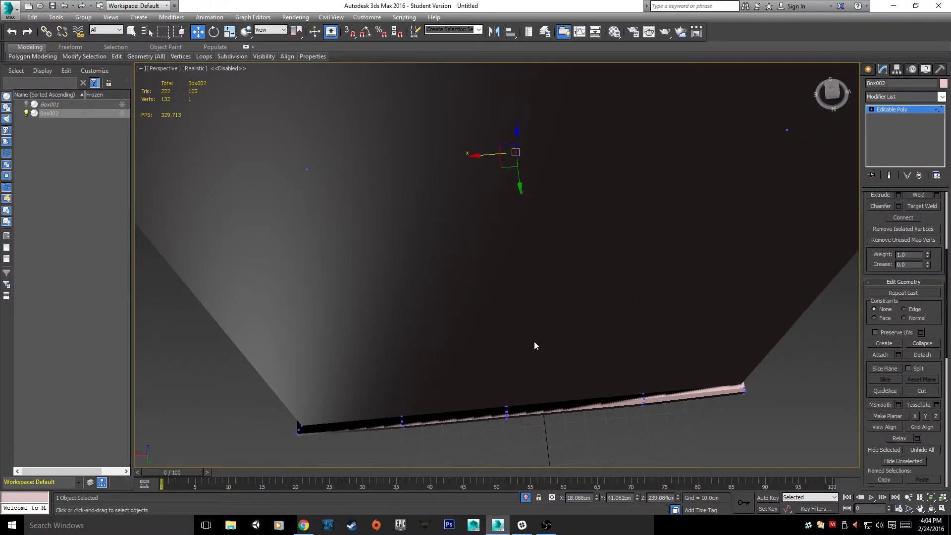
middle_click_drag(535, 346, 513, 244)
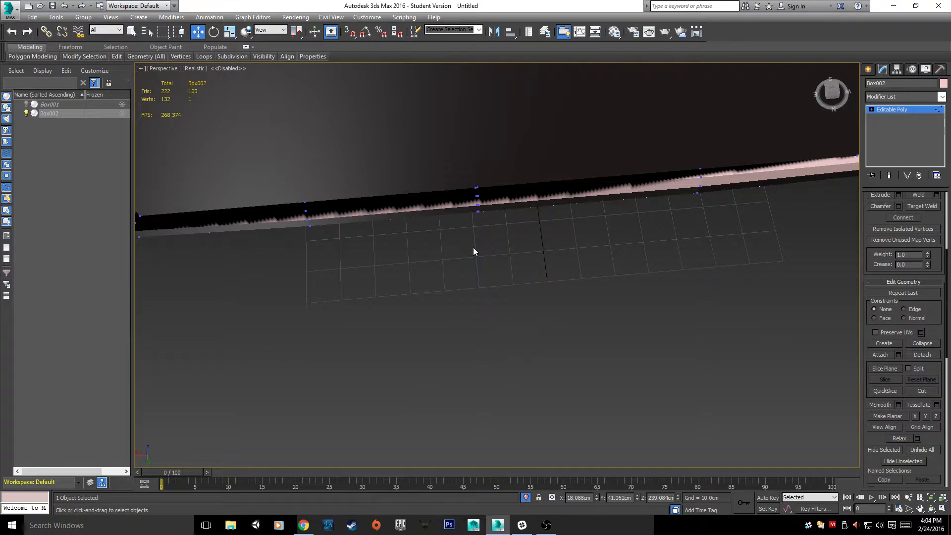
middle_click_drag(473, 248, 554, 173, "alt")
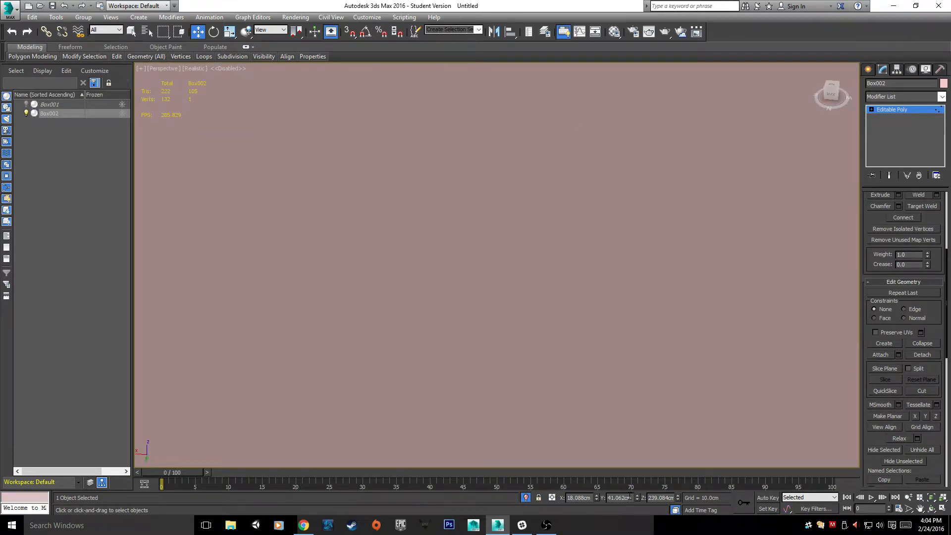
scroll(486, 369, "down", 5)
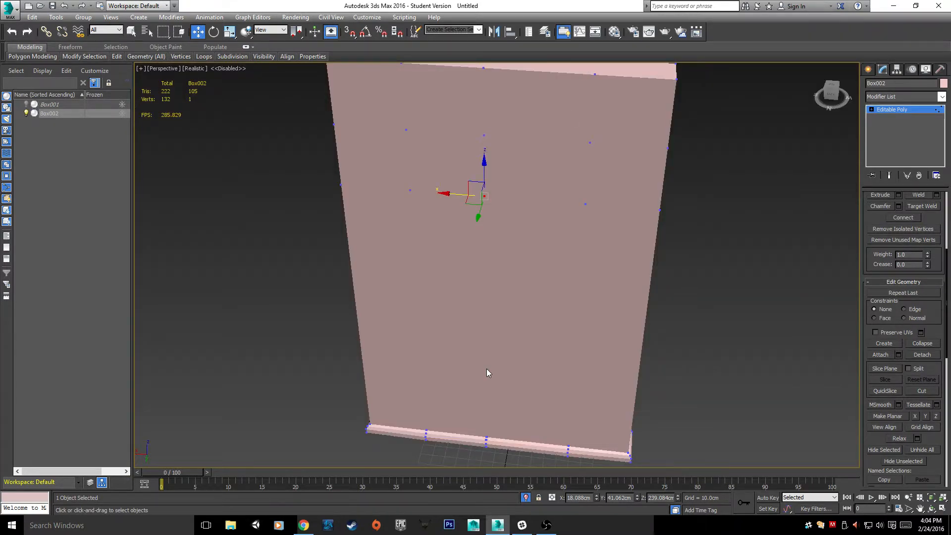
middle_click_drag(486, 369, 500, 273)
scroll(500, 273, "up", 2)
scroll(525, 381, "up", 1)
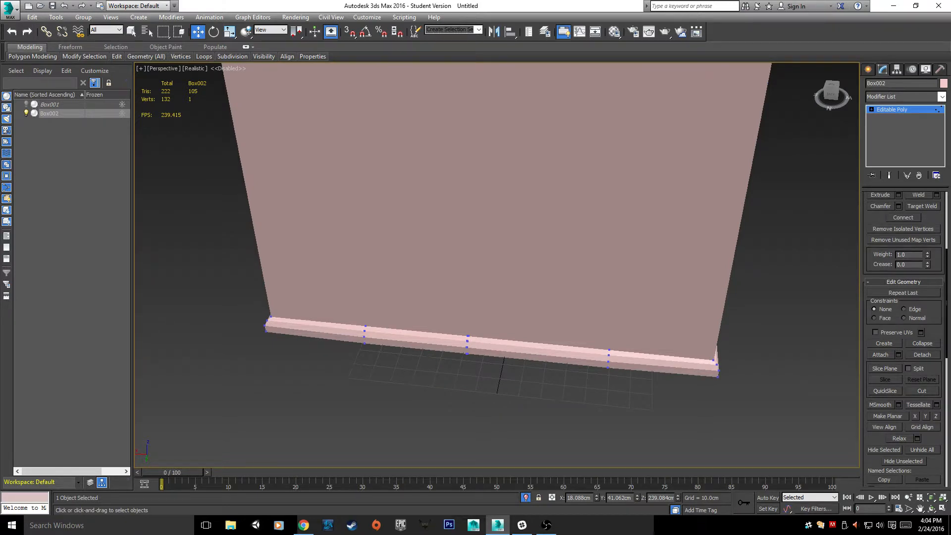
scroll(376, 282, "up", 3)
middle_click_drag(386, 317, 569, 259)
left_click_drag(551, 250, 590, 269)
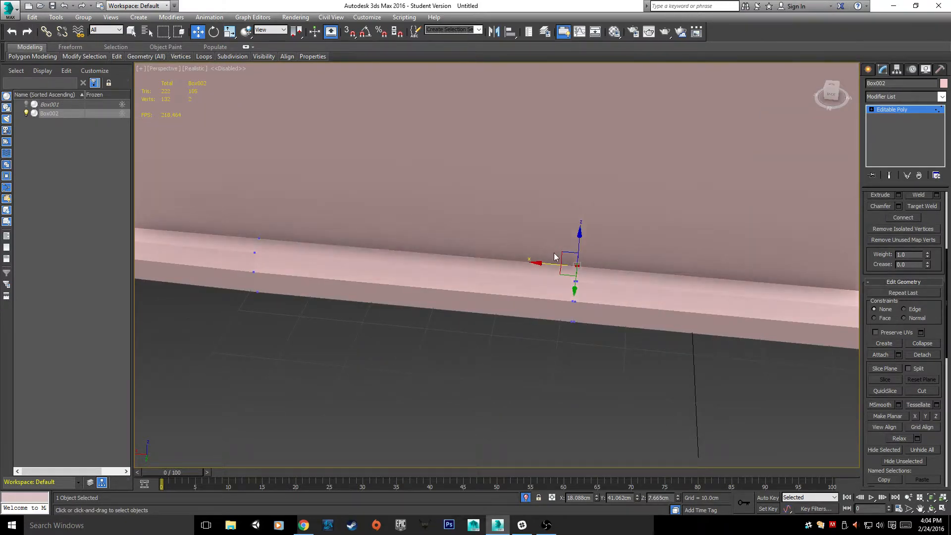
left_click(920, 345)
- Collapse the second doubled vertex pair from the top on the back base trim's center seam using the plain selection tool
mouse_move(567, 275)
left_mouse_down()
mouse_move(591, 289)
mouse_move(553, 272)
left_mouse_up()
left_click(591, 291)
key("q")
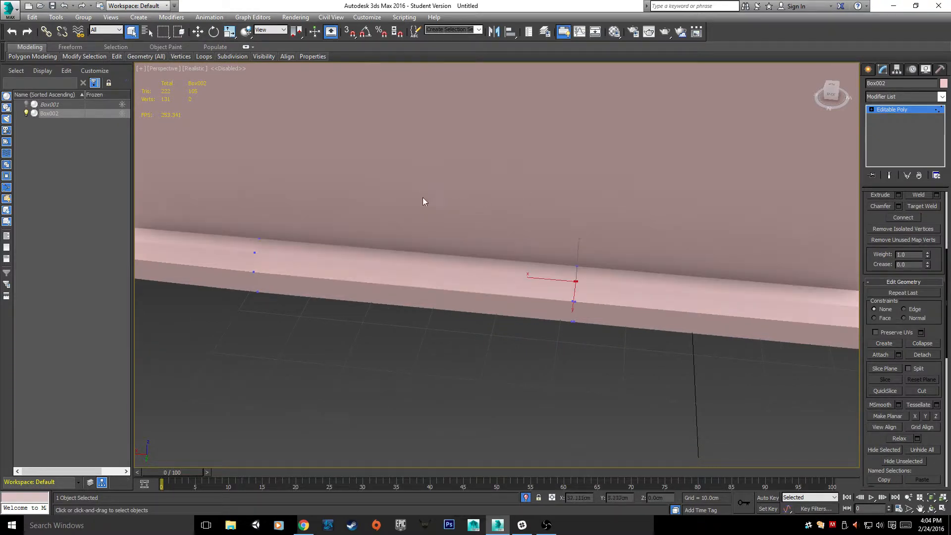
left_click(922, 344)
- Try collapsing the third set of center seam vertices on the back base trim, and undo the collapse
left_click(585, 308)
left_click(922, 343)
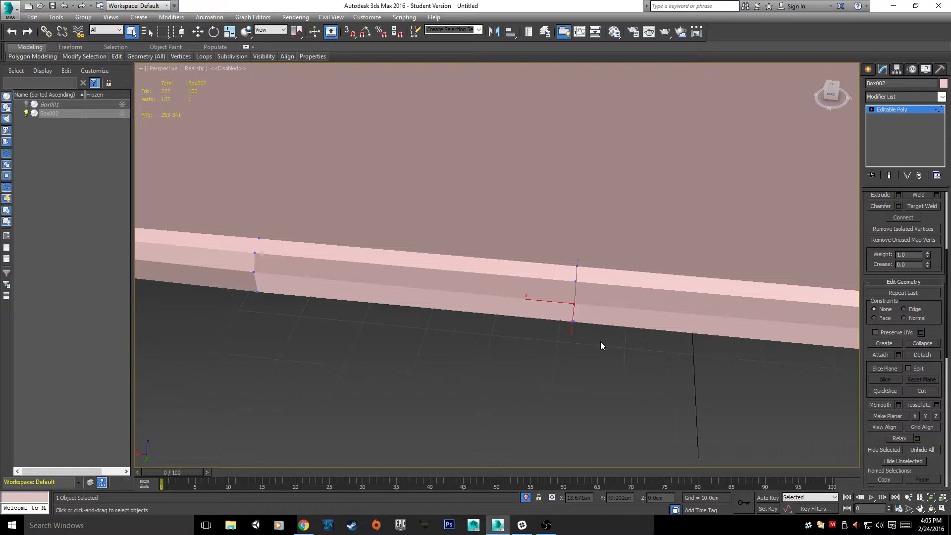
key("ctrl+z")
- Reselect only the third doubled vertex pair on the back base trim's center seam and collapse it
scroll(576, 356, "up", 5)
scroll(570, 329, "down", 3)
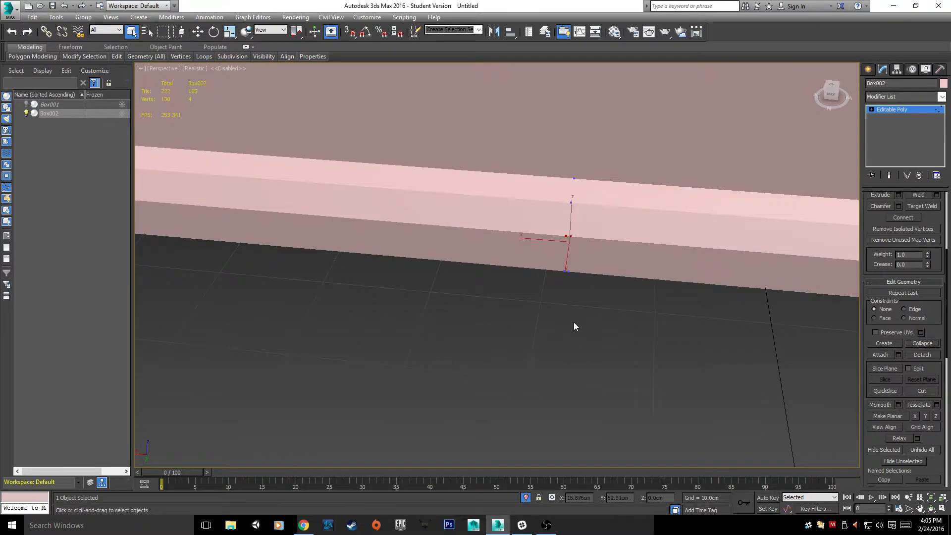
left_click(591, 285)
left_click_drag(589, 252, 565, 230)
mouse_move(566, 231)
middle_mouse_down("alt")
mouse_move(647, 282)
mouse_move(584, 230)
mouse_move(521, 251)
mouse_move(560, 229)
middle_mouse_up("alt")
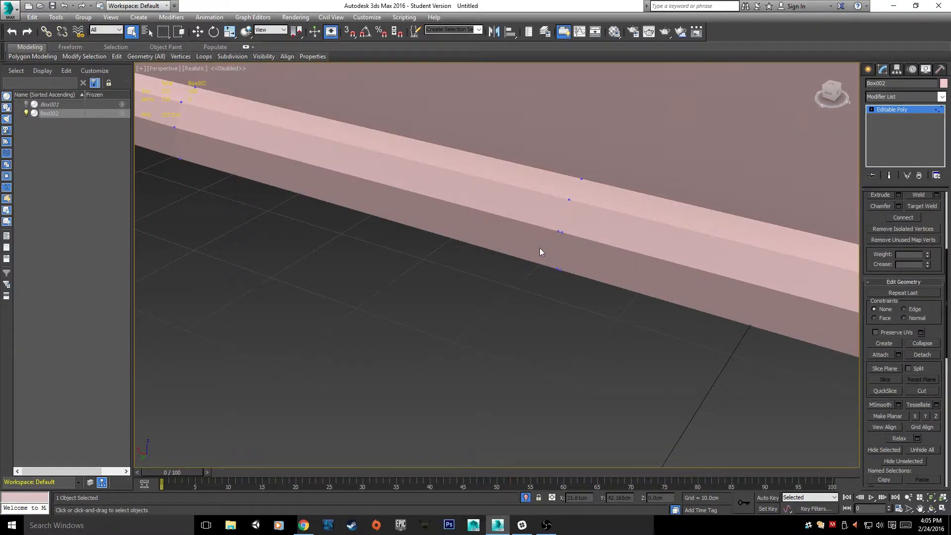
left_click(561, 233)
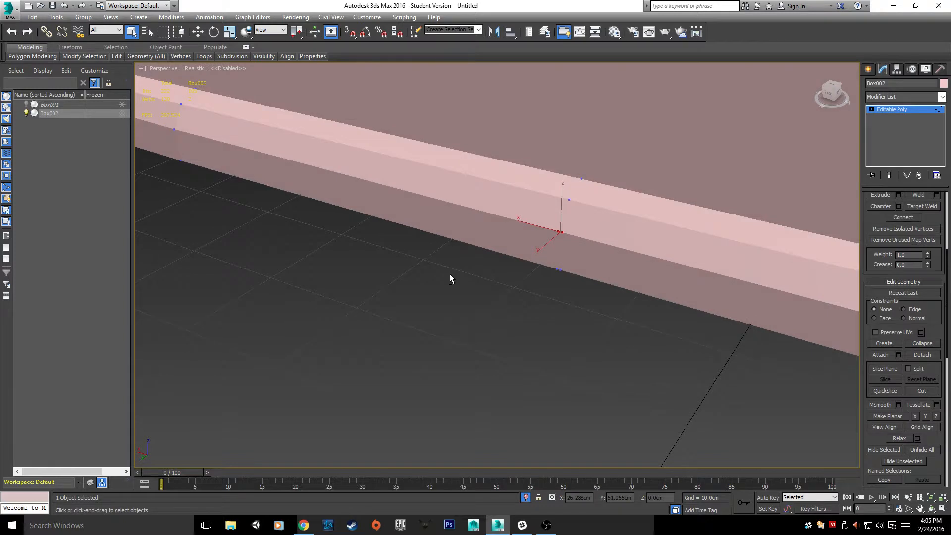
middle_click_drag(450, 275, 885, 337, "alt")
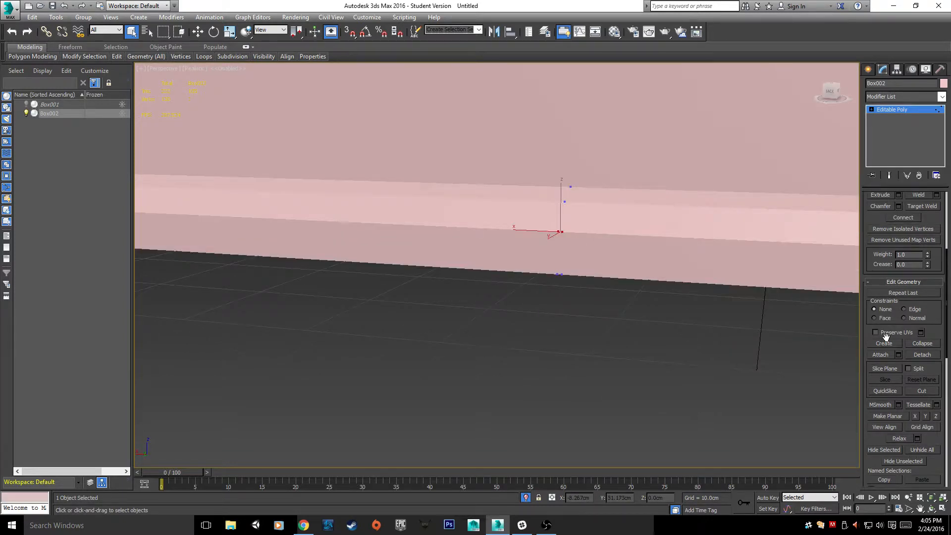
- Collapse the doubled center seam vertices on the lowest edge of the back base trim
left_click(559, 273)
middle_click_drag(571, 260, 623, 314, "alt")
left_click_drag(622, 314, 588, 269)
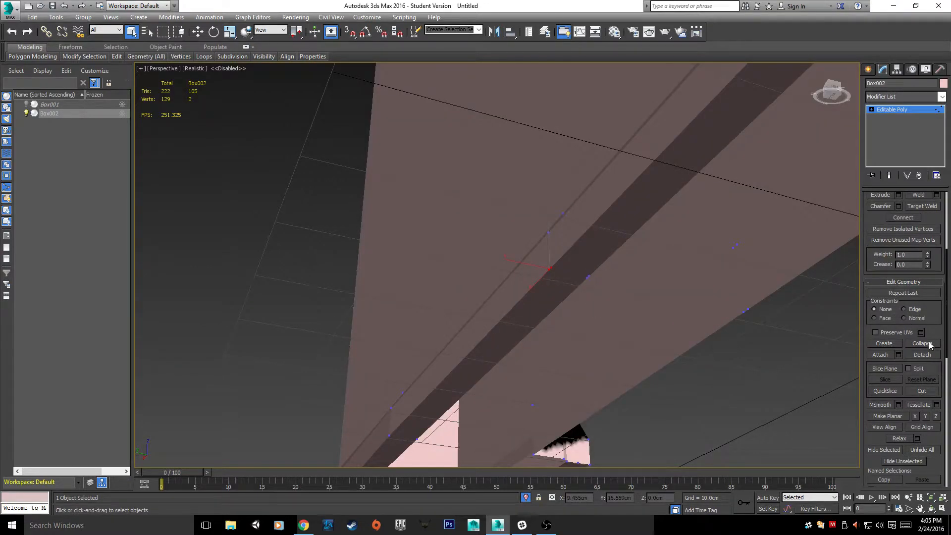
left_click(928, 339)
- Select the eight polygons on the underside of the base trim across both halves and delete them
middle_click_drag(624, 284, 567, 323, "alt")
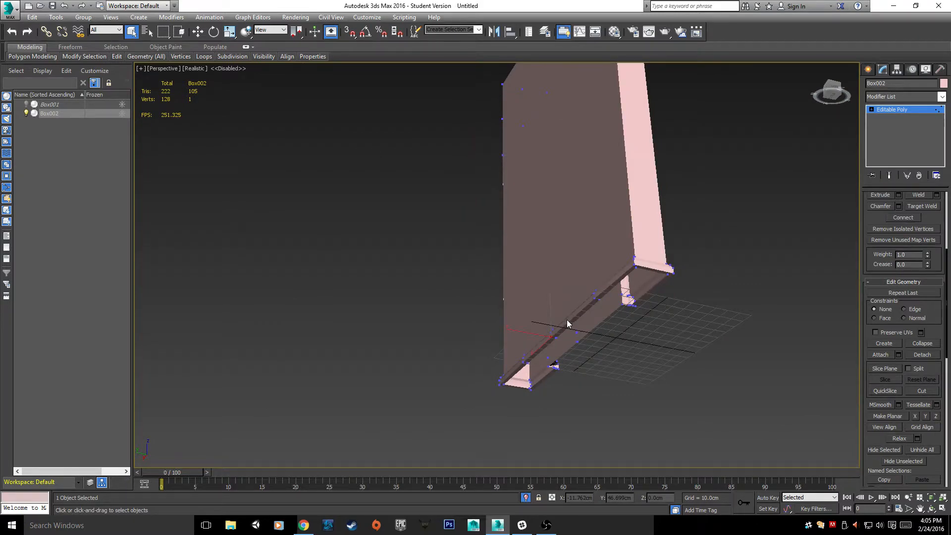
scroll(567, 320, "up", 2)
scroll(633, 285, "up", 4)
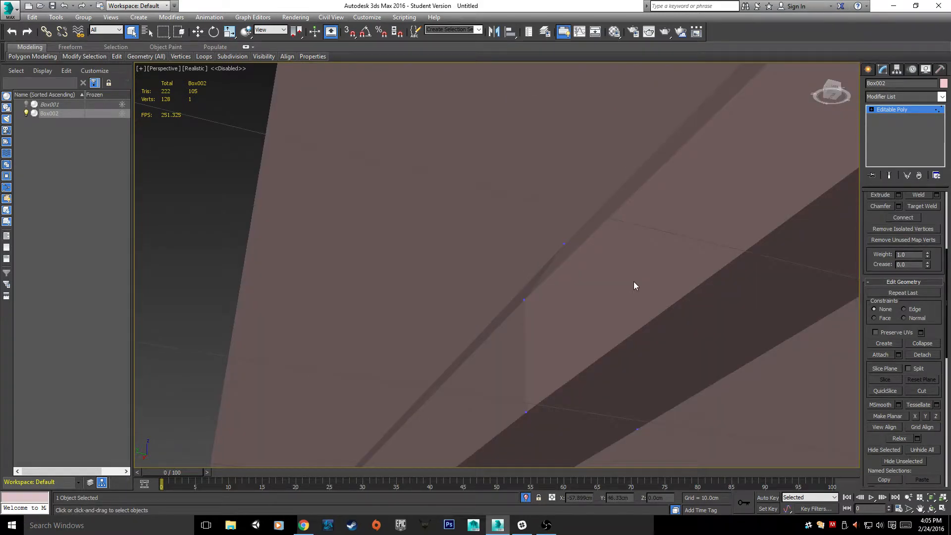
scroll(634, 281, "down", 3)
right_click(686, 251)
left_click(667, 214)
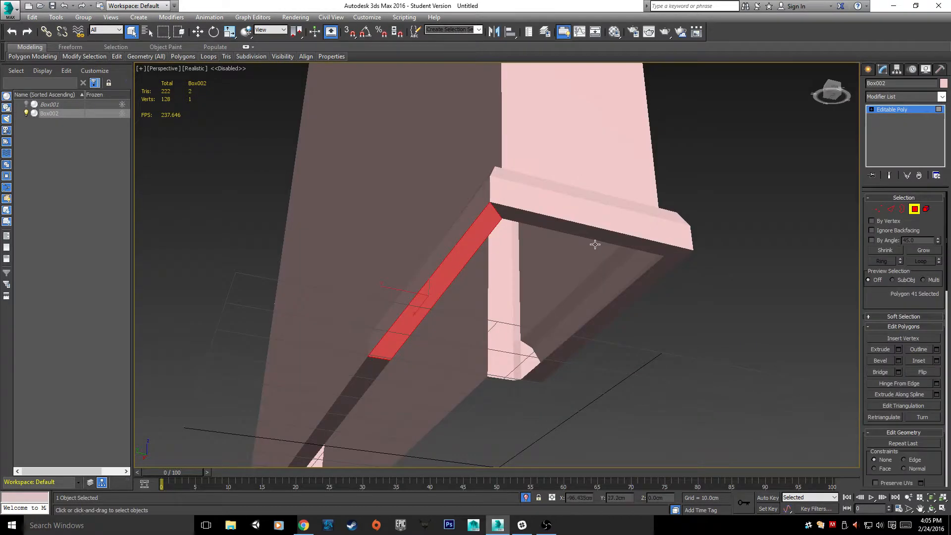
left_click(591, 235, "shift")
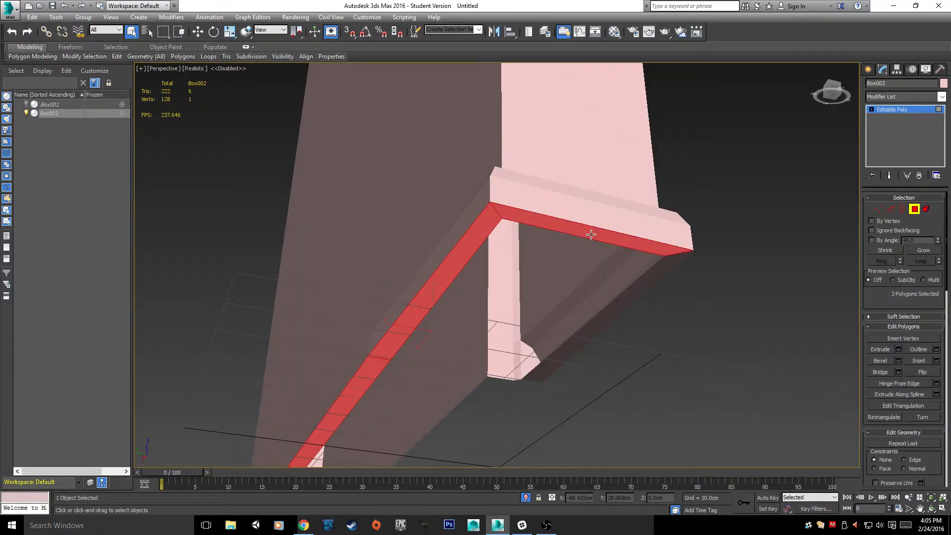
left_click(641, 286, "ctrl")
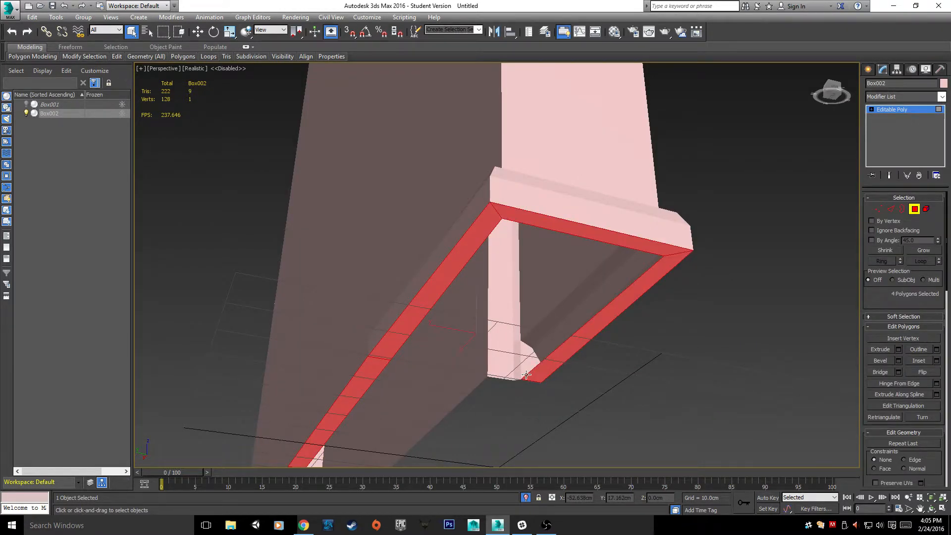
middle_click_drag(526, 375, 461, 223, "alt")
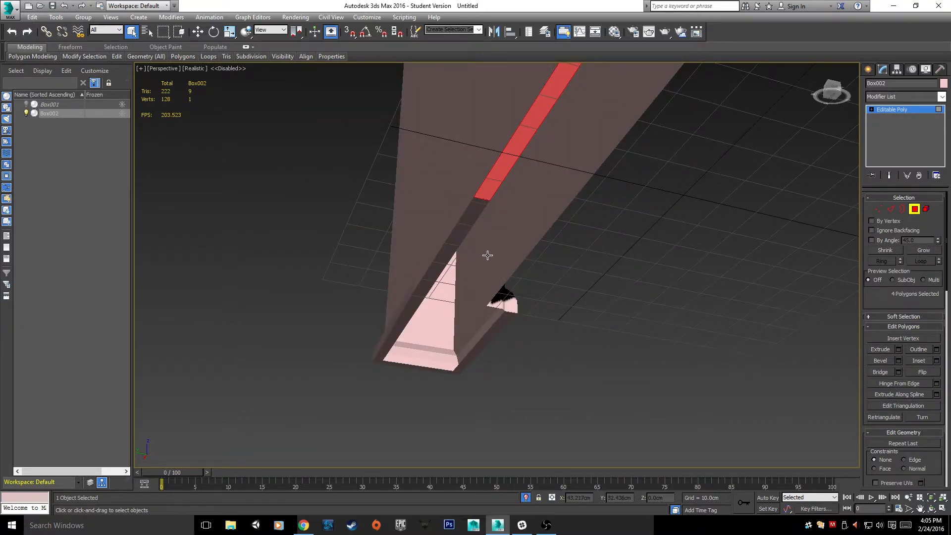
left_click(445, 250, "ctrl")
left_click(407, 317, "ctrl")
left_click(497, 330, "ctrl")
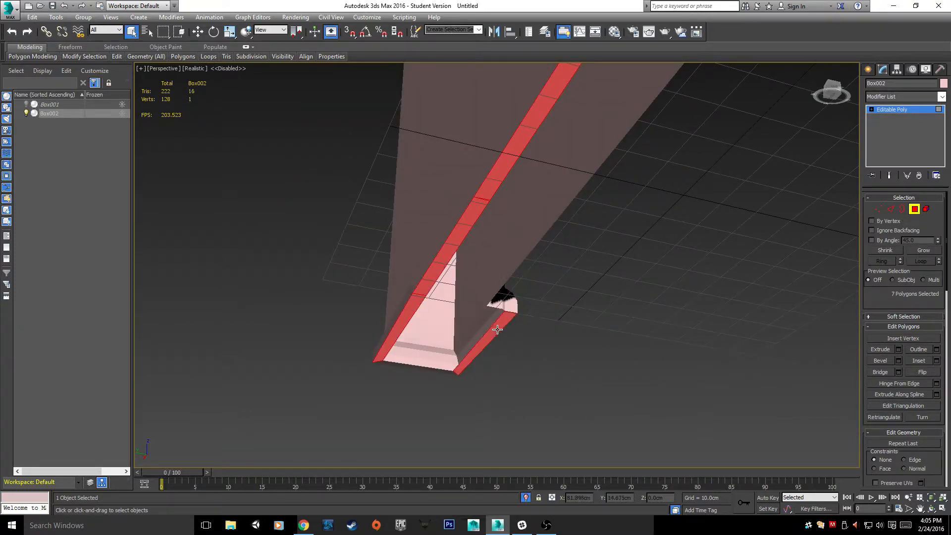
left_click(424, 368, "ctrl")
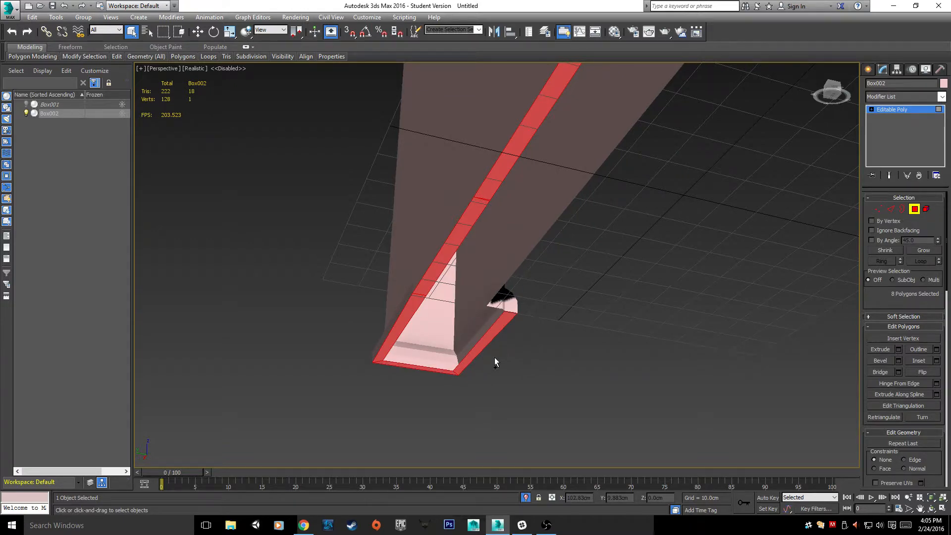
middle_click_drag(494, 357, 635, 346, "alt")
- Collapse the doubled center seam vertices on the bottom edge of the recessed front panel in vertex mode
left_click(644, 286)
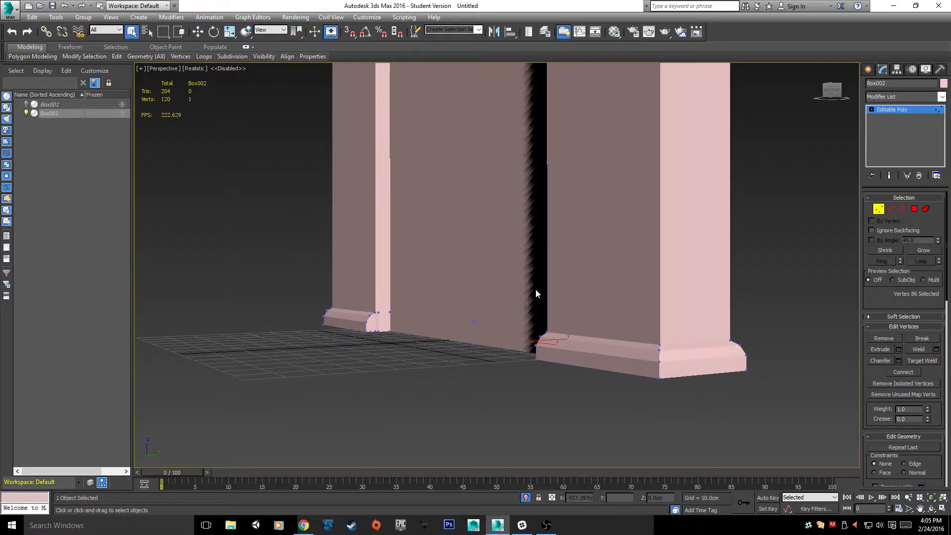
middle_click_drag(535, 289, 477, 274, "alt")
scroll(541, 429, "up", 7)
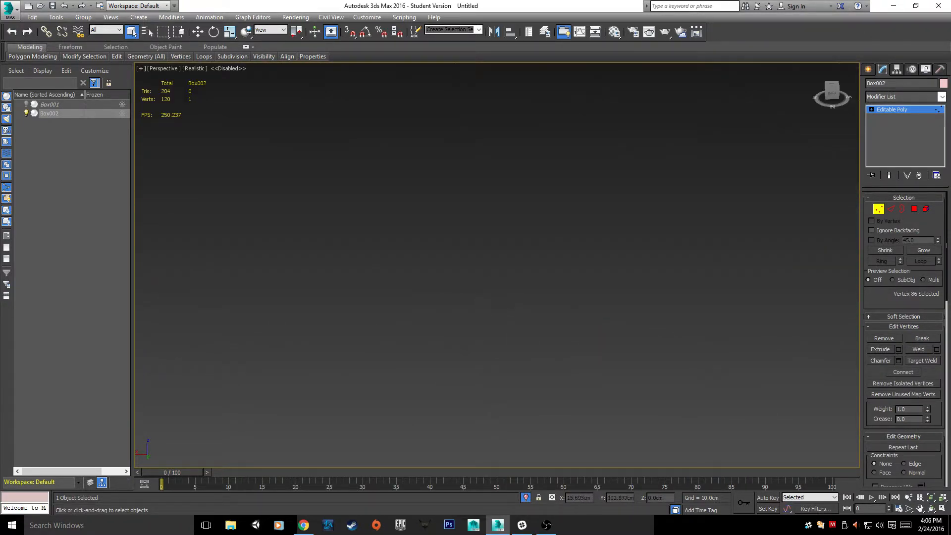
middle_click_drag(504, 386, 504, 316, "alt")
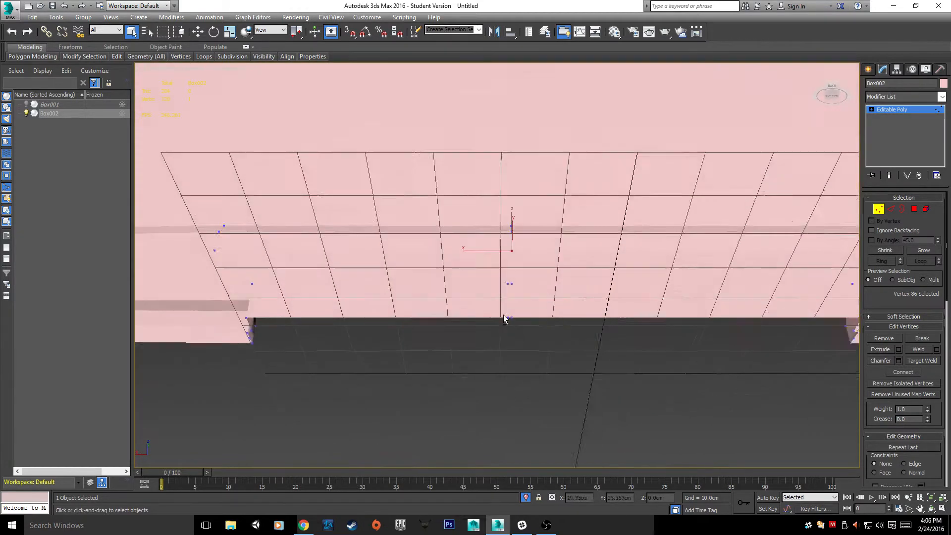
left_click(505, 320)
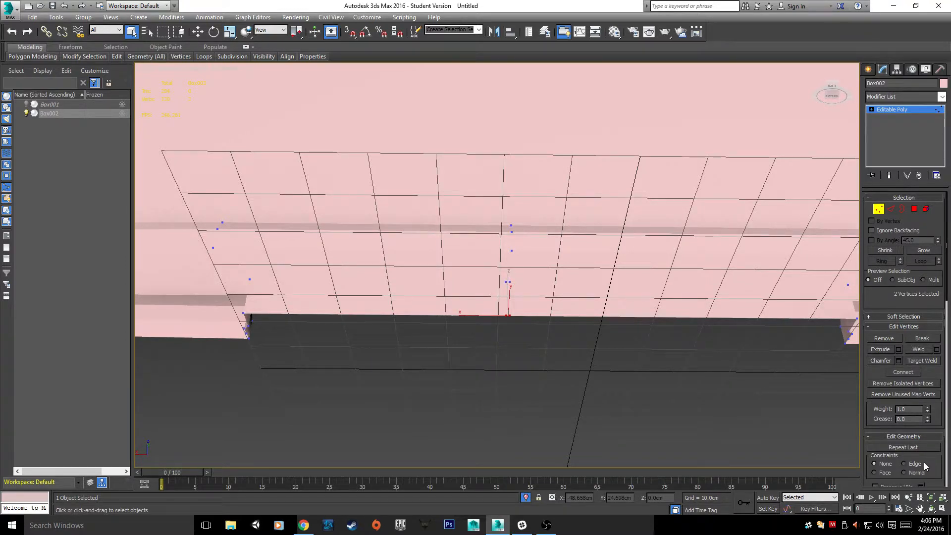
left_click_drag(932, 372, 931, 316)
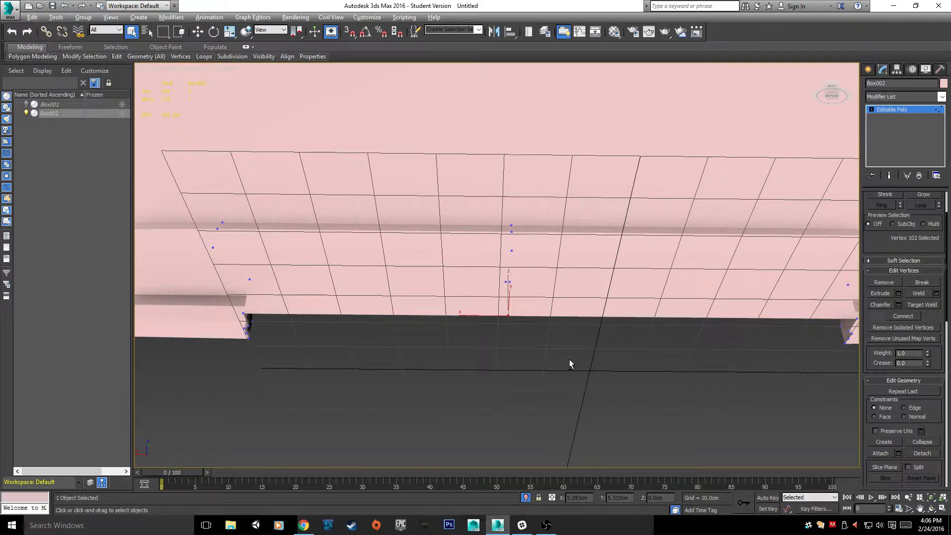
- Collapse the next doubled center seam vertex pair just above the recessed front panel's bottom edge
middle_click_drag(570, 358, 515, 312, "alt")
left_click(515, 278)
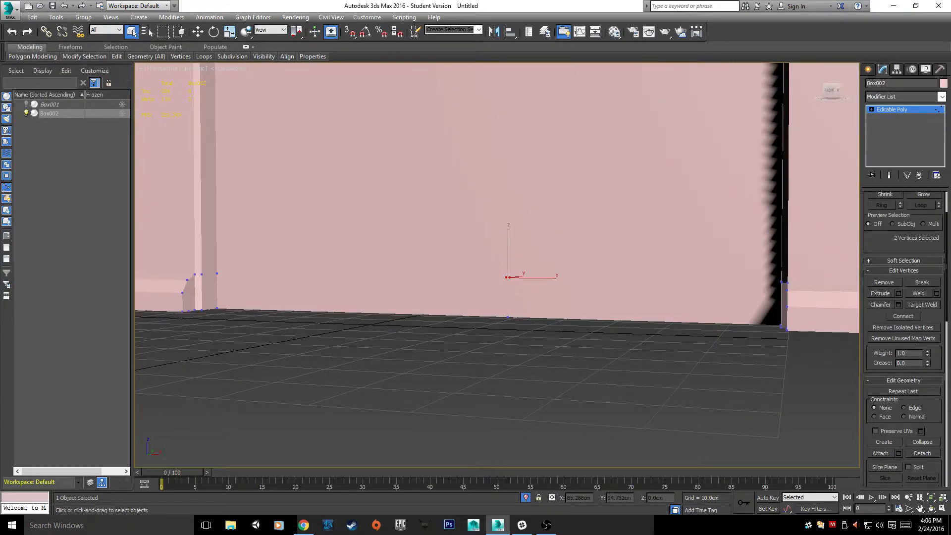
left_click(922, 441)
- Collapse the doubled center seam vertices where the recessed front panel's top edge meets the overhang
middle_click_drag(476, 284, 575, 278)
scroll(471, 295, "down", 5)
key("z")
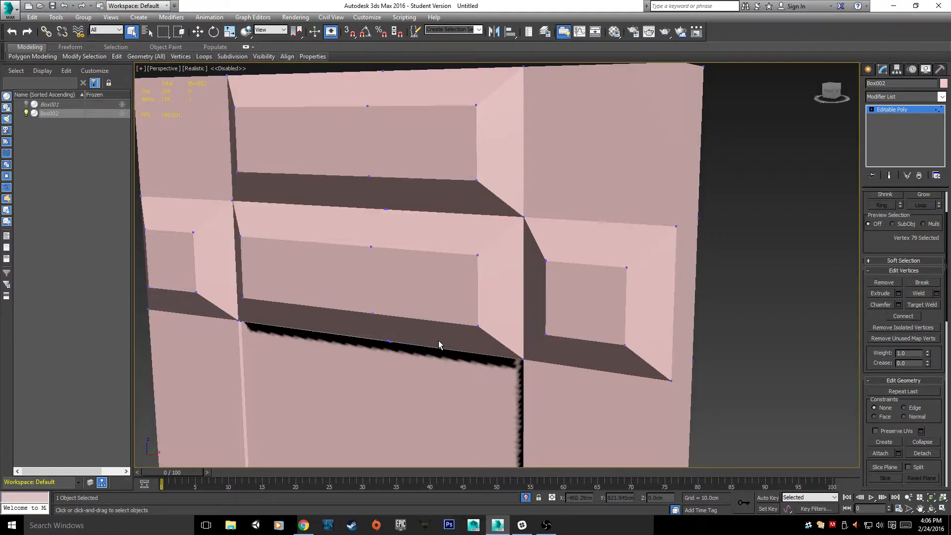
scroll(438, 340, "up", 4)
middle_click_drag(438, 340, 520, 303)
left_click_drag(468, 308, 445, 315)
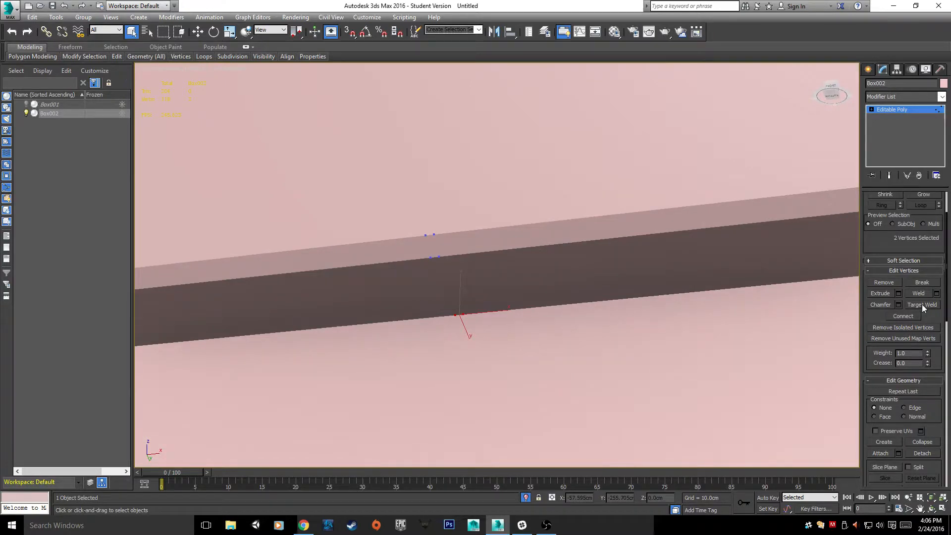
left_click(918, 442)
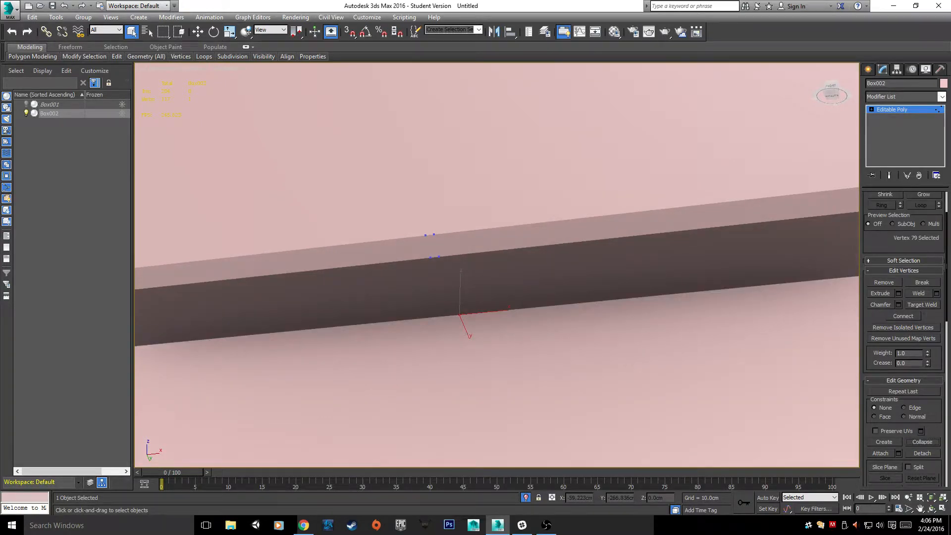
- Change Box002's object color to dark blue and turn on edged faces in the perspective view
left_click(943, 83)
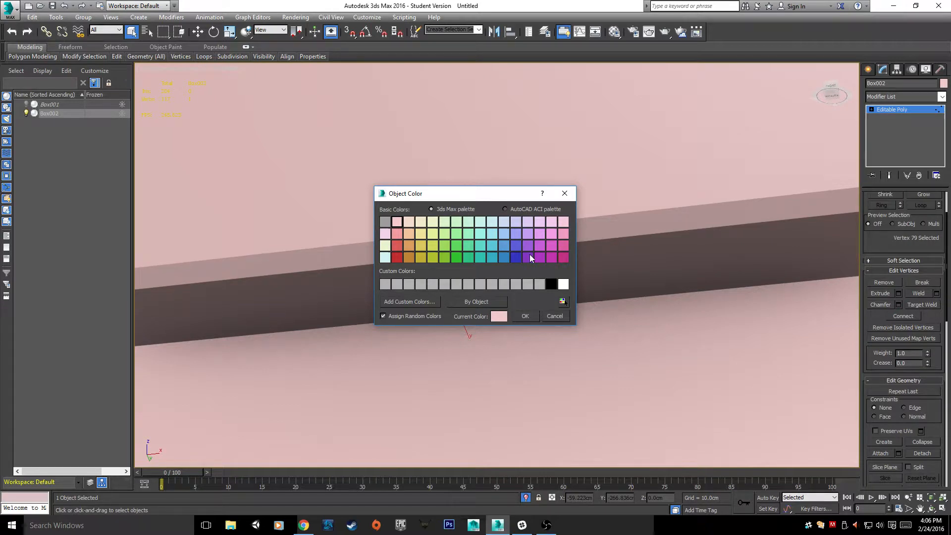
left_click(516, 257)
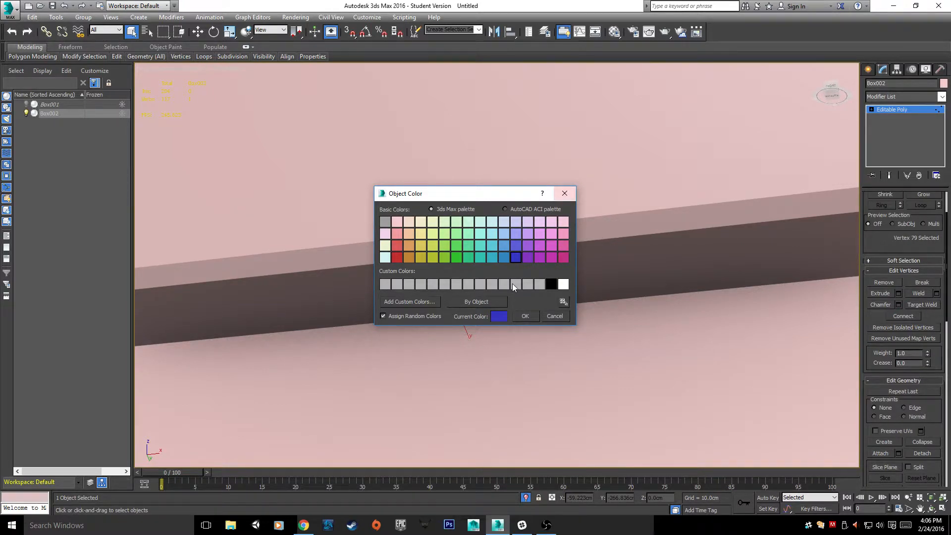
left_click(528, 316)
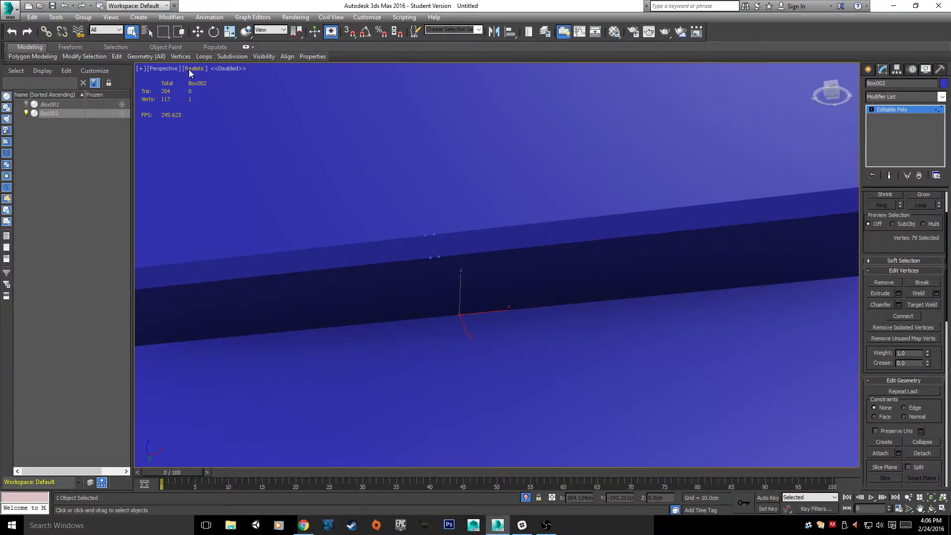
key("F4")
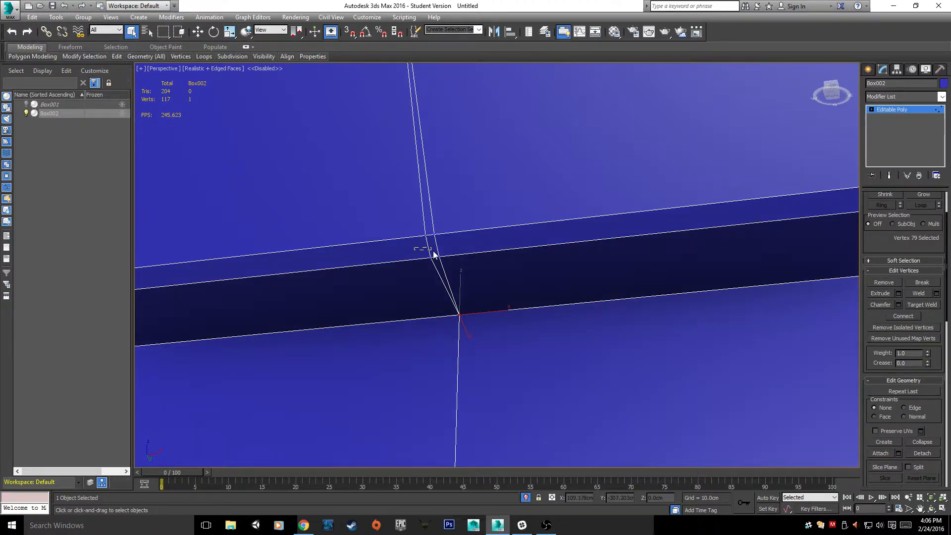
- Collapse the two doubled center seam vertex pairs on the overhang's front edge and the edge just above it
left_click_drag(433, 251, 449, 269)
left_click(934, 442)
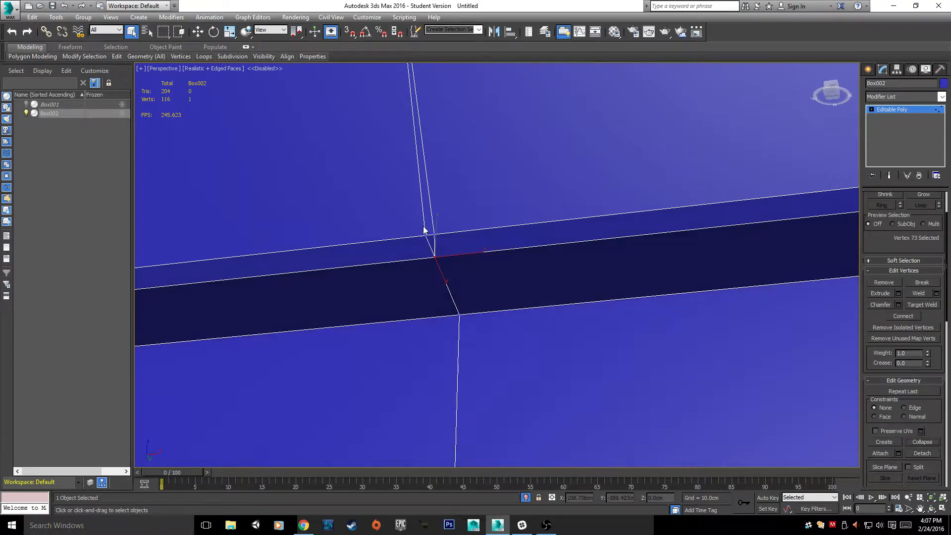
left_click_drag(424, 229, 441, 241)
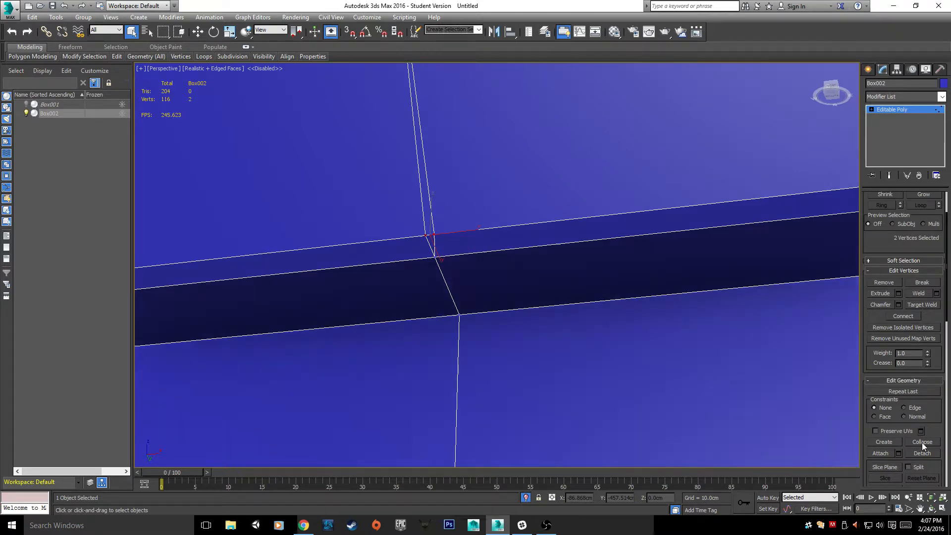
left_click(923, 442)
- Collapse the doubled center seam vertices on the horizontal edge between the upper and lower center panel insets
scroll(531, 268, "down", 10)
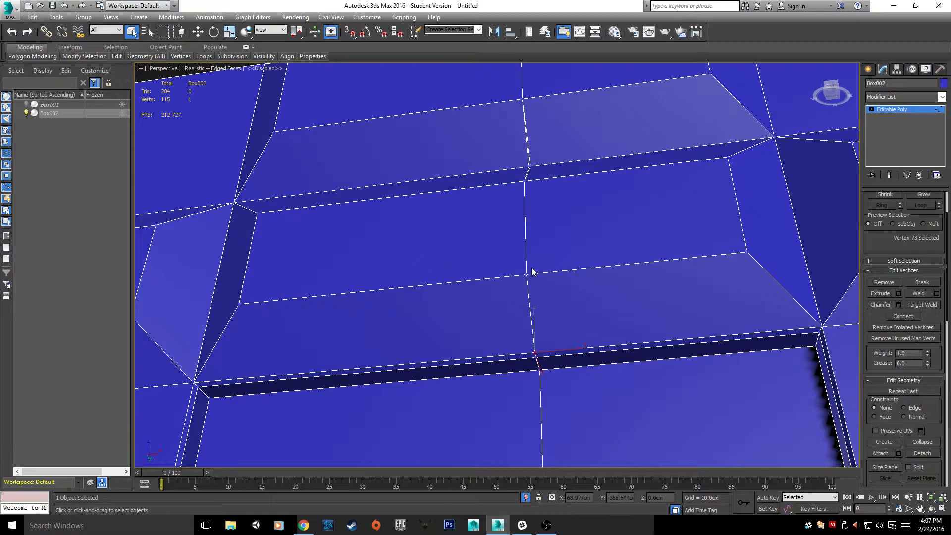
middle_click_drag(528, 233, 561, 199)
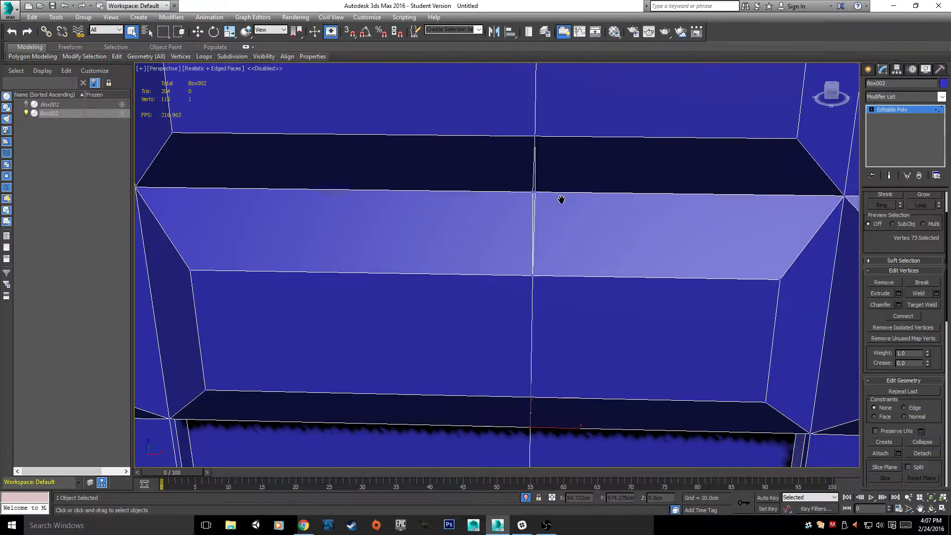
scroll(561, 199, "up", 5)
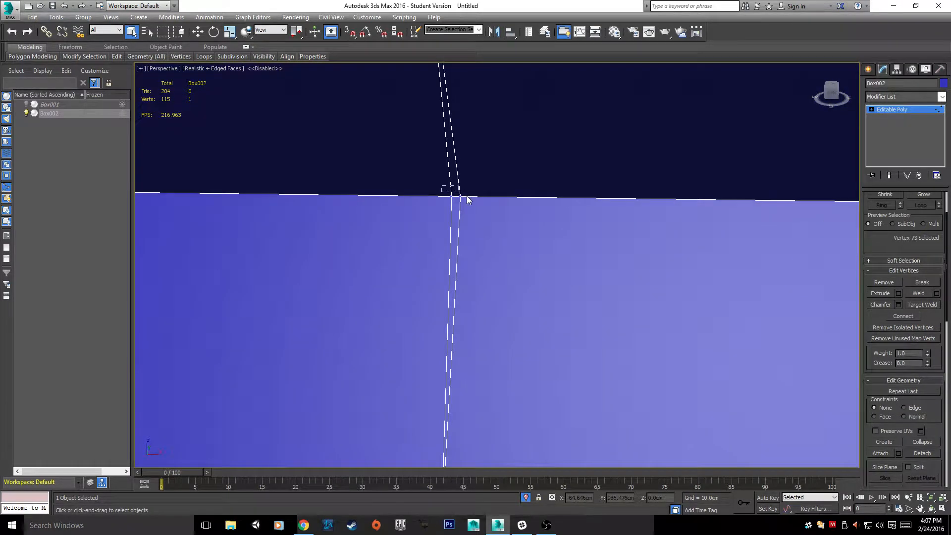
left_click_drag(467, 199, 468, 200)
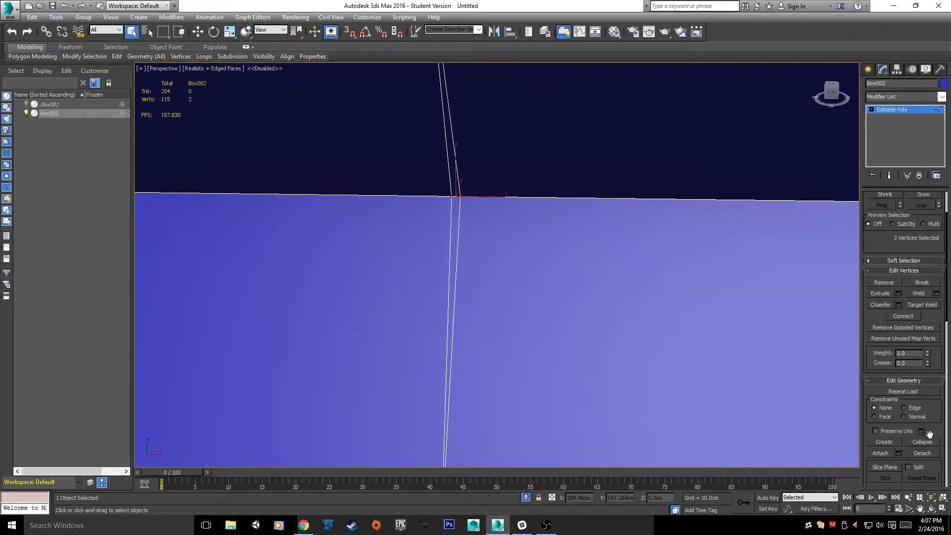
left_click(922, 441)
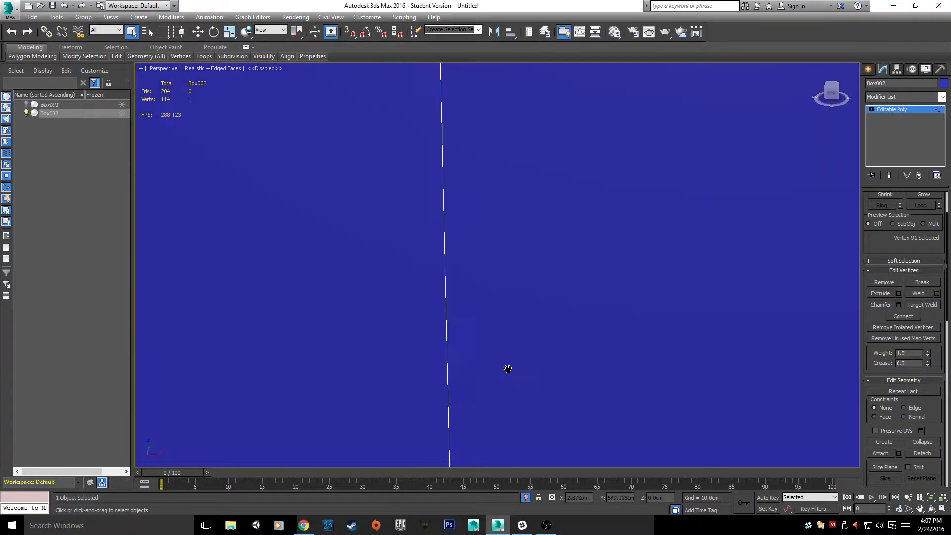
- Inspect the center seam over the top, front and back of Box002 for remaining doubled vertices
scroll(481, 226, "down", 2)
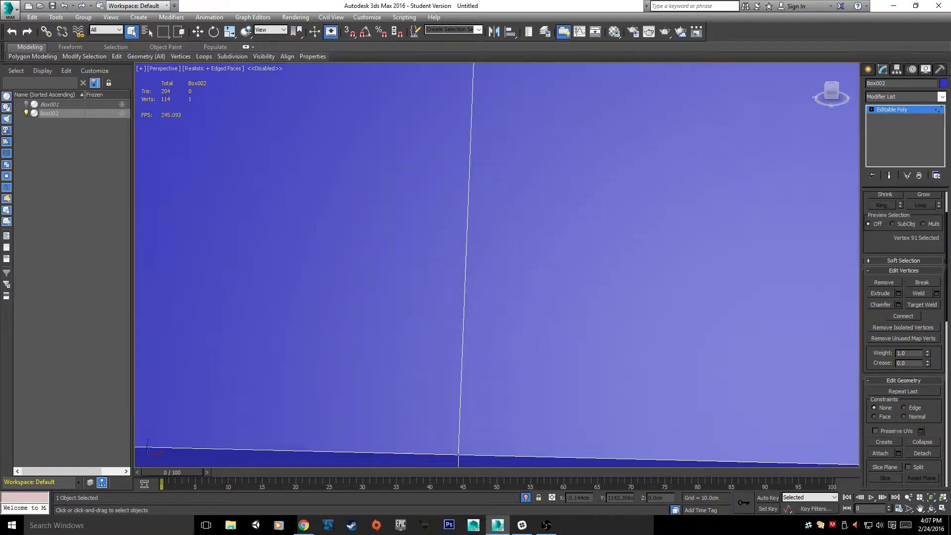
middle_click_drag(482, 226, 378, 278, "alt")
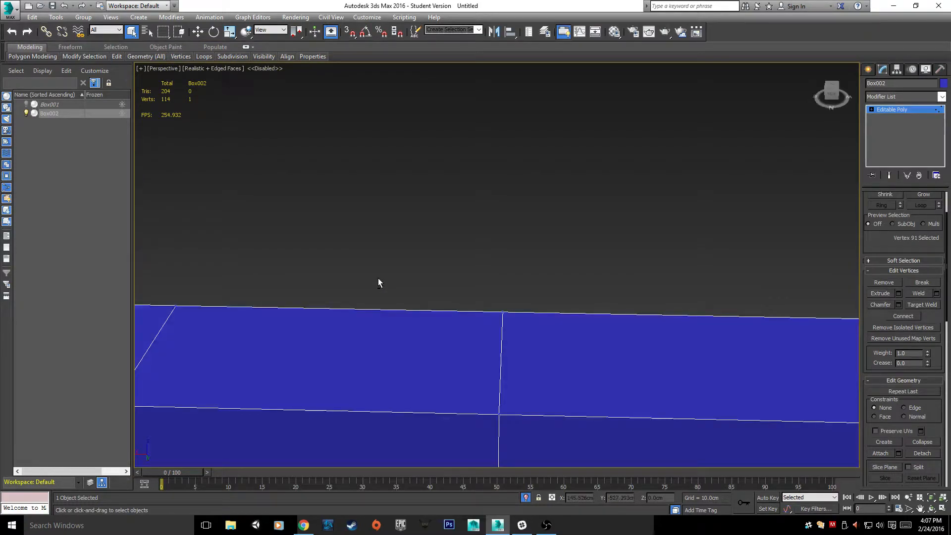
key("z")
middle_click_drag(440, 253, 627, 259, "alt")
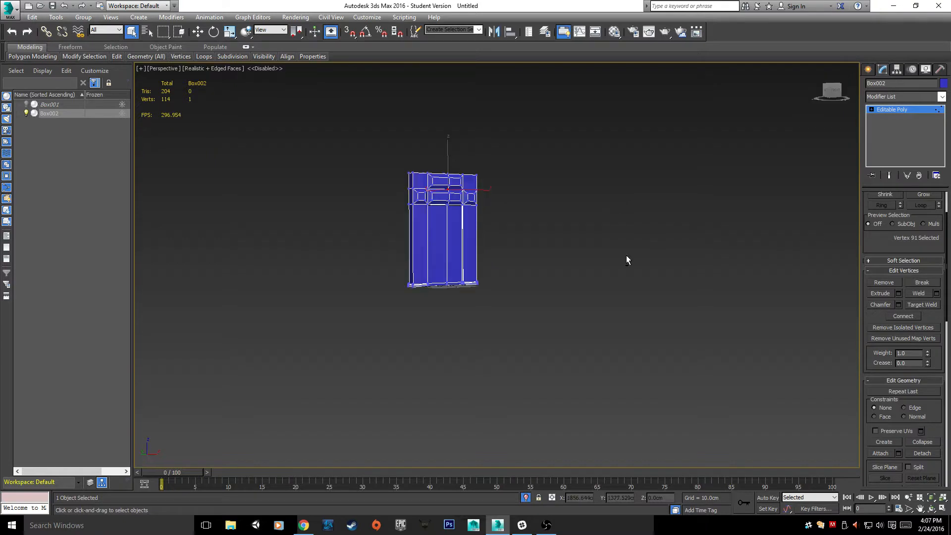
scroll(626, 256, "up", 4)
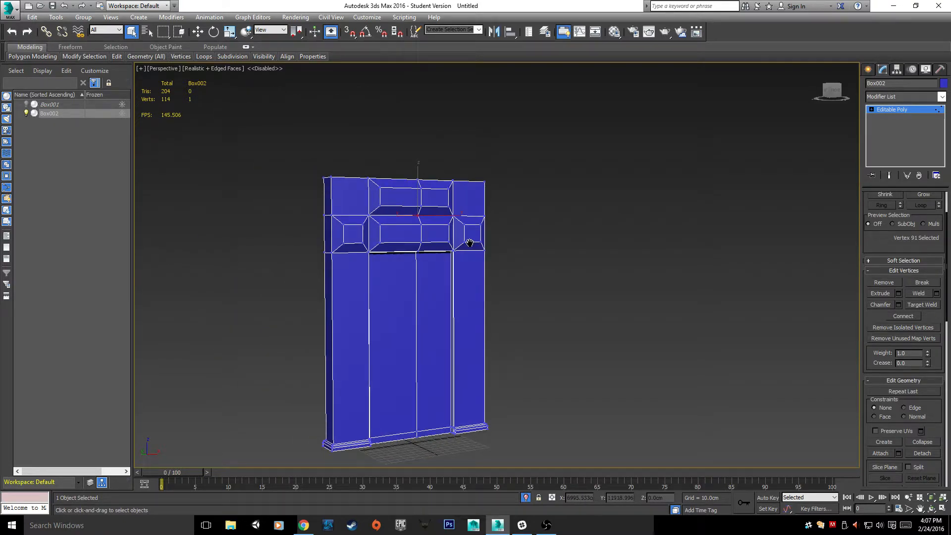
scroll(419, 191, "up", 4)
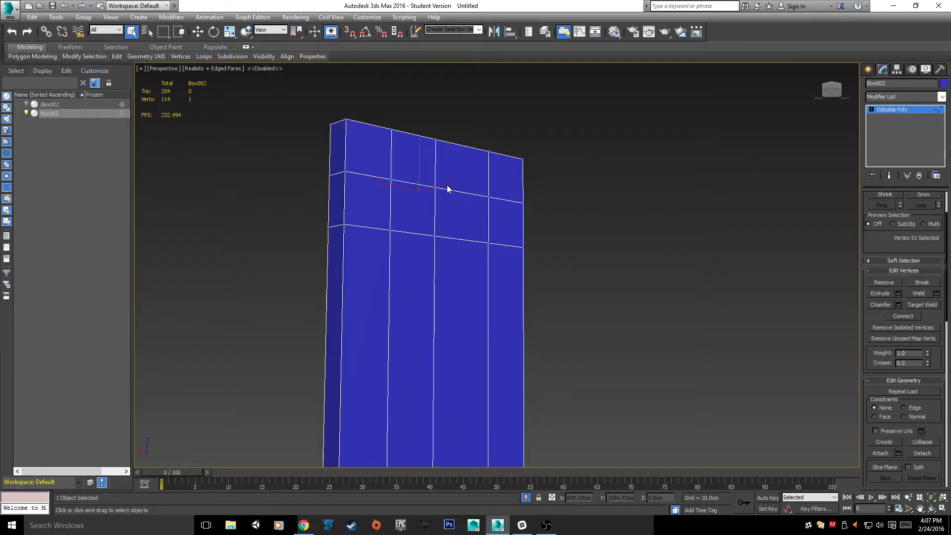
middle_click_drag(419, 198, 579, 177)
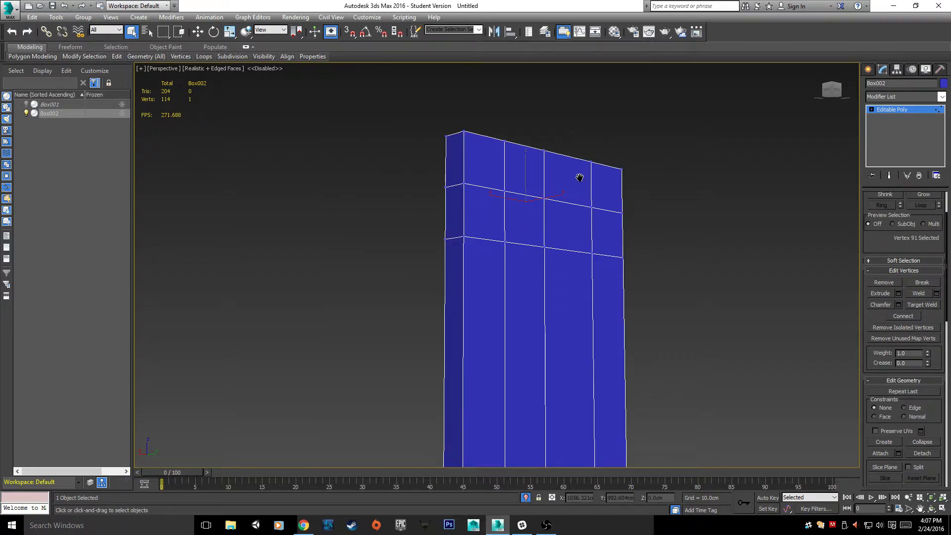
scroll(579, 178, "up", 5)
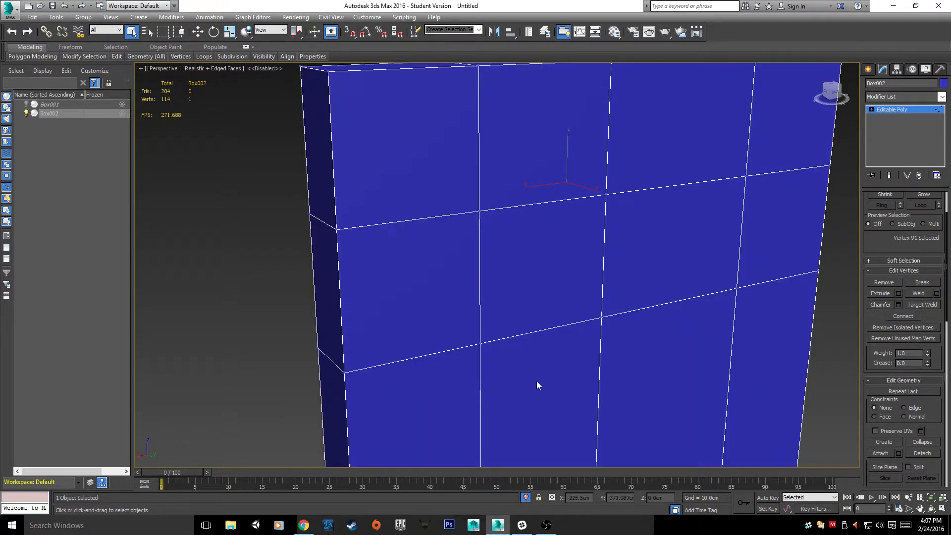
- Collapse the three doubled vertex pairs on the inner vertical edges of Box002's back face
left_click(479, 211)
left_click(478, 343, "ctrl")
left_click(921, 443)
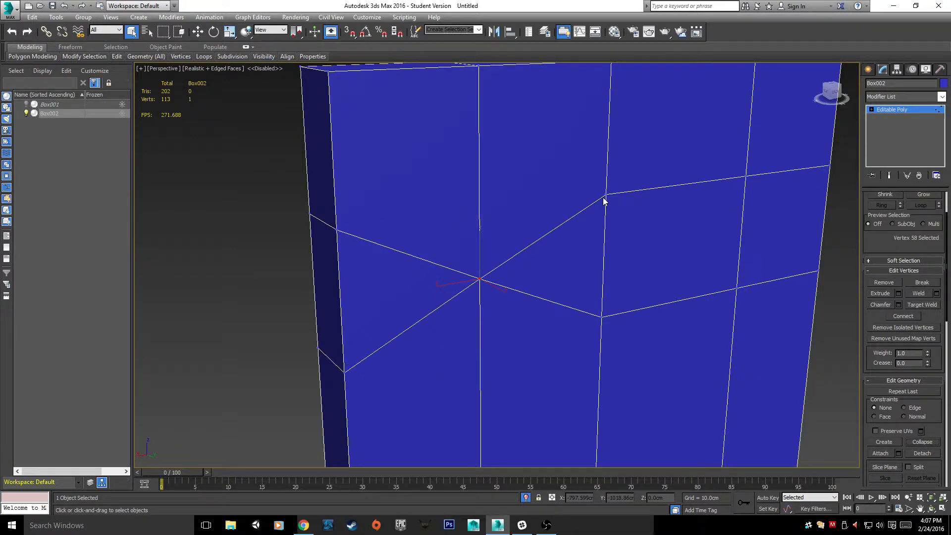
left_click(604, 196)
left_click(600, 318, "ctrl")
left_click(921, 441)
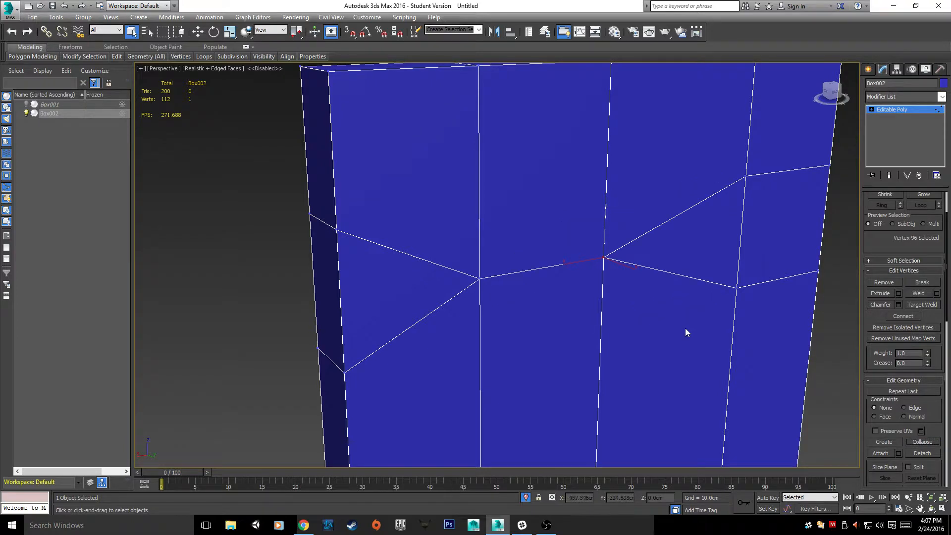
middle_click_drag(686, 332, 543, 329)
left_click(612, 173)
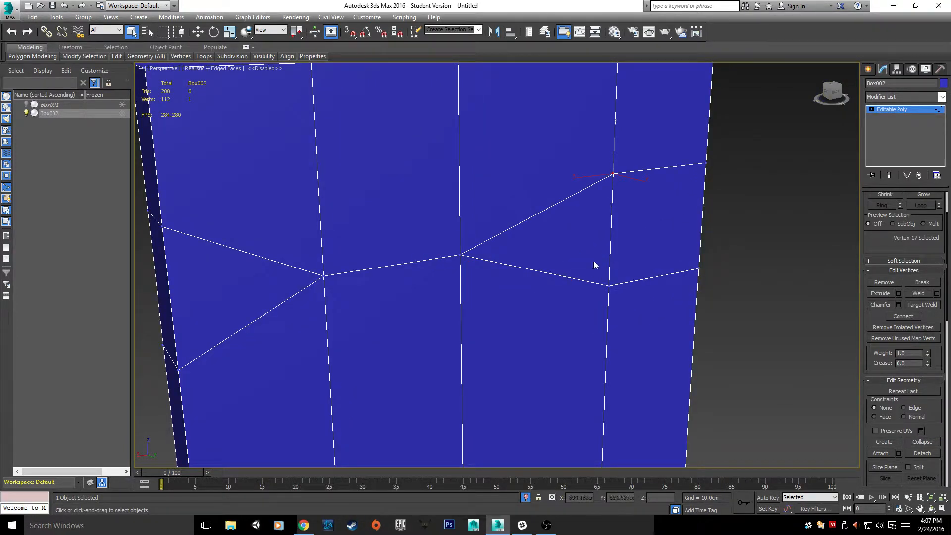
left_click(609, 285, "ctrl")
left_click(921, 442)
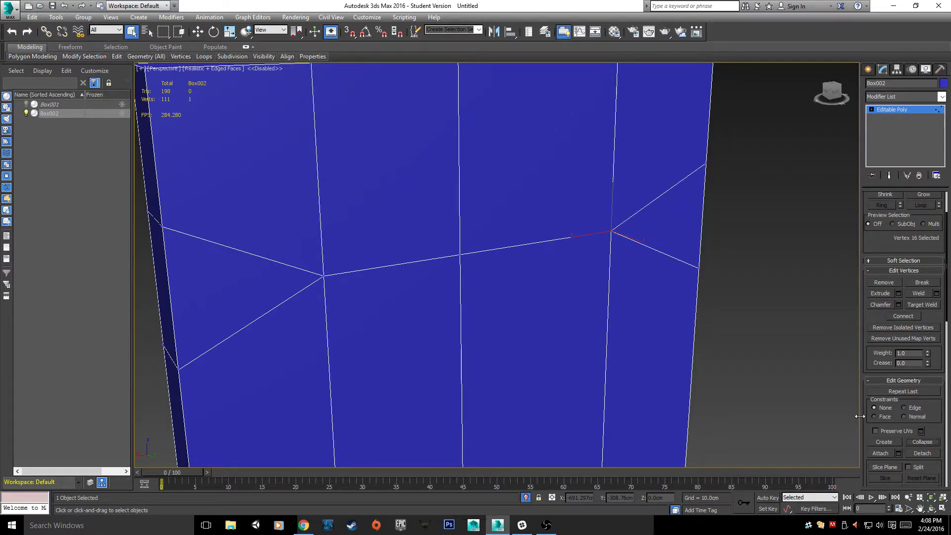
- Collapse the doubled vertex pairs on both outer vertical edges of Box002's back face
scroll(557, 270, "down", 3)
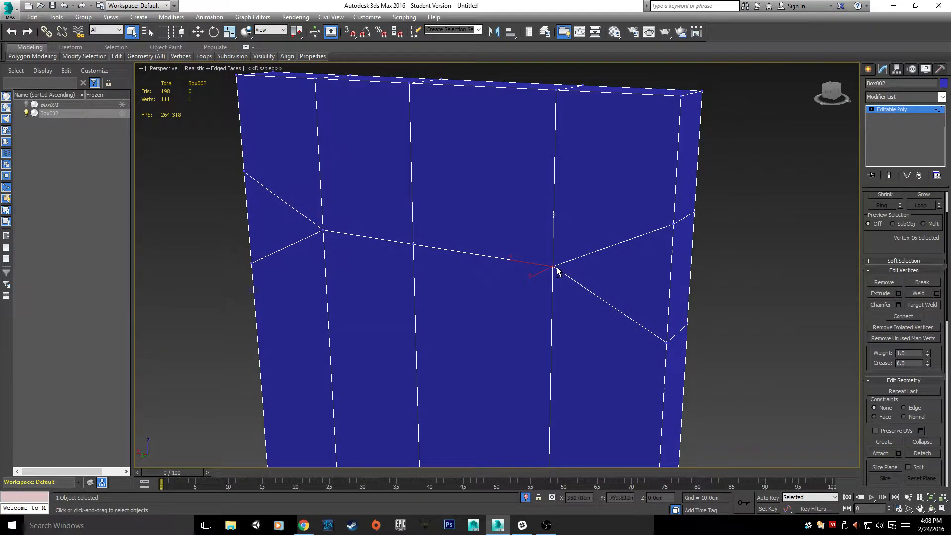
left_click(674, 225)
left_click(666, 338, "ctrl")
left_click(920, 442)
middle_click_drag(793, 371, 628, 359, "alt")
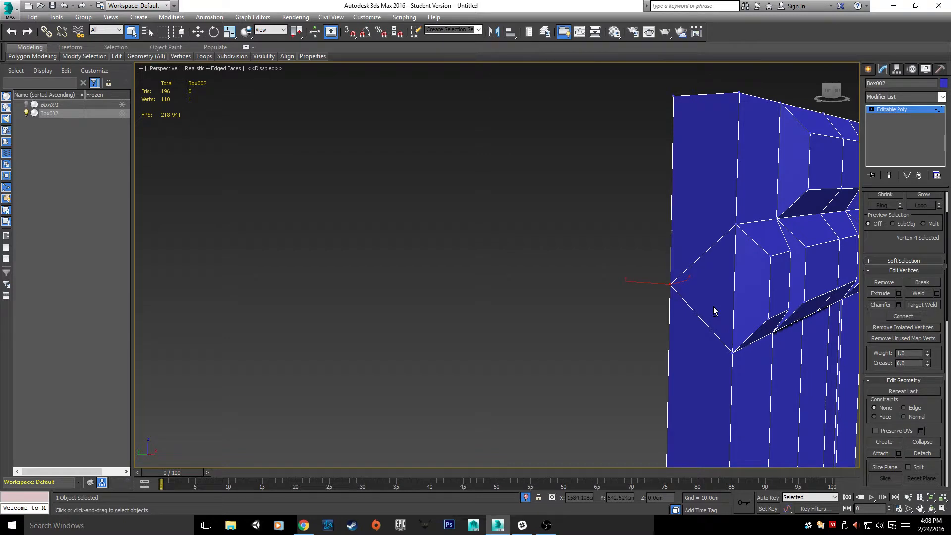
middle_click_drag(714, 307, 634, 196, "alt")
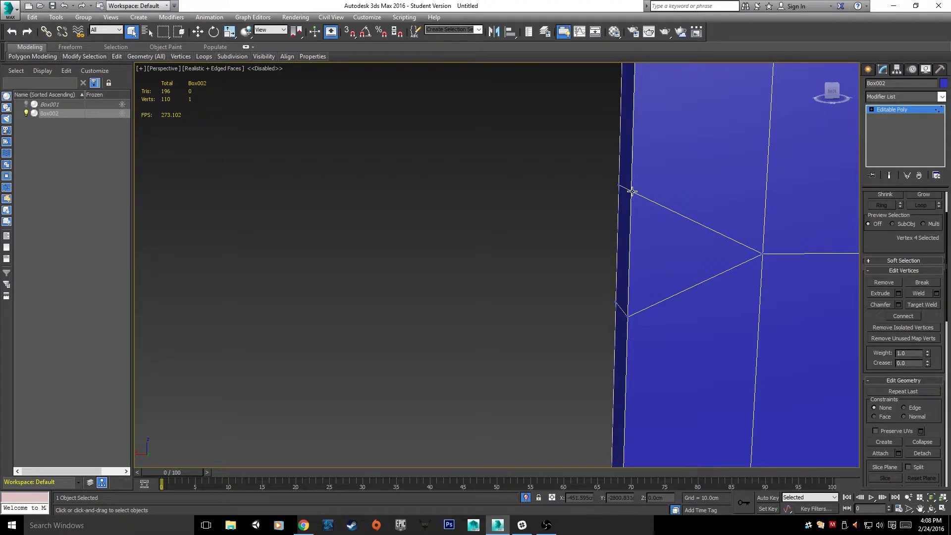
left_click(632, 191)
left_click(628, 316, "ctrl")
middle_click_drag(810, 258, 624, 233)
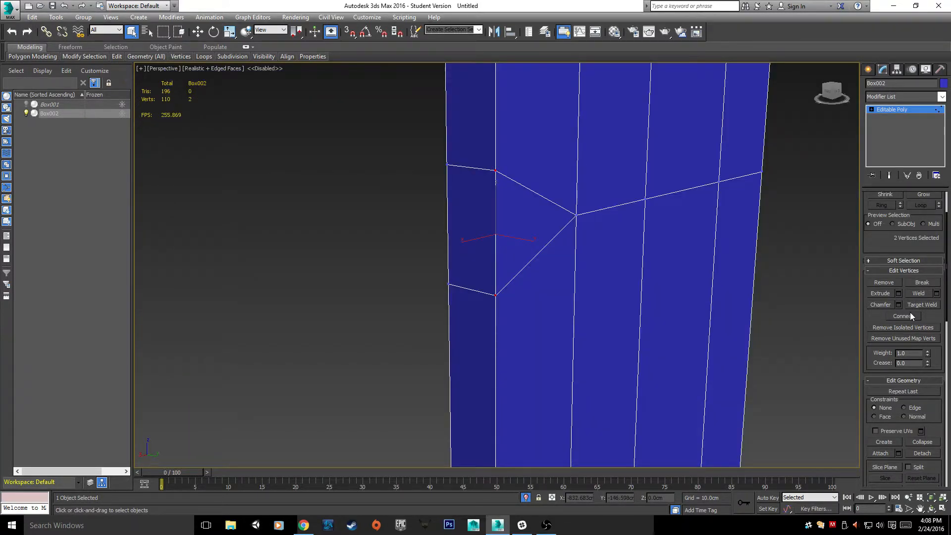
left_click(921, 442)
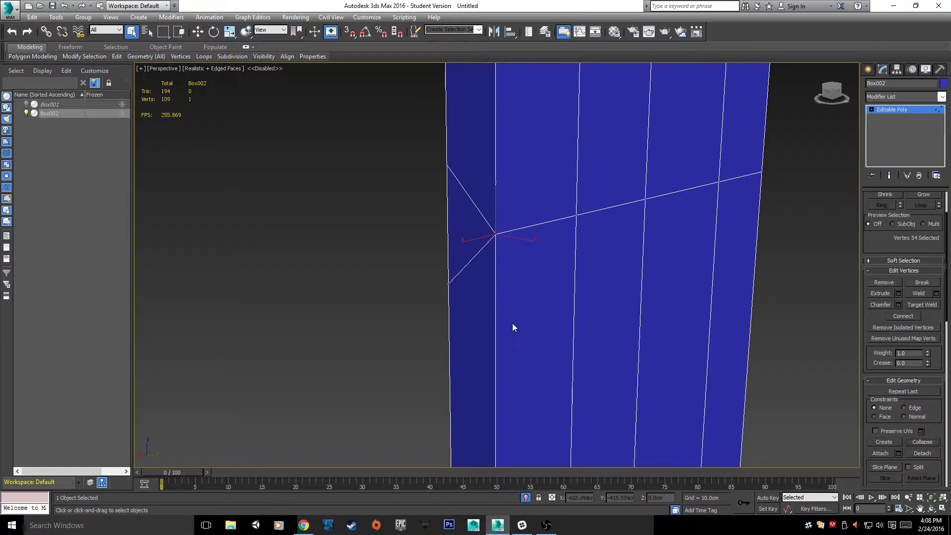
- Target weld the three inner vertices of the back face's horizontal edge onto the top edge vertices directly above them
scroll(512, 323, "down", 5)
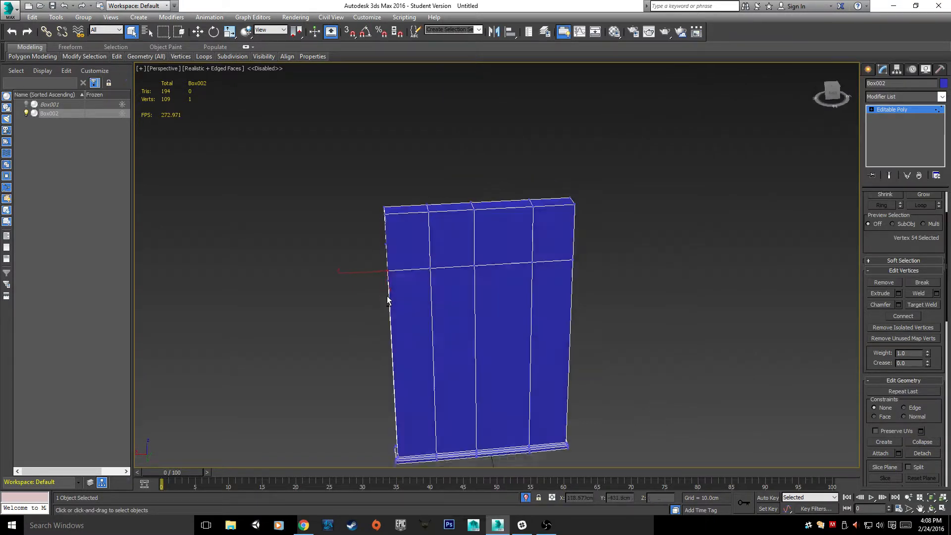
middle_click_drag(409, 259, 538, 283, "alt")
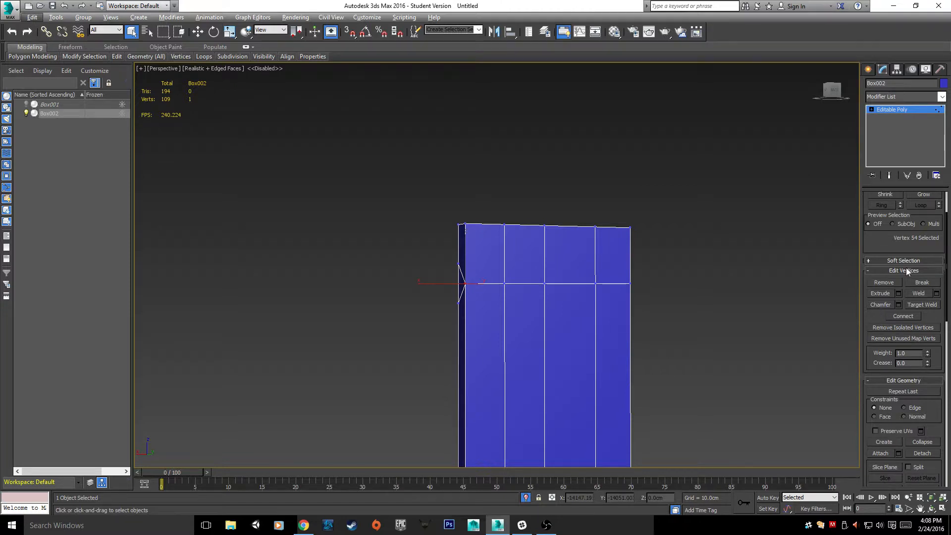
left_click(922, 304)
middle_click_drag(466, 286, 487, 290)
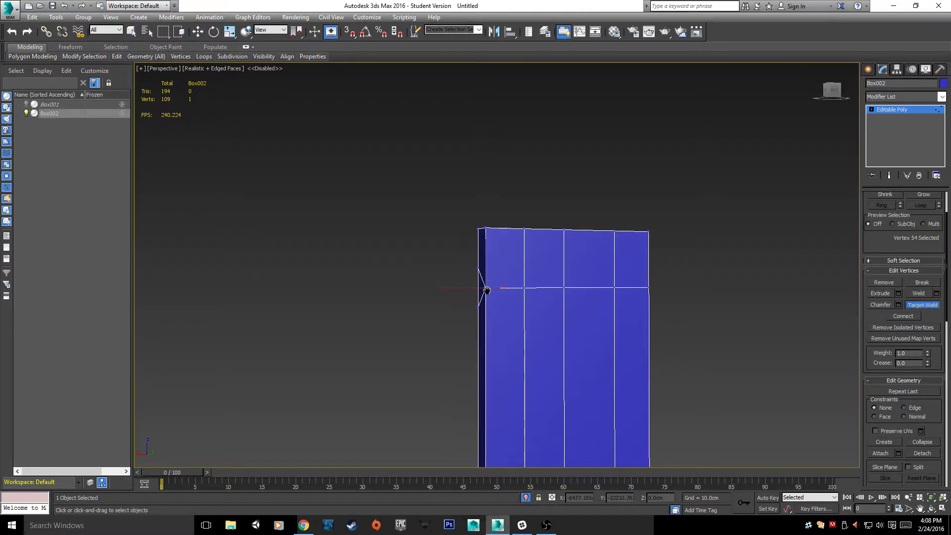
scroll(486, 290, "up", 5)
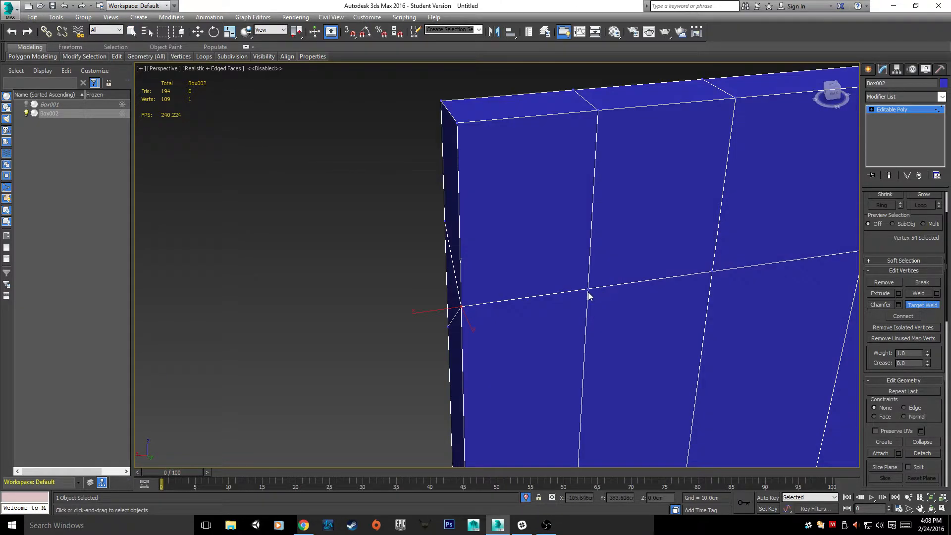
left_click(589, 289)
left_click(598, 110)
middle_click_drag(632, 136, 455, 177)
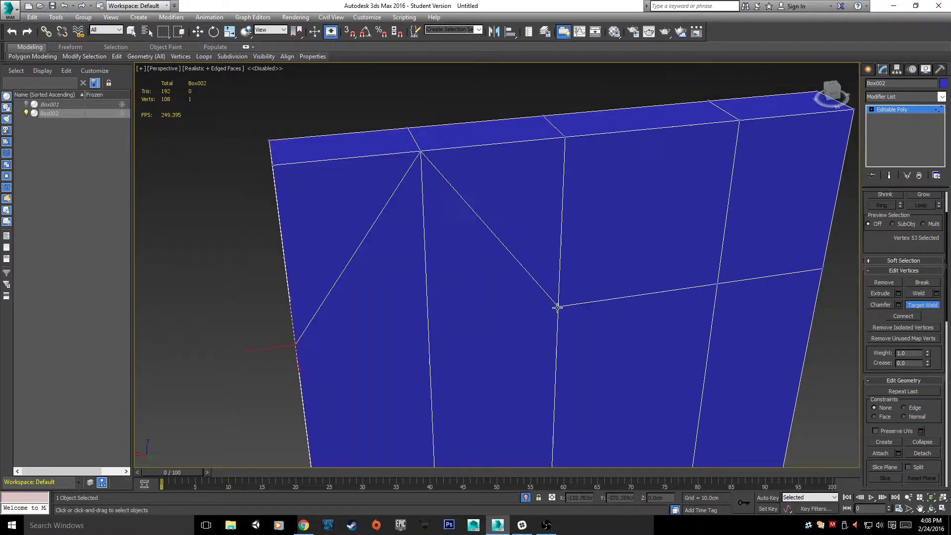
left_click(558, 305)
left_click(563, 140)
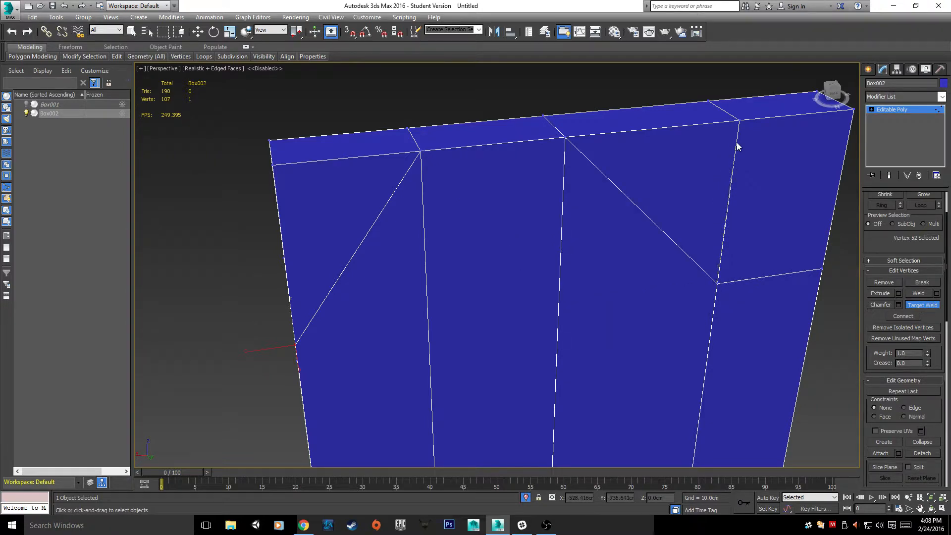
left_click(739, 121)
- Delete the polygons that make up Box002's back face, including both triangular corner pieces
scroll(711, 175, "down", 6)
middle_click_drag(595, 255, 821, 183, "alt")
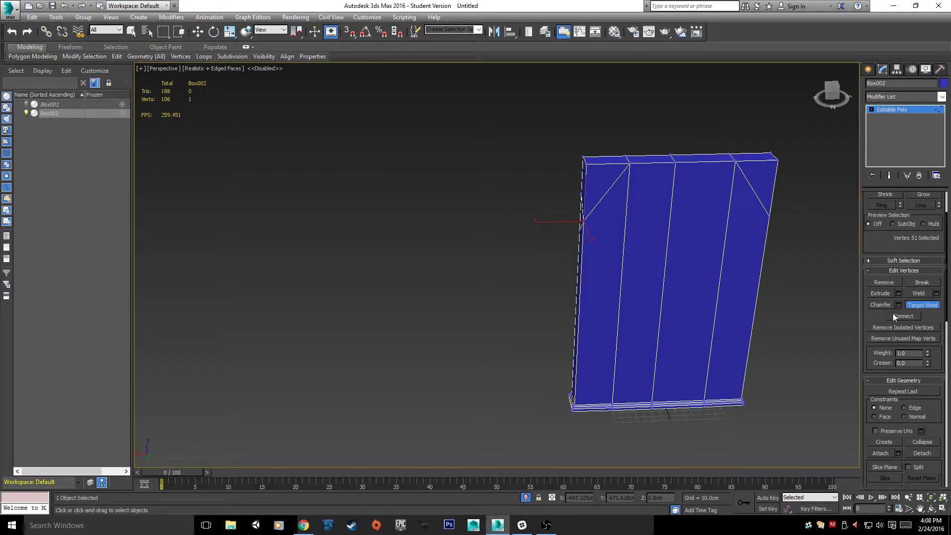
scroll(877, 327, "up", 2)
left_click_drag(876, 327, 878, 315)
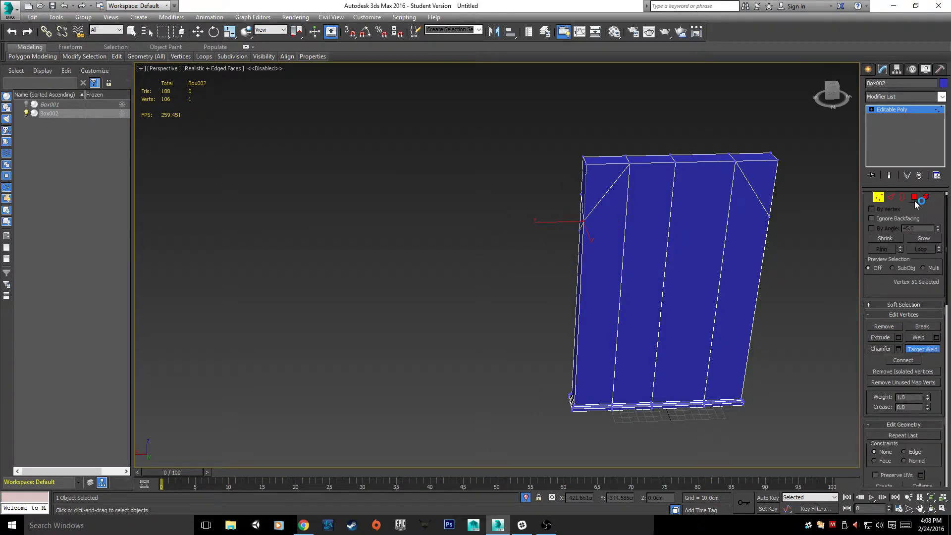
left_click(915, 199)
middle_click_drag(822, 253, 766, 290)
left_click(698, 207)
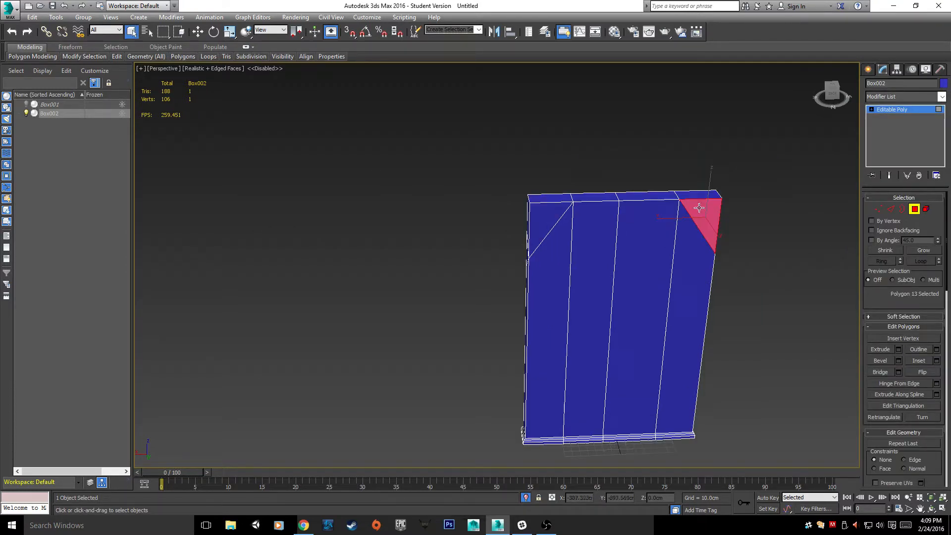
left_click(686, 244, "ctrl")
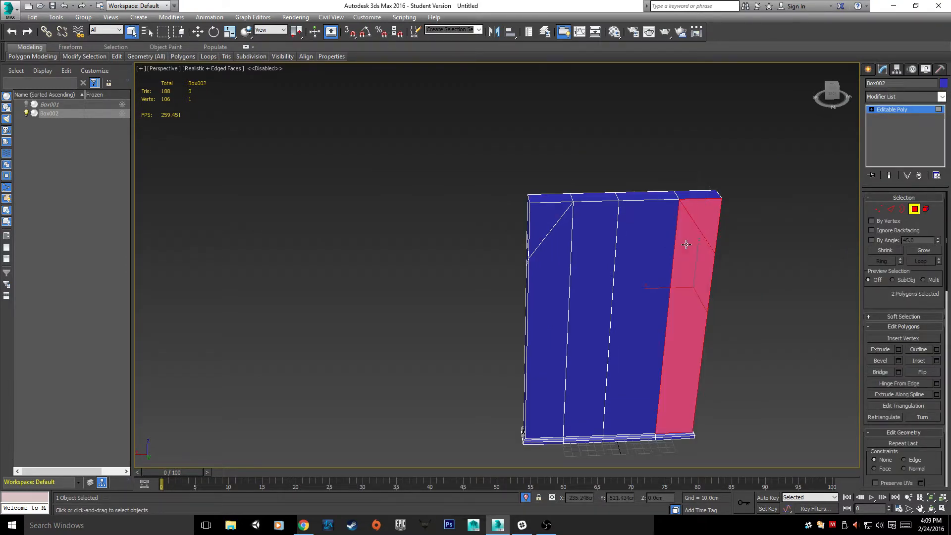
left_click(652, 241, "ctrl")
left_click(593, 243, "ctrl")
left_click(544, 218, "ctrl")
left_click(550, 298, "ctrl")
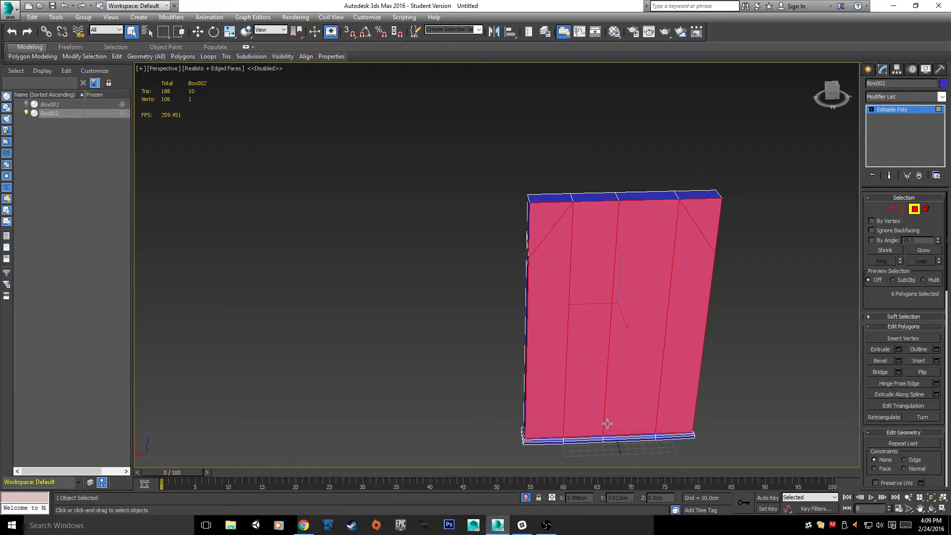
middle_click_drag(607, 423, 647, 252, "alt")
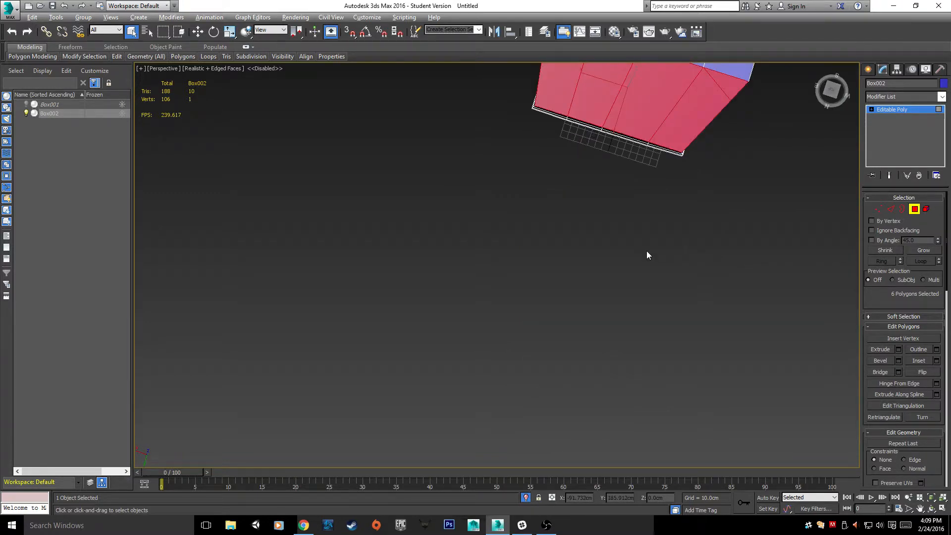
key("alt+w")
middle_click_drag(455, 173, 407, 185)
left_click_drag(172, 127, 418, 167)
left_click_drag(411, 180, 144, 187)
scroll(199, 179, "up", 2)
middle_click_drag(728, 330, 704, 307)
key("alt+w")
key("Delete")
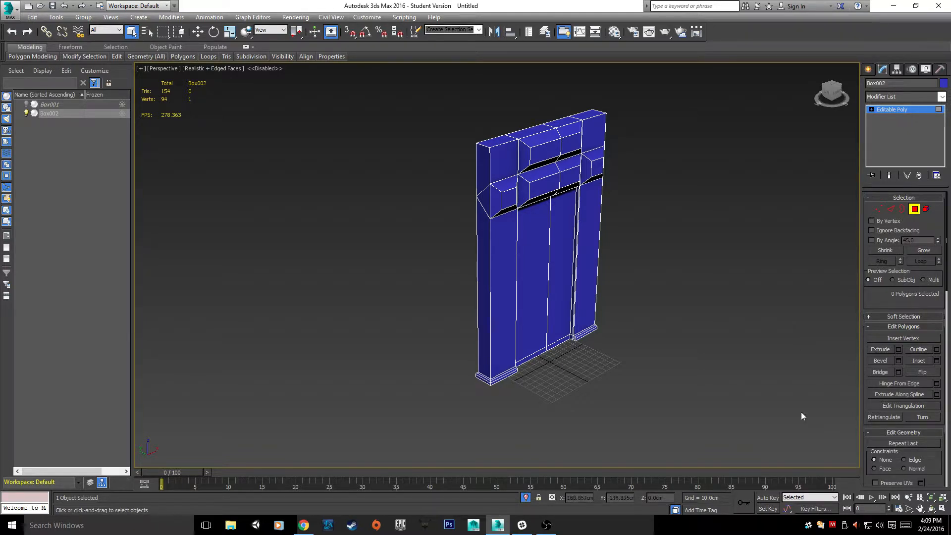
- Remove the center seam edges together with their vertices from Box002, and leave edge editing
middle_click_drag(800, 416, 643, 283)
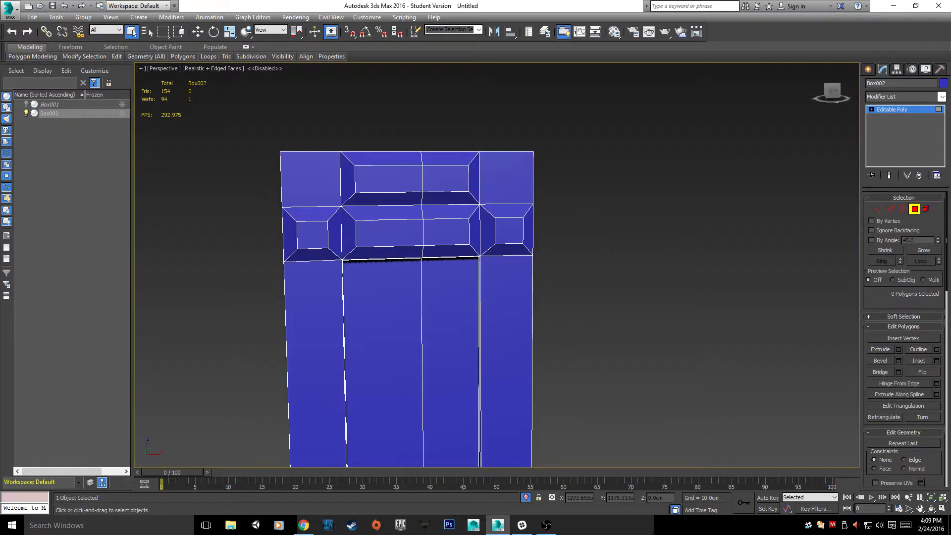
key("2")
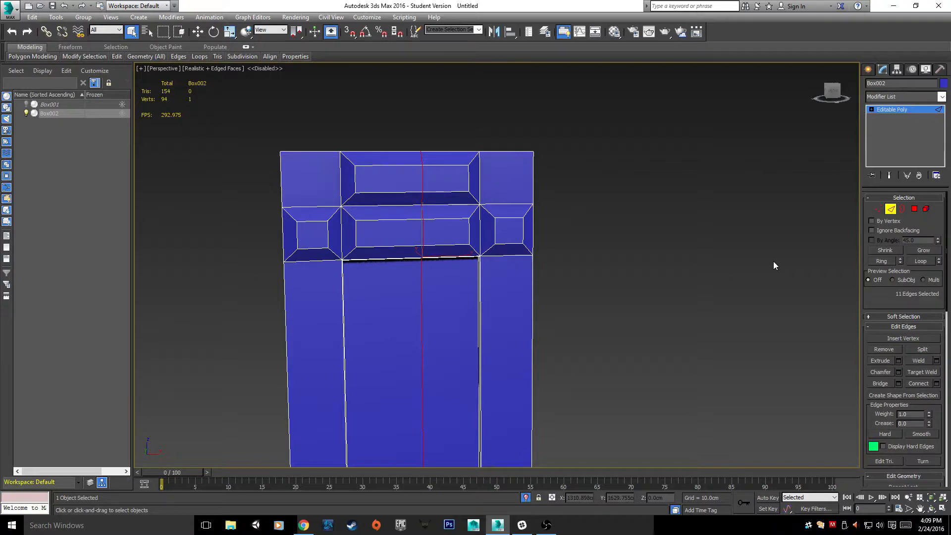
key("ctrl+BackSpace")
middle_click_drag(559, 254, 702, 242)
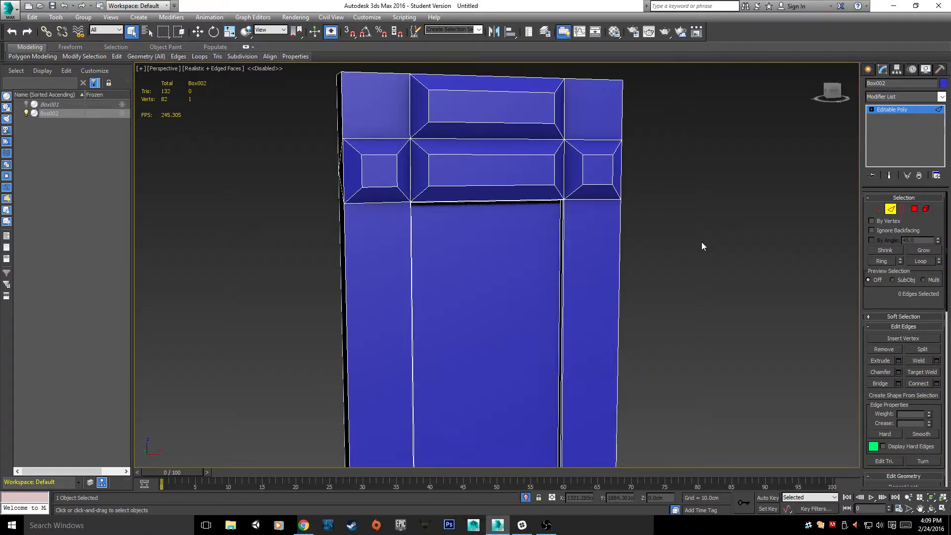
scroll(701, 242, "down", 4)
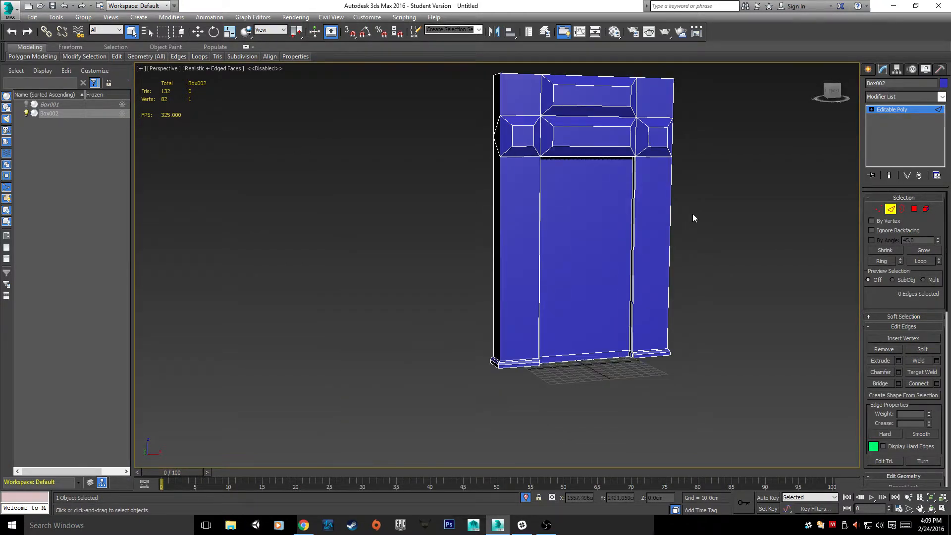
middle_click_drag(675, 197, 648, 226)
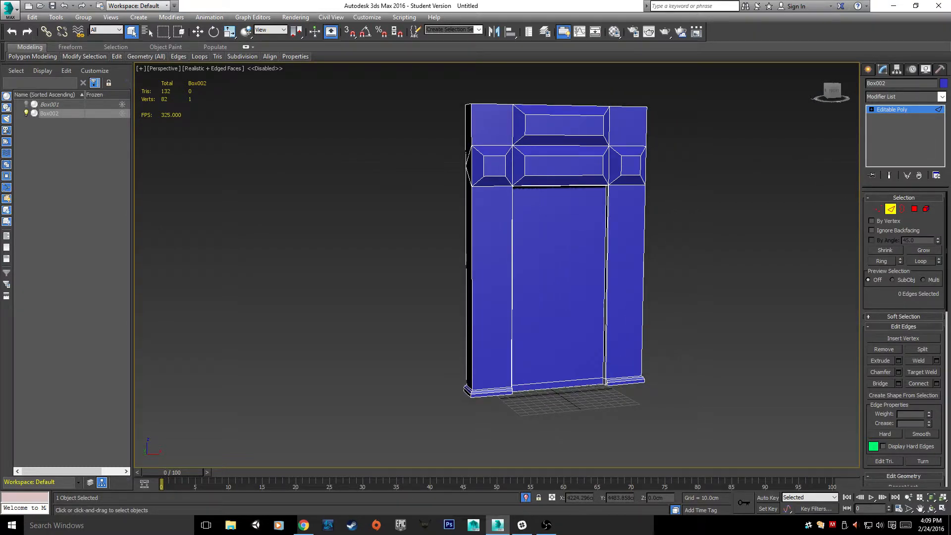
left_click(891, 209)
middle_click_drag(505, 212, 413, 230)
left_click(297, 191)
- Unhide Box001 in the scene list and hide it again
left_click(52, 104)
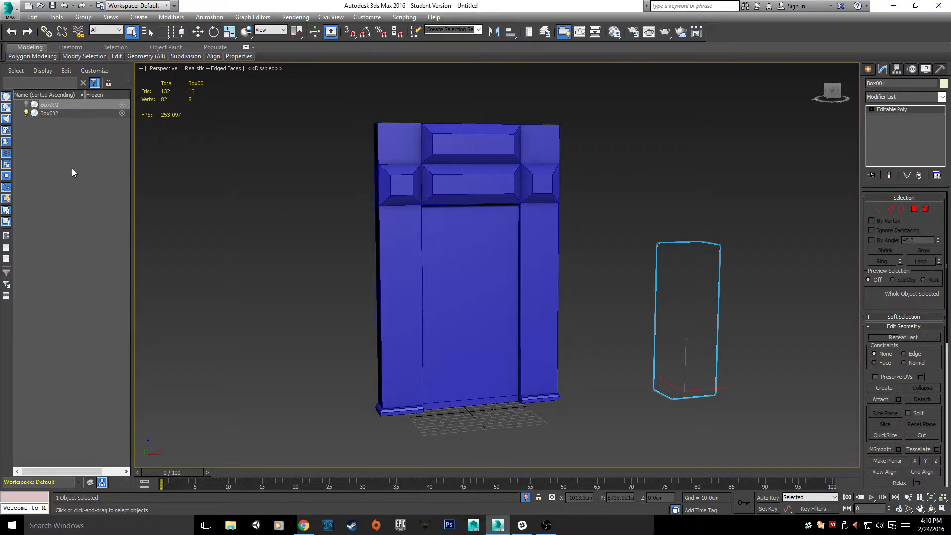
middle_click_drag(765, 346, 777, 355)
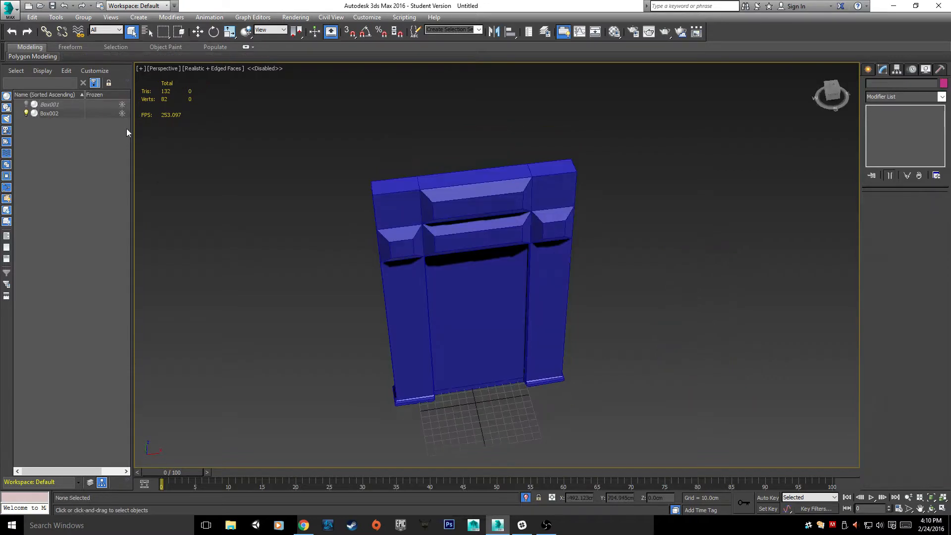
left_click(34, 105)
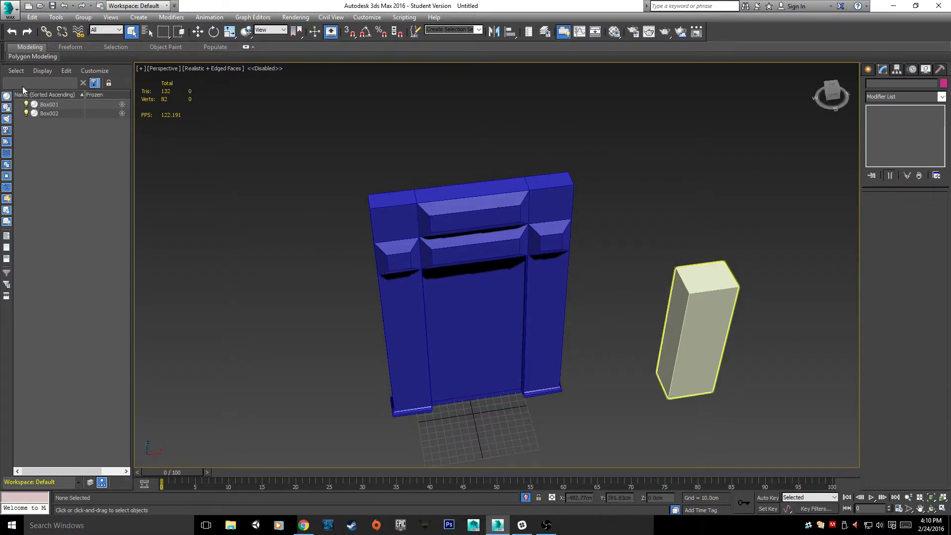
left_click(27, 104)
left_click(29, 105)
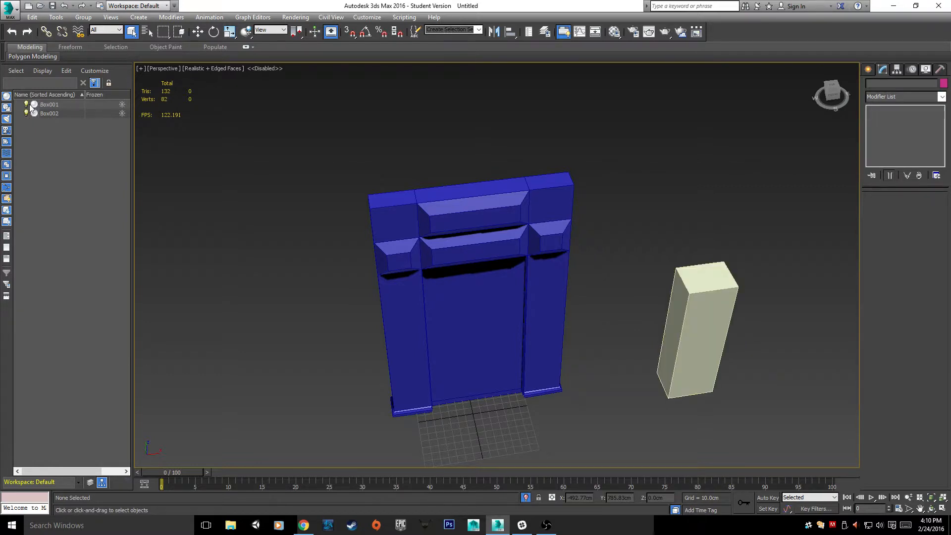
left_click(28, 105)
- Freeze Box002 in the scene list and unfreeze it again
left_click(123, 113)
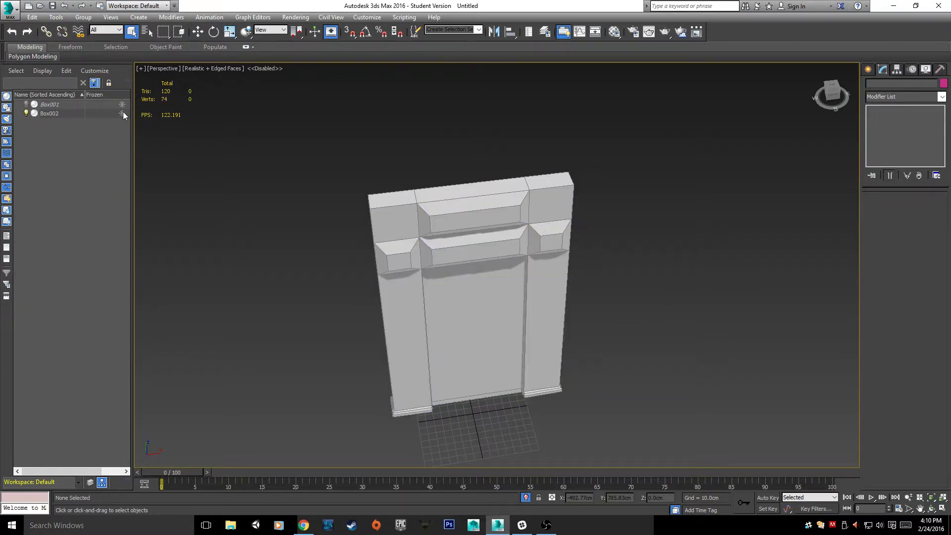
left_click_drag(557, 311, 474, 326)
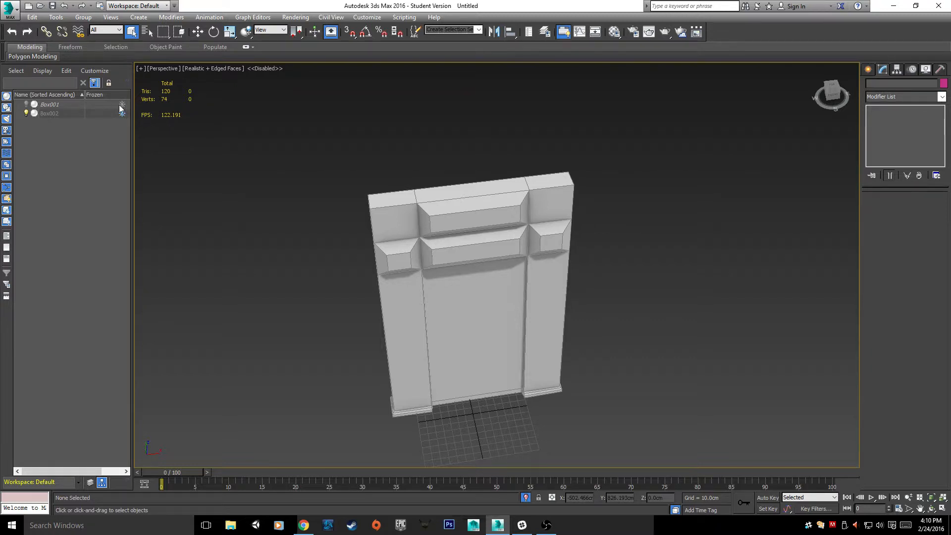
left_click(122, 113)
- Reset Box002's transform with the Reset XForm utility
middle_click_drag(491, 232, 580, 158)
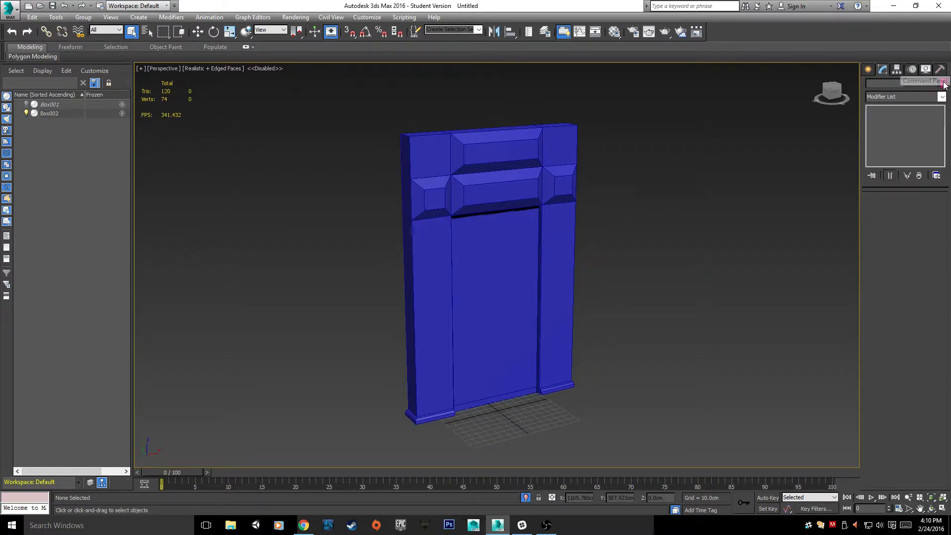
left_click(940, 70)
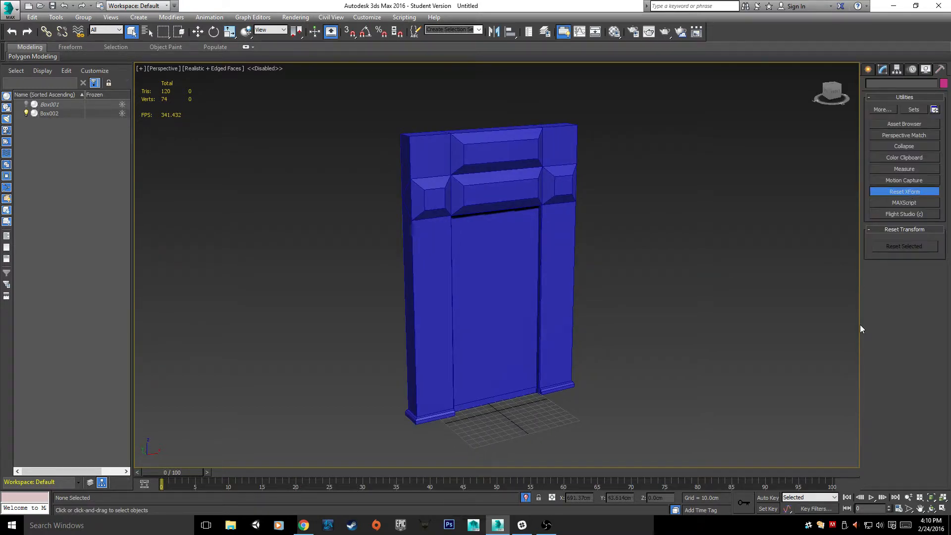
left_click(562, 213)
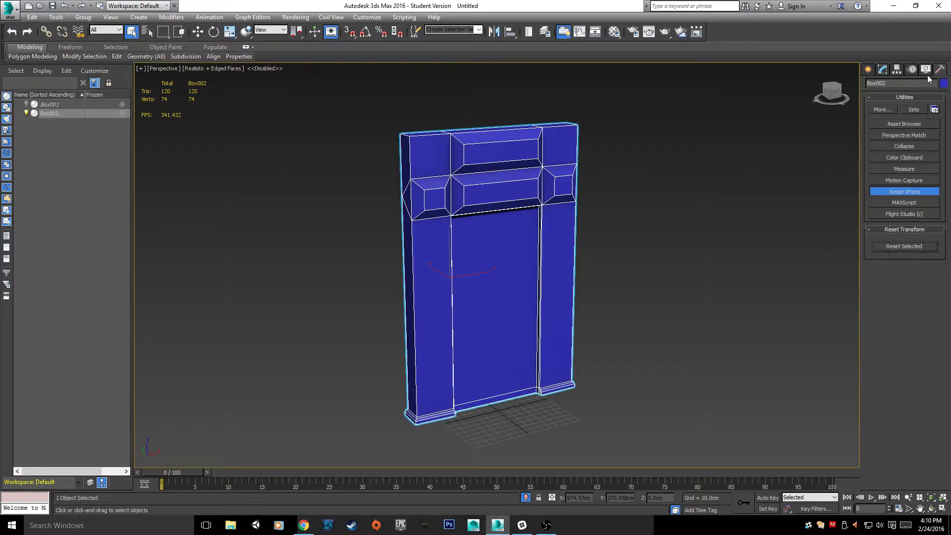
- Center Box002's pivot to the object, affecting the pivot only
left_click(896, 70)
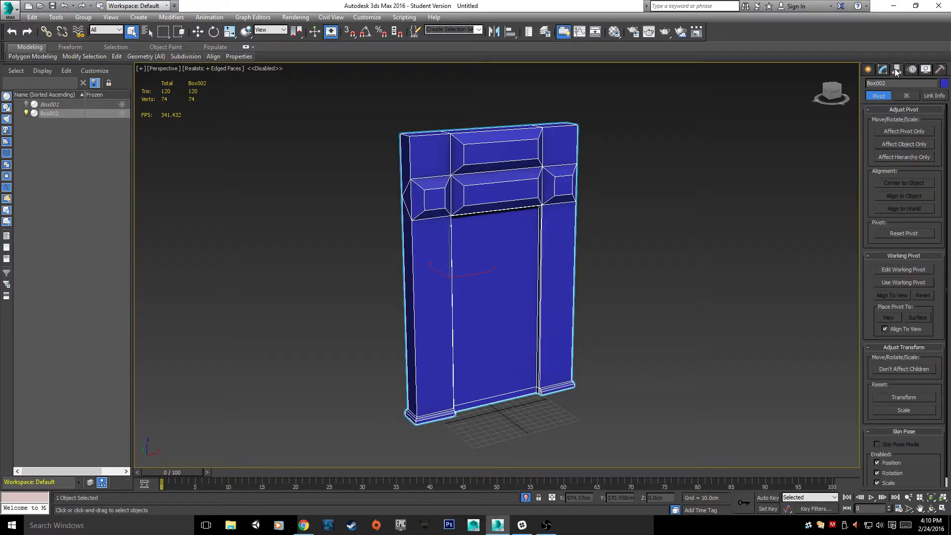
left_click(884, 132)
left_click(893, 183)
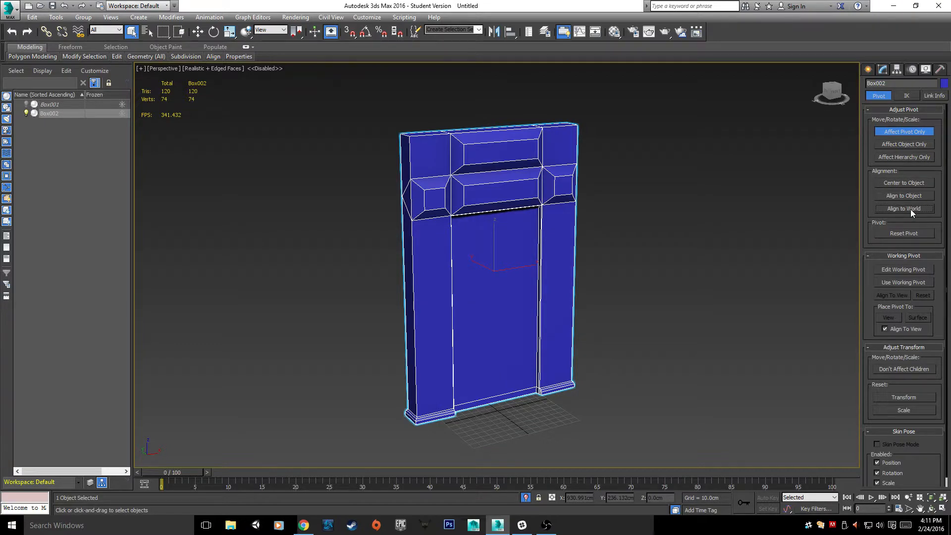
- Collapse Box002's entire modifier stack, including XForm, into a single Editable Poly
left_click(882, 70)
right_click(886, 118)
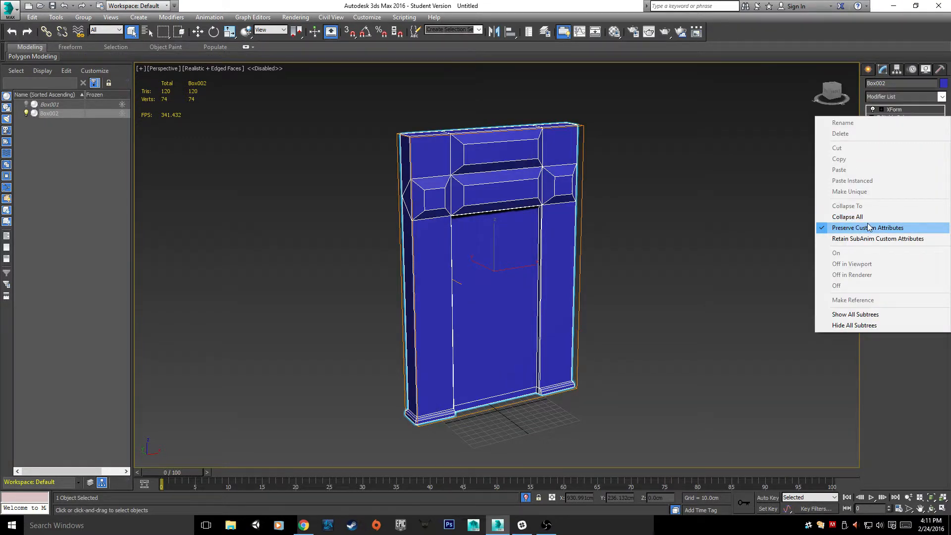
left_click(847, 216)
left_click(511, 291)
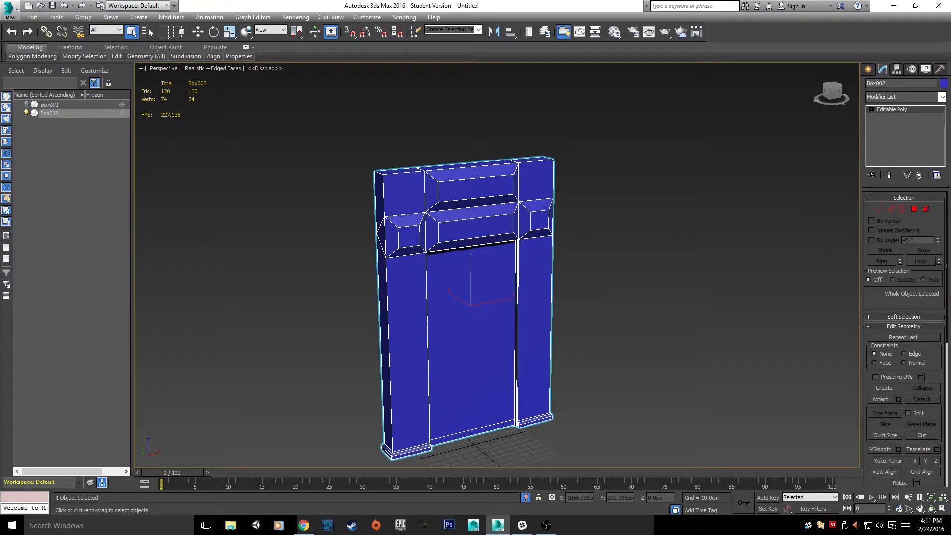
- Apply a Smooth modifier without any smoothing groups to Box002 and collapse the stack to Editable Poly
left_click(942, 97)
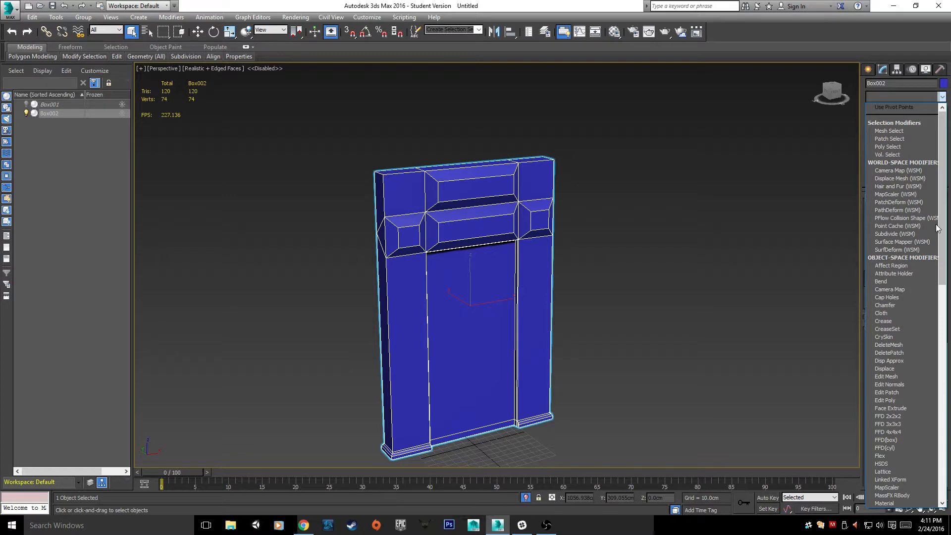
scroll(909, 322, "down", 20)
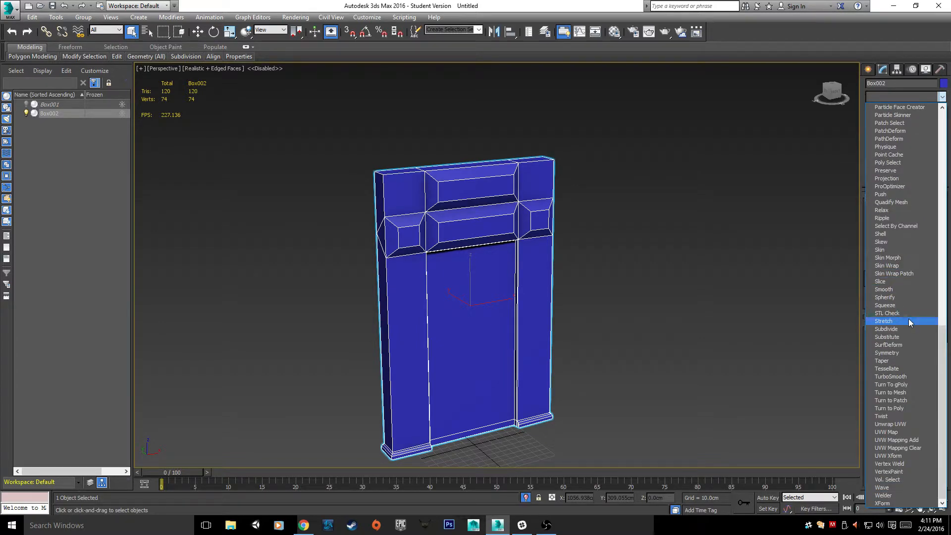
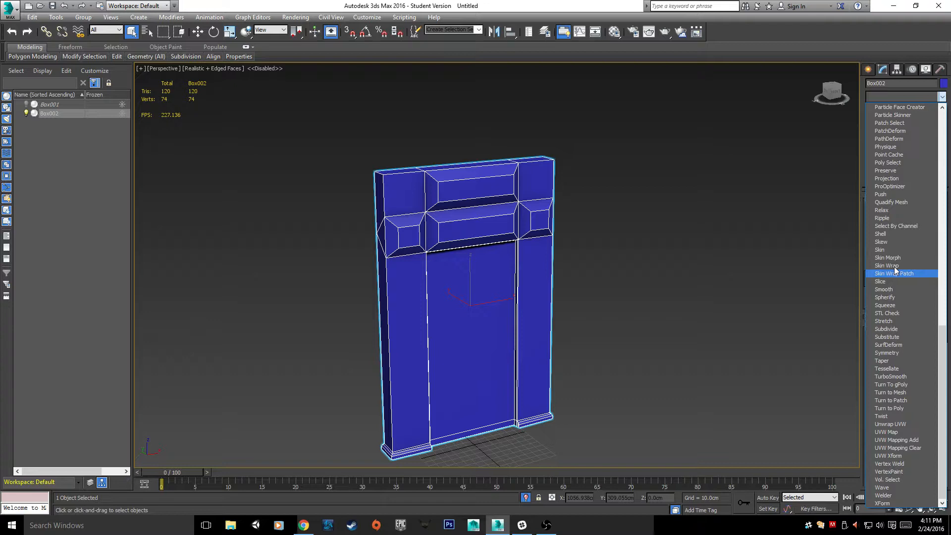
left_click(894, 289)
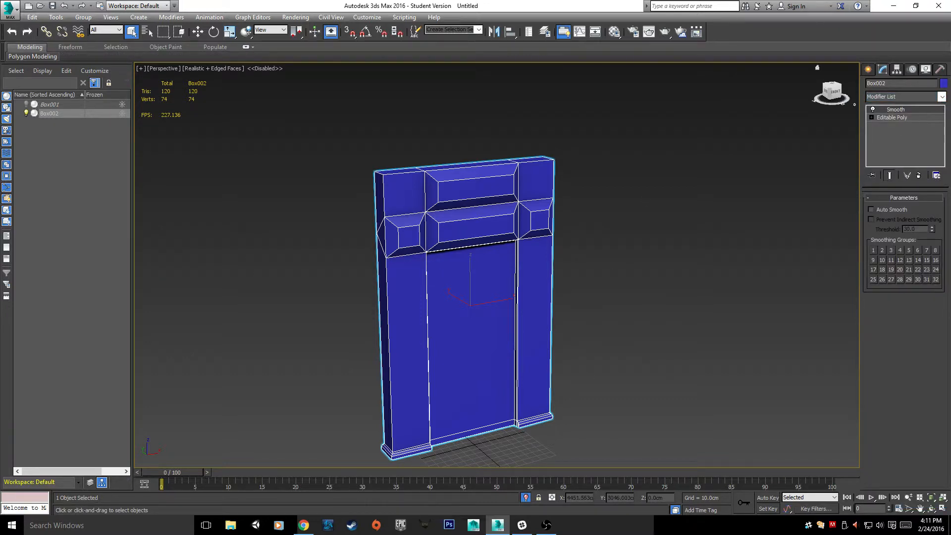
right_click(896, 109)
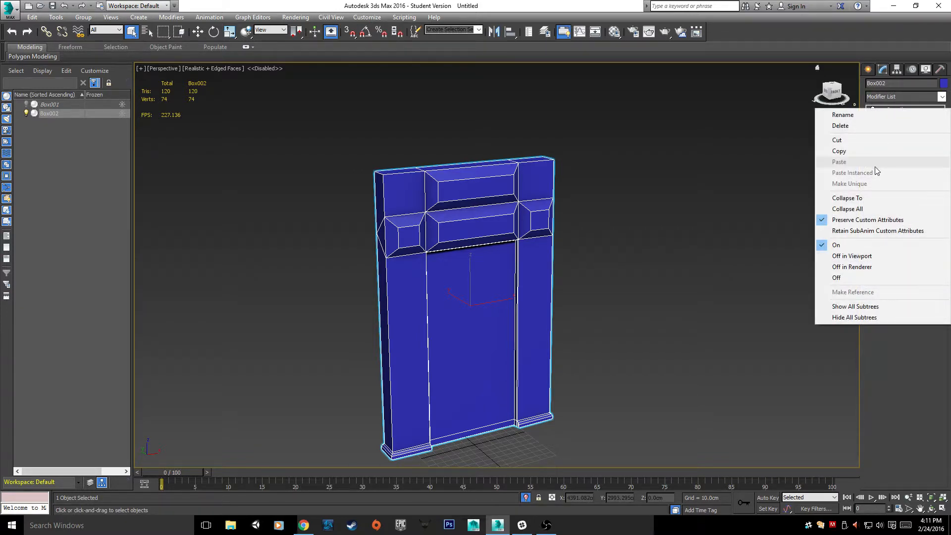
left_click(847, 209)
left_click(524, 351)
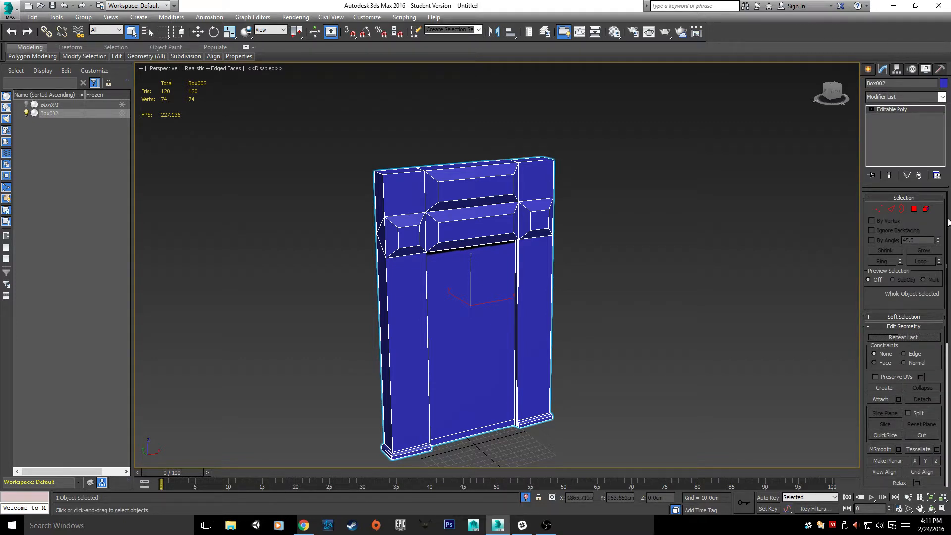
- Add an Unwrap UVW modifier to Box002 to display its existing UV seams
left_click(942, 97)
scroll(889, 362, "down", 10)
scroll(888, 362, "down", 5)
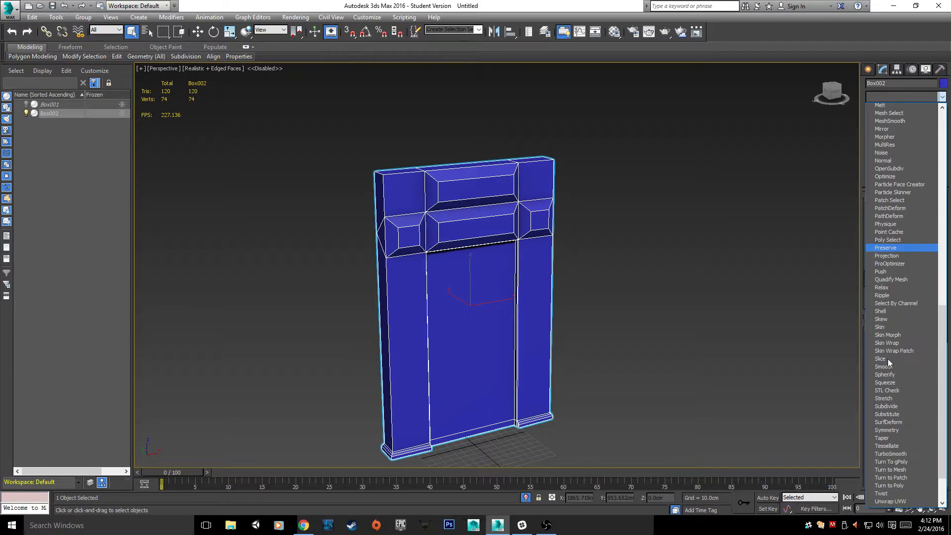
scroll(888, 358, "down", 4)
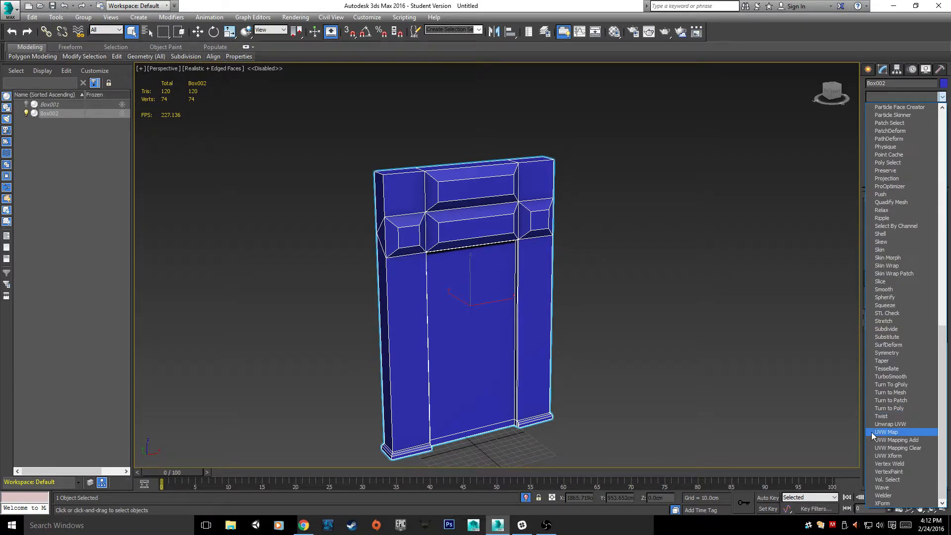
left_click(916, 425)
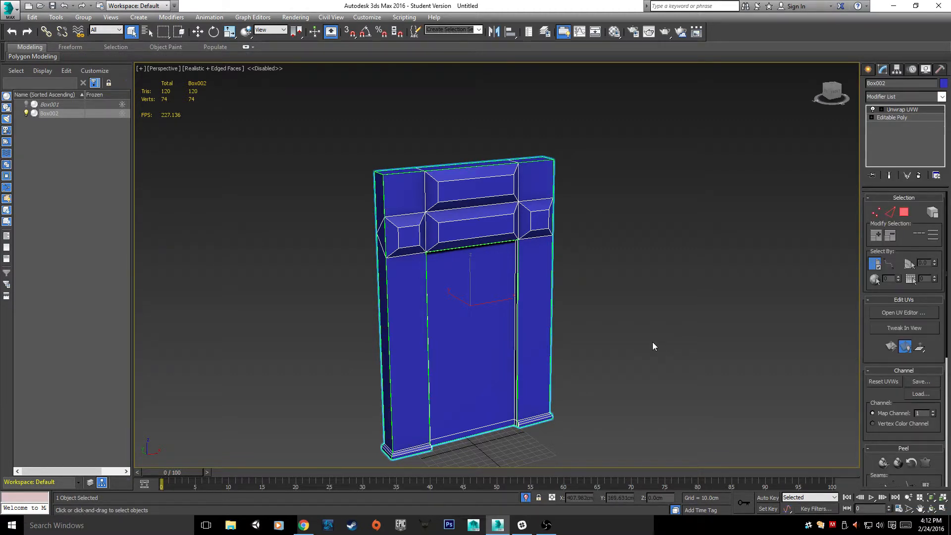
- Examine the green UV seams on Box002 from the front, base, underside and sides
scroll(488, 356, "up", 5)
middle_click_drag(488, 356, 474, 217)
scroll(327, 259, "up", 2)
scroll(495, 223, "down", 3)
scroll(494, 223, "down", 2)
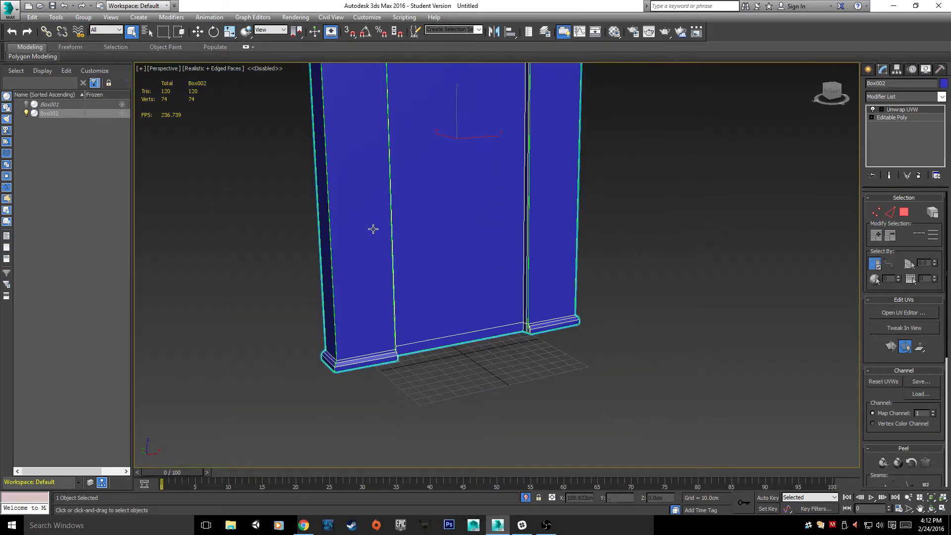
scroll(371, 227, "up", 3)
middle_click_drag(372, 227, 419, 262)
scroll(436, 353, "down", 3)
scroll(418, 262, "up", 3)
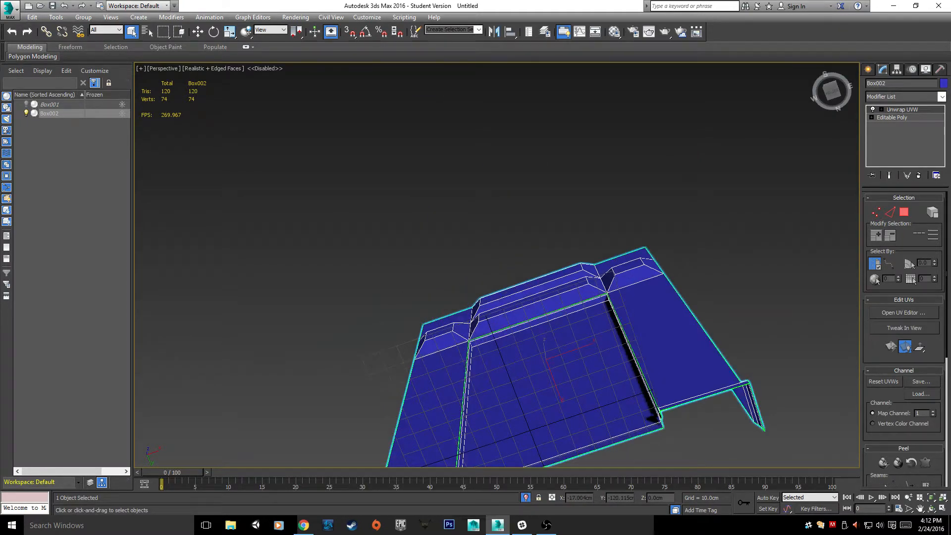
scroll(565, 91, "up", 4)
middle_click_drag(629, 128, 567, 372)
middle_click_drag(568, 372, 523, 323, "alt")
scroll(523, 323, "down", 8)
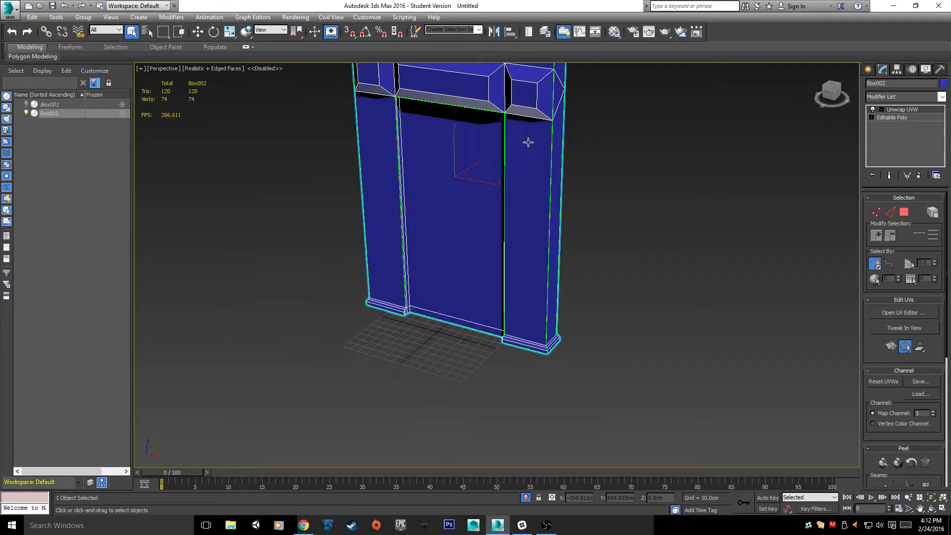
middle_click_drag(529, 142, 599, 198, "alt")
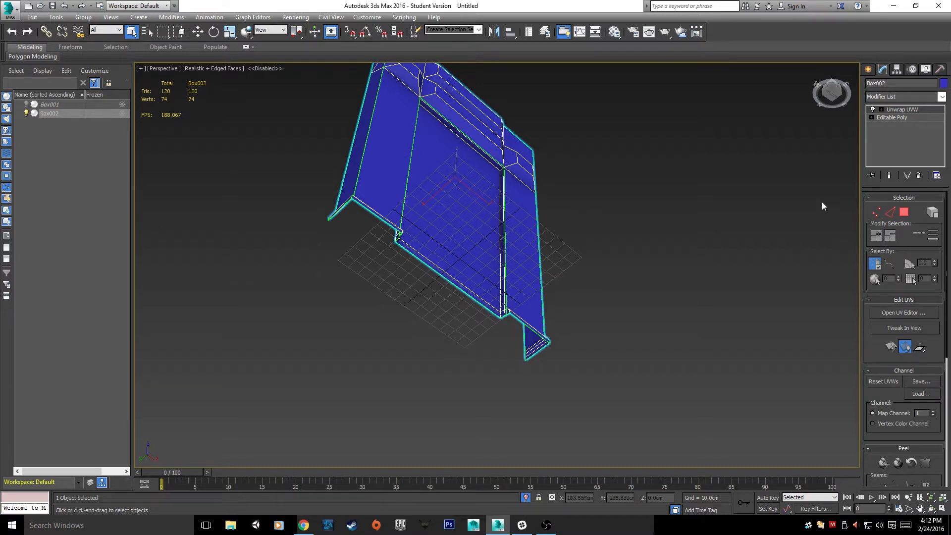
- Collapse Unwrap UVW and the rest of Box002's modifier stack into Editable Poly
right_click(885, 120)
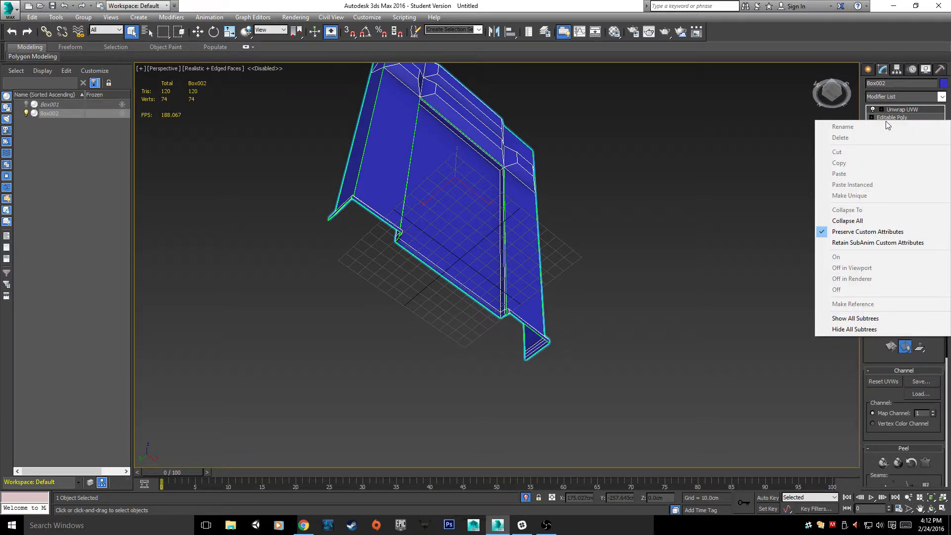
left_click(872, 220)
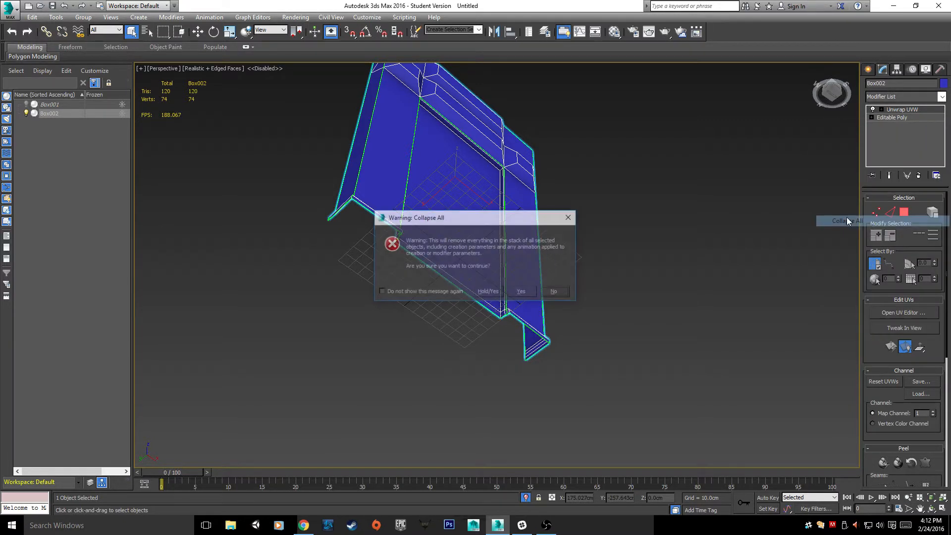
left_click(521, 291)
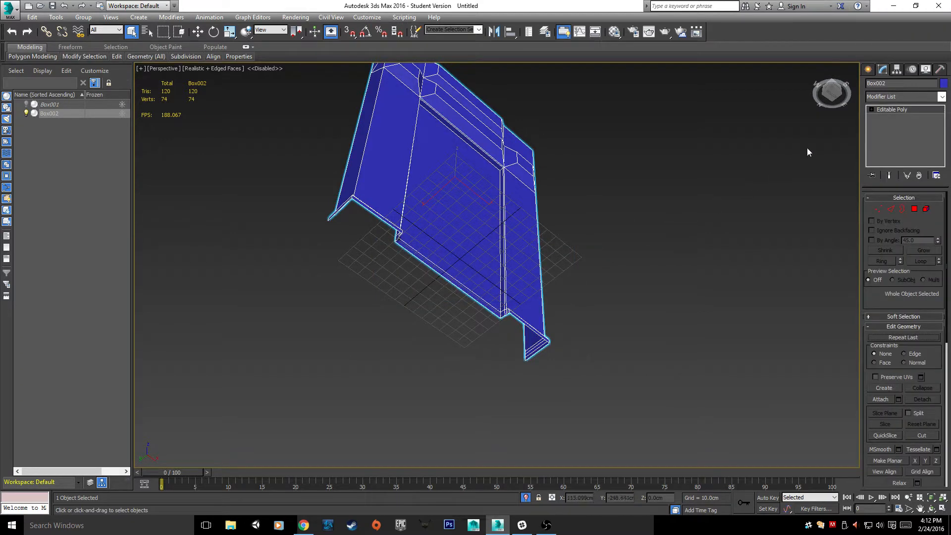
- Clear Box002's texture coordinates with a UVW Mapping Clear modifier and collapse the stack to Editable Poly
left_click(943, 96)
scroll(884, 367, "down", 8)
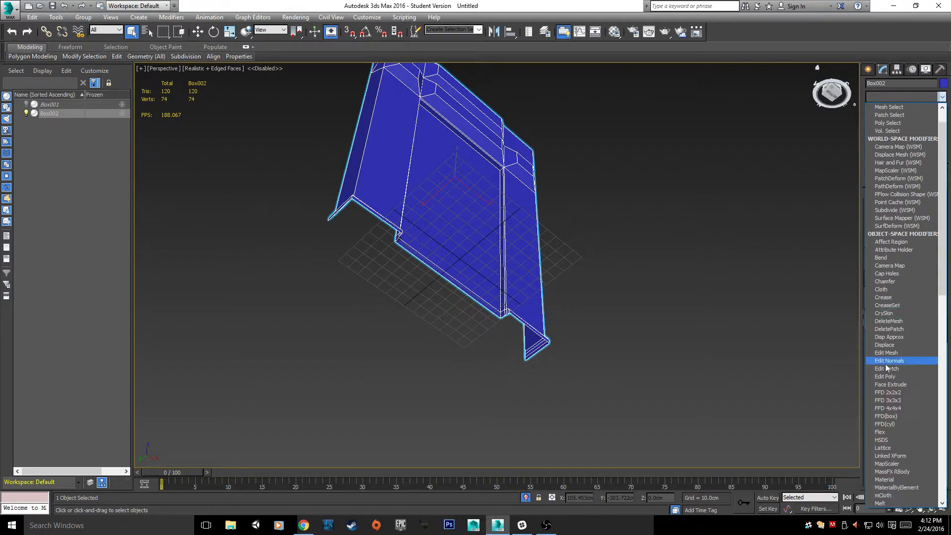
scroll(885, 375, "down", 6)
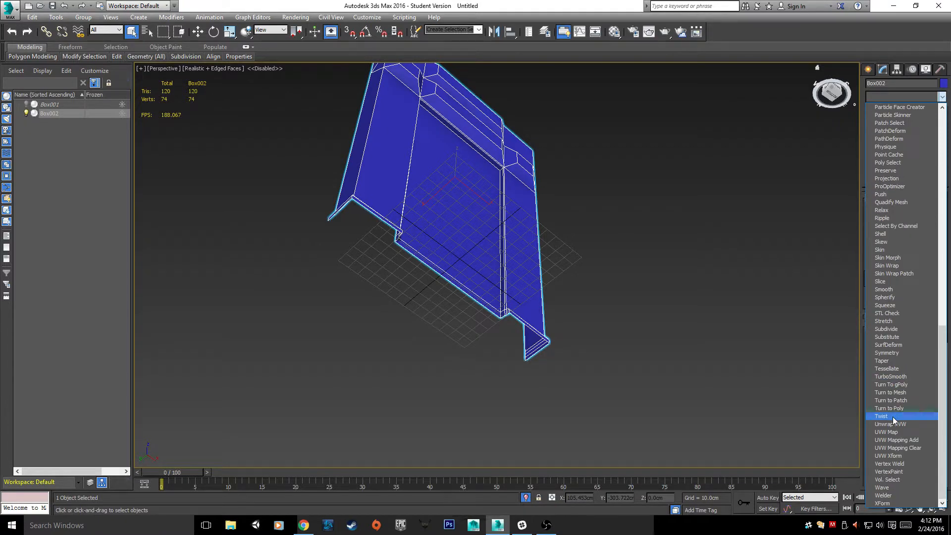
left_click(903, 450)
right_click(913, 111)
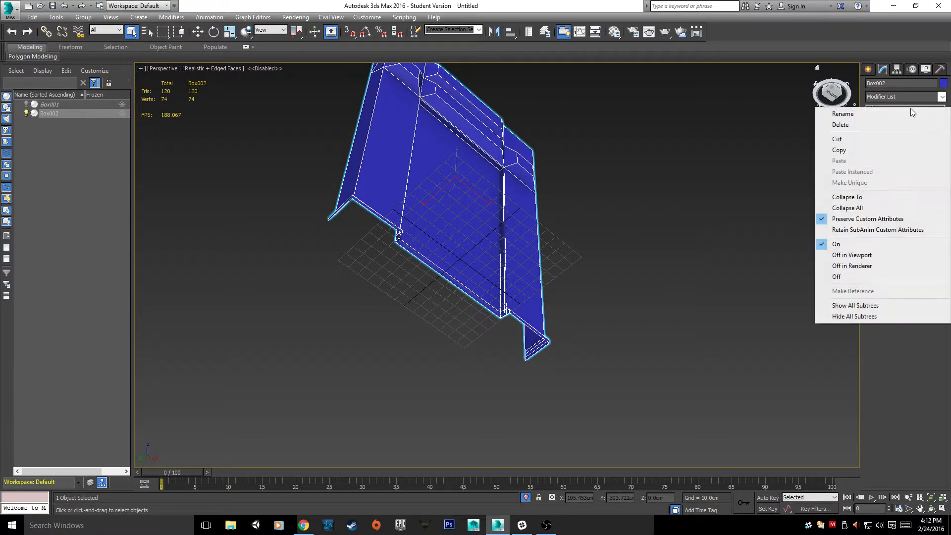
left_click(847, 208)
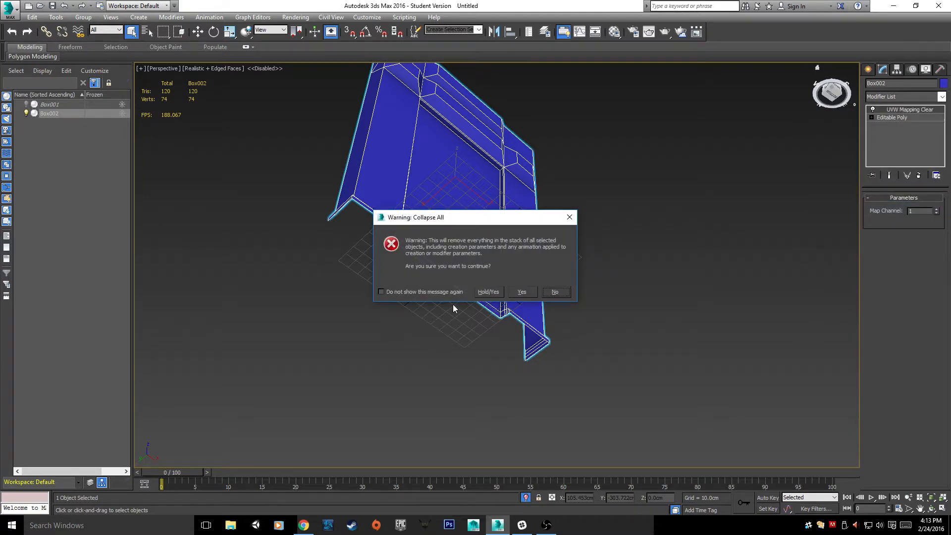
left_click(522, 292)
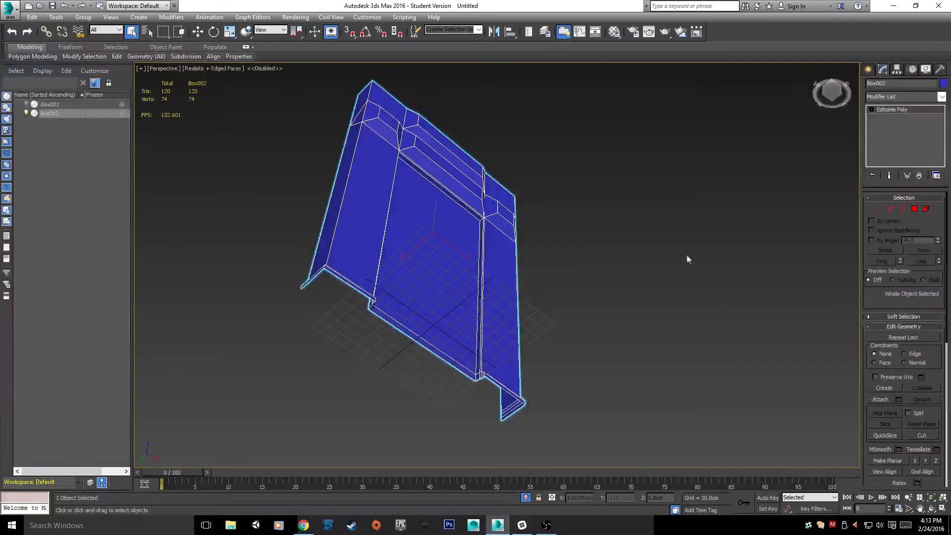
- Apply a fresh Unwrap UVW modifier to Box002 and inspect its seams from the side and back
left_click(940, 96)
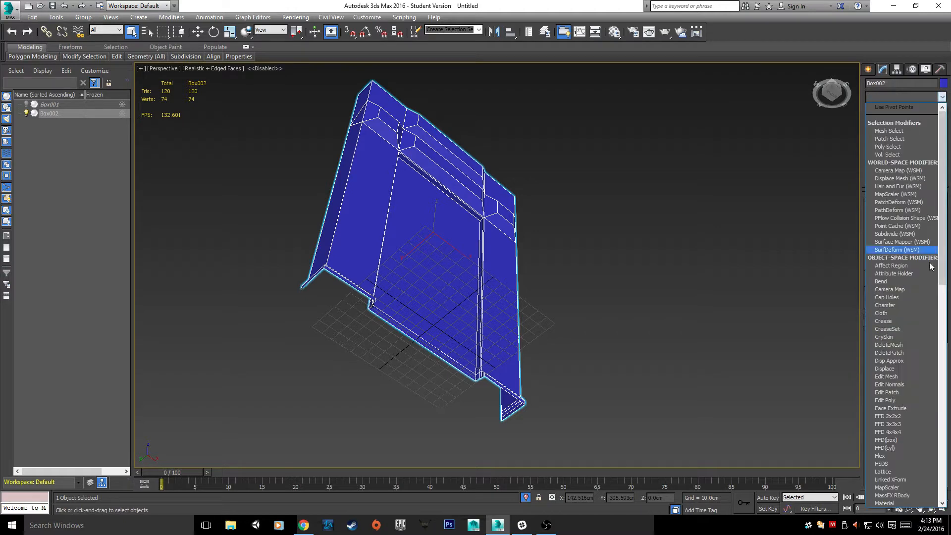
scroll(914, 346, "down", 1)
scroll(914, 346, "down", 15)
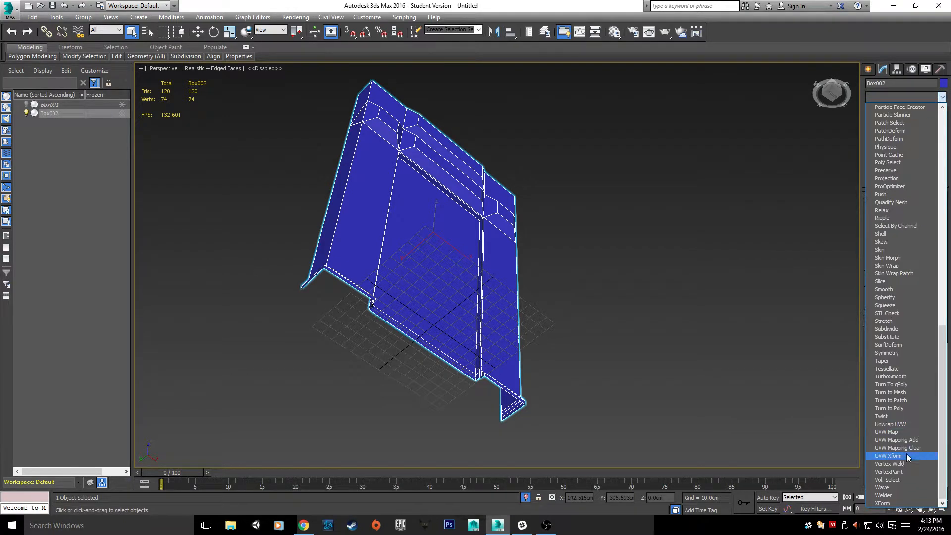
left_click(904, 424)
middle_click_drag(581, 183, 593, 298, "alt")
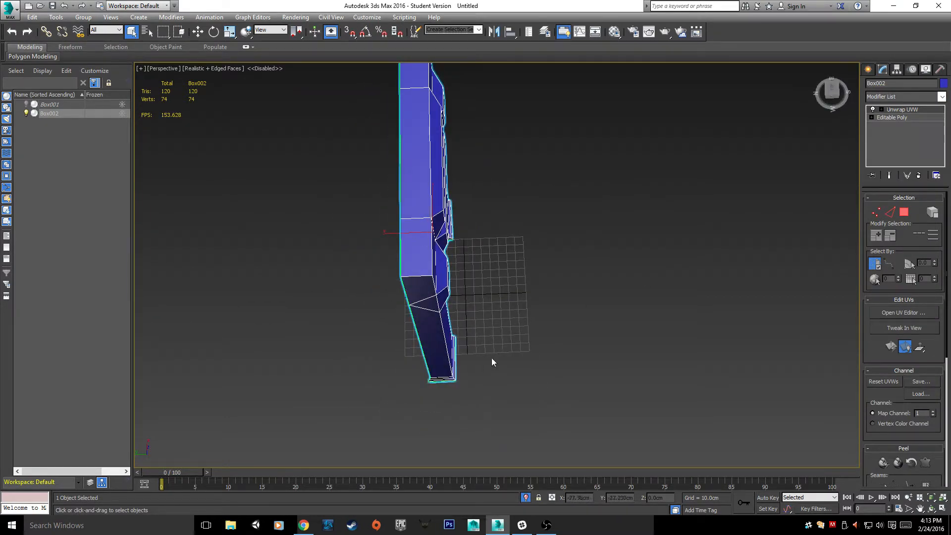
middle_click_drag(491, 361, 673, 289, "alt")
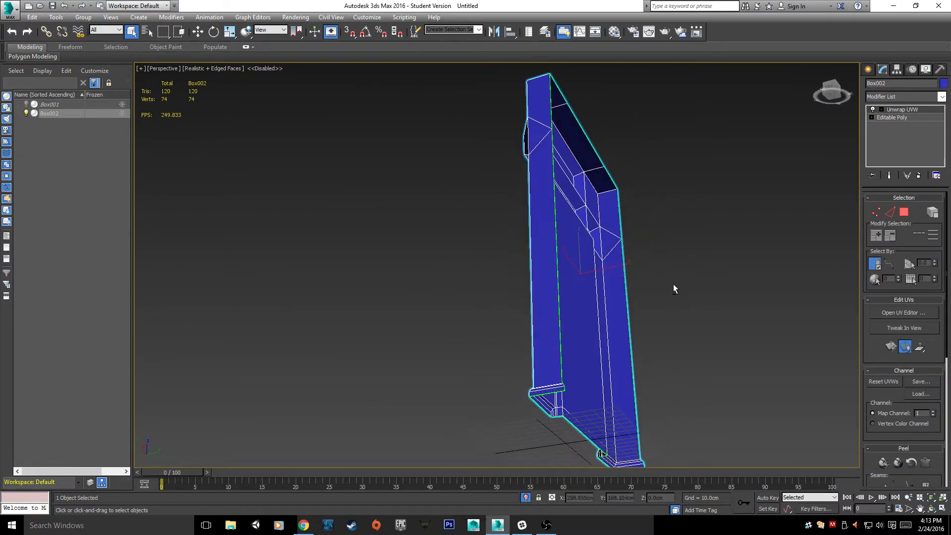
- Select the right inner vertical edges of the recessed panel, down to the floor, and break them into a UV seam
middle_click_drag(622, 306, 693, 401, "alt")
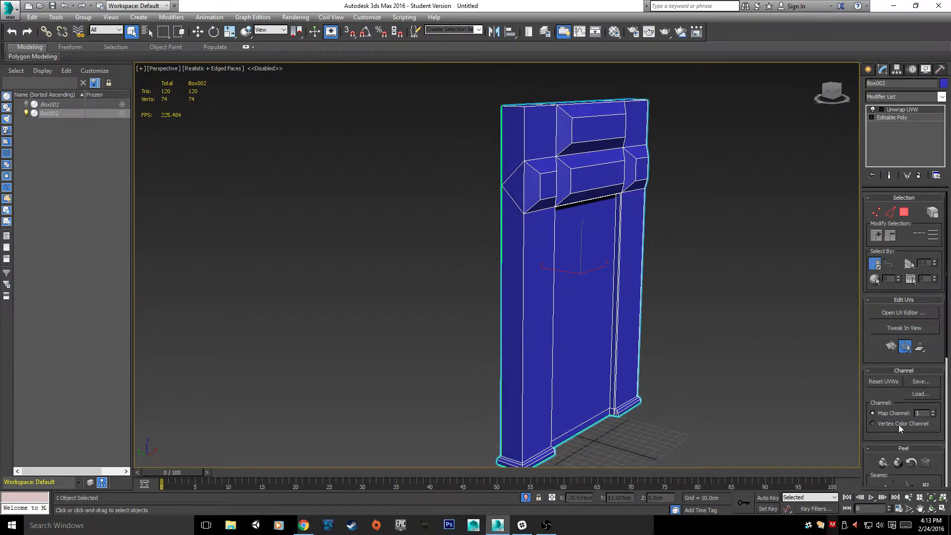
middle_click_drag(671, 292, 508, 298)
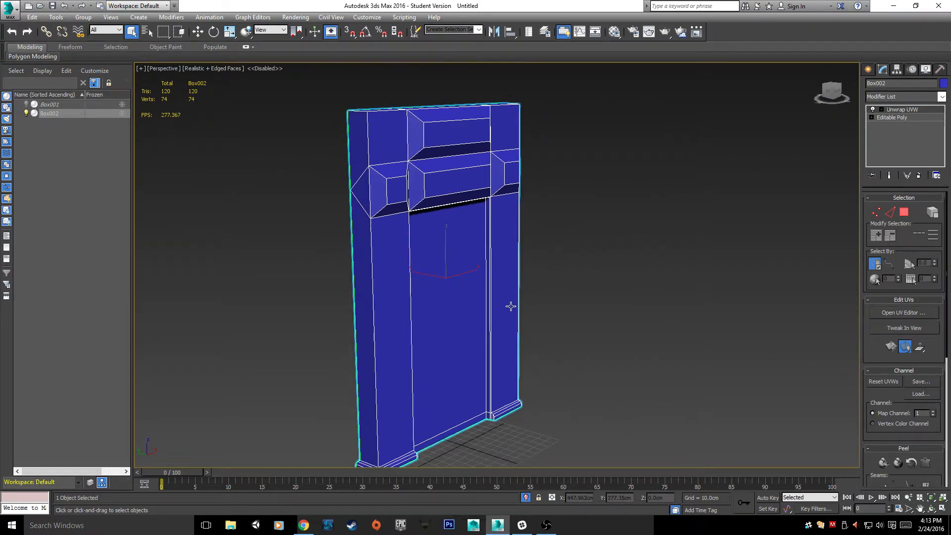
scroll(511, 306, "up", 3)
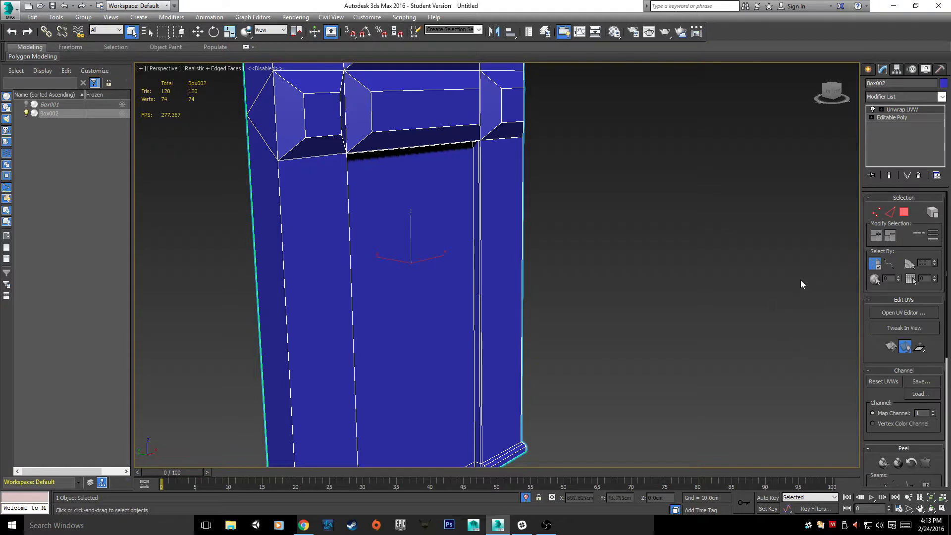
middle_click_drag(539, 269, 506, 264)
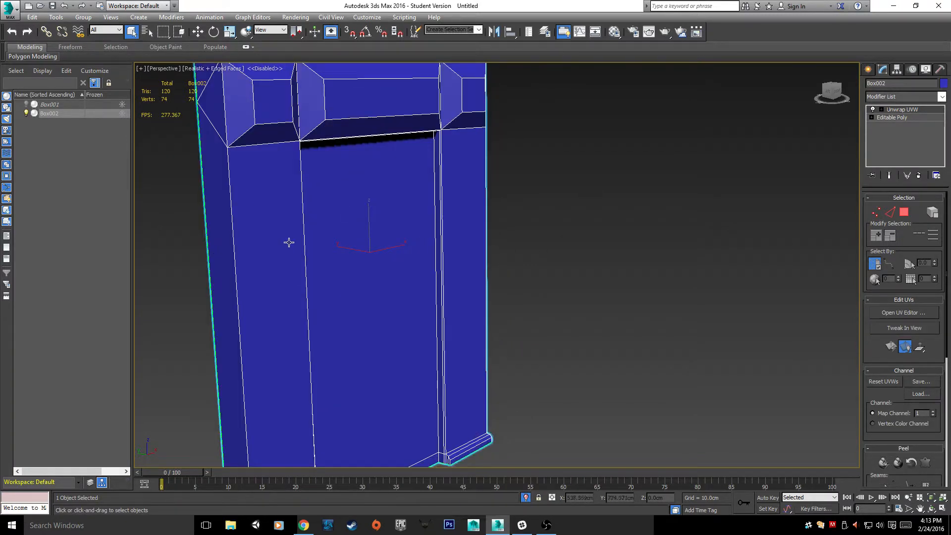
left_click(889, 212)
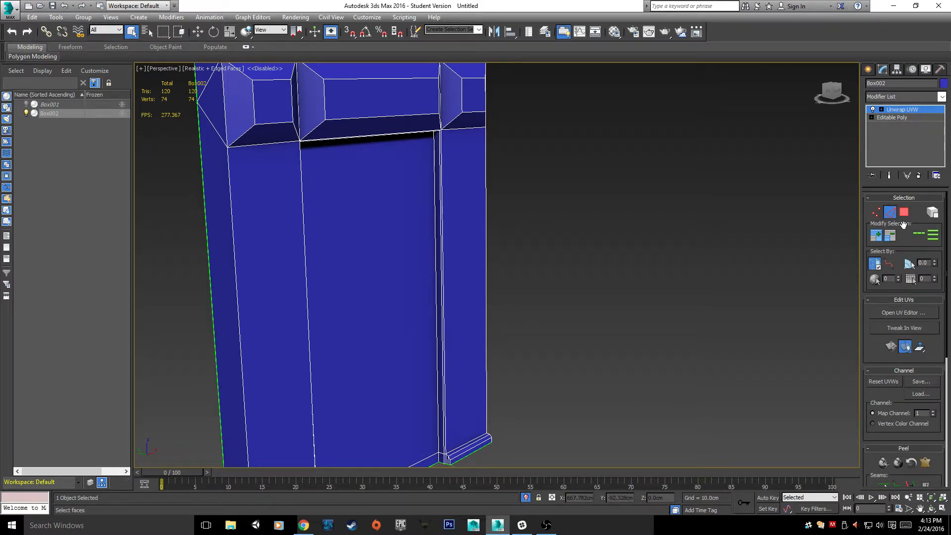
middle_click_drag(307, 198, 429, 219)
middle_click_drag(423, 358, 480, 308, "alt")
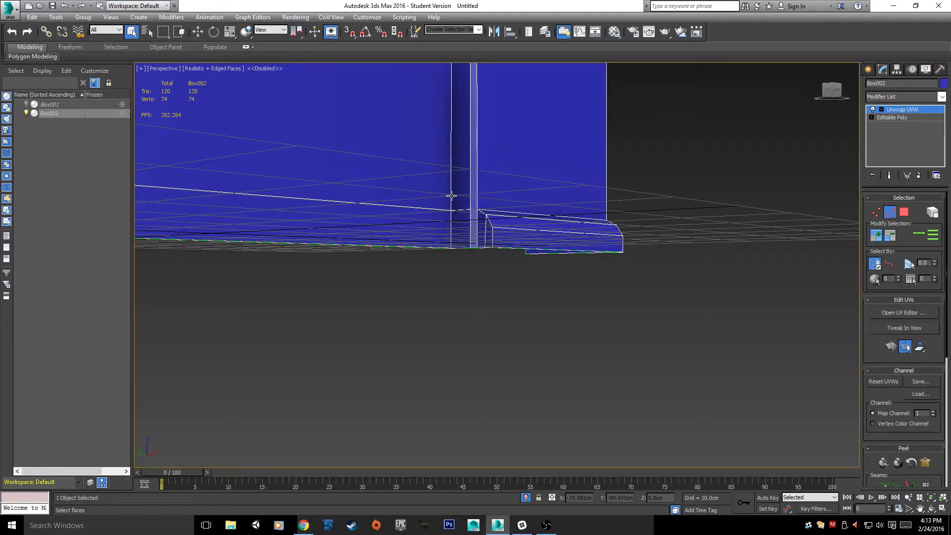
middle_click_drag(457, 210, 517, 315, "alt")
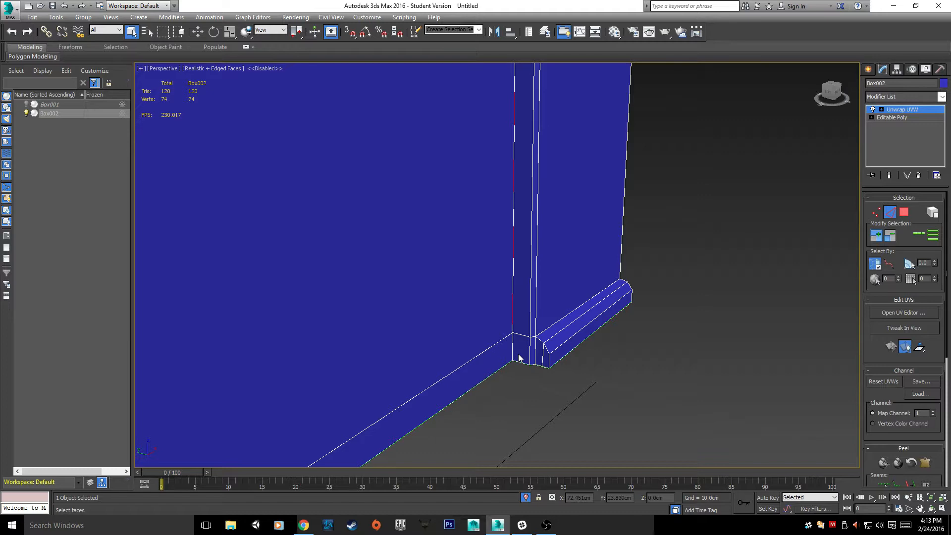
middle_click_drag(519, 358, 594, 307, "alt")
middle_click_drag(598, 215, 583, 229, "alt")
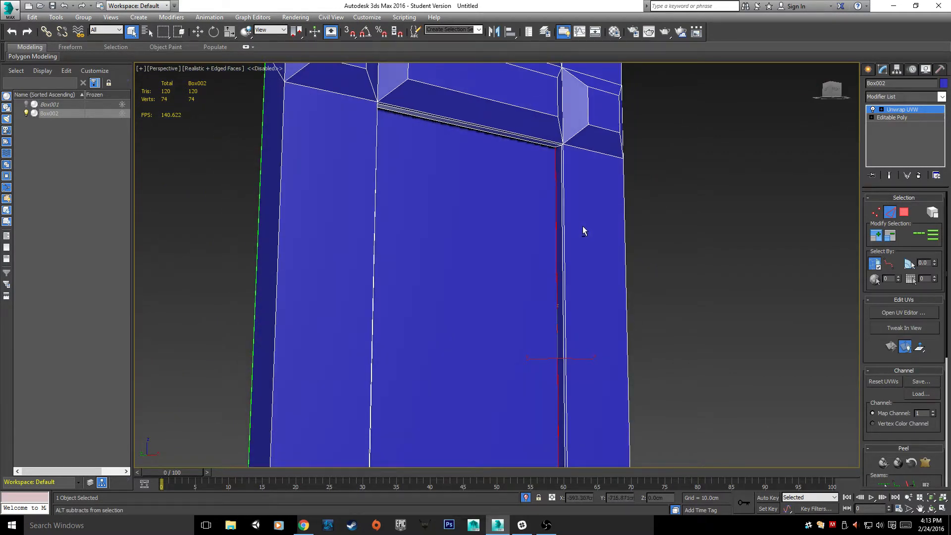
left_click(597, 251)
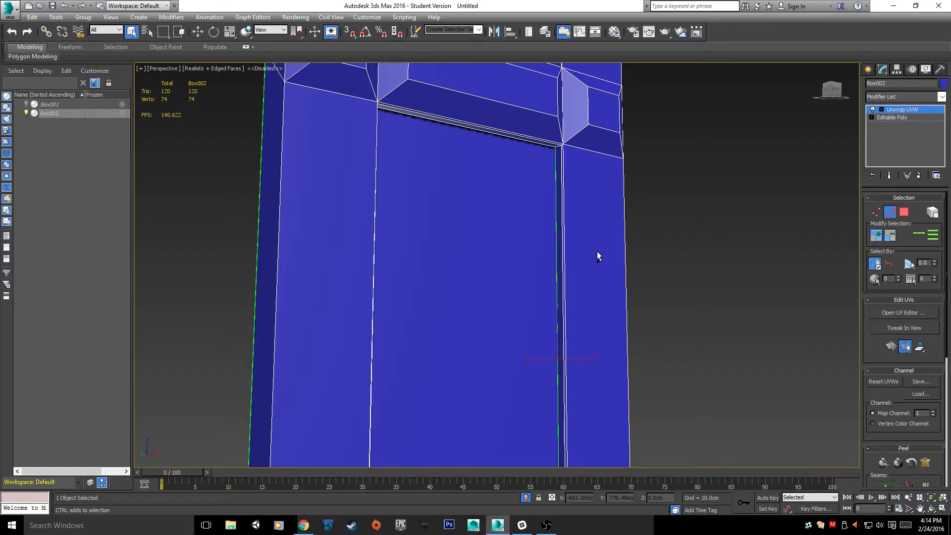
- Open the UV editor for Box002 and move its window clear of the viewport
left_click(900, 312)
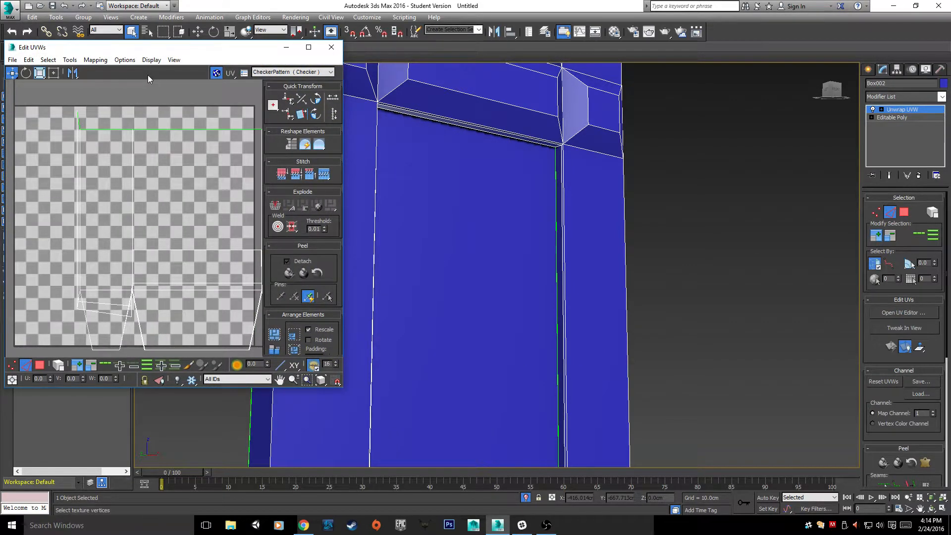
left_click_drag(157, 48, 950, 109)
middle_click_drag(663, 141, 847, 242)
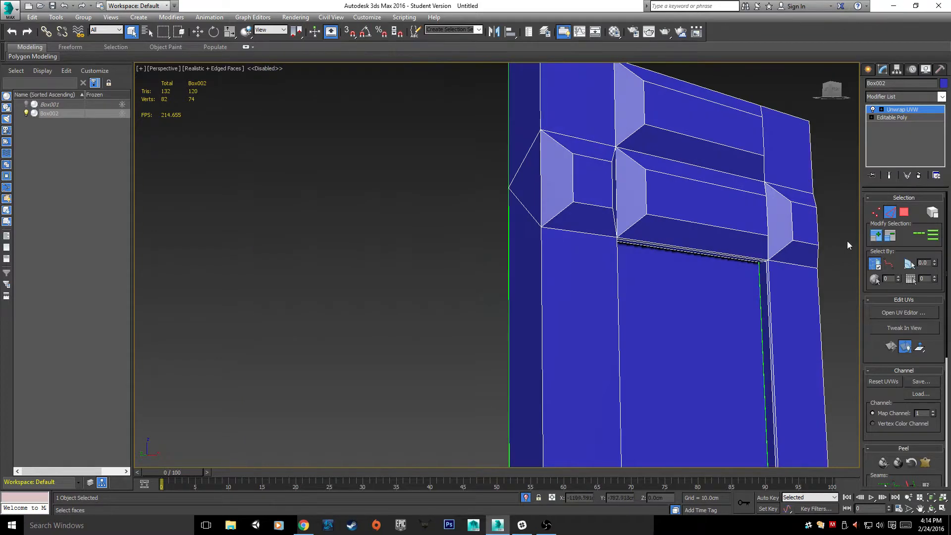
- Select the recess's top inner edge together with the short diagonal edges at both of its upper corners
middle_click_drag(766, 264, 629, 176)
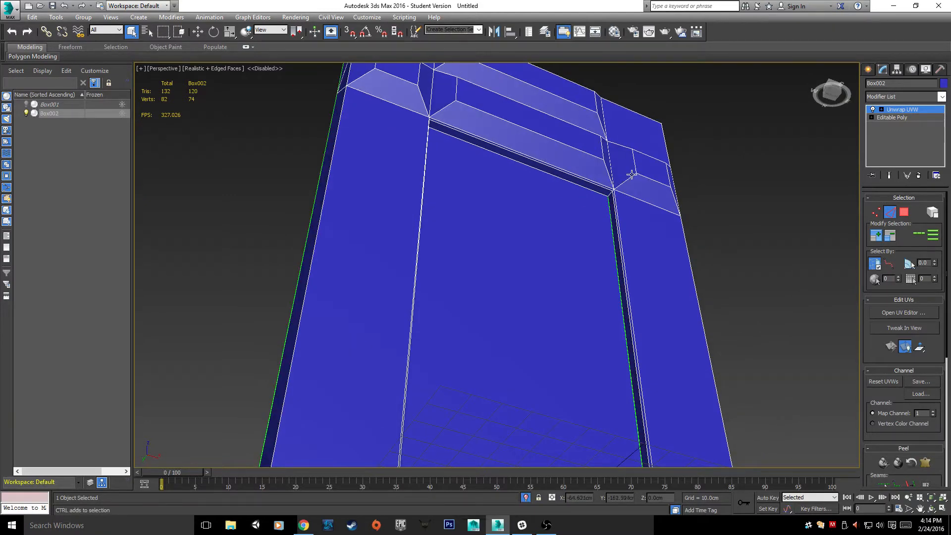
scroll(636, 173, "up", 5)
middle_click_drag(583, 293, 635, 270)
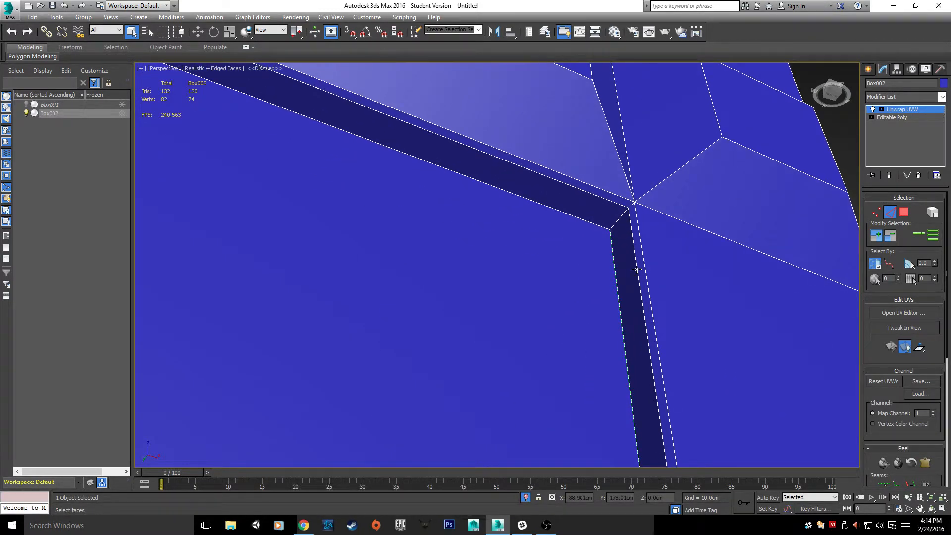
left_click(571, 214)
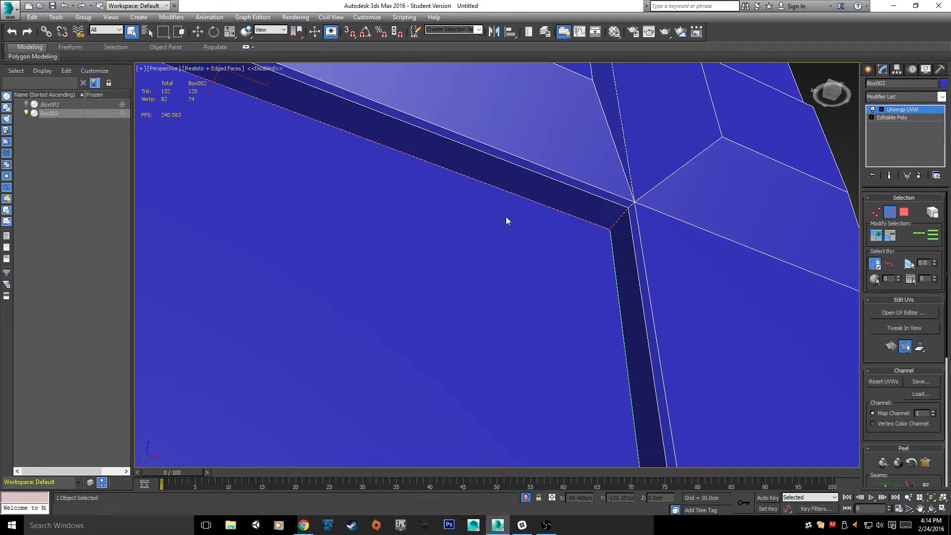
middle_click_drag(505, 221, 806, 341)
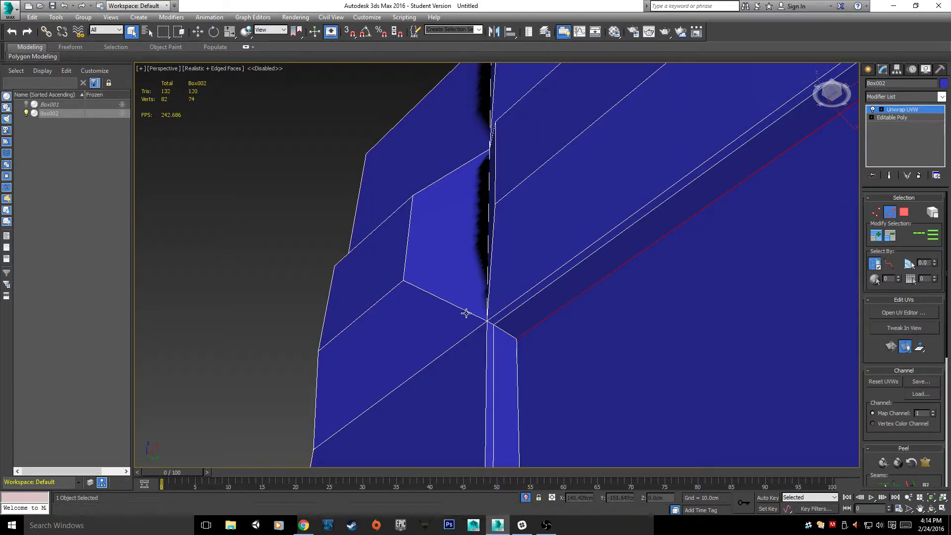
left_click(505, 331, "ctrl")
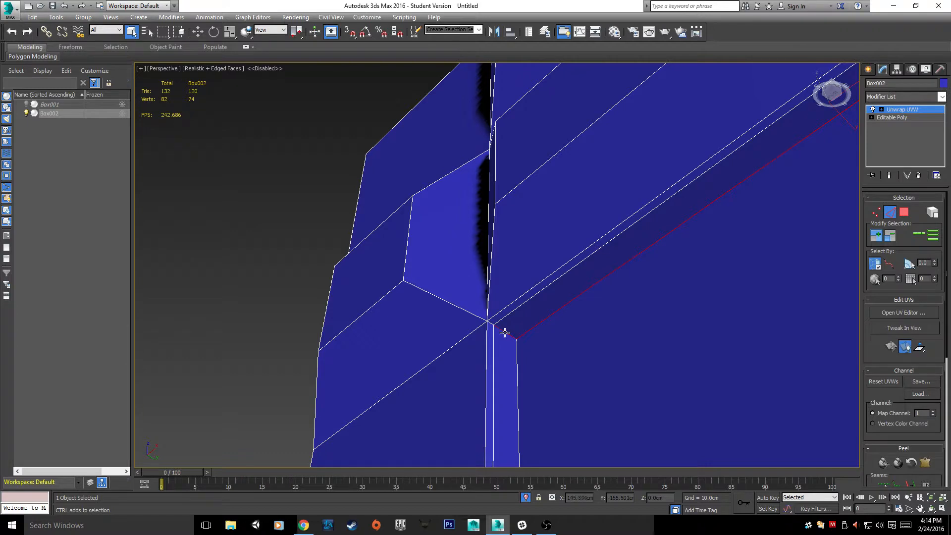
- Add the recess's left inner vertical edges down to the floor and break the selected edges into UV seams
left_click(518, 395, "ctrl")
middle_click_drag(580, 400, 579, 124)
scroll(578, 357, "down", 8)
scroll(579, 127, "up", 4)
middle_click_drag(579, 183, 584, 263, "alt")
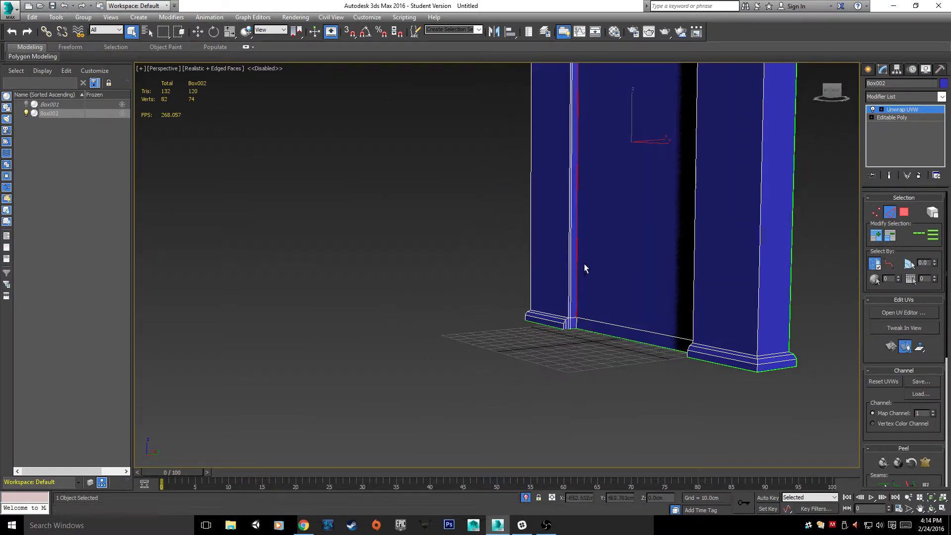
scroll(584, 346, "up", 5)
left_click(563, 301, "ctrl")
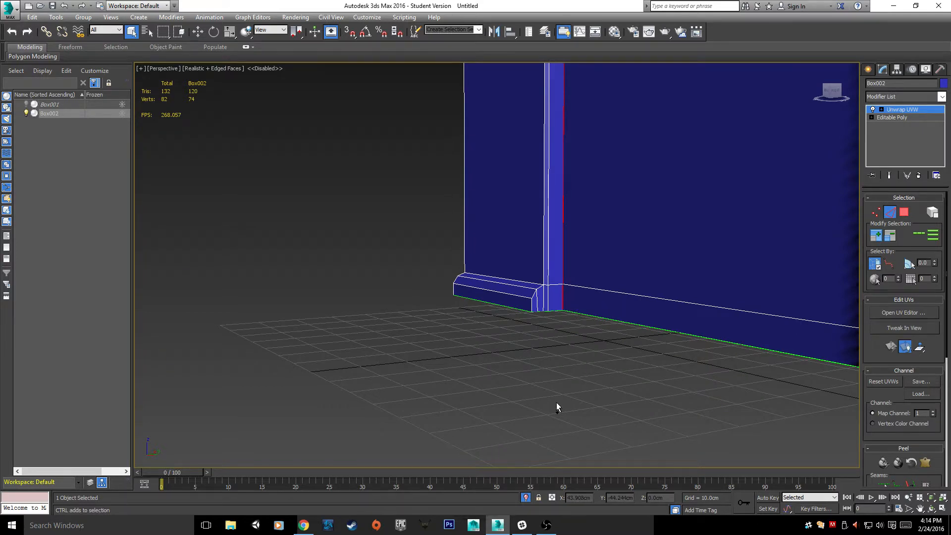
scroll(556, 403, "down", 4)
middle_click_drag(551, 404, 602, 412, "alt")
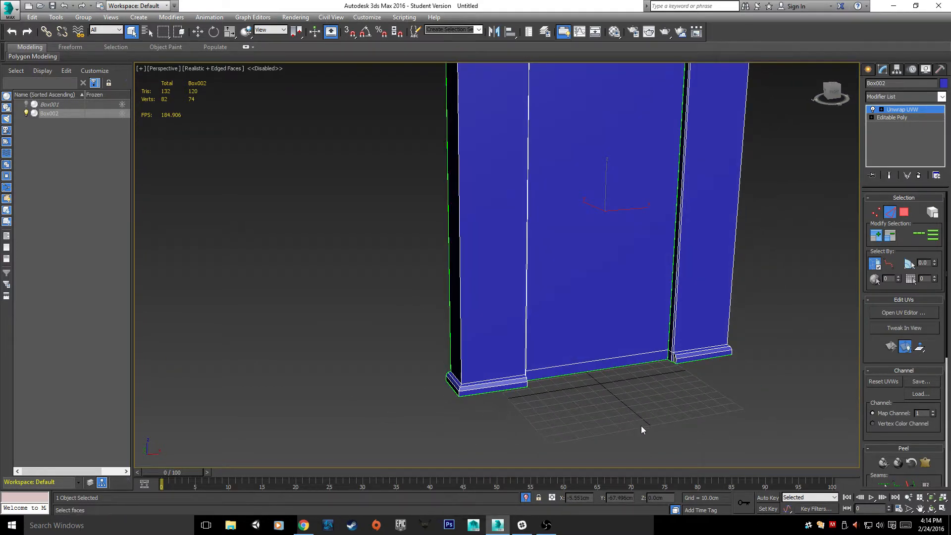
- Examine the recessed panel's seams from several angles, checking the base, the top edge and both upper corners
middle_click_drag(655, 439, 733, 324, "alt")
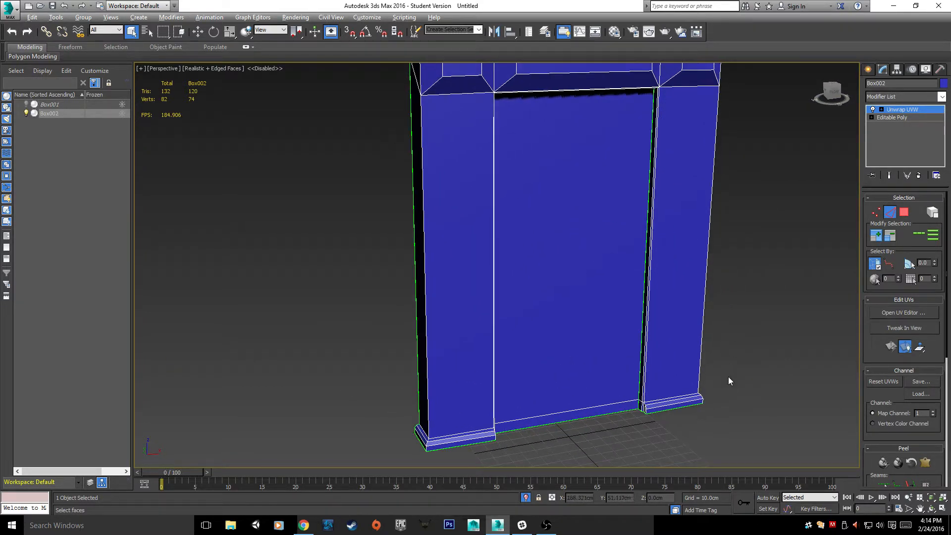
middle_click_drag(728, 377, 447, 234, "alt")
middle_click_drag(628, 219, 590, 289, "alt")
middle_click_drag(622, 374, 686, 312, "alt")
scroll(713, 392, "up", 6)
scroll(679, 408, "down", 5)
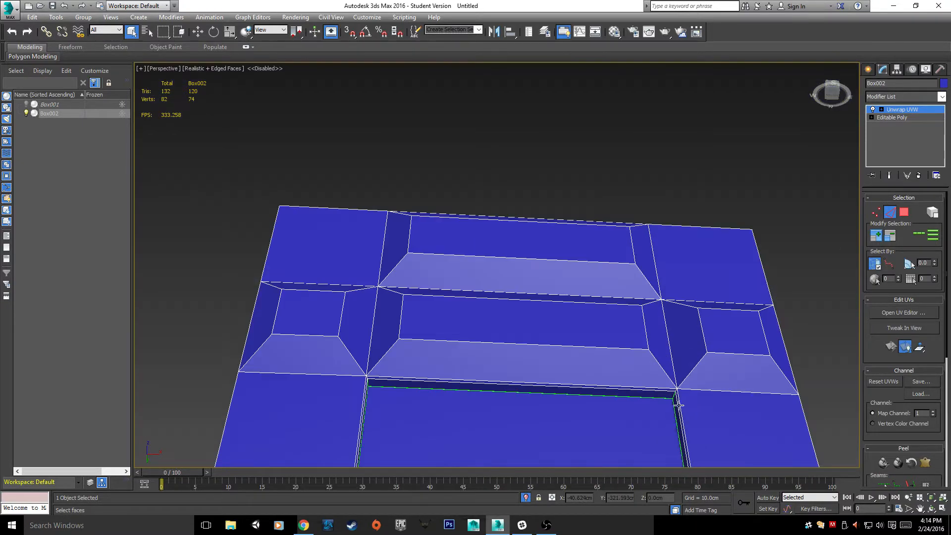
scroll(678, 408, "up", 5)
middle_click_drag(677, 399, 548, 216, "alt")
scroll(471, 280, "down", 3)
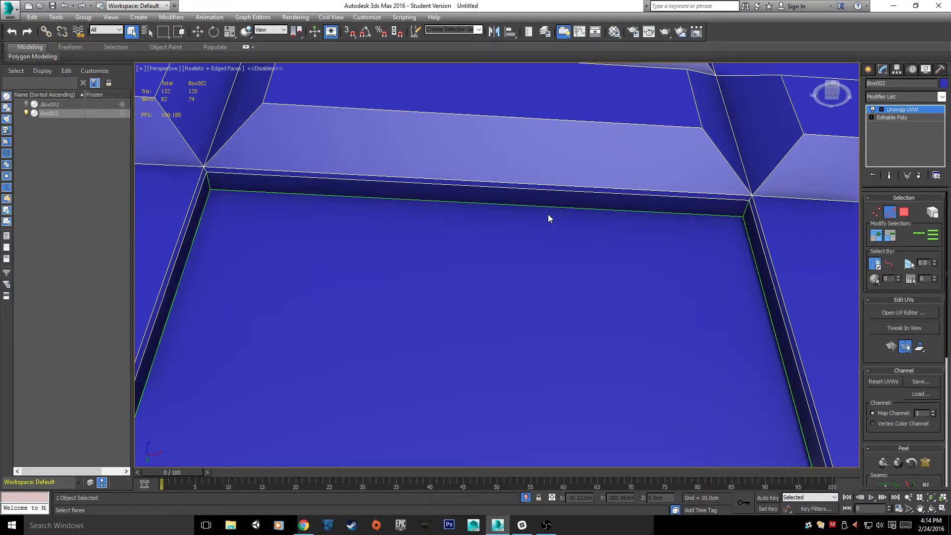
middle_click_drag(271, 218, 295, 181, "alt")
scroll(378, 202, "up", 3)
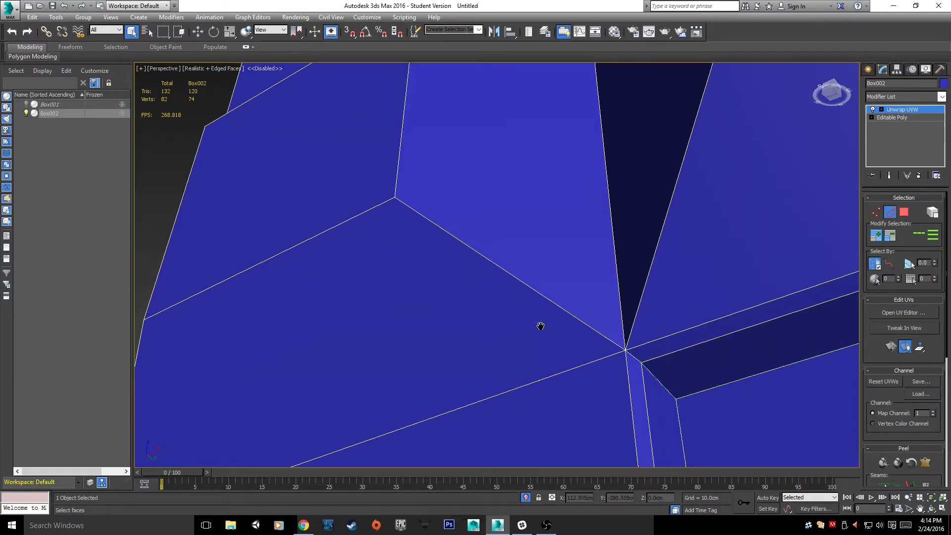
scroll(474, 322, "down", 5)
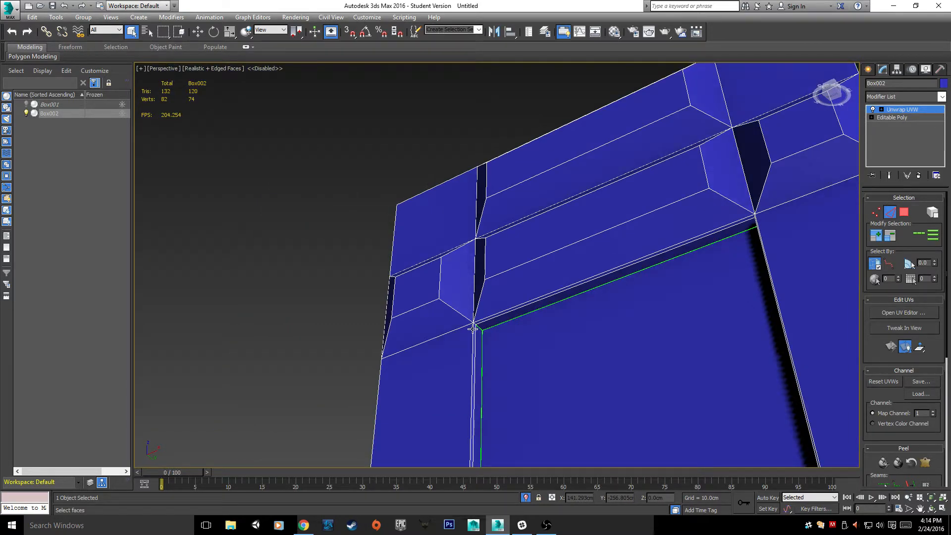
middle_click_drag(686, 307, 763, 303, "alt")
middle_click_drag(785, 334, 472, 309, "alt")
scroll(774, 294, "up", 5)
scroll(770, 302, "down", 2)
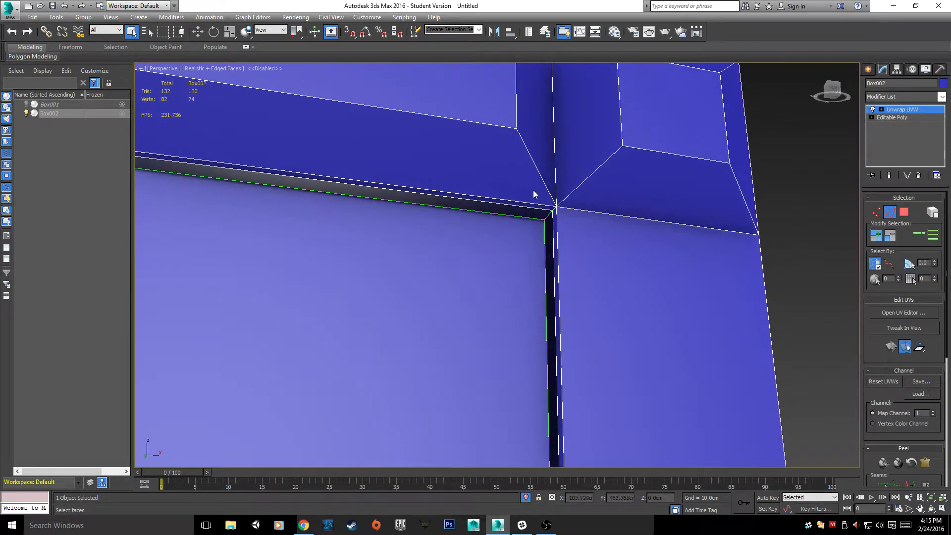
scroll(534, 191, "up", 6)
scroll(692, 339, "down", 5)
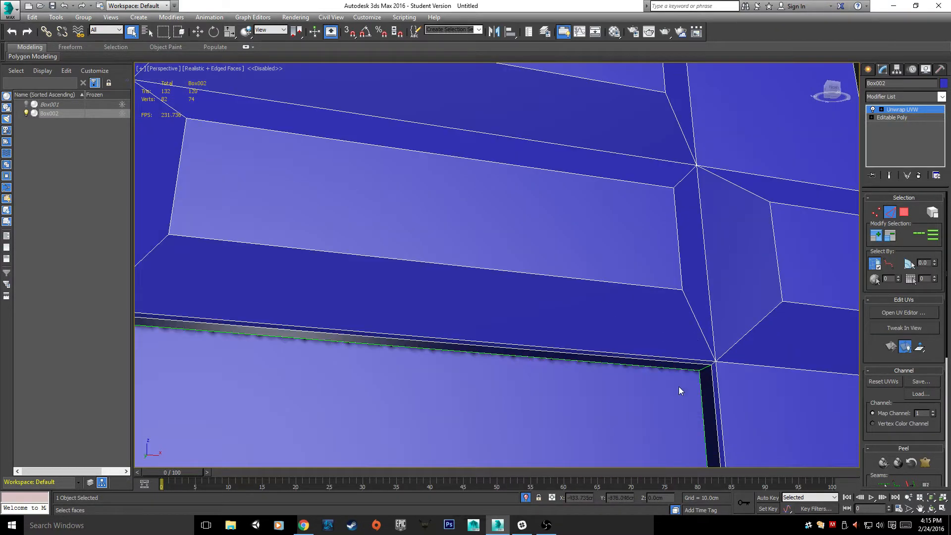
middle_click_drag(711, 393, 647, 316)
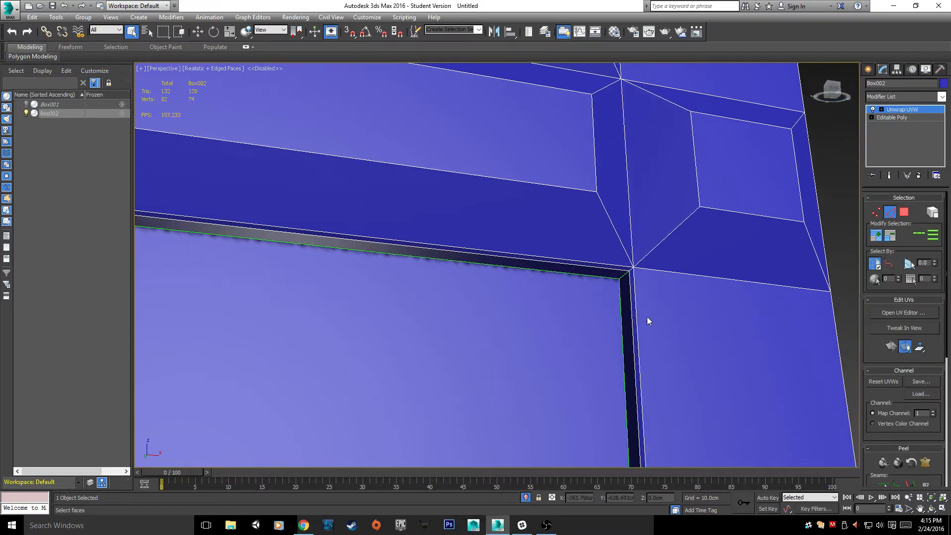
scroll(647, 288, "up", 3)
scroll(647, 290, "down", 3)
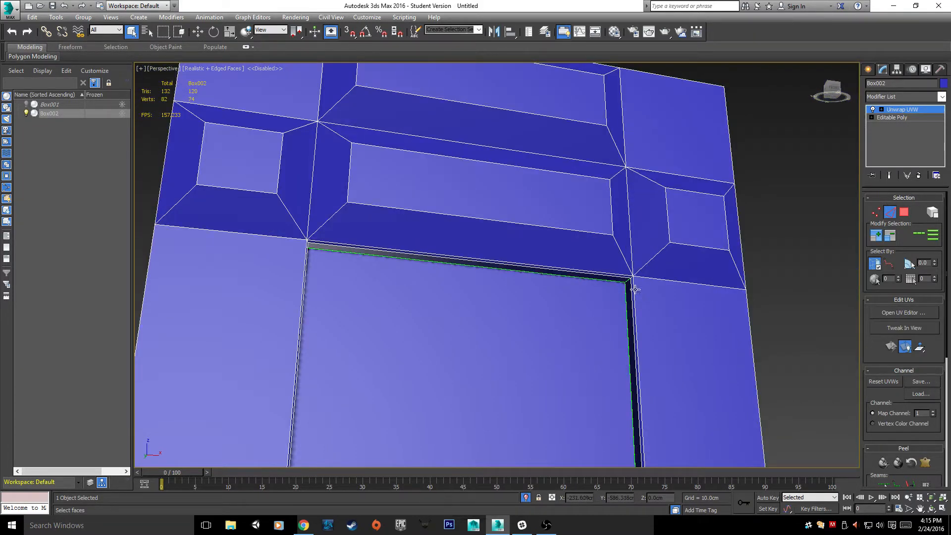
middle_click_drag(548, 300, 561, 303)
scroll(561, 303, "up", 4)
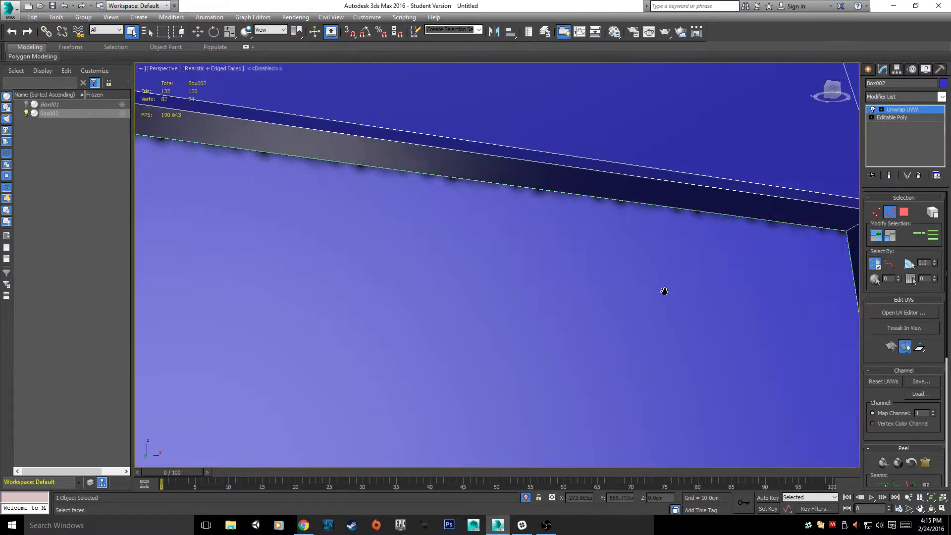
middle_click_drag(663, 291, 544, 313)
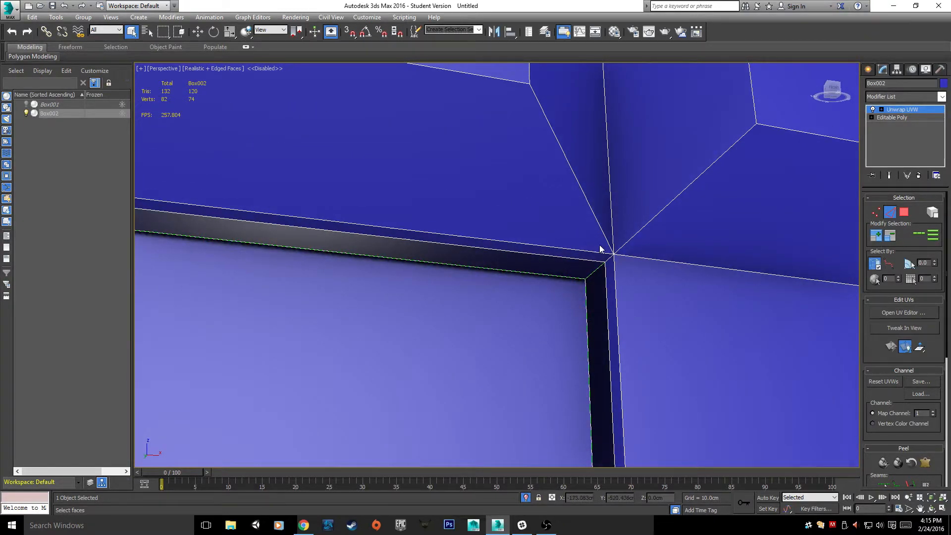
left_click(609, 258)
left_click(693, 343)
middle_click_drag(693, 343, 548, 351)
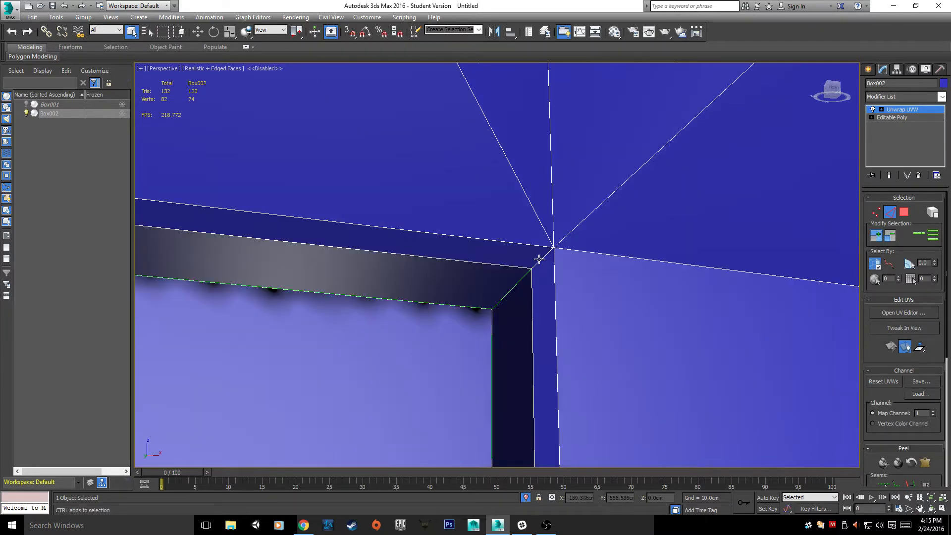
- Examine the seams around the recess's opposite upper corner and along its base
scroll(487, 311, "down", 4)
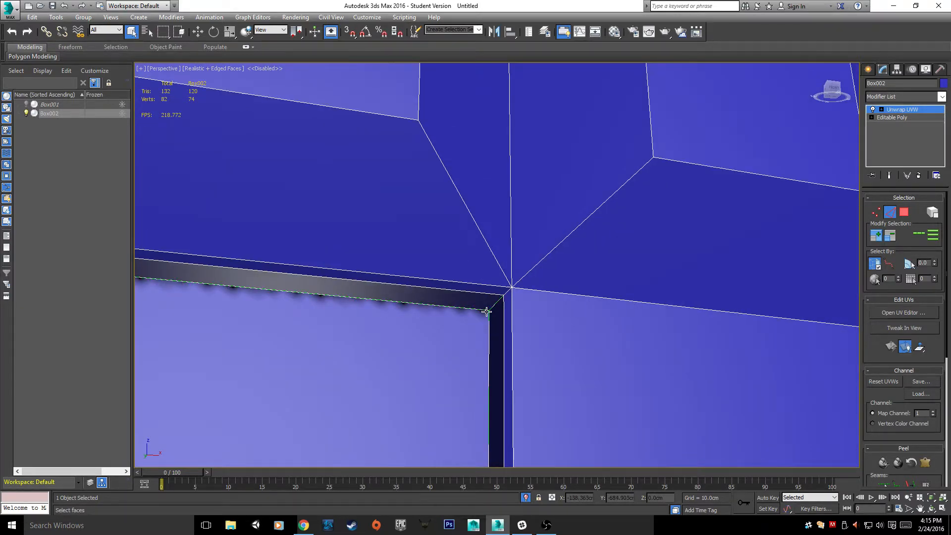
scroll(486, 312, "down", 3)
middle_click_drag(486, 311, 619, 328)
middle_click_drag(619, 327, 574, 299, "alt")
middle_click_drag(396, 367, 444, 259)
scroll(362, 311, "up", 2)
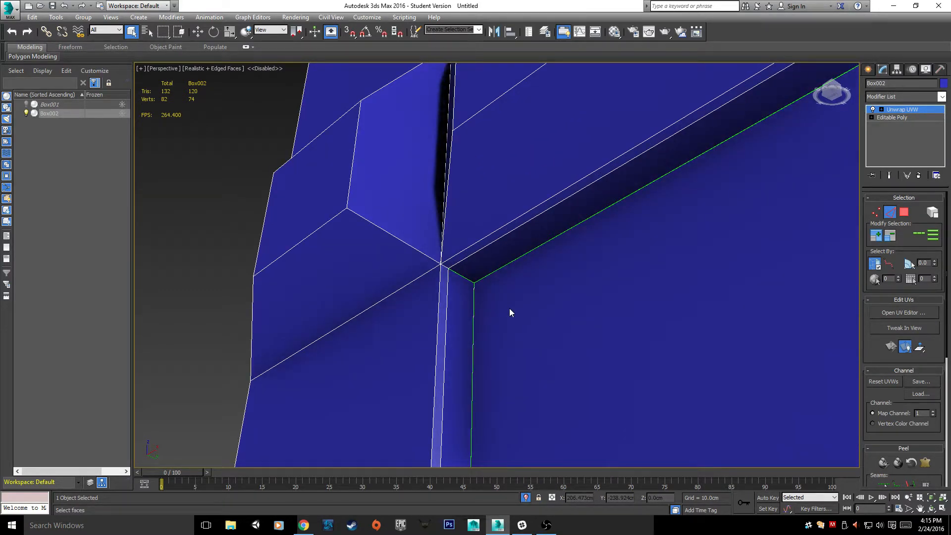
scroll(509, 312, "down", 4)
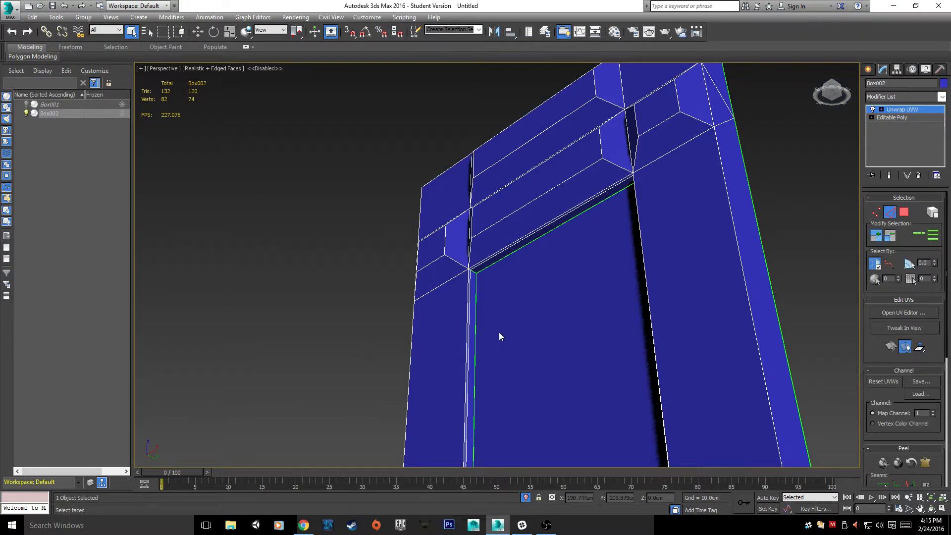
middle_click_drag(498, 332, 423, 377, "alt")
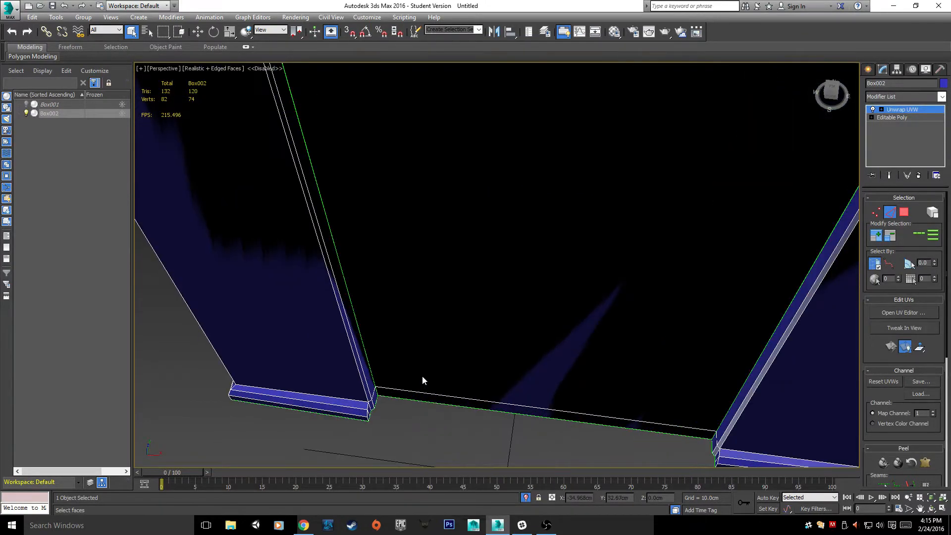
- Select the recess's outer rim edges along the top and down both vertical sides
middle_click_drag(406, 134, 382, 282)
scroll(399, 284, "down", 4)
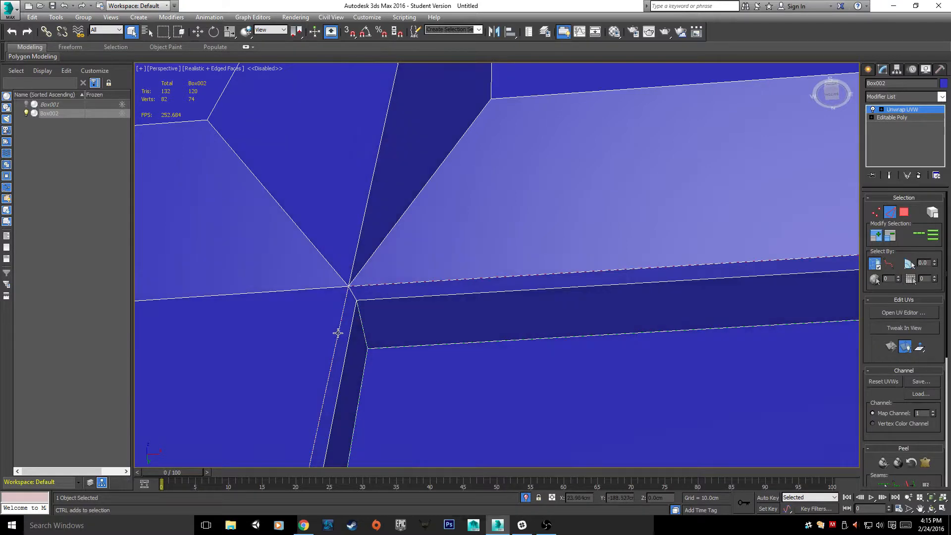
scroll(559, 360, "down", 8)
middle_click_drag(559, 360, 373, 311, "alt")
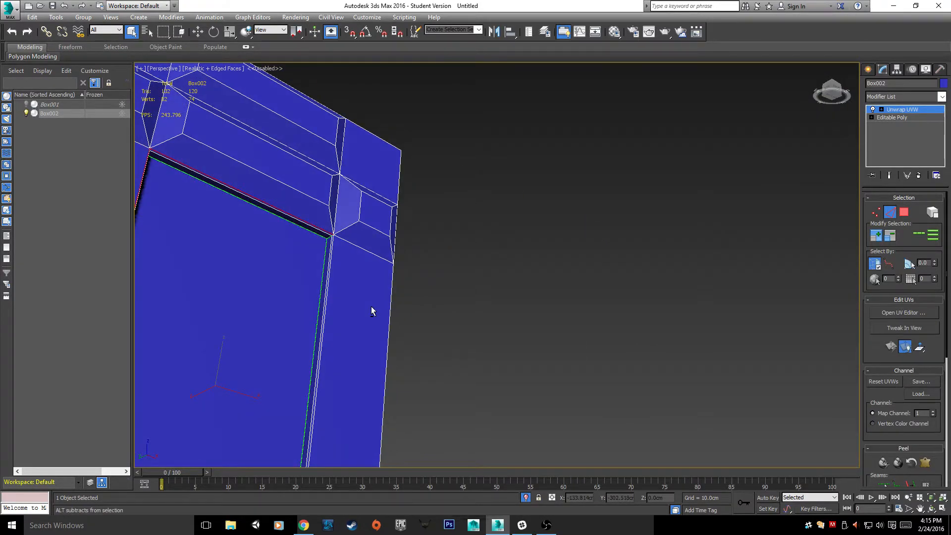
scroll(373, 311, "up", 5)
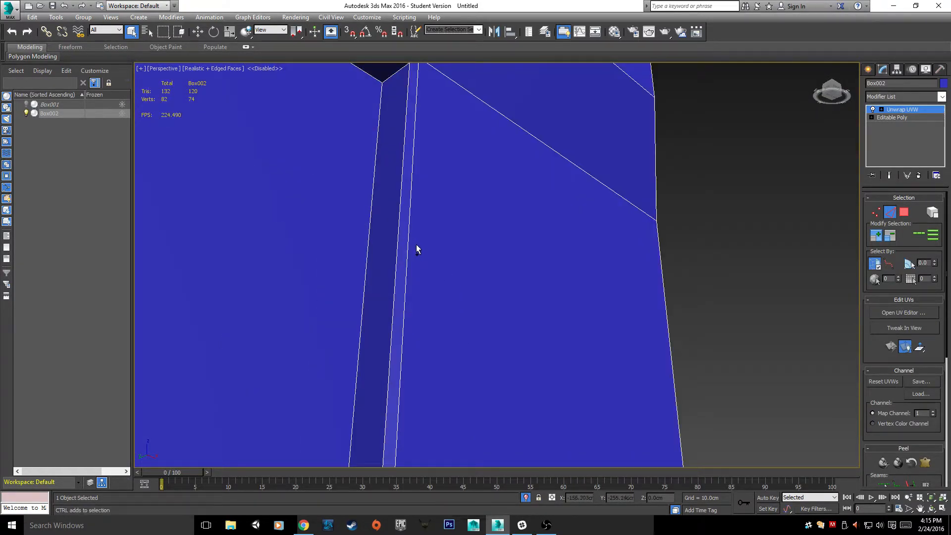
left_click(407, 248)
scroll(433, 251, "down", 2)
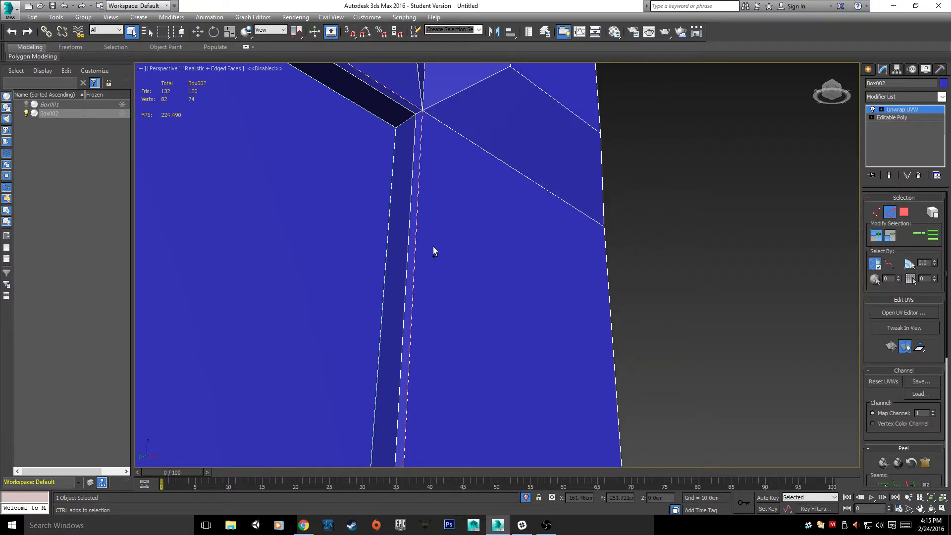
- Add the short outer rim edge at the base of the recess's right side, down to the floor, to the selection
scroll(433, 251, "down", 5)
middle_click_drag(433, 251, 420, 217)
scroll(452, 348, "up", 6)
scroll(491, 325, "down", 3)
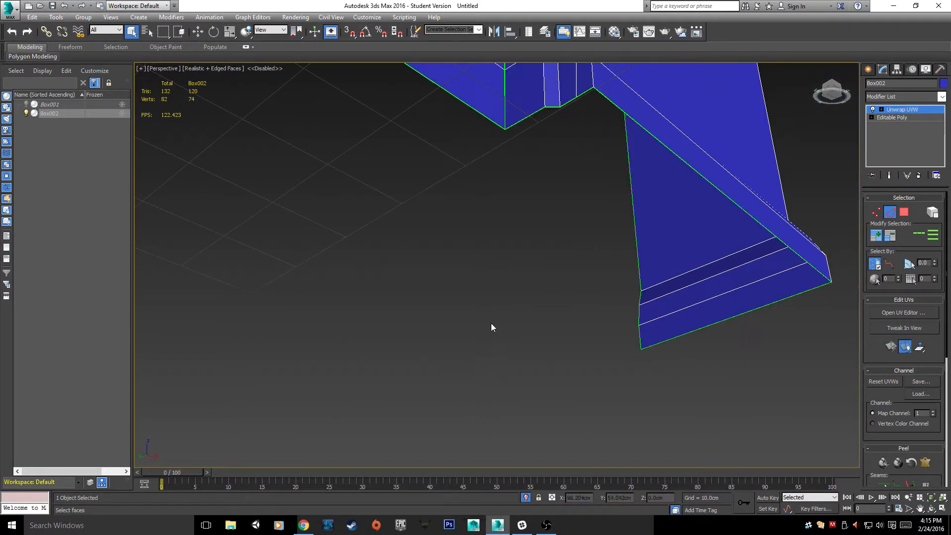
scroll(502, 281, "down", 1)
middle_click_drag(501, 278, 594, 295, "alt")
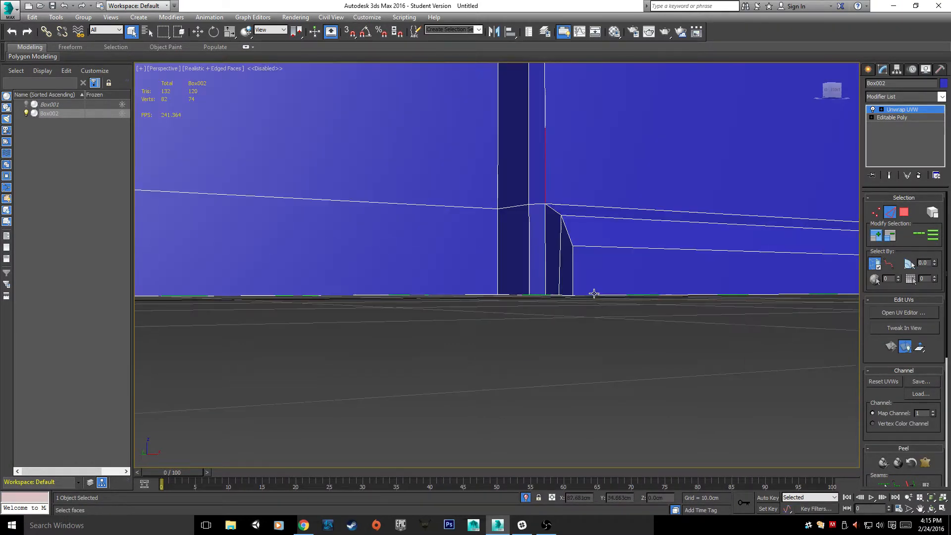
left_click(545, 237, "ctrl")
scroll(439, 283, "up", 1)
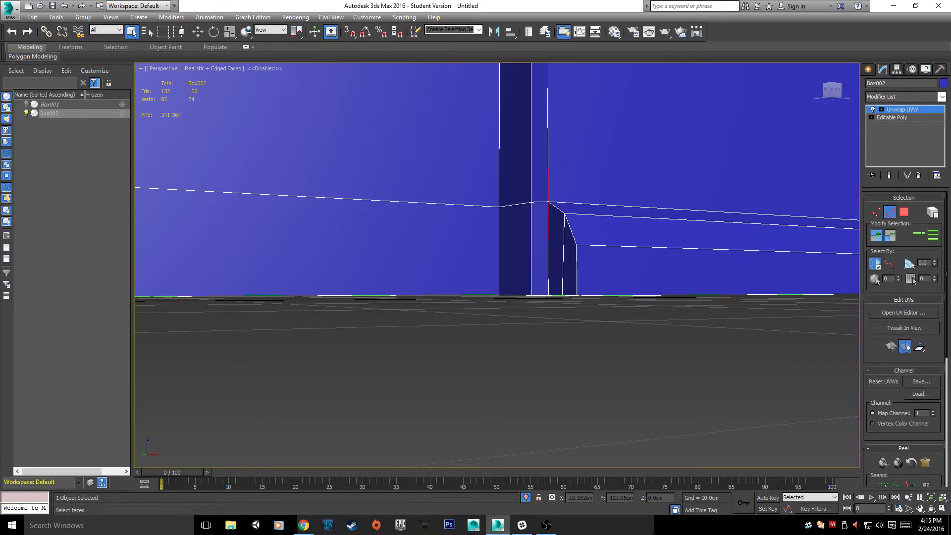
- Add the matching short rim edge at the base of the recess's left side and break the selected edges into UV seams
scroll(448, 341, "down", 5)
middle_click_drag(448, 342, 551, 316)
scroll(551, 316, "up", 6)
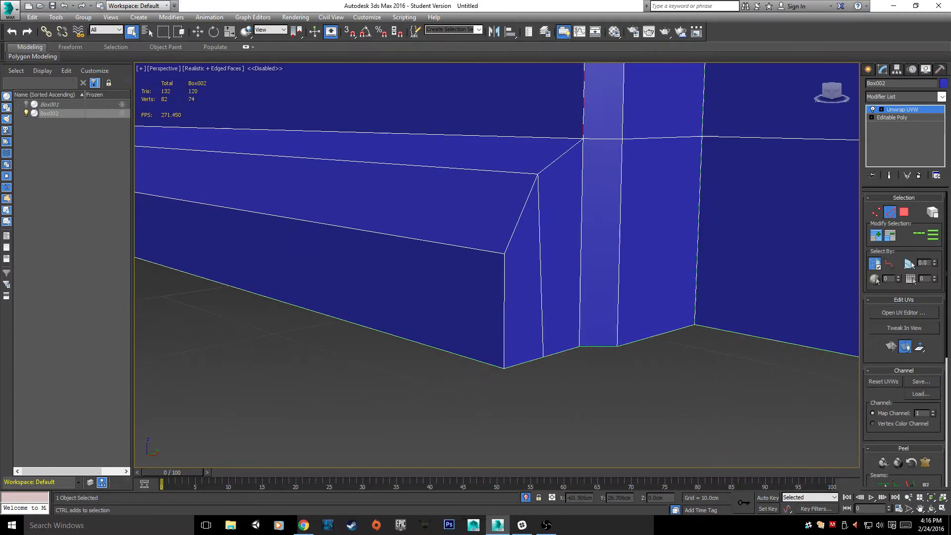
scroll(577, 246, "down", 8)
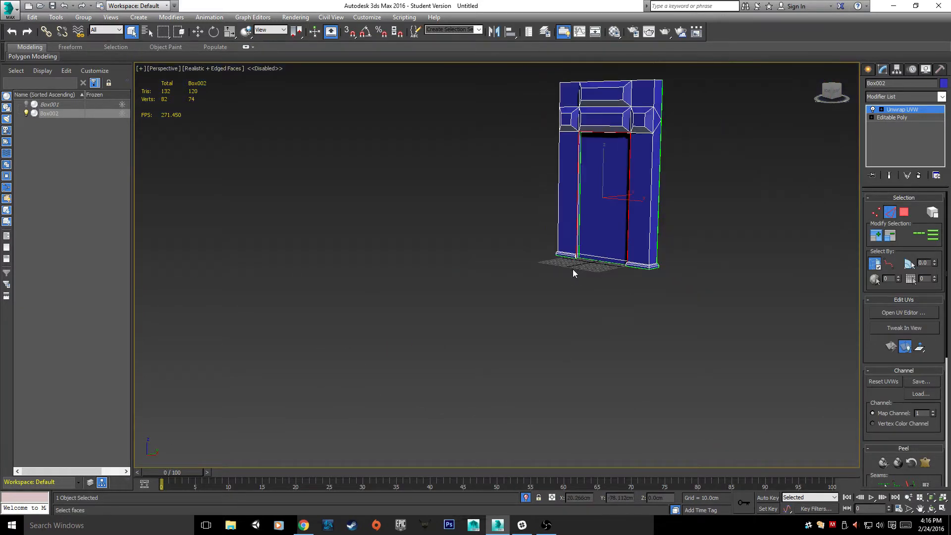
scroll(572, 271, "up", 7)
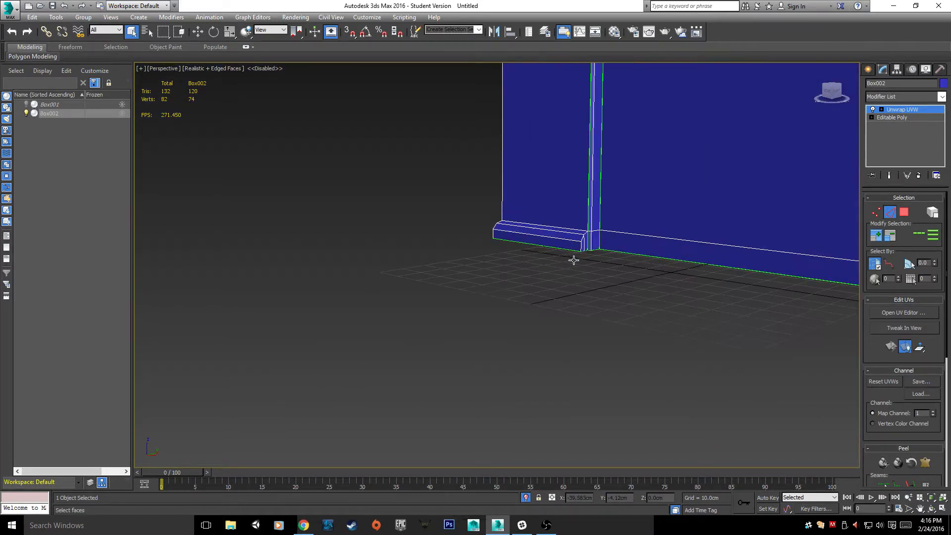
- Examine the new rim seams around the recess's base, sides and upper corners, and the wall piece's top from several angles
scroll(573, 260, "up", 8)
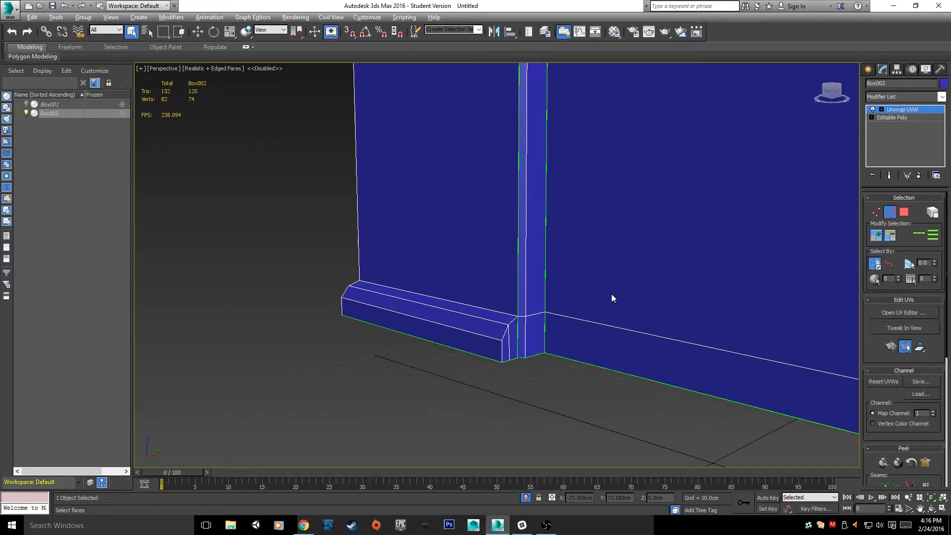
scroll(568, 339, "up", 3)
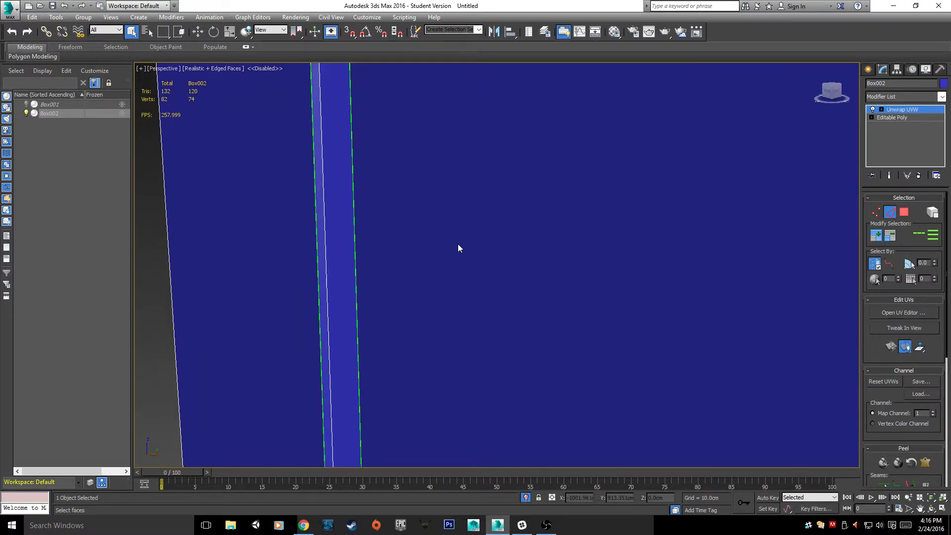
scroll(459, 248, "down", 4)
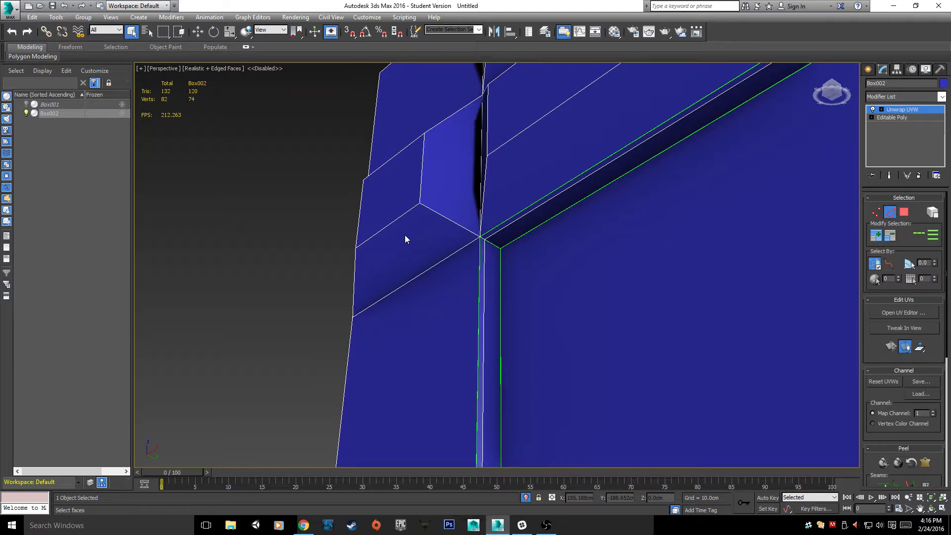
middle_click_drag(405, 240, 678, 283, "alt")
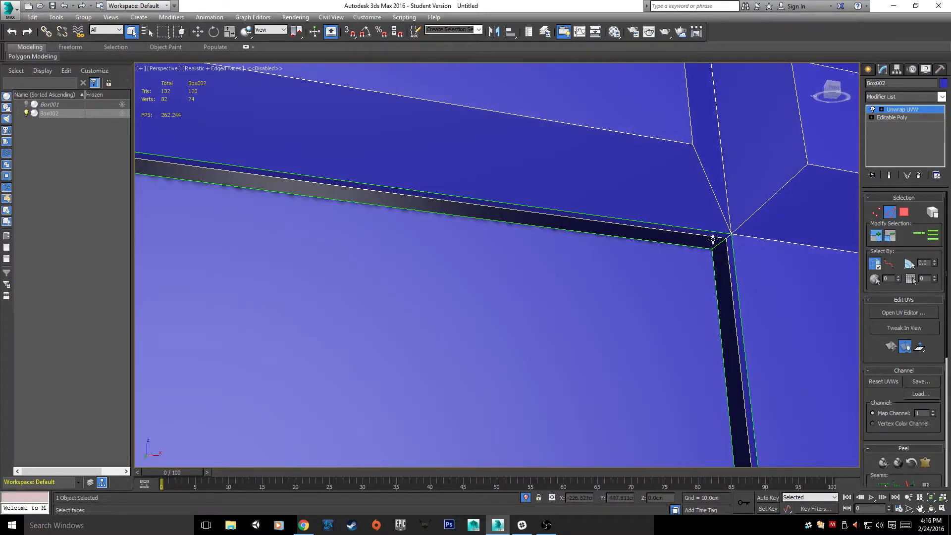
scroll(667, 304, "down", 6)
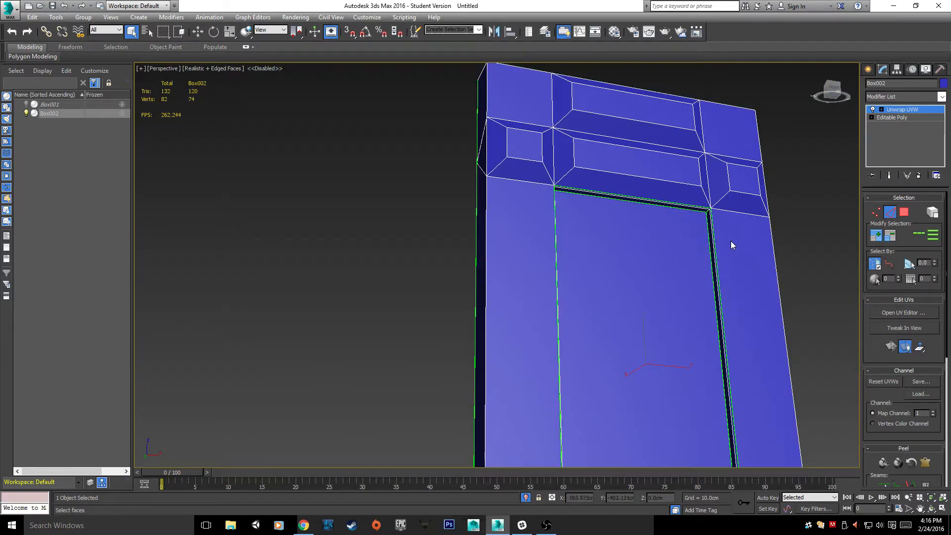
scroll(695, 343, "up", 5)
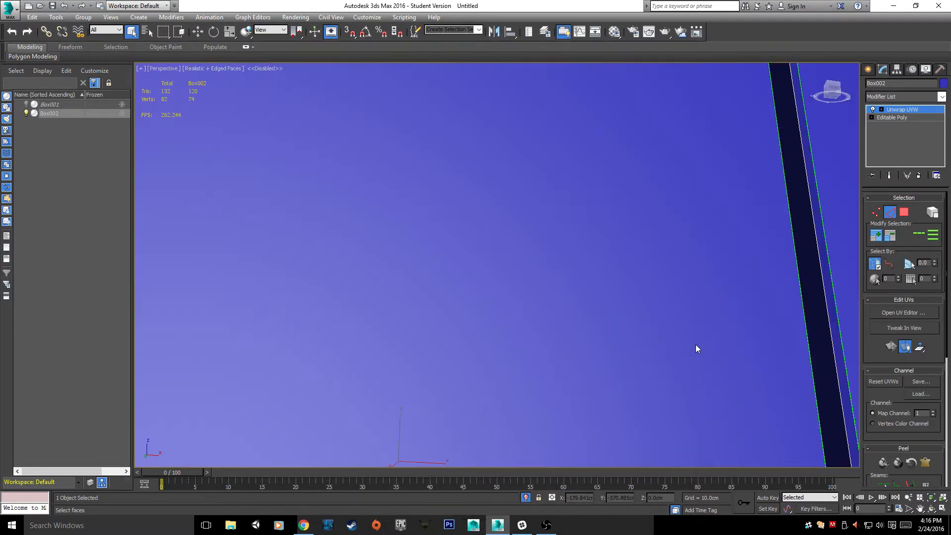
scroll(696, 344, "down", 2)
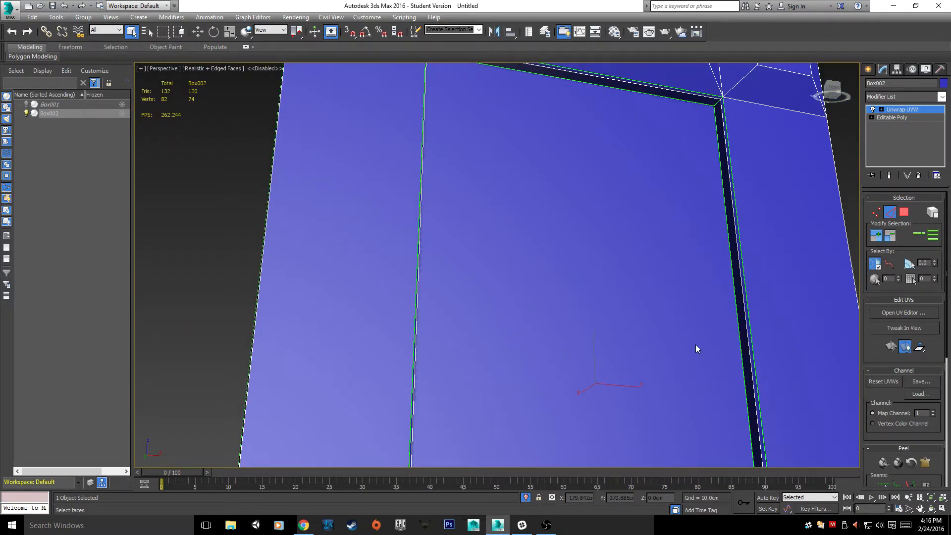
scroll(696, 348, "down", 3)
middle_click_drag(709, 362, 623, 317, "alt")
scroll(624, 305, "down", 2)
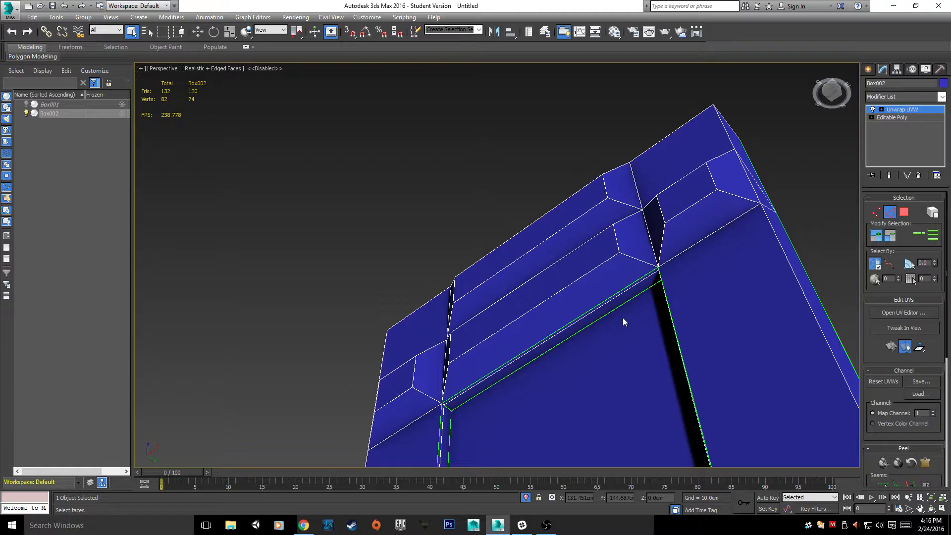
middle_click_drag(622, 317, 579, 236, "alt")
scroll(568, 353, "down", 3)
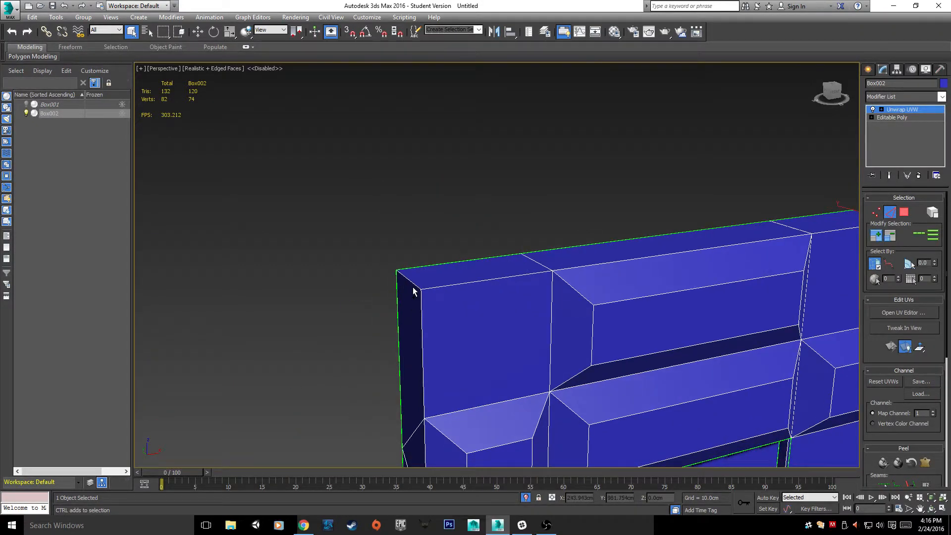
scroll(529, 251, "down", 5)
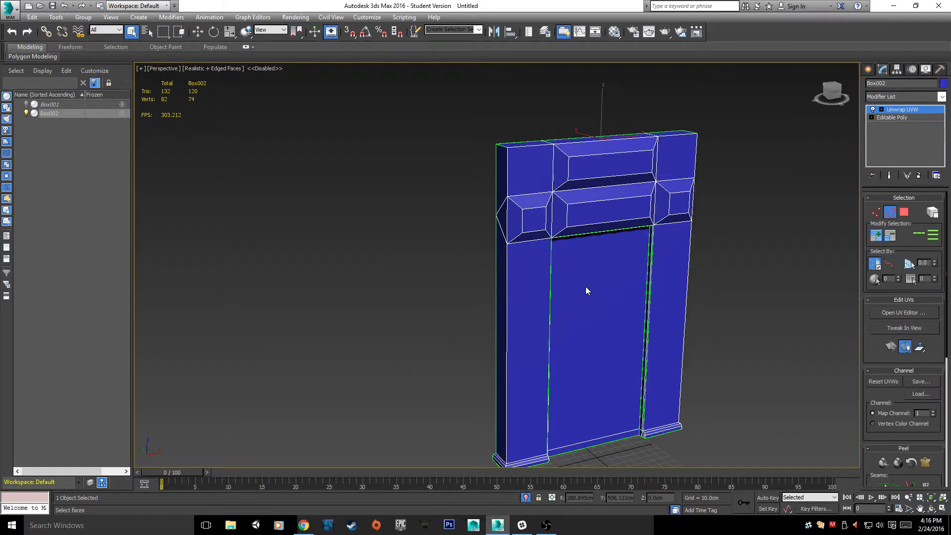
- Select the four outline edges of the uppermost wide bevelled panel above the recess
middle_click_drag(586, 287, 520, 255, "alt")
scroll(516, 253, "up", 3)
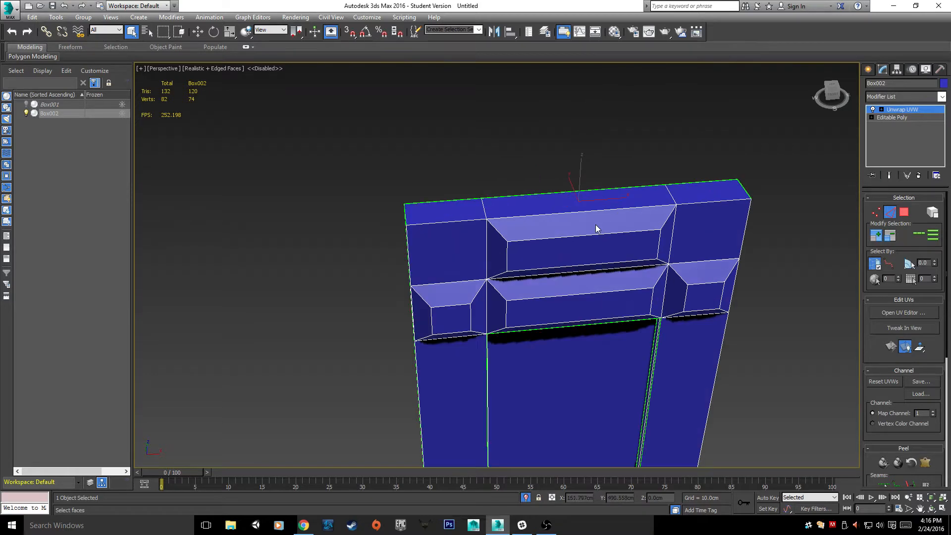
left_click(506, 239)
left_click(545, 216)
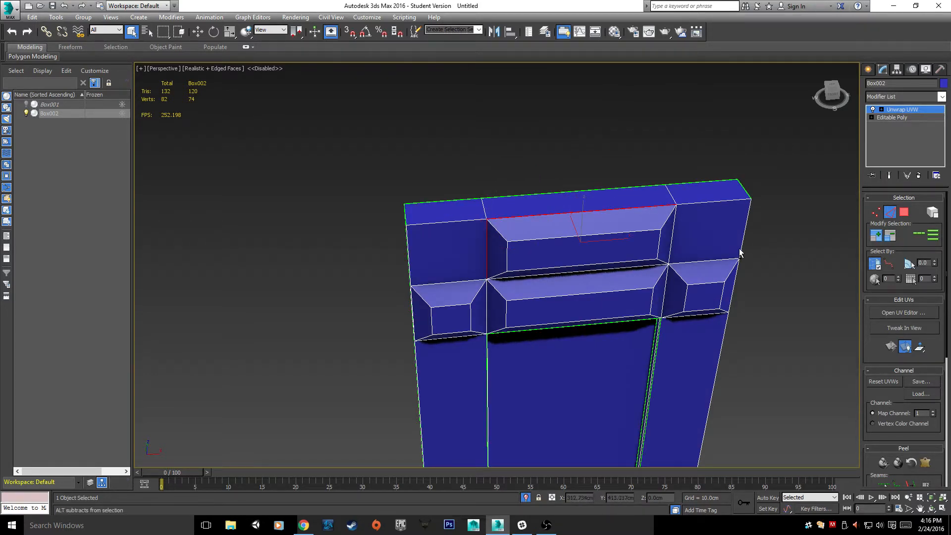
mouse_move(740, 253)
middle_mouse_down("alt")
mouse_move(684, 202)
mouse_move(738, 248)
middle_mouse_up("alt")
left_click(677, 265, "ctrl")
left_click(633, 275, "ctrl")
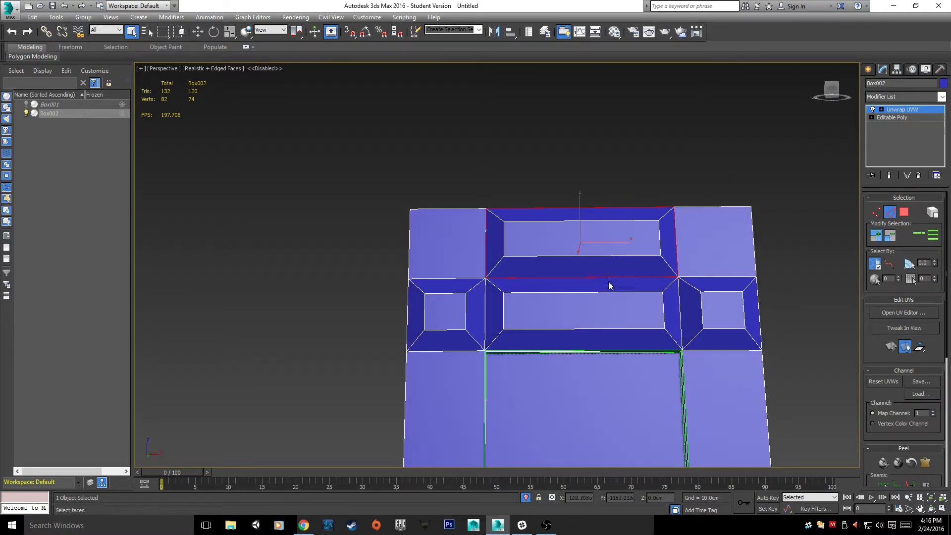
- Add the uppermost panel's four diagonal corner edges and break the selected edges into UV seams
middle_click_drag(516, 278, 505, 310, "alt")
middle_click_drag(493, 266, 530, 246, "alt")
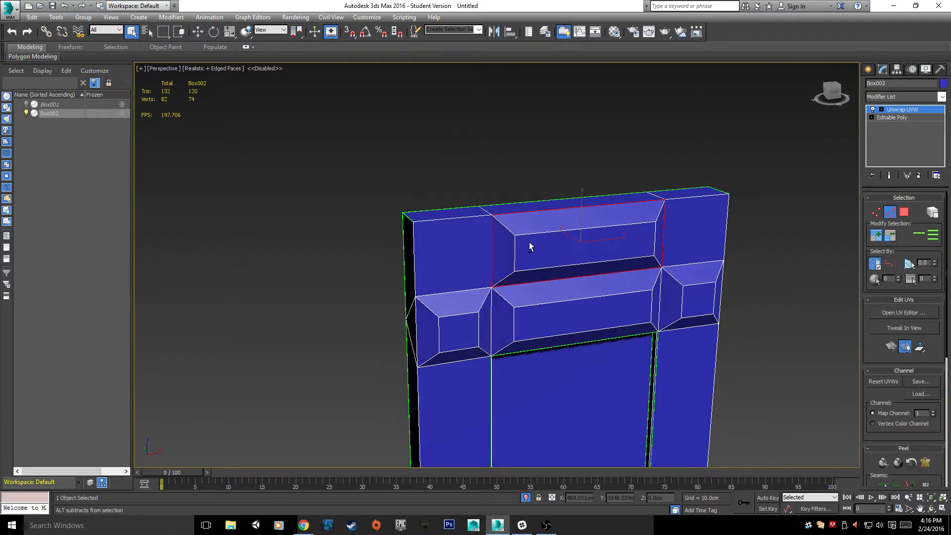
left_click(502, 224, "ctrl")
middle_click_drag(507, 278, 664, 223, "alt")
left_click(663, 220, "ctrl")
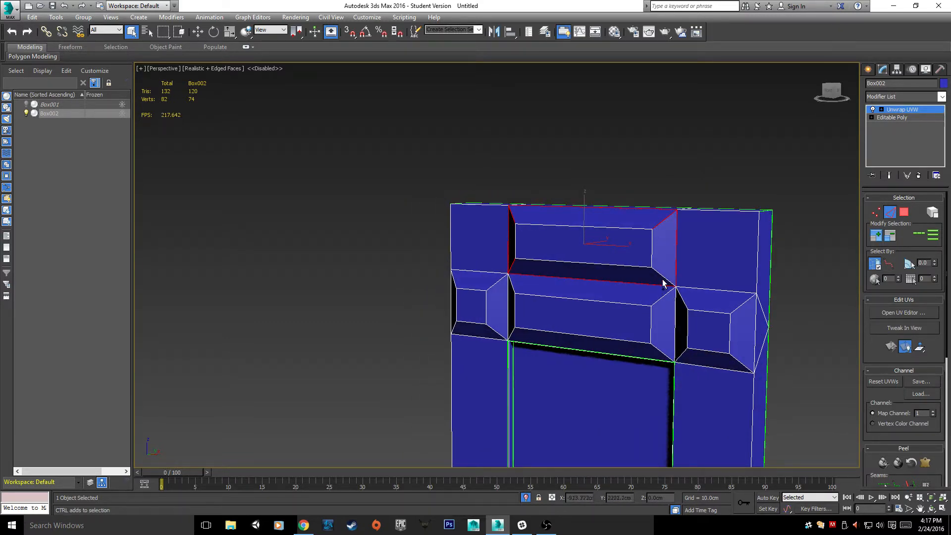
middle_click_drag(663, 278, 418, 253, "alt")
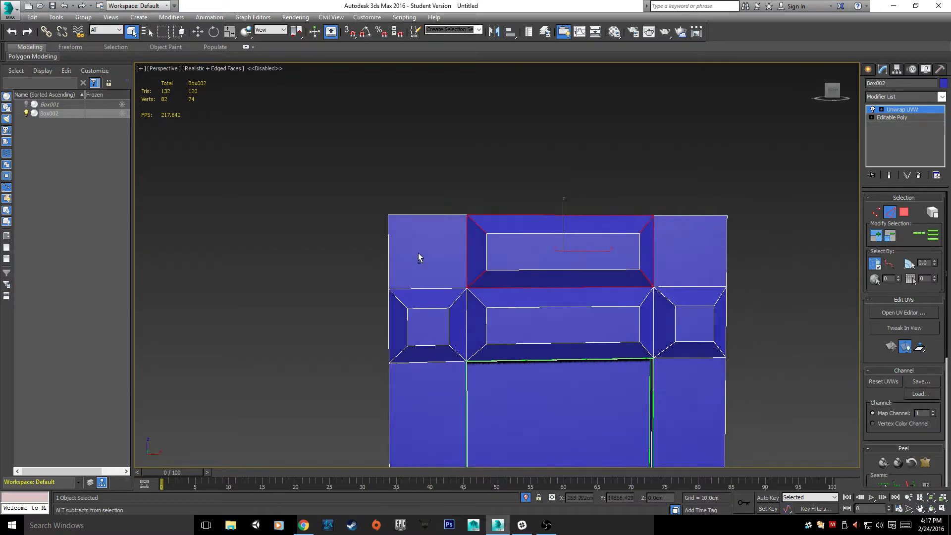
left_click(412, 272)
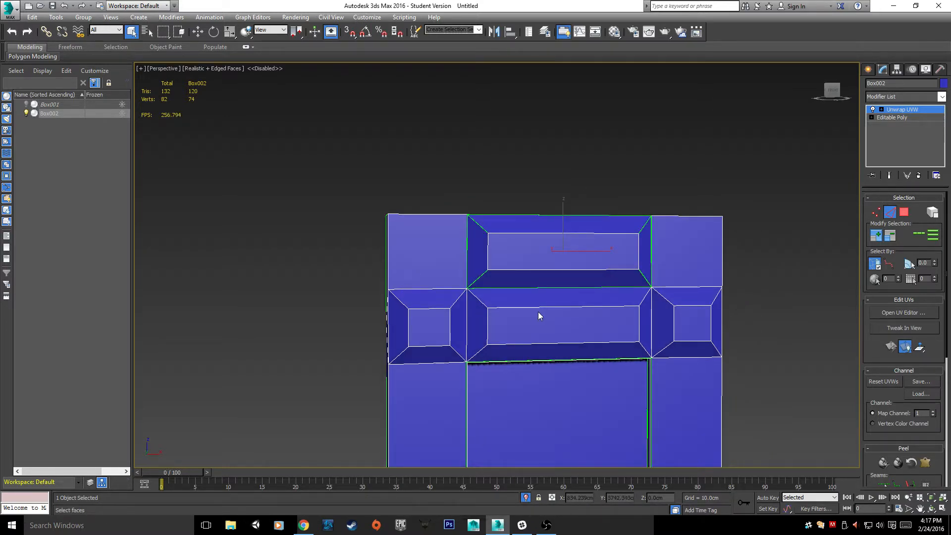
- Select the lower wide panel's left outline edge and four diagonal corner edges, and break them into UV seams
middle_click_drag(538, 311, 544, 312)
scroll(611, 254, "up", 5)
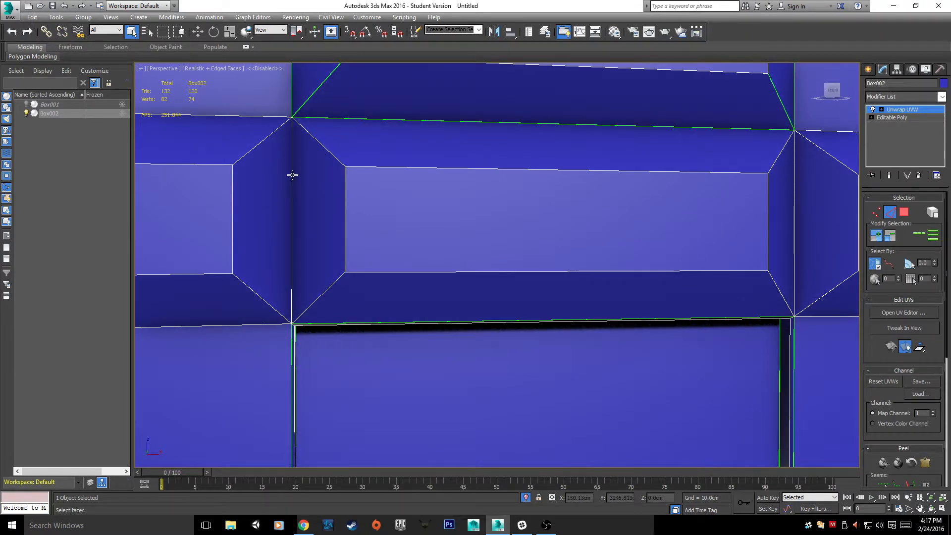
left_click(292, 176)
middle_click_drag(484, 463, 448, 346, "alt")
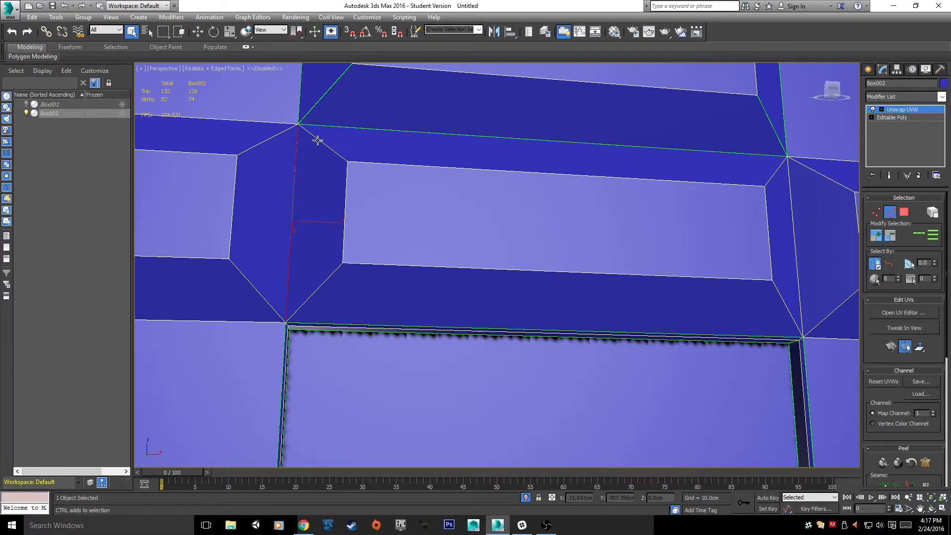
left_click(318, 140, "ctrl")
left_click(329, 276, "ctrl")
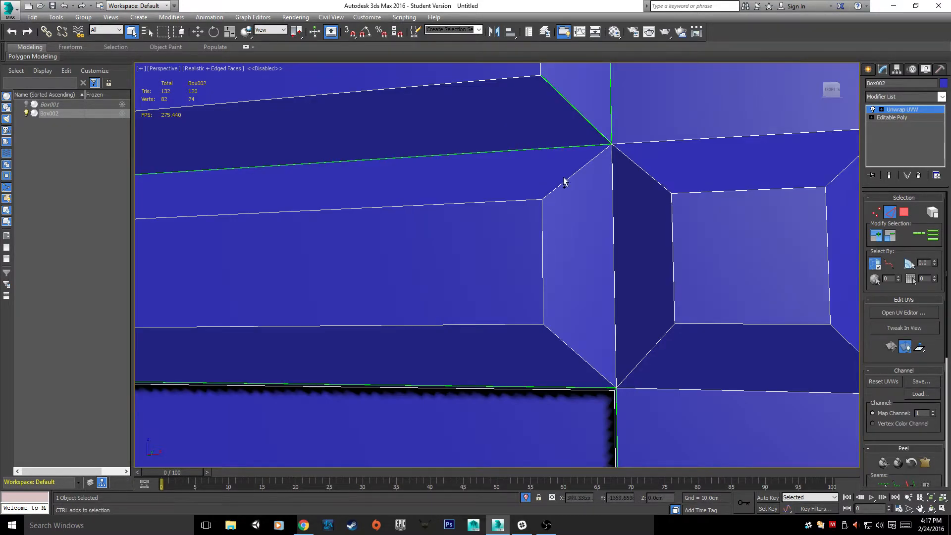
left_click(570, 177, "ctrl")
left_click(579, 356, "ctrl")
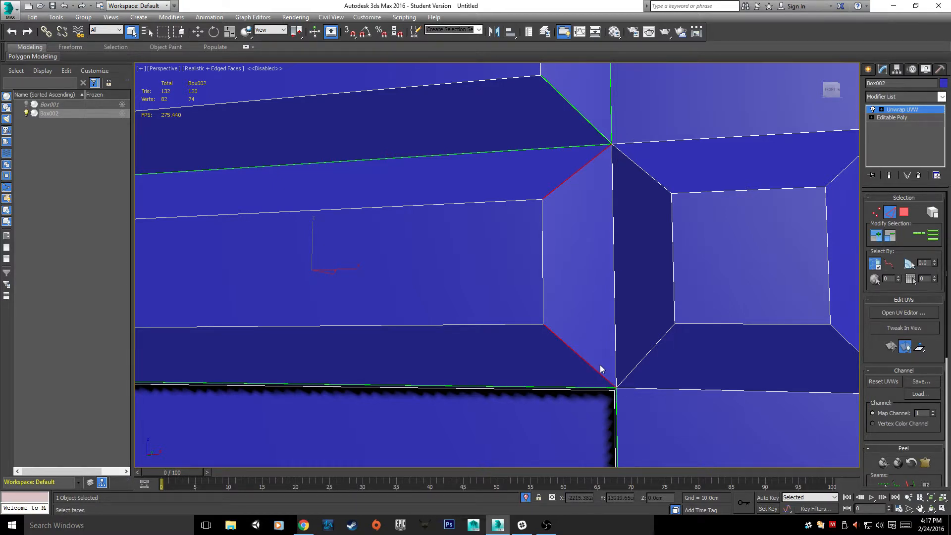
key("ctrl+b")
- Select the four outline edges of the small square bevelled panel to the right of the lower wide panel
left_click(615, 288)
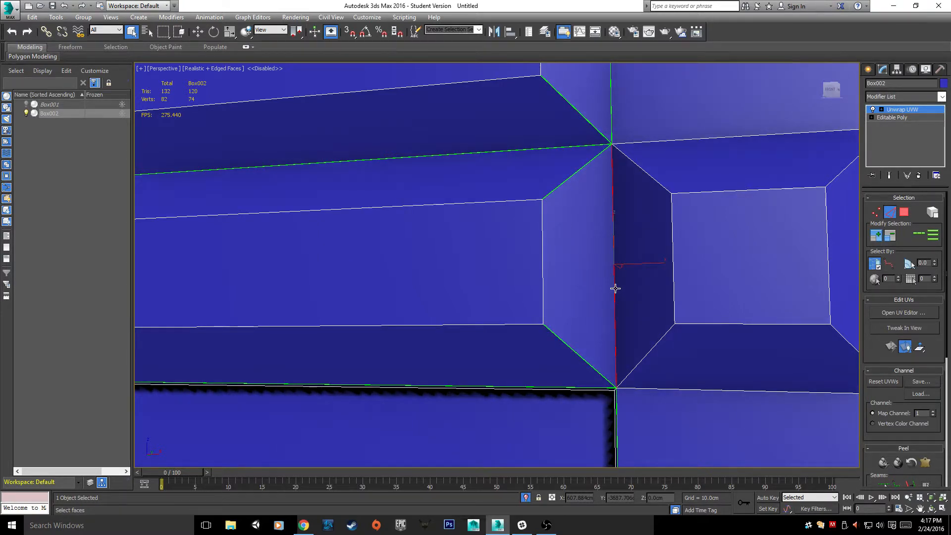
middle_click_drag(615, 289, 454, 302)
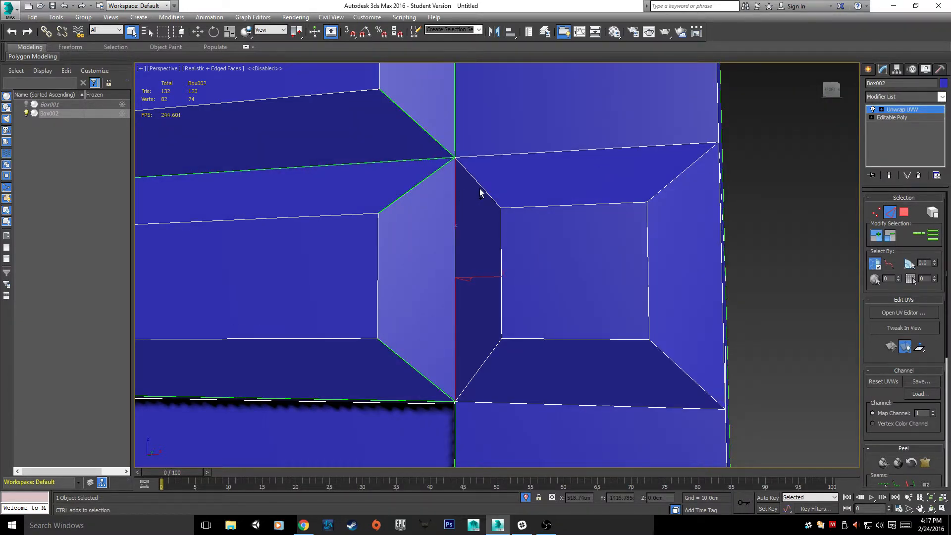
left_click(536, 153, "ctrl")
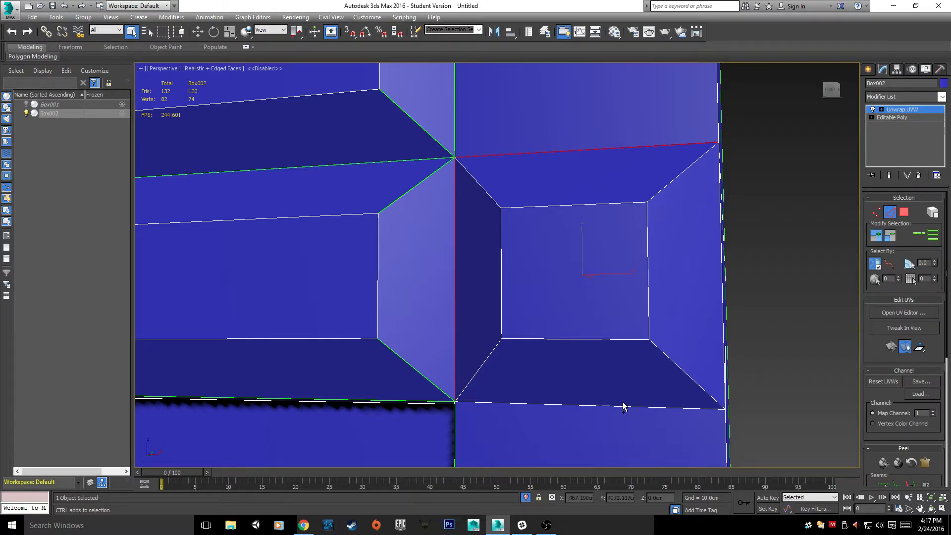
left_click(623, 404, "ctrl")
middle_click_drag(680, 387, 657, 392, "alt")
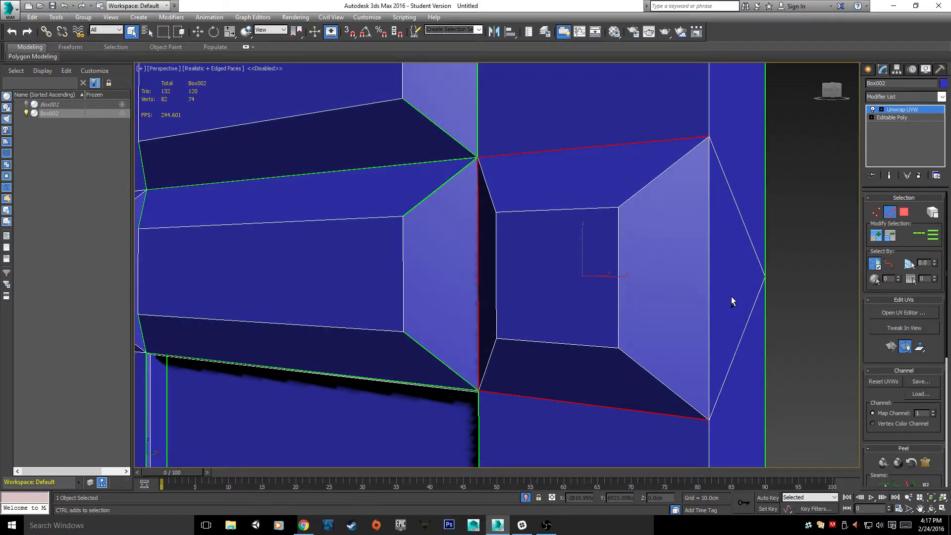
left_click(709, 263, "ctrl")
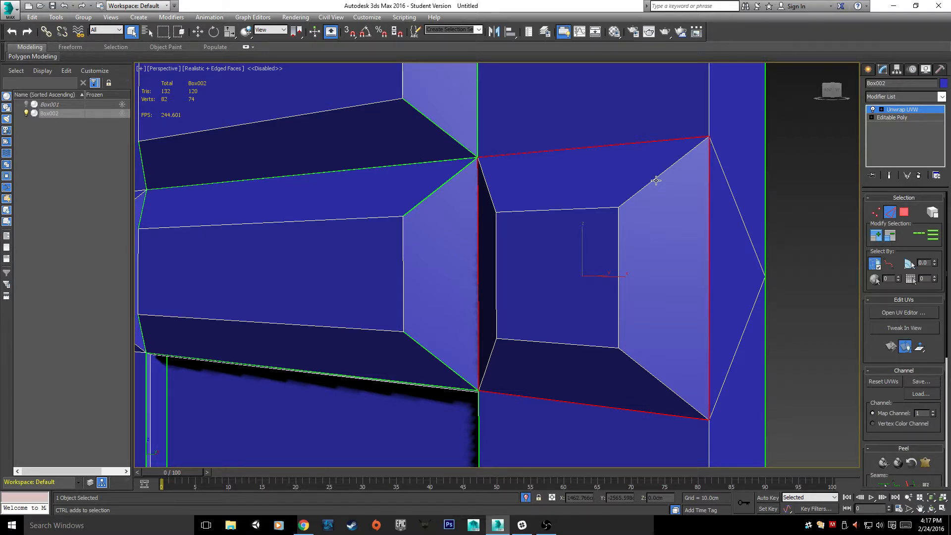
- Add the right small panel's four diagonal corner edges and break the selected edges into UV seams
left_click(656, 181, "ctrl")
left_click(641, 365, "ctrl")
middle_click_drag(640, 365, 492, 366, "alt")
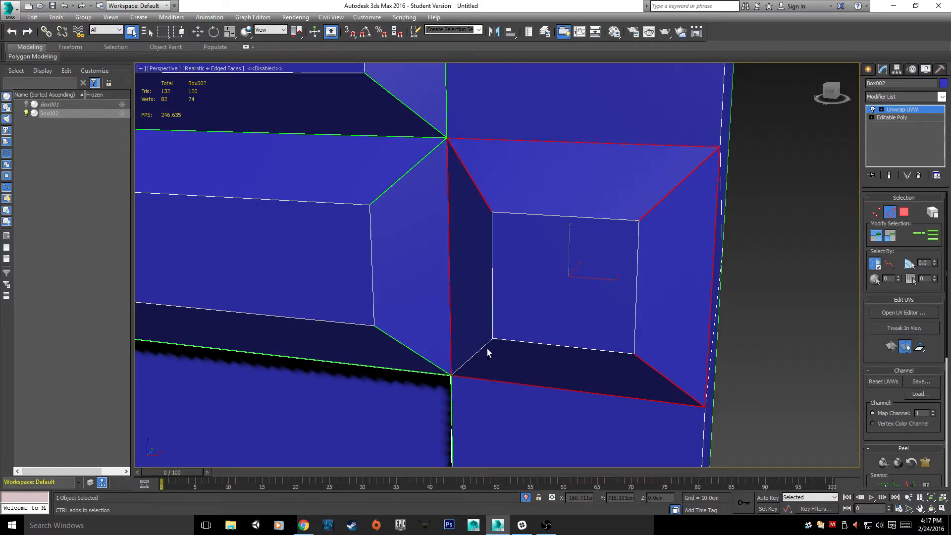
key("ctrl+b")
- Select the bottom, outer and top outline edges of the small square bevelled panel left of the lower wide panel
scroll(484, 358, "down", 5)
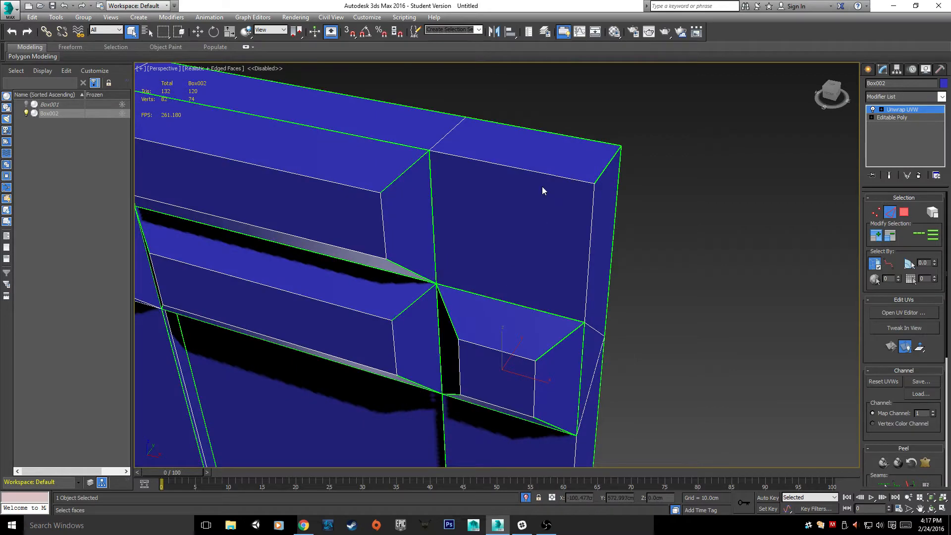
middle_click_drag(542, 188, 533, 295)
scroll(612, 155, "up", 5)
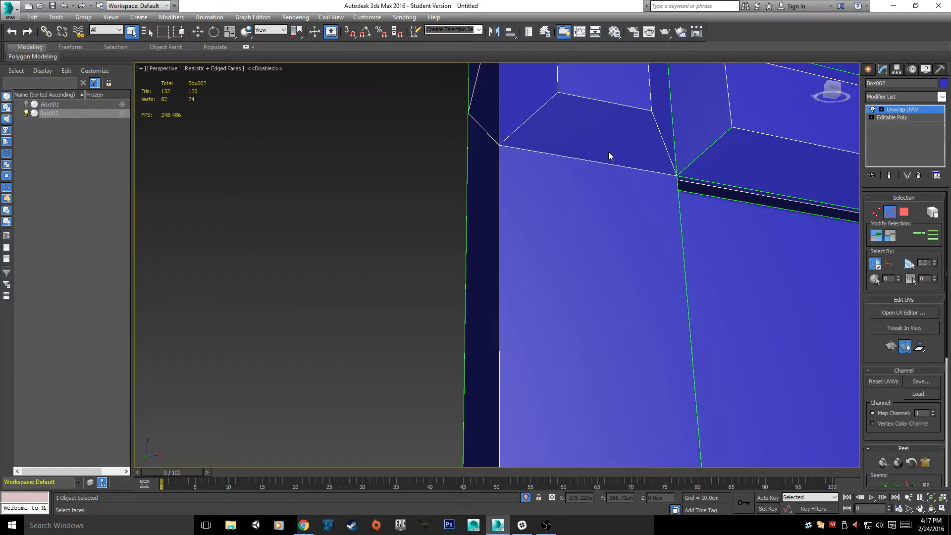
scroll(609, 156, "up", 3)
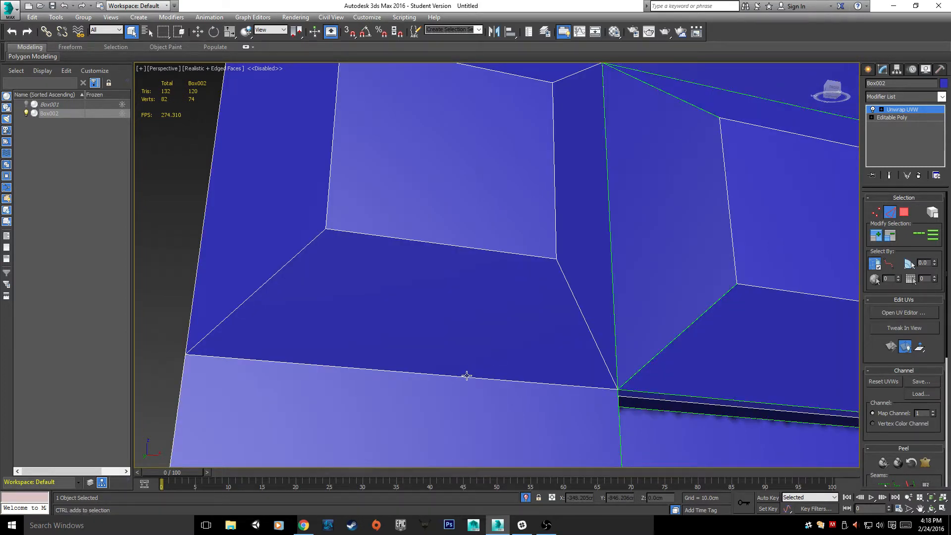
middle_click_drag(467, 375, 556, 255, "alt")
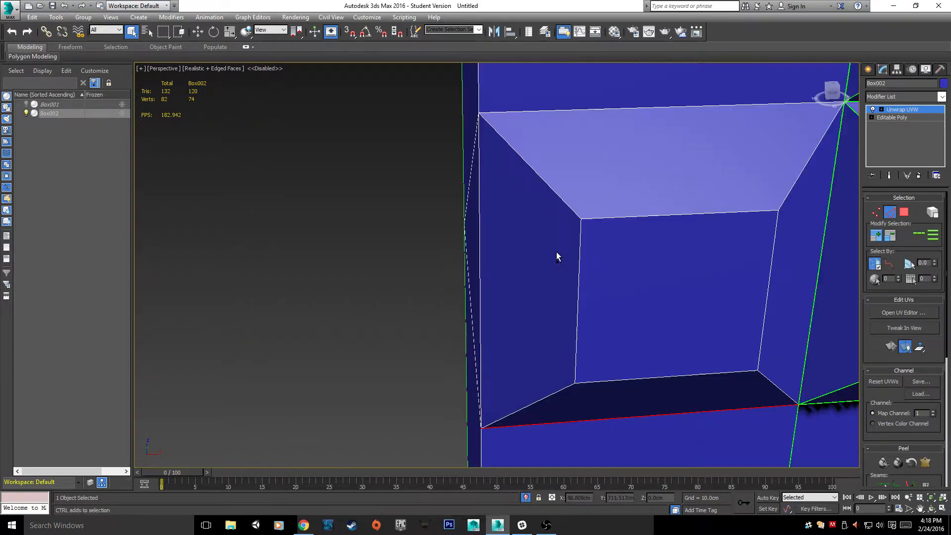
left_click(488, 228, "ctrl")
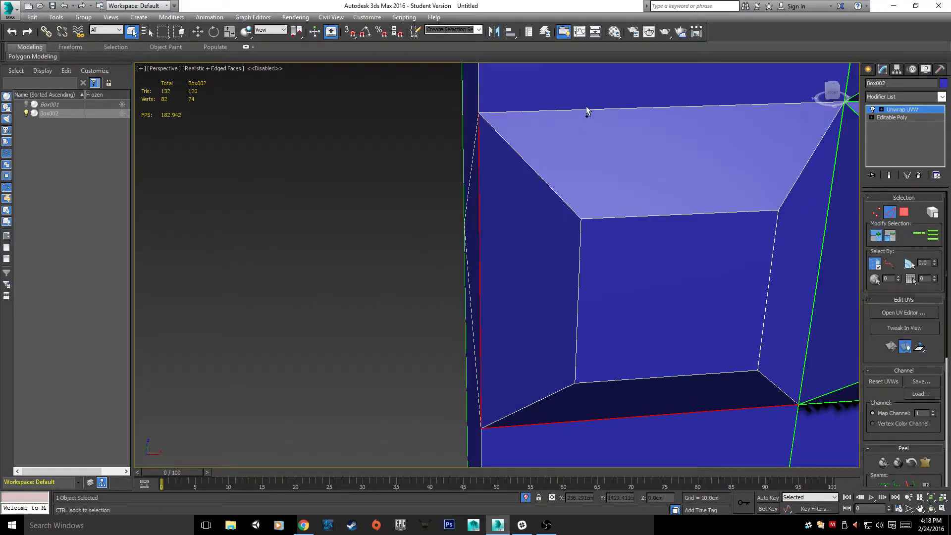
left_click(585, 110, "ctrl")
- Add the left small panel's four diagonal corner edges and break the selection into UV seams
left_click(539, 176, "ctrl")
middle_click_drag(704, 247, 606, 249, "alt")
left_click(545, 193, "ctrl")
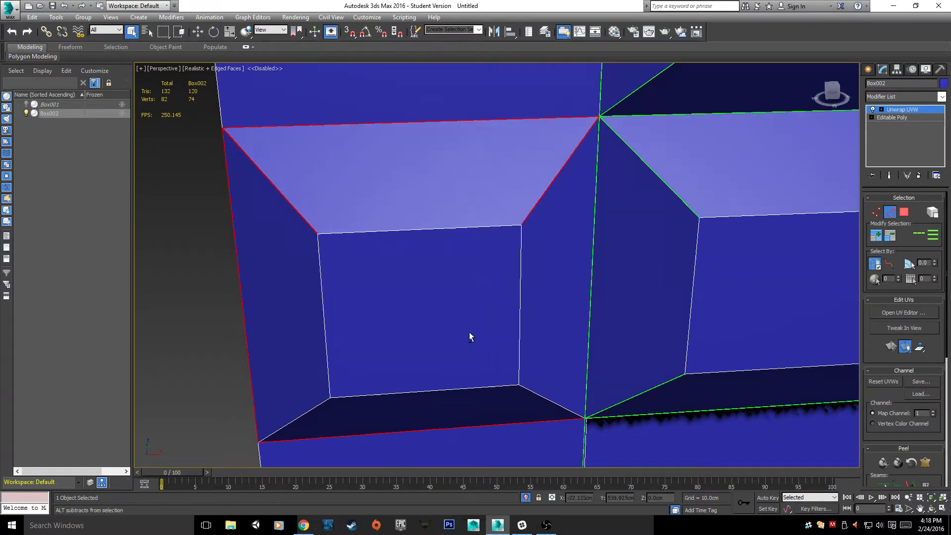
middle_click_drag(469, 333, 478, 268, "alt")
left_click(567, 290, "ctrl")
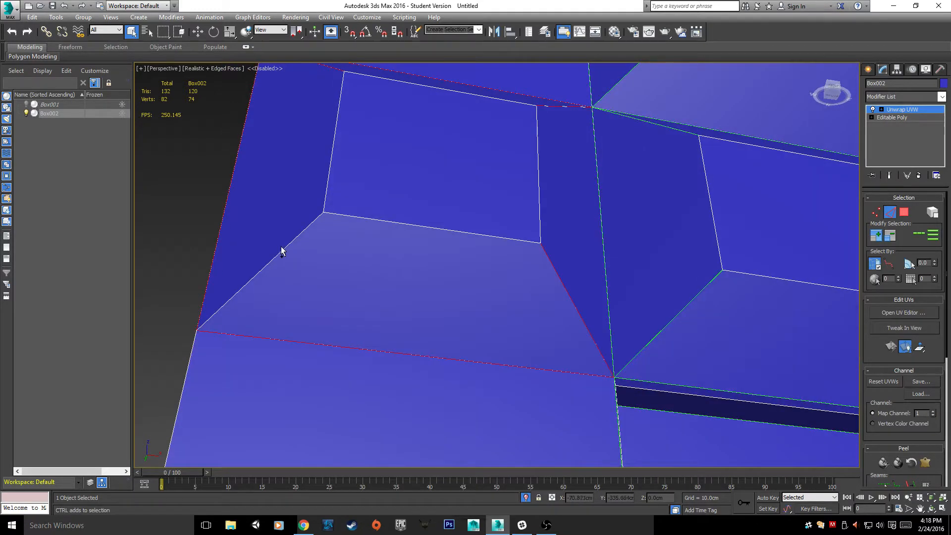
left_click(286, 248, "ctrl")
scroll(385, 316, "down", 10)
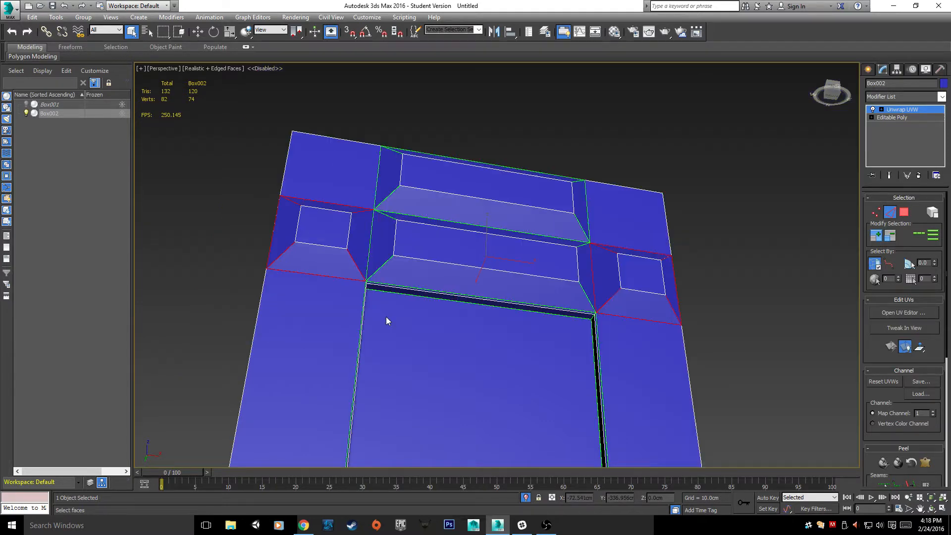
middle_click_drag(386, 317, 408, 293, "alt")
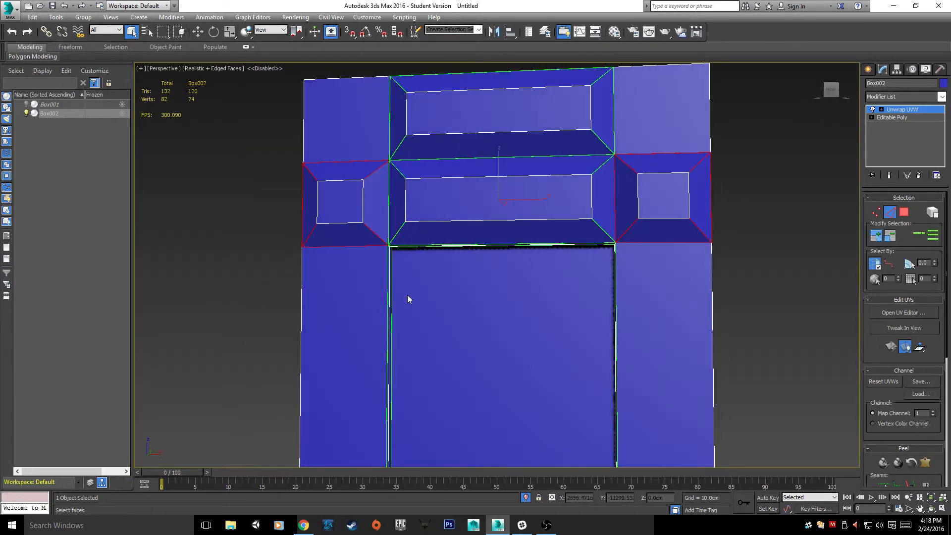
key("ctrl+b")
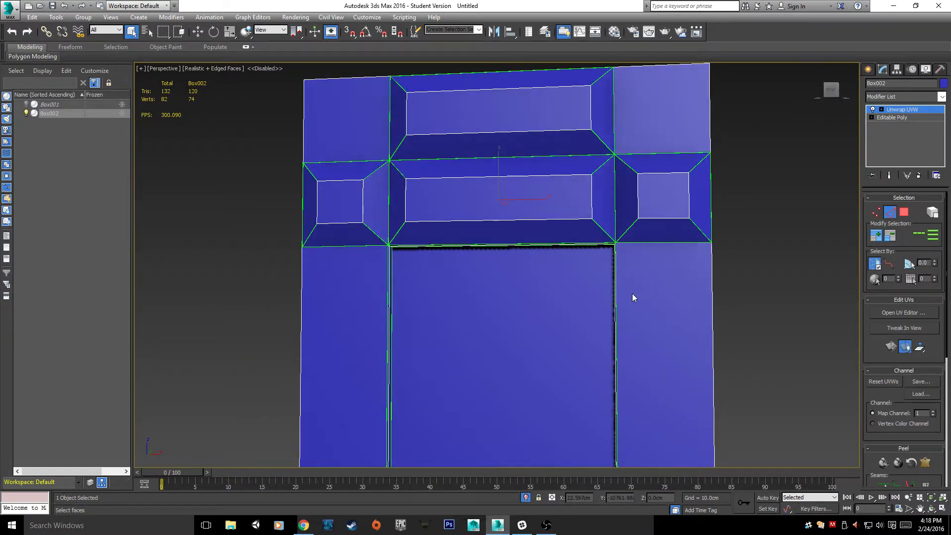
- Select the top edges of the right base moulding, where it meets the wall's front and side, and break them into UV seams
scroll(632, 293, "up", 4)
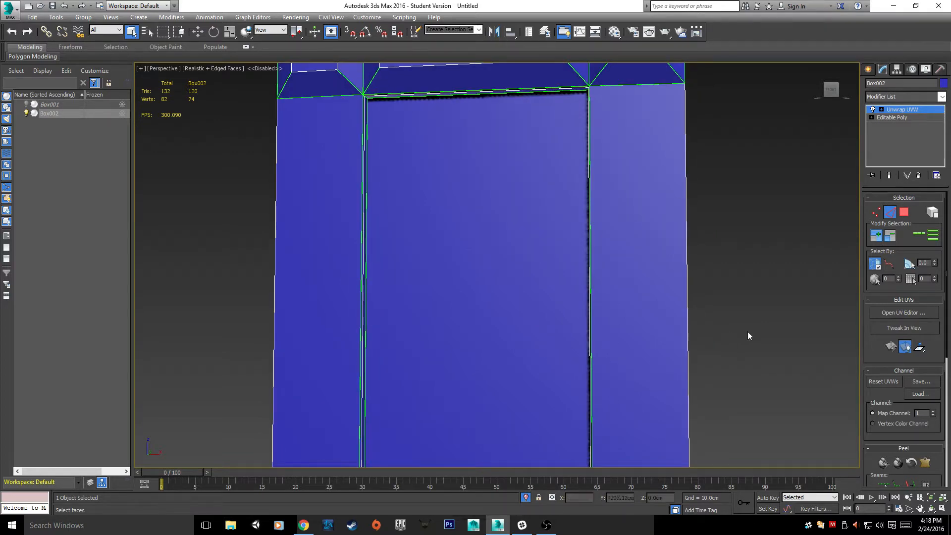
middle_click_drag(747, 334, 456, 360, "alt")
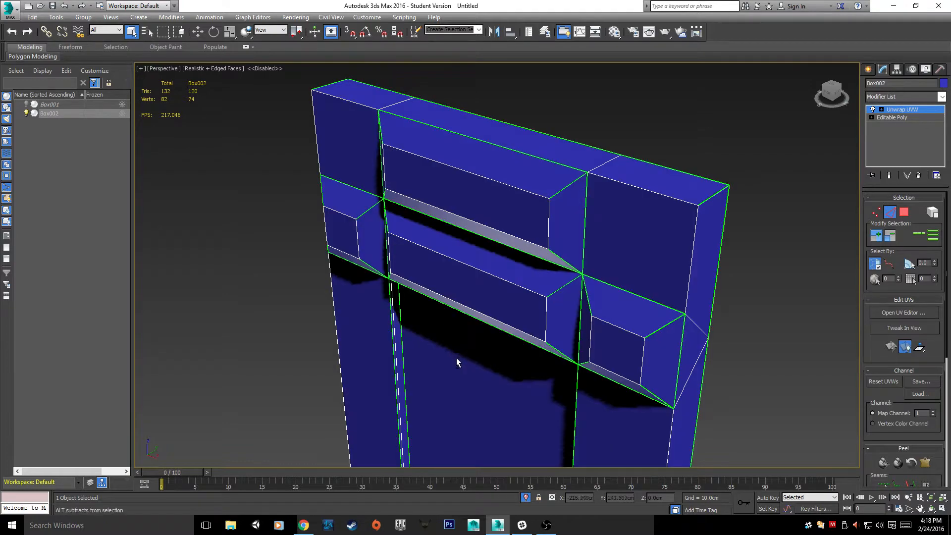
middle_click_drag(635, 196, 432, 283, "alt")
scroll(579, 288, "up", 5)
scroll(589, 225, "up", 4)
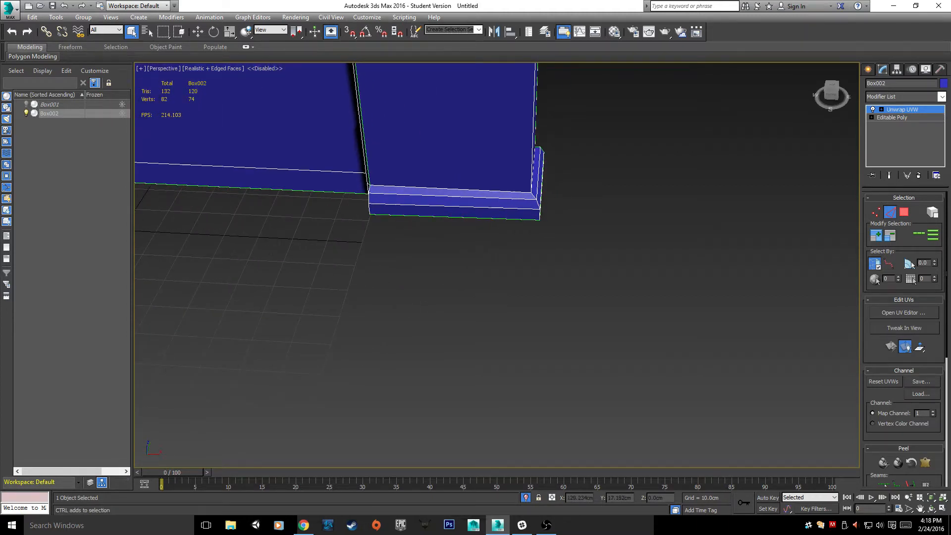
scroll(608, 189, "up", 5)
scroll(602, 190, "down", 2)
middle_click_drag(600, 193, 589, 285)
scroll(545, 267, "down", 2)
scroll(296, 206, "down", 1)
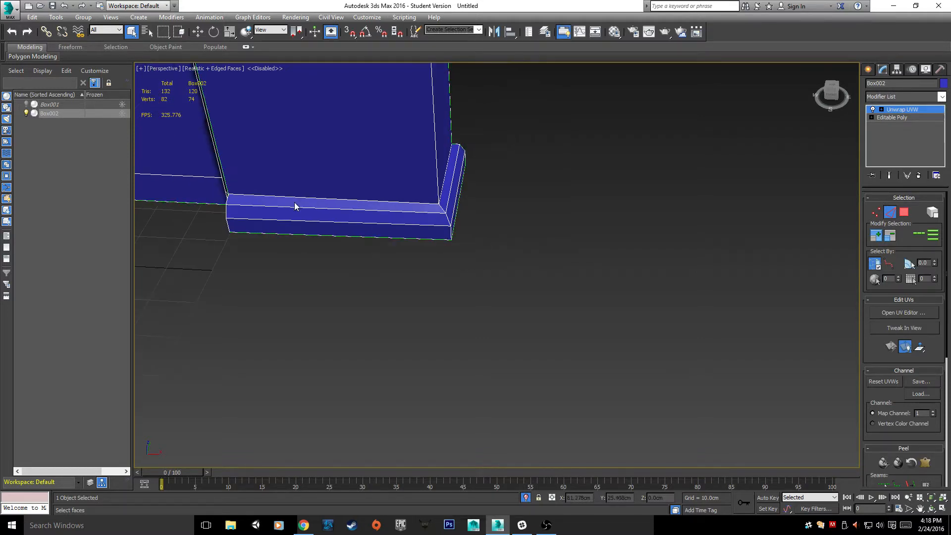
scroll(316, 217, "up", 1)
left_click(348, 197)
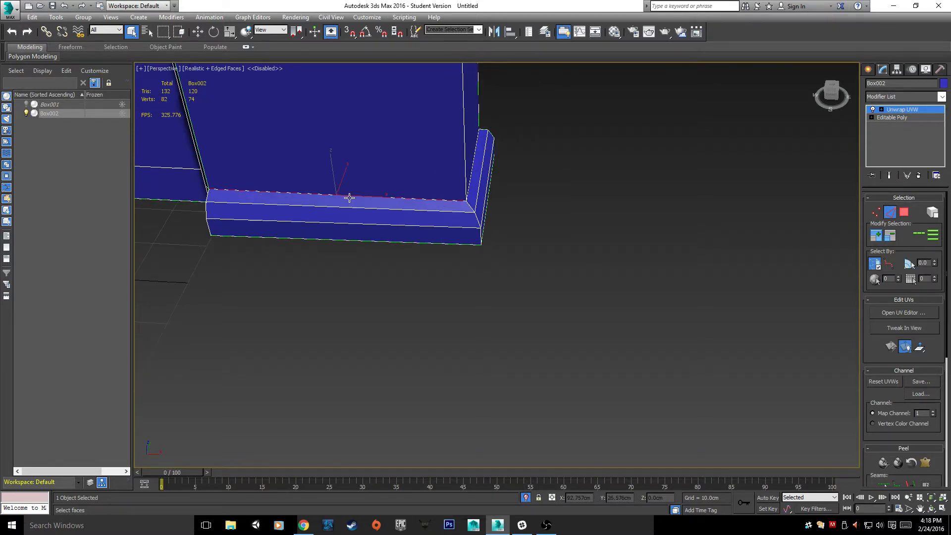
middle_click_drag(488, 194, 474, 276, "alt")
left_click(441, 243, "ctrl")
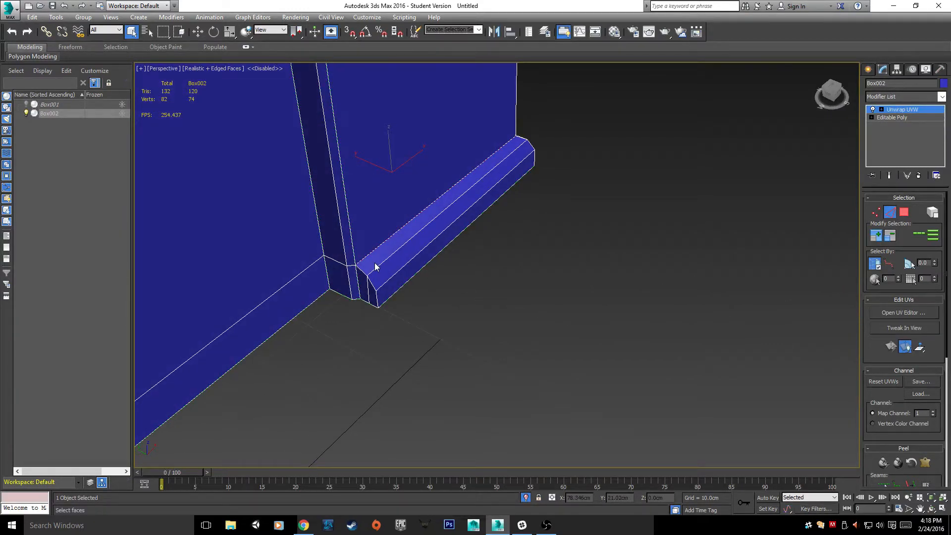
scroll(346, 314, "up", 2)
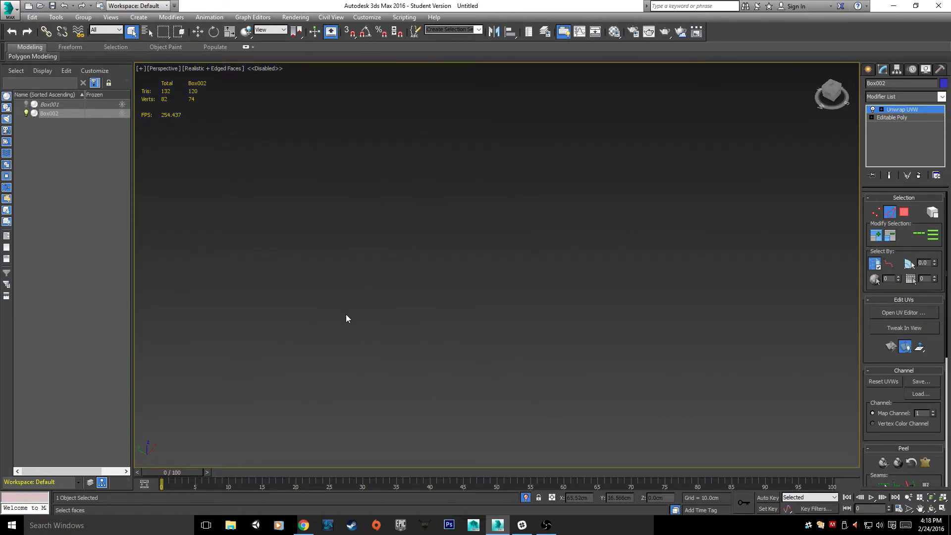
scroll(345, 319, "down", 3)
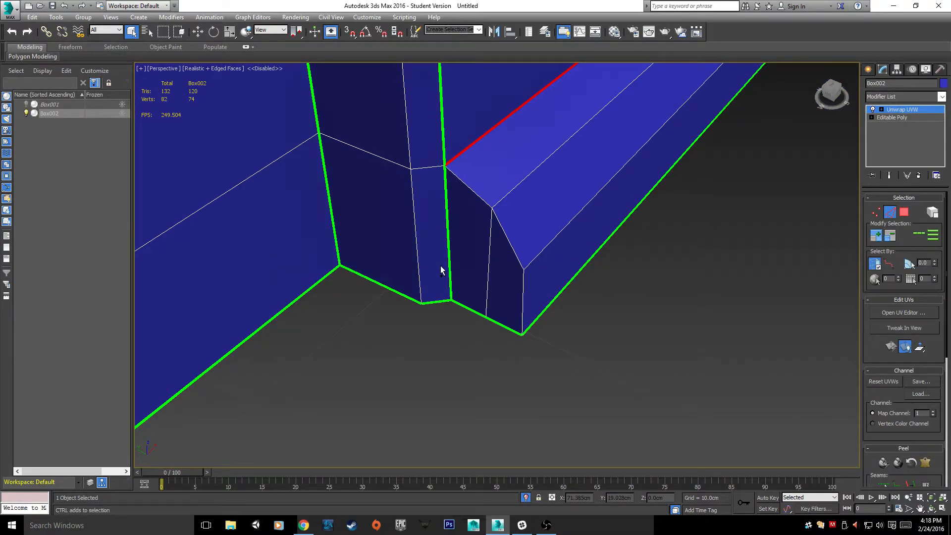
scroll(442, 270, "down", 2)
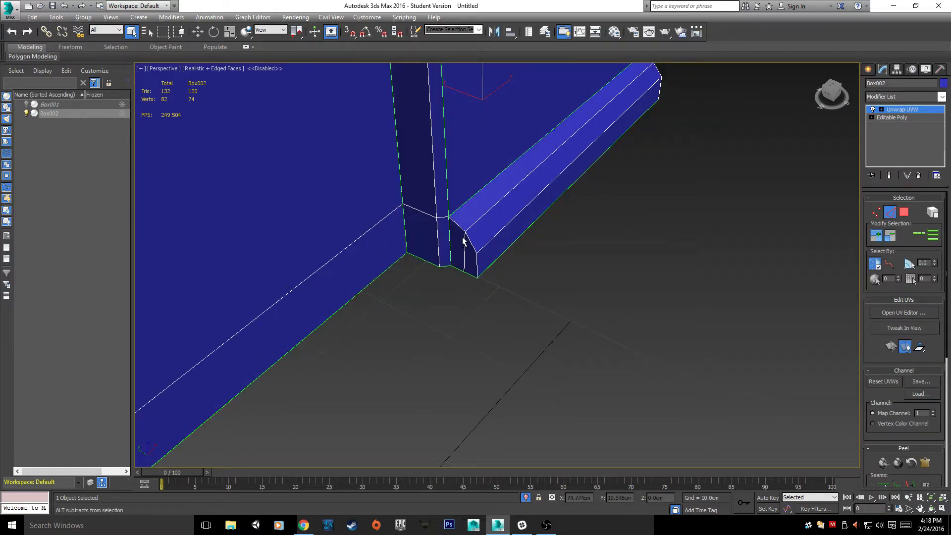
- Select the outer vertical and slanted edges on the right moulding's recess-side end and break them into UV seams
scroll(463, 241, "up", 3)
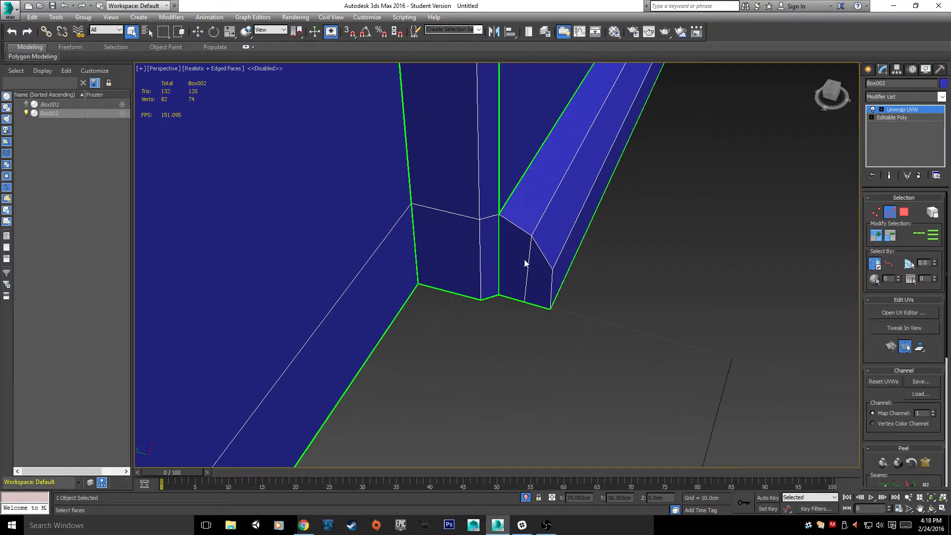
scroll(551, 306, "up", 2)
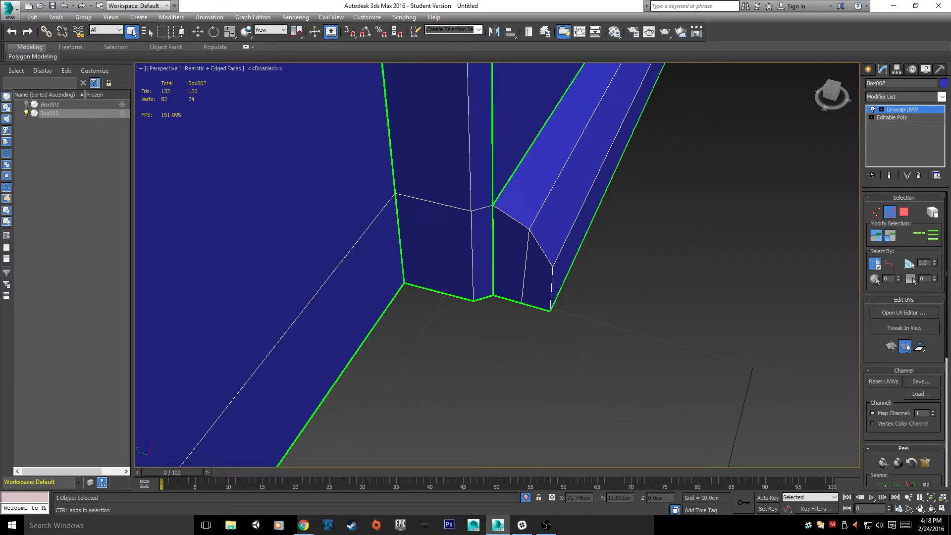
left_click(551, 280)
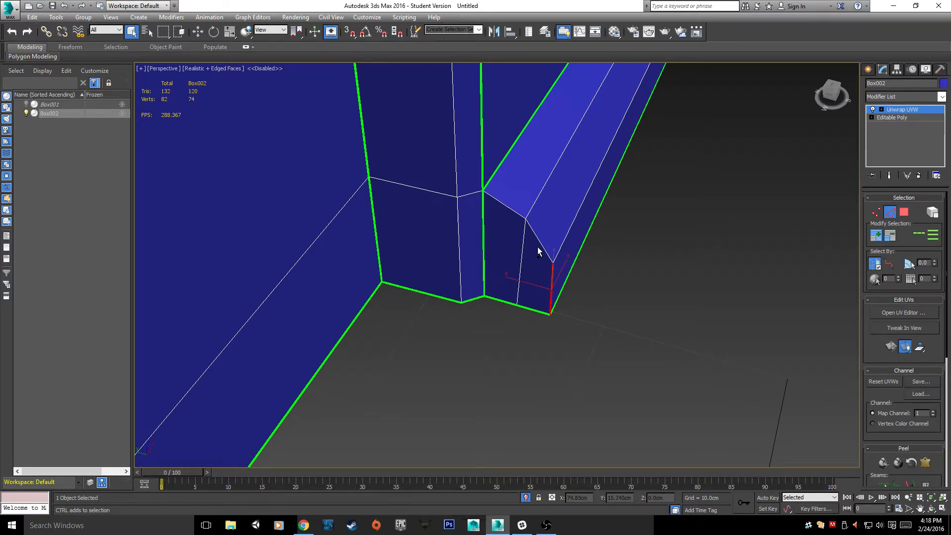
middle_click_drag(654, 312, 621, 342, "alt")
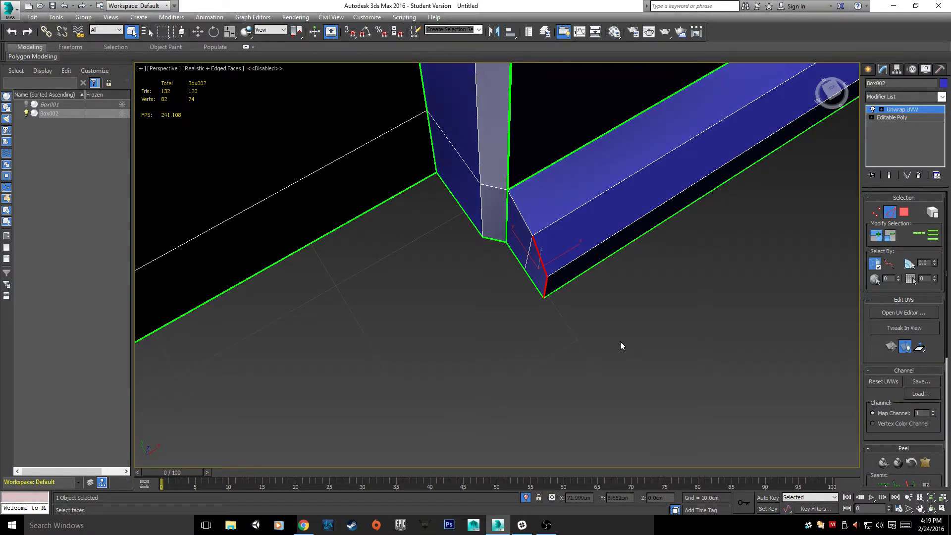
left_click(622, 345)
middle_click_drag(556, 301, 570, 240, "alt")
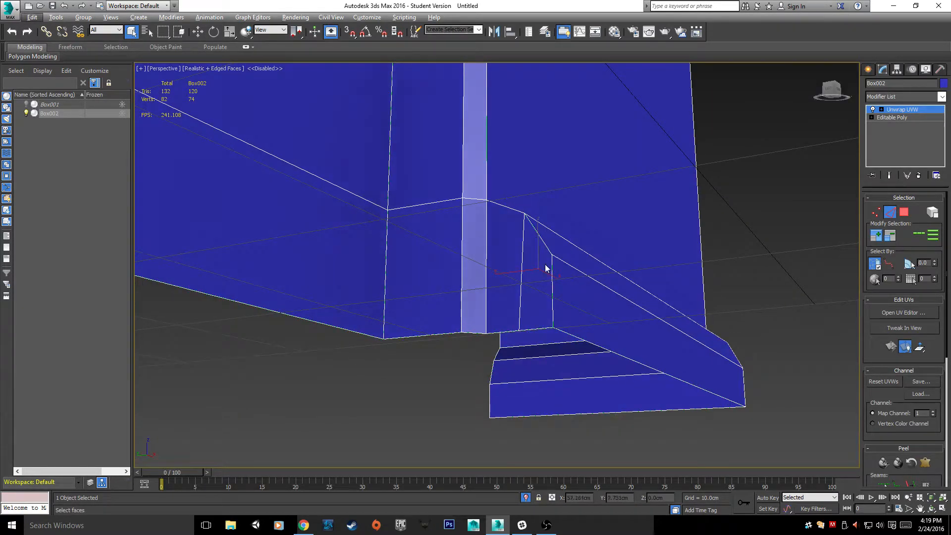
middle_click_drag(581, 289, 573, 324, "alt")
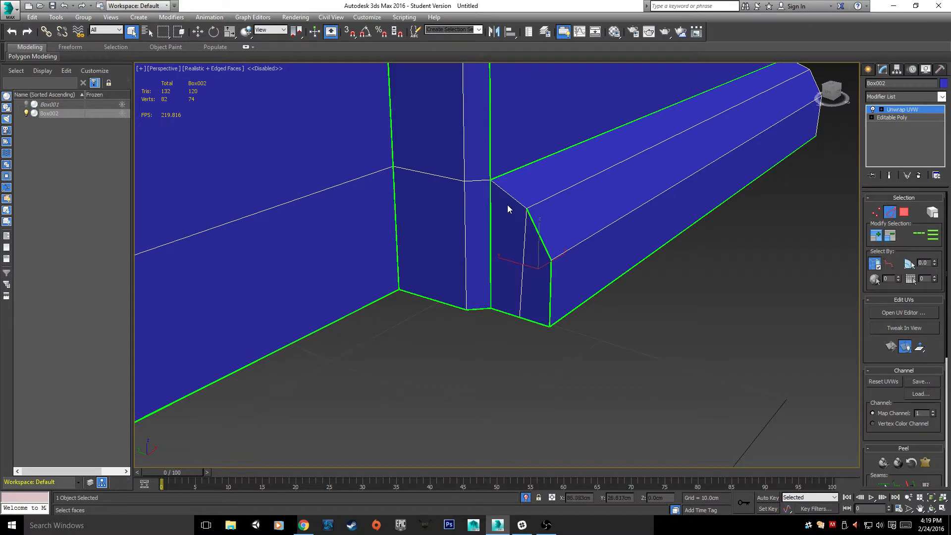
- Break UV seams along the left base moulding's top front edge and the slanted and vertical edges of its recess-side end
middle_click_drag(507, 204, 615, 326, "alt")
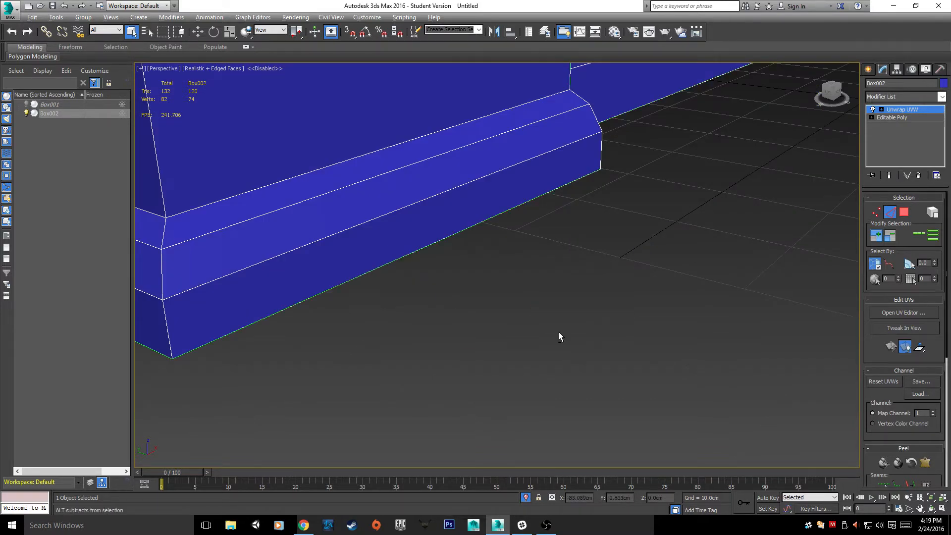
middle_click_drag(558, 332, 634, 354, "alt")
left_click(618, 296)
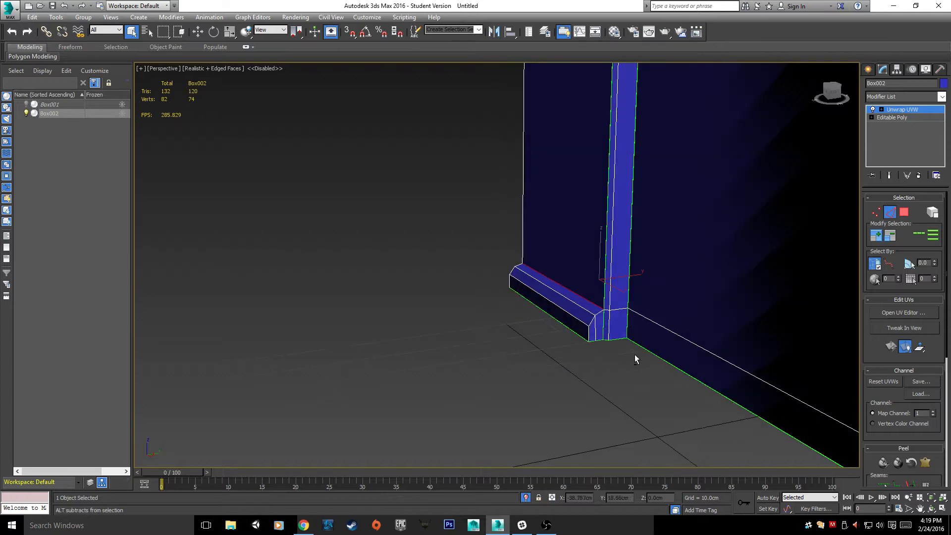
scroll(634, 354, "up", 3)
scroll(598, 330, "up", 4)
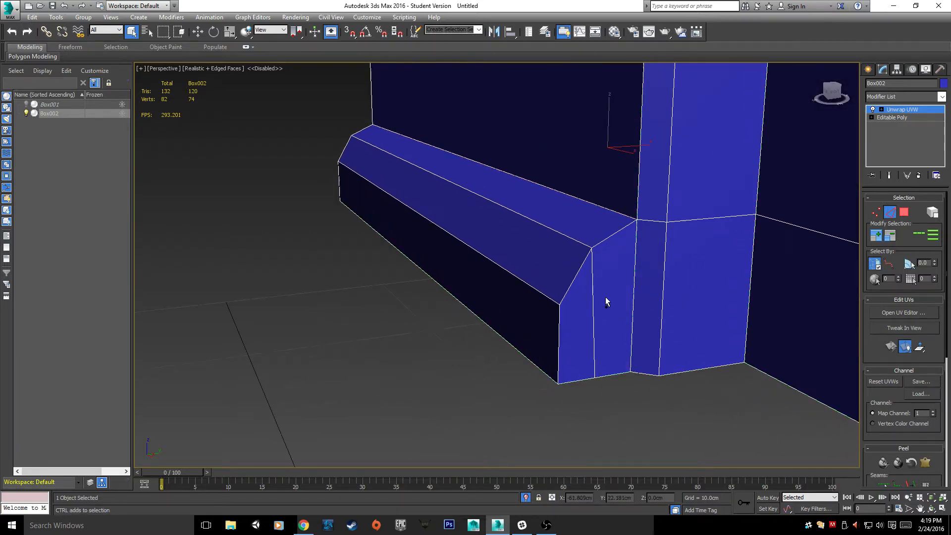
left_click(569, 291, "ctrl")
left_click(557, 337, "ctrl")
scroll(579, 367, "down", 8)
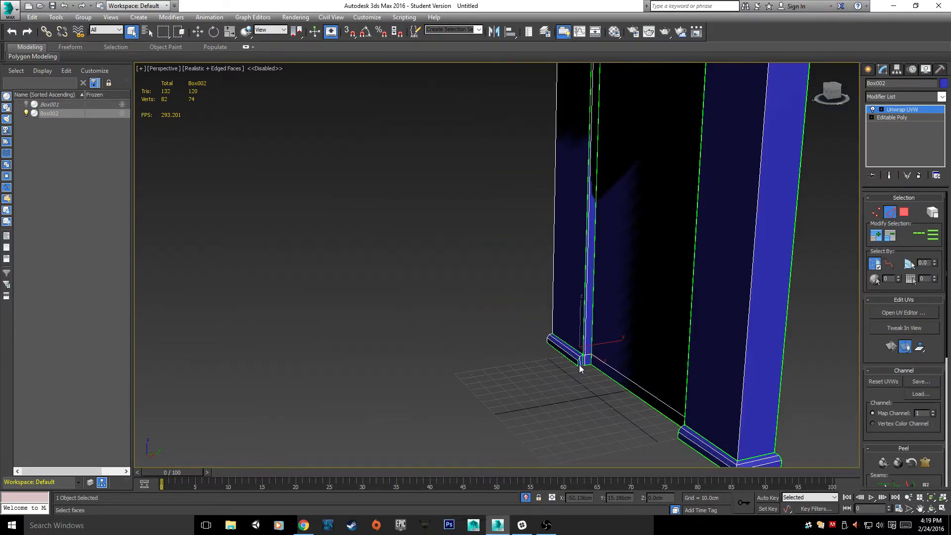
- Open the UV editor for Box002 and enlarge its window so the whole UV layout can be viewed
middle_click_drag(578, 364, 516, 325, "alt")
scroll(383, 334, "up", 5)
middle_click_drag(383, 334, 350, 238)
scroll(628, 319, "down", 8)
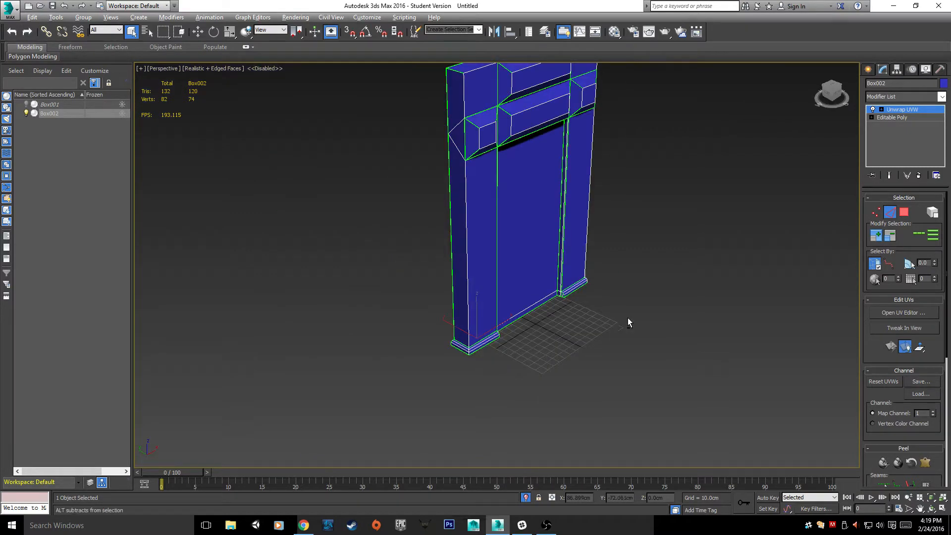
middle_click_drag(628, 319, 766, 334, "alt")
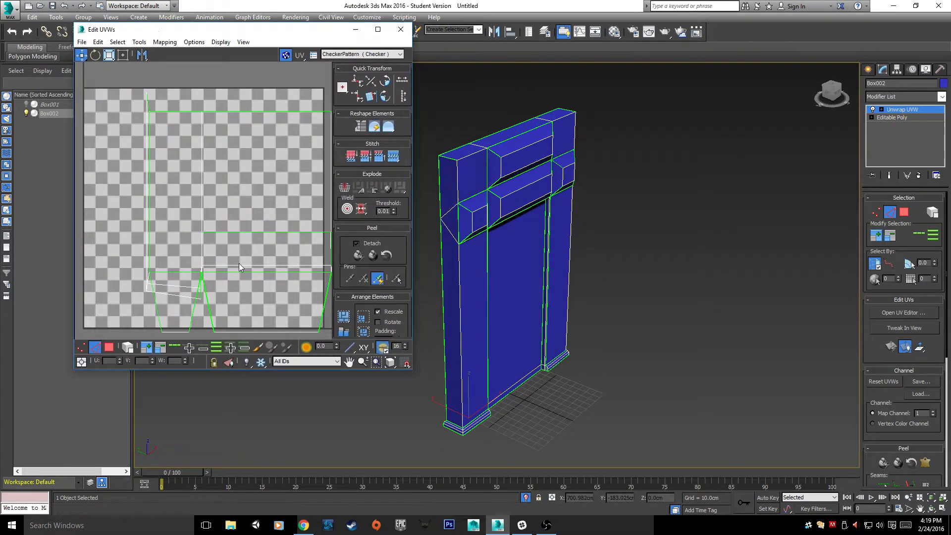
left_click_drag(411, 369, 846, 478)
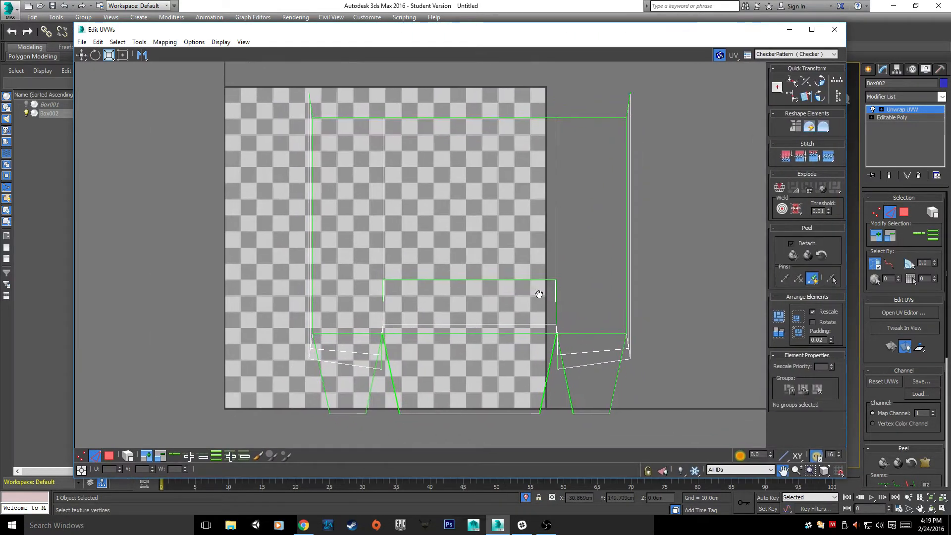
scroll(441, 261, "down", 3)
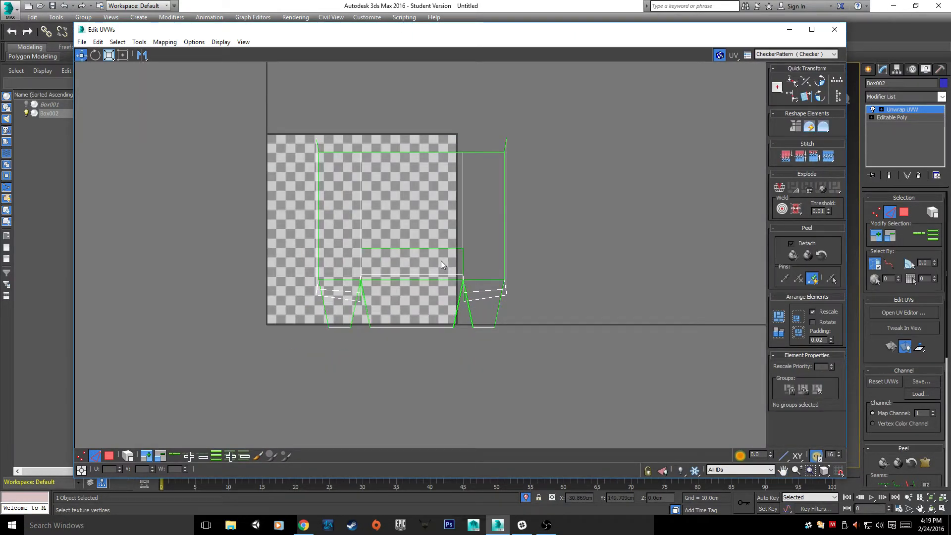
middle_click_drag(441, 261, 433, 302)
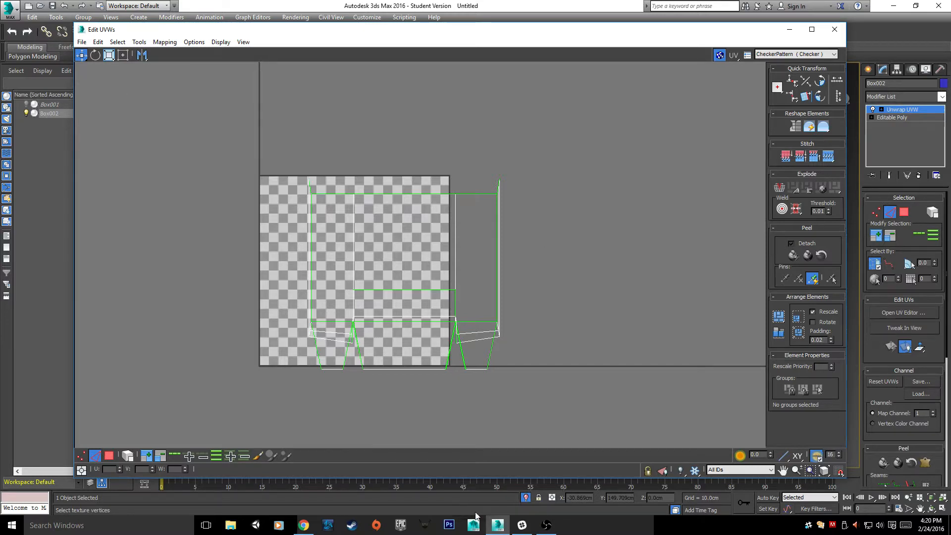
- Enable polygon selection by element and move the large three-part rectangular shell slightly up and away from the overlapping UVs
mouse_move(498, 523)
left_click(82, 456)
left_click(105, 458)
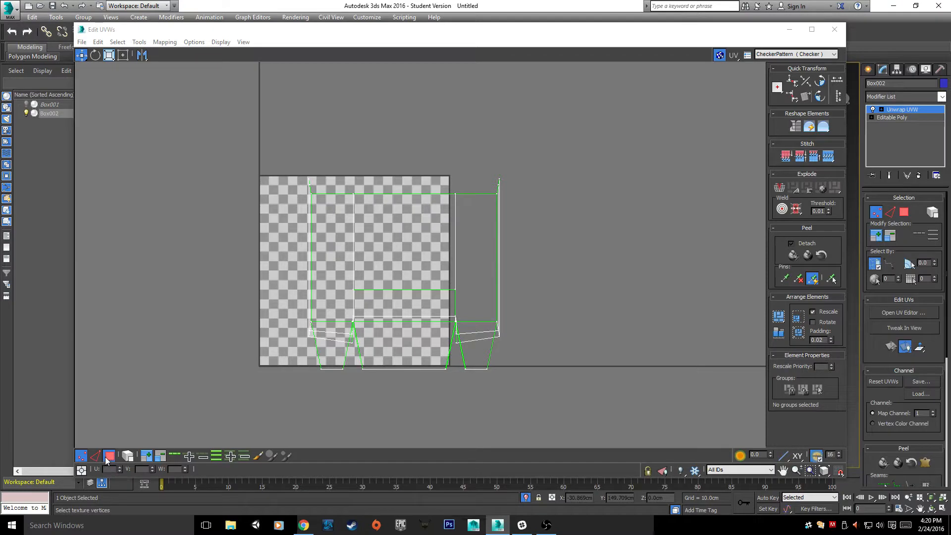
left_click(95, 455)
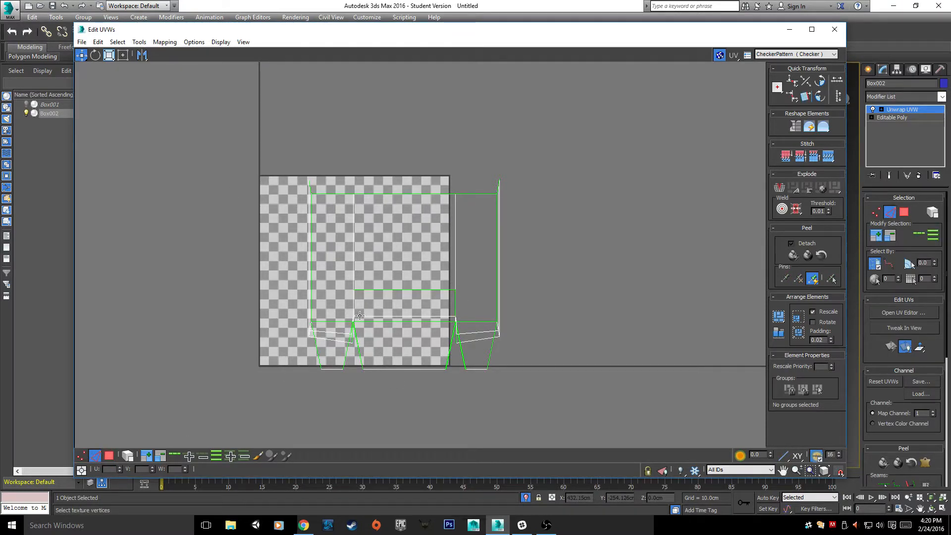
left_click(128, 455)
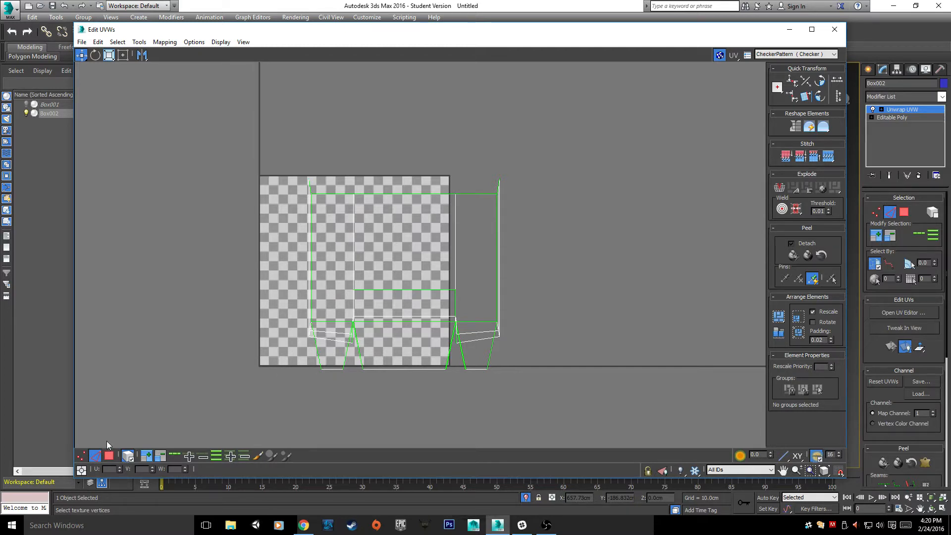
left_click(109, 456)
left_click(389, 227)
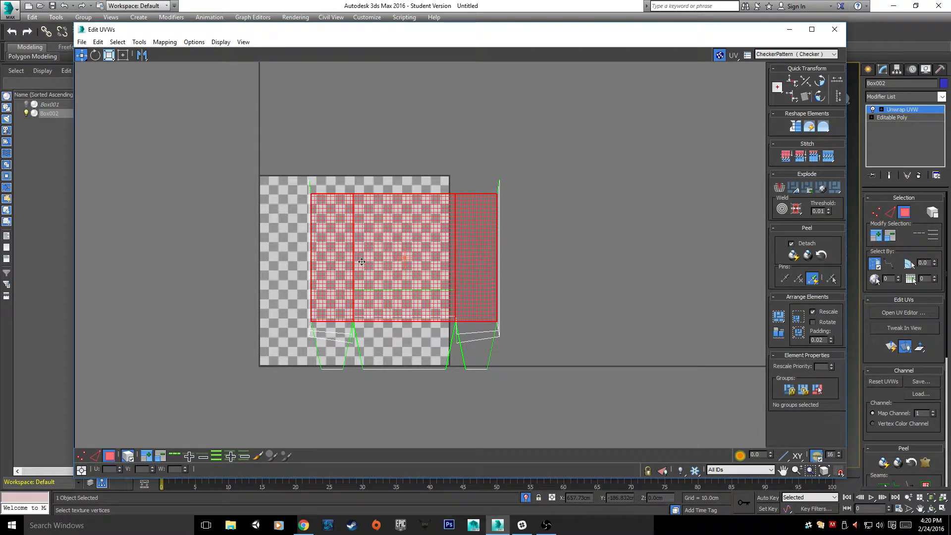
left_click_drag(388, 227, 430, 193)
scroll(239, 232, "down", 3)
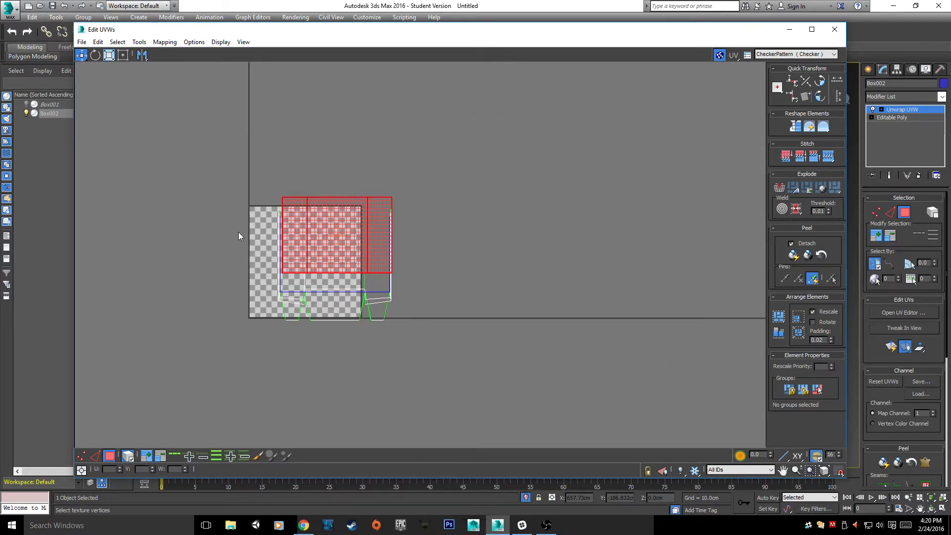
- Select all the UV shells, relax them by polygon angles until they flatten out, and close the Relax tool
left_click_drag(202, 159, 468, 418)
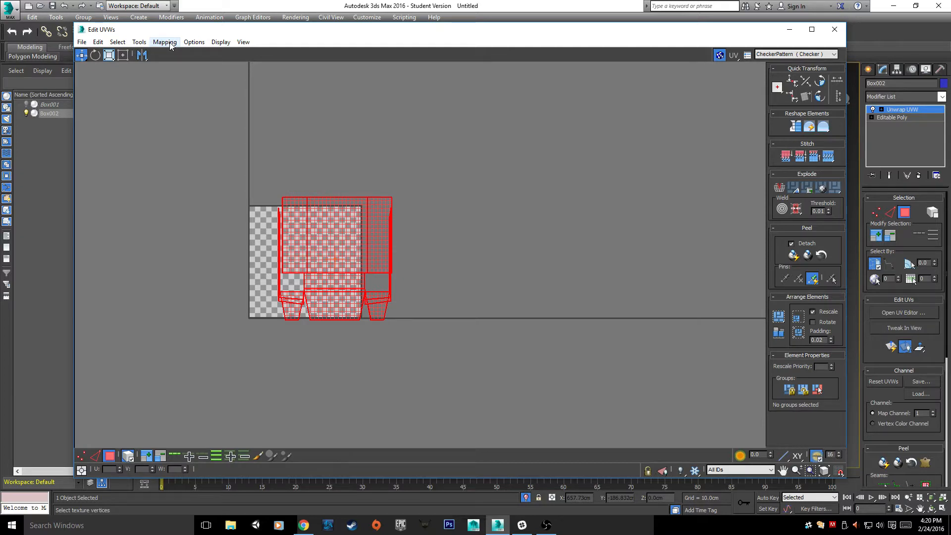
left_click(139, 41)
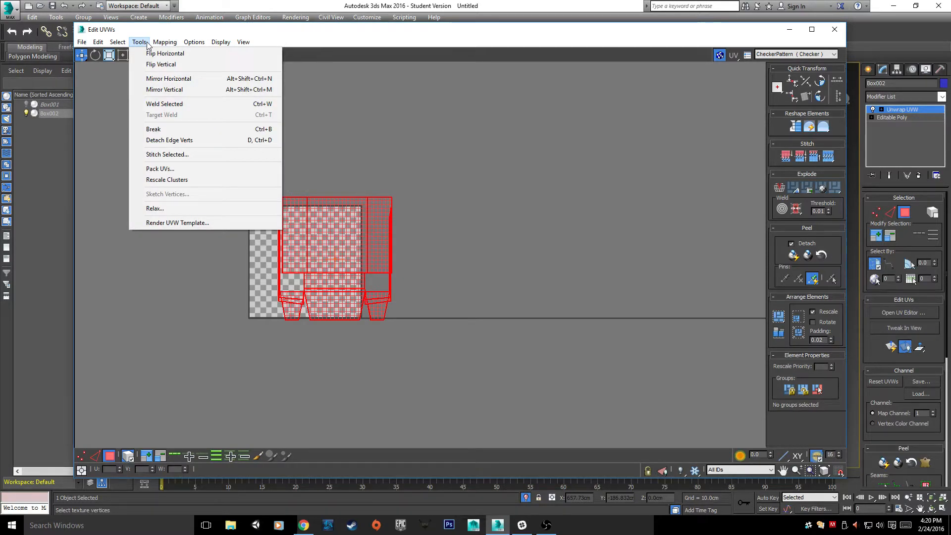
left_click(190, 210)
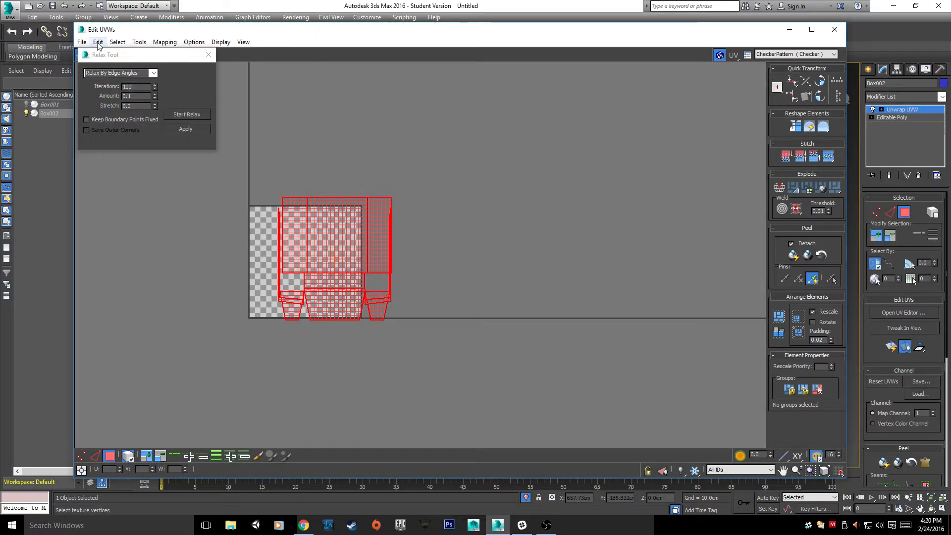
left_click_drag(136, 58, 739, 90)
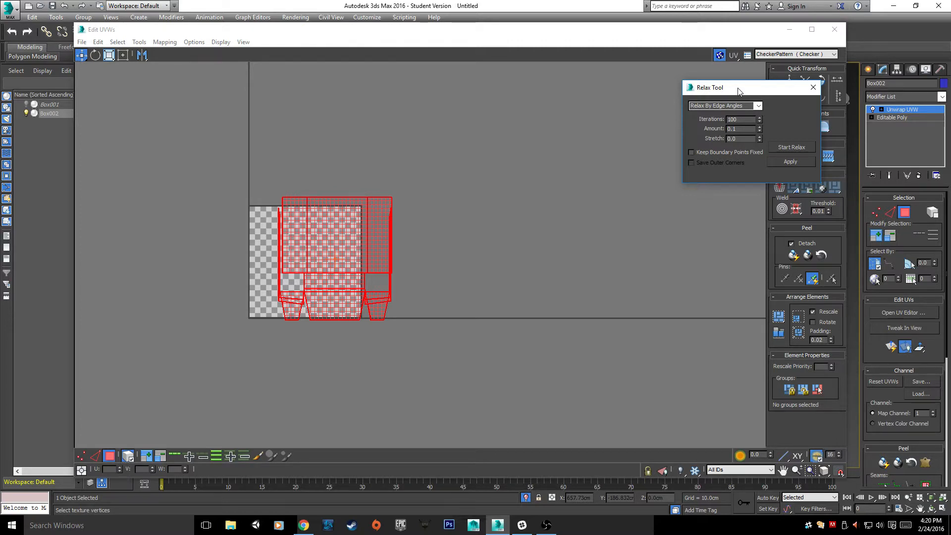
left_click(758, 106)
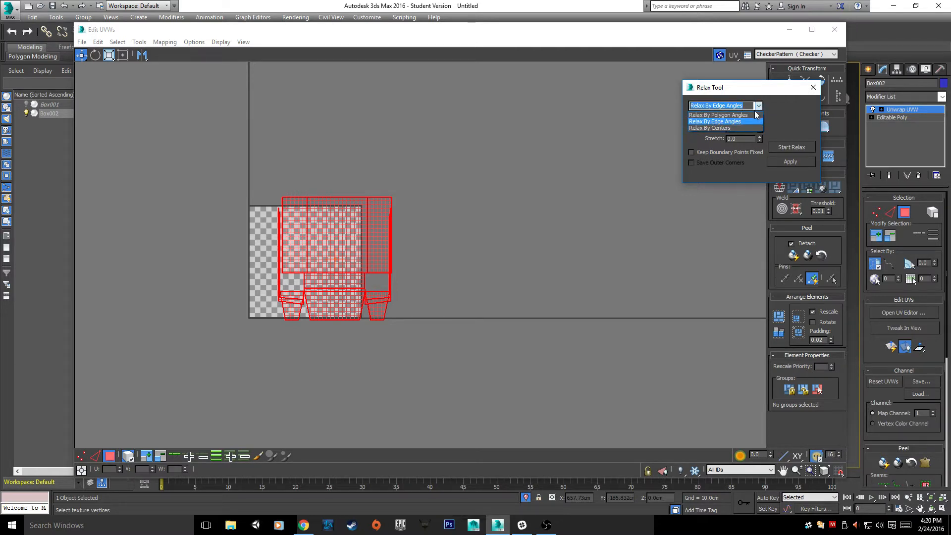
left_click(729, 115)
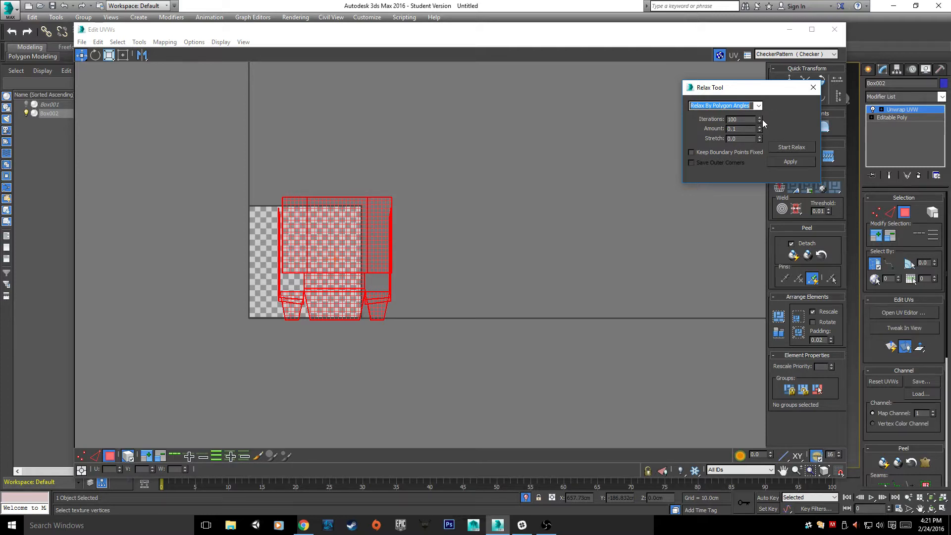
left_click(790, 146)
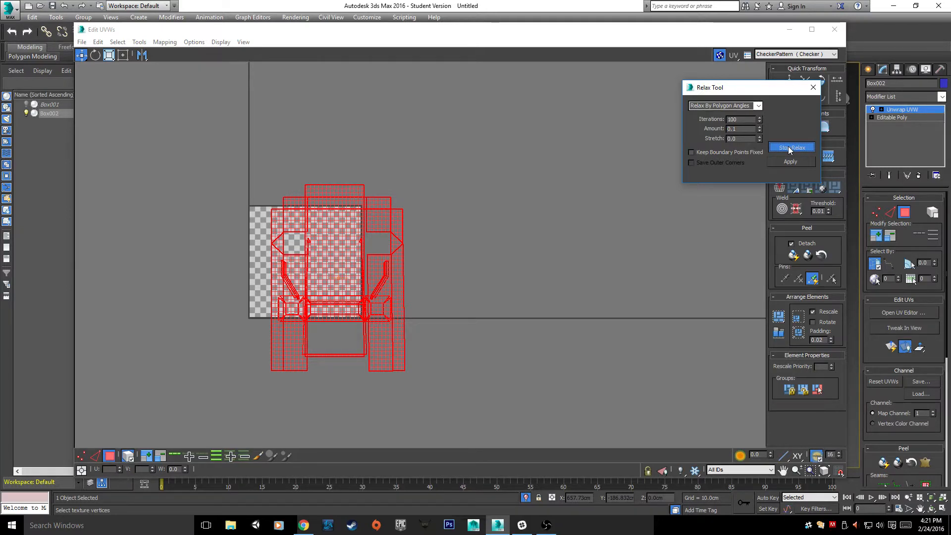
left_click(790, 148)
left_click(664, 149)
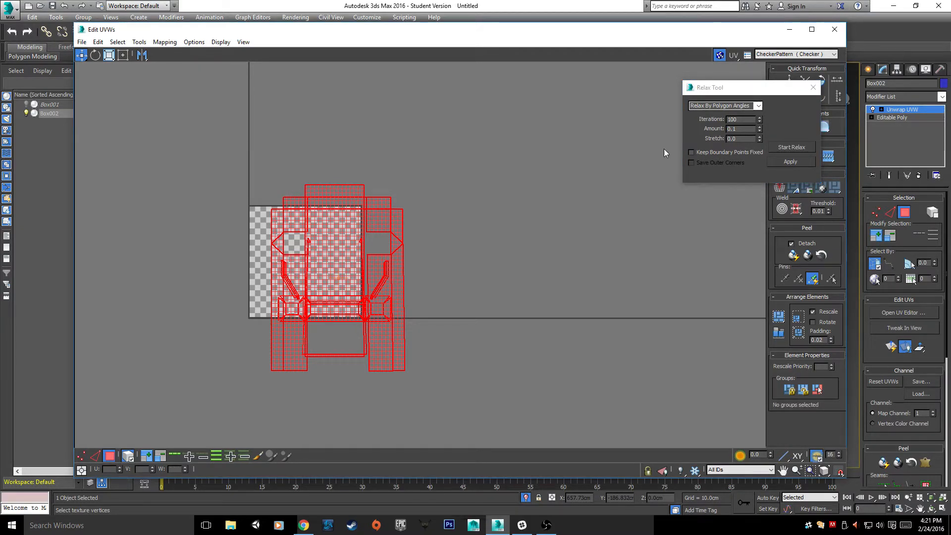
middle_click_drag(664, 149, 698, 127)
left_click(813, 87)
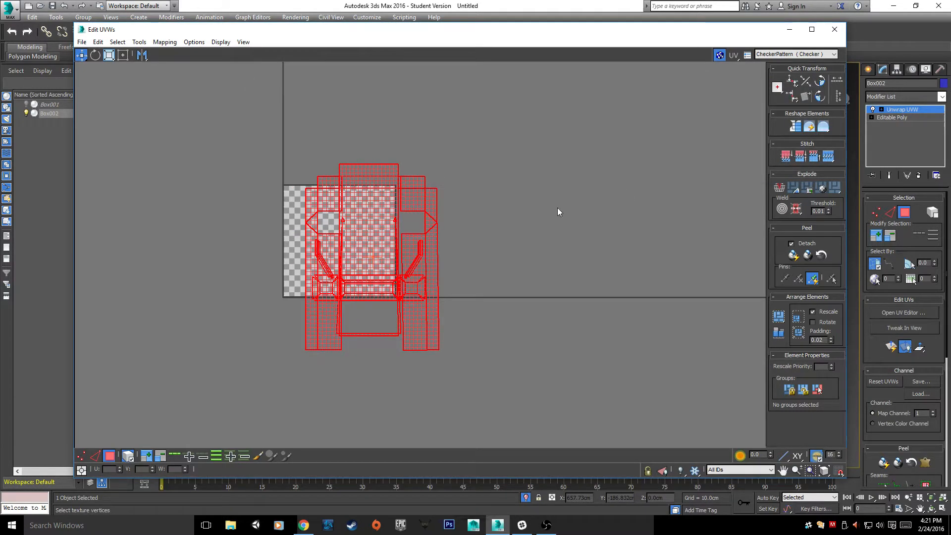
- Move the large wall-frame shell to the right of the checker tile and the tall rectangular recess shell above the tile's right side
middle_click_drag(557, 207, 614, 210)
left_click(471, 195)
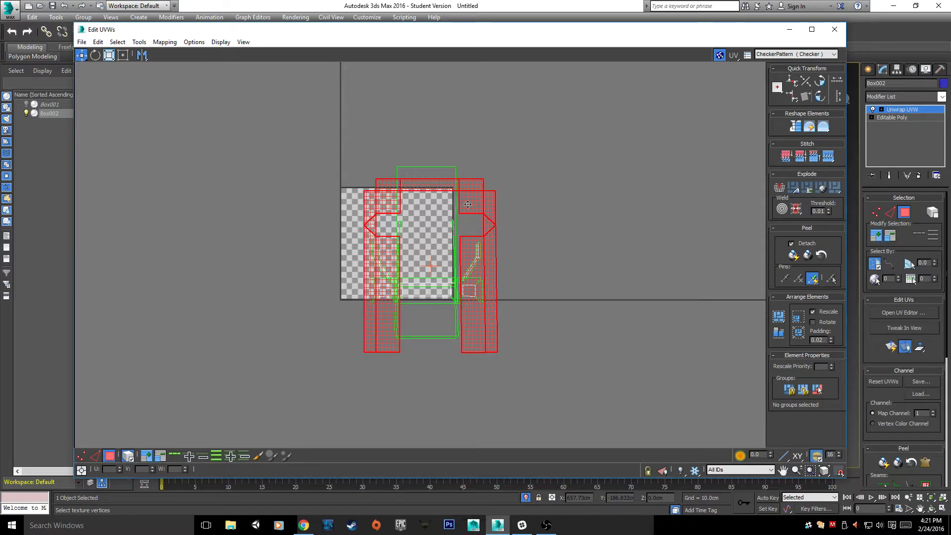
left_click_drag(474, 200, 590, 200)
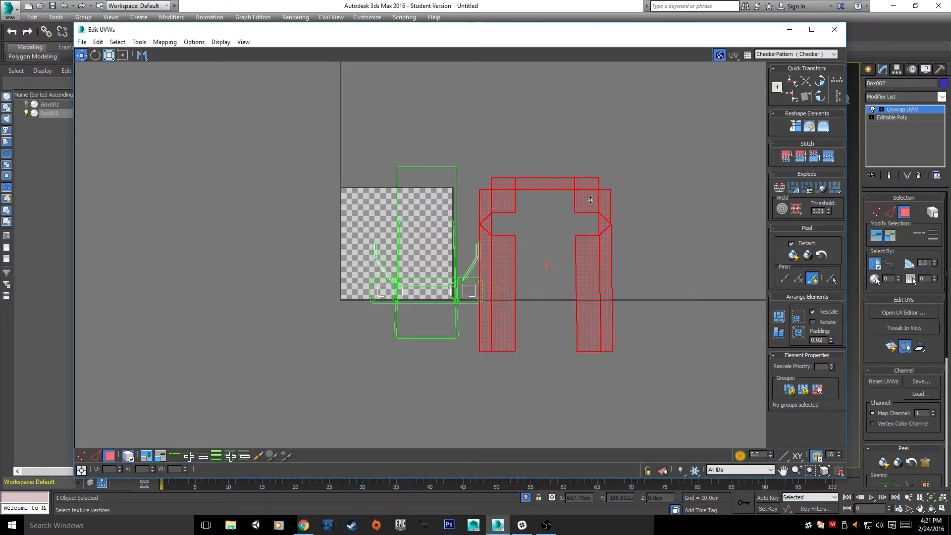
left_click_drag(440, 233, 511, 145)
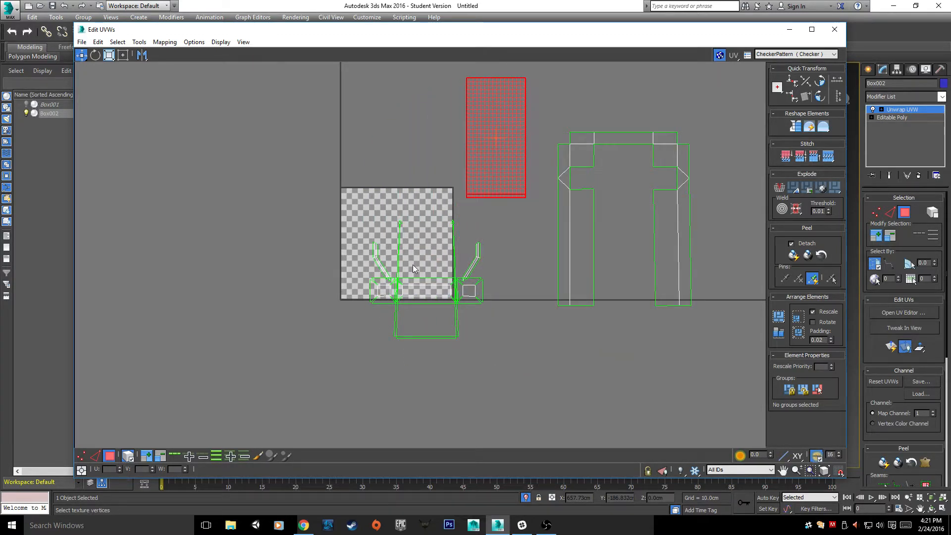
- Move the two long and two small bevelled panel shells out of the overlap into the empty space above the checker tile
left_click_drag(418, 291, 422, 134)
left_click(471, 296)
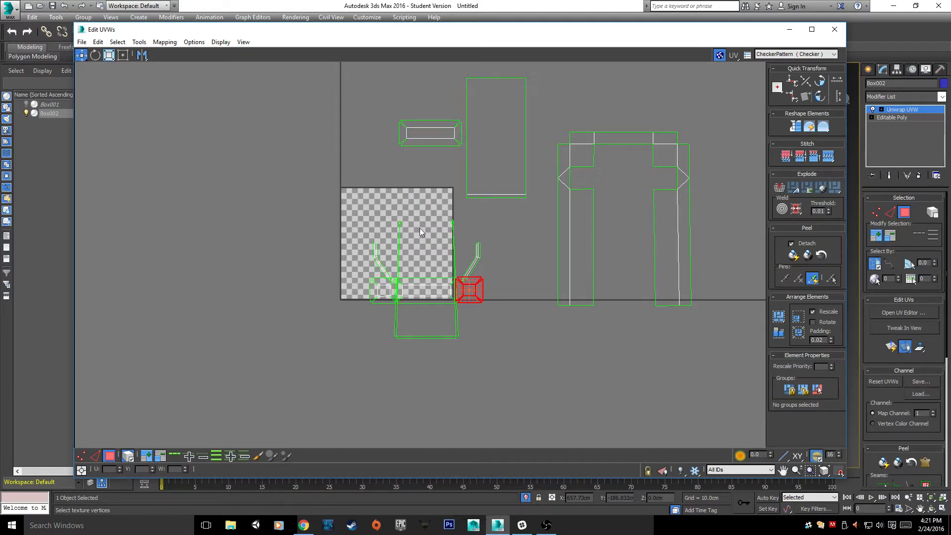
left_click_drag(469, 290, 367, 136)
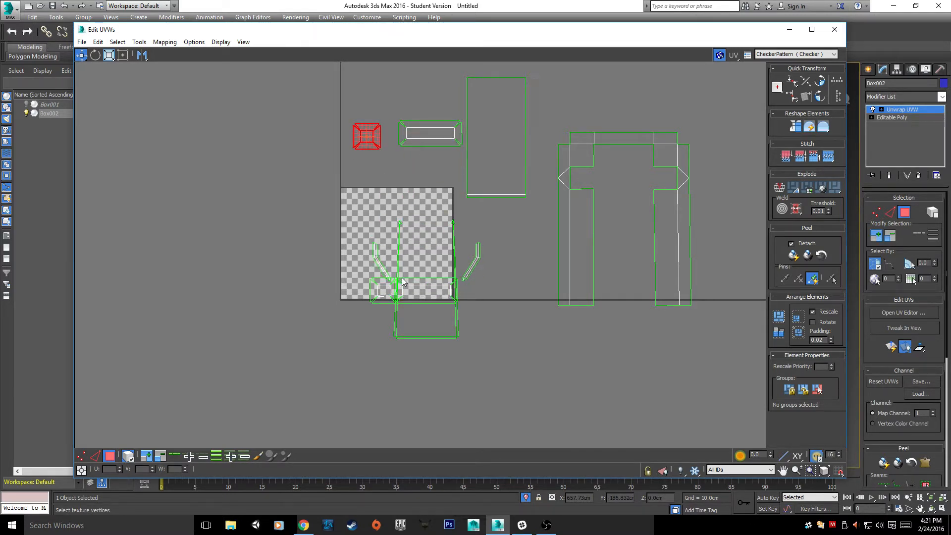
left_click_drag(418, 290, 270, 132)
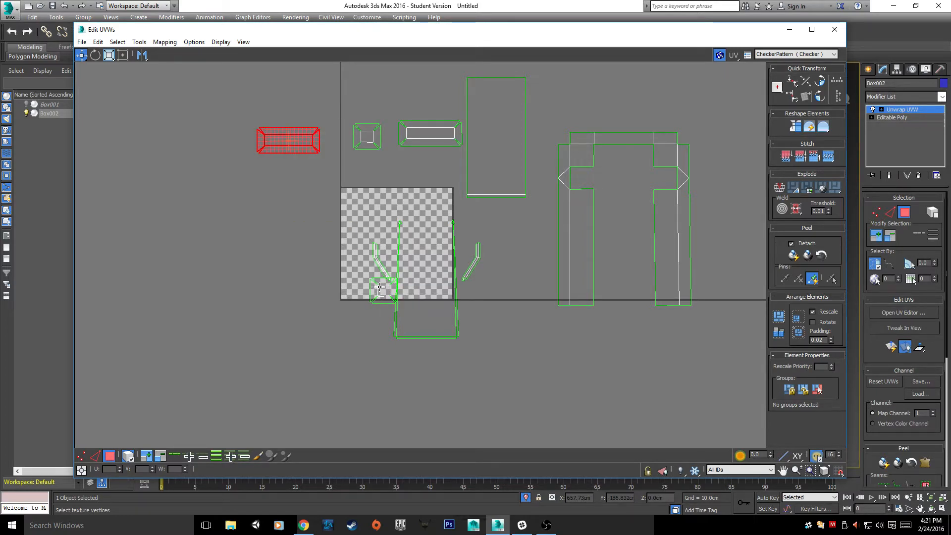
left_click(379, 287)
left_click_drag(379, 287, 335, 79)
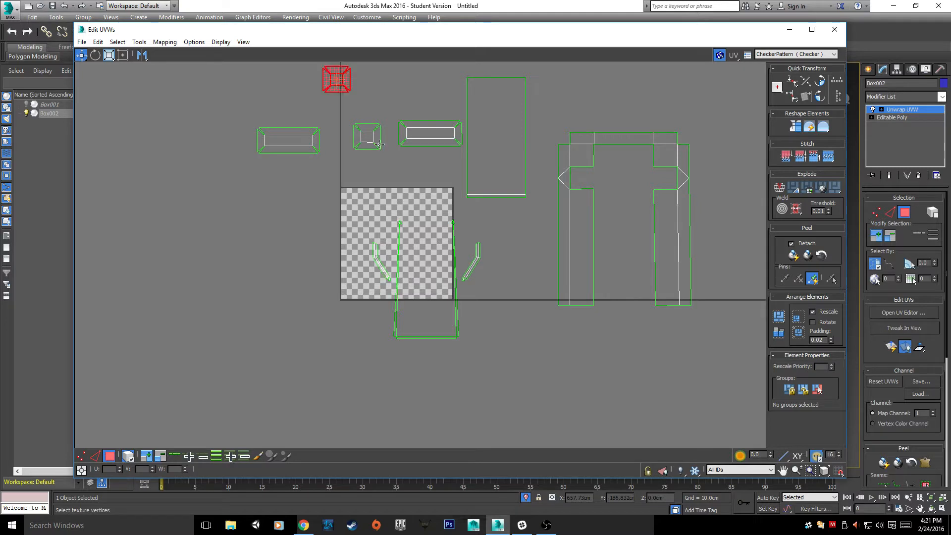
- Examine the two bent base-moulding shells and their small end pieces for overlaps or distortion
scroll(385, 194, "up", 3)
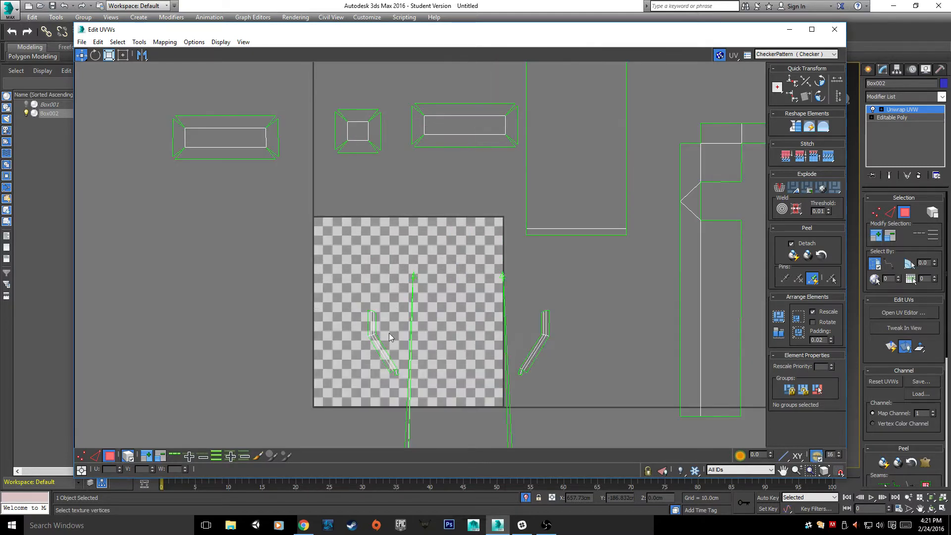
left_click(390, 370)
scroll(587, 375, "up", 3)
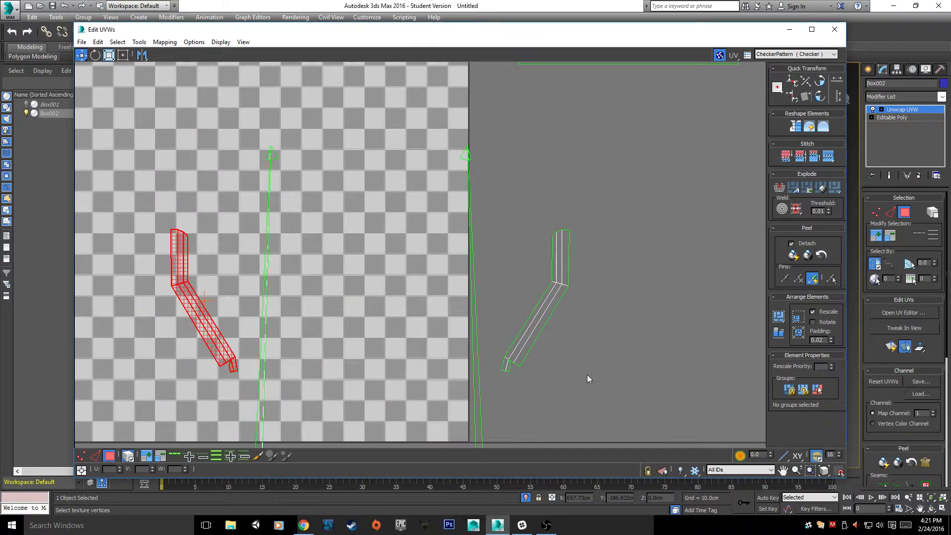
scroll(500, 318, "down", 3)
left_click(510, 328)
scroll(510, 328, "up", 5)
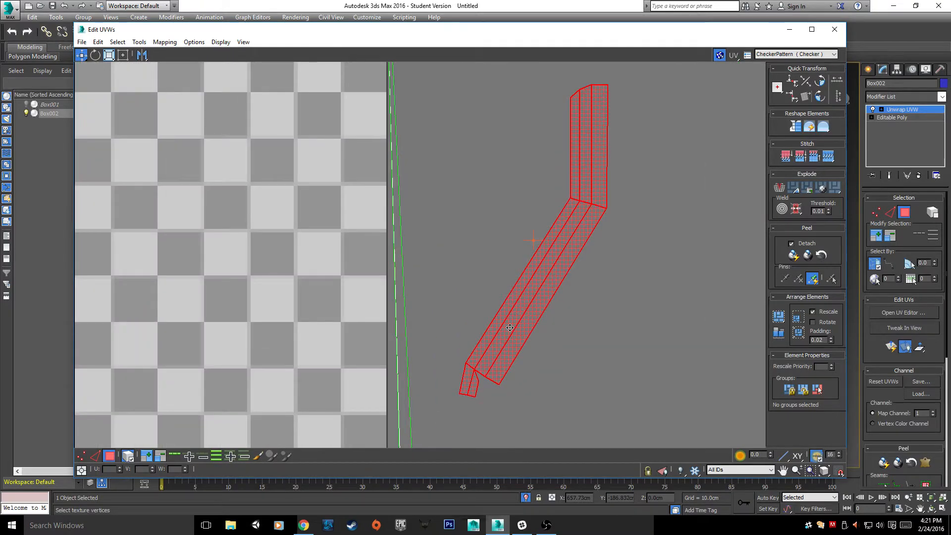
scroll(510, 327, "down", 2)
scroll(540, 307, "up", 2)
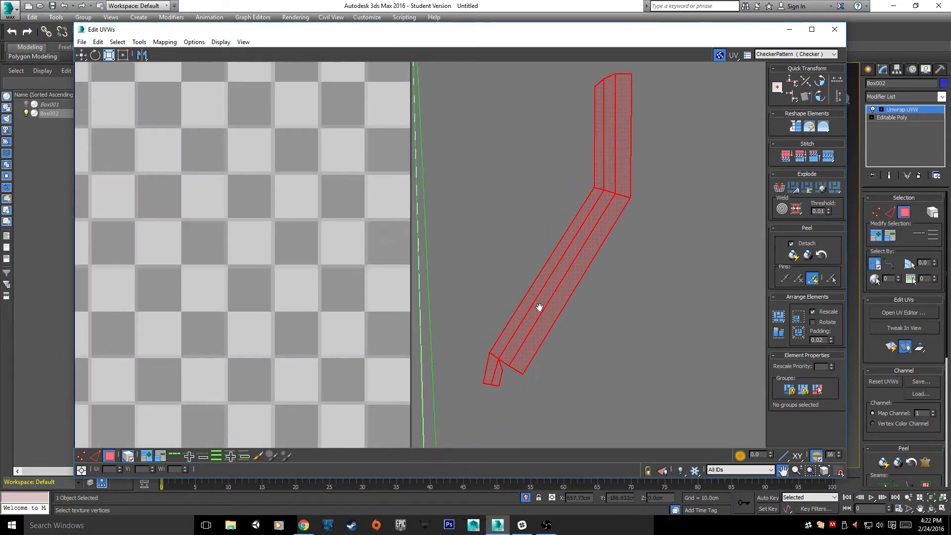
middle_click_drag(539, 307, 610, 204)
scroll(577, 275, "up", 2)
left_click(577, 275)
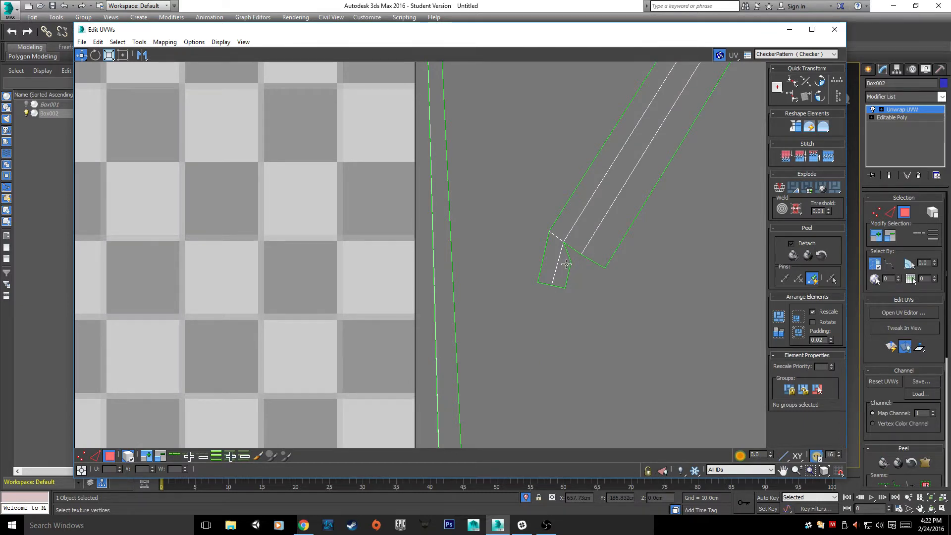
scroll(572, 297, "down", 8)
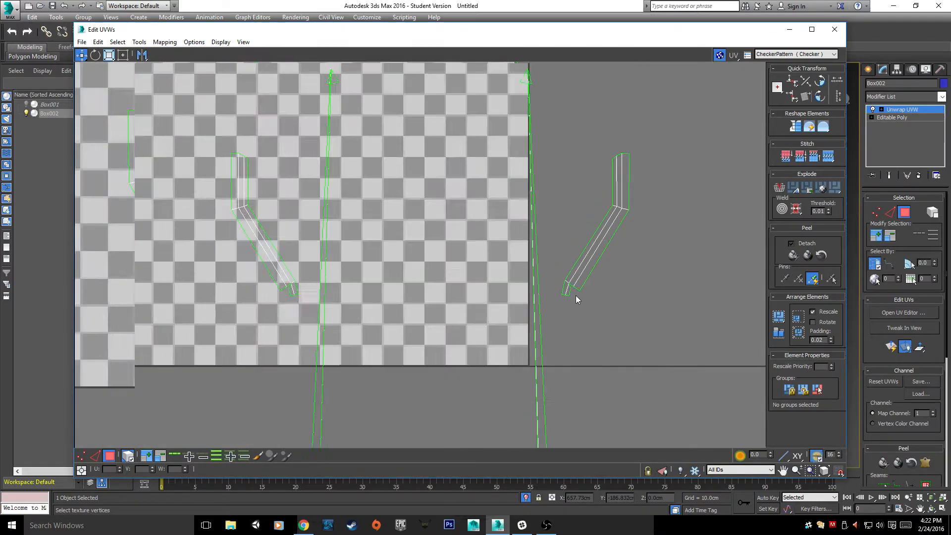
scroll(579, 296, "up", 3)
- Select the thin frame shell around the recess and examine the matching faces at the recess's upper right corner on the model
left_click(557, 395)
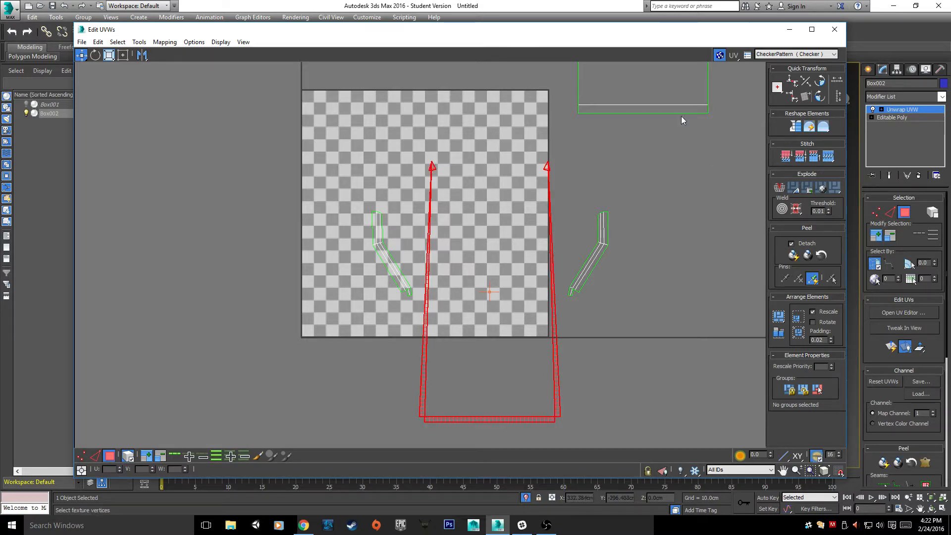
left_click_drag(595, 33, 651, 335)
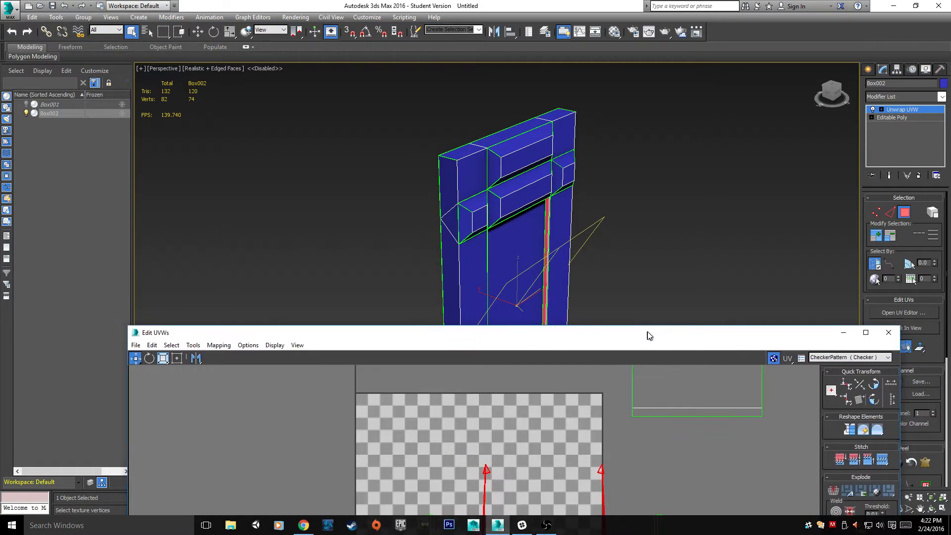
middle_click_drag(651, 182, 602, 130, "alt")
scroll(603, 132, "up", 5)
scroll(602, 137, "up", 2)
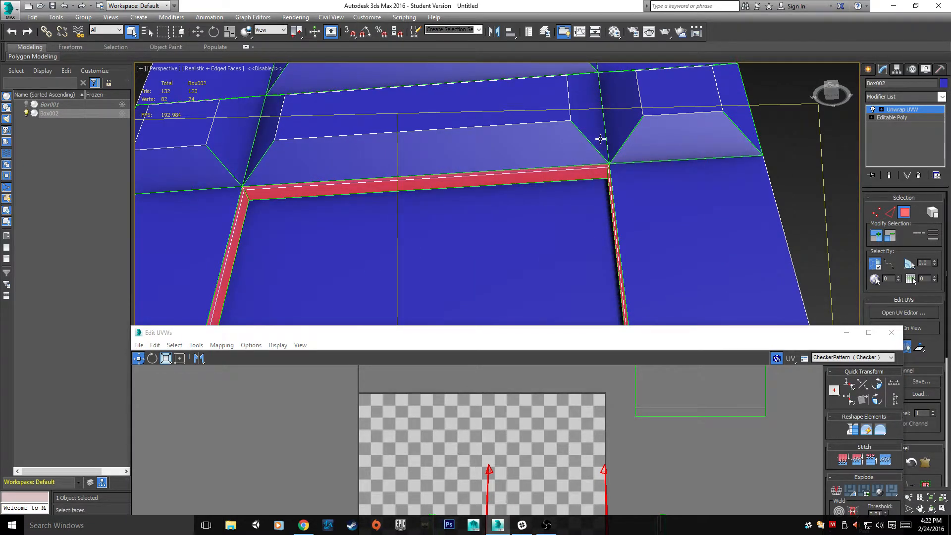
left_click(540, 388)
middle_click_drag(550, 253, 588, 224, "alt")
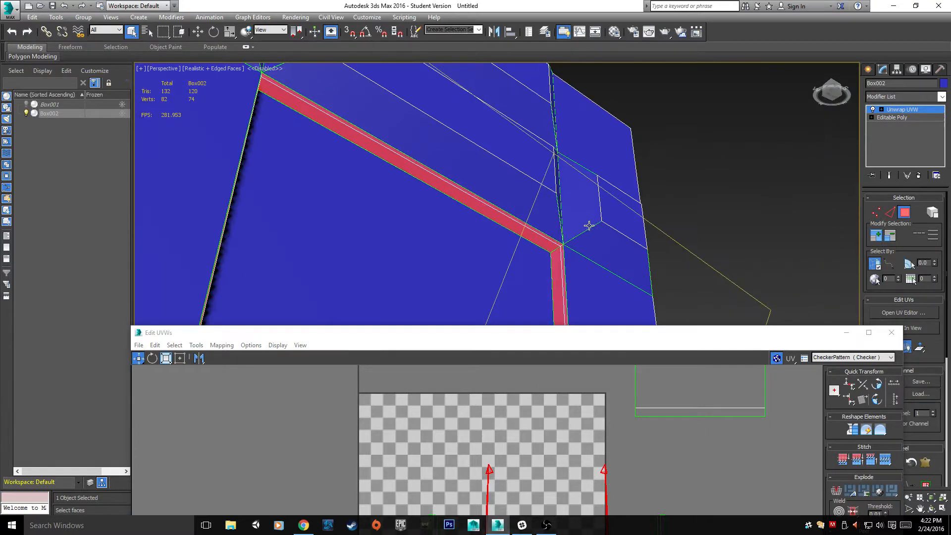
scroll(594, 227, "up", 2)
scroll(590, 229, "up", 2)
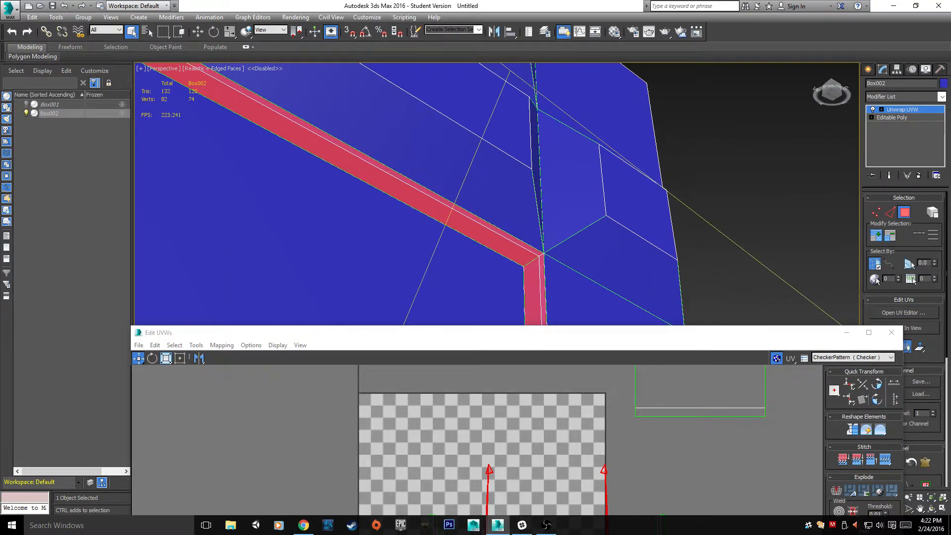
middle_click_drag(544, 253, 506, 265, "alt")
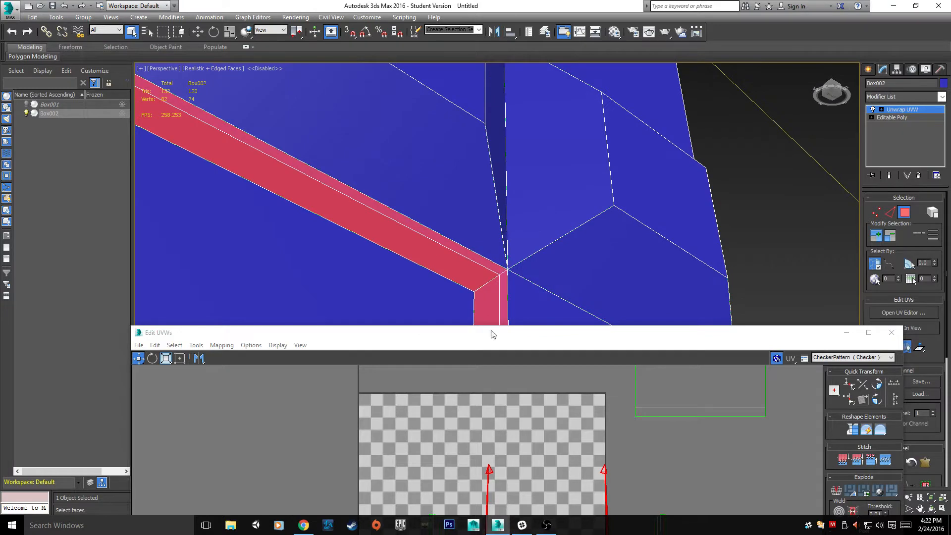
- Break the UVs along the short corner edges where the recess frame's top and right sides meet
left_click(761, 262)
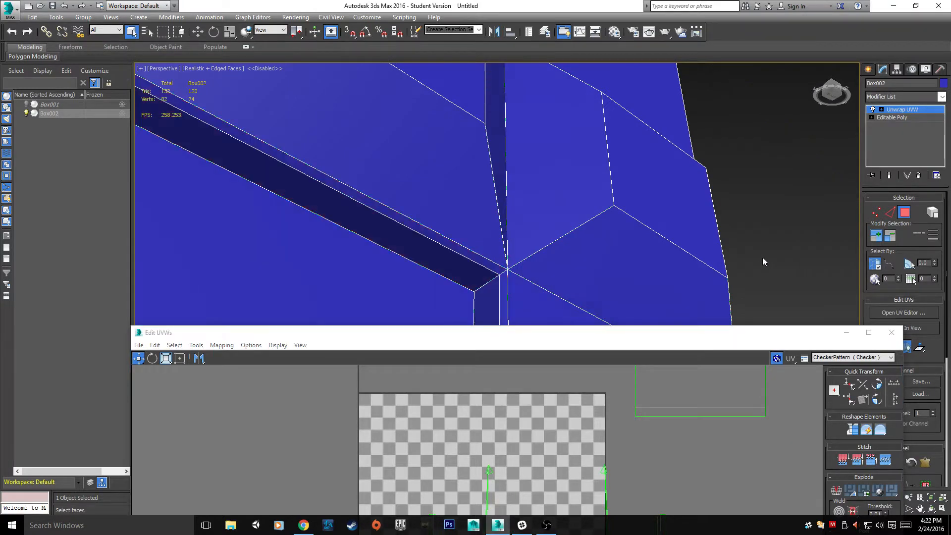
left_click(892, 212)
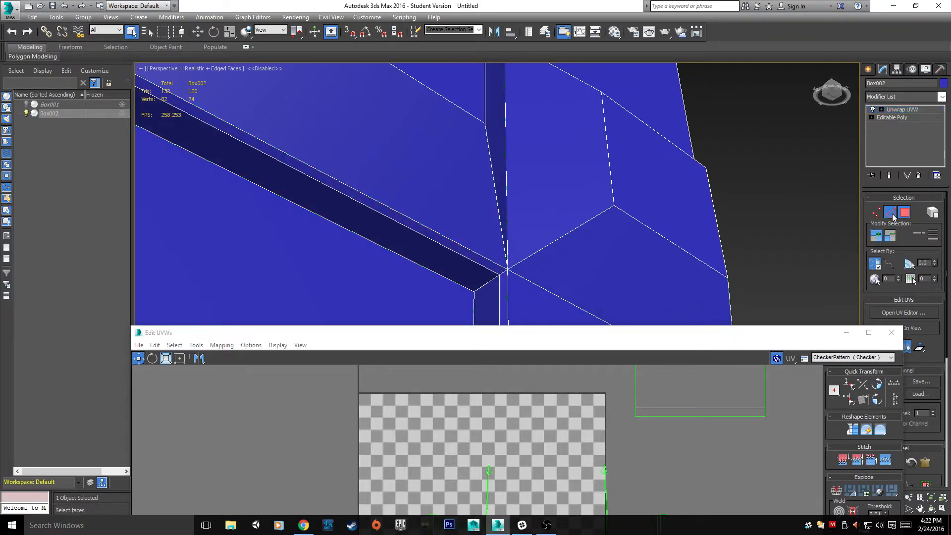
left_click(505, 273)
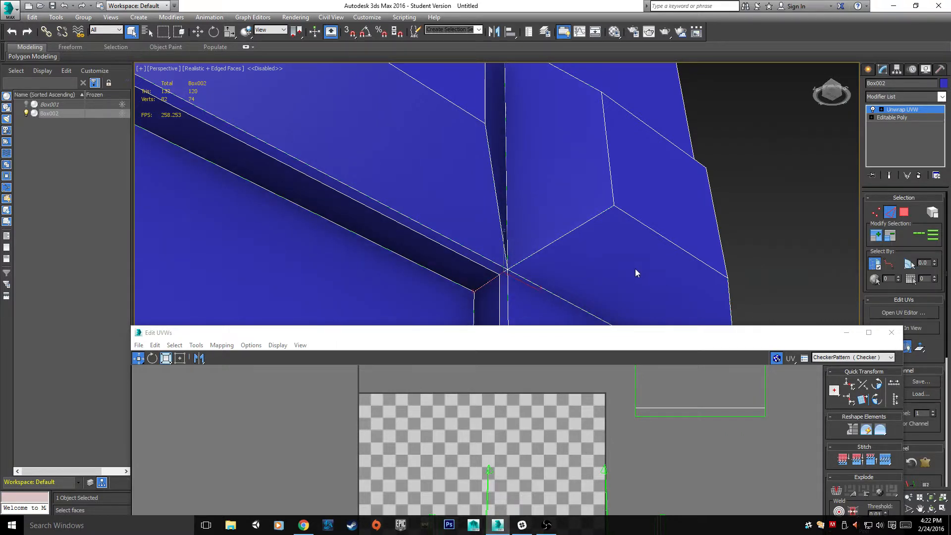
scroll(486, 321, "up", 3)
scroll(569, 263, "down", 2)
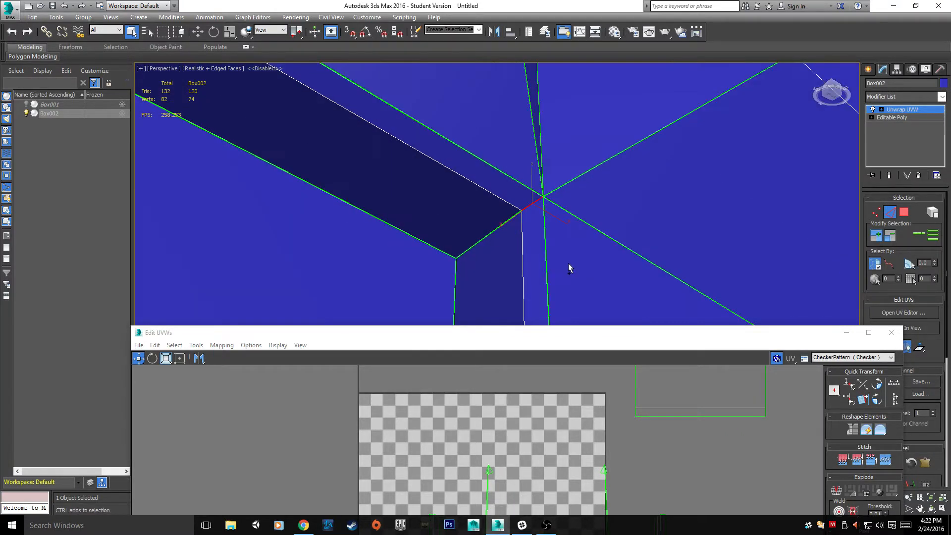
scroll(575, 262, "down", 6)
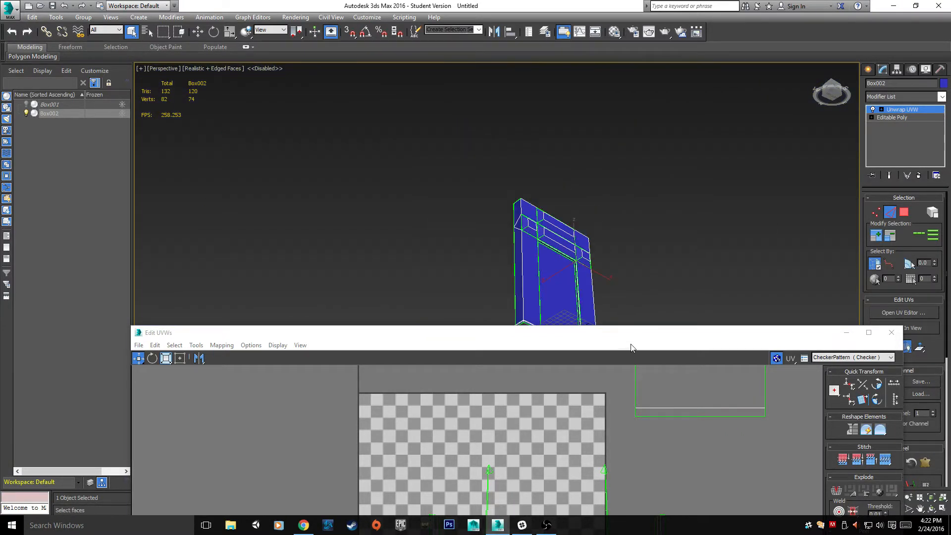
left_click(482, 103)
- Select both pieces of the split recess-frame shell and relax them by edge angles
left_click_drag(355, 334, 310, 39)
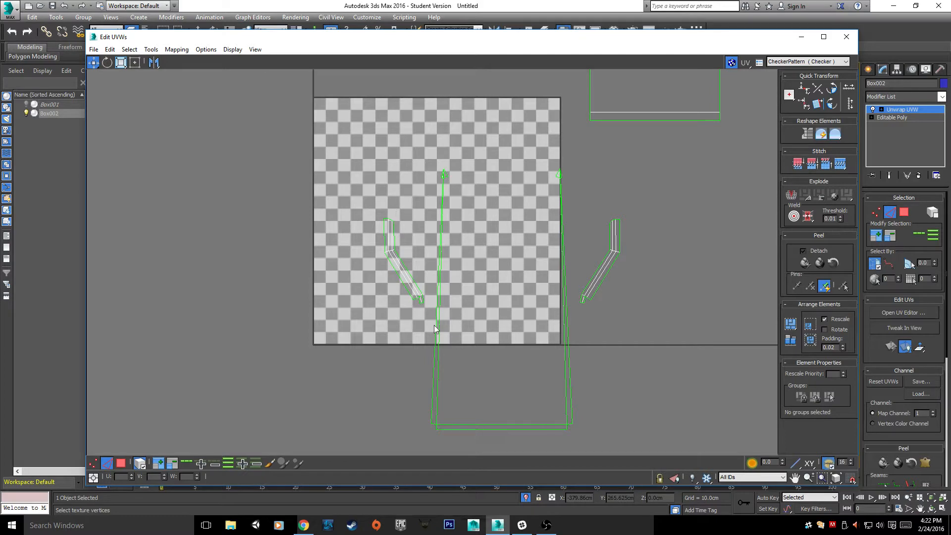
left_click(121, 465)
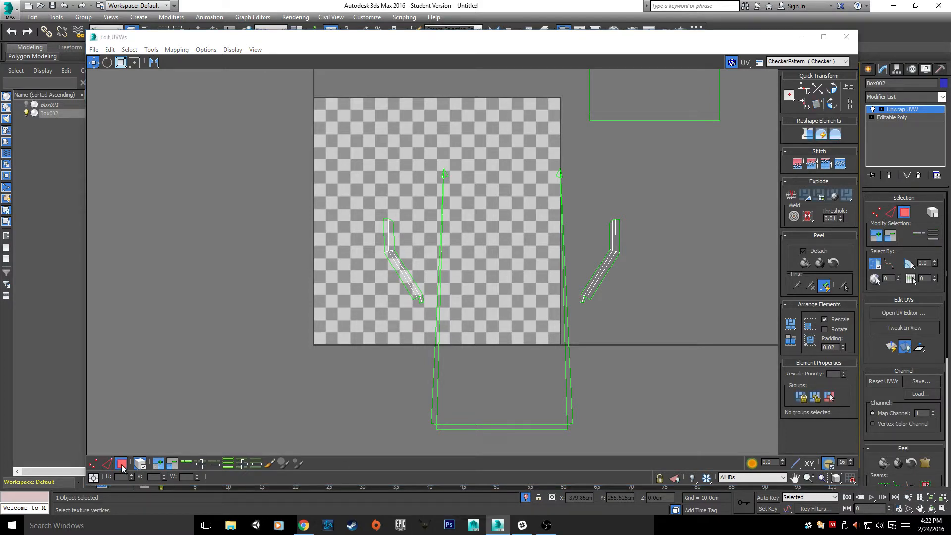
left_click(434, 411)
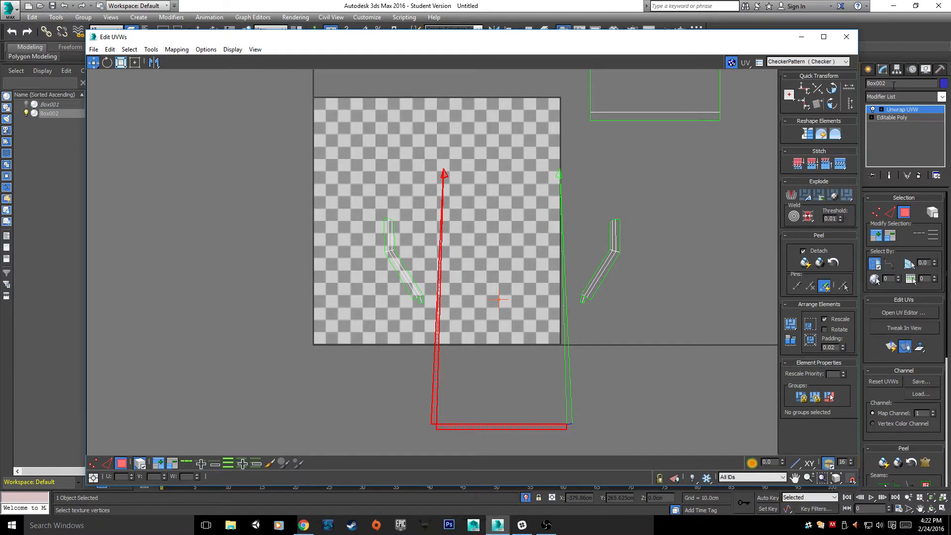
left_click(151, 49)
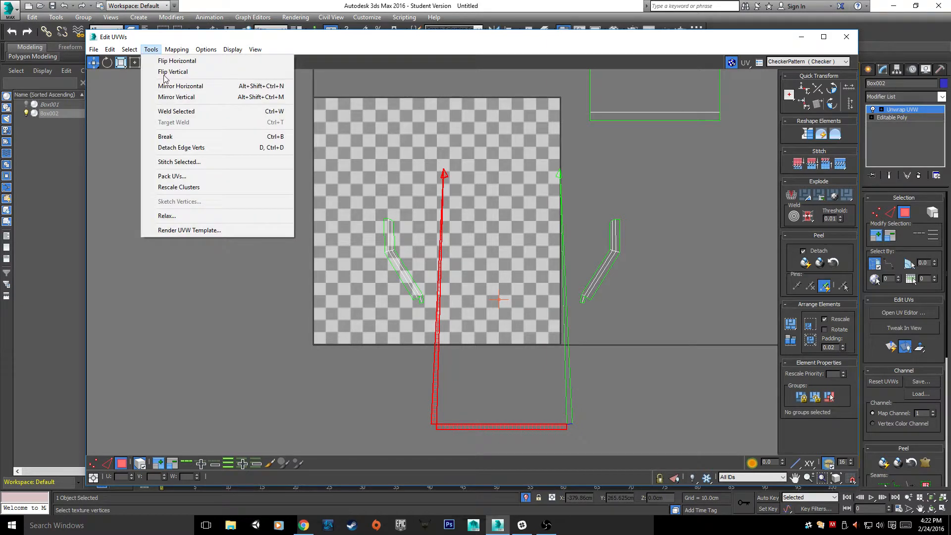
left_click(166, 217)
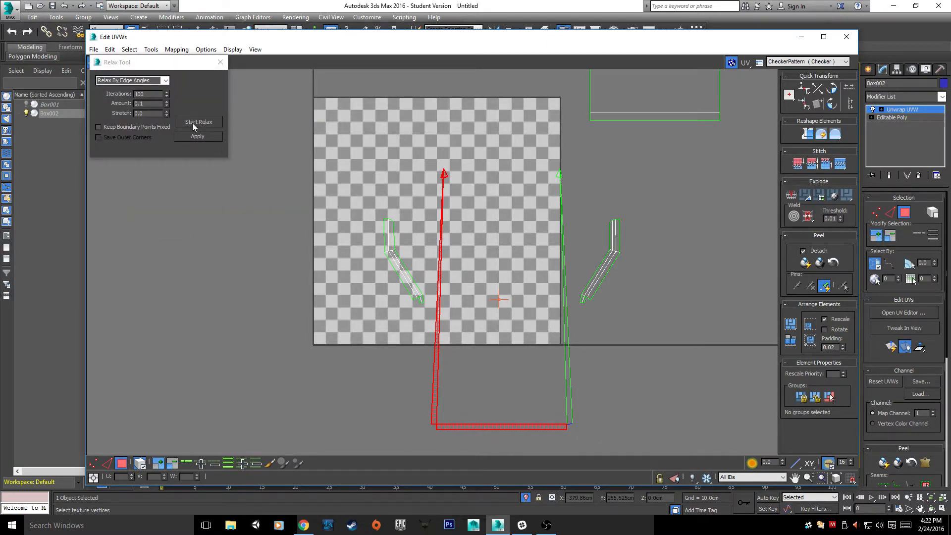
left_click(569, 406, "ctrl")
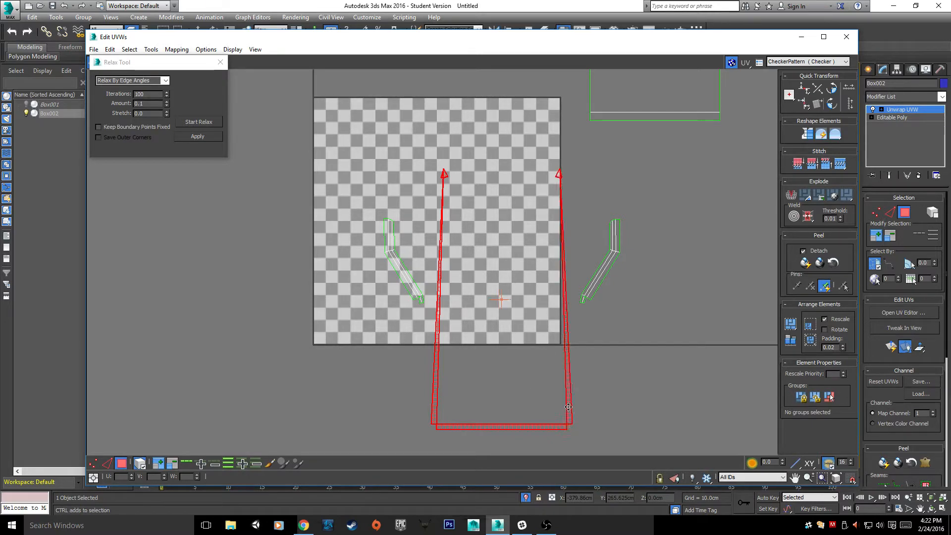
left_click(203, 122)
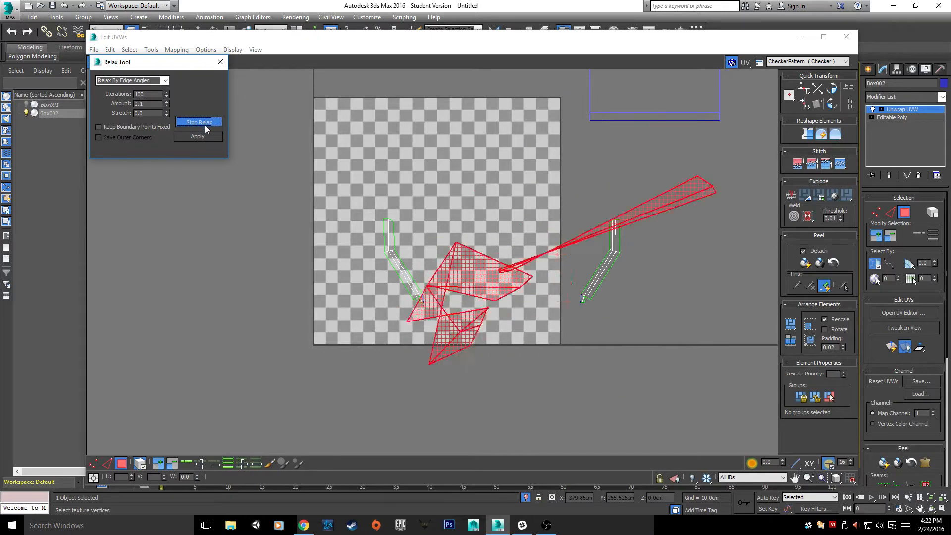
left_click(217, 127)
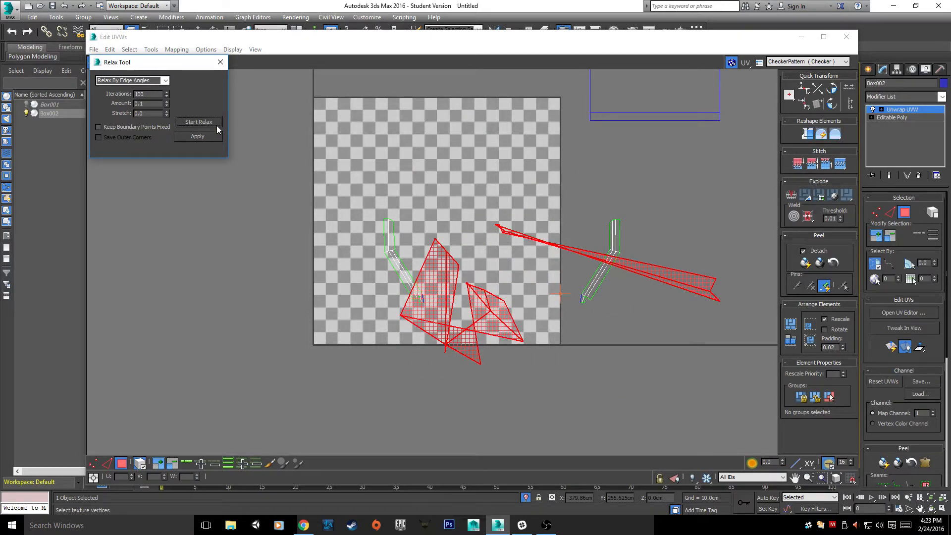
- Relax both recess-frame pieces by polygon angles, follow with another pass by edge angles, and stop the relaxation
left_click(166, 80)
left_click(126, 98)
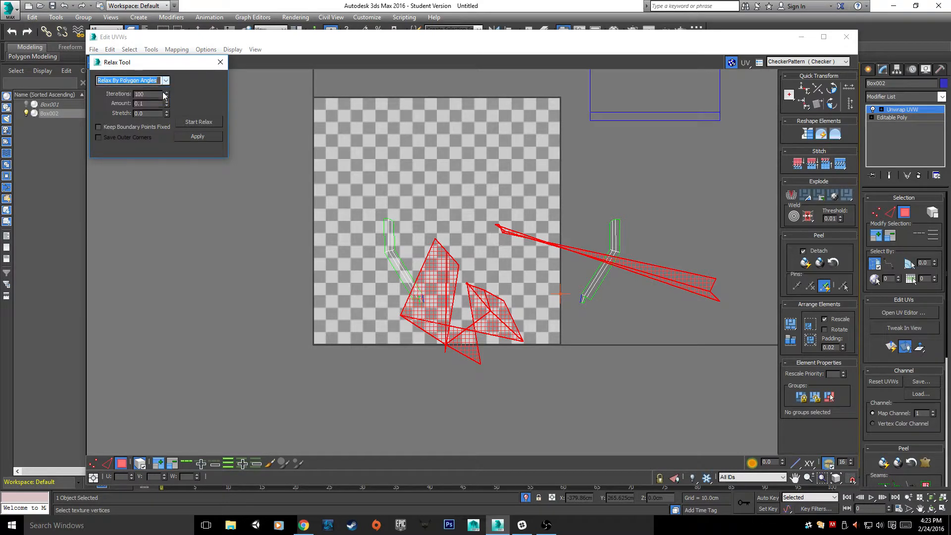
left_click(204, 124)
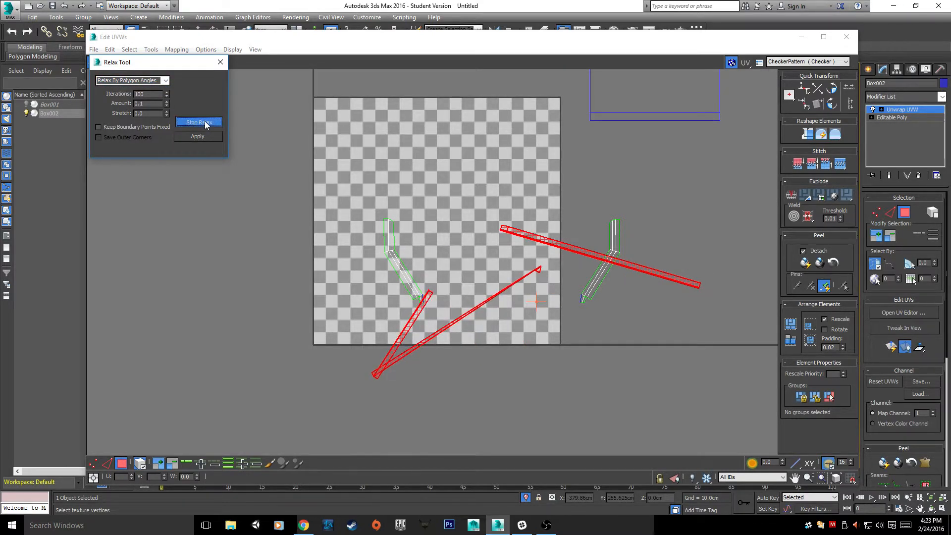
left_click(166, 80)
left_click(141, 97)
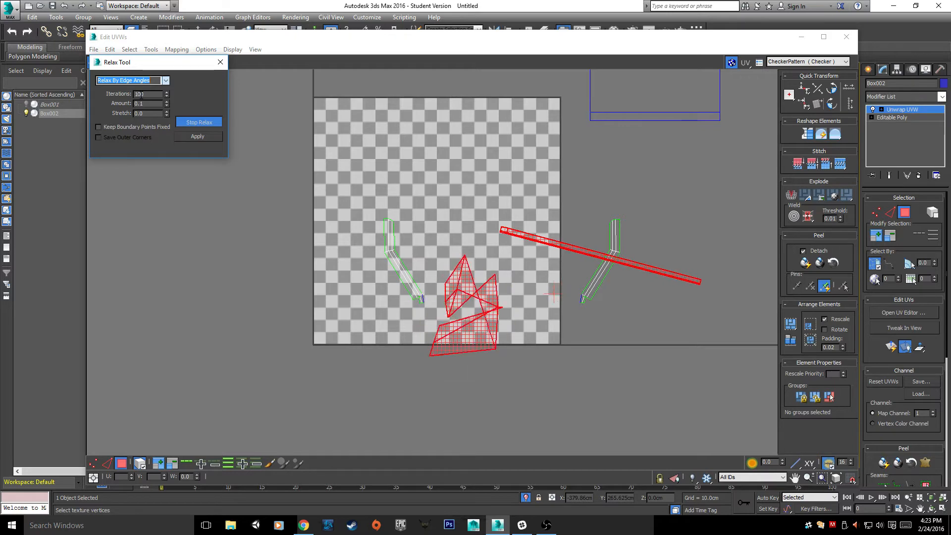
left_click(199, 122)
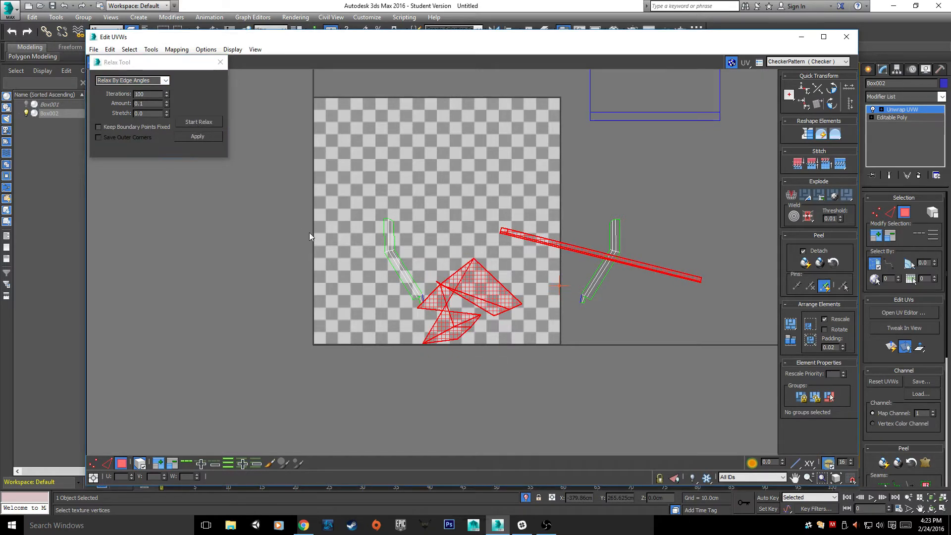
- Move the long straight strip shell down, clear of the bent base-moulding shell it overlaps
scroll(309, 233, "up", 4)
scroll(522, 263, "down", 1)
middle_click_drag(522, 263, 221, 196)
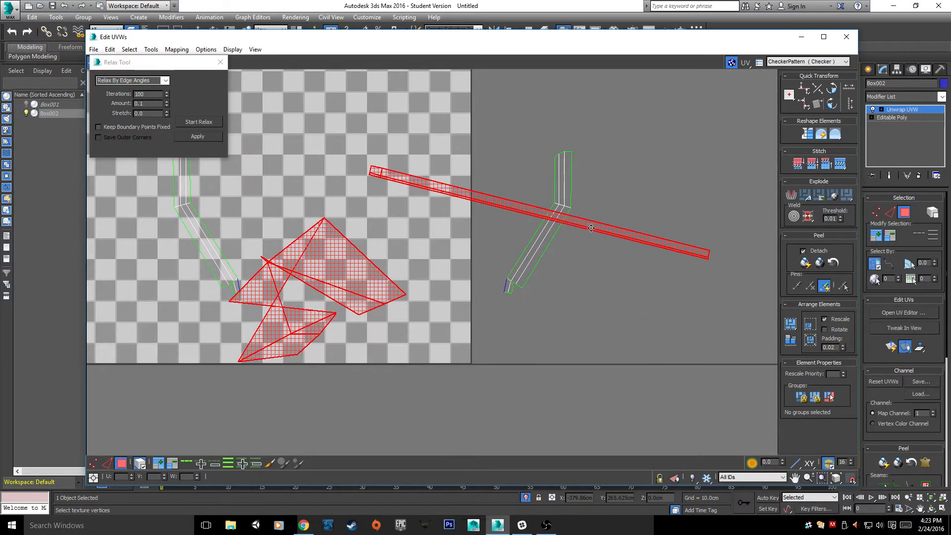
left_click(590, 276)
left_click(596, 228)
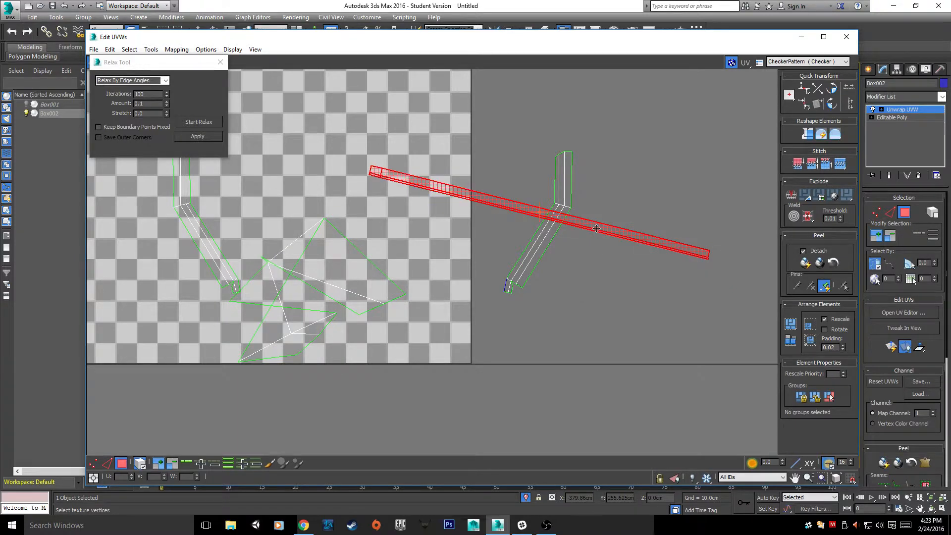
left_click_drag(603, 231, 654, 400)
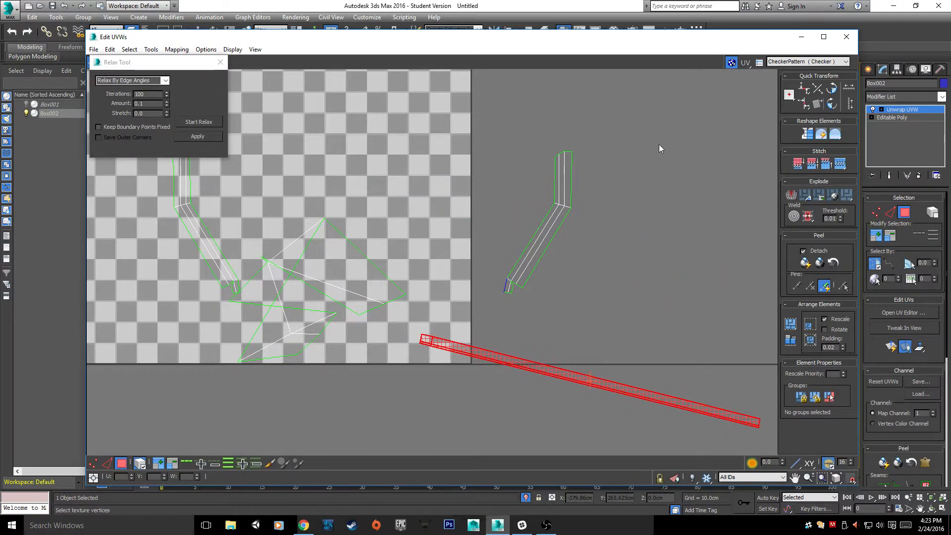
- Examine the strip's faces along the recess side on the model and its outline from end to end in the UV editor
left_click_drag(583, 38, 624, 360)
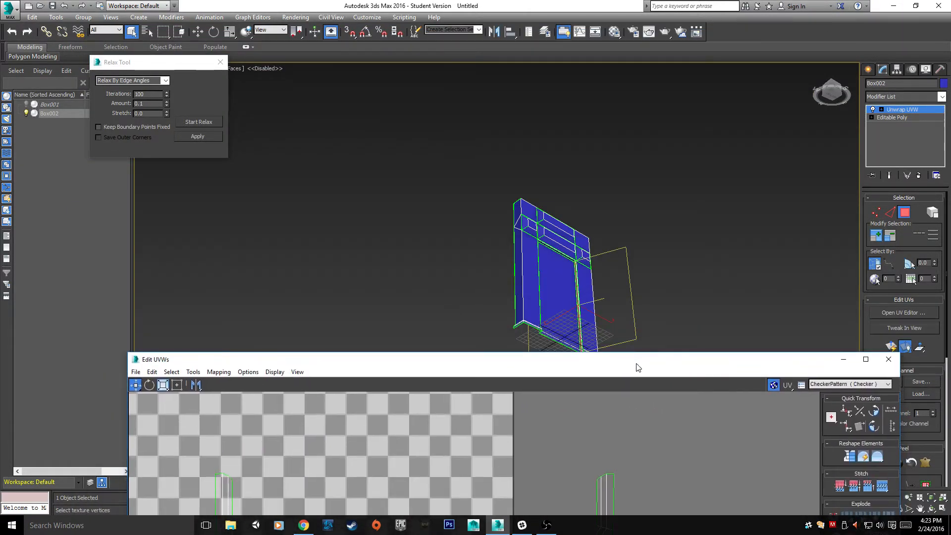
scroll(630, 216, "up", 5)
middle_click_drag(401, 242, 446, 2)
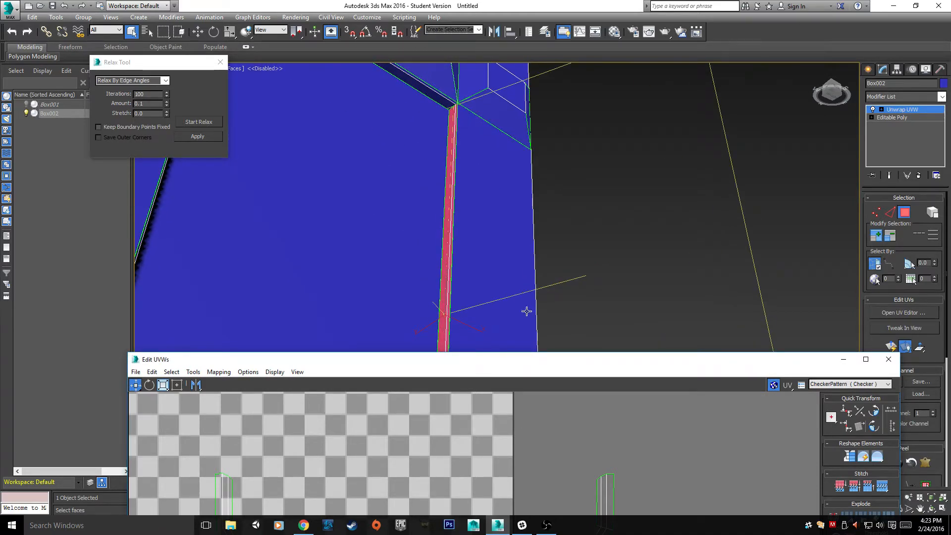
scroll(516, 190, "up", 4)
scroll(516, 190, "down", 6)
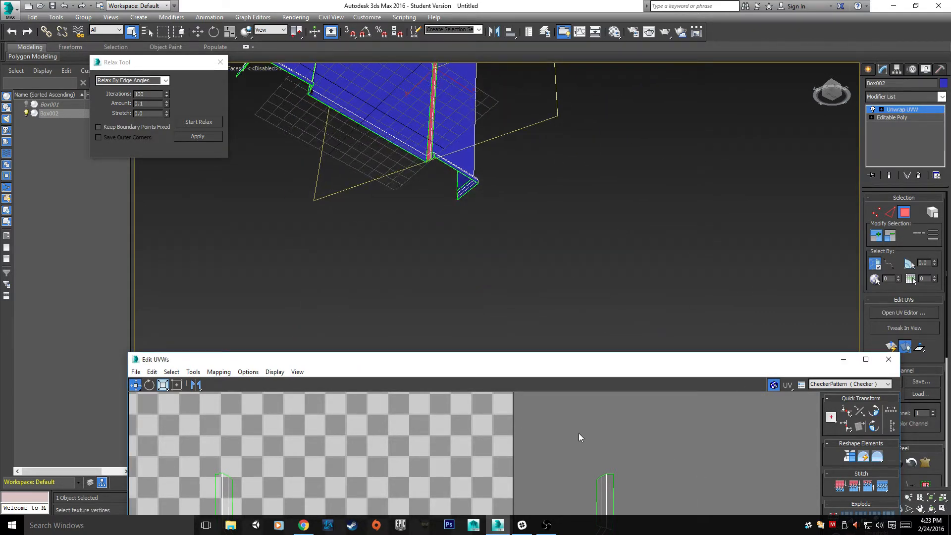
left_click_drag(581, 367, 555, 45)
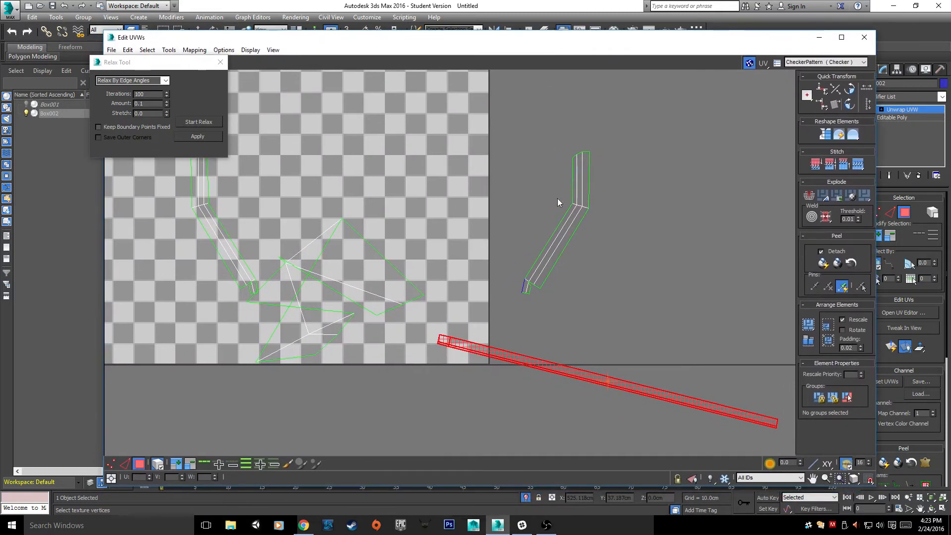
middle_click_drag(557, 198, 543, 123)
left_click(395, 314)
scroll(421, 253, "up", 4)
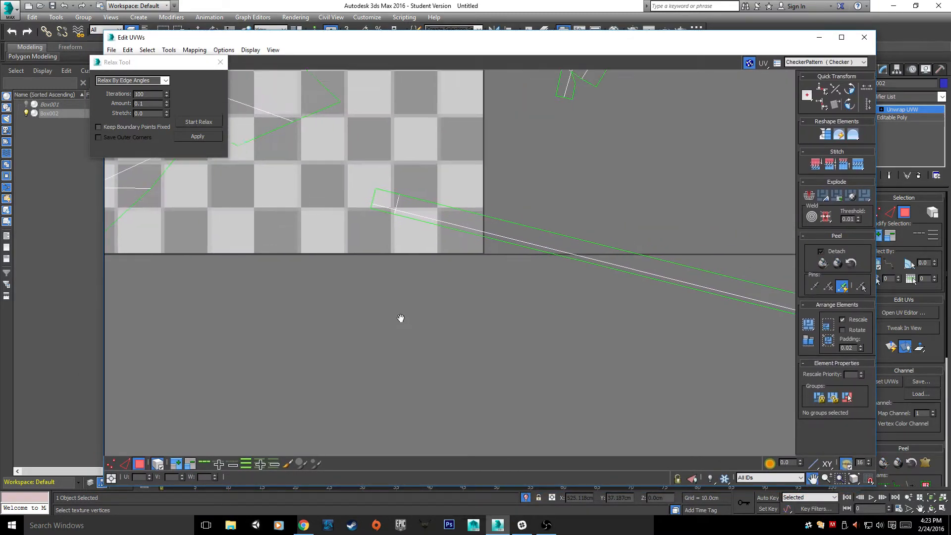
middle_click_drag(651, 325, 365, 278)
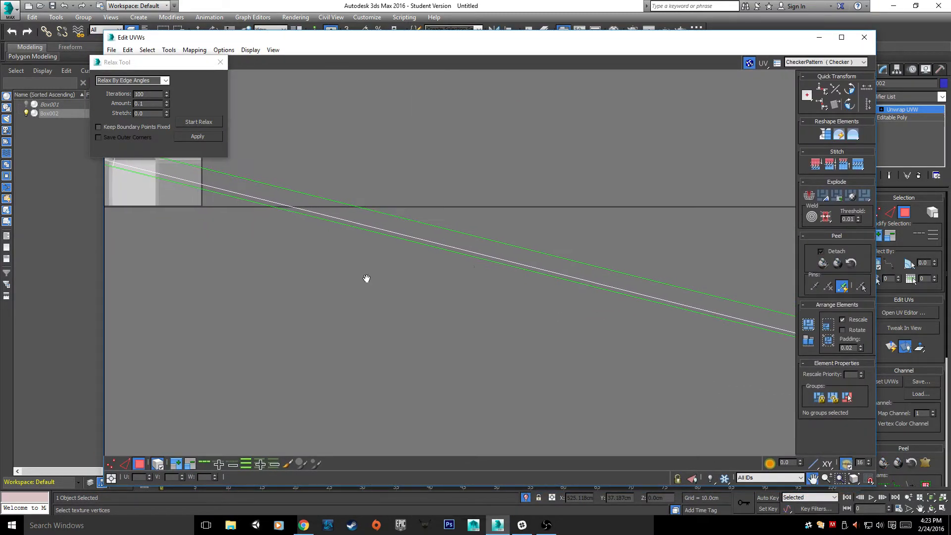
middle_click_drag(757, 248, 346, 136)
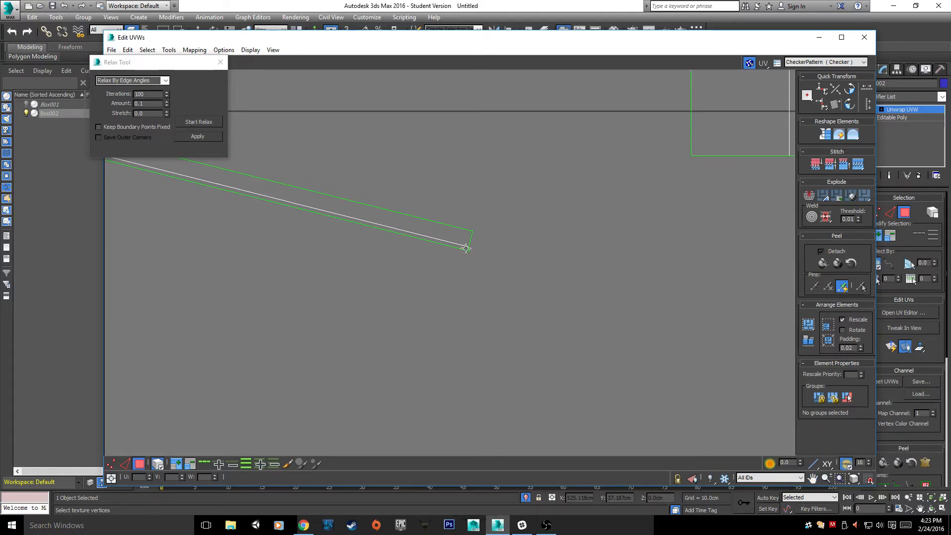
- Move the tangled, folded shell down off the checker tile into the empty UV space below it
scroll(410, 301, "down", 5)
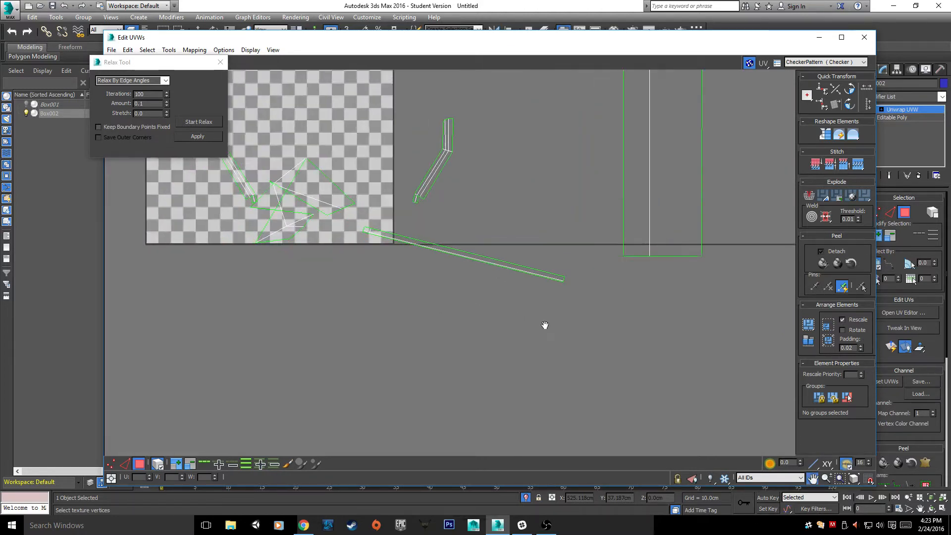
scroll(277, 287, "up", 3)
scroll(299, 278, "down", 1)
left_click(391, 249)
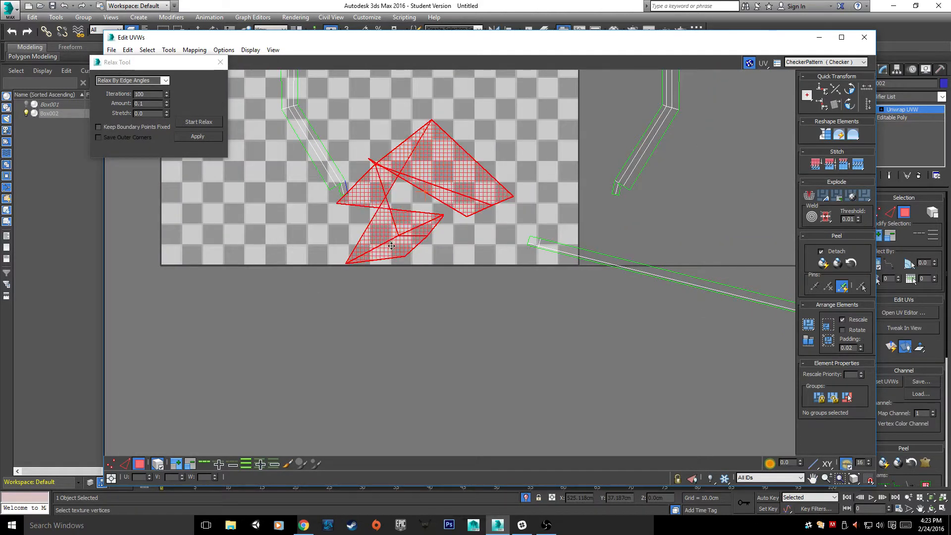
left_click_drag(391, 248, 374, 378)
scroll(374, 378, "up", 3)
left_click(649, 401)
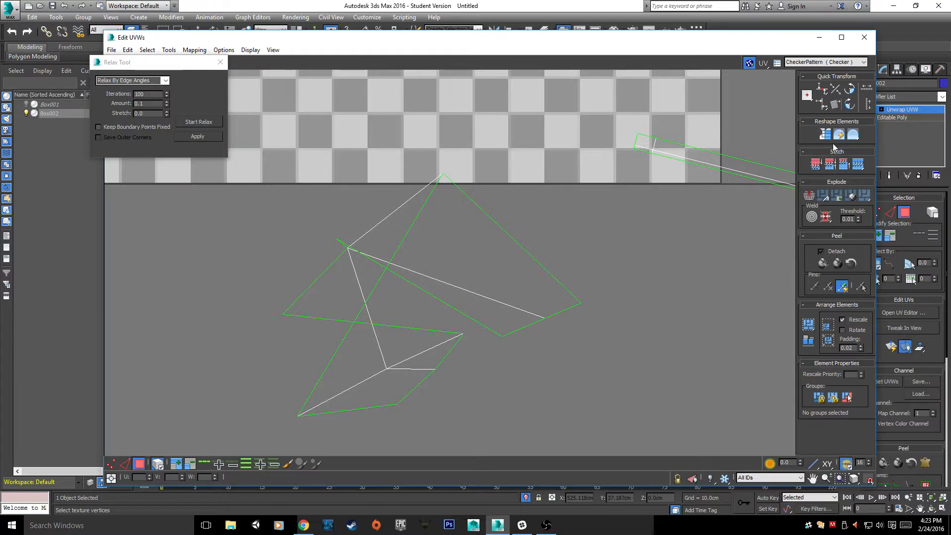
- Move two inner vertices of the tangled shell individually to open up its crossing folds
left_click(157, 465)
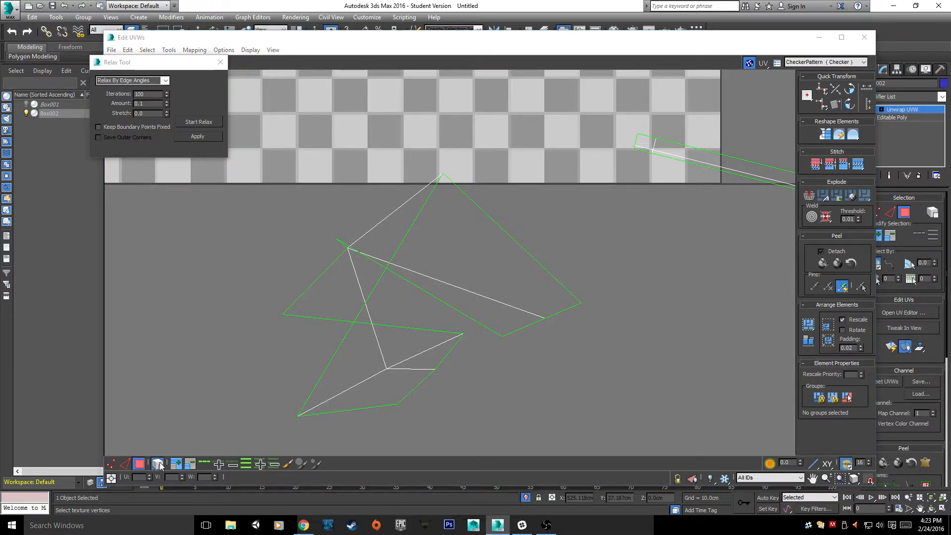
left_click(112, 464)
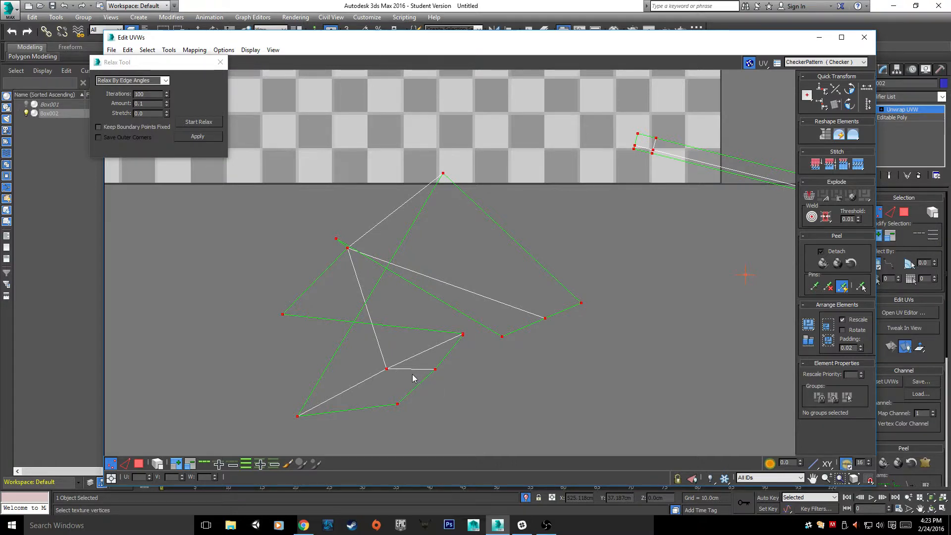
left_click(347, 247)
left_click_drag(347, 247, 461, 291)
left_click_drag(462, 334, 427, 362)
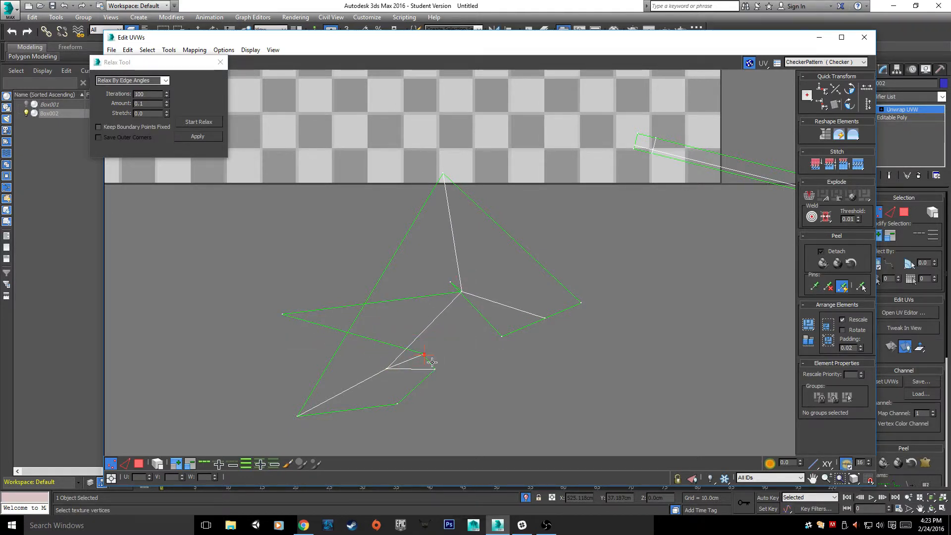
scroll(427, 361, "down", 4)
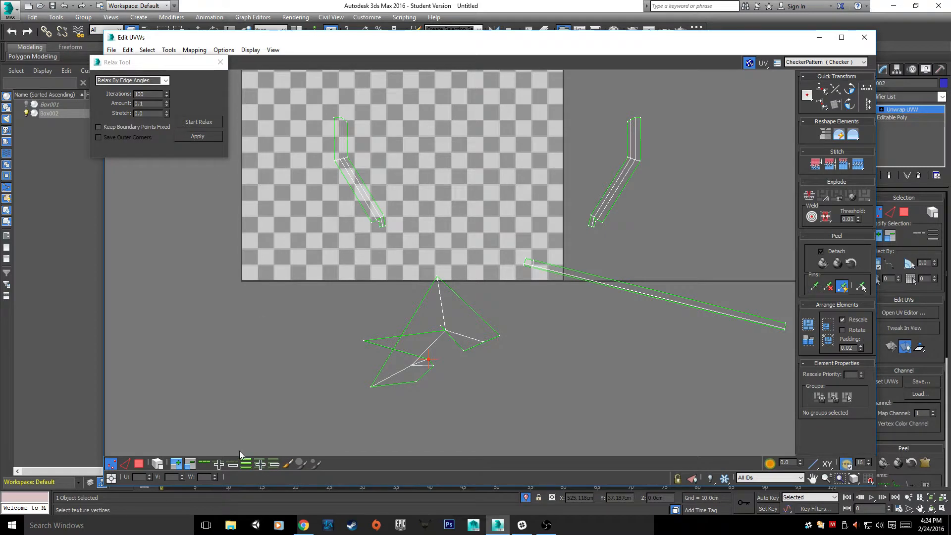
- Select the whole tangled shell as an element, relax it by edge angles and stop the relaxation
left_click(139, 463)
left_click(158, 463)
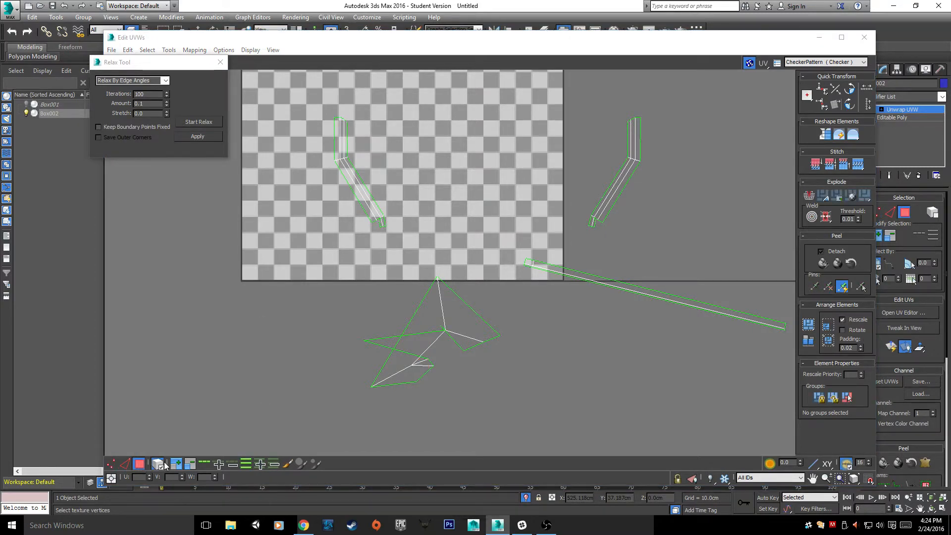
left_click(392, 371)
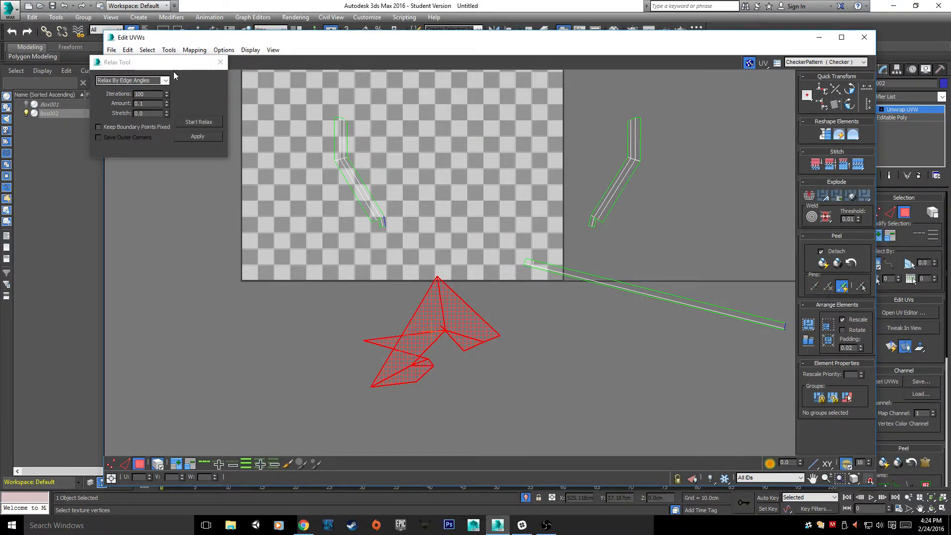
left_click(203, 122)
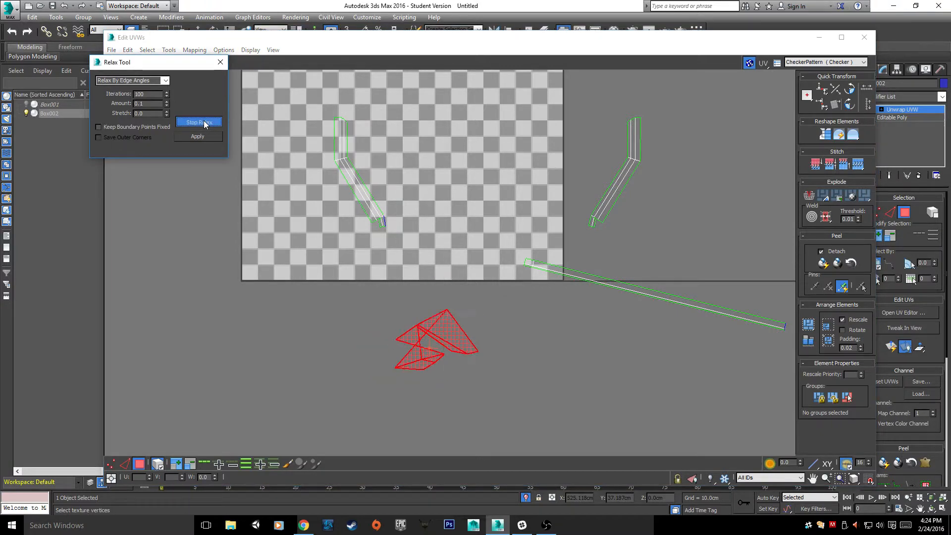
left_click(203, 122)
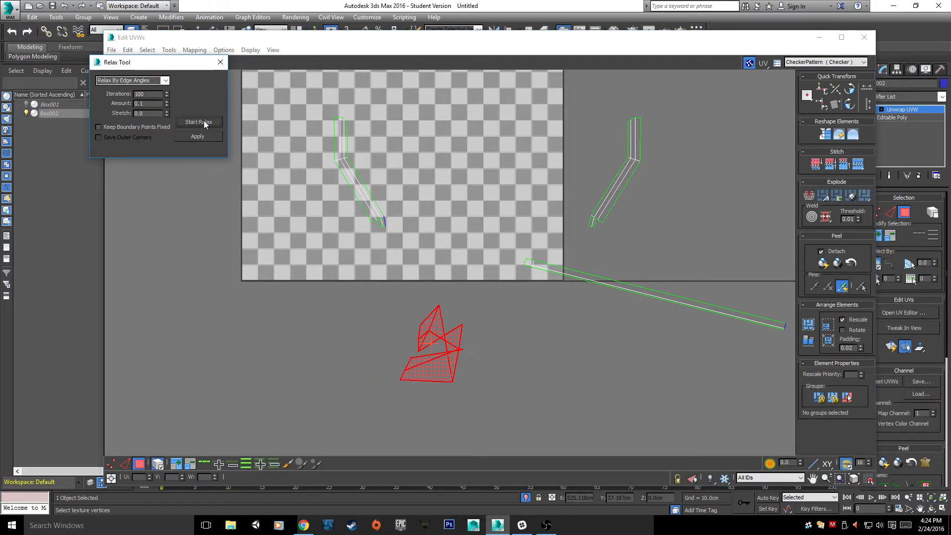
- Relax the tangled shell by polygon angles until it flattens into two joined strips, and deselect it
left_click(165, 80)
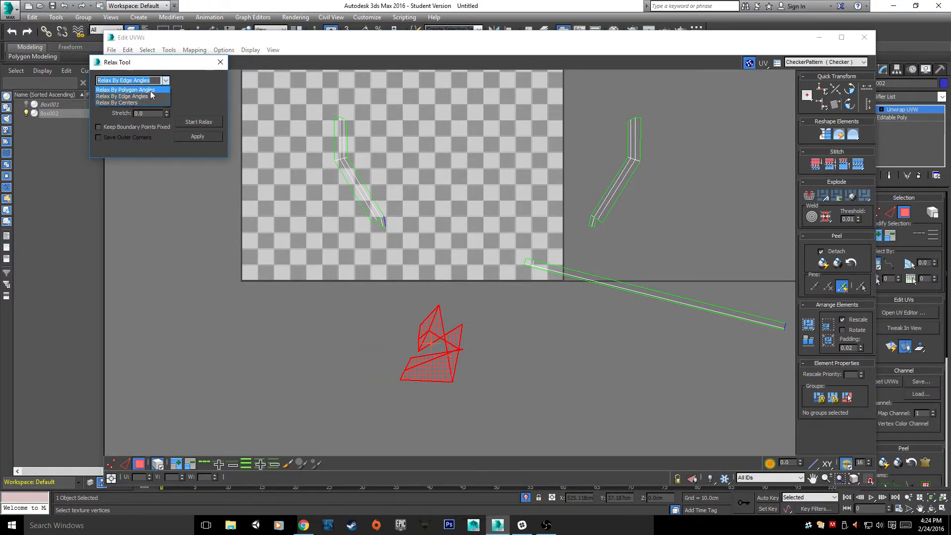
left_click(144, 89)
left_click(200, 122)
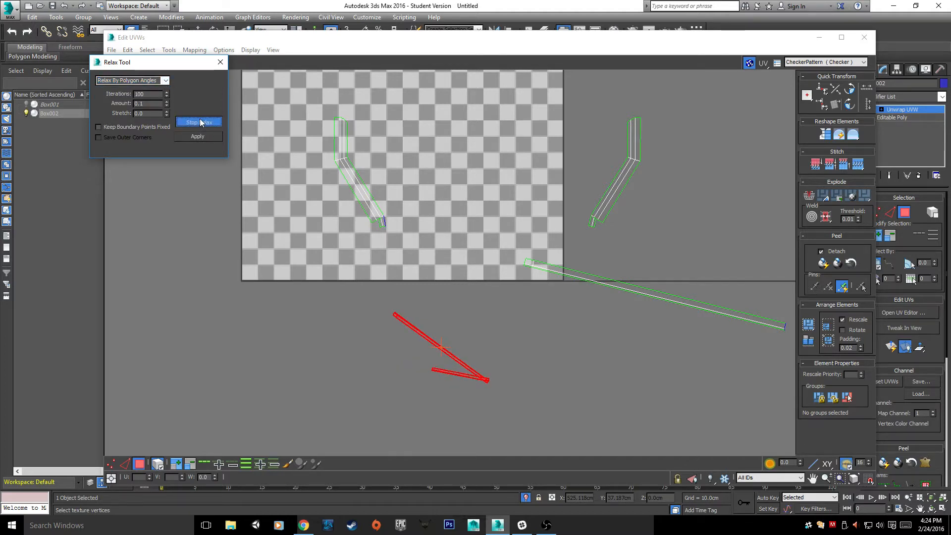
scroll(453, 427, "up", 6)
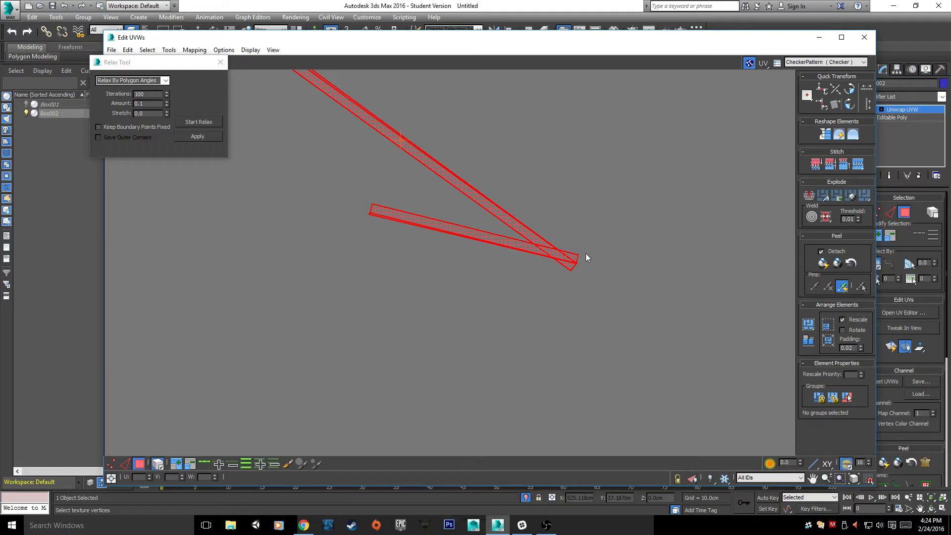
left_click(517, 281)
middle_click_drag(475, 250, 498, 287)
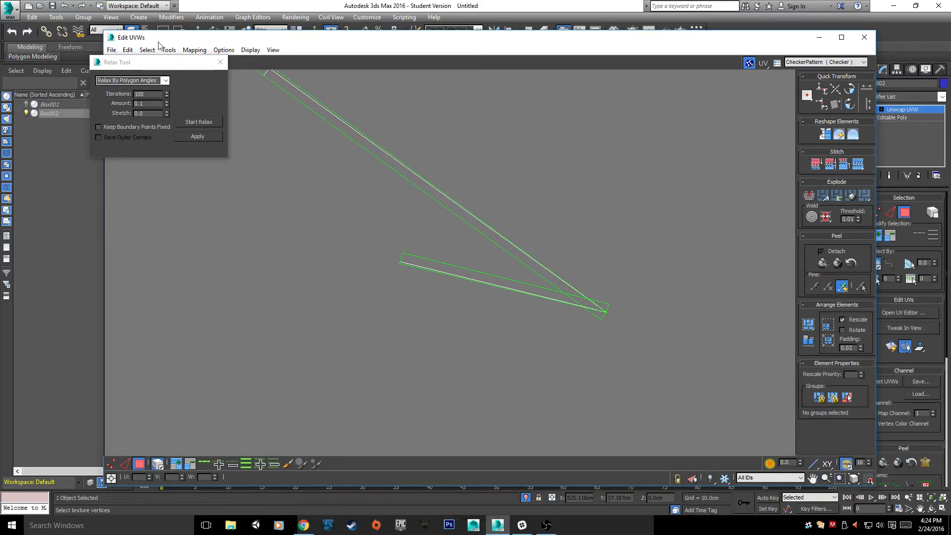
- Move the free-end vertices of the short strip across the joint so it no longer overlaps the long strip
left_click(111, 463)
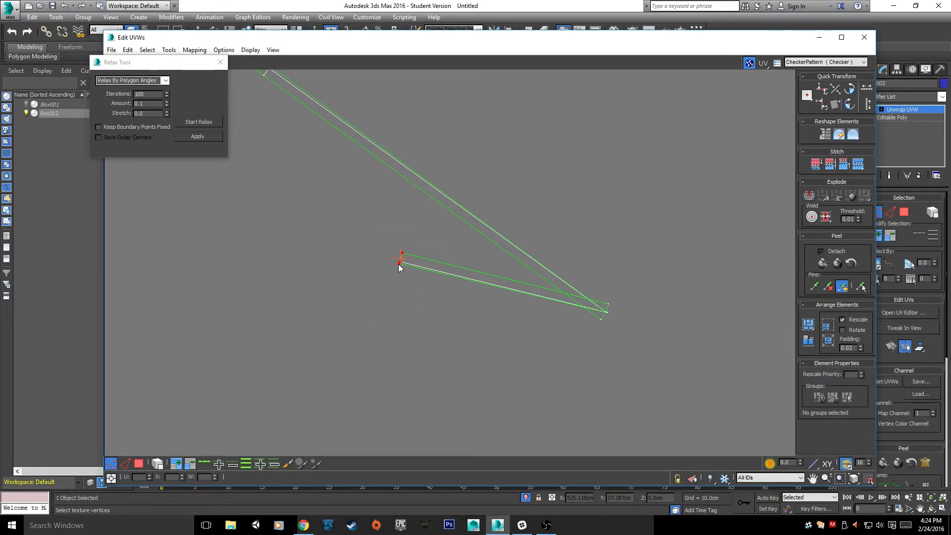
left_click_drag(400, 267, 770, 349)
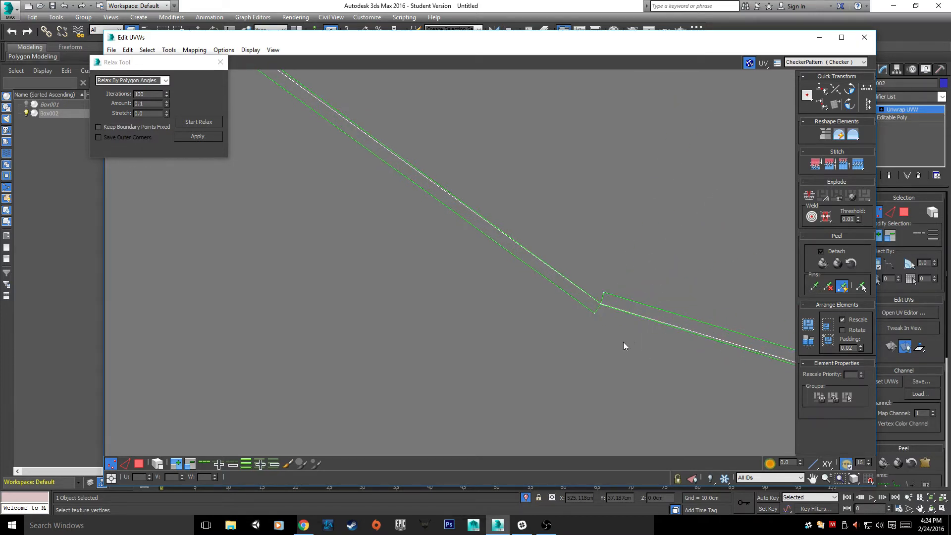
scroll(624, 342, "up", 6)
middle_click_drag(525, 156, 494, 332)
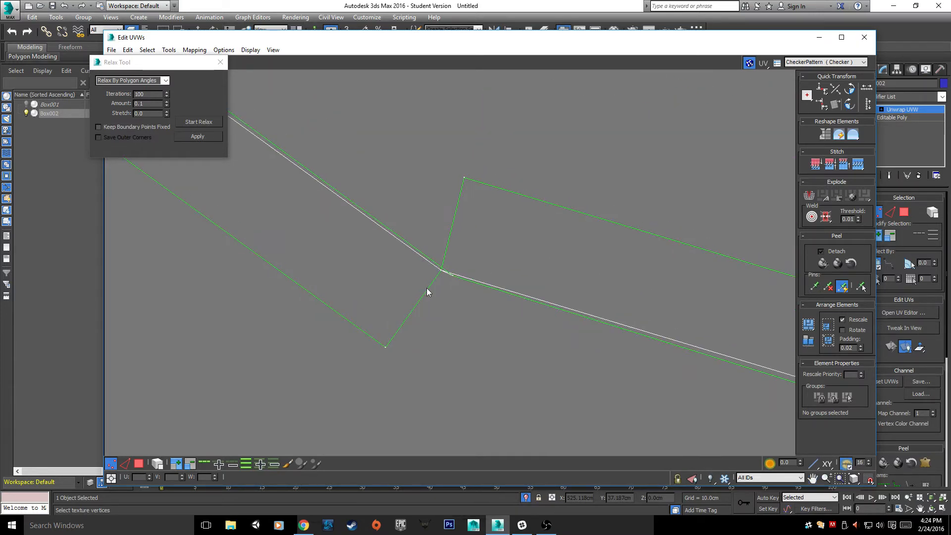
scroll(427, 292, "up", 6)
middle_click_drag(506, 223, 488, 290)
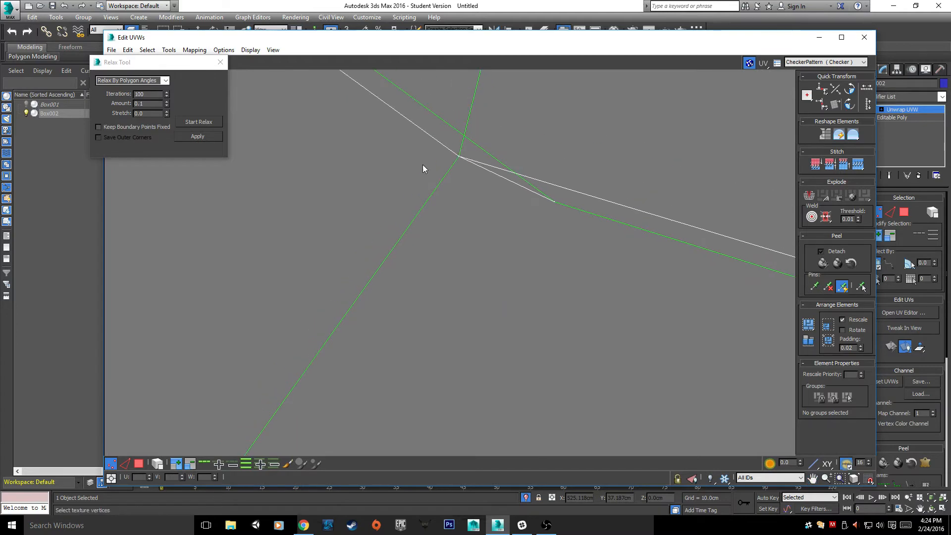
- Select the two vertices at the joint between the strips and locate them on the model
mouse_move(416, 142)
left_mouse_down()
mouse_move(634, 293)
mouse_move(617, 289)
left_mouse_up()
left_click_drag(501, 37, 475, 307)
middle_click_drag(513, 202, 546, 294)
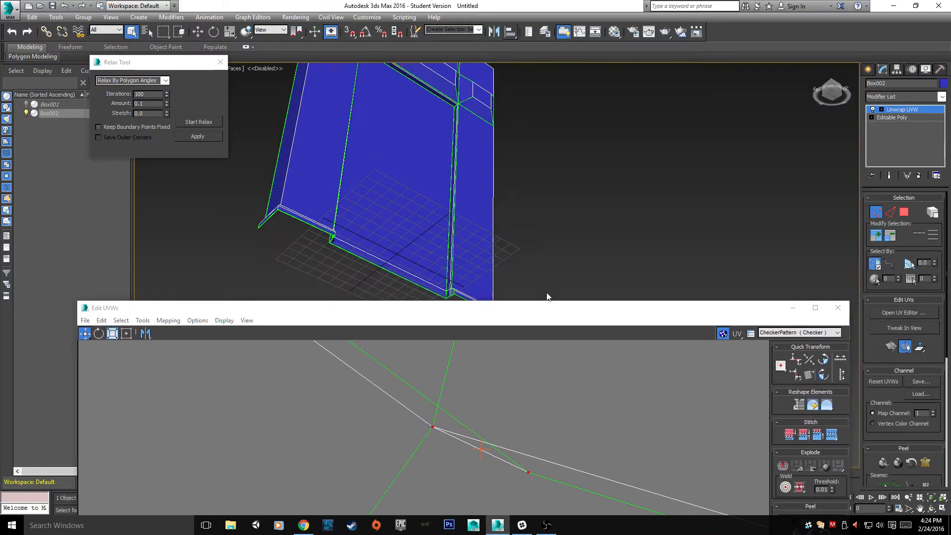
mouse_move(605, 85)
middle_mouse_down()
mouse_move(635, 174)
mouse_move(341, 107)
mouse_move(415, 228)
mouse_move(416, 129)
mouse_move(405, 113)
mouse_move(370, 127)
middle_mouse_up()
scroll(414, 229, "up", 5)
scroll(396, 112, "up", 5)
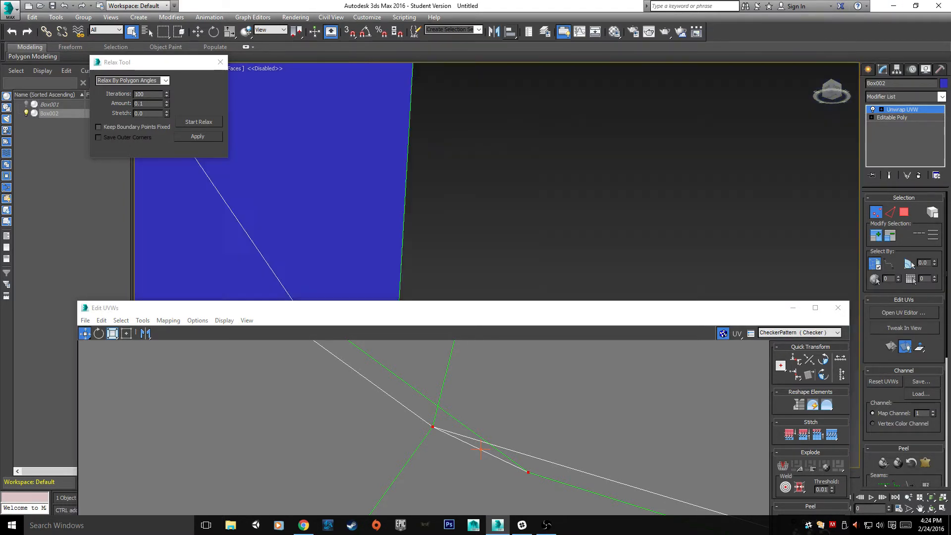
scroll(401, 110, "down", 1)
middle_click_drag(570, 160, 485, 117)
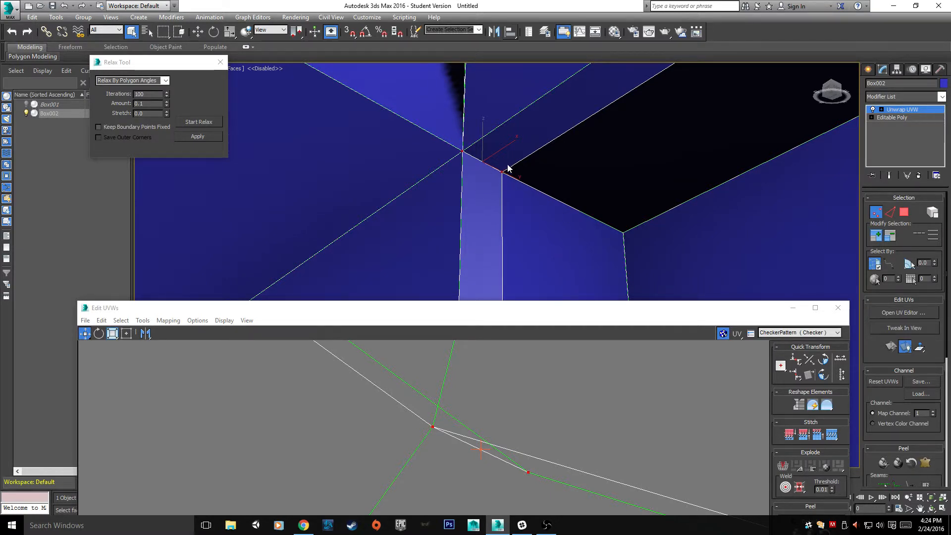
- Break the UV seam along the short edge between the two joint vertices on the model
left_click(890, 212)
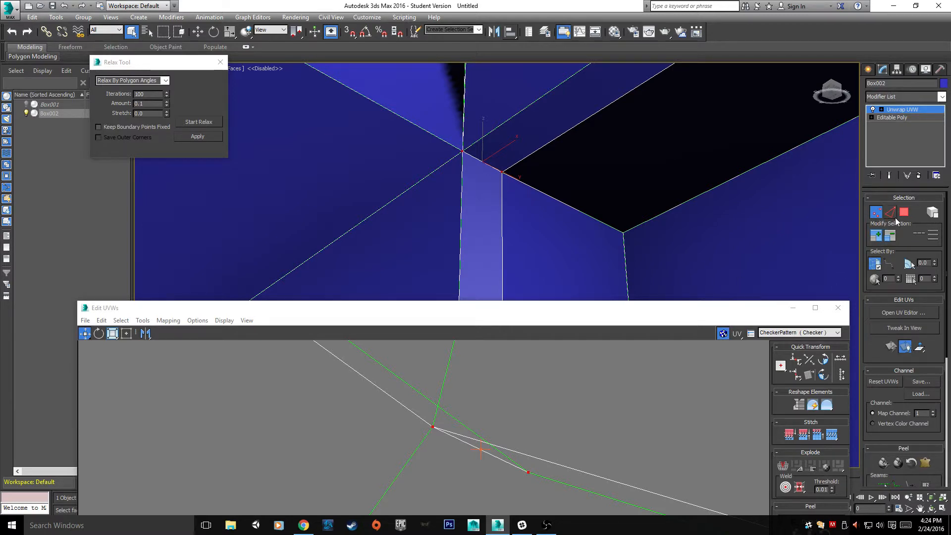
left_click(478, 161)
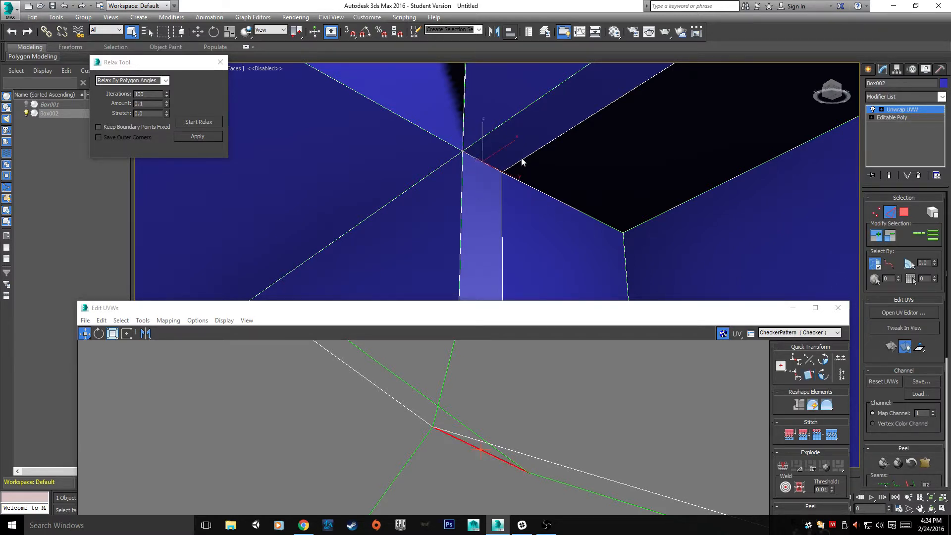
left_click(566, 185)
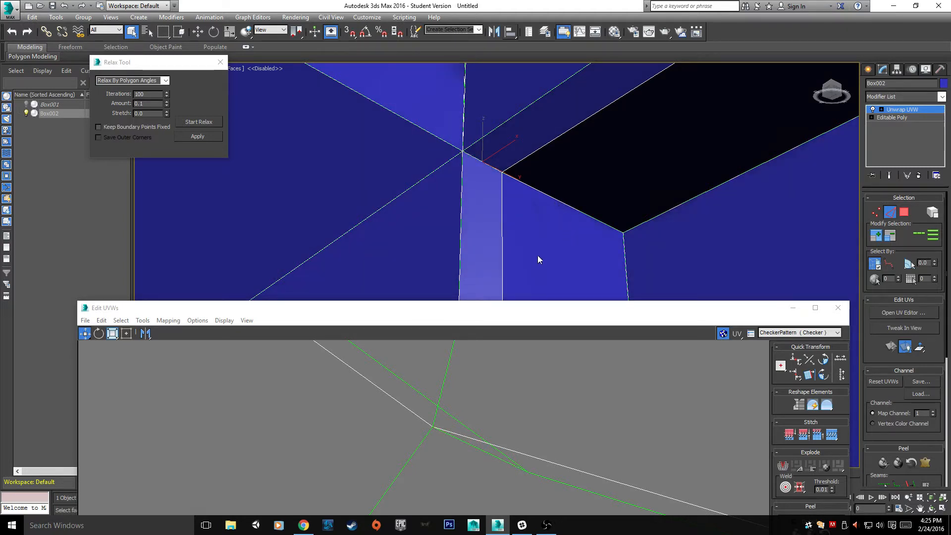
left_click_drag(552, 309, 536, 57)
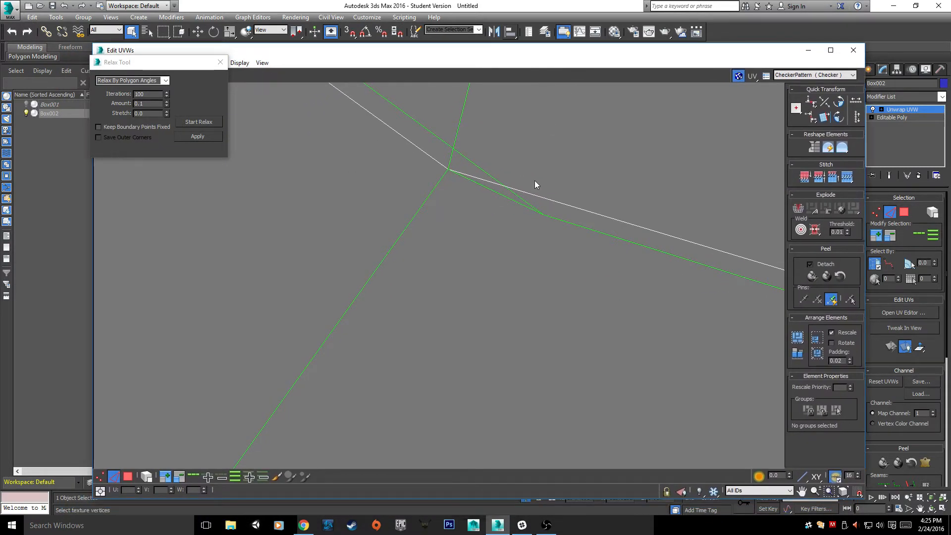
- Select the short strip as a separate element and move it up, clear of the long strip's end
scroll(501, 223, "down", 10)
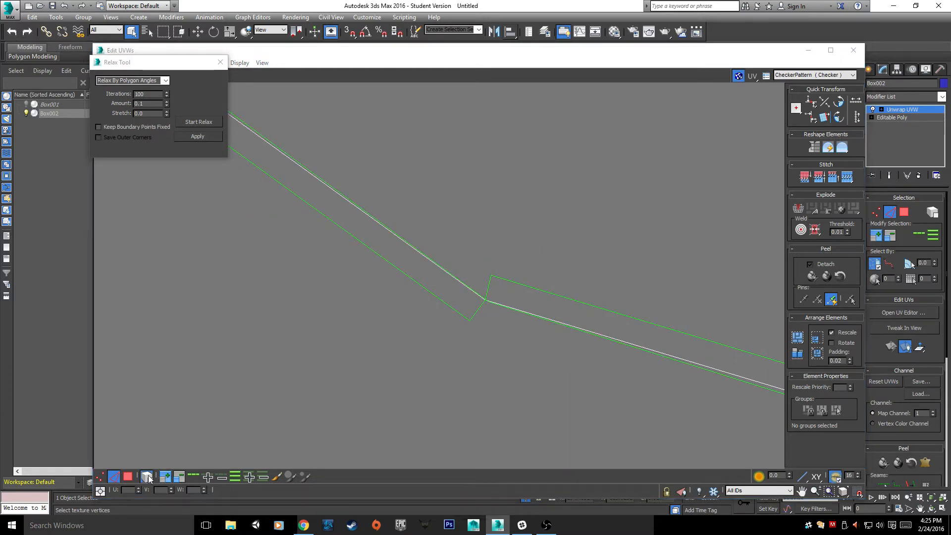
left_click(126, 477)
left_click(511, 288)
left_click_drag(543, 303, 533, 247)
scroll(533, 280, "down", 5)
scroll(534, 293, "down", 4)
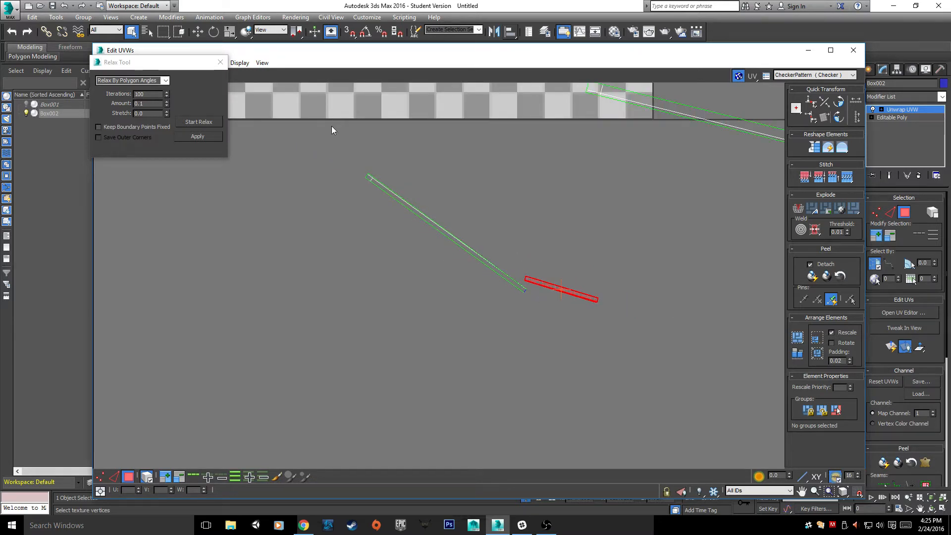
- Select both separated strips, relax them together by polygon angles and deselect them
left_click_drag(590, 353, 625, 362)
middle_click_drag(728, 310, 609, 405)
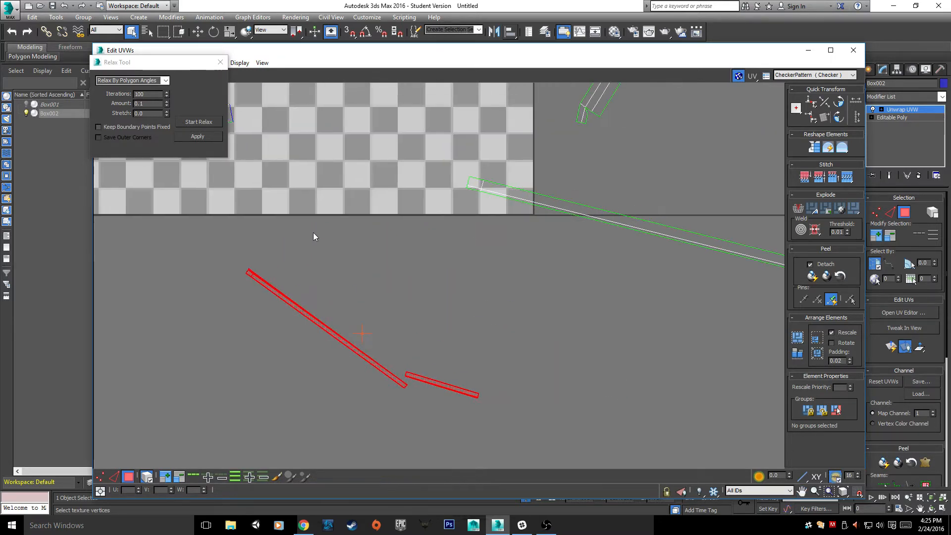
left_click(191, 123)
left_click(190, 123)
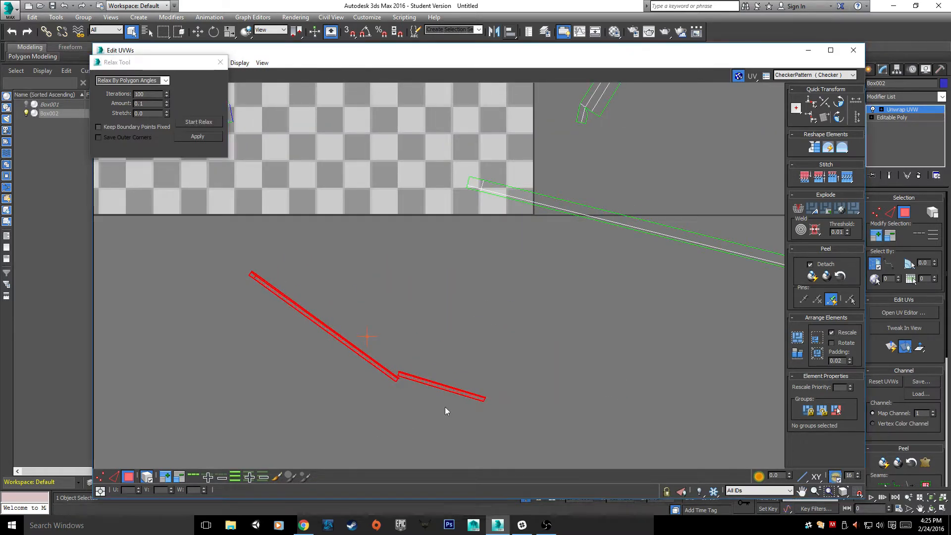
left_click(424, 353)
- Select the two end edges of the short strip facing the long strip and stitch the two strips together there
scroll(408, 378, "up", 3)
middle_click_drag(408, 379, 503, 401)
scroll(463, 254, "up", 4)
scroll(456, 317, "up", 2)
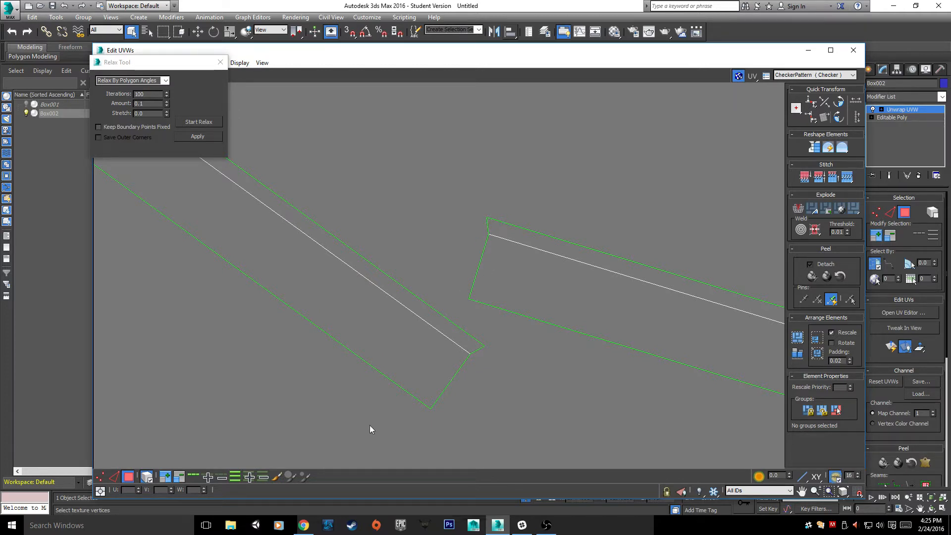
left_click(114, 477)
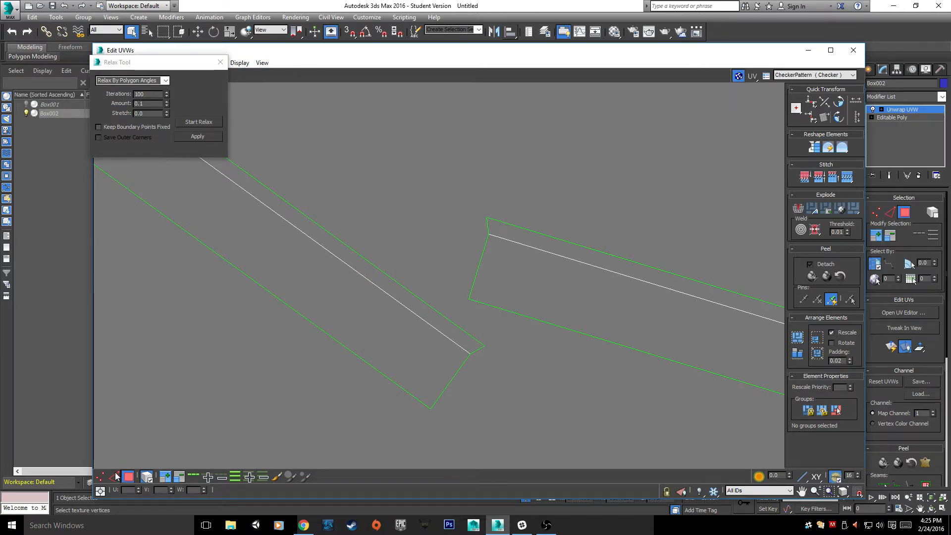
left_click(146, 477)
left_click(488, 227)
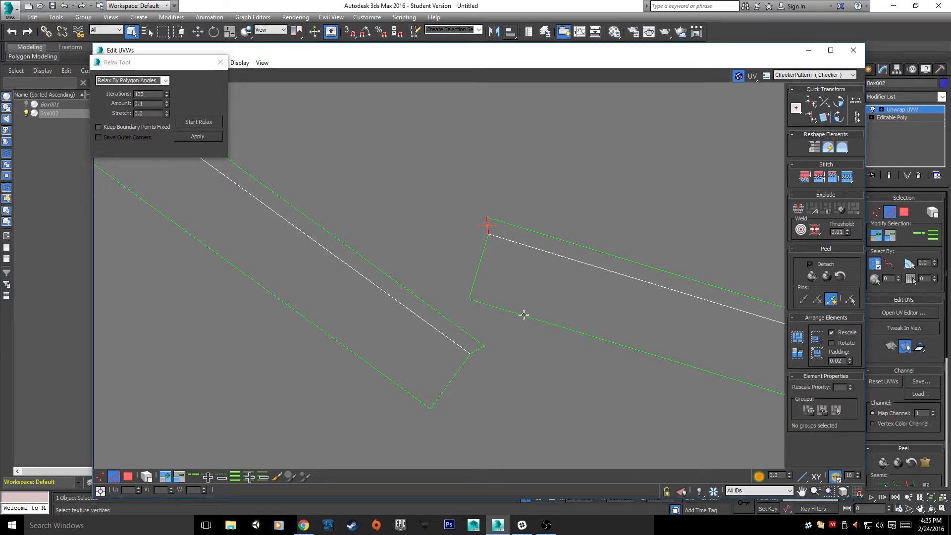
scroll(515, 357, "down", 5)
middle_click_drag(456, 298, 495, 364)
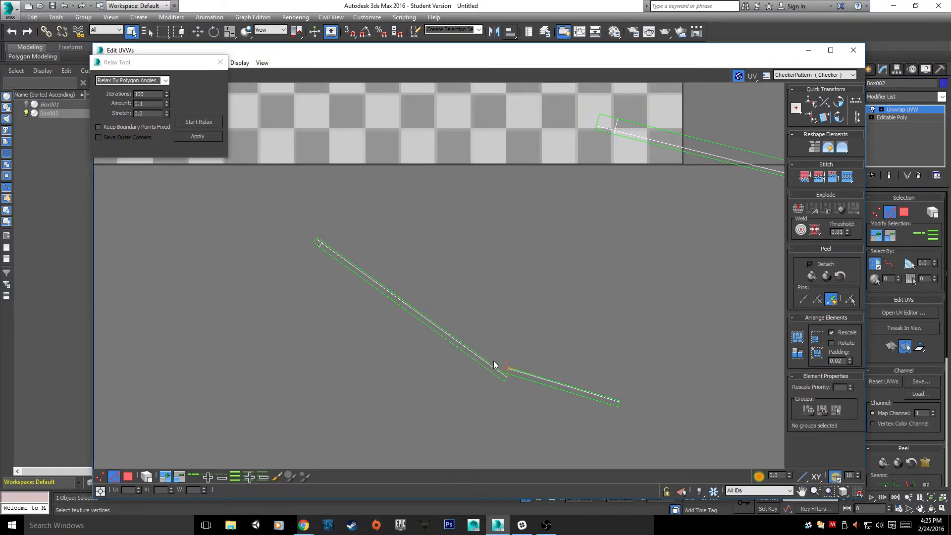
scroll(380, 286, "up", 6)
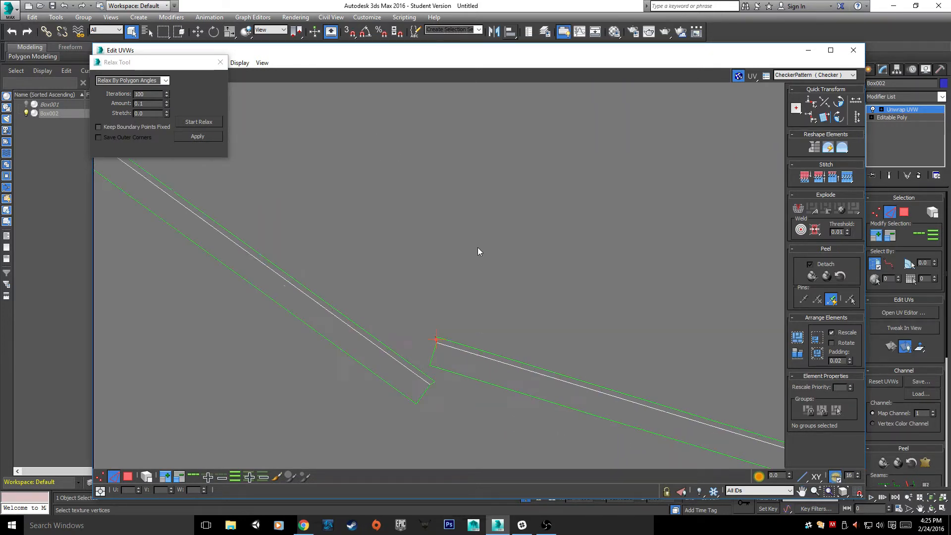
middle_click_drag(468, 294, 516, 69)
scroll(343, 370, "down", 1)
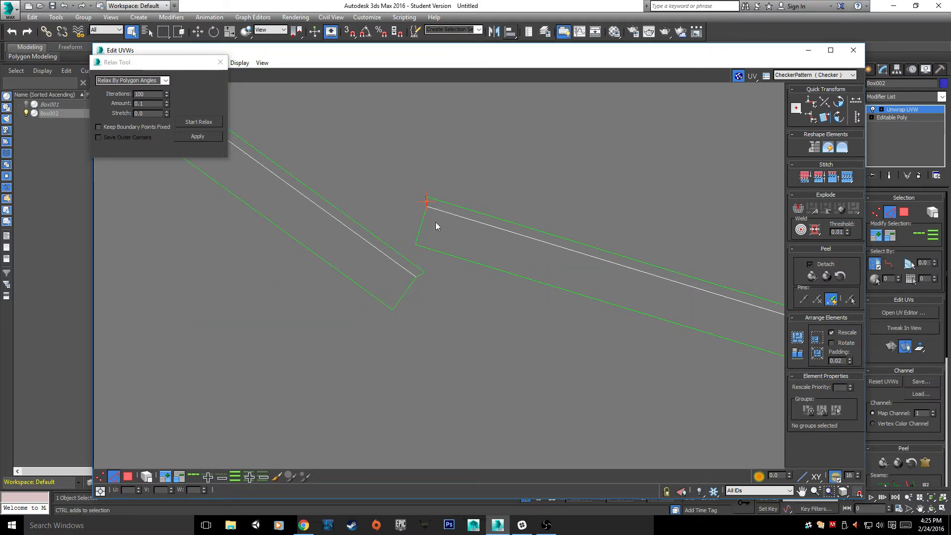
left_click(420, 225)
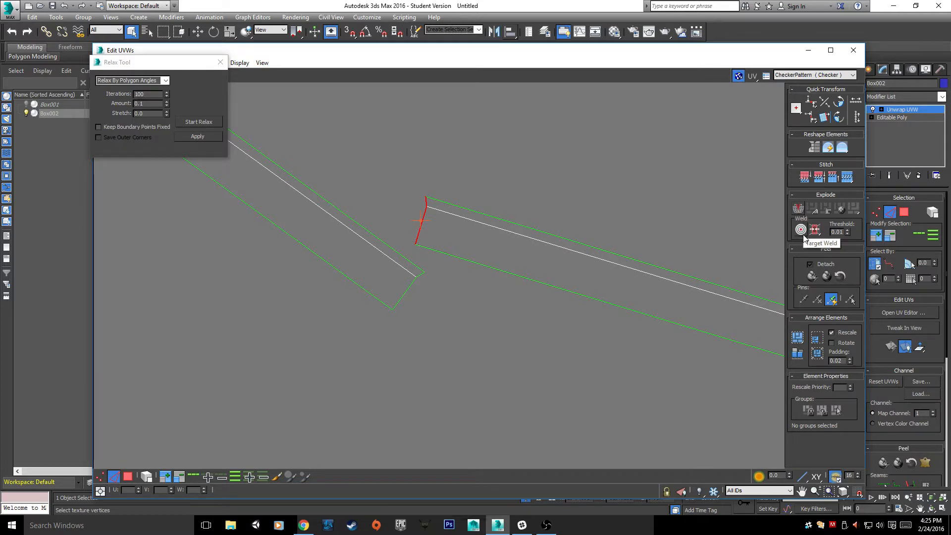
left_click(834, 182)
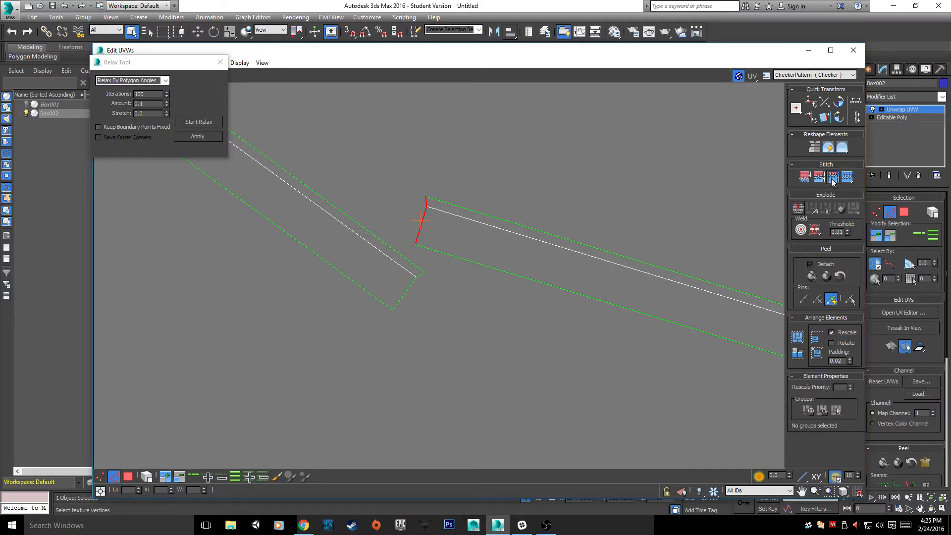
middle_click_drag(460, 193, 466, 291)
scroll(466, 295, "down", 3)
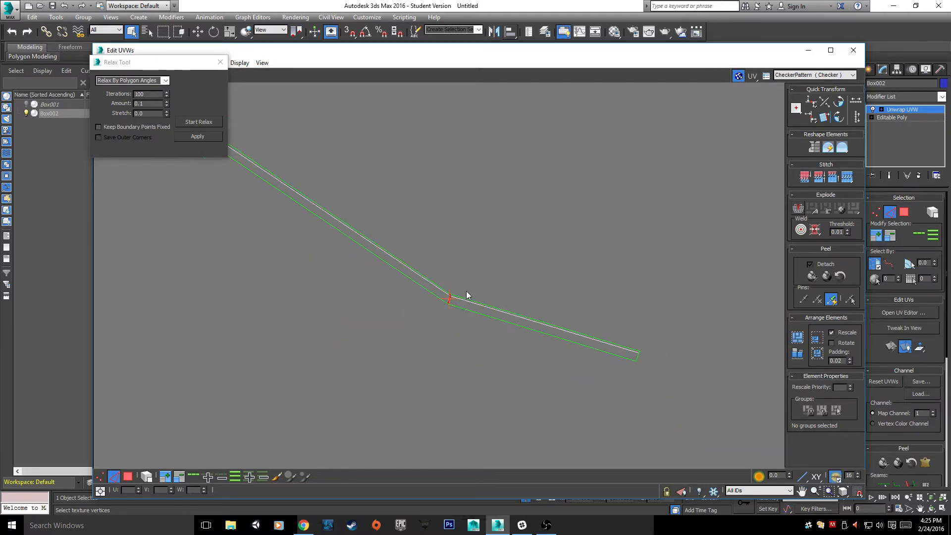
- Select the whole joined strip as an element, relax it by polygon angles and deselect it
scroll(465, 292, "down", 5)
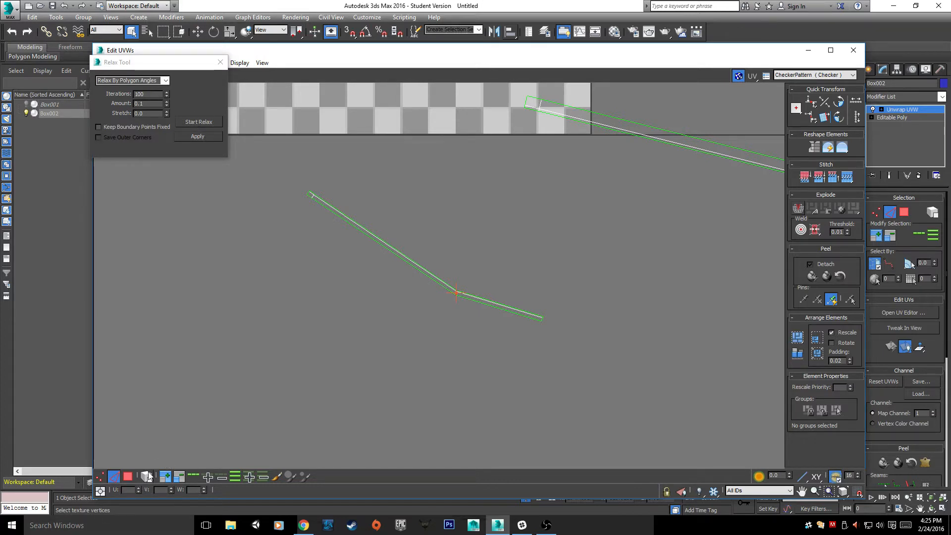
left_click(128, 477)
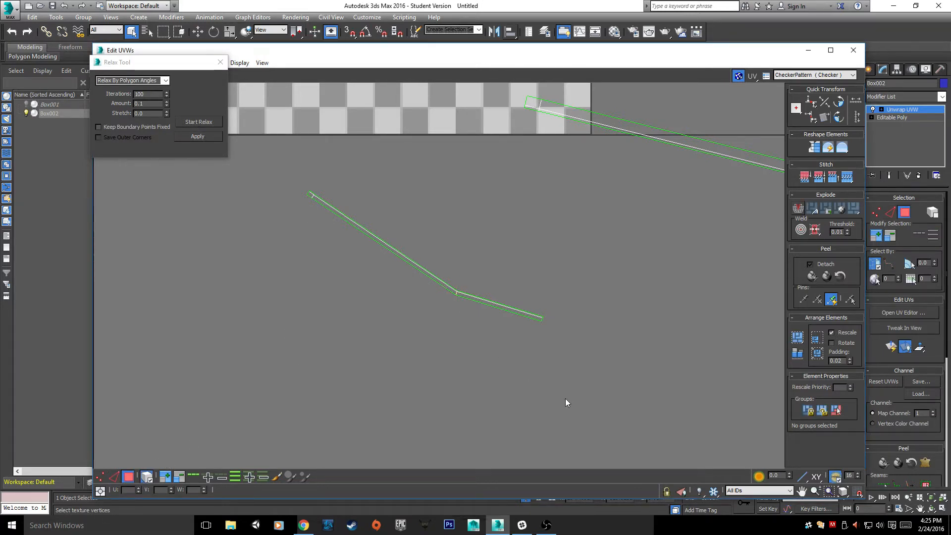
left_click(456, 293)
left_click(198, 121)
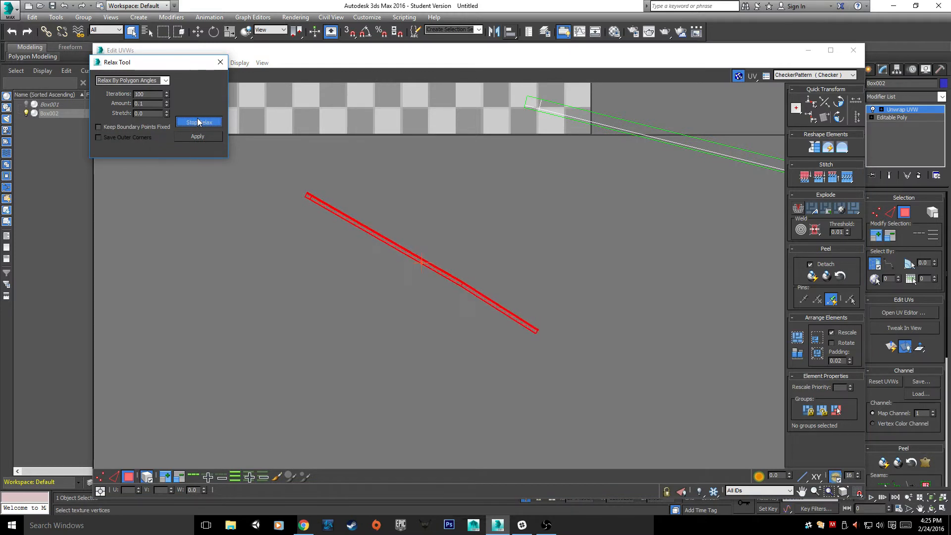
left_click(198, 122)
scroll(477, 298, "up", 5)
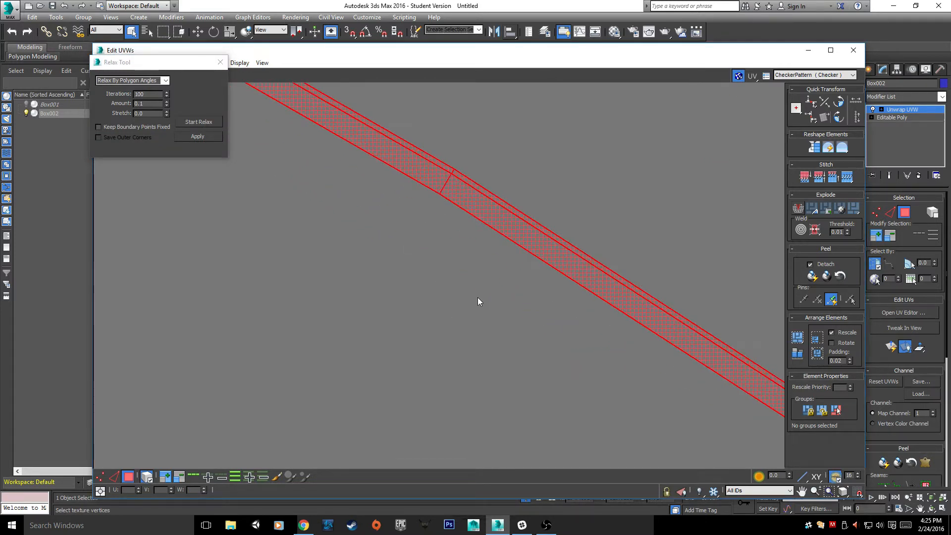
scroll(478, 297, "down", 8)
left_click(508, 248)
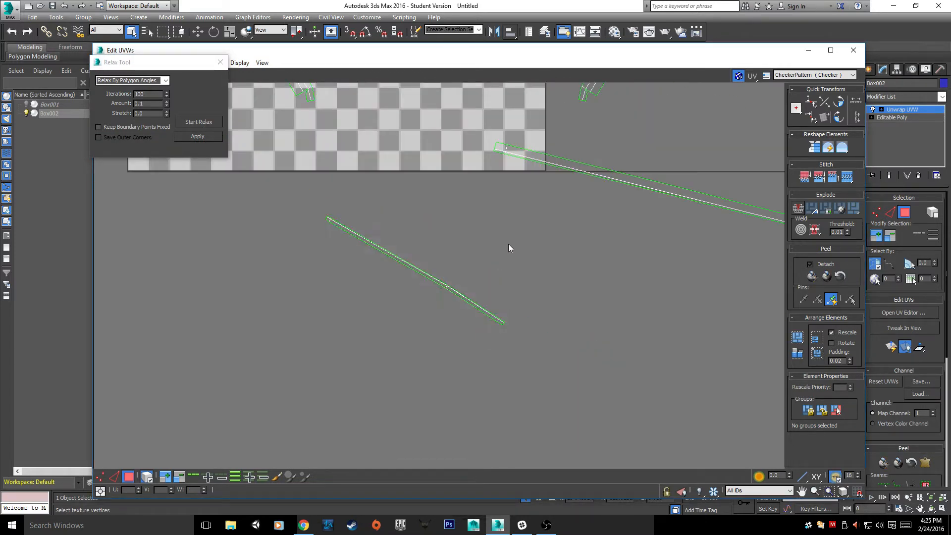
- Select the joined strip and the separate long strip beside it, relax both together by polygon angles and deselect them
scroll(457, 294, "up", 6)
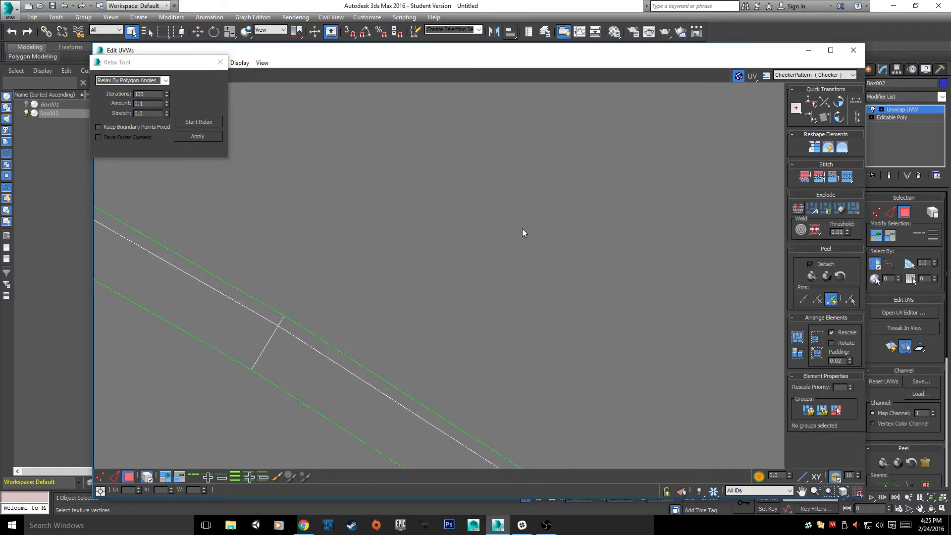
scroll(522, 228, "down", 8)
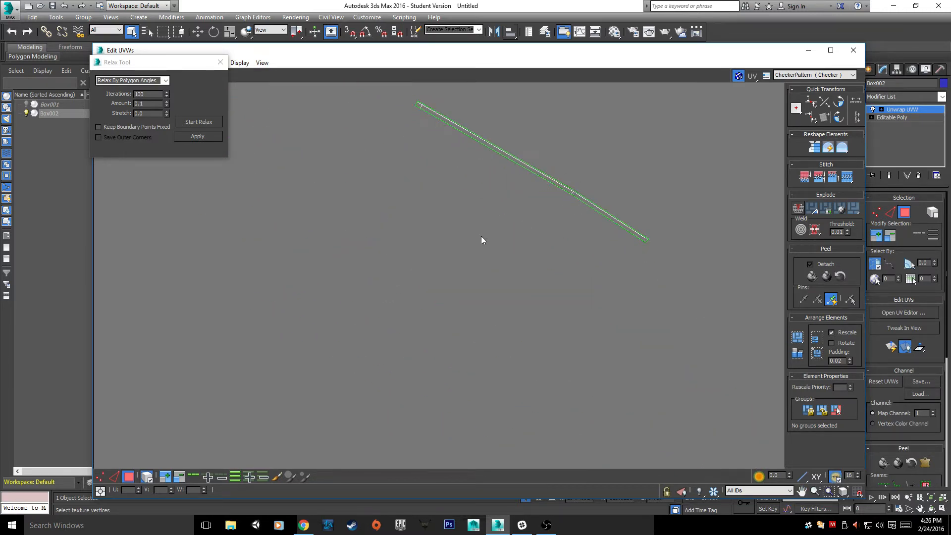
scroll(482, 239, "down", 3)
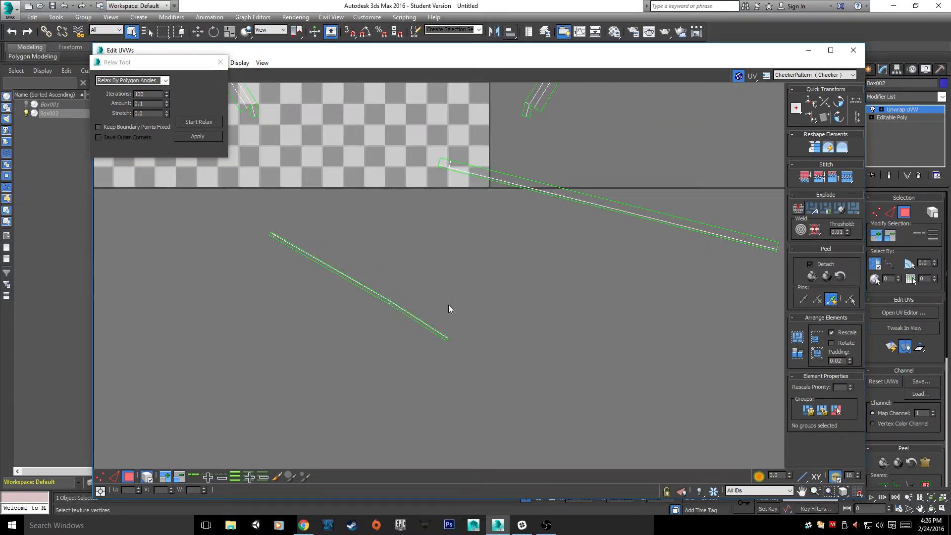
scroll(448, 309, "up", 1)
scroll(445, 311, "down", 2)
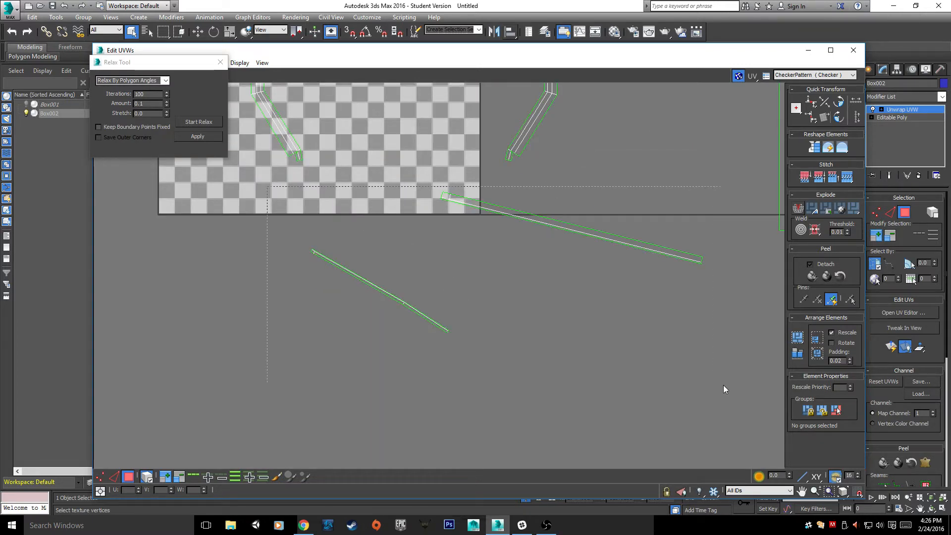
left_click_drag(724, 385, 743, 393)
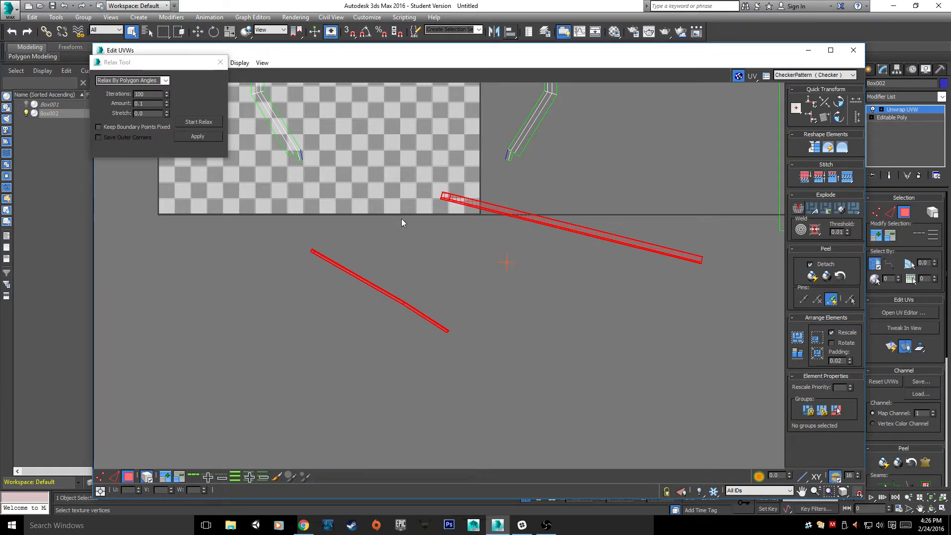
left_click(217, 119)
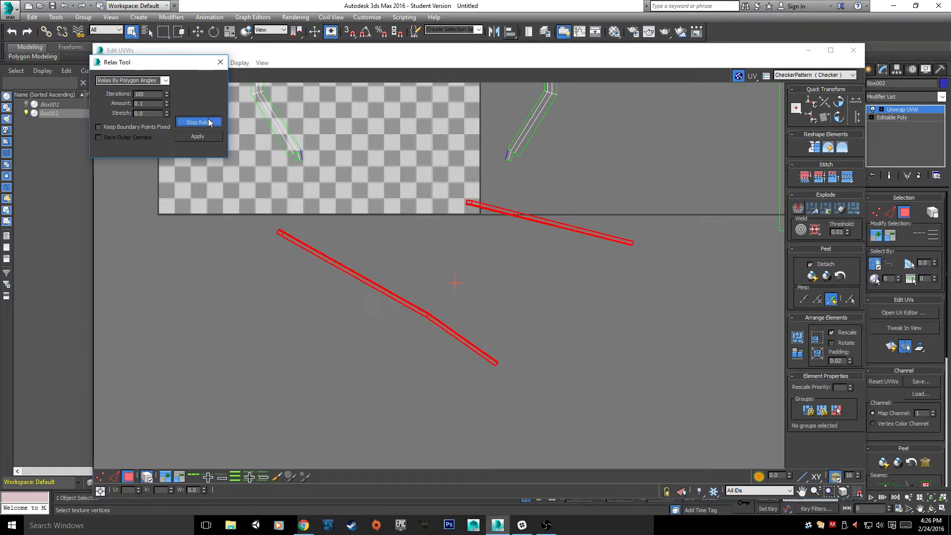
left_click(208, 122)
scroll(331, 297, "up", 3)
middle_click_drag(496, 238, 350, 206)
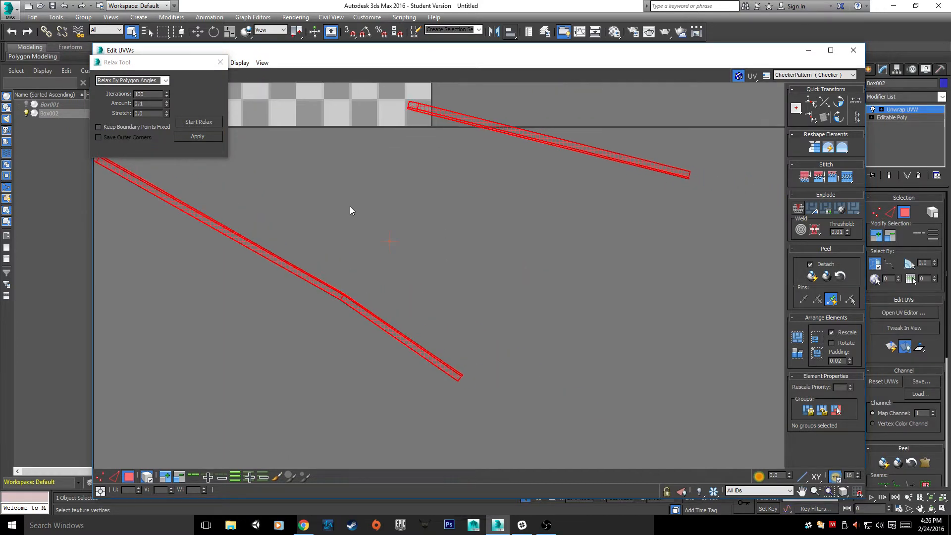
left_click(352, 205)
- Move the separate long strip down beyond the free lower end of the joined strip and deselect it
left_click(501, 128)
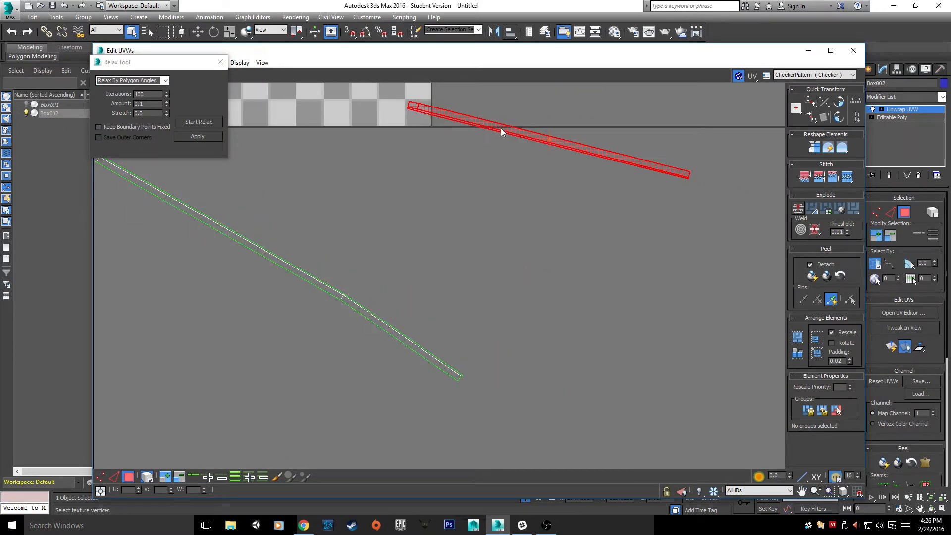
left_click_drag(505, 128, 584, 434)
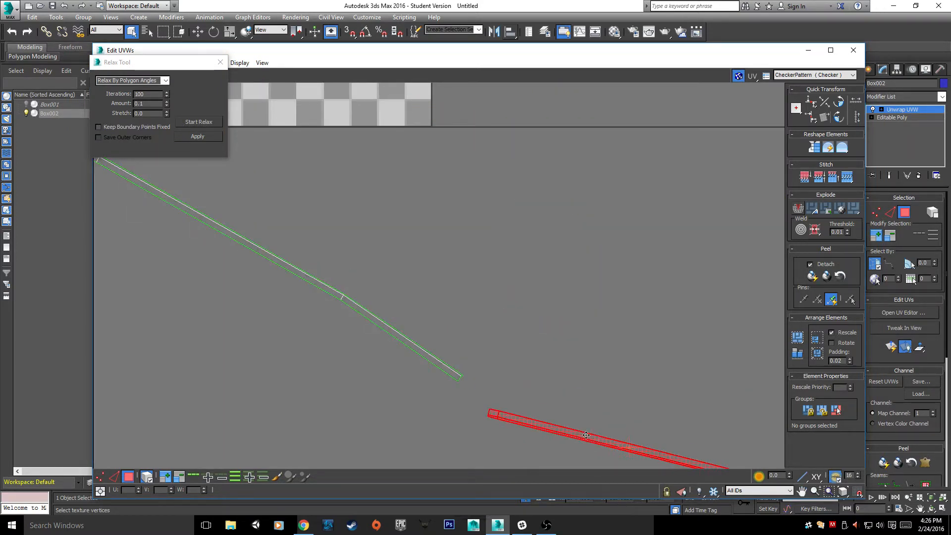
middle_click_drag(633, 422, 495, 235)
scroll(321, 242, "up", 2)
left_click(322, 243)
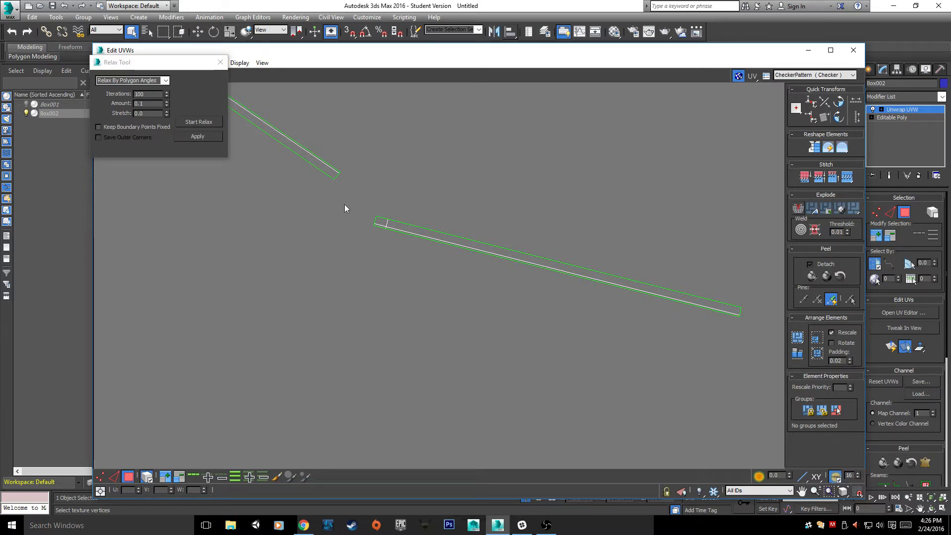
- Rotate the separate strip so its plain end faces the joined strip, move it close to that end and deselect it
left_click(706, 305)
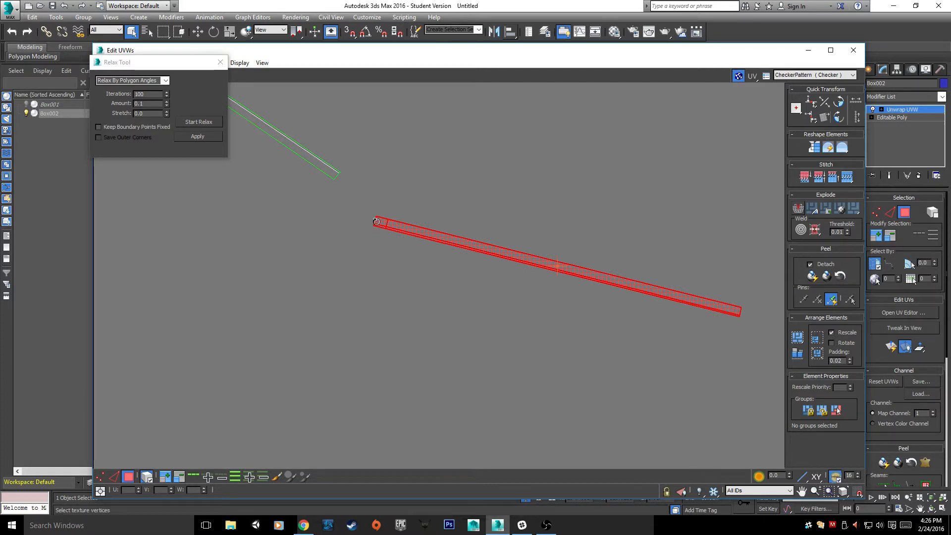
left_click_drag(371, 218, 777, 388)
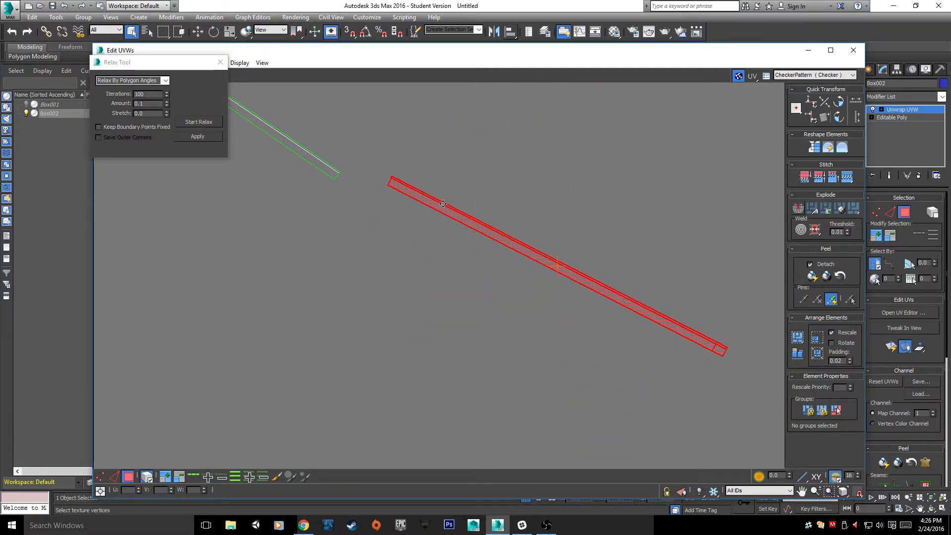
left_click_drag(444, 205, 398, 203)
scroll(325, 177, "up", 6)
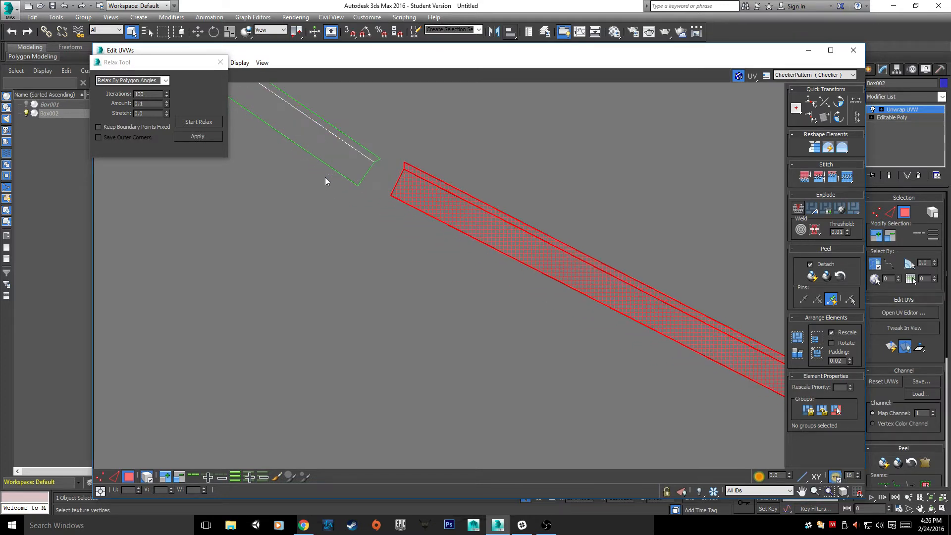
middle_click_drag(357, 170, 328, 318)
left_click(328, 318)
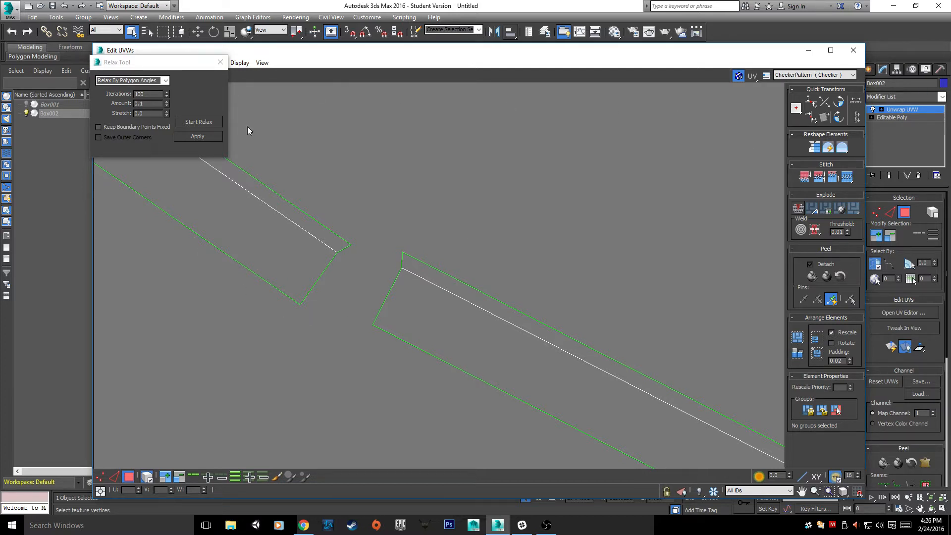
- Close the Relax Tool, select the two end edges of the joined strip and stitch them to the neighbouring strip
left_click(220, 62)
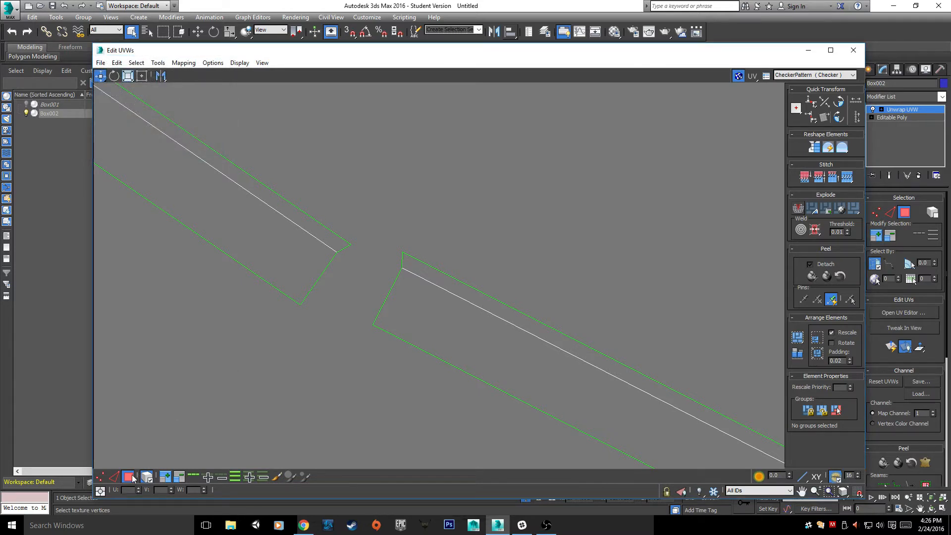
left_click(113, 476)
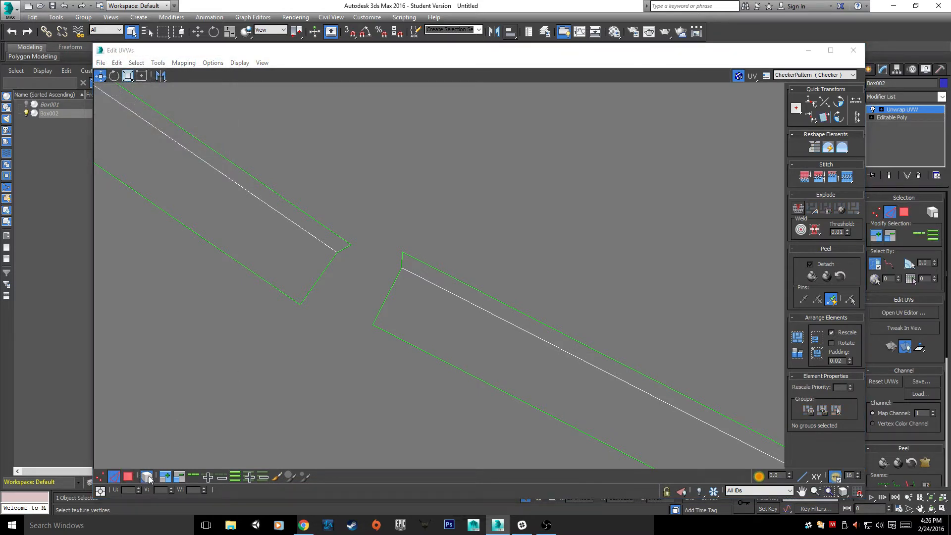
left_click(343, 248)
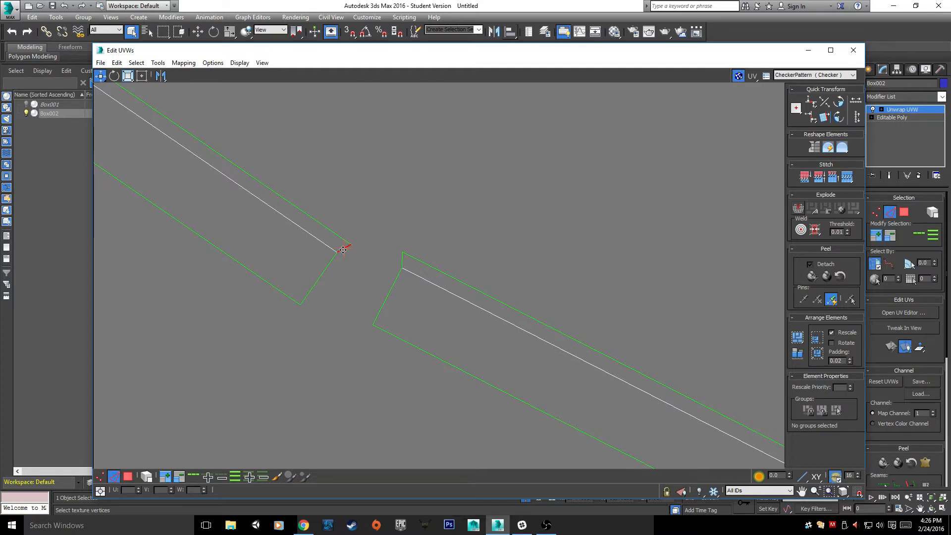
left_click(322, 278, "ctrl")
left_click(819, 178)
scroll(394, 258, "down", 3)
scroll(393, 259, "down", 3)
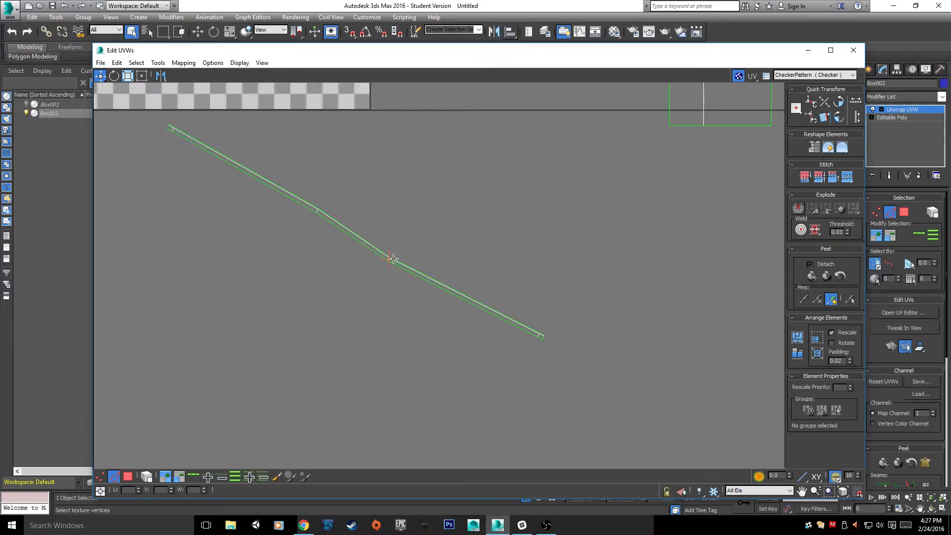
scroll(394, 259, "down", 3)
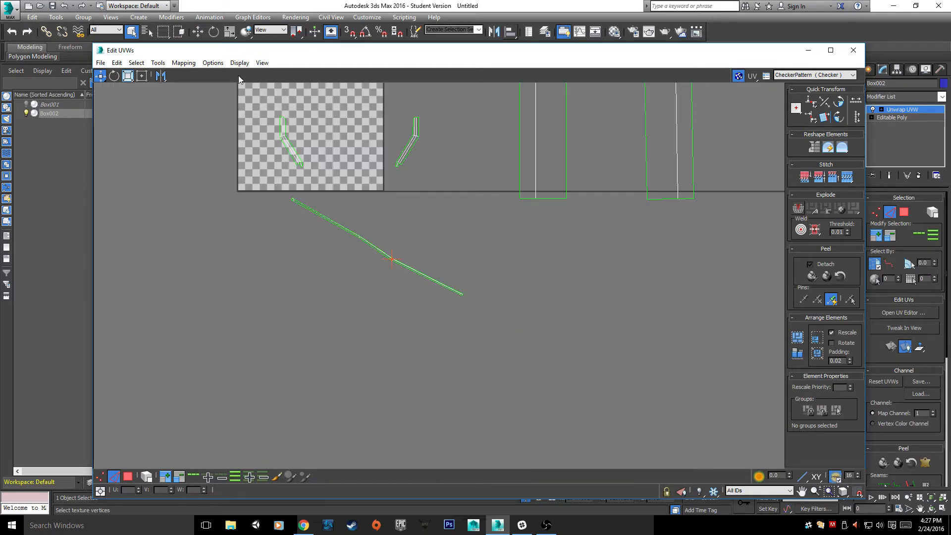
- Select the entire stitched strip below the checker tile as an element and relax it by edge angles
key("3")
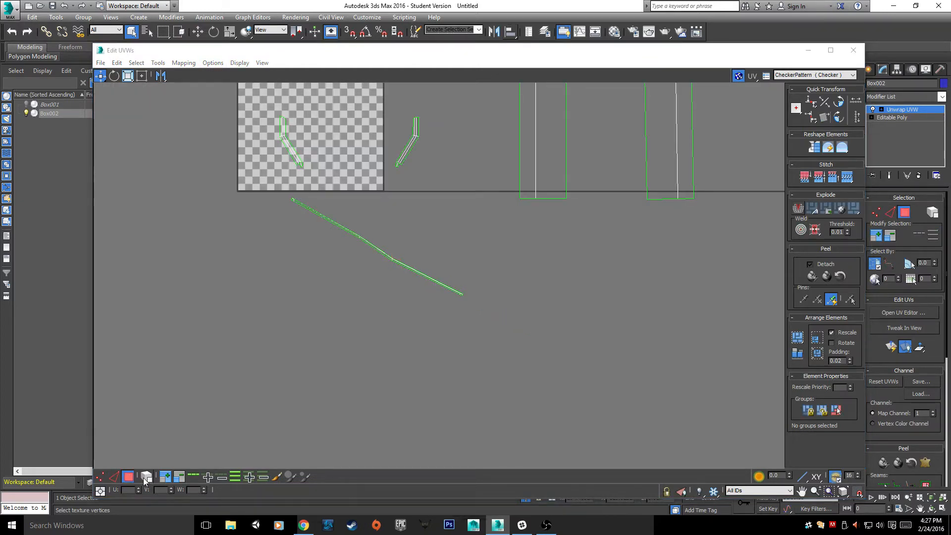
left_click(143, 478)
left_click_drag(284, 203, 489, 353)
scroll(489, 354, "up", 2)
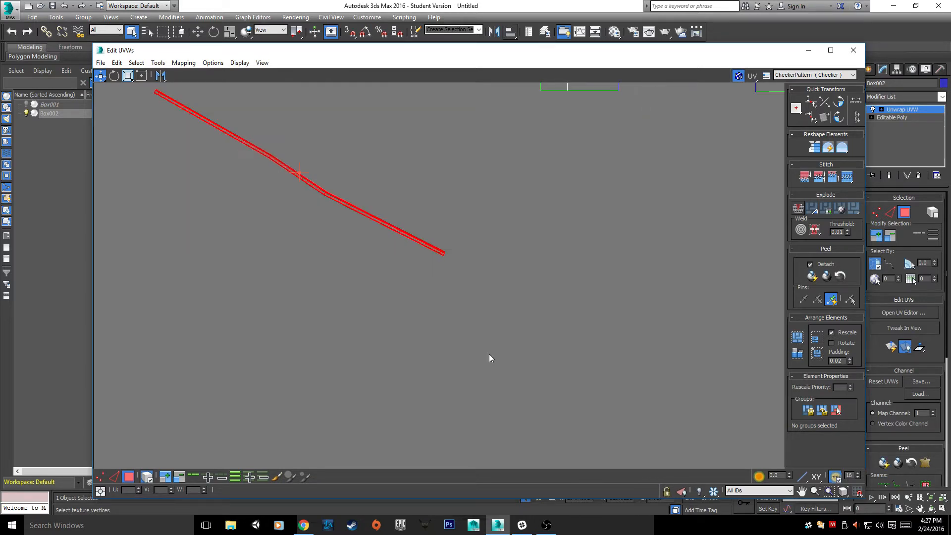
scroll(489, 354, "up", 1)
middle_click_drag(529, 65, 551, 154)
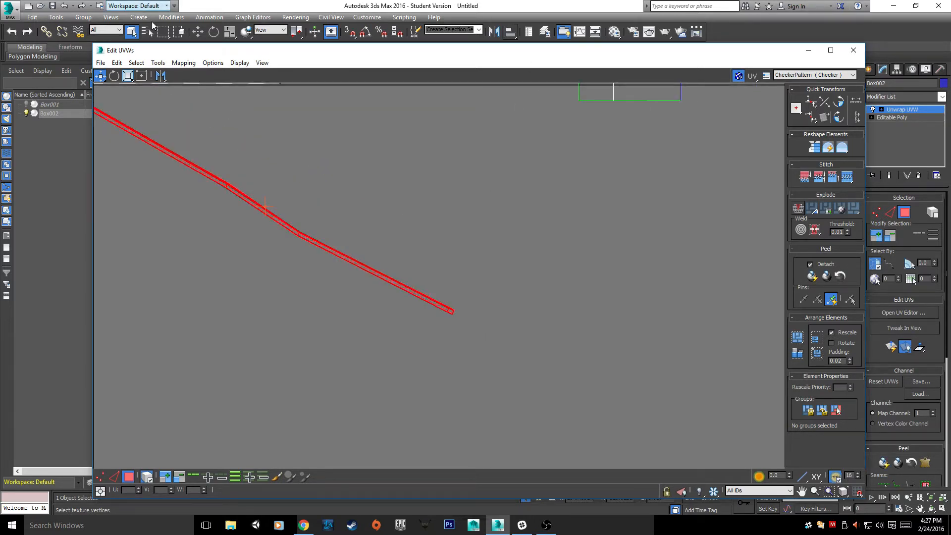
left_click(158, 62)
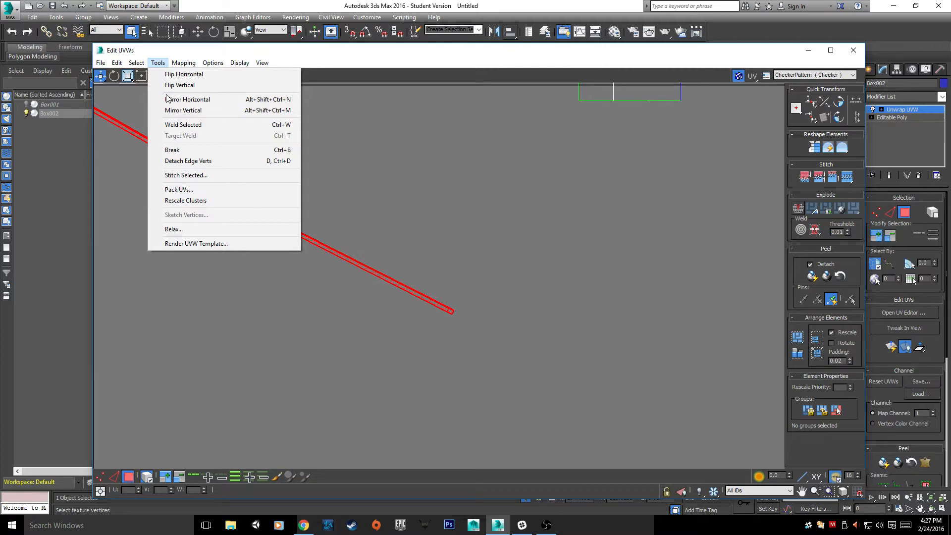
left_click(173, 229)
left_click(197, 133)
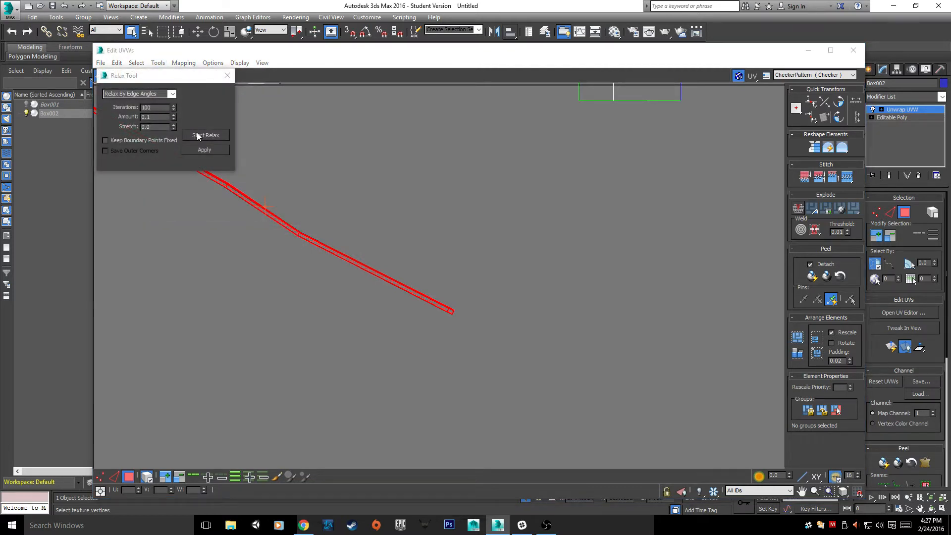
middle_click_drag(352, 252, 377, 269)
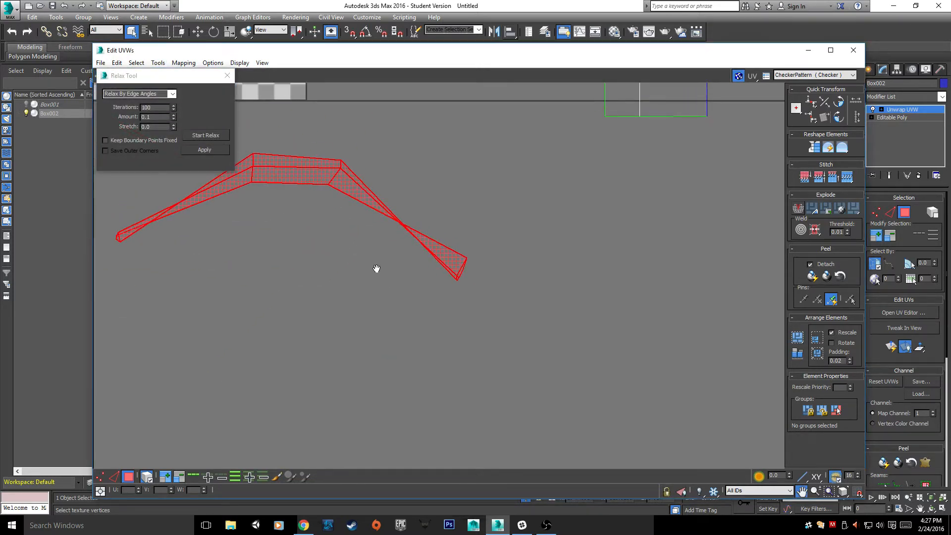
scroll(391, 307, "up", 3)
scroll(395, 320, "down", 3)
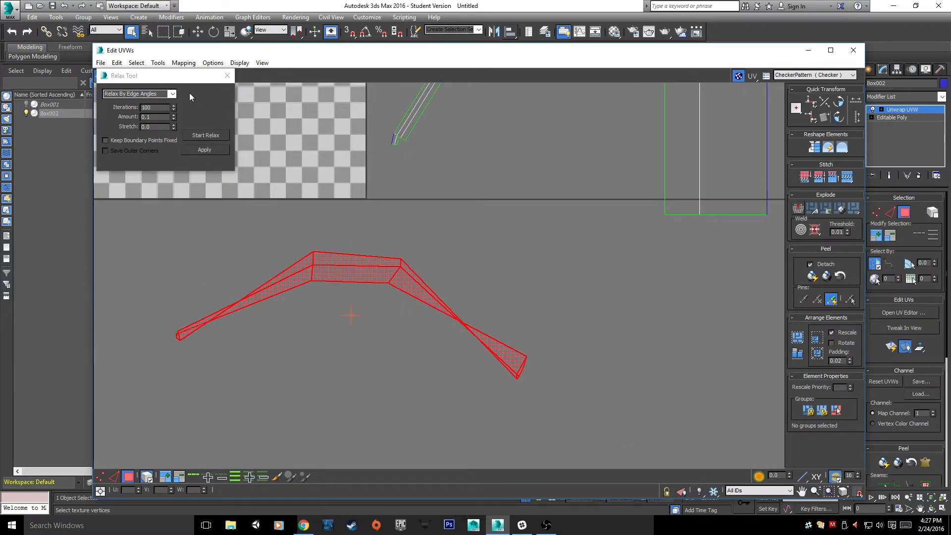
- Relax the selected strip by polygon angles in two runs until it straightens, and close the Relax Tool
left_click(171, 93)
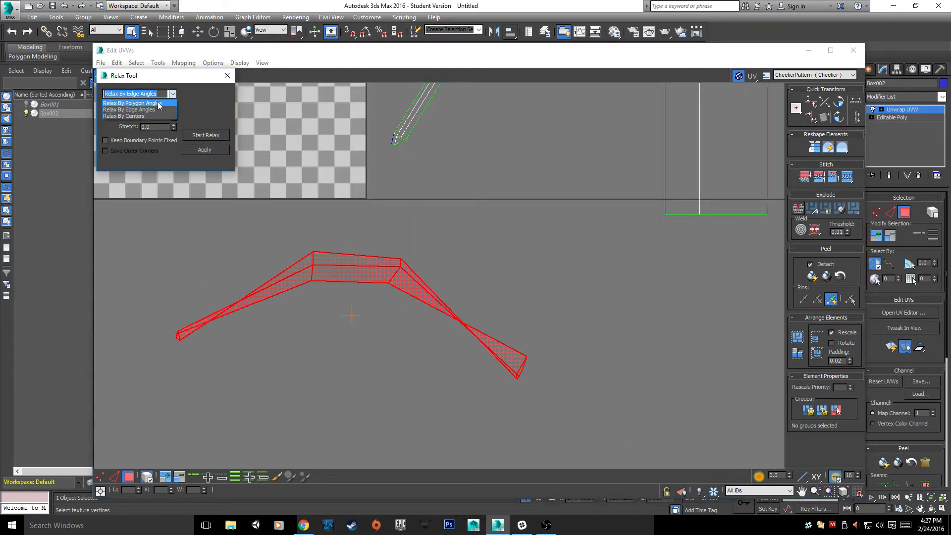
left_click(159, 103)
left_click(198, 136)
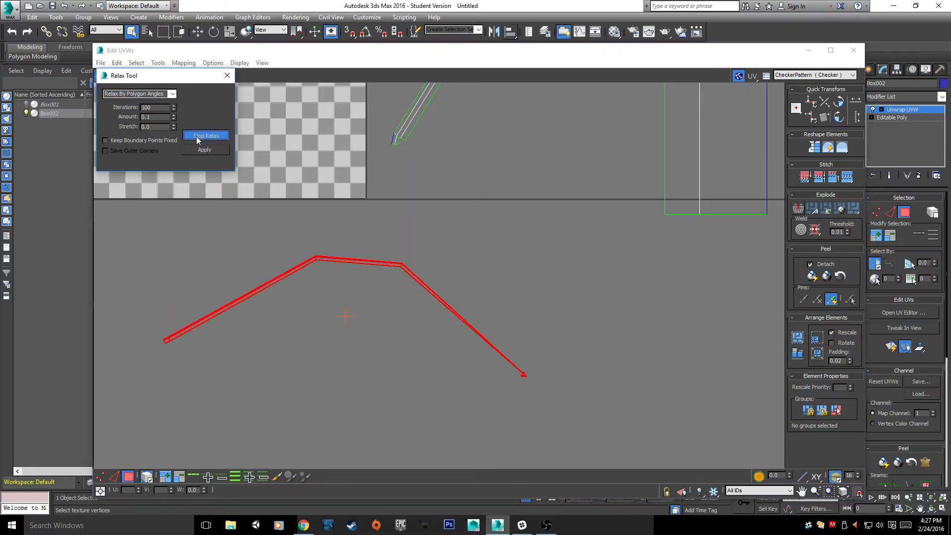
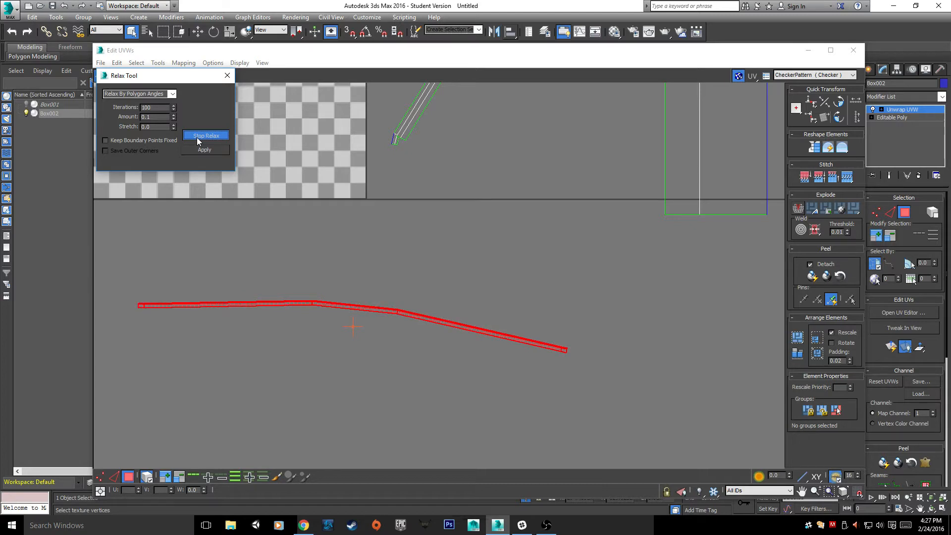
left_click(197, 138)
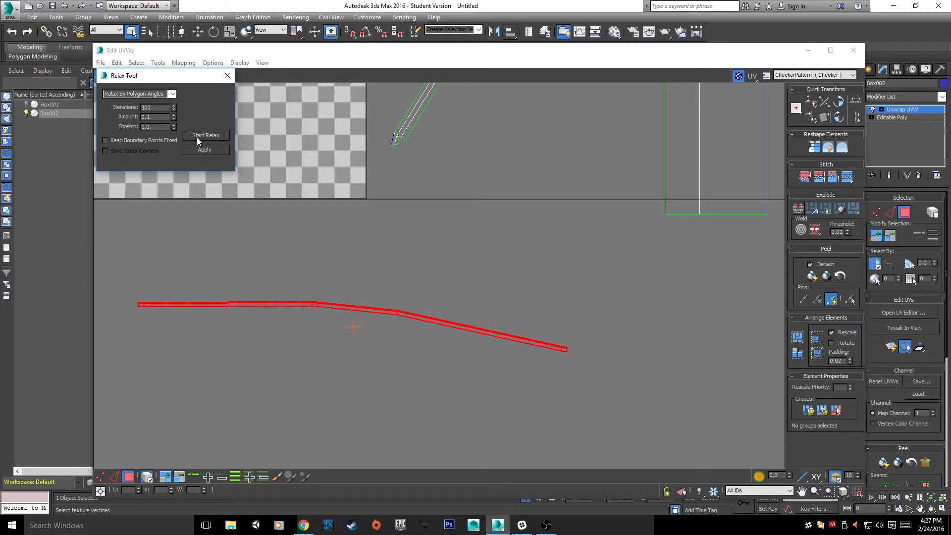
left_click(249, 302)
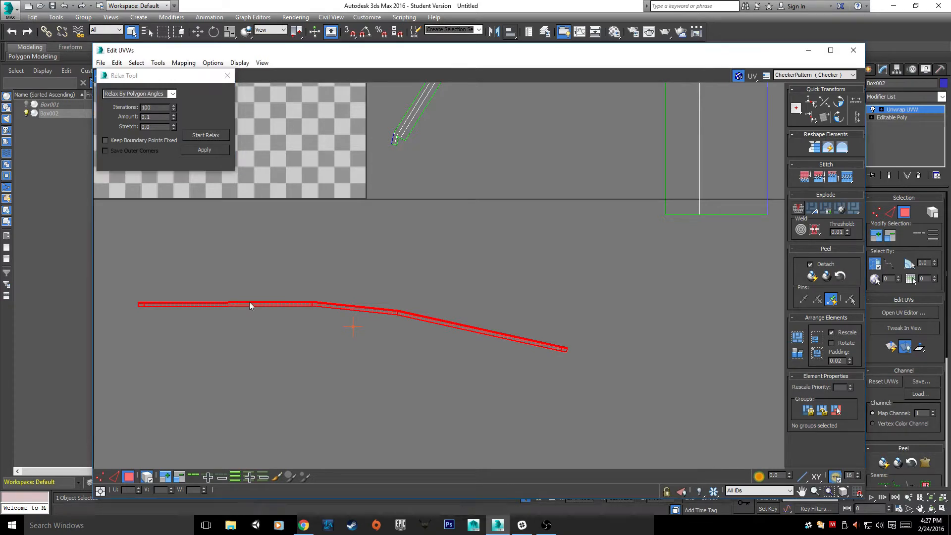
left_click(205, 134)
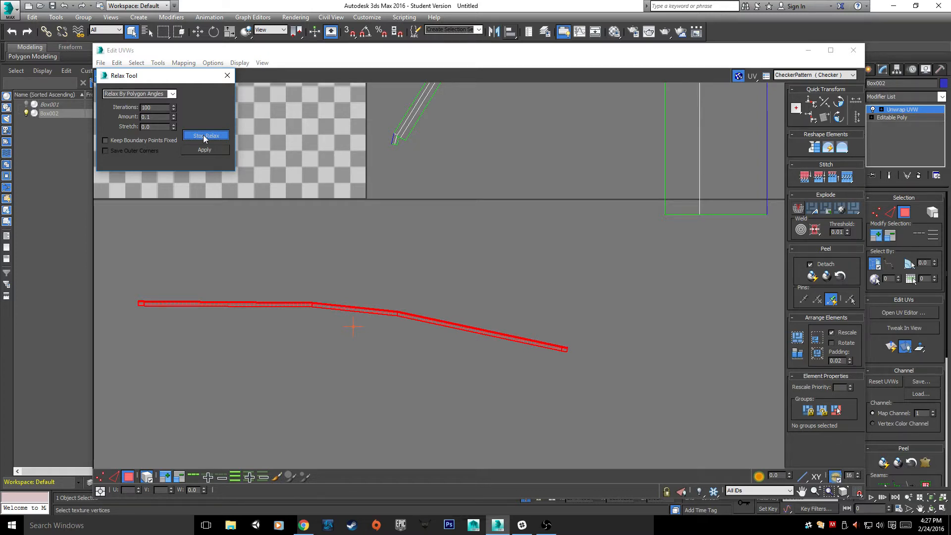
left_click(204, 137)
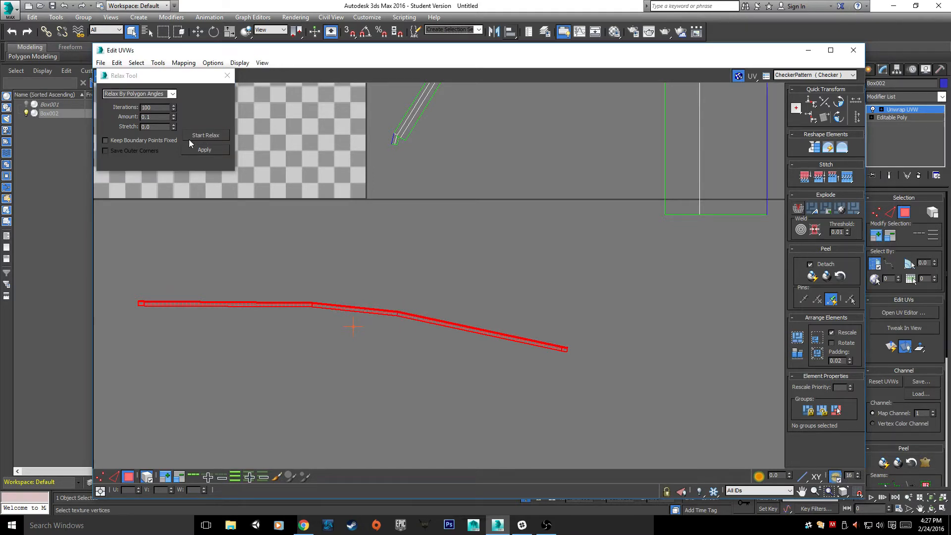
left_click(227, 75)
- Select all vertices along the strip's lower edge, align them horizontally and move the row down away from the strip
scroll(475, 408, "up", 4)
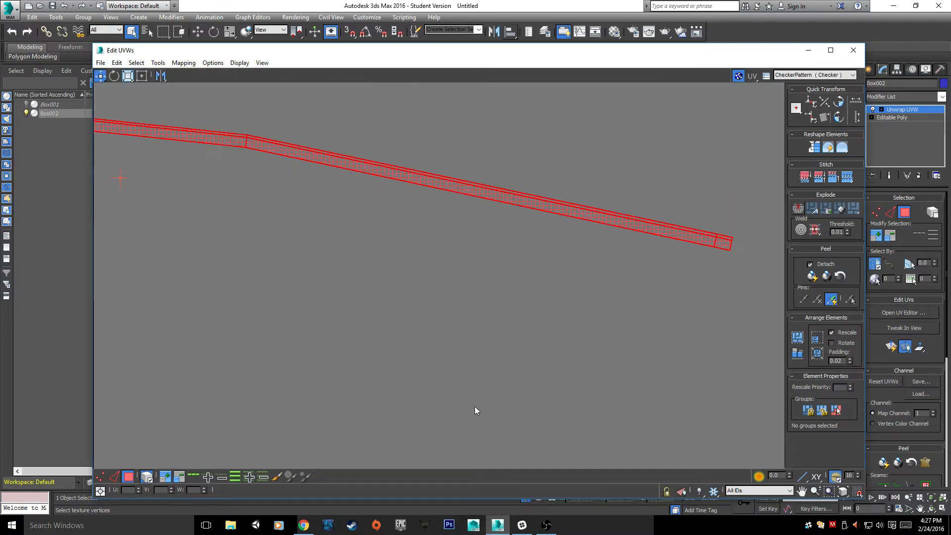
scroll(194, 201, "down", 4)
scroll(213, 200, "up", 1)
middle_click_drag(244, 217, 520, 195)
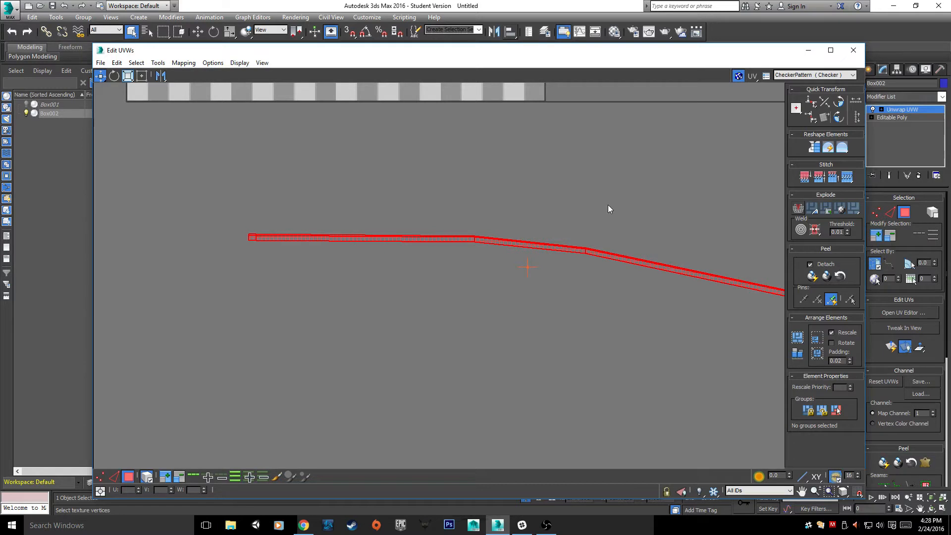
middle_click_drag(652, 181, 554, 186)
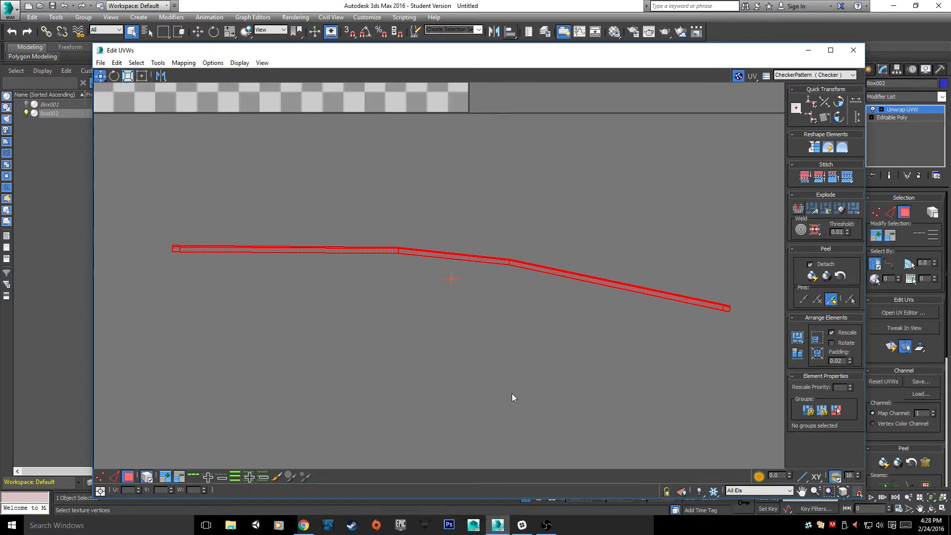
left_click(100, 477)
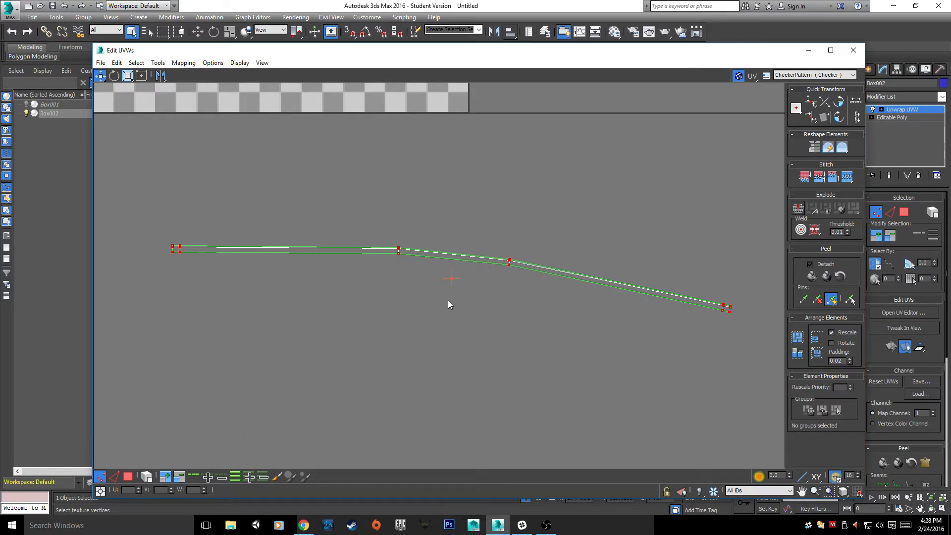
scroll(245, 335, "up", 1)
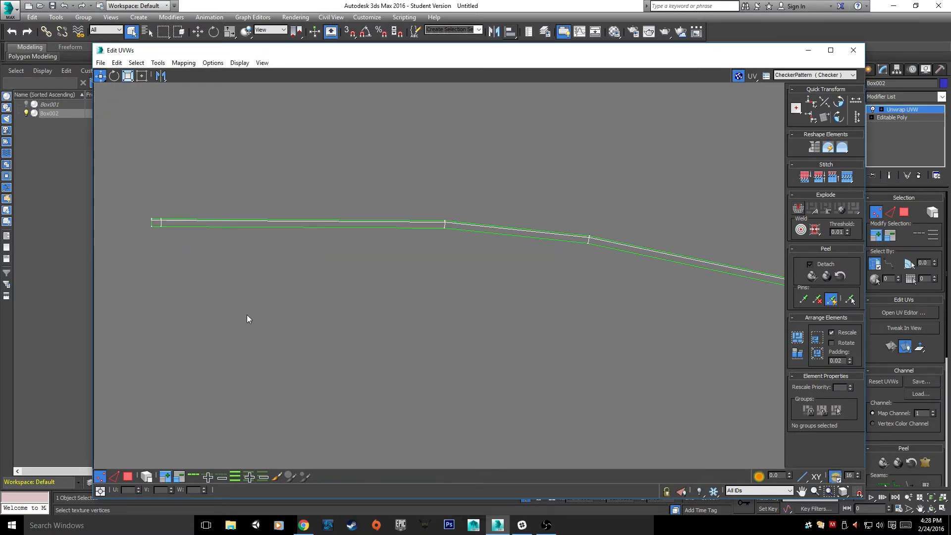
middle_click_drag(190, 276, 238, 323)
left_click_drag(190, 269, 224, 275)
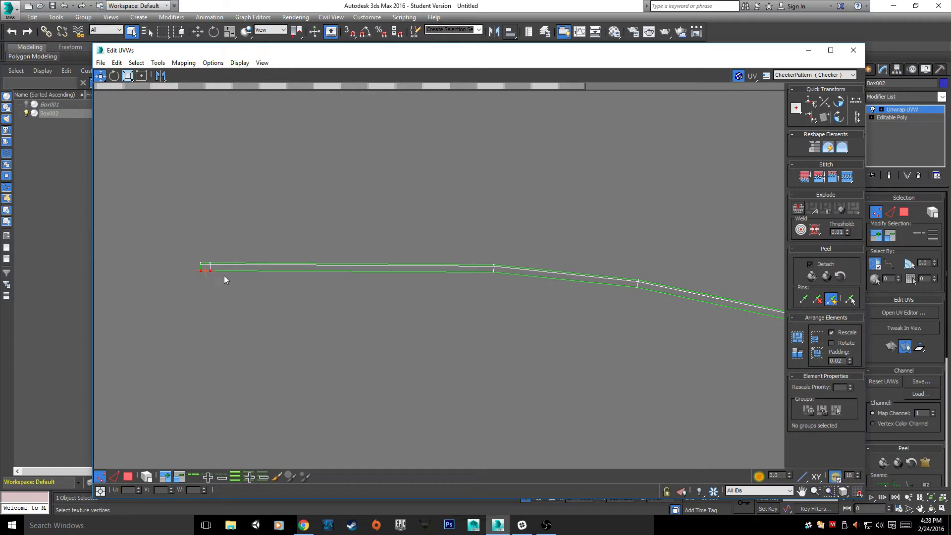
left_click(494, 272, "ctrl")
left_click(637, 287, "ctrl")
middle_click_drag(606, 333, 106, 365)
scroll(443, 398, "up", 4)
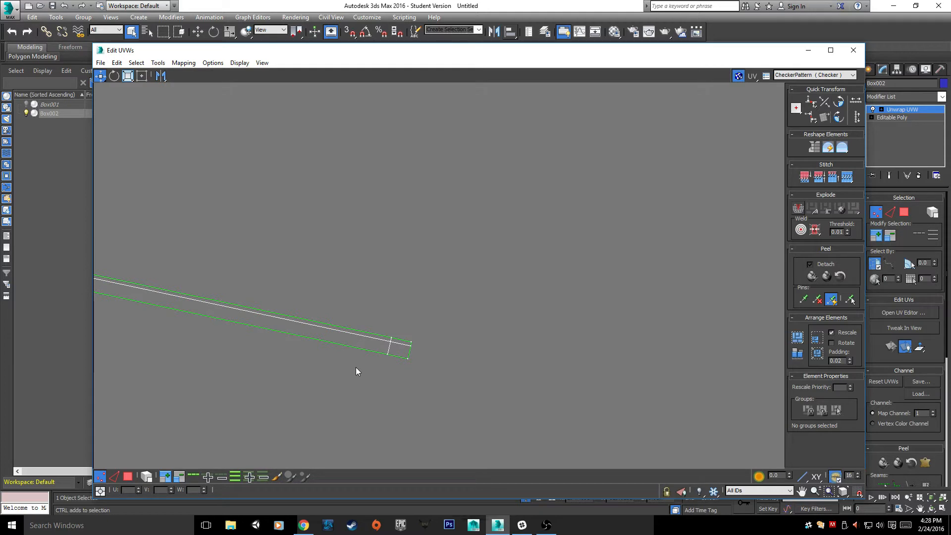
left_click_drag(355, 367, 422, 350, "ctrl")
middle_click_drag(278, 388, 489, 377)
scroll(488, 377, "down", 4)
middle_click_drag(353, 358, 542, 362)
key("w")
scroll(542, 363, "down", 3)
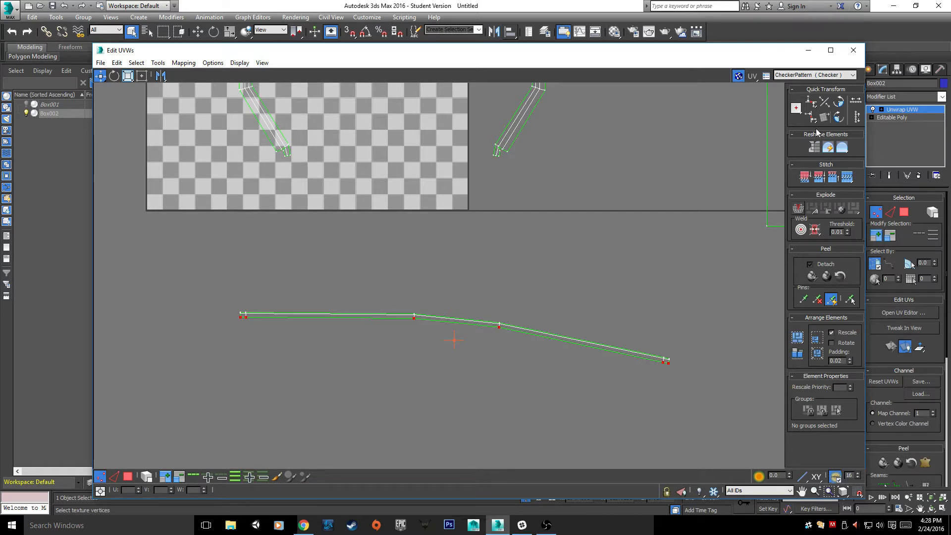
left_click(809, 104)
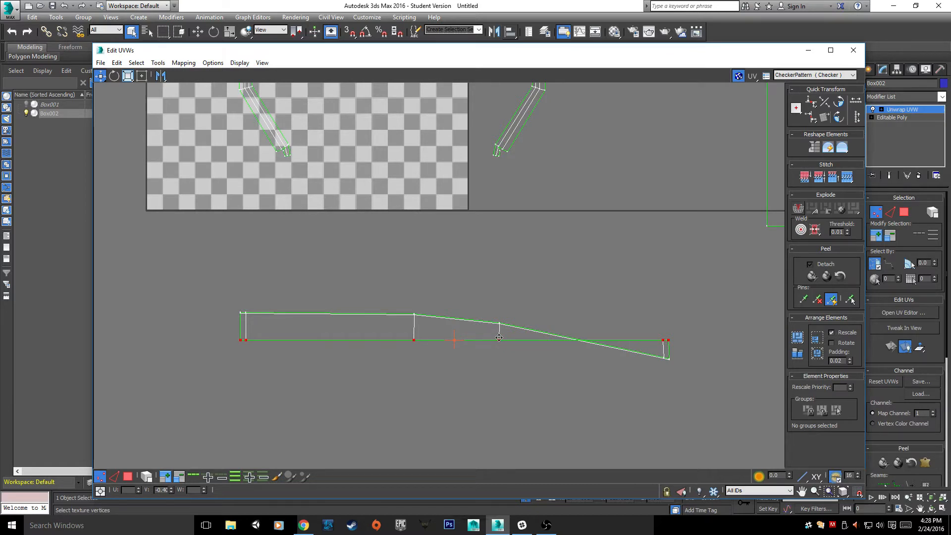
- Select the middle row of vertices along the whole strip and align them horizontally
scroll(486, 365, "up", 2)
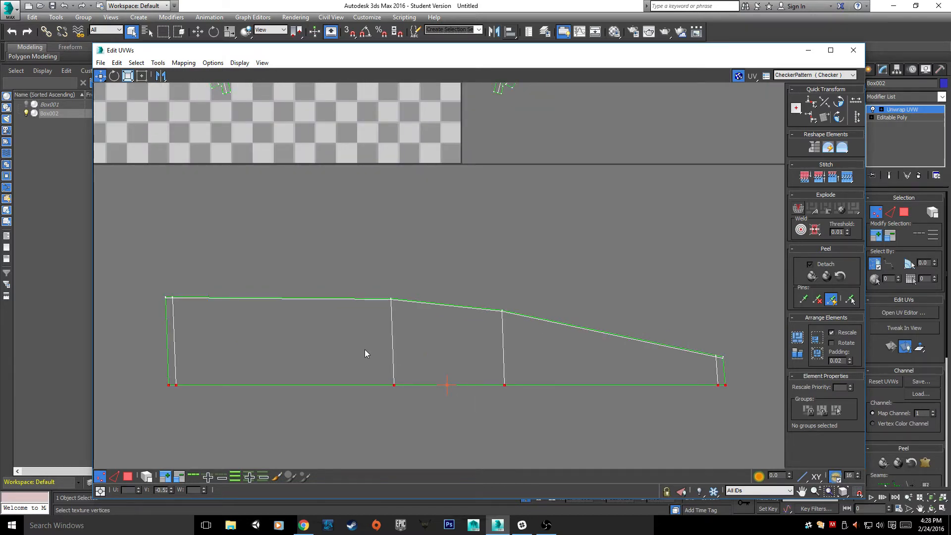
scroll(366, 349, "up", 4)
middle_click_drag(514, 282, 310, 297)
middle_click_drag(688, 292, 365, 284)
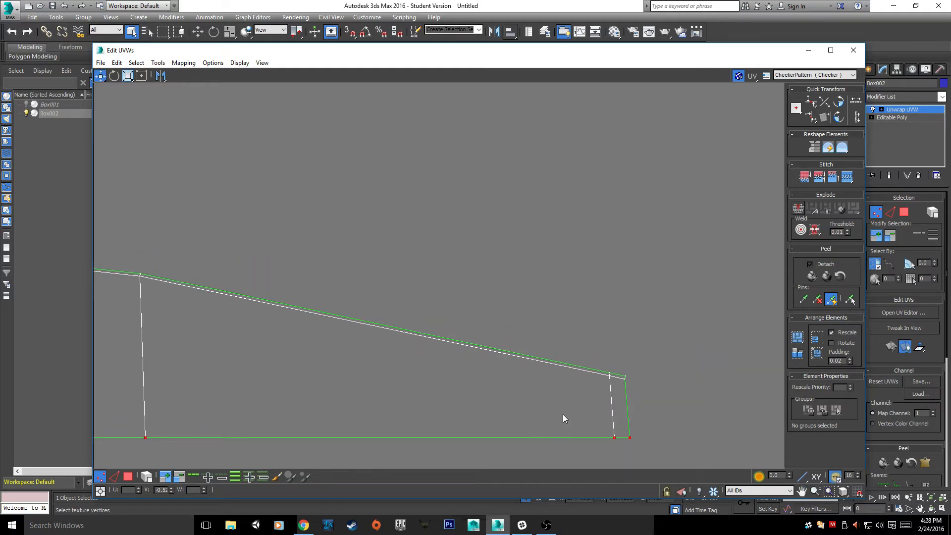
left_click(625, 379)
left_click(609, 377, "ctrl")
middle_click_drag(278, 340, 601, 376)
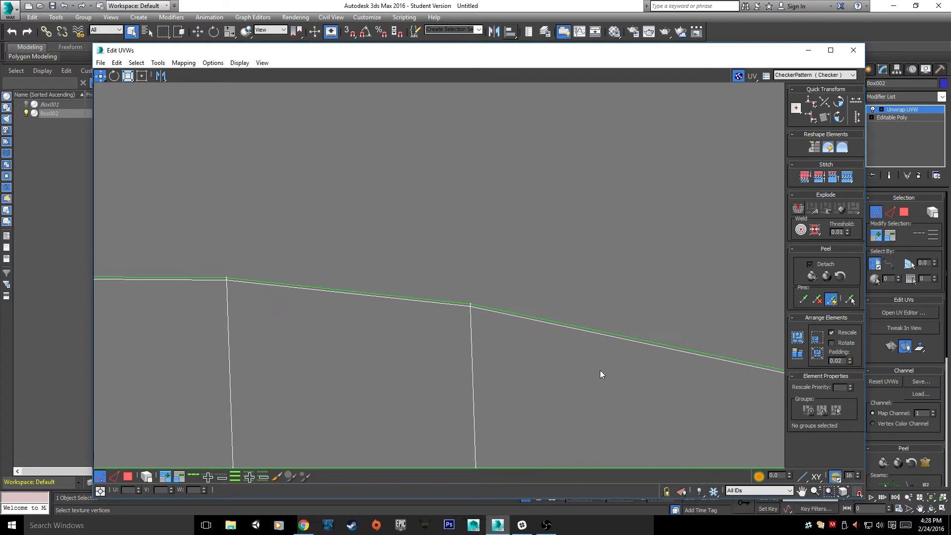
left_click(469, 306, "ctrl")
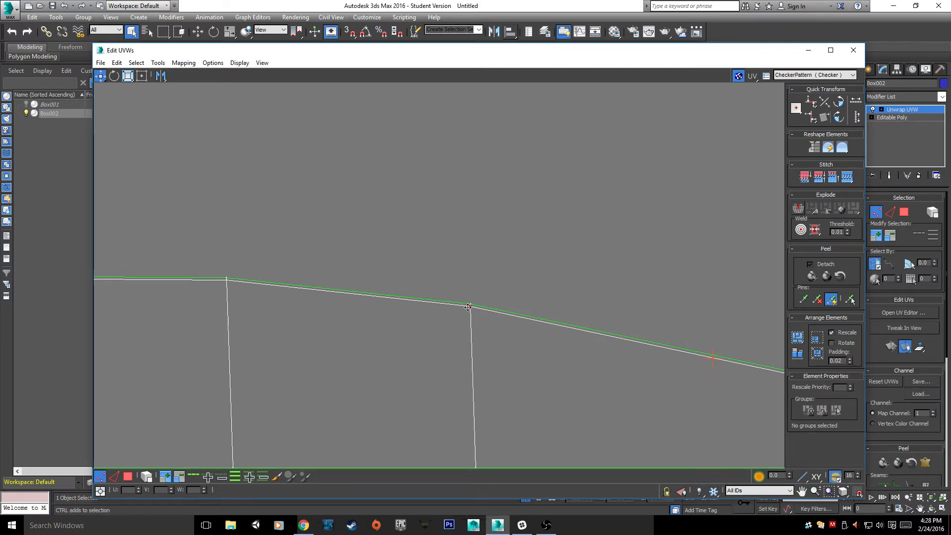
left_click(226, 278, "ctrl")
middle_click_drag(229, 287, 587, 346)
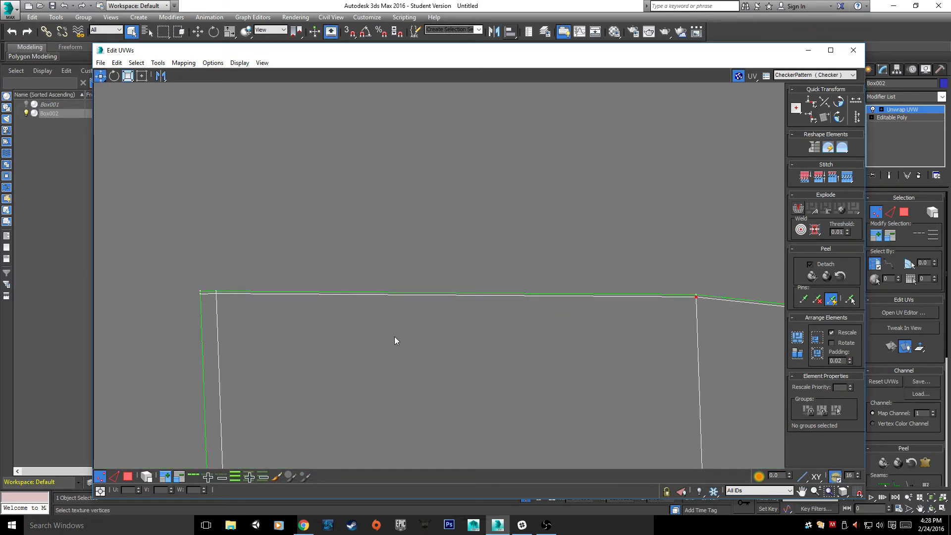
left_click(215, 294, "ctrl")
left_click(200, 294, "ctrl")
left_click(811, 102)
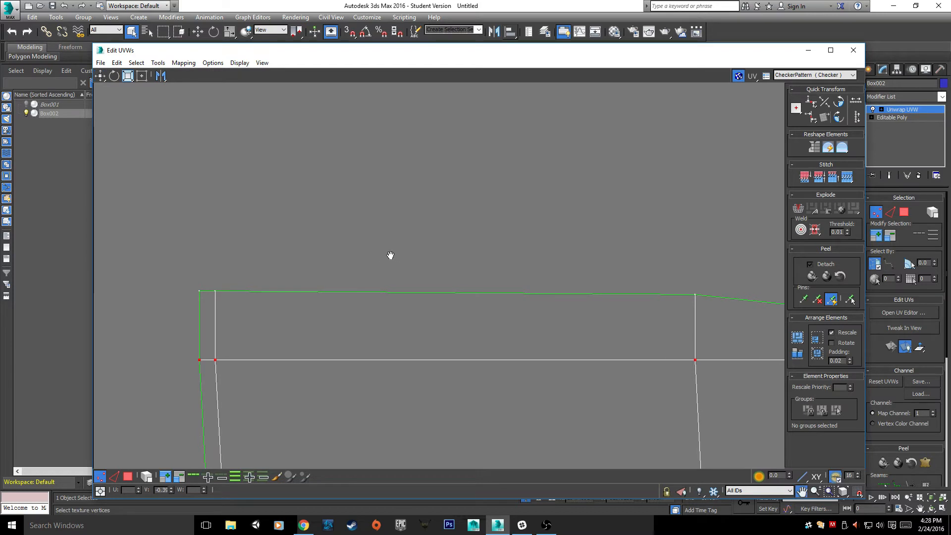
- Move the aligned middle row of vertices straight down to just above the strip's lower edge
scroll(388, 255, "down", 3)
middle_click_drag(591, 295, 432, 275)
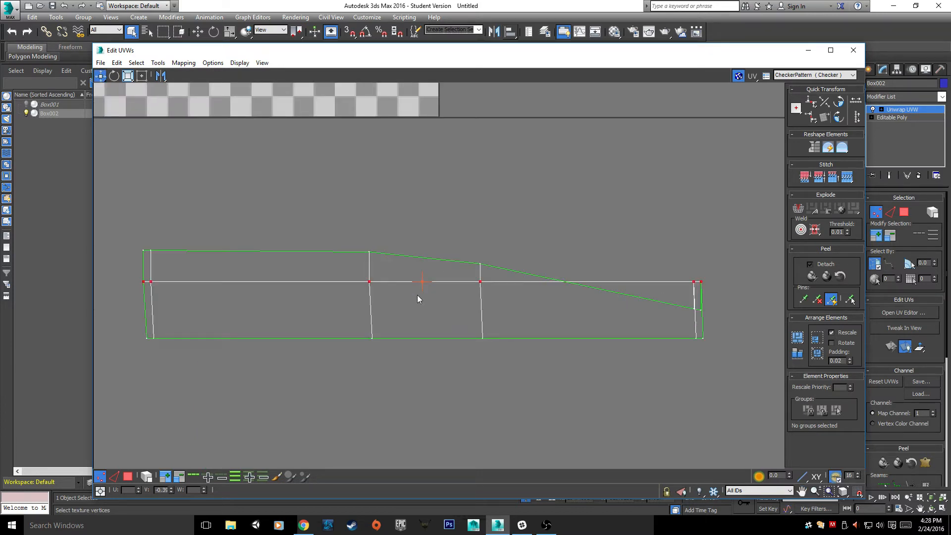
left_click_drag(370, 283, 377, 325)
key("ctrl+z")
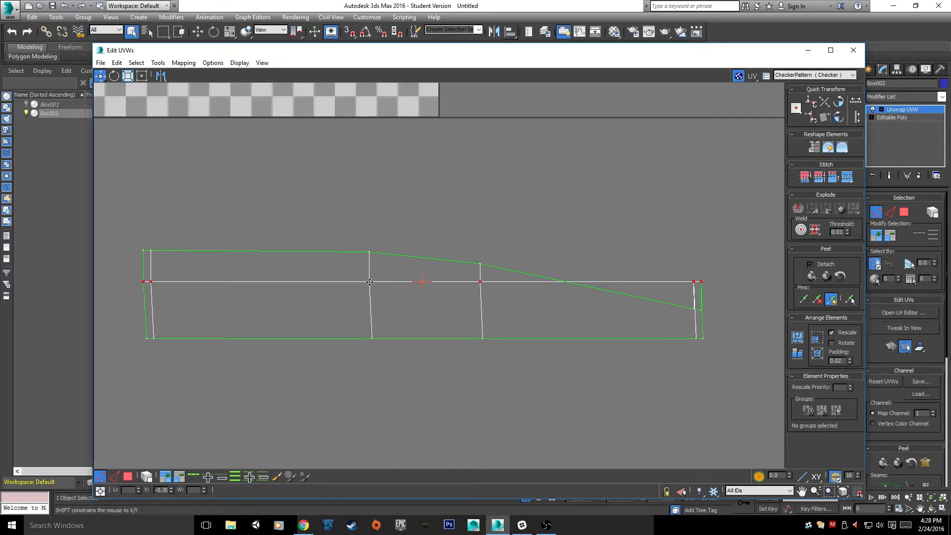
left_click_drag(368, 282, 372, 336)
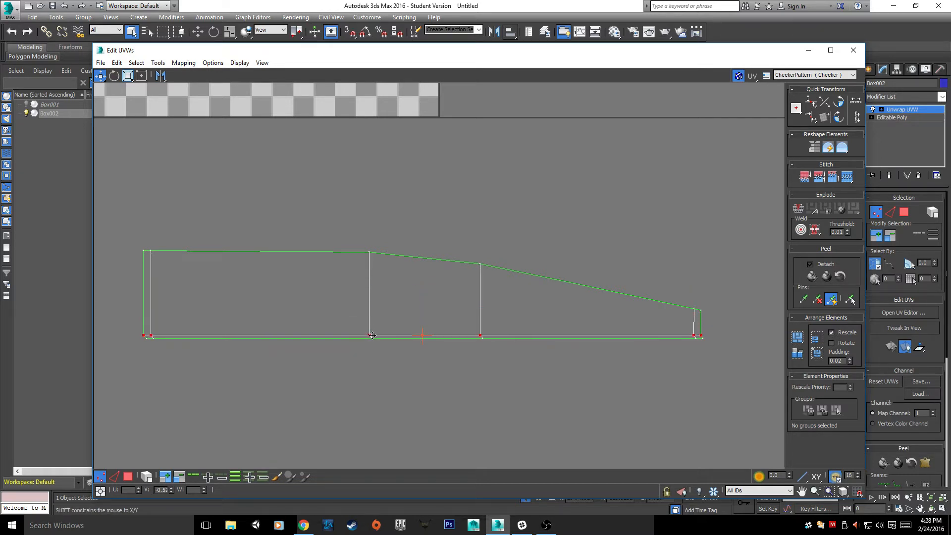
- Select the strip's upper row of vertices, align them horizontally and move them down close to the middle row
left_click_drag(167, 223, 557, 272)
left_click_drag(751, 309, 766, 314)
left_click(811, 101)
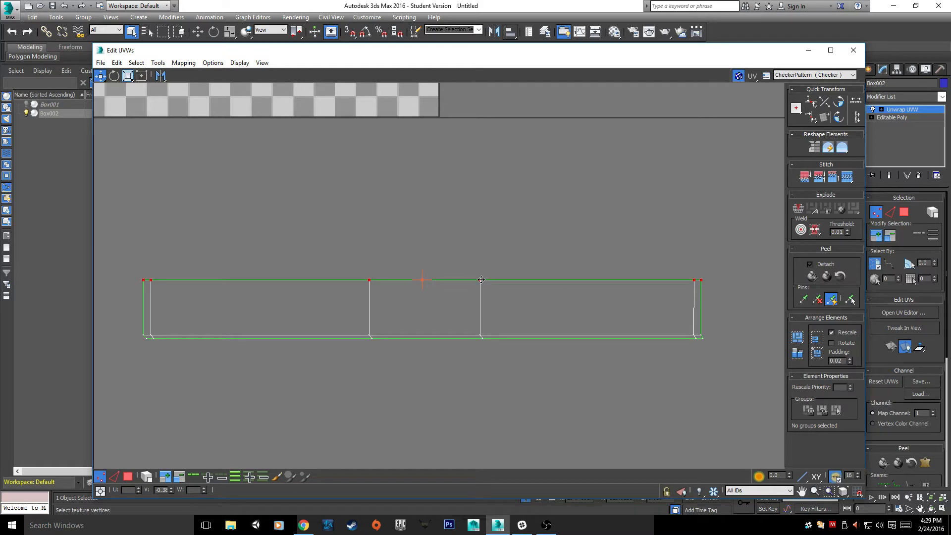
left_click_drag(480, 281, 484, 332)
key("ctrl+z")
scroll(498, 387, "down", 5)
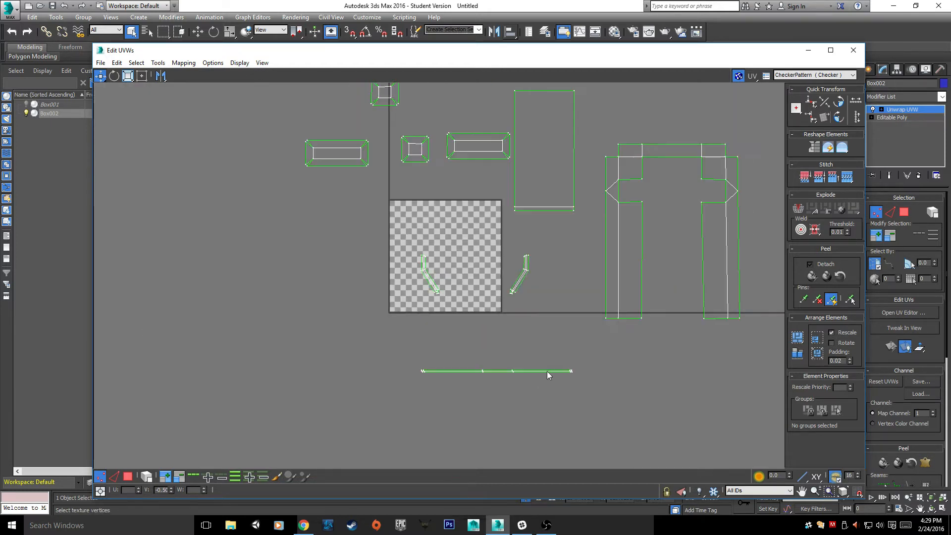
scroll(479, 350, "up", 3)
scroll(291, 137, "up", 1)
middle_click_drag(291, 135, 391, 391)
scroll(406, 382, "up", 2)
scroll(415, 300, "up", 1)
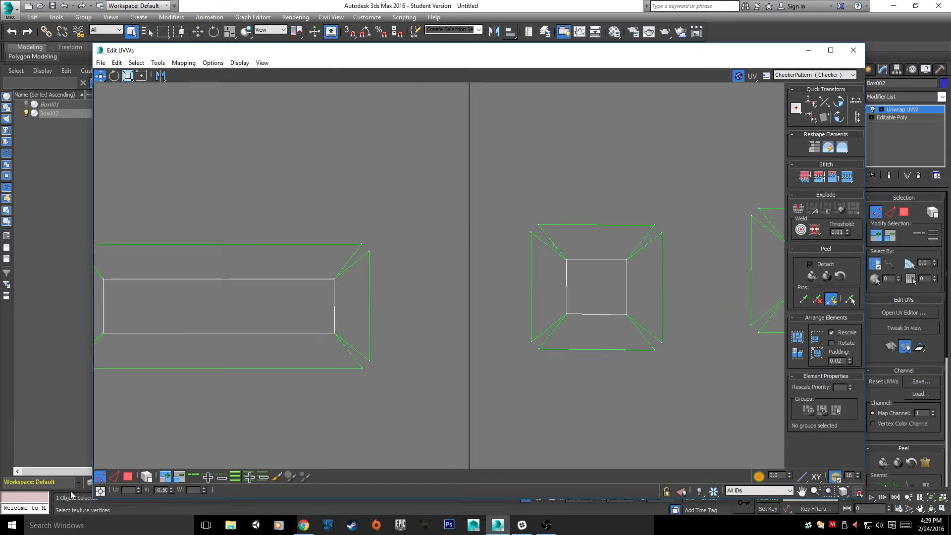
- Check which outer edges of the framed panel shells match edges on the neighbouring shells
left_click(114, 476)
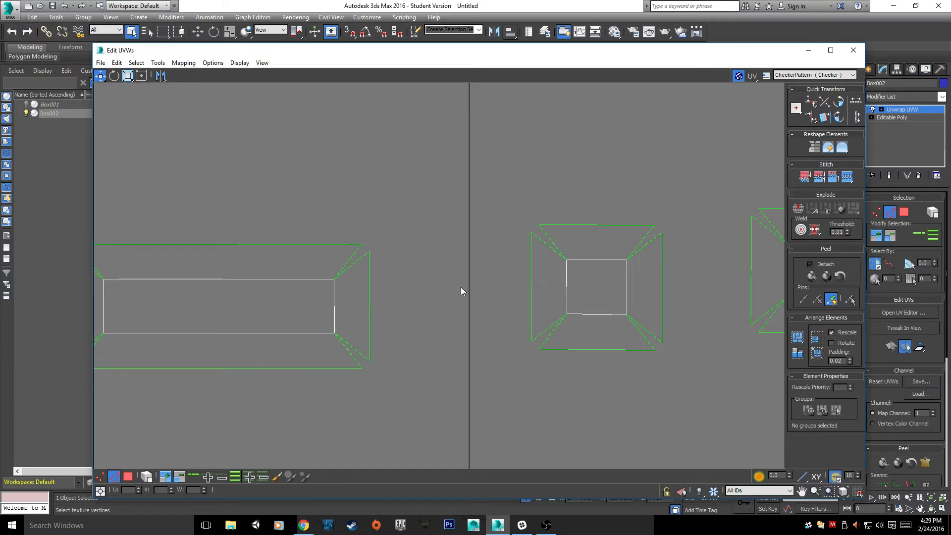
left_click_drag(539, 301, 539, 301)
scroll(420, 344, "down", 3)
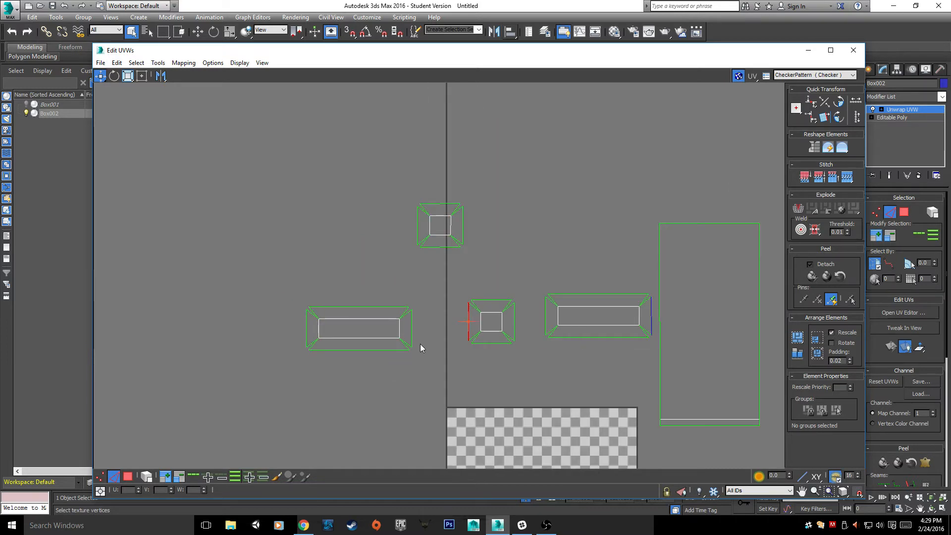
scroll(420, 344, "up", 1)
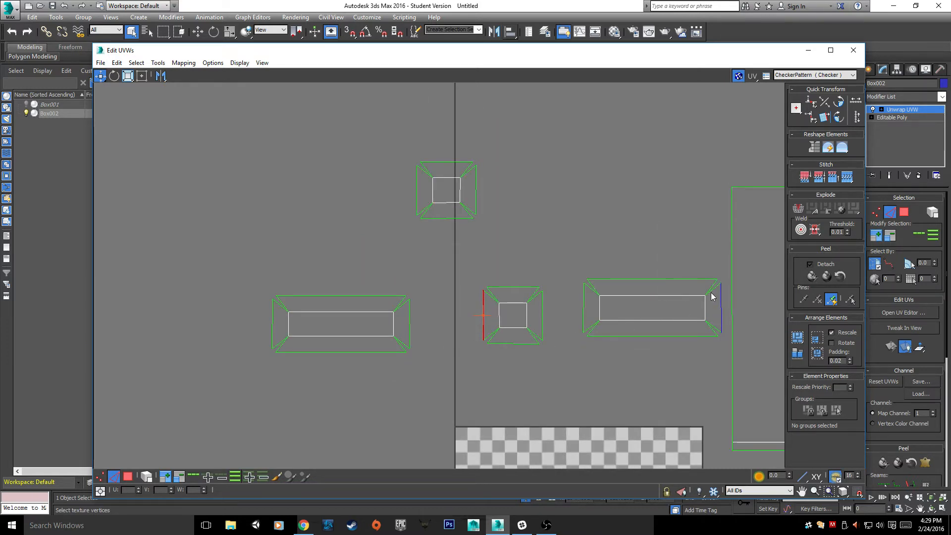
left_click(410, 335)
middle_click_drag(423, 308, 136, 207)
scroll(137, 207, "down", 4)
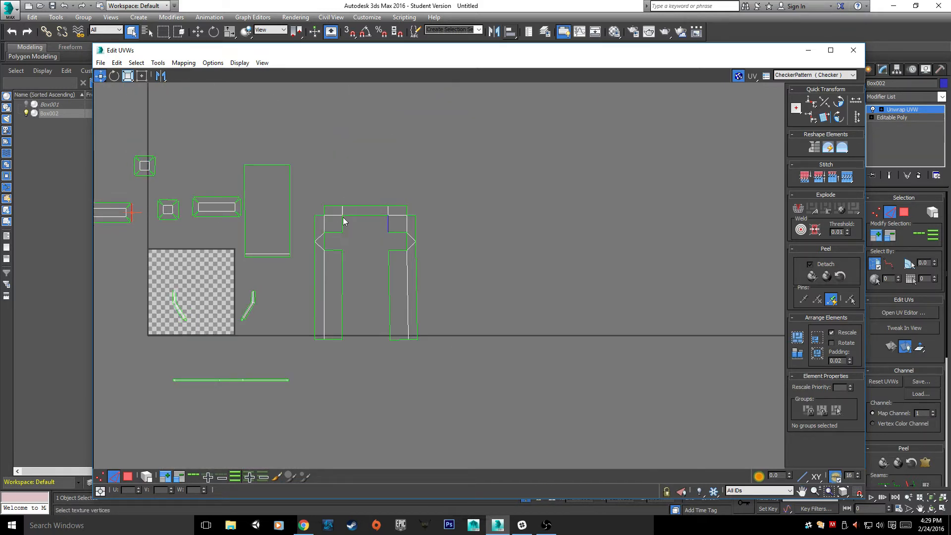
middle_click_drag(275, 200, 488, 250)
scroll(420, 259, "up", 5)
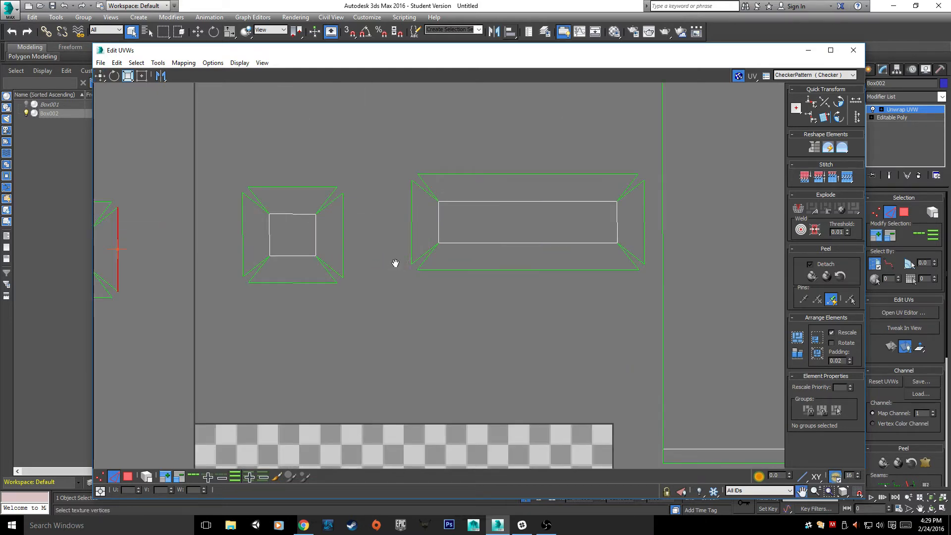
middle_click_drag(395, 263, 613, 310)
scroll(573, 227, "up", 2)
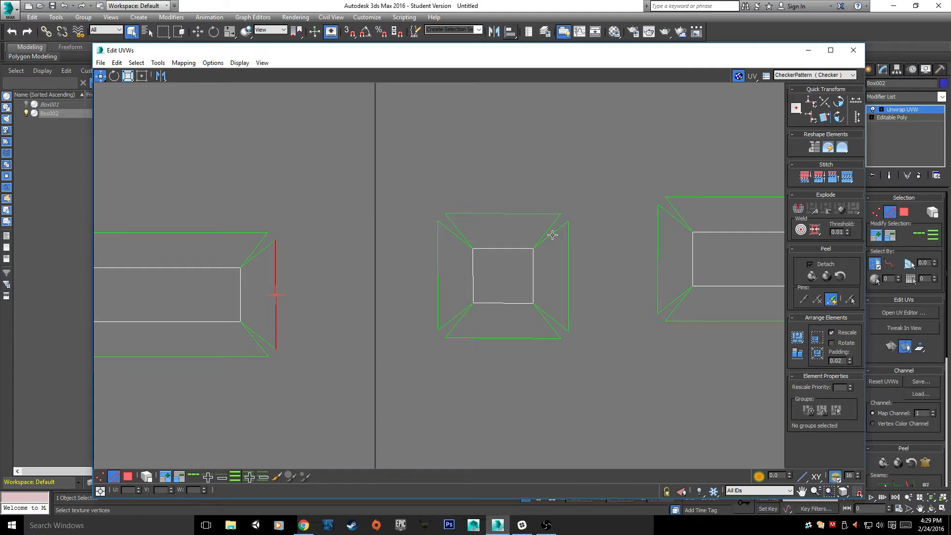
scroll(553, 235, "down", 5)
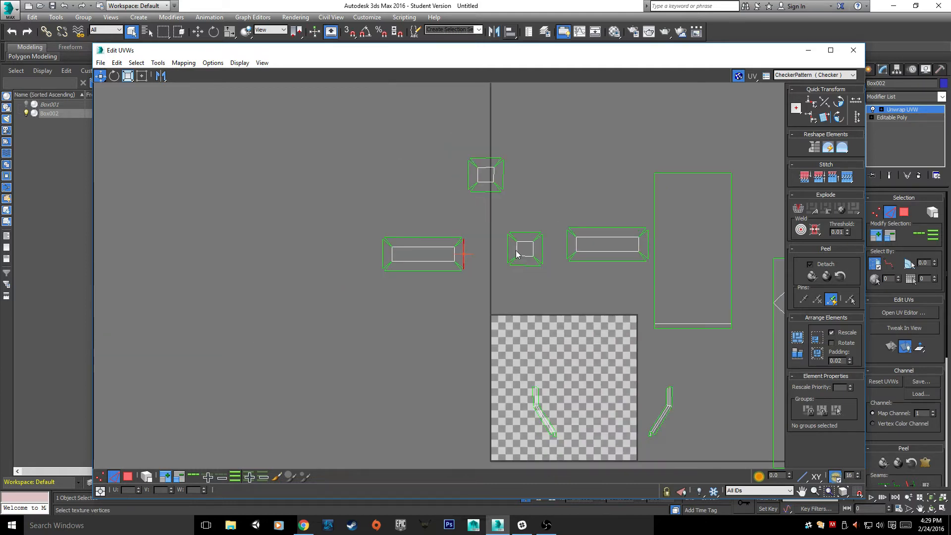
middle_click_drag(512, 257, 499, 282)
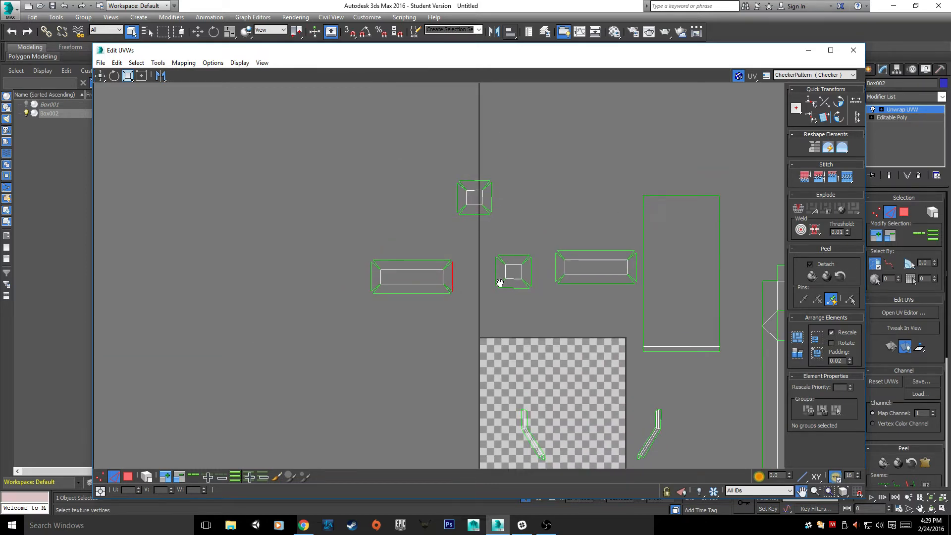
scroll(569, 248, "up", 3)
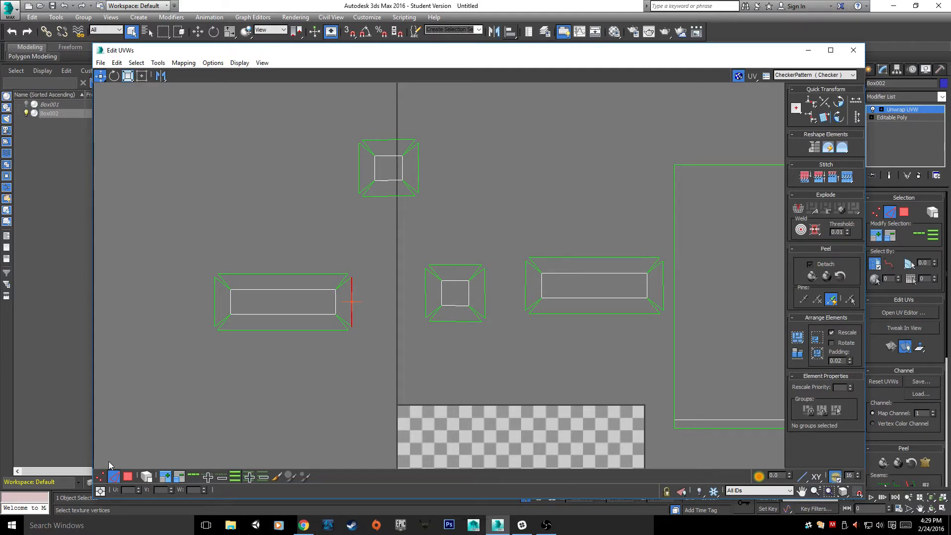
- Select the long panel shell nearest the tall rectangle as a whole element and move it beside the upper square shell, above the other long shell
left_click(128, 476)
left_click(146, 476)
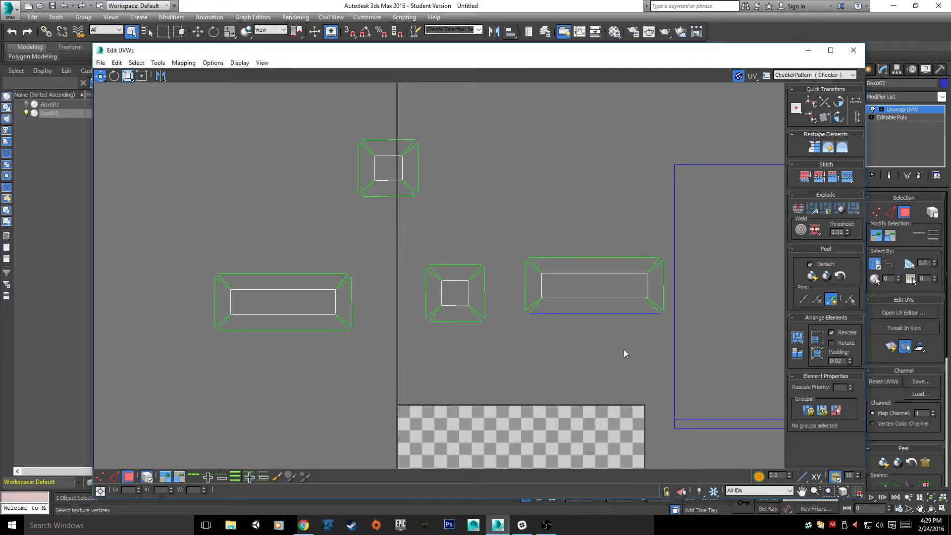
left_click_drag(644, 311, 277, 197)
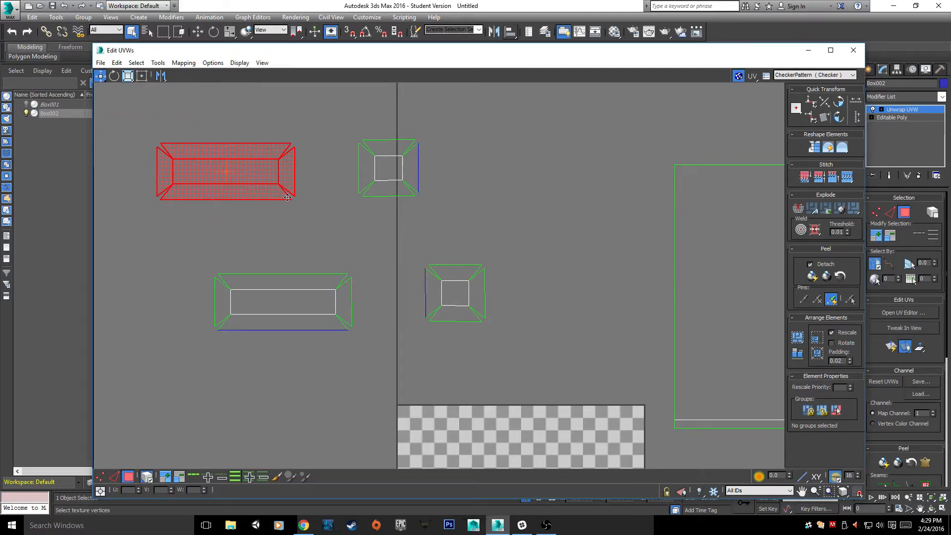
middle_click_drag(314, 149, 466, 163)
- Place the two square panel shells in line with the upper long shell, one at each end
left_click(524, 191)
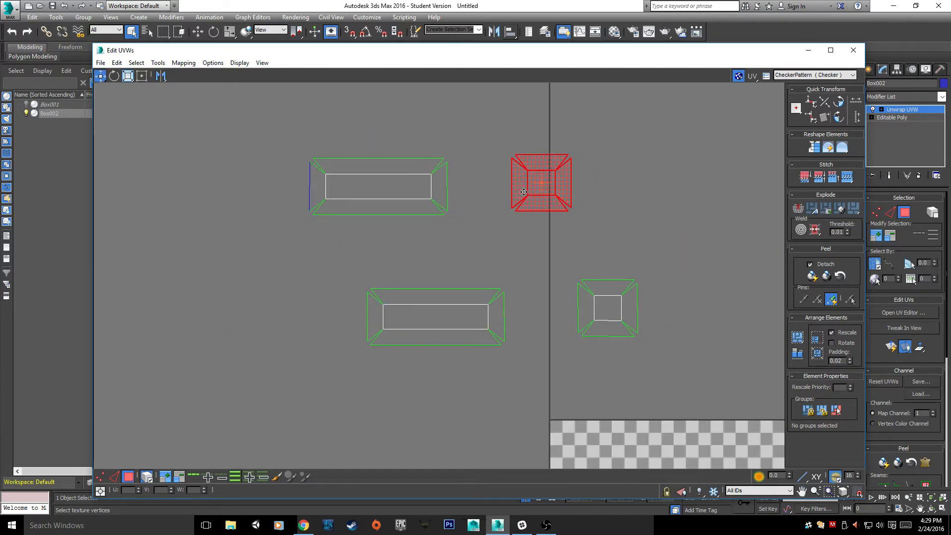
left_click_drag(523, 191, 240, 194)
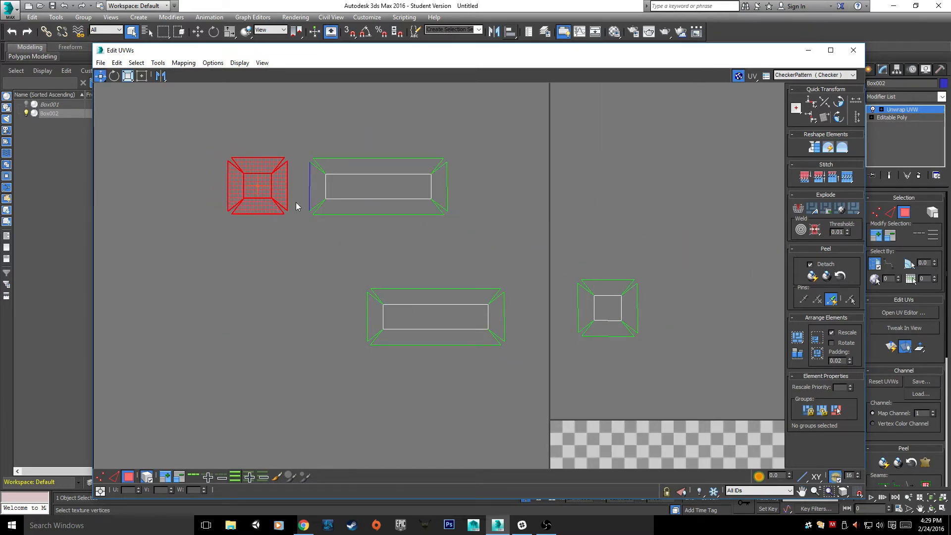
left_click_drag(614, 314, 492, 189)
middle_click_drag(492, 190, 522, 209)
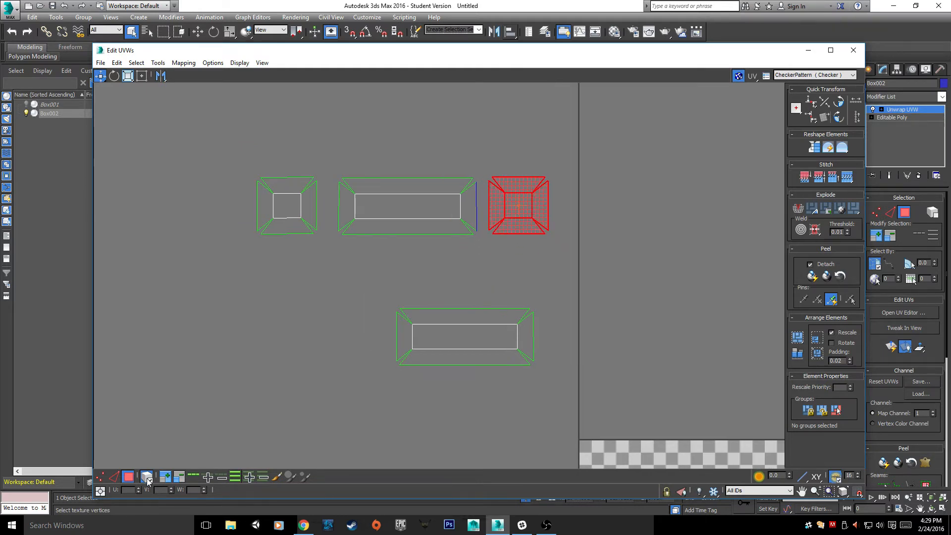
- Stitch the upper long shell's right edge to the facing edge of the square shell beside it
left_click(117, 476)
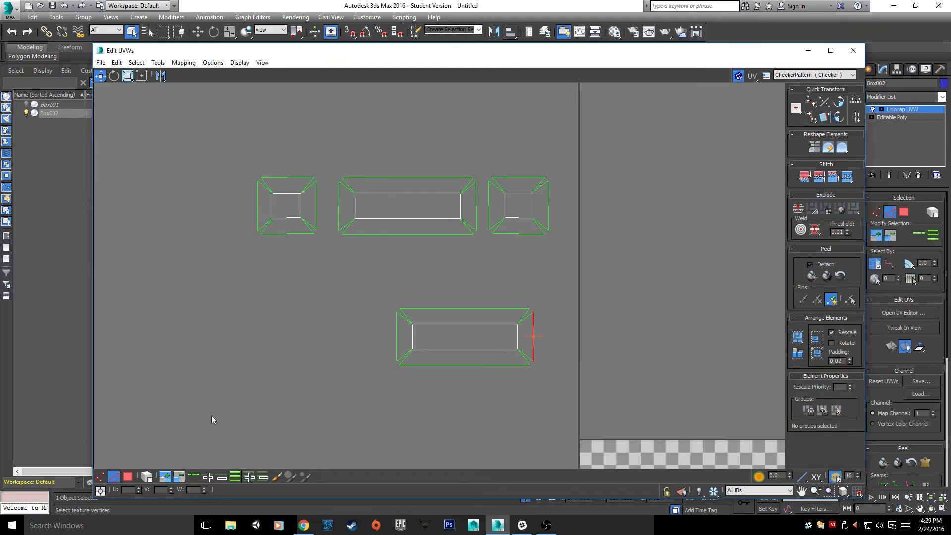
middle_click_drag(385, 254, 322, 316)
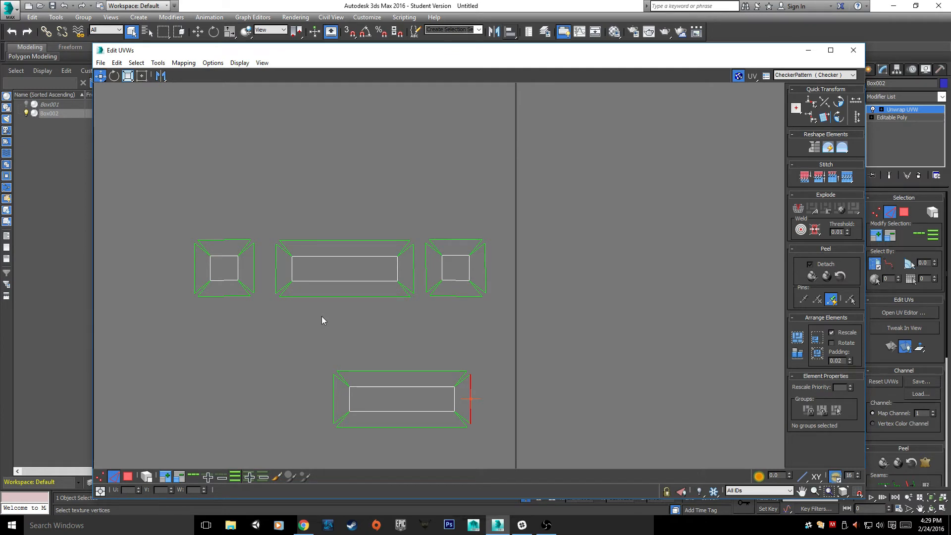
scroll(357, 279, "up", 5)
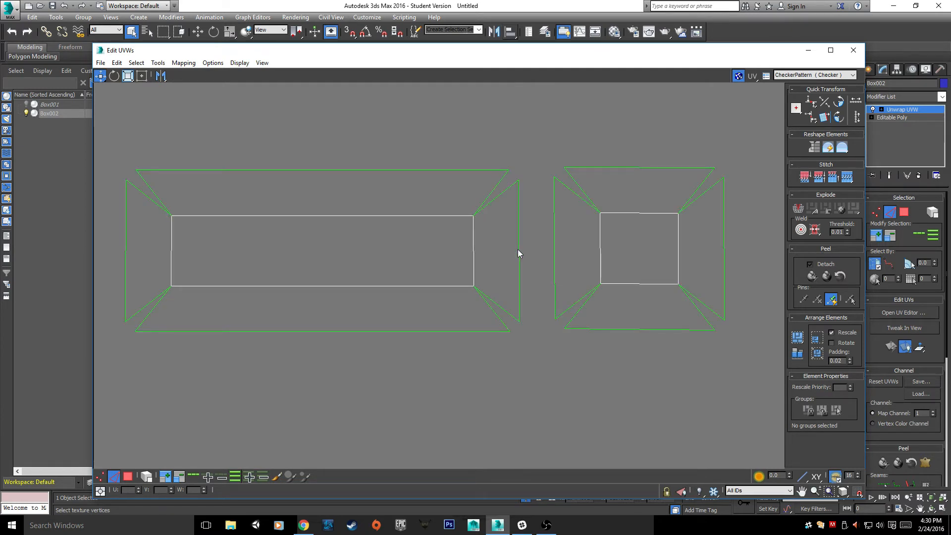
left_click(518, 254)
left_click(805, 176)
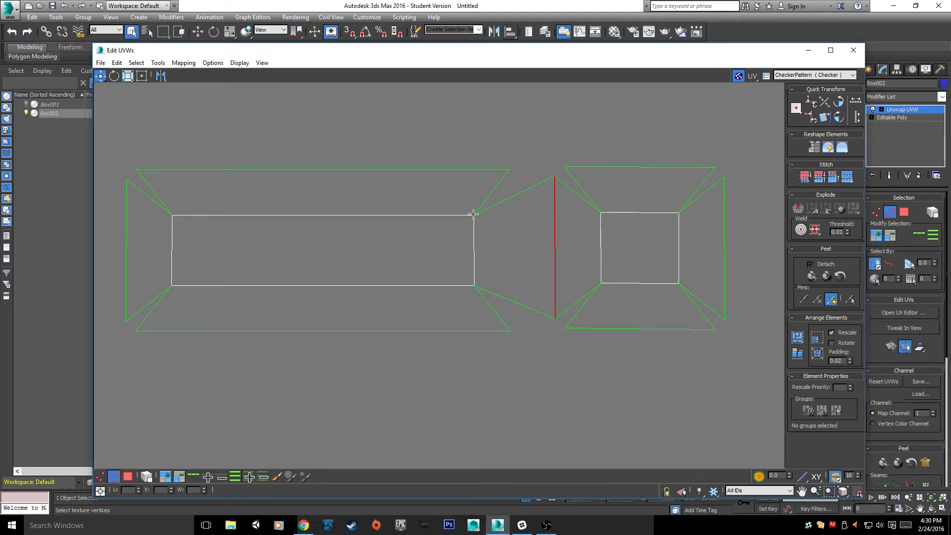
- Stitch the upper long shell's left edge to the matching edge of the other square shell
scroll(473, 214, "down", 2)
scroll(206, 224, "up", 3)
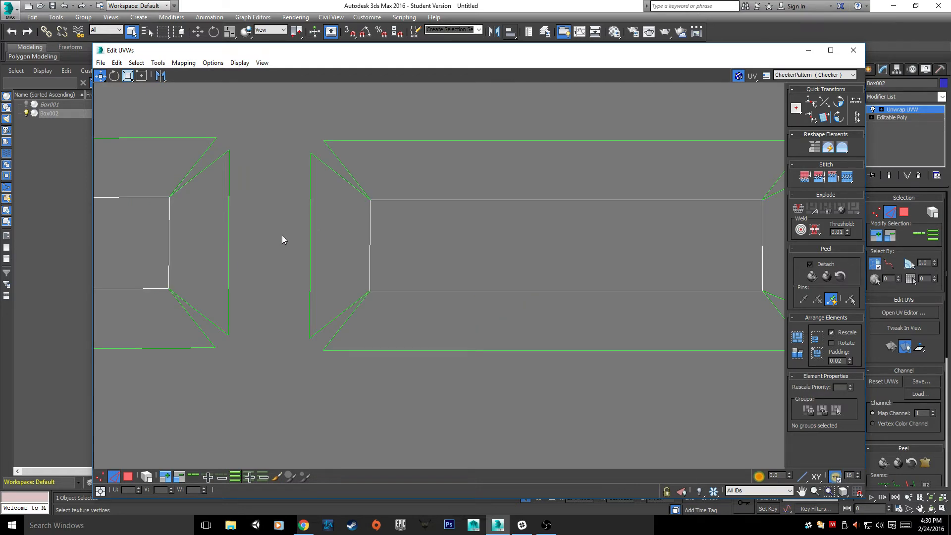
left_click(311, 242)
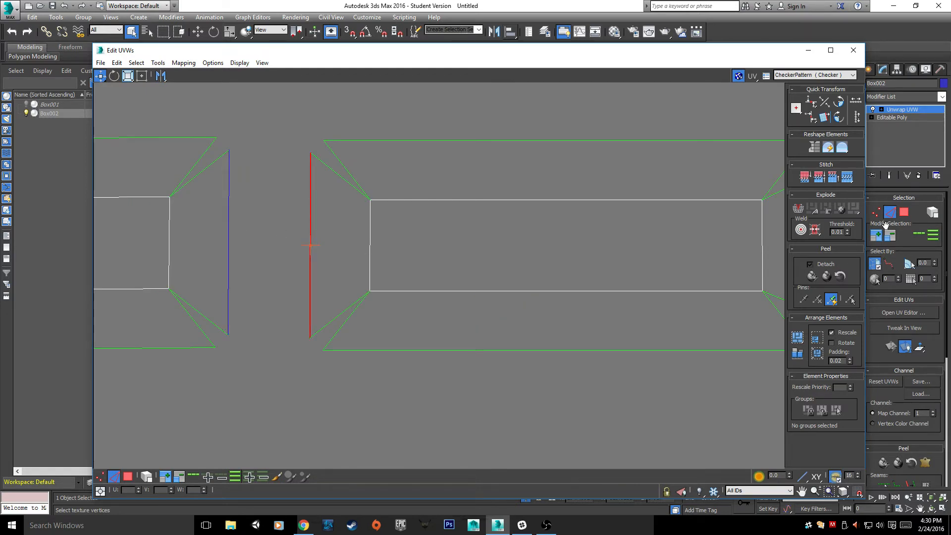
left_click(804, 177)
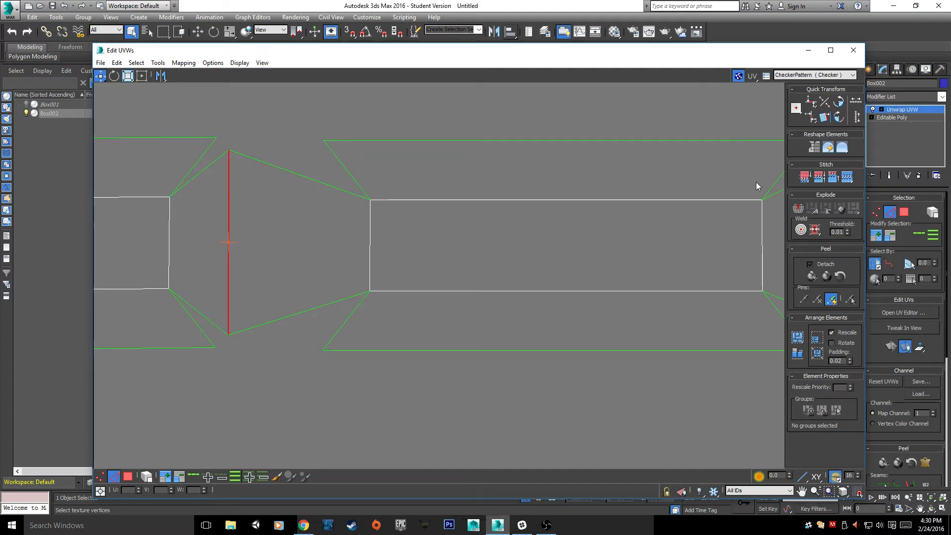
key("z")
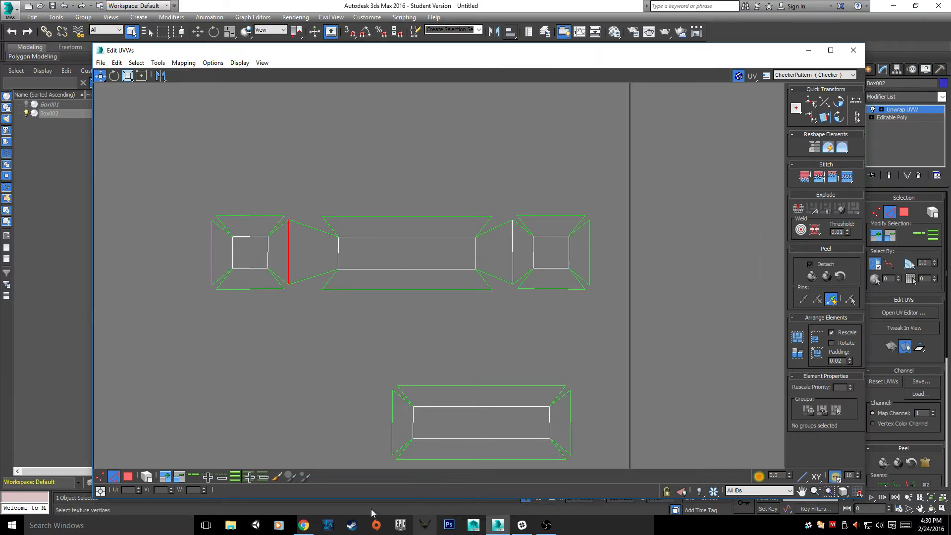
- Select all faces of the joined three-panel shell and relax it by polygon angles
left_click(127, 476)
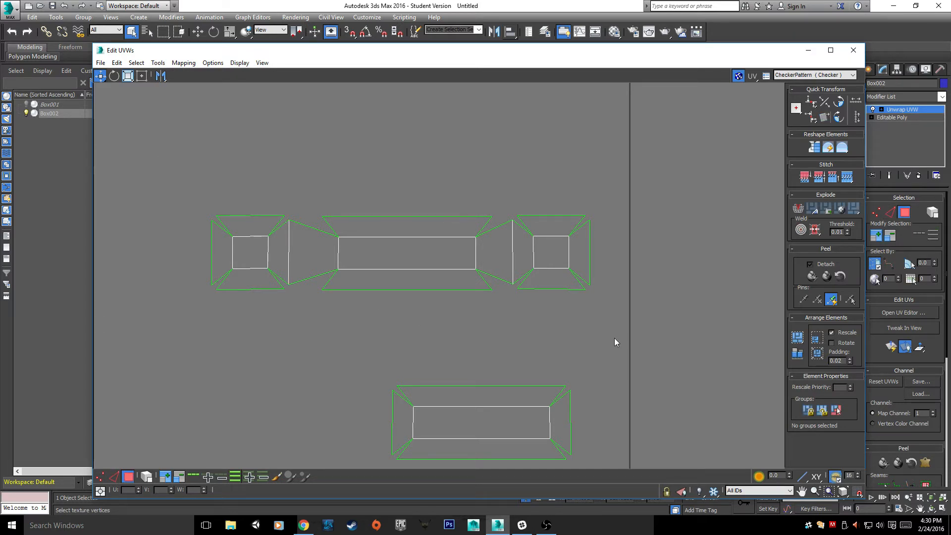
left_click_drag(614, 338, 203, 208)
left_click(158, 63)
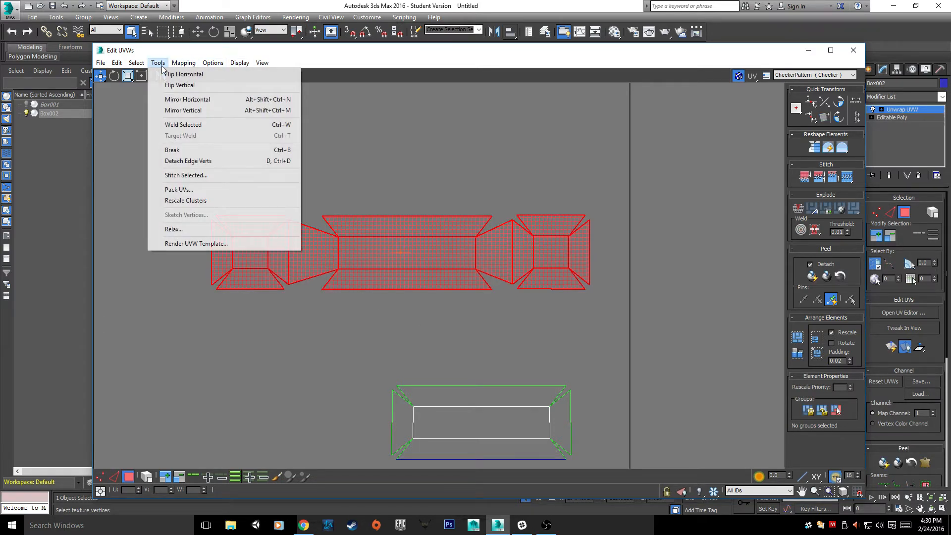
left_click(175, 231)
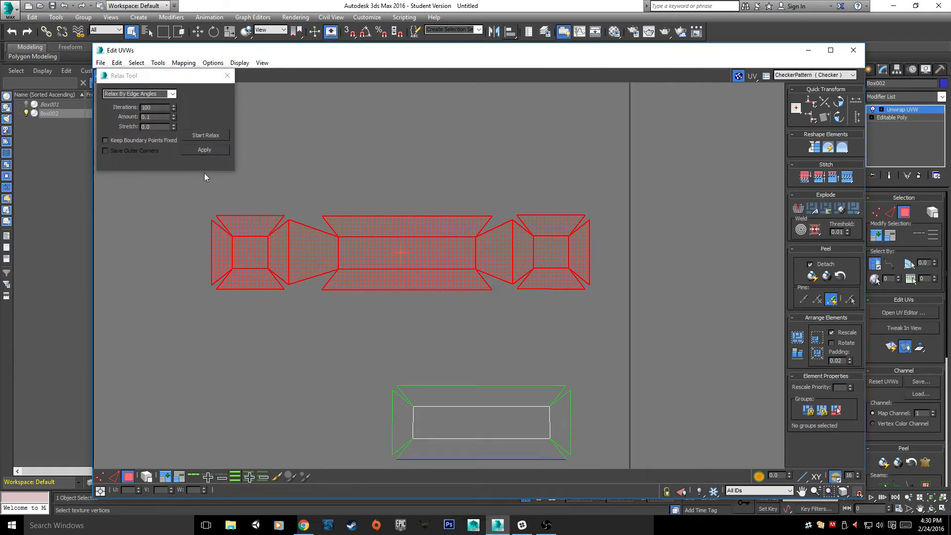
left_click(171, 94)
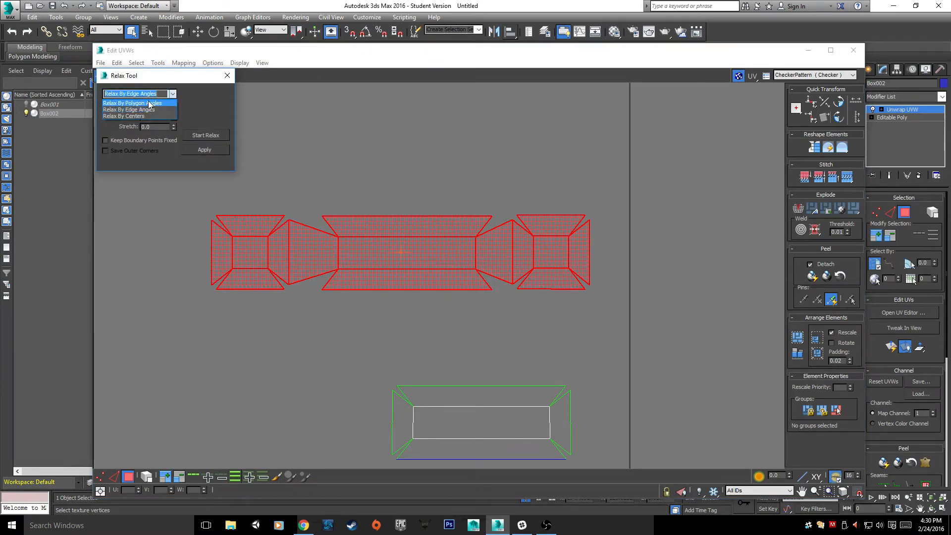
left_click(149, 103)
left_click(206, 135)
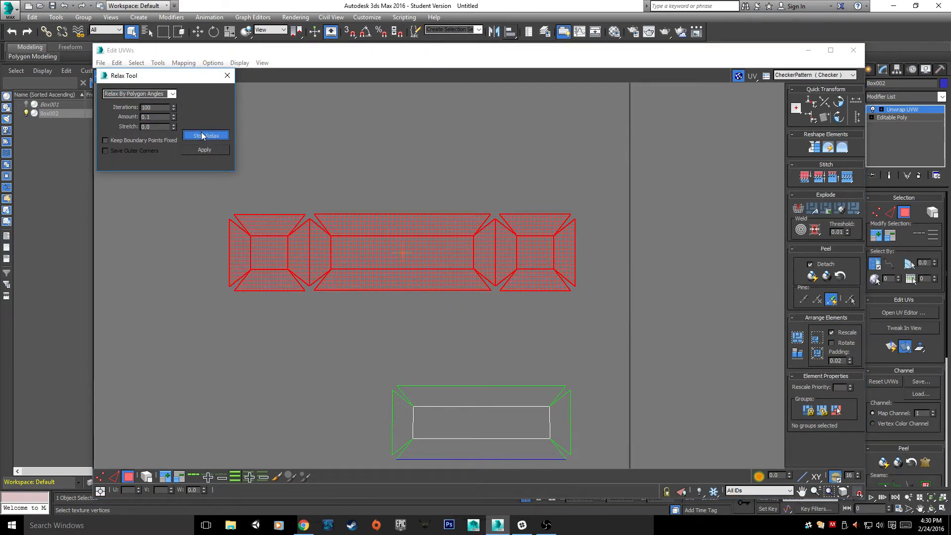
left_click(255, 144)
left_click(255, 141)
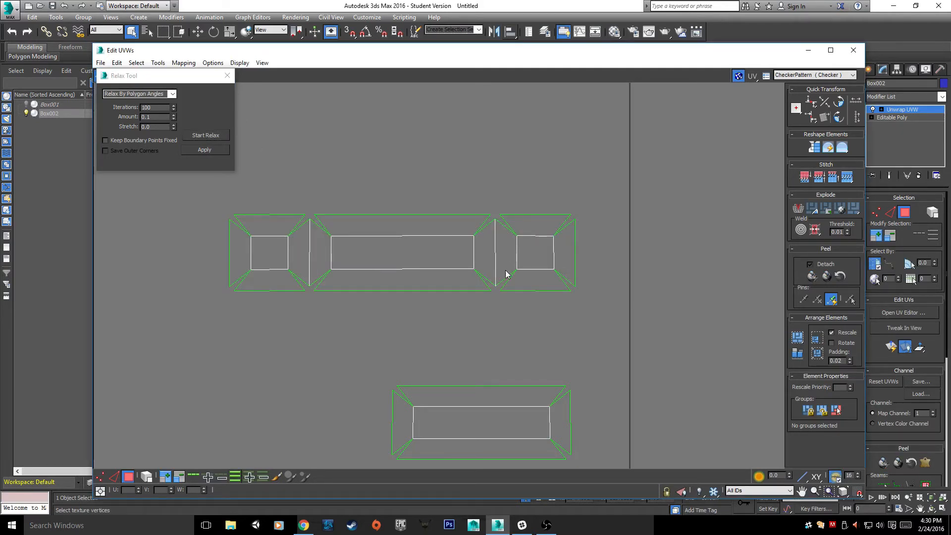
- Move the remaining long panel shell directly above the centre of the joined three-panel shell
scroll(580, 290, "down", 4)
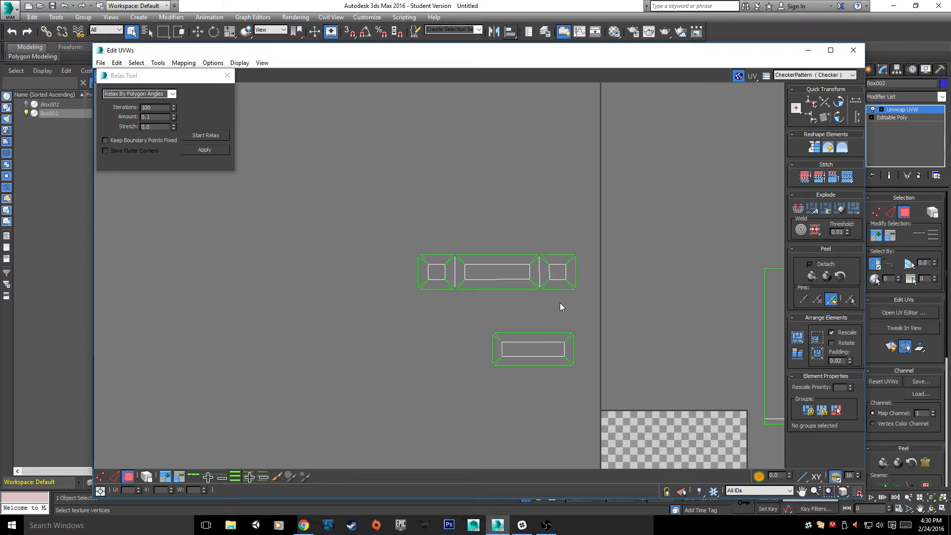
left_click(552, 351)
left_click_drag(600, 411, 600, 411)
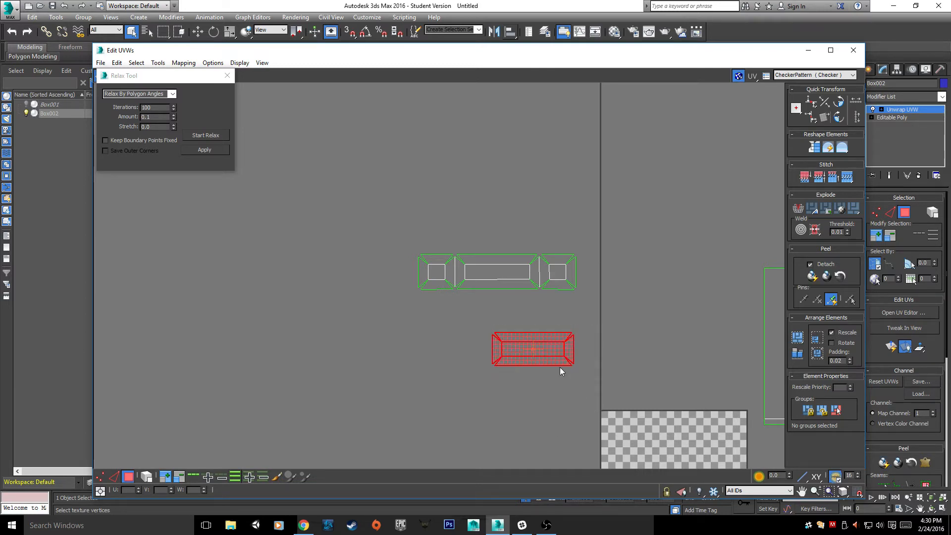
left_click_drag(542, 351, 505, 237)
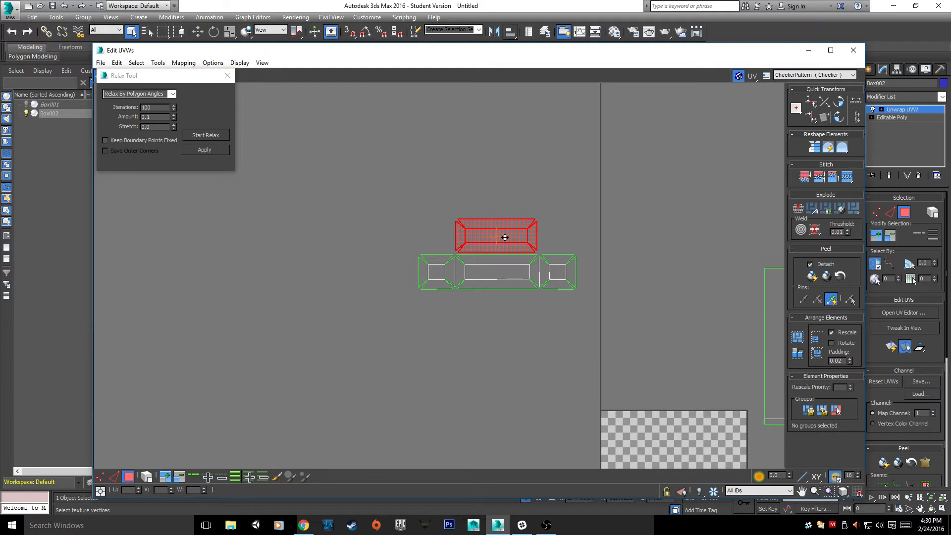
- Move the bent strip shell out of the checker square to sit beside the mirrored bent strip
scroll(504, 238, "down", 5)
middle_click_drag(522, 328, 357, 239)
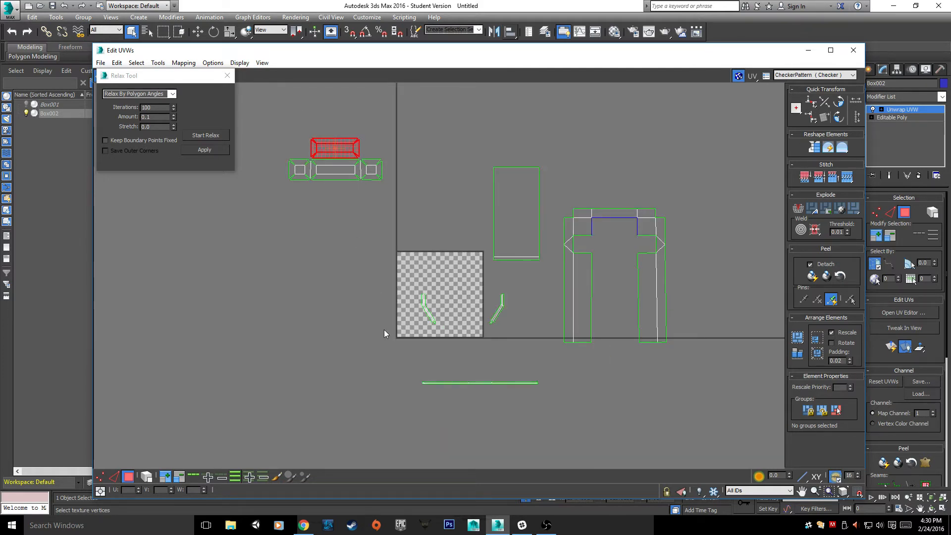
scroll(385, 329, "up", 4)
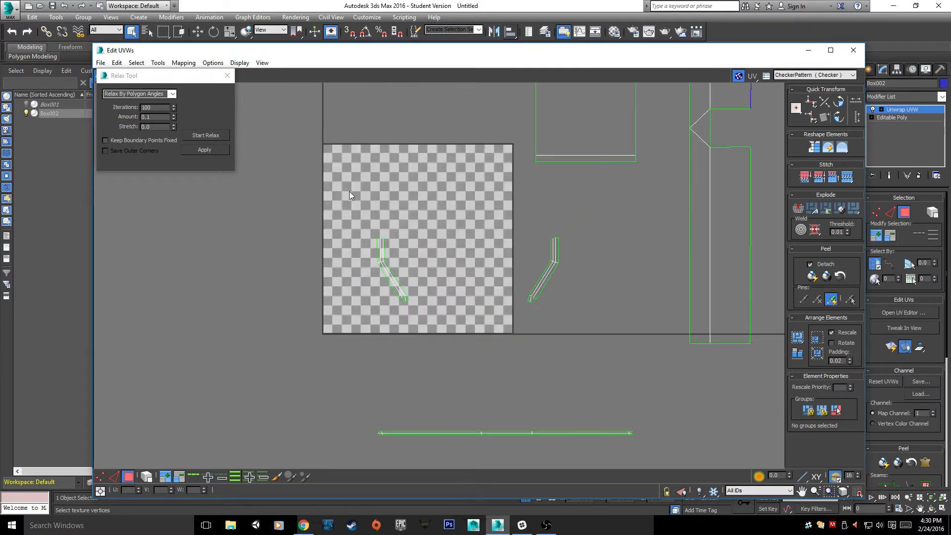
left_click(401, 289)
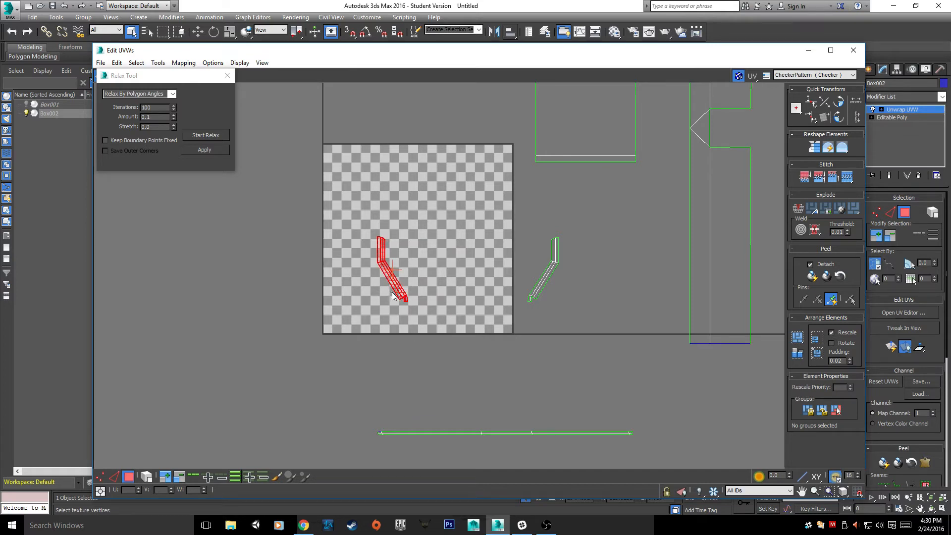
left_click_drag(401, 288, 591, 291)
scroll(617, 279, "down", 2)
scroll(585, 227, "down", 3)
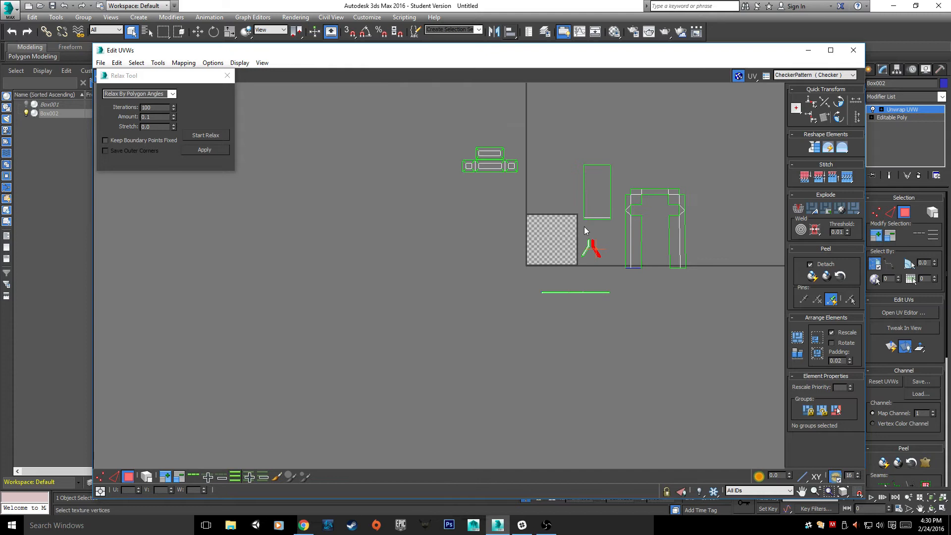
left_click(633, 243)
left_click_drag(633, 242, 516, 244)
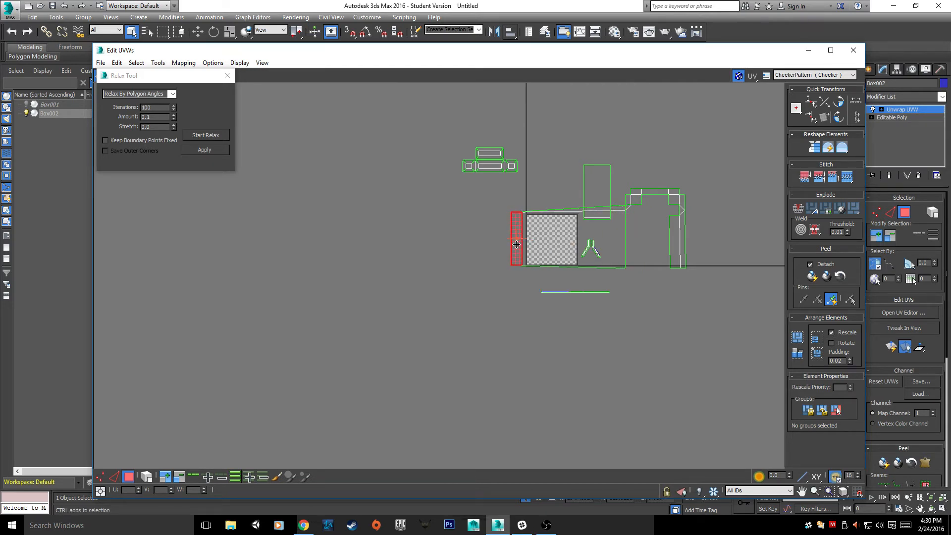
key("ctrl+z")
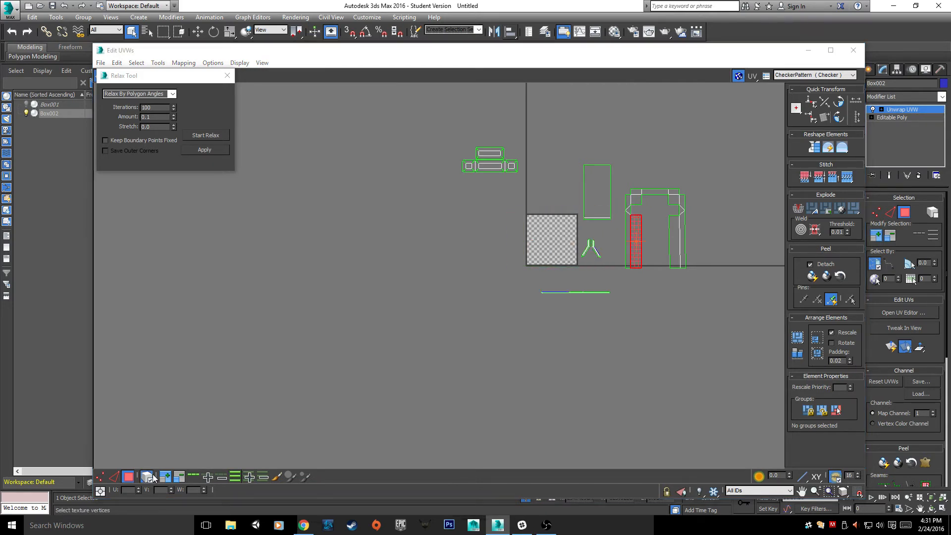
middle_click_drag(674, 216, 627, 278)
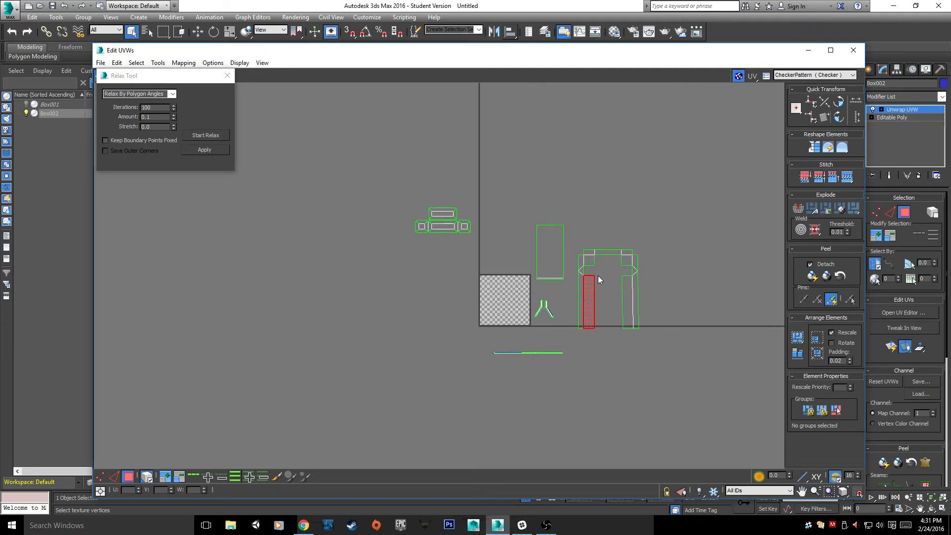
scroll(485, 295, "up", 3)
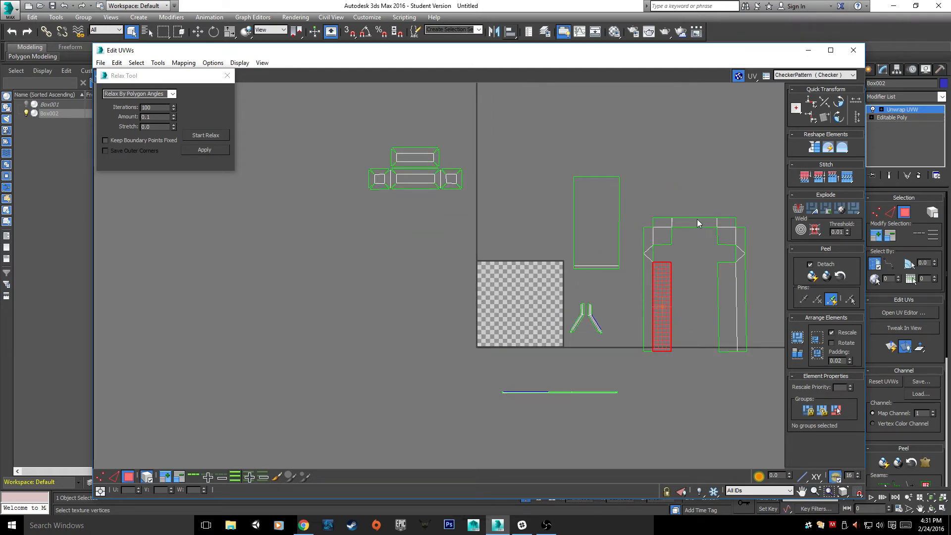
key("ctrl+z")
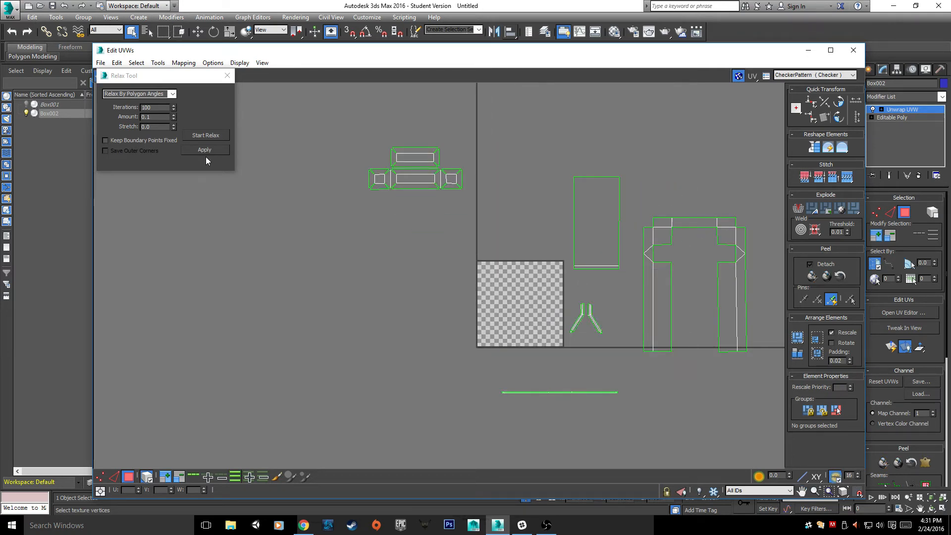
- Close the Relax Tool and pack all UV shells with Recursive Packing, 0.02 padding, and clusters normalized and rescaled
left_click(227, 75)
left_click(191, 63)
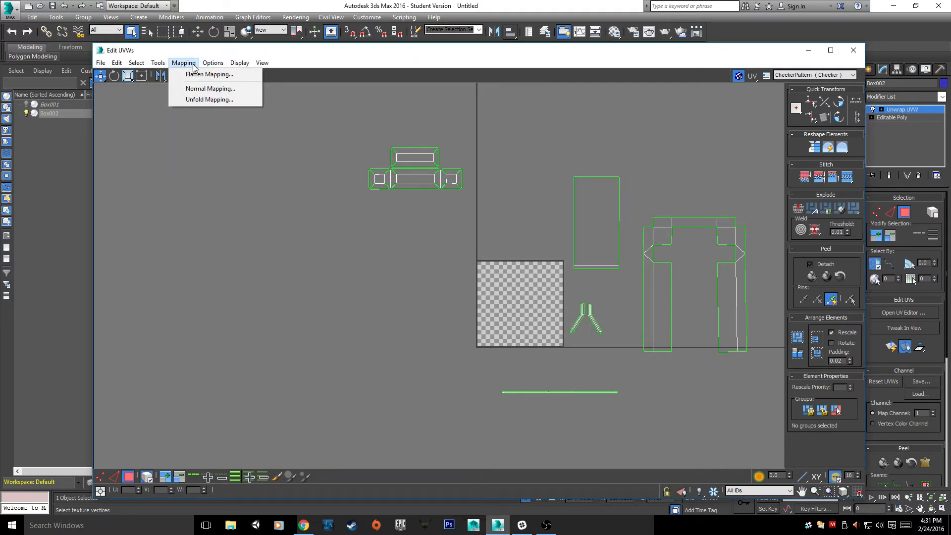
mouse_move(158, 63)
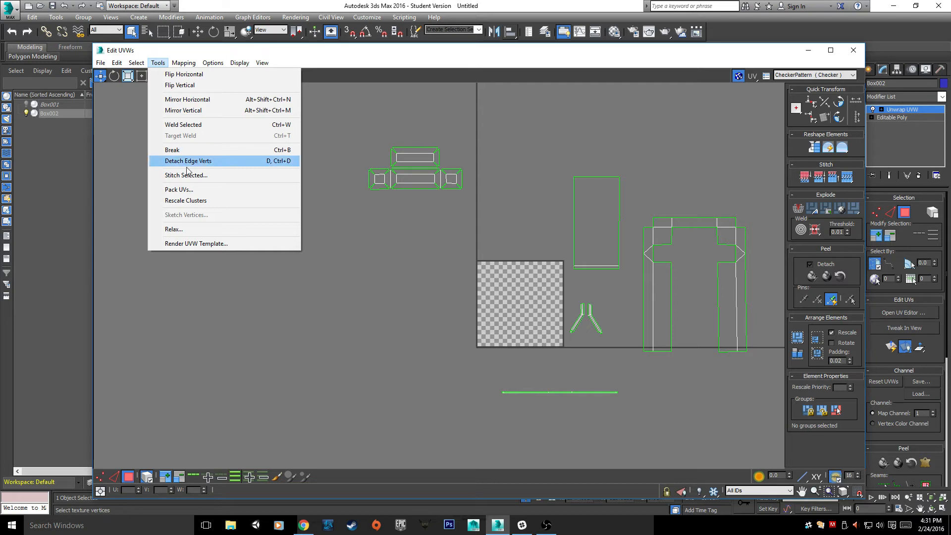
left_click(191, 189)
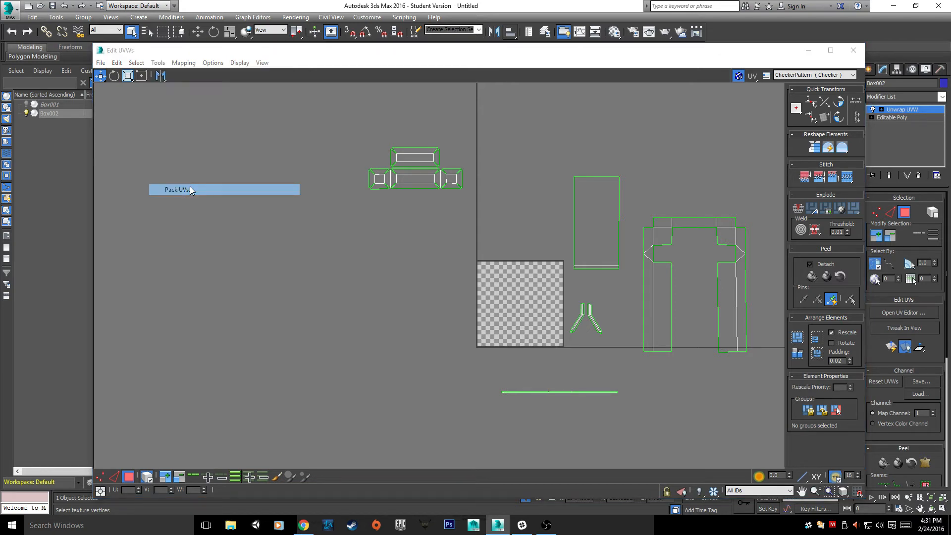
left_click(173, 95)
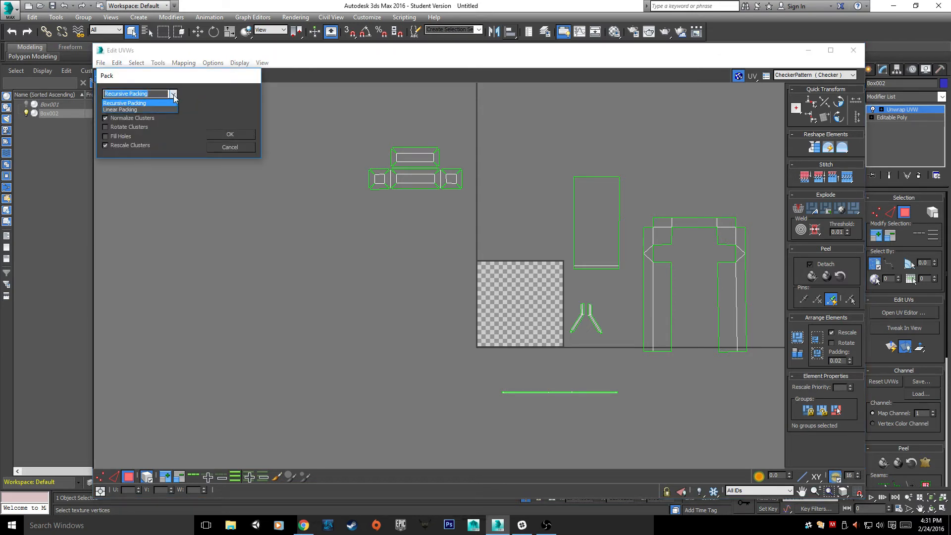
left_click(173, 96)
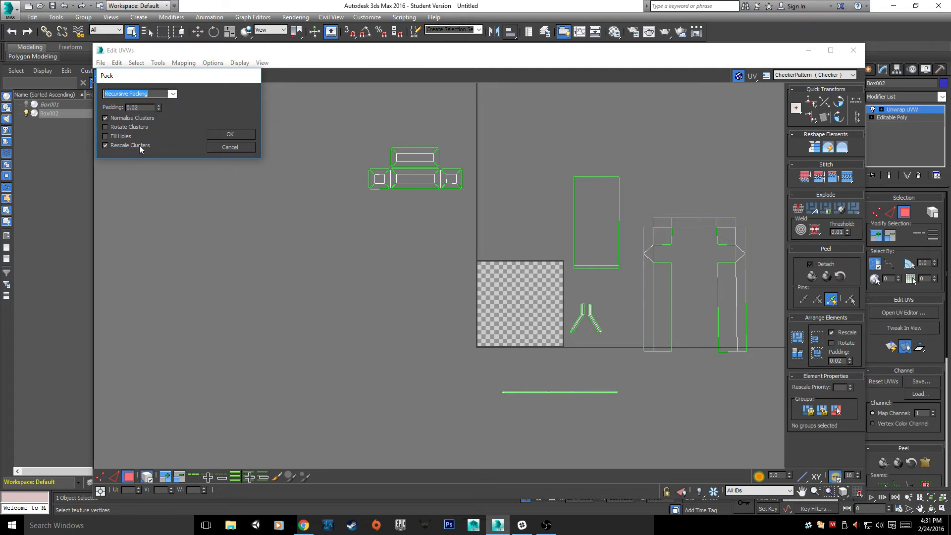
left_click(245, 136)
- Examine how the packed shells are laid out inside the checker texture square
scroll(454, 334, "up", 5)
scroll(518, 308, "down", 1)
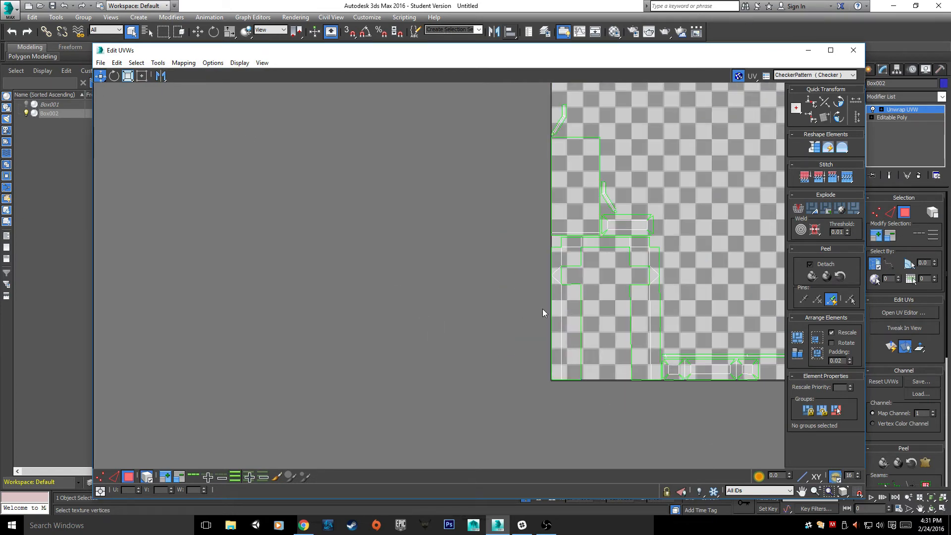
middle_click_drag(573, 307, 369, 332)
scroll(380, 330, "down", 2)
scroll(381, 328, "up", 2)
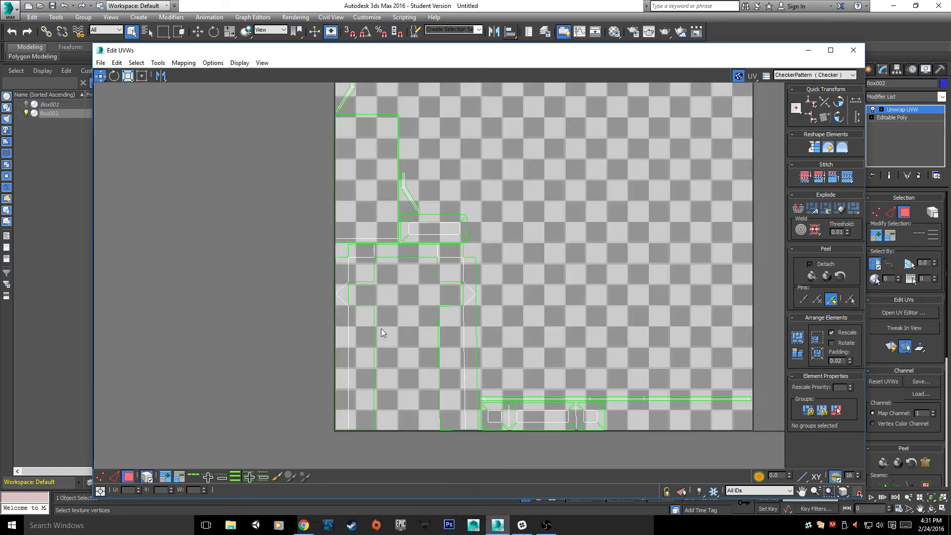
scroll(394, 323, "down", 2)
scroll(405, 325, "up", 2)
scroll(406, 325, "down", 1)
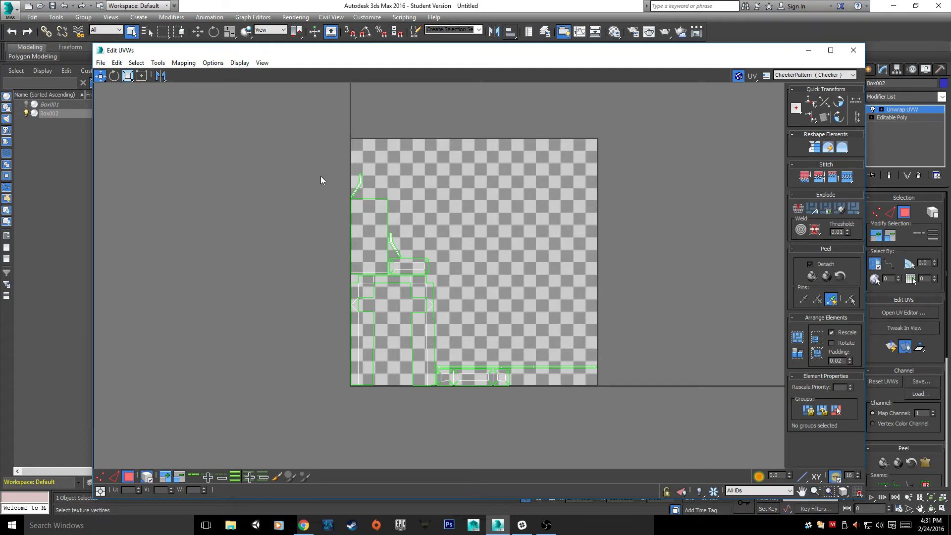
scroll(355, 220, "up", 3)
scroll(355, 220, "down", 4)
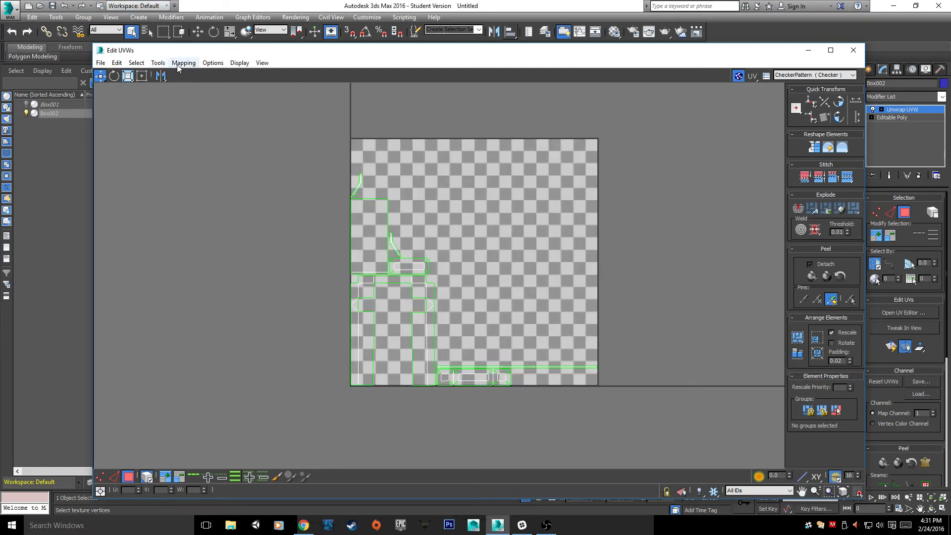
- Open the UVW template render settings and set both width and height to 2048
left_click(158, 62)
left_click(177, 242)
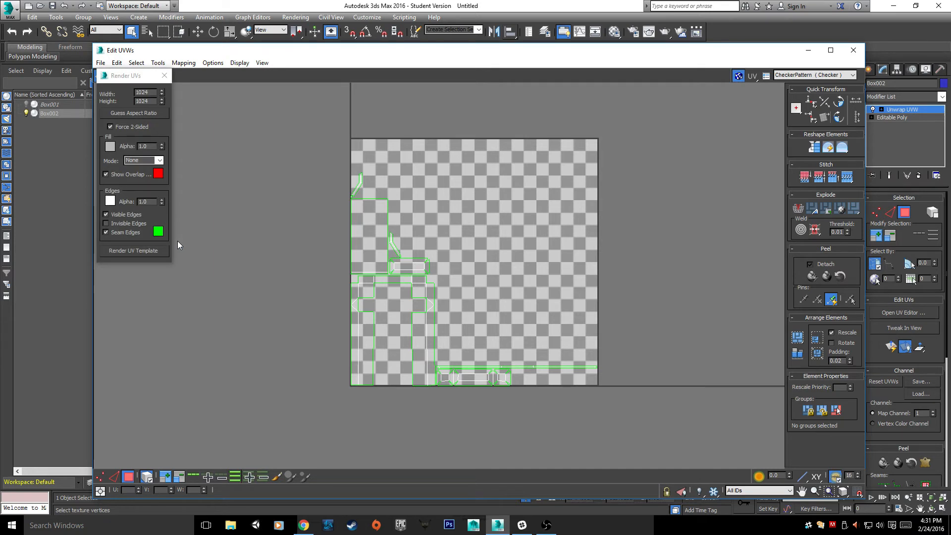
left_click_drag(129, 76, 675, 92)
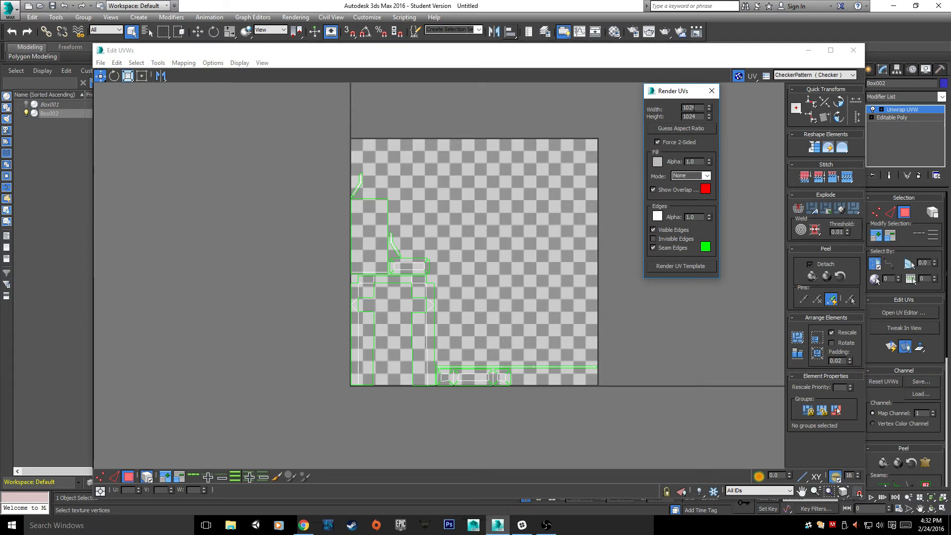
double_click(690, 107)
type("2048")
key("Tab")
type("2048")
key("Return")
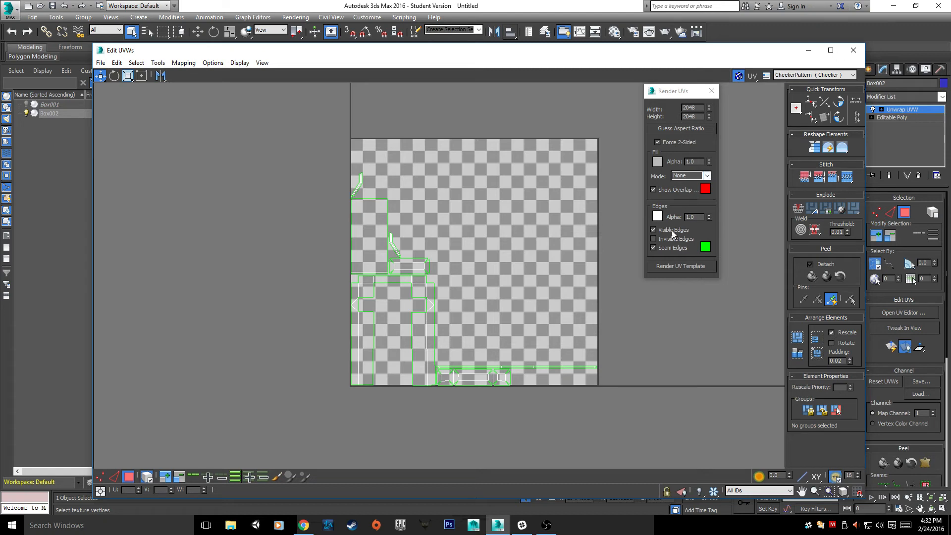
- Render the UV template and move the render map window fully into view to check the whole image
left_click(676, 266)
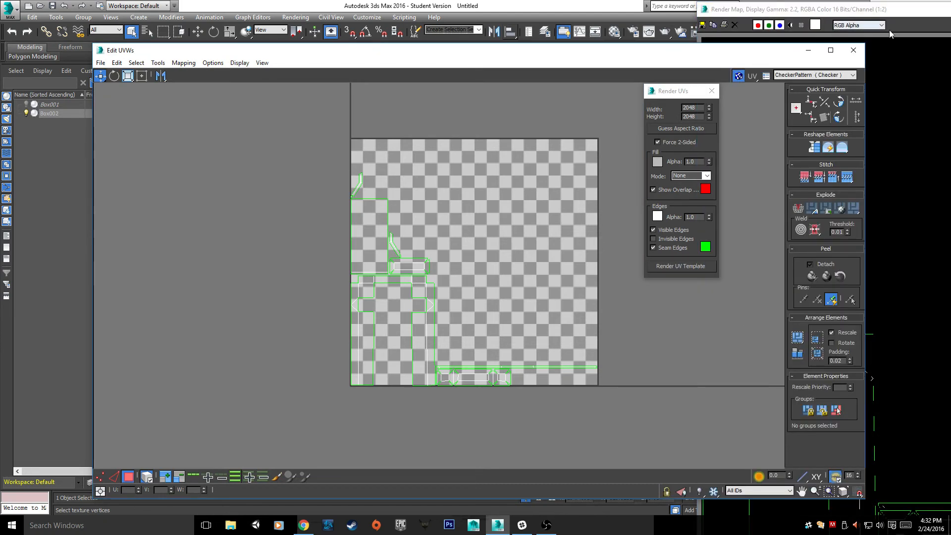
left_click_drag(902, 15, 507, 32)
scroll(628, 217, "down", 6)
scroll(628, 217, "up", 6)
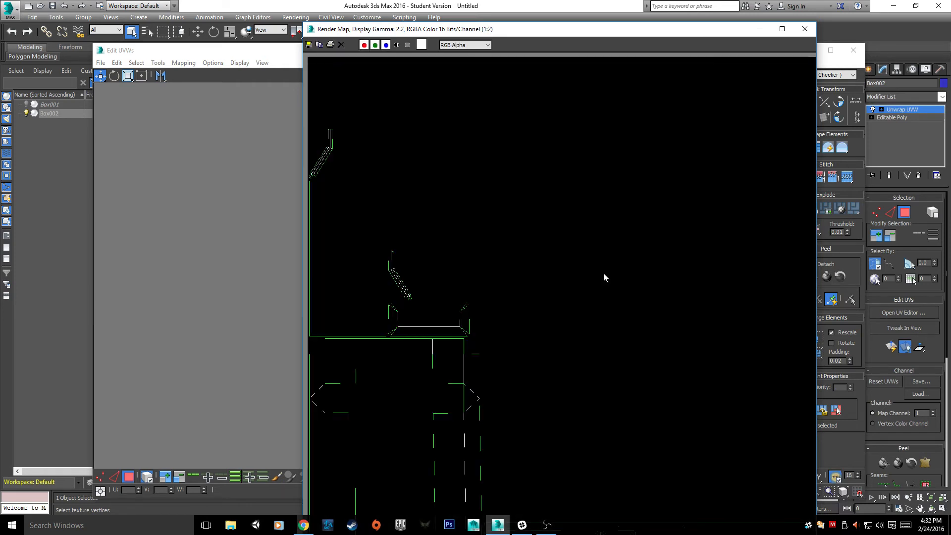
scroll(602, 274, "down", 1)
- Save the rendered template to the desktop as a Targa image named testUV's with 24 bits per pixel, and close the render map
left_click(309, 45)
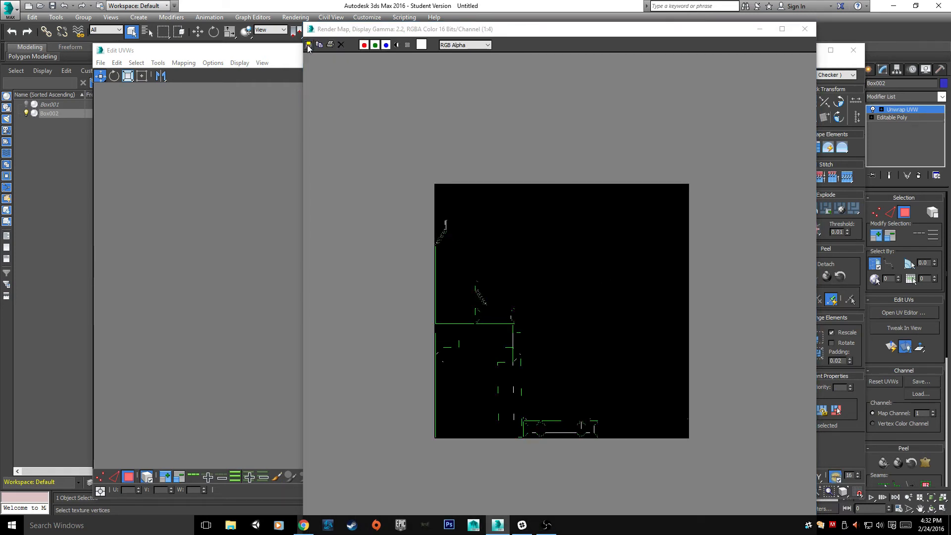
left_click(434, 250)
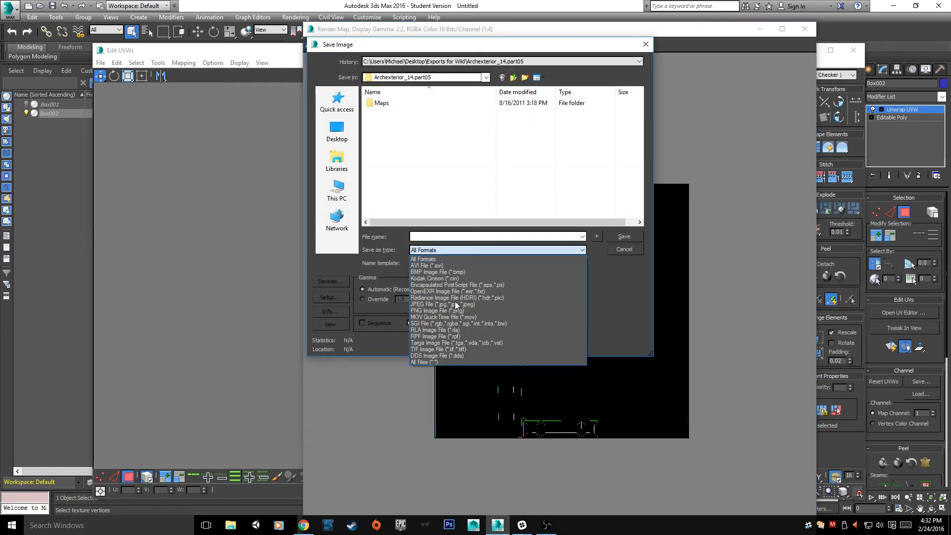
left_click(460, 343)
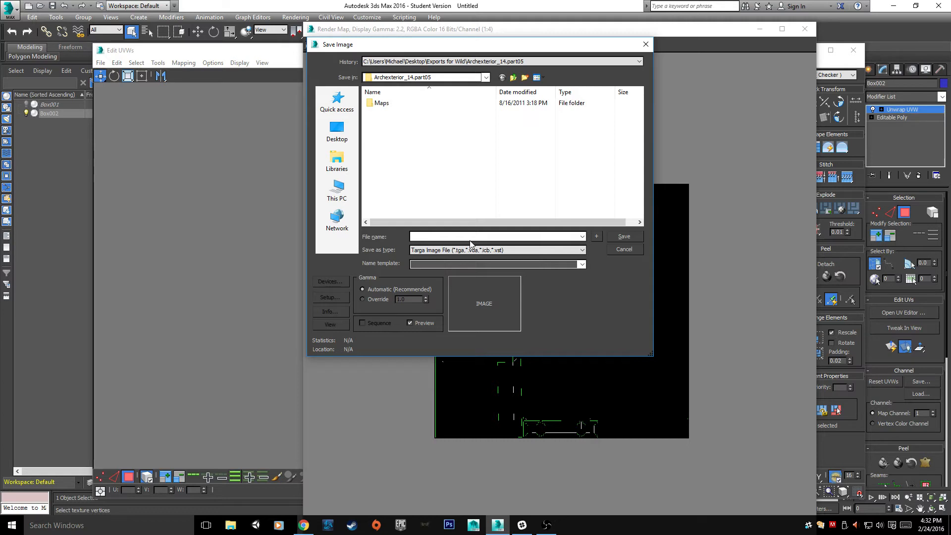
left_click(337, 131)
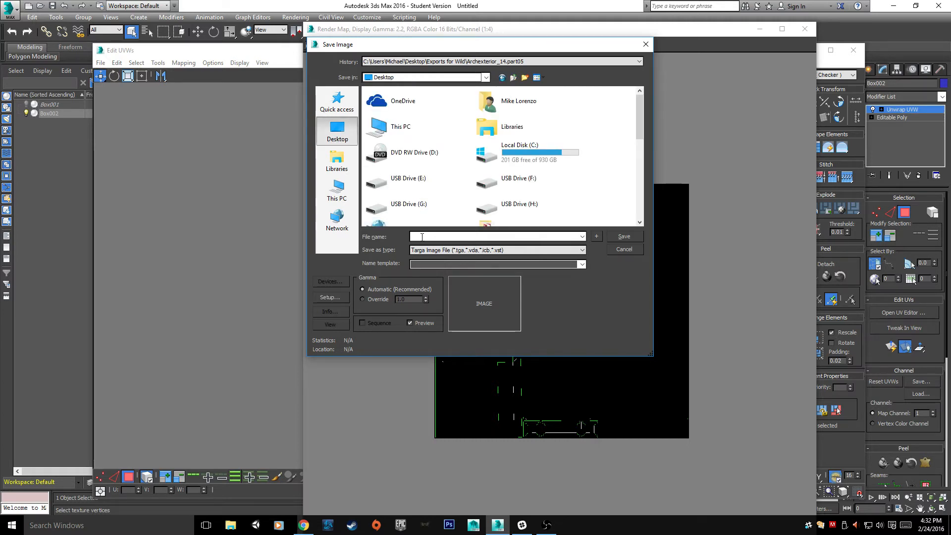
left_click(422, 237)
type("testUV's")
key("Return")
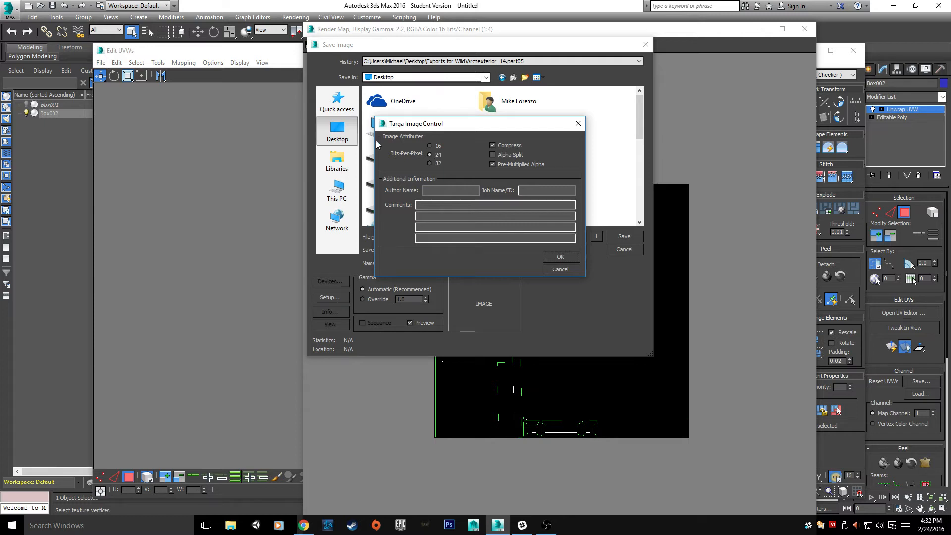
left_click(566, 258)
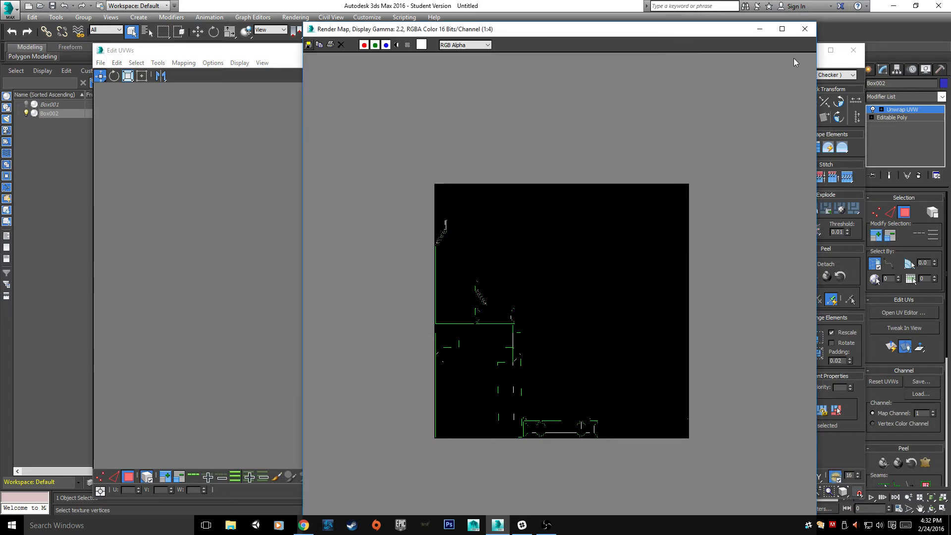
left_click(806, 32)
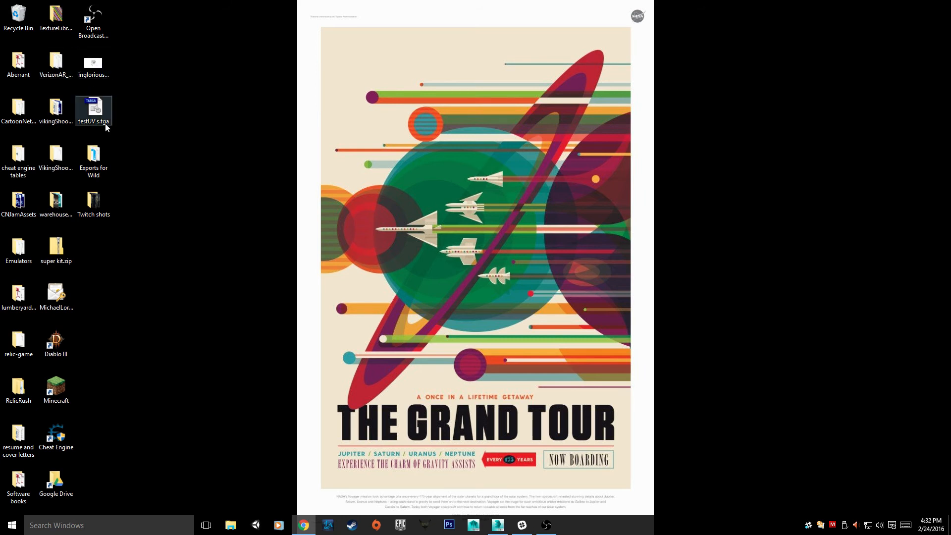
- Move testUV's.tga to an empty area of the desktop, switch to Photoshop and open the file there
left_click_drag(99, 115, 174, 254)
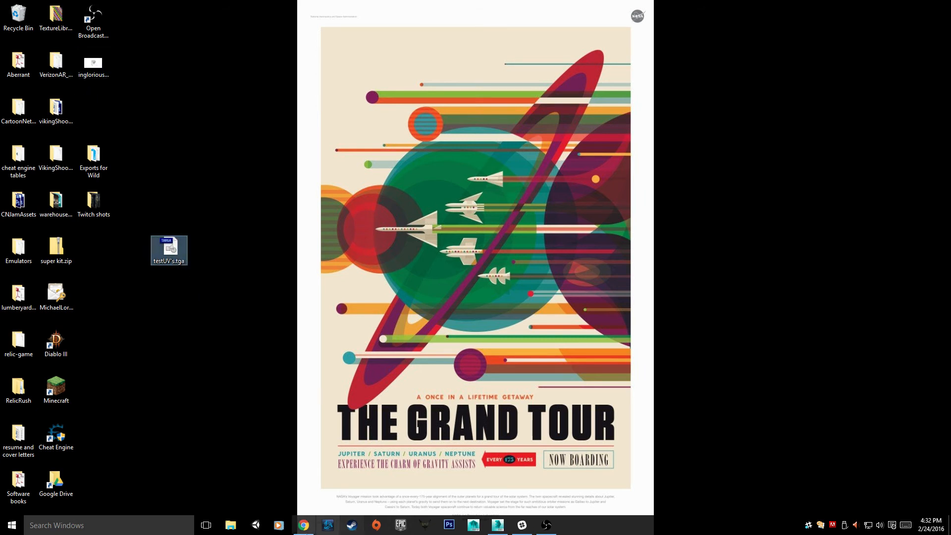
left_click(453, 527)
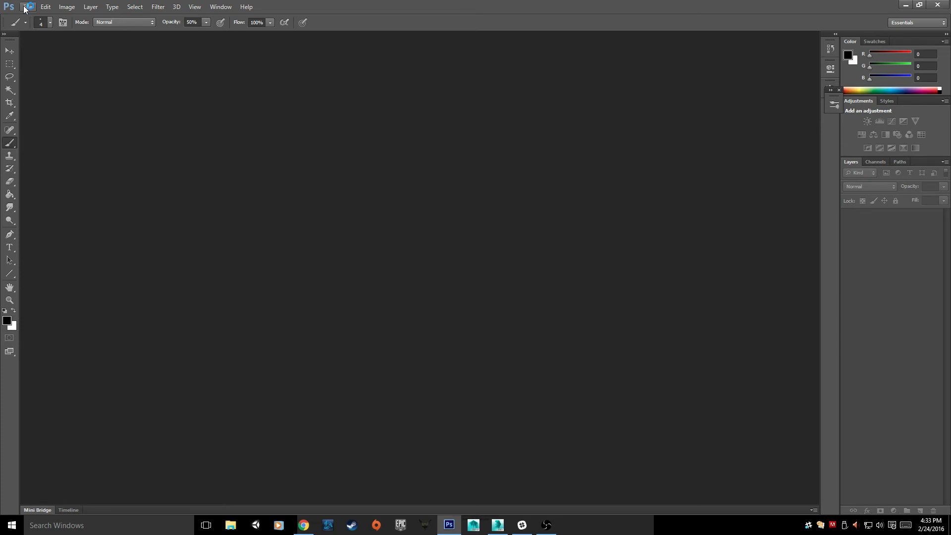
key("ctrl+o")
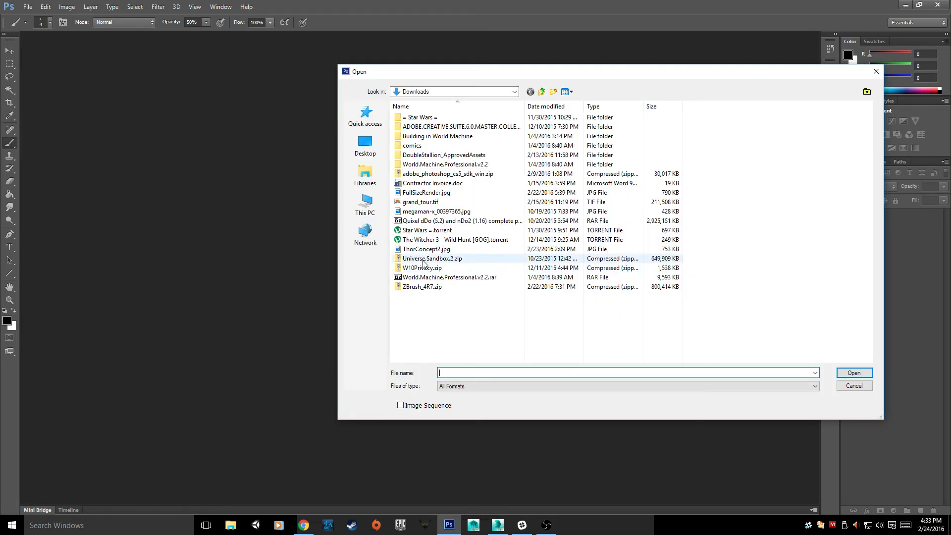
left_click(365, 144)
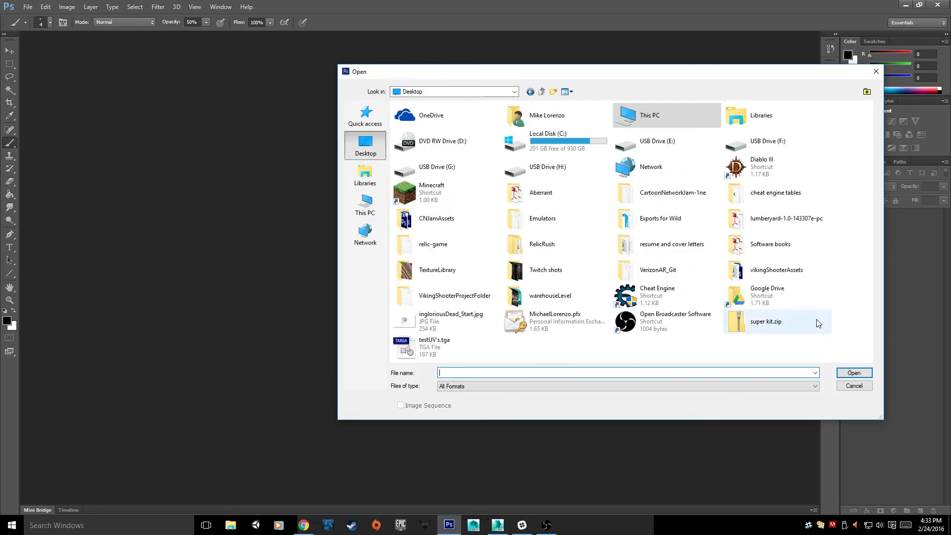
left_click(444, 344)
left_click(848, 373)
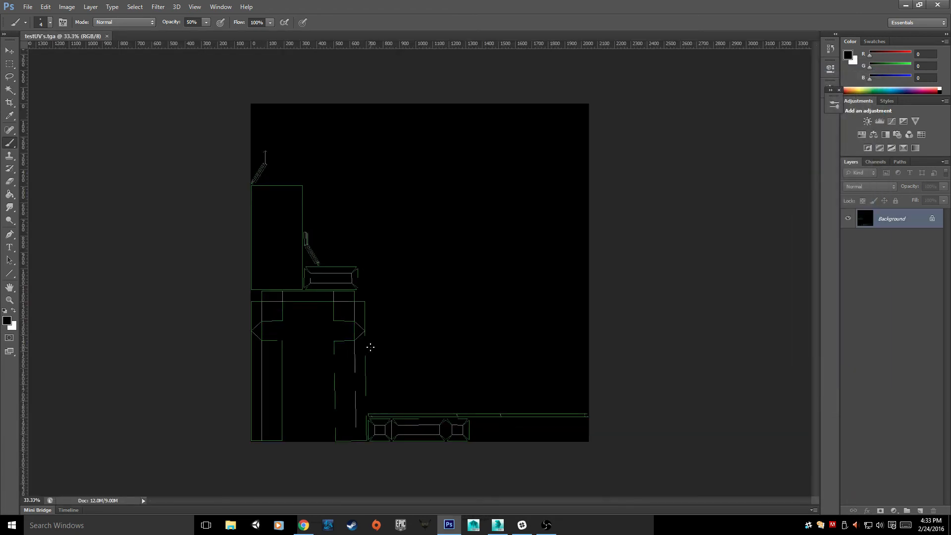
- Inspect the UV outlines in the template image at closer zoom and close Photoshop
scroll(362, 337, "up", 3, "alt")
scroll(330, 284, "down", 2, "alt")
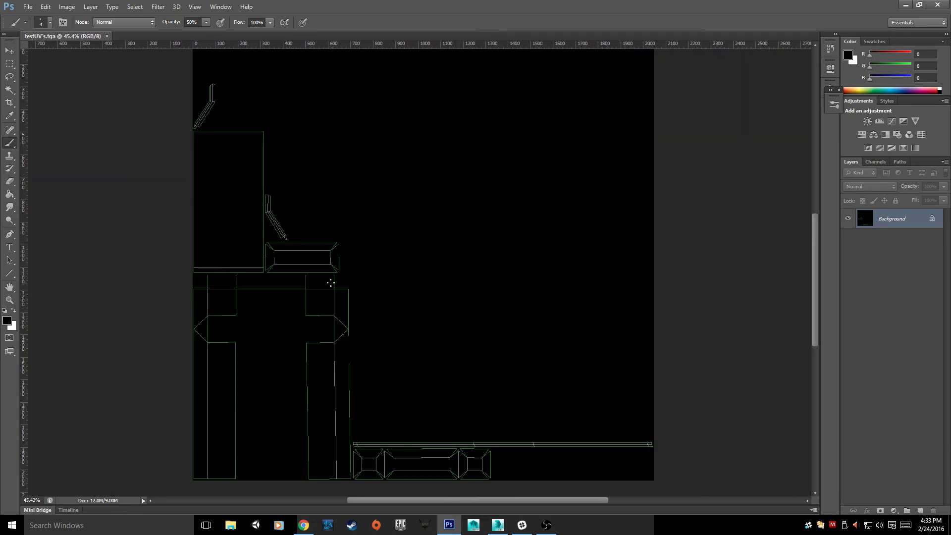
scroll(331, 283, "down", 1, "alt")
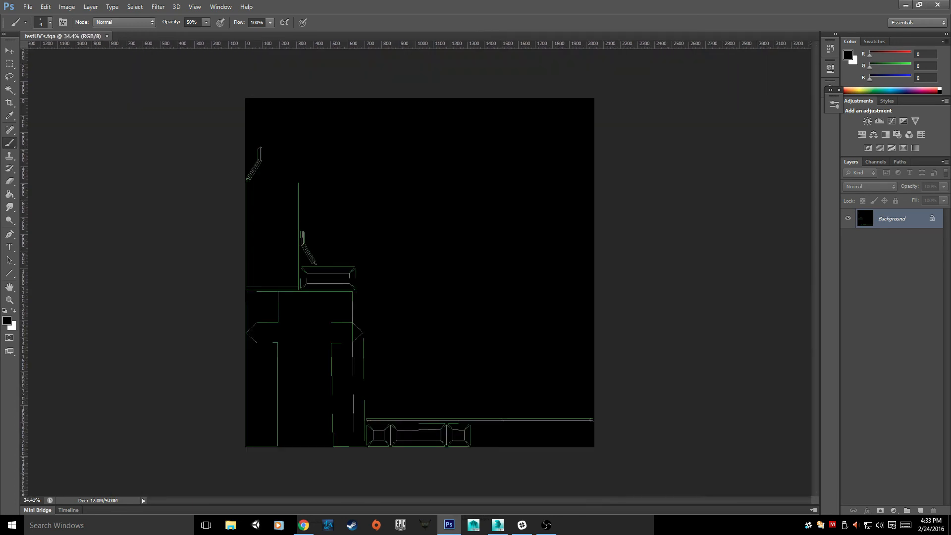
left_click(940, 6)
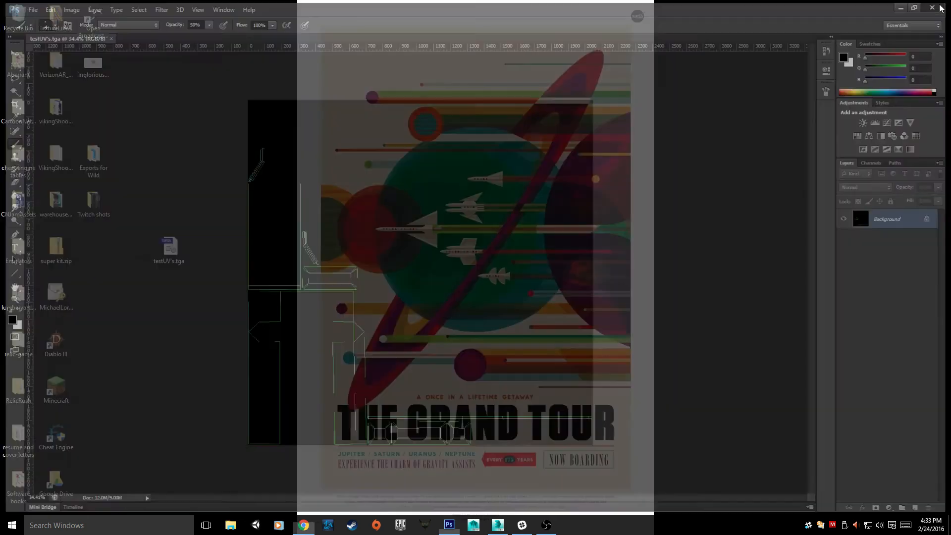
- Return to 3ds Max, close the Render UVs dialog and the UV editor, and view the whole wall piece from the front
left_click(497, 526)
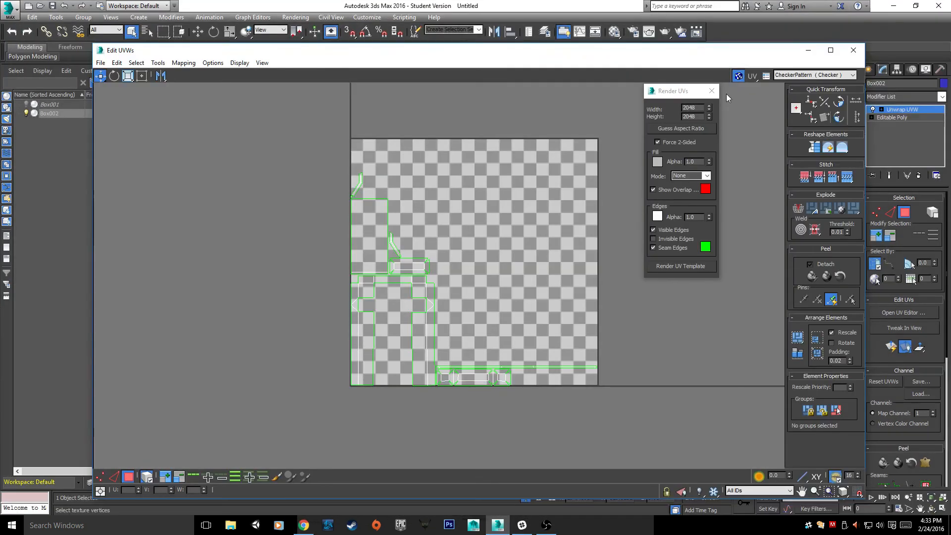
left_click(712, 91)
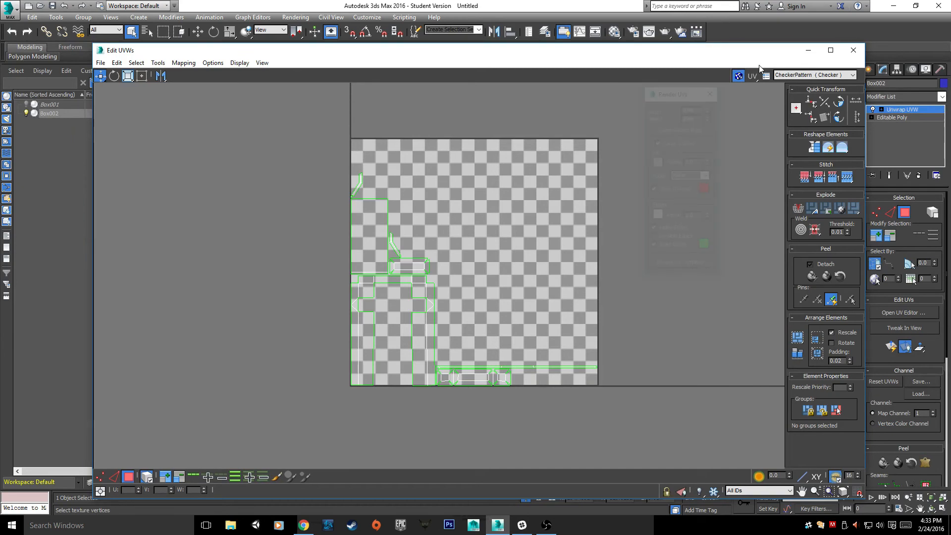
left_click(853, 50)
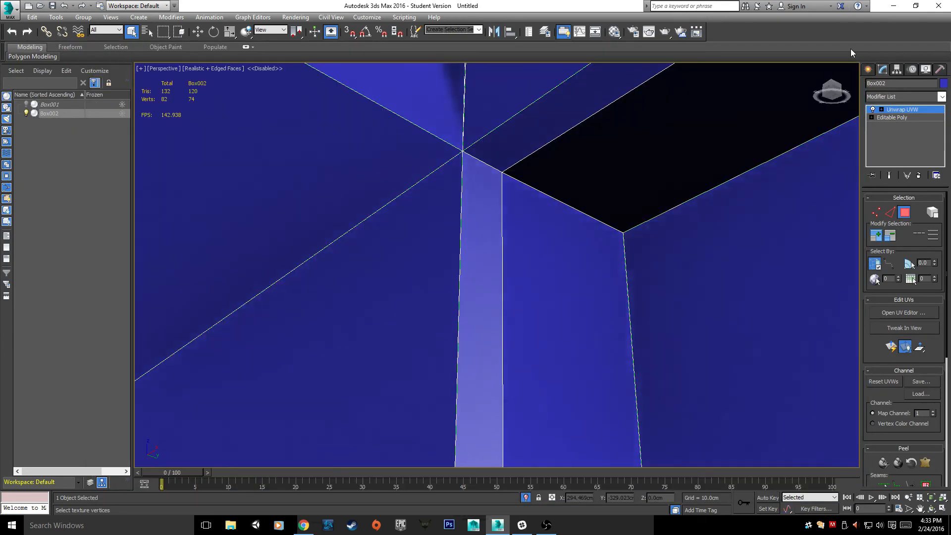
right_click(559, 329)
middle_click_drag(530, 329, 436, 384)
scroll(428, 349, "down", 5)
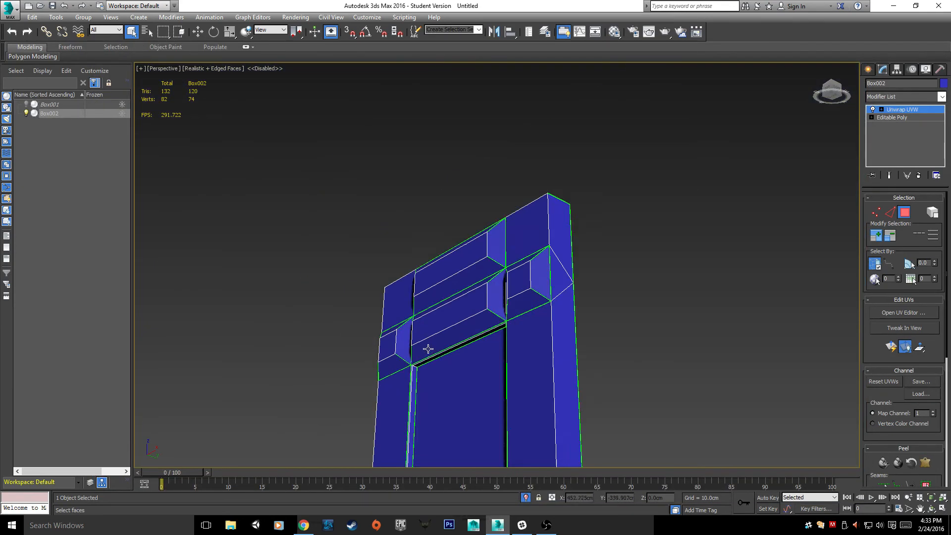
middle_click_drag(319, 328, 396, 281, "alt")
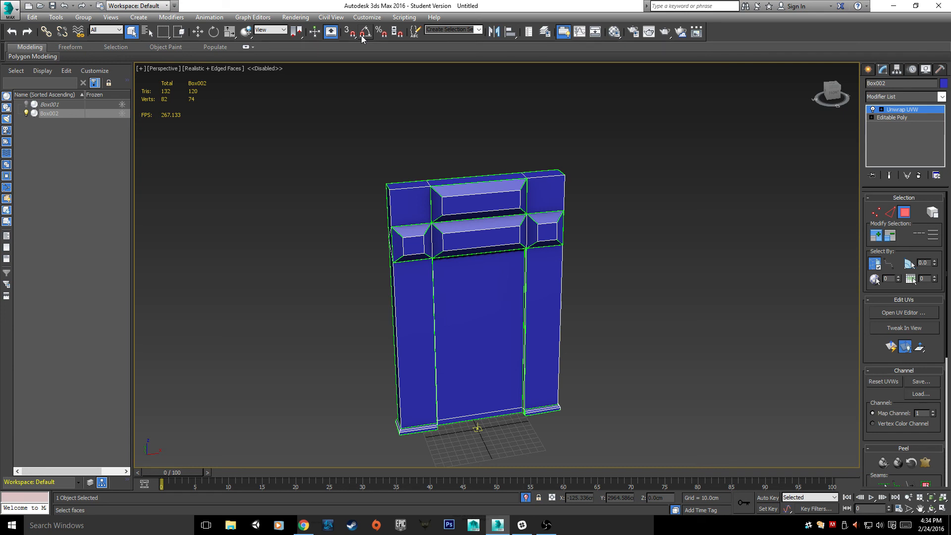
left_click(547, 525)
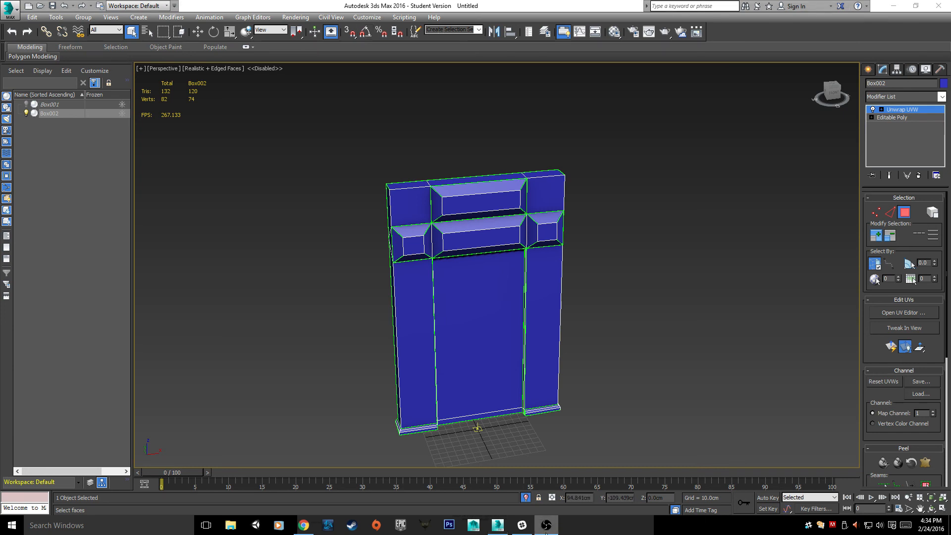